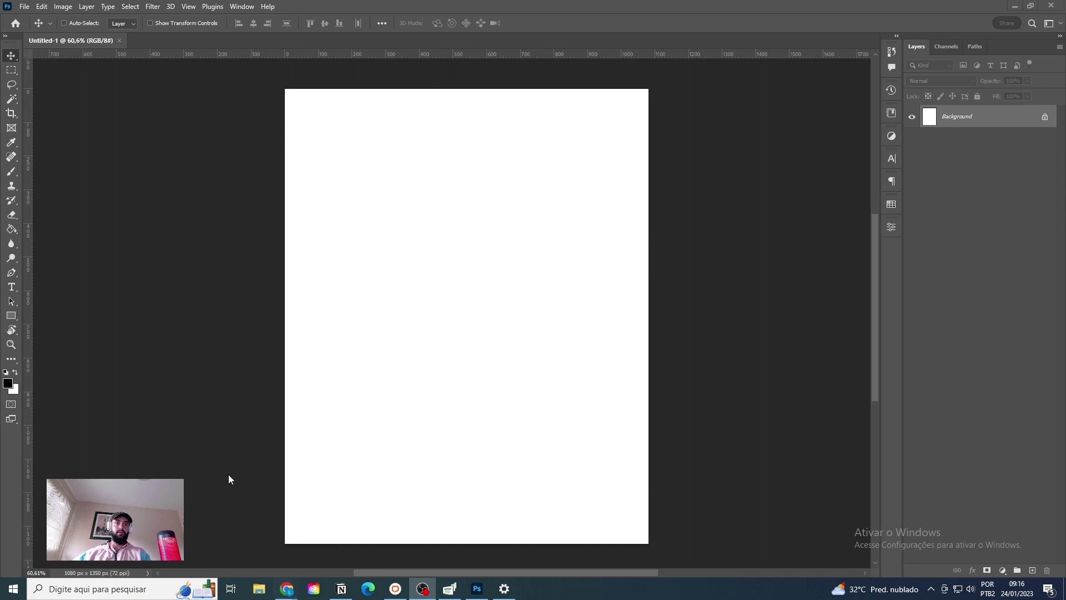
Step: Bring up the MAVI Instagram profile and scroll through its posts
mouse_move(287, 589)
left_click(308, 555)
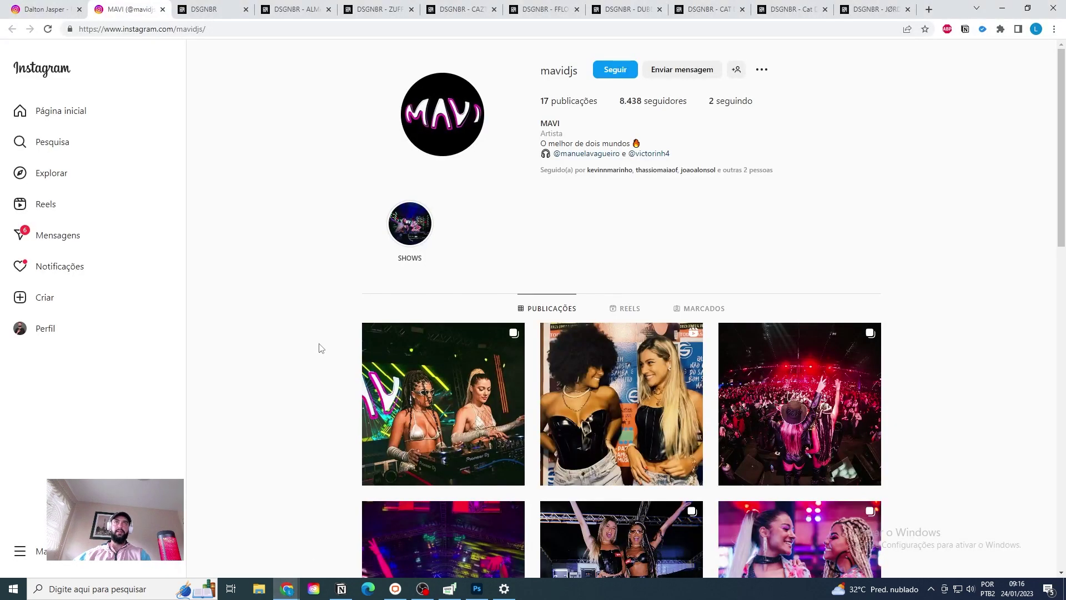
scroll(701, 209, "down", 12)
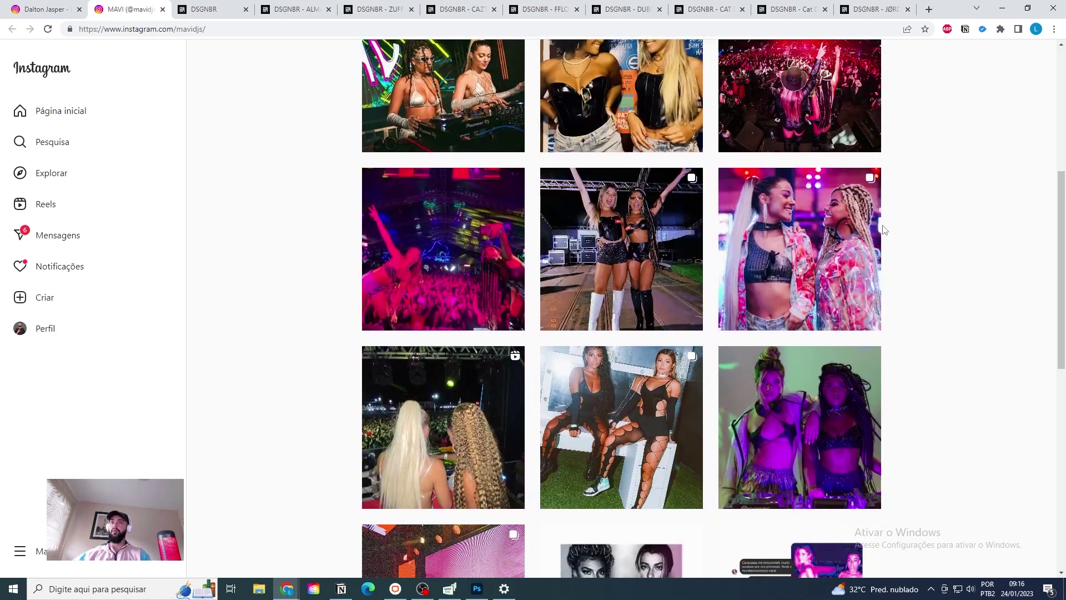
scroll(882, 233, "up", 15)
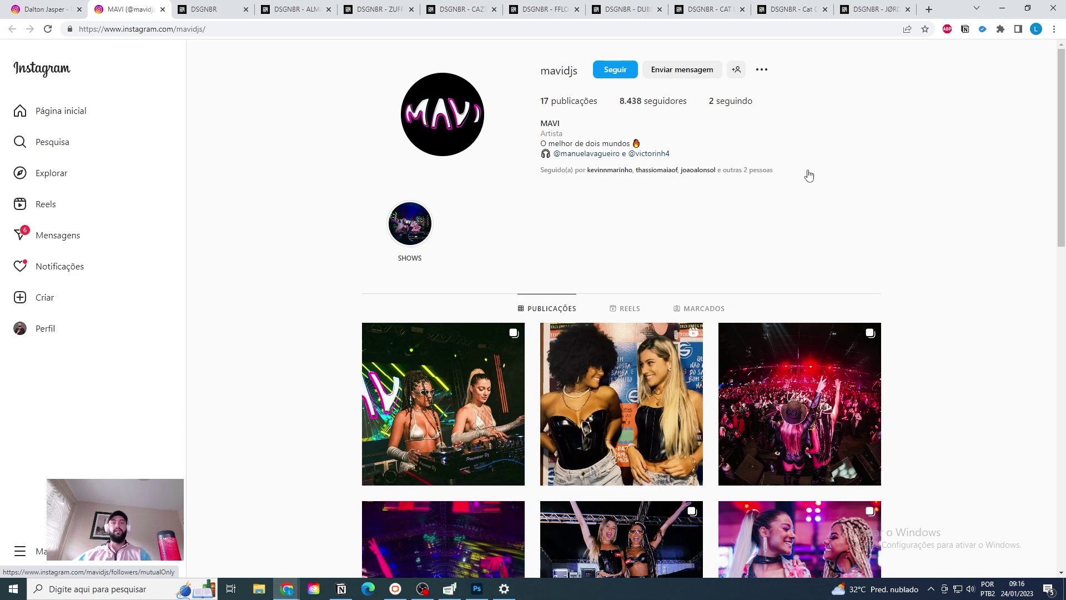
scroll(807, 169, "down", 6)
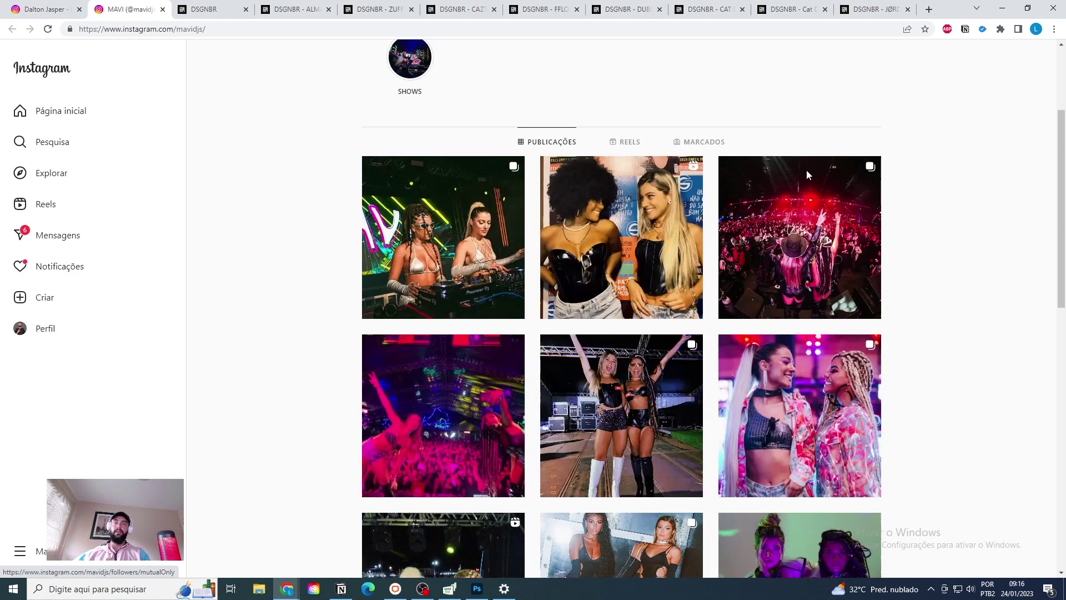
scroll(955, 219, "up", 6)
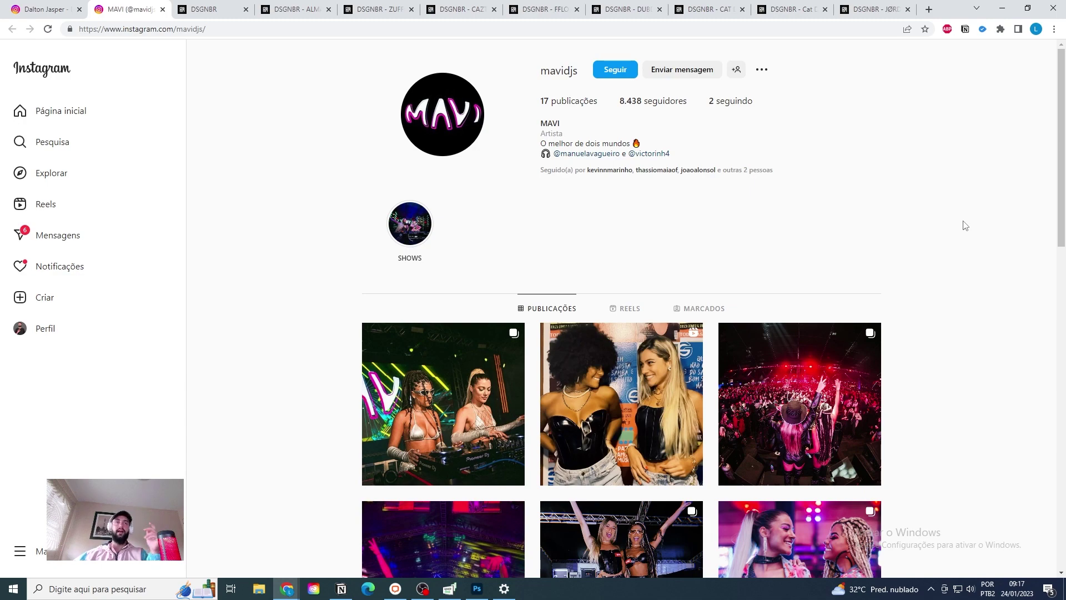
scroll(948, 244, "down", 9)
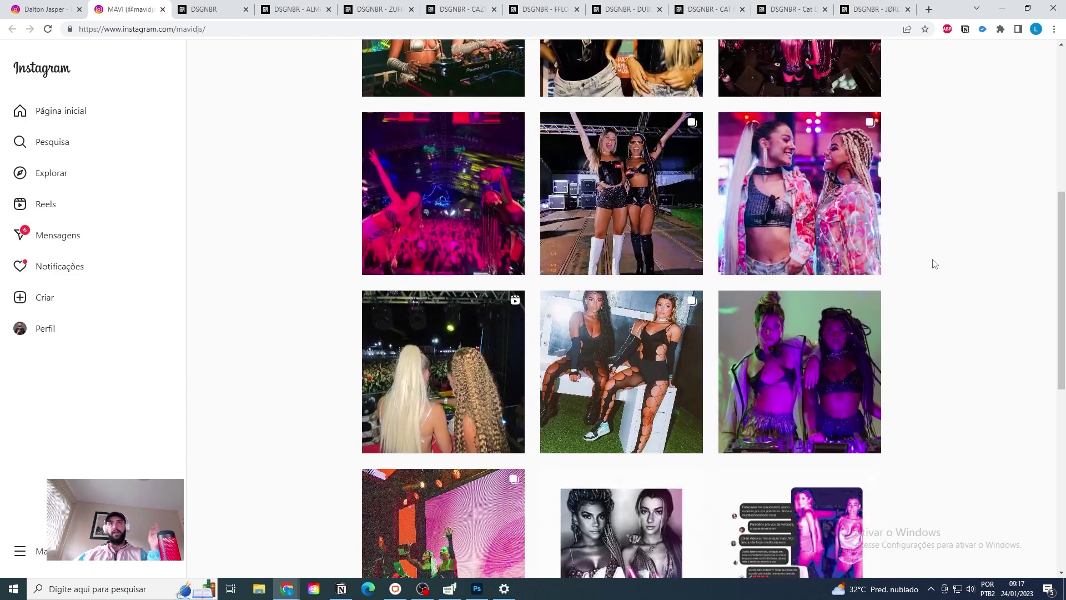
scroll(923, 278, "down", 5)
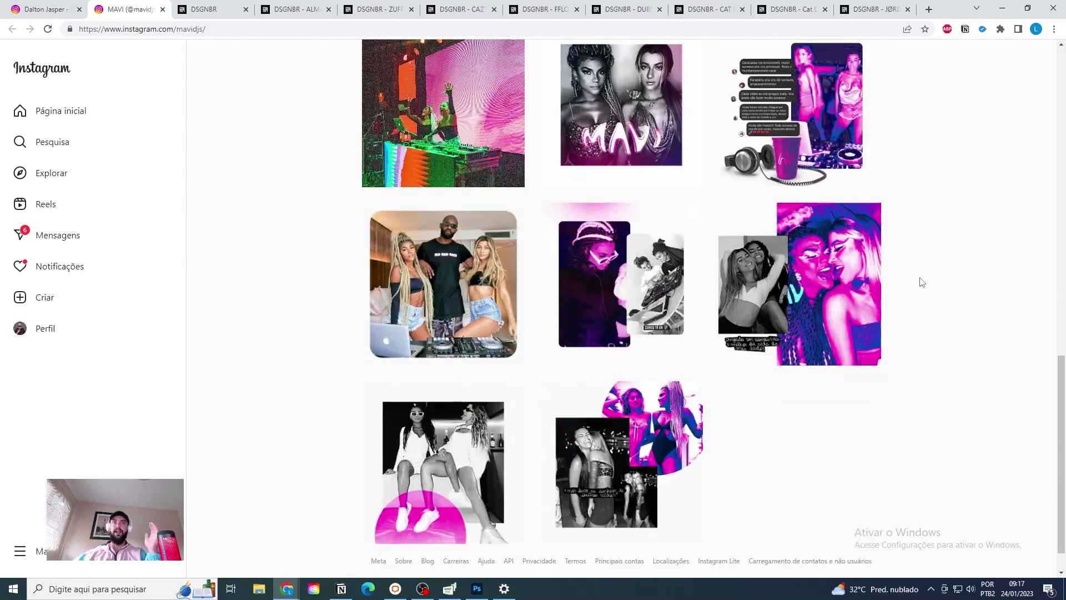
scroll(919, 282, "up", 4)
scroll(919, 282, "up", 10)
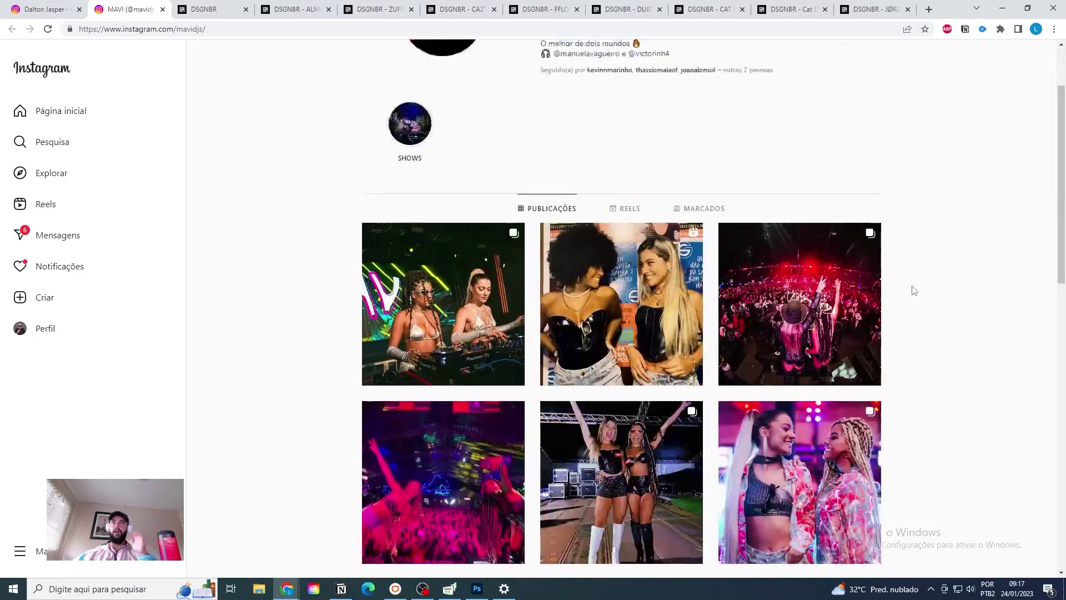
scroll(917, 288, "down", 4)
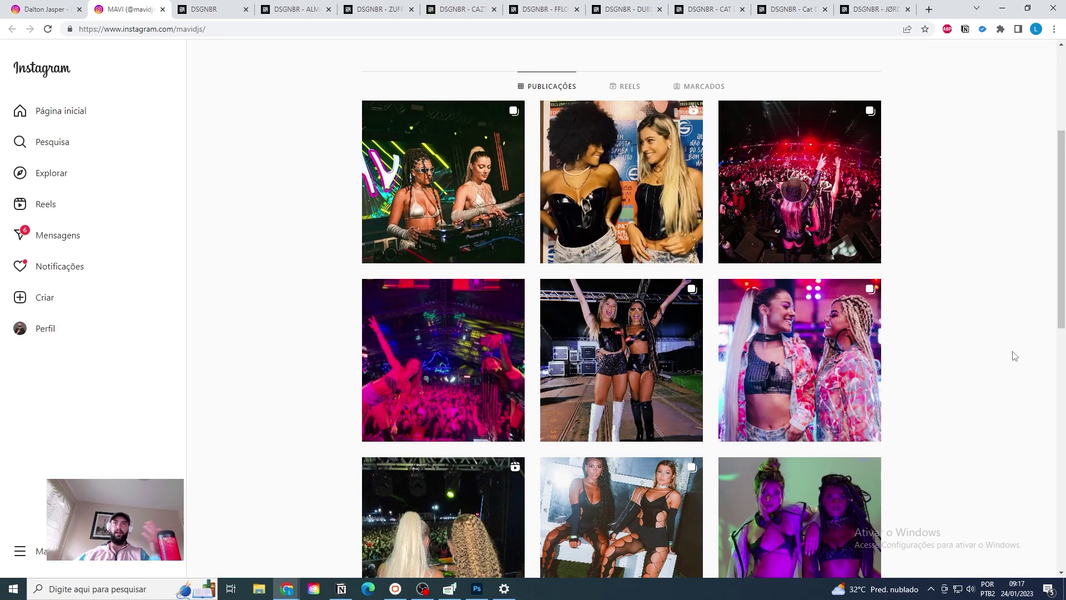
Step: Return to the blank Photoshop document and close the stray Windows settings window
left_click(483, 588)
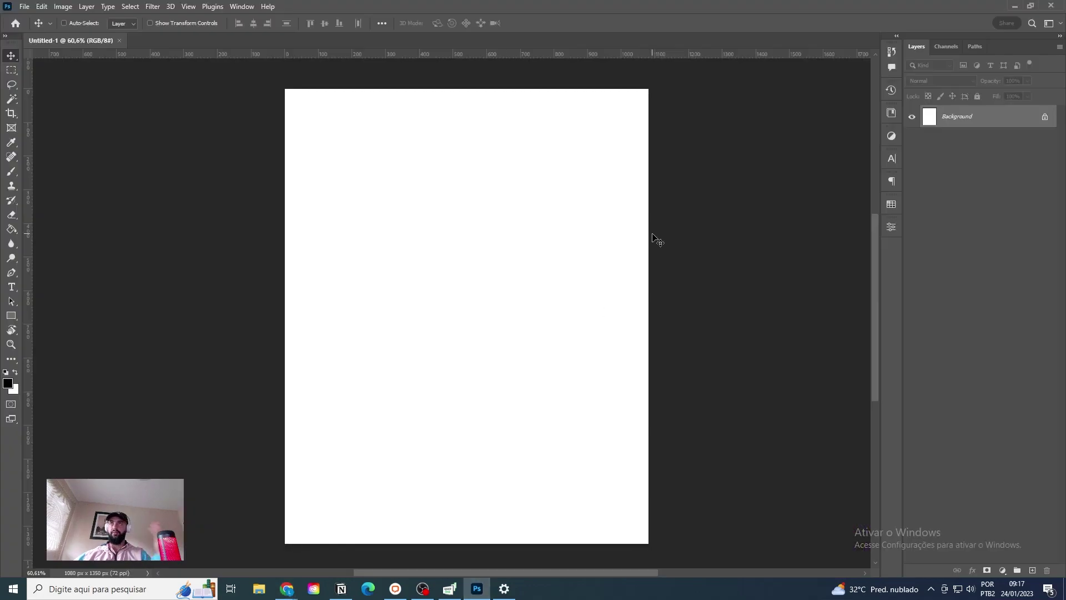
mouse_move(502, 588)
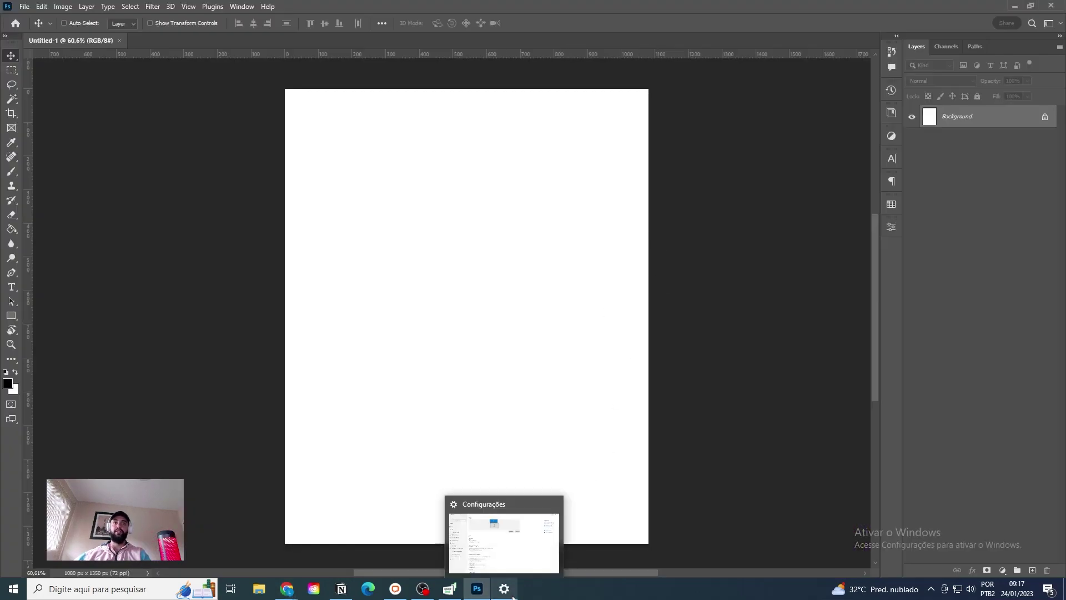
left_click(555, 503)
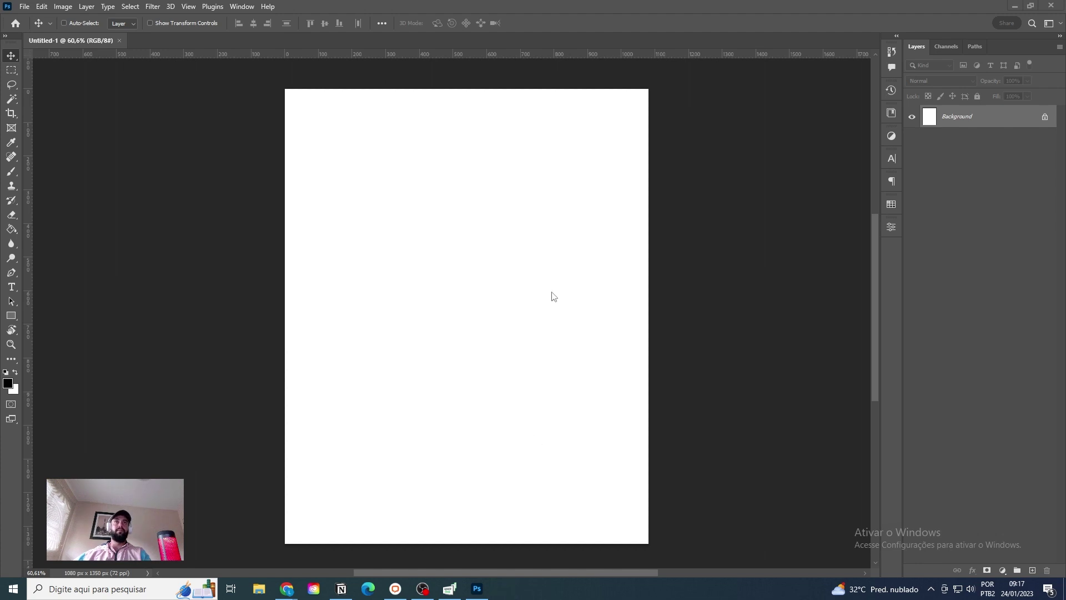
Step: Add a New Guide Layout of 12 columns and 12 rows, 10 px gutters, no margins
left_click(238, 6)
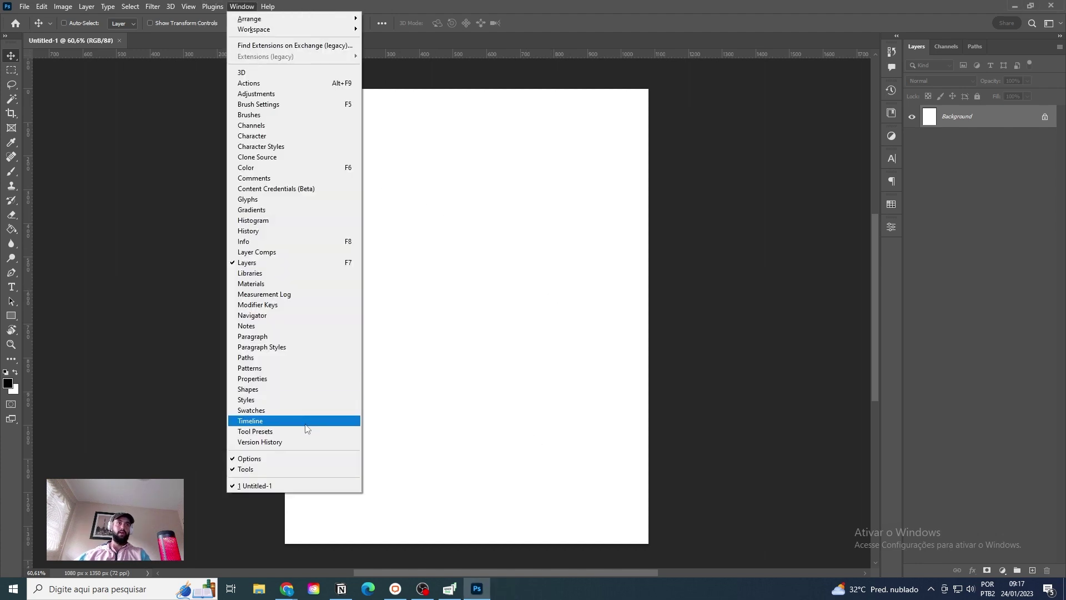
mouse_move(191, 8)
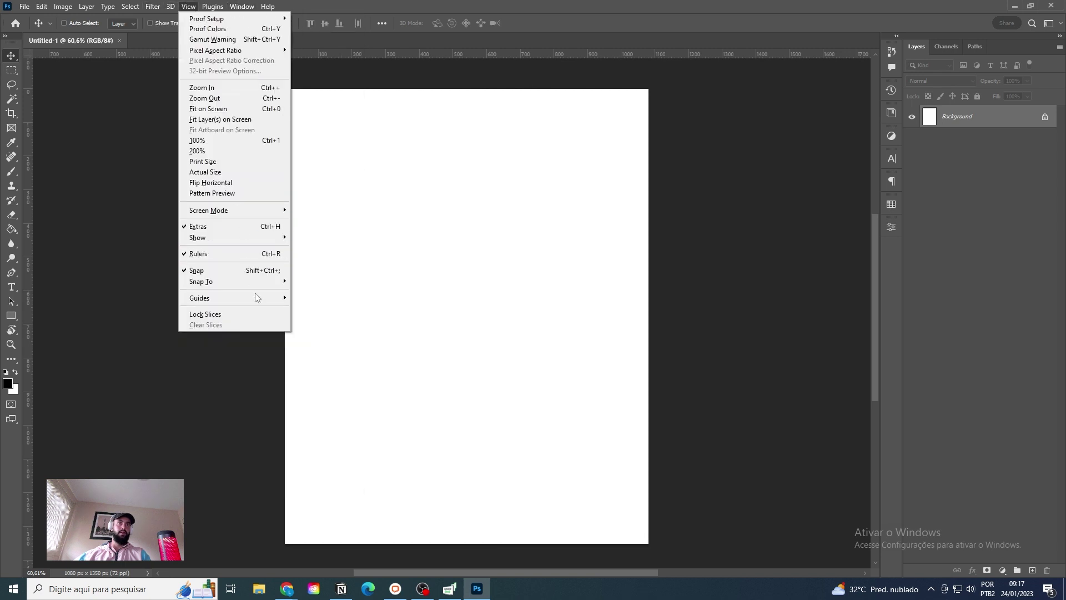
mouse_move(259, 299)
left_click(344, 371)
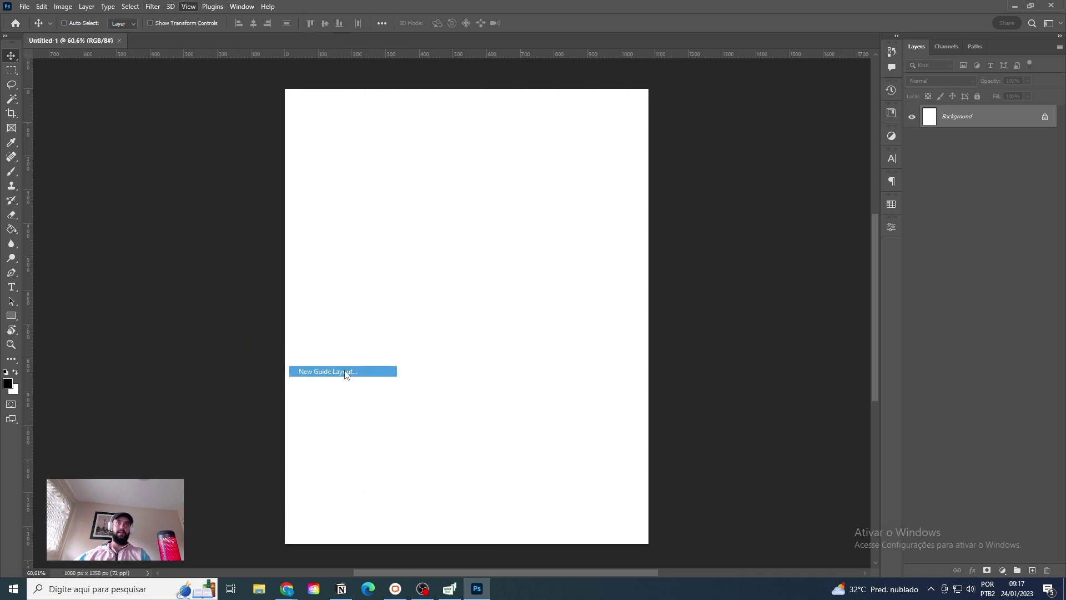
double_click(810, 281)
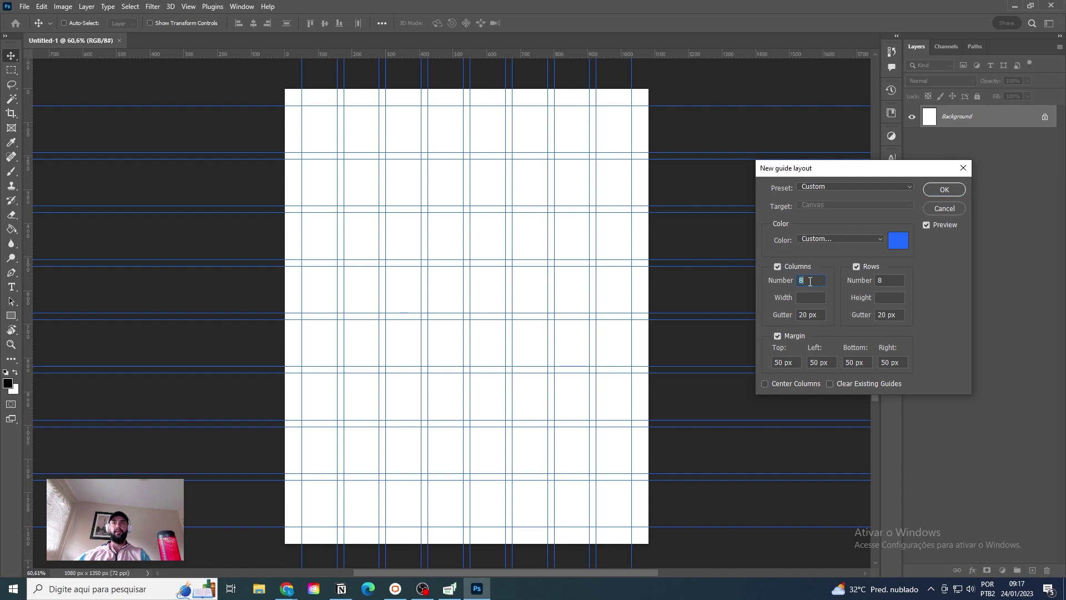
left_click(778, 335)
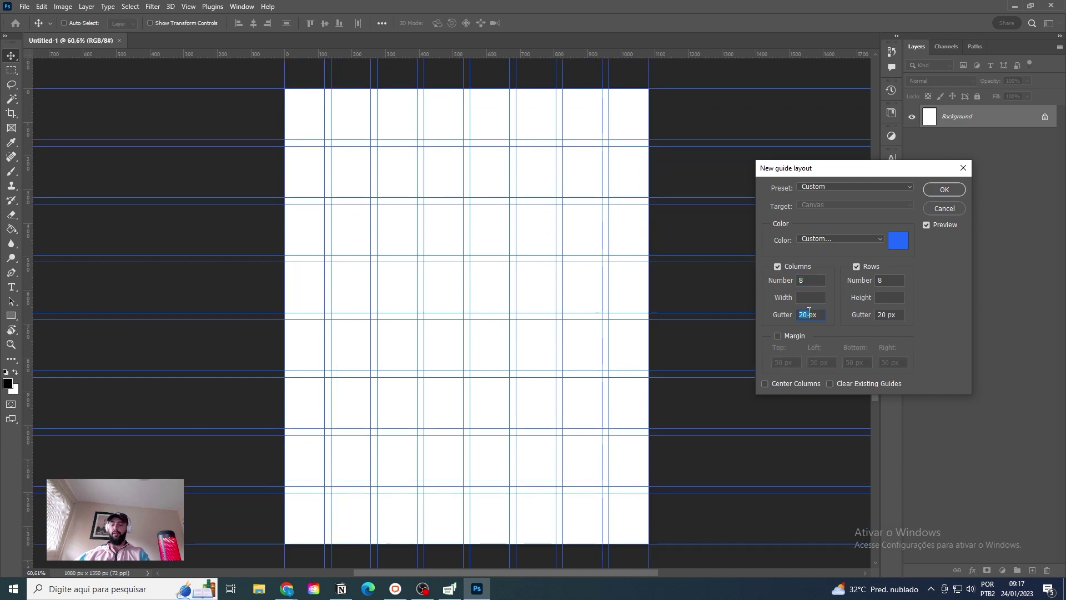
type("0")
double_click(879, 319)
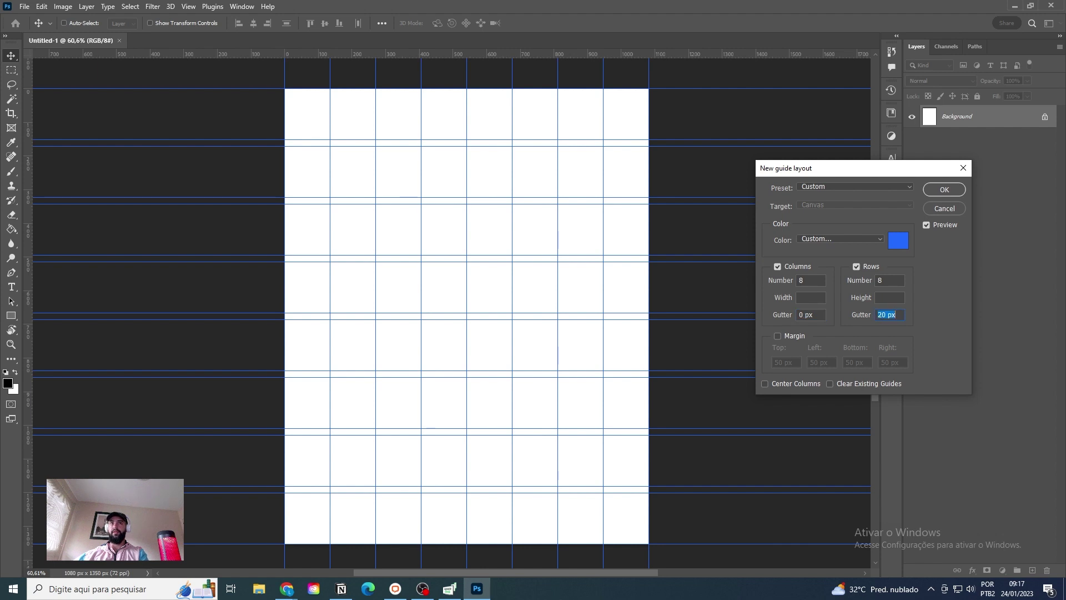
type("0")
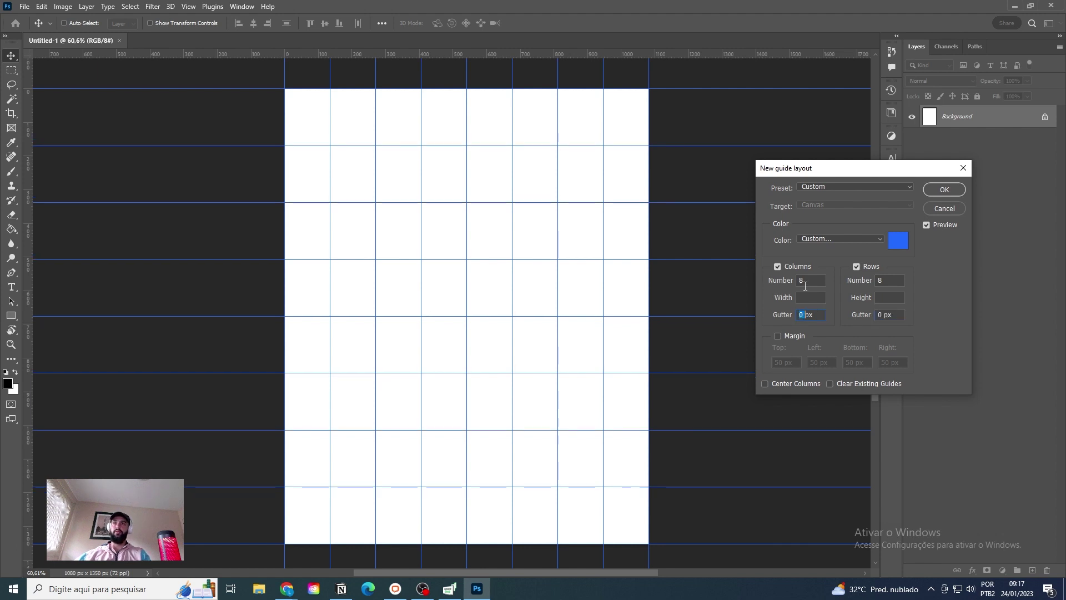
type("12")
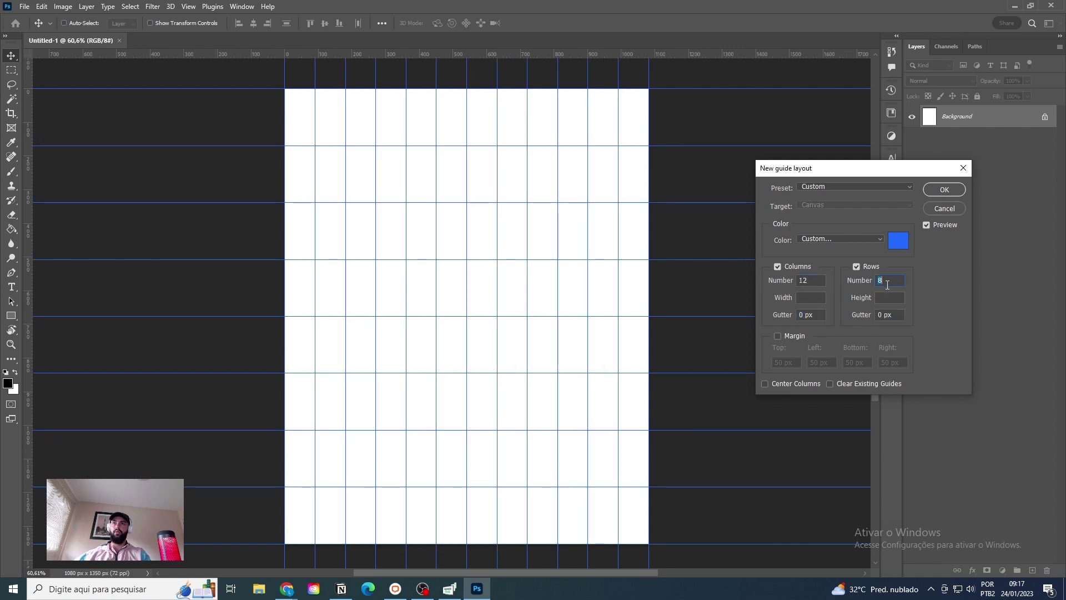
type("12")
type("10")
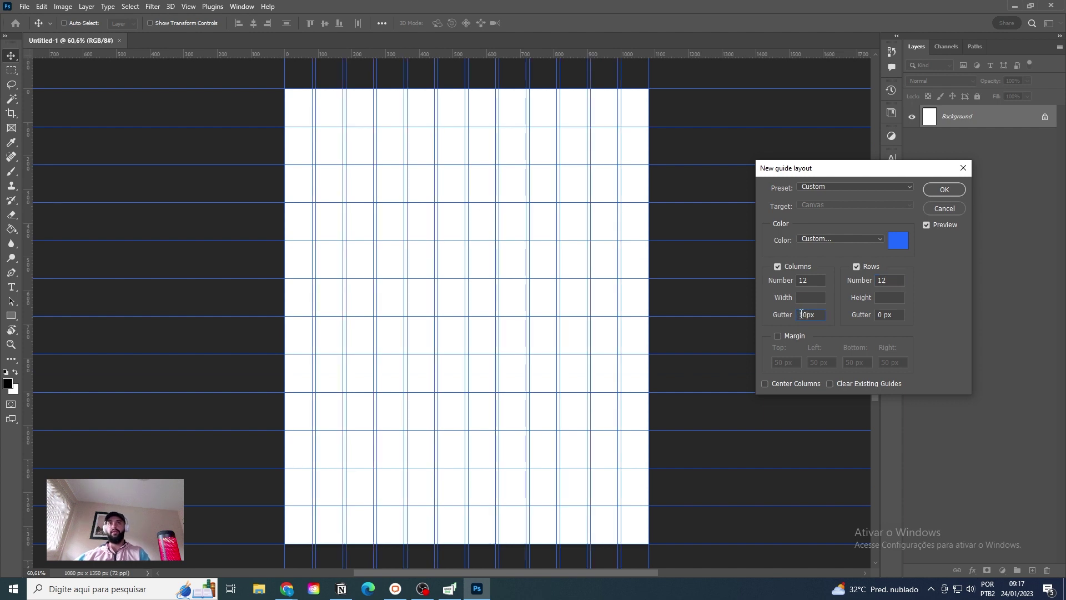
type("10")
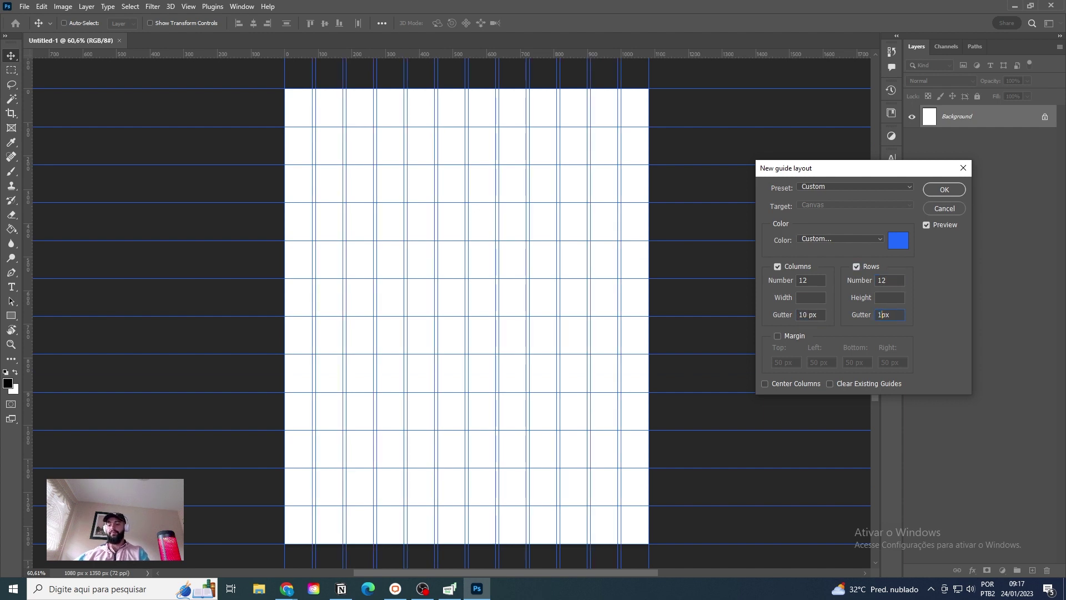
key("Return")
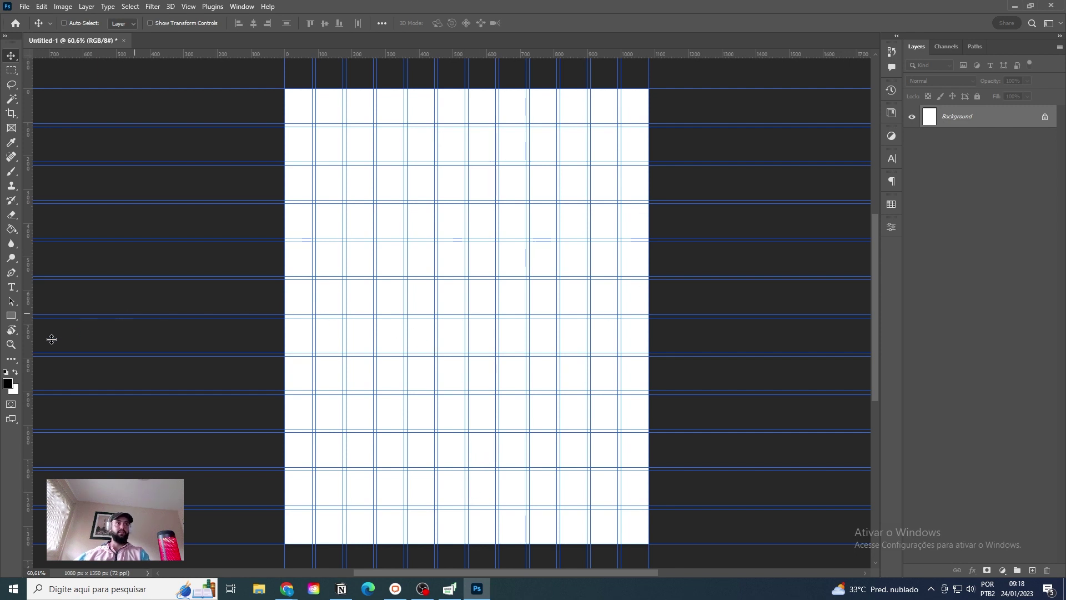
Step: Draw a black rectangle about 910 x 804 px snapped to the guides and duplicate it
left_click(14, 317)
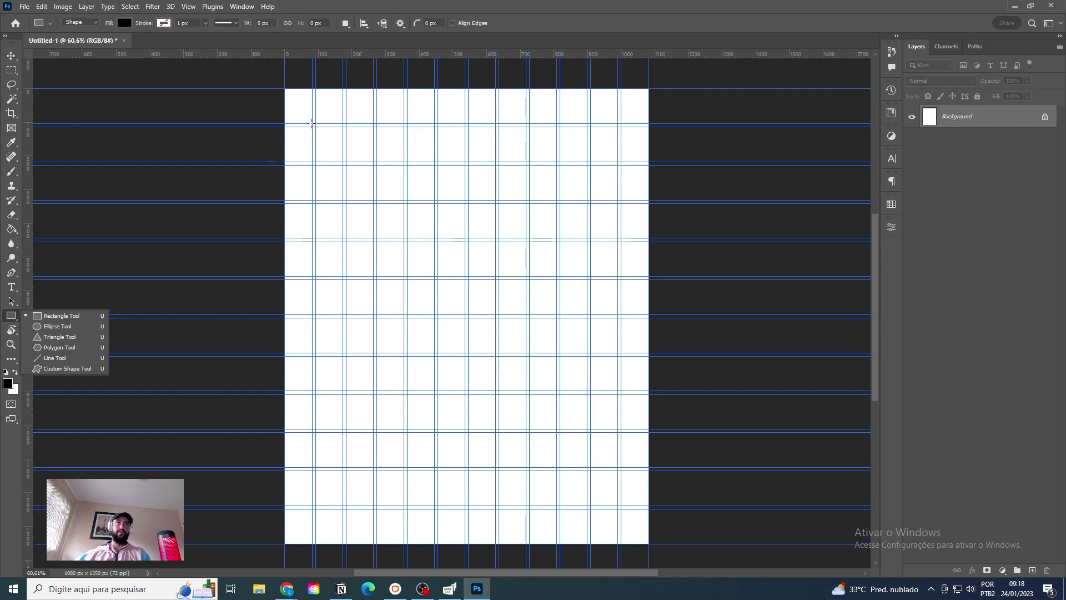
left_click_drag(311, 124, 619, 318)
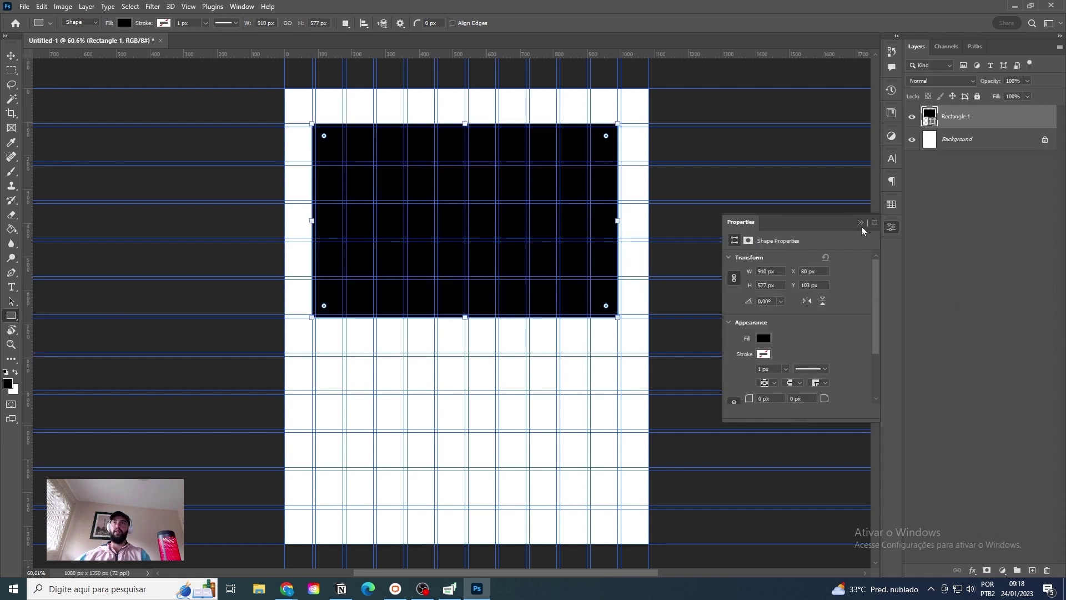
left_click(860, 224)
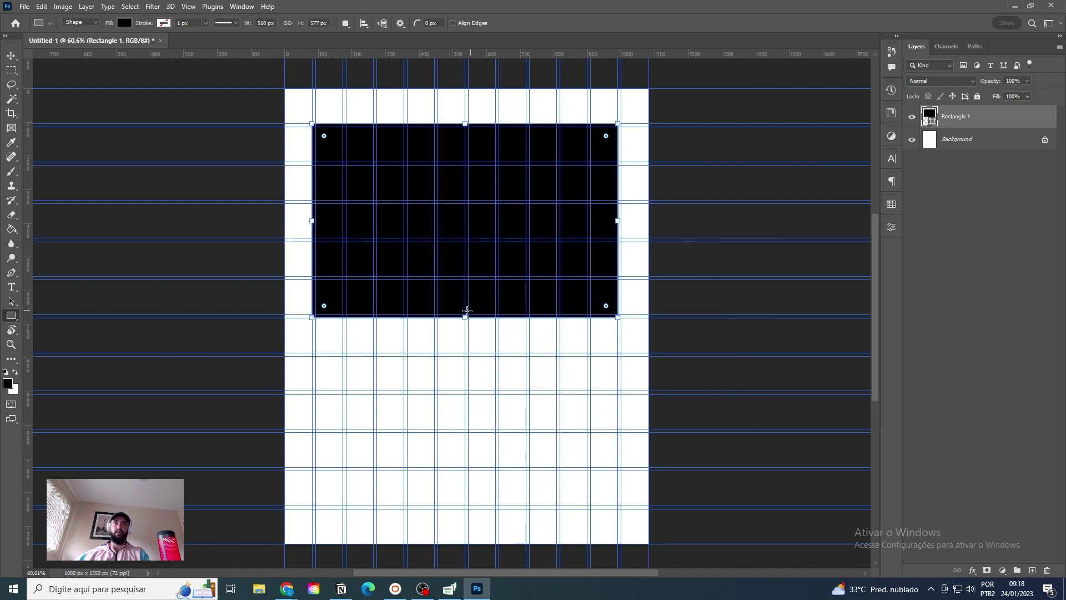
left_click_drag(466, 316, 480, 393)
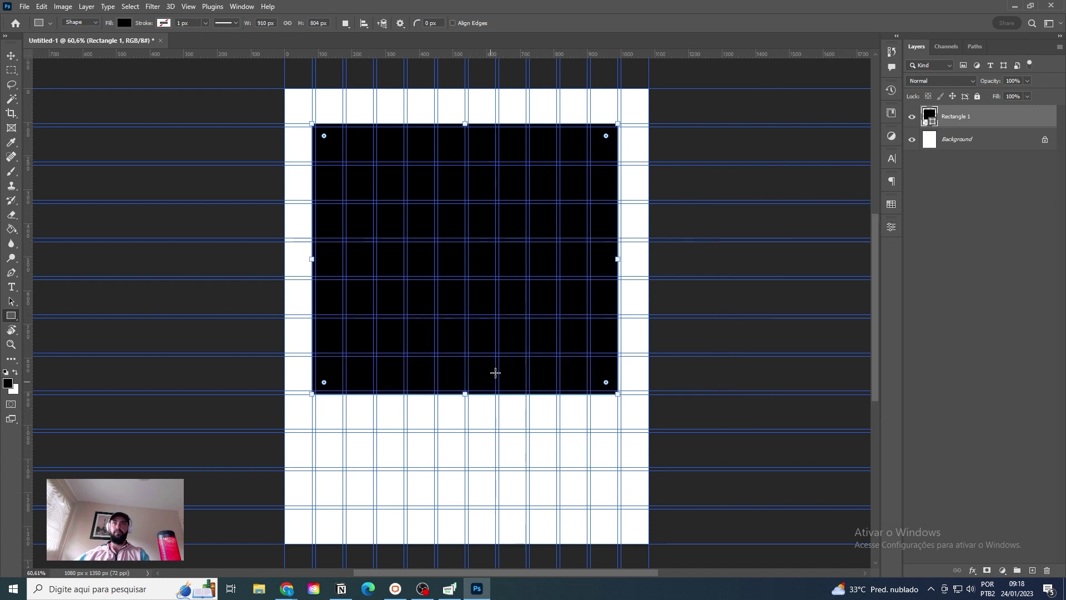
left_click_drag(622, 257, 624, 257)
key("v")
key("ctrl+j")
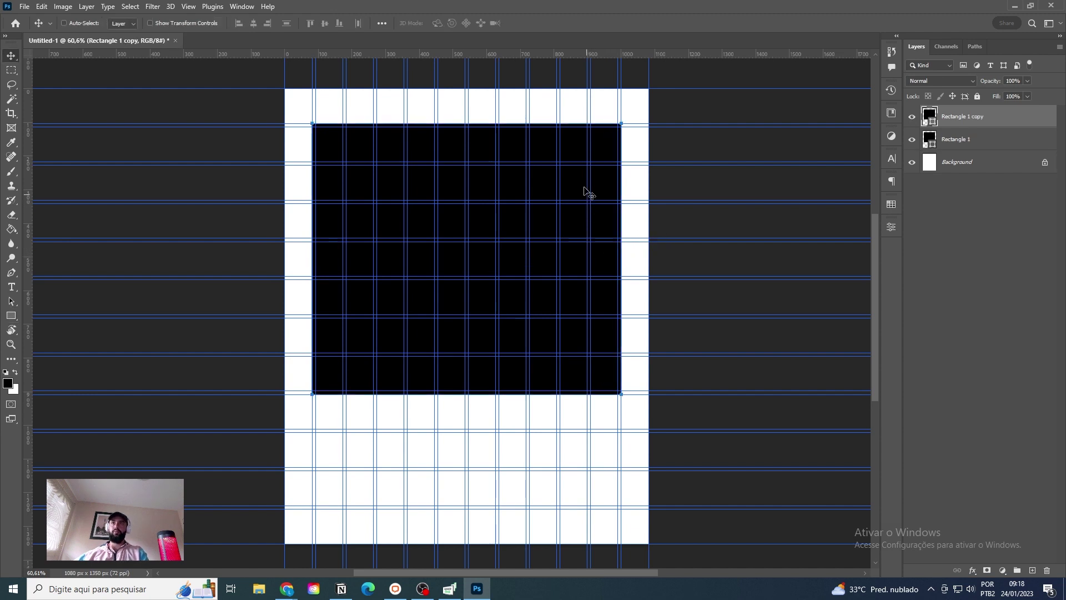
Step: Undo the accidental guide move and narrow the lower rectangle copy to half width
left_click_drag(560, 142, 541, 451)
key("ctrl+z")
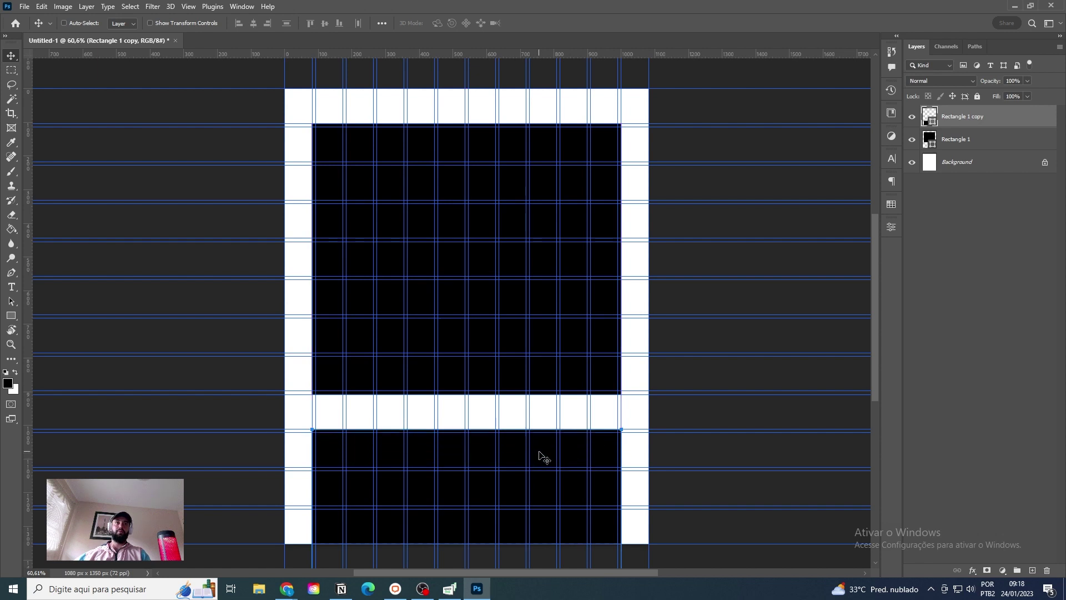
key("ctrl")
key("ctrl+semicolon")
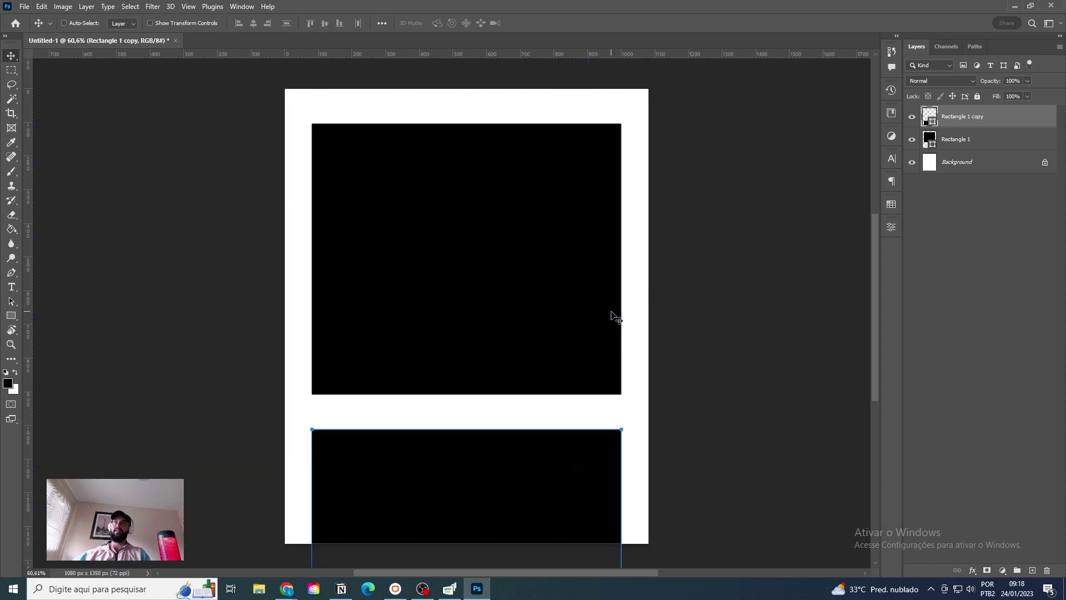
key("ctrl+t")
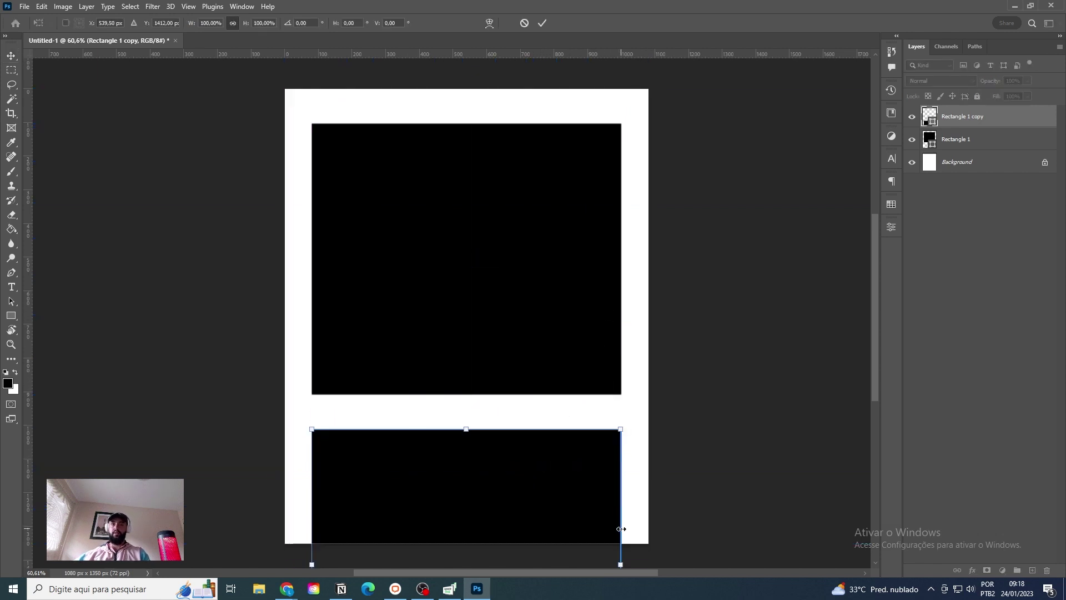
key("ctrl+semicolon")
left_click_drag(618, 549, 463, 534)
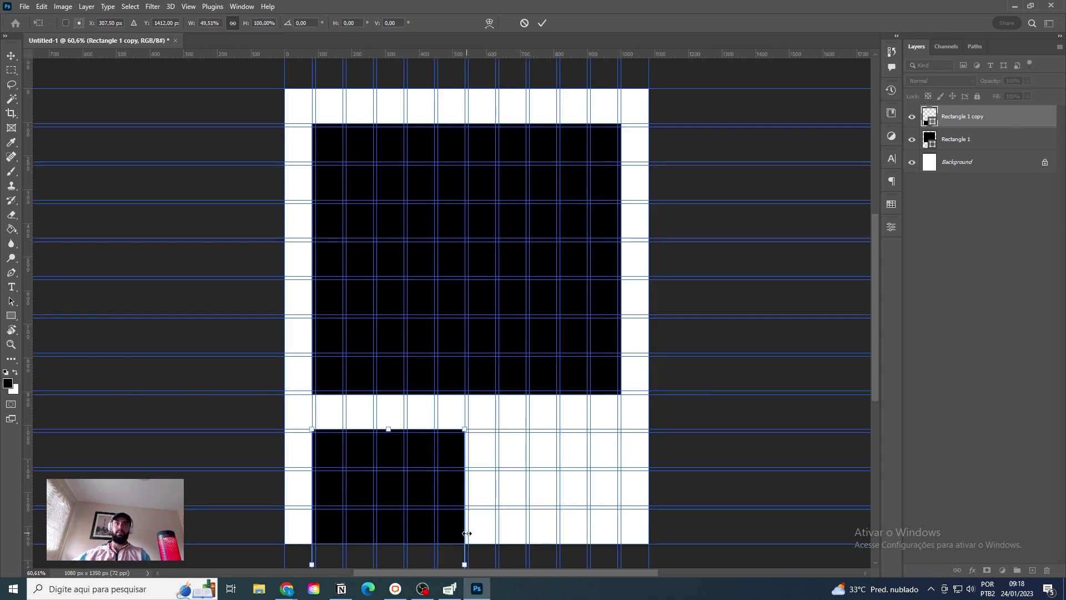
key("Return")
Step: Alt-drag a copy of the half rectangle 480 px right and select both lower layers
left_click_drag(442, 448, 604, 478)
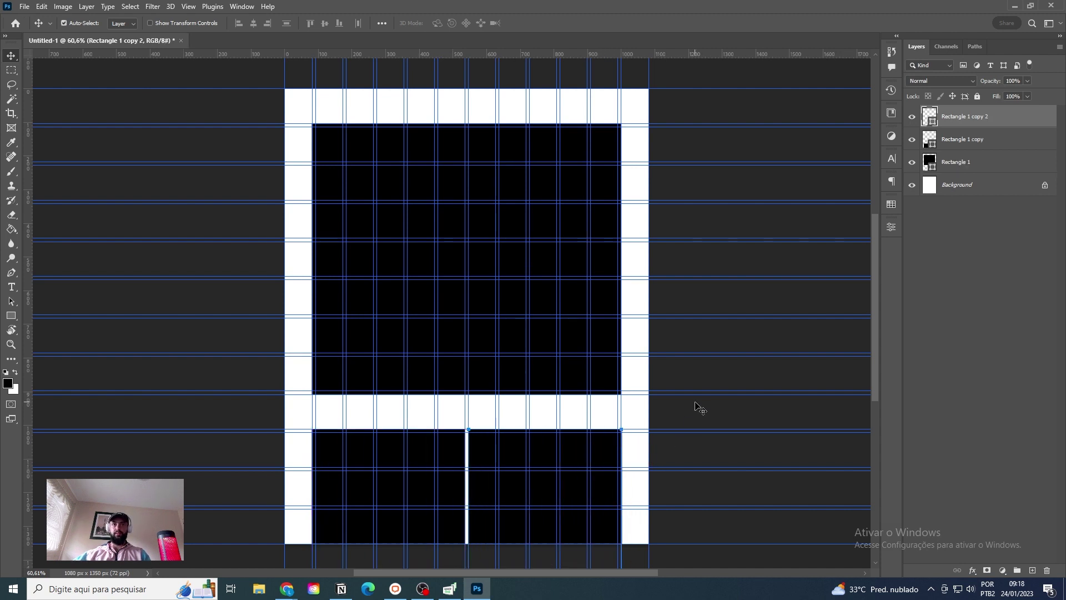
key("ctrl+semicolon")
key("ctrl+minus")
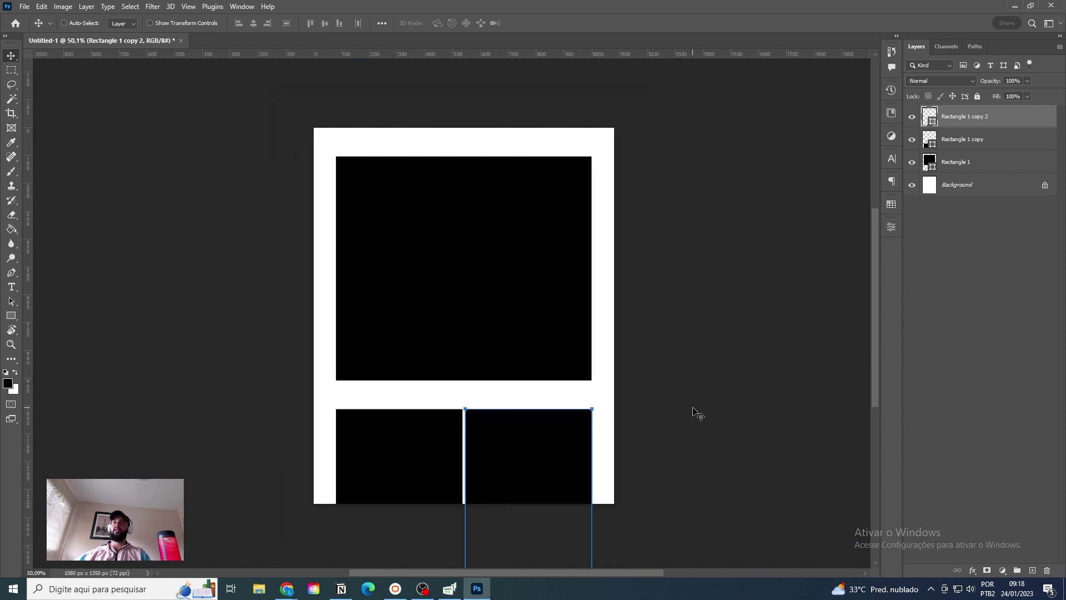
left_click(1005, 139)
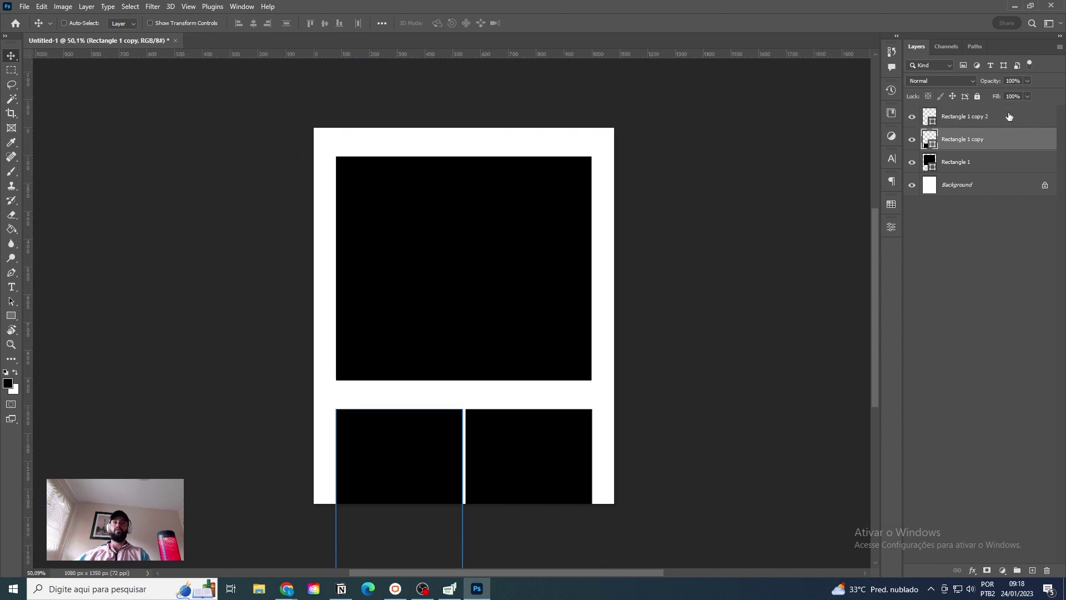
left_click(1009, 117)
left_click(1004, 137, "shift")
Step: Nudge both lower rectangles to leave a thin white gap beneath the large rectangle
left_click_drag(614, 420, 613, 396)
key("ctrl+z")
key("ctrl+plus")
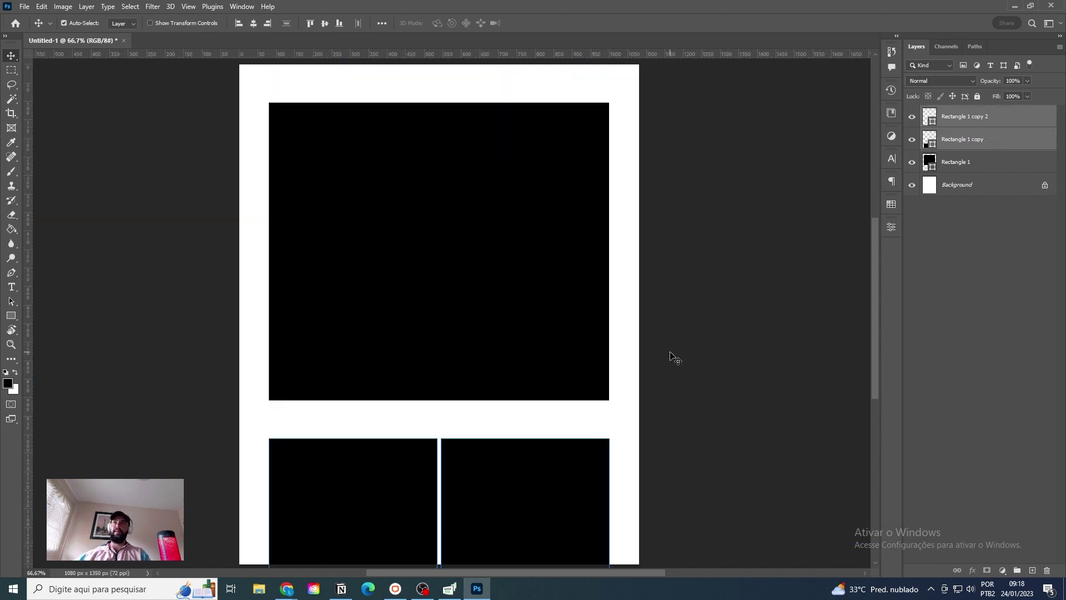
key("ctrl+shift+z")
scroll(673, 353, "down", 2)
key("shift+Down")
key("shift+Down")
key("shift+Down")
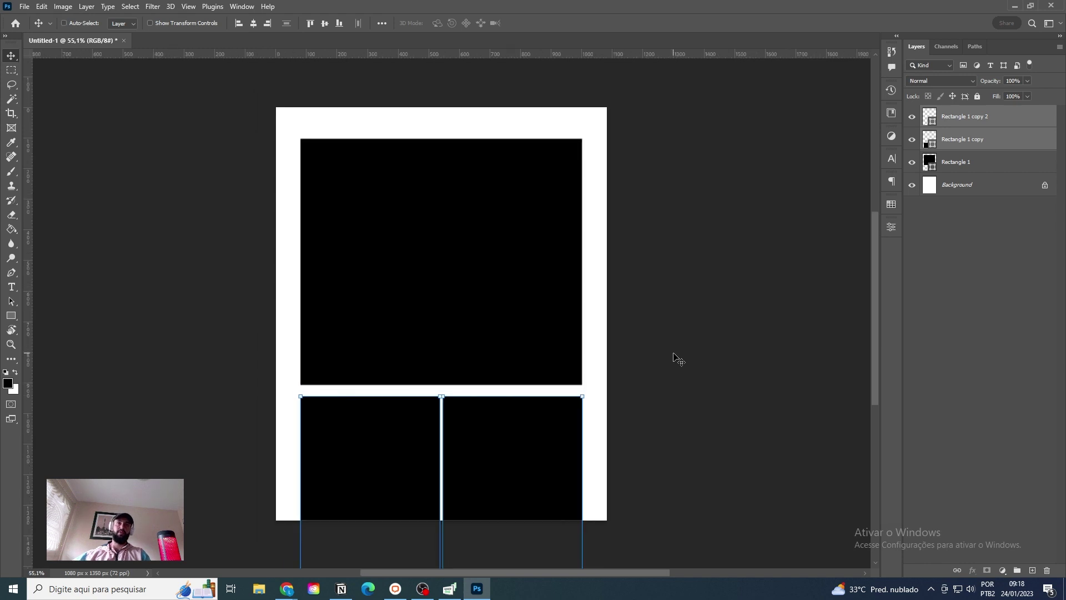
key("shift+Down")
key("shift+Down")
key("shift+Down")
key("shift+Down")
key("shift+Down")
key("shift+Down")
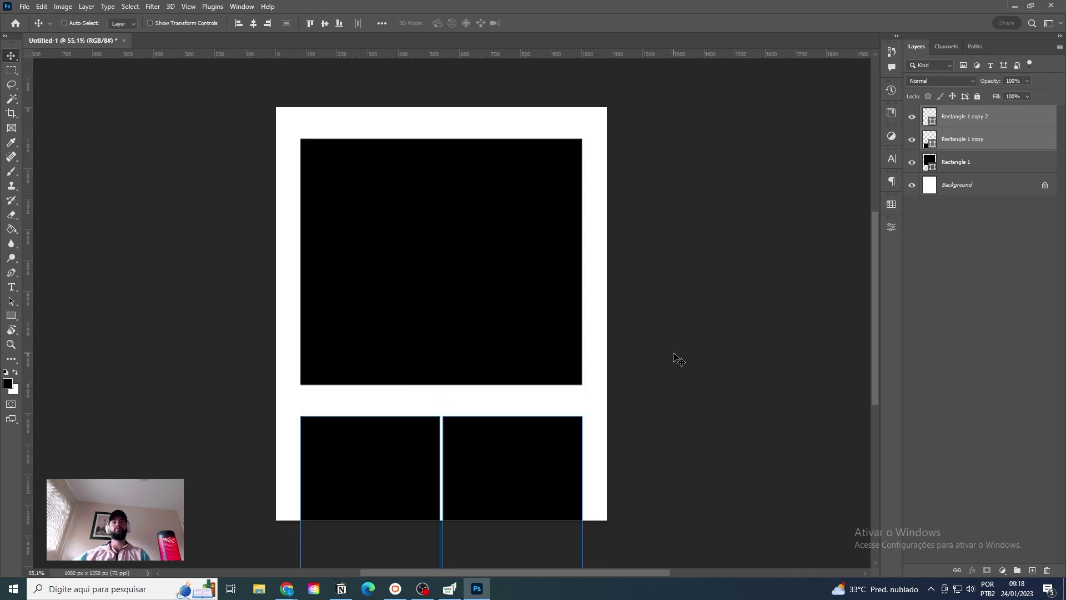
key("ctrl+apostrophe")
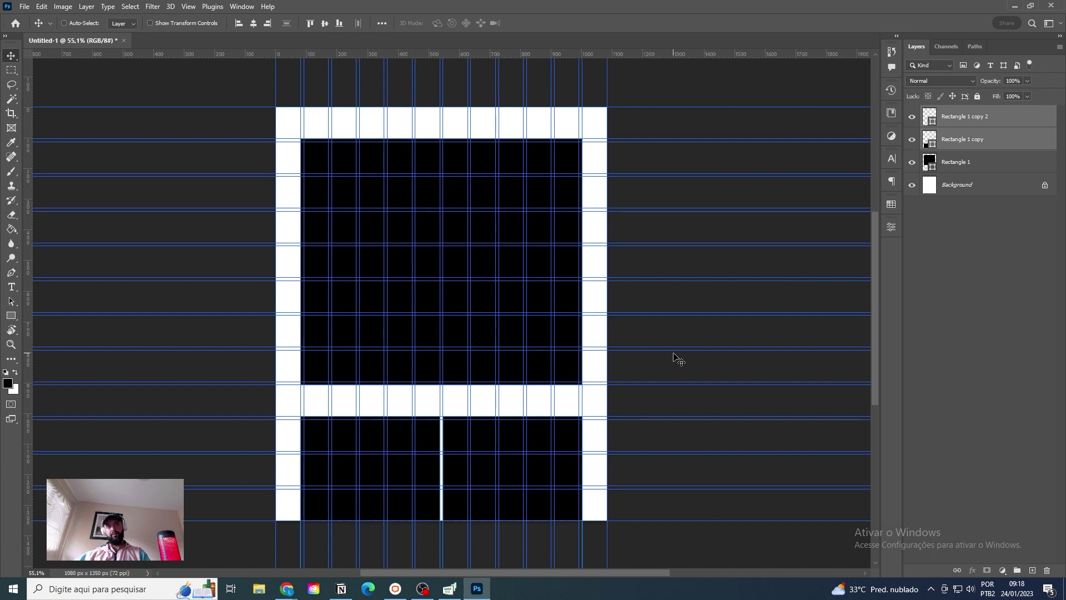
key("shift+Up")
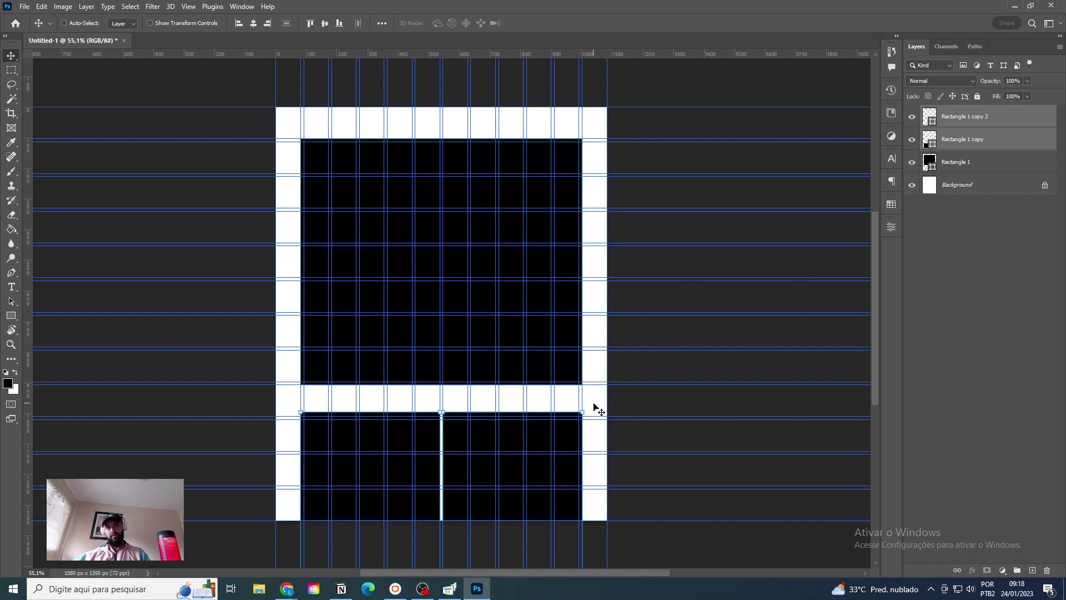
Step: Raise both lower rectangles to close the gap under the large one
scroll(595, 398, "up", 5)
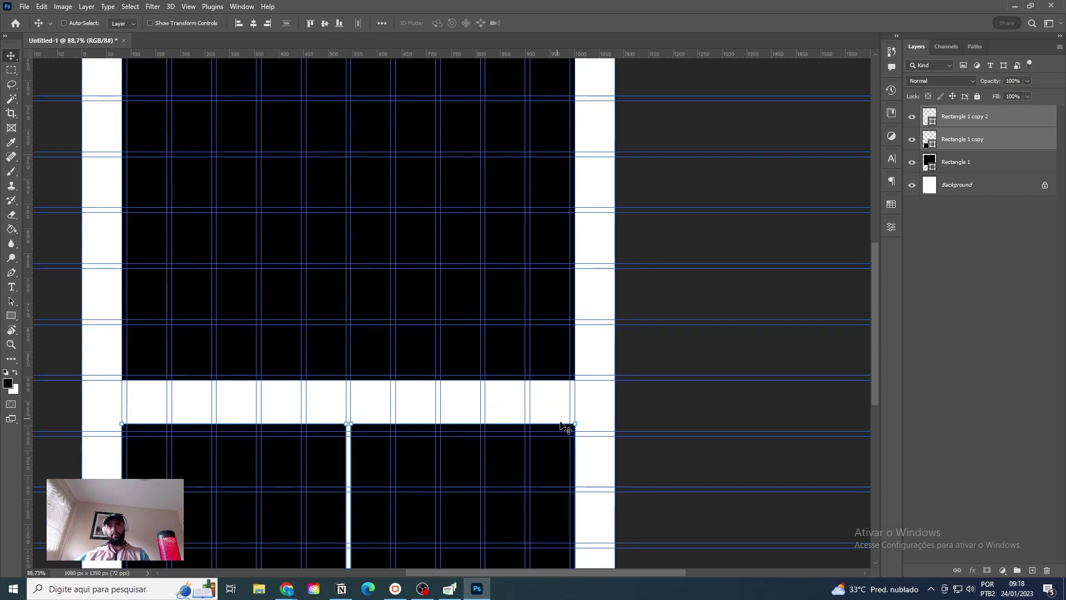
key("ctrl+apostrophe")
scroll(626, 421, "down", 3)
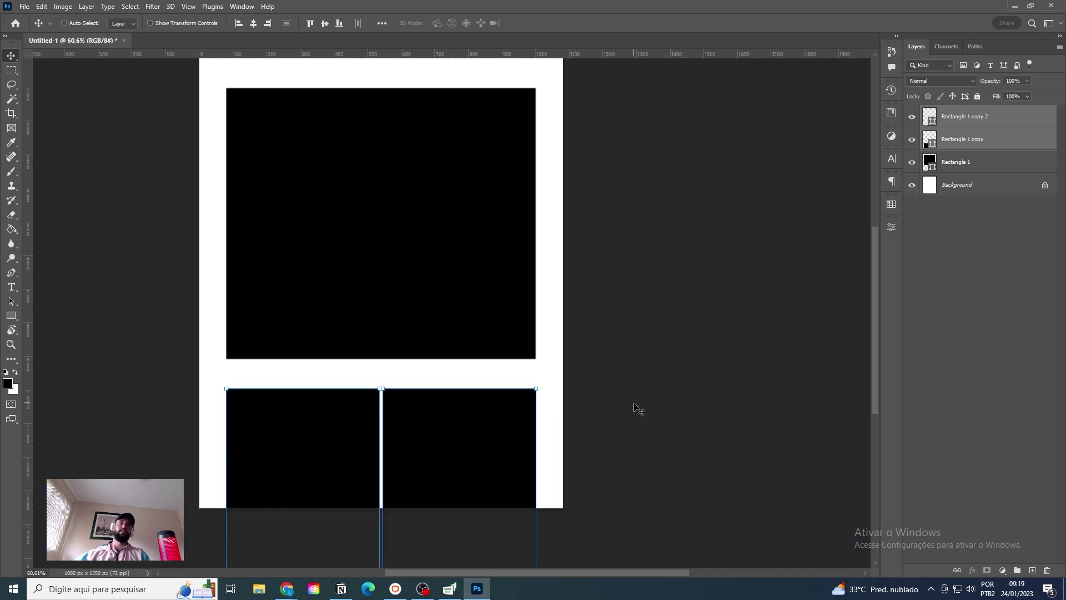
left_click(996, 183)
scroll(583, 322, "up", 1)
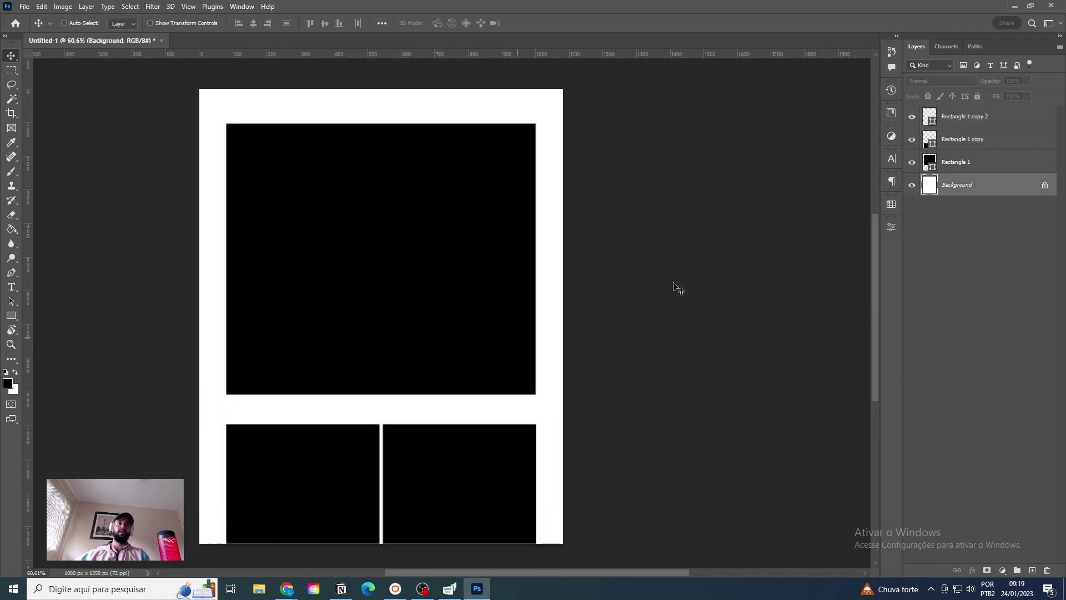
left_click(1005, 141)
left_click(1005, 118, "shift")
left_click_drag(494, 481, 498, 458)
key("Up")
key("Up")
key("Up")
key("Up")
key("Up")
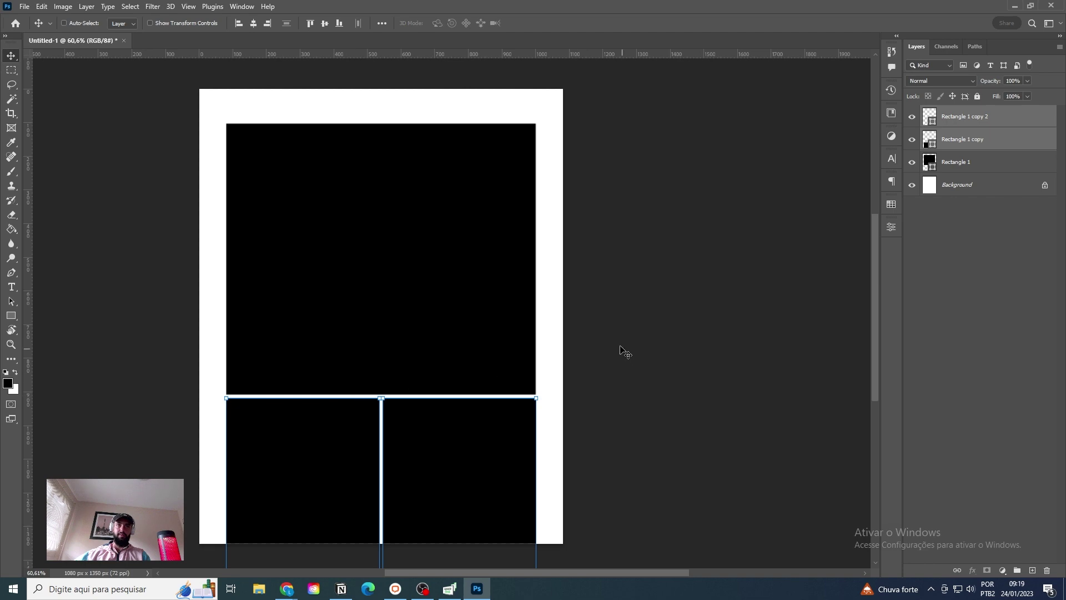
left_click(967, 189)
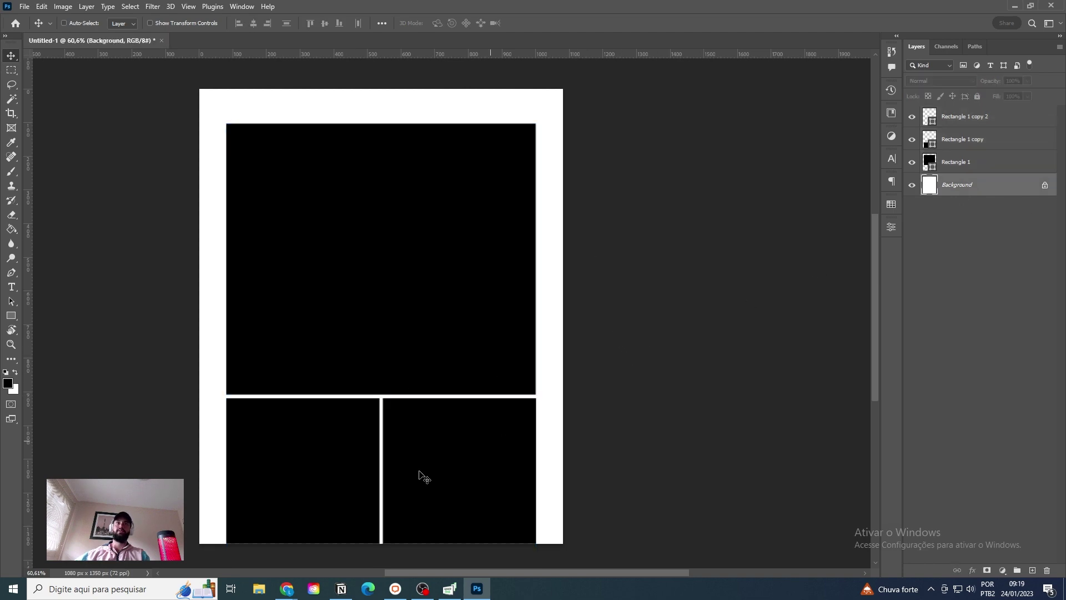
Step: Group the three rectangles as Group 1 and rotate the group 180°
mouse_move(286, 589)
mouse_move(349, 522)
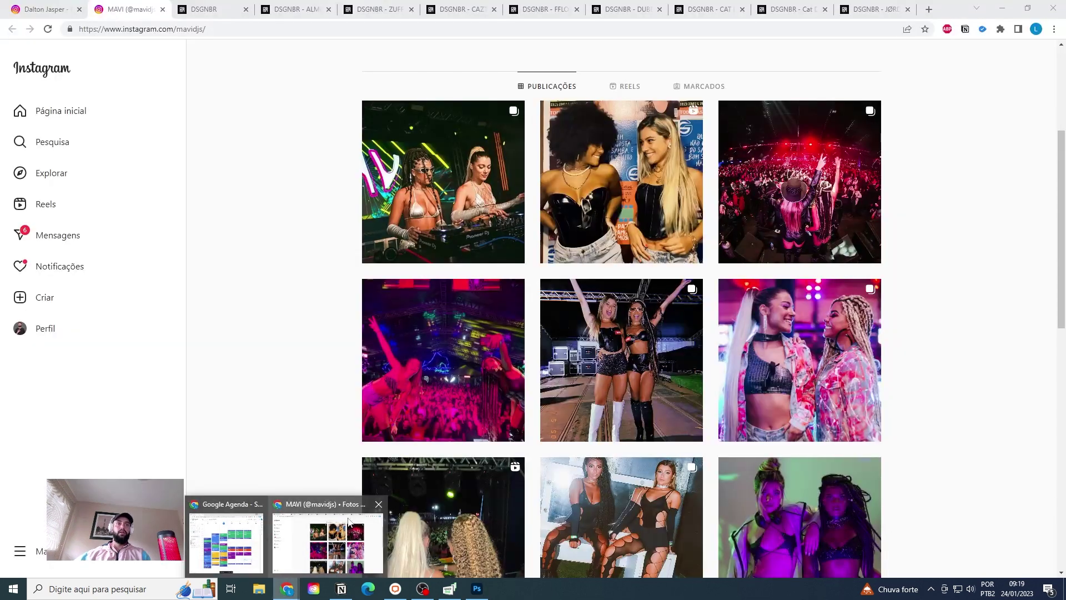
left_click(975, 120)
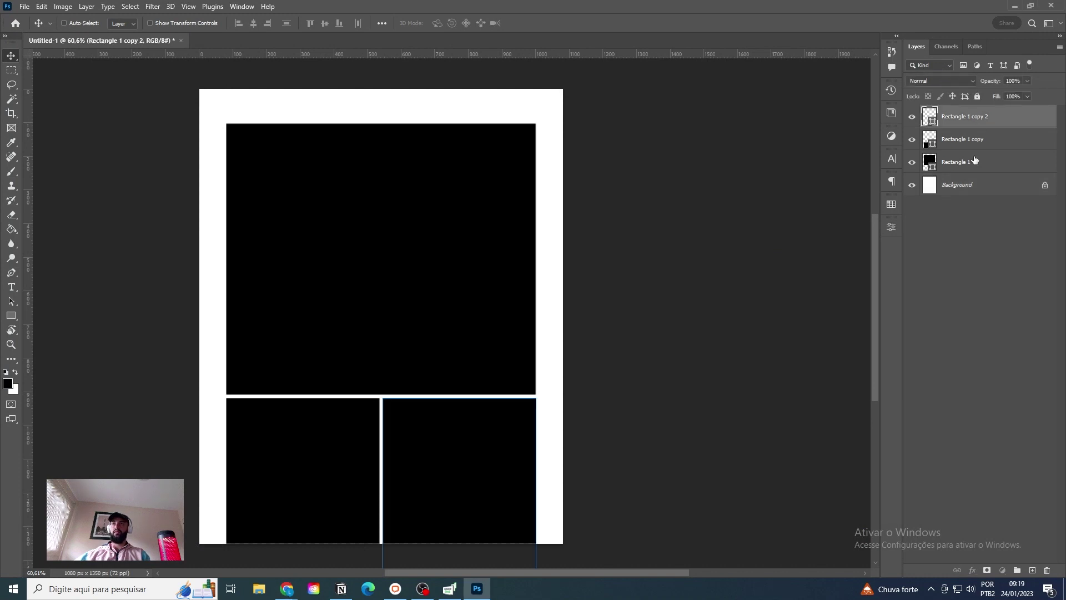
left_click(974, 161, "shift")
key("ctrl+g")
key("ctrl+t")
left_click_drag(626, 207, 197, 517)
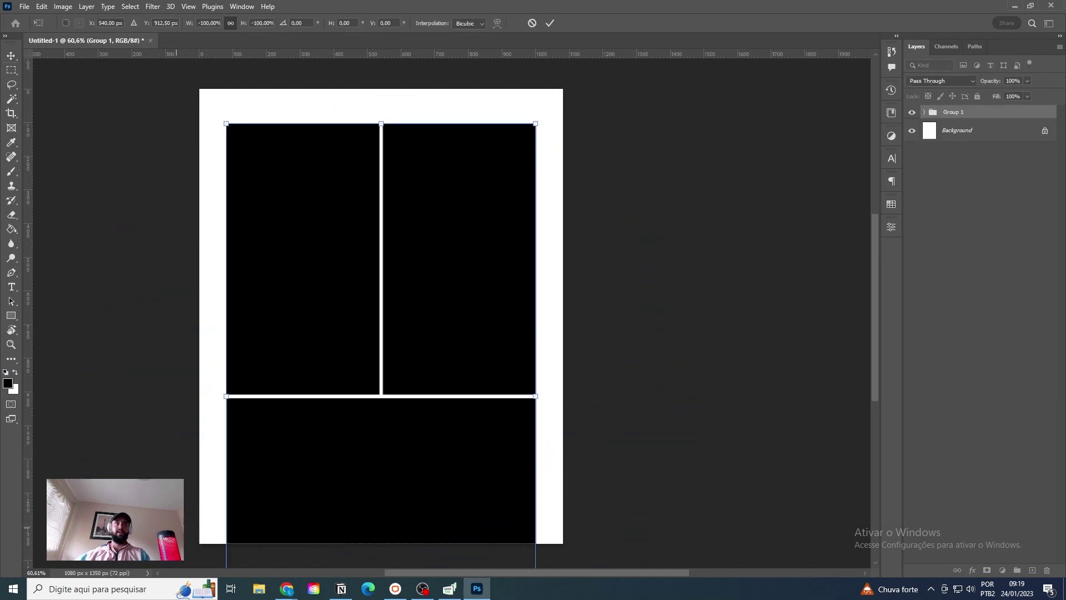
key("Return")
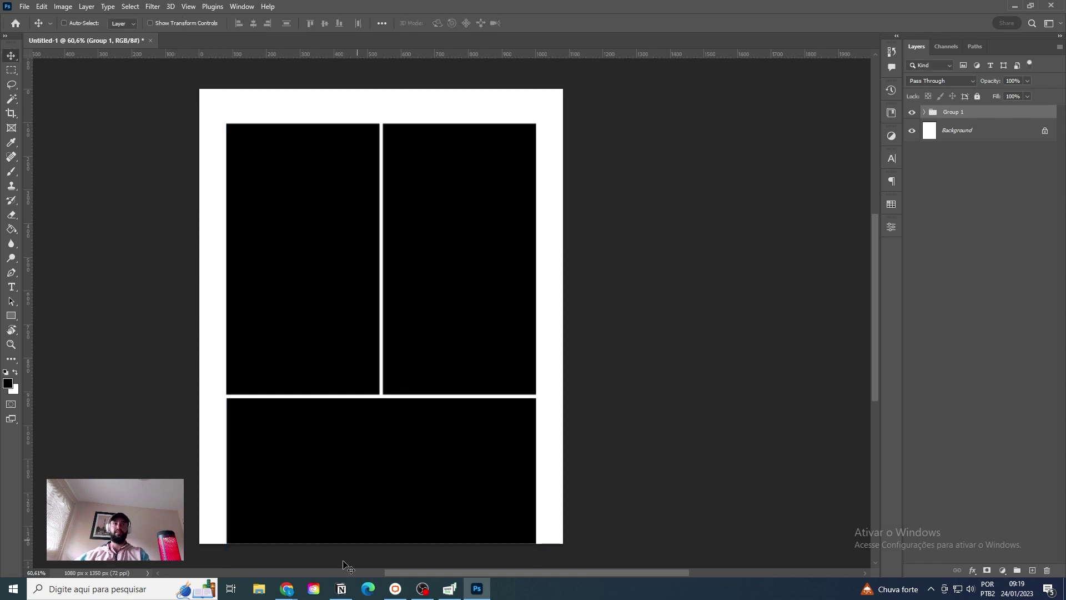
Step: Open the MAVI post with the DJ photo and view its carousel to the last photo
left_click(328, 534)
scroll(470, 293, "up", 1)
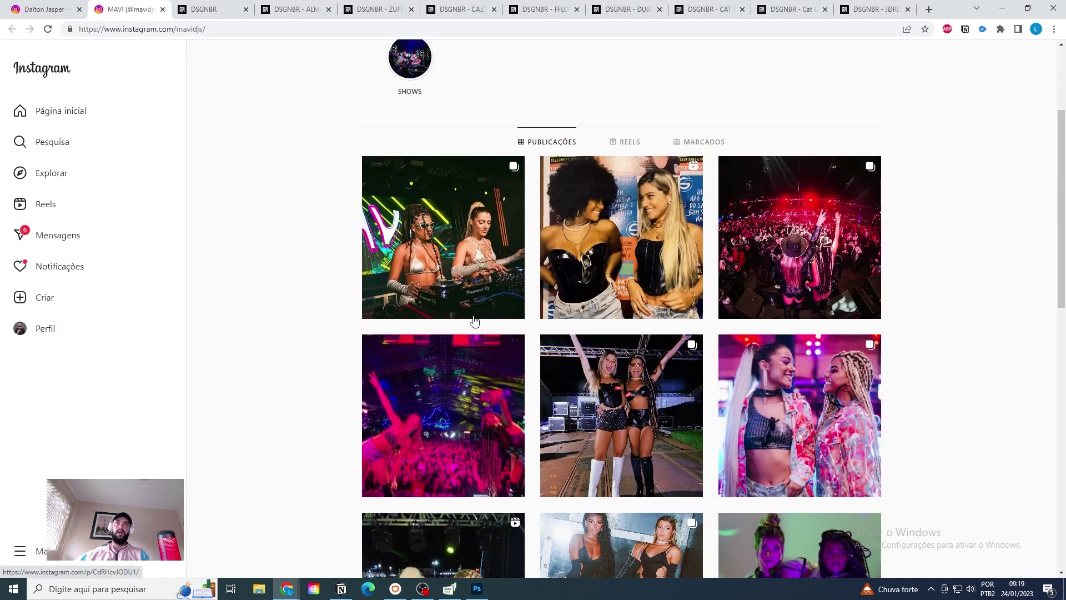
left_click(580, 276)
left_click(632, 309)
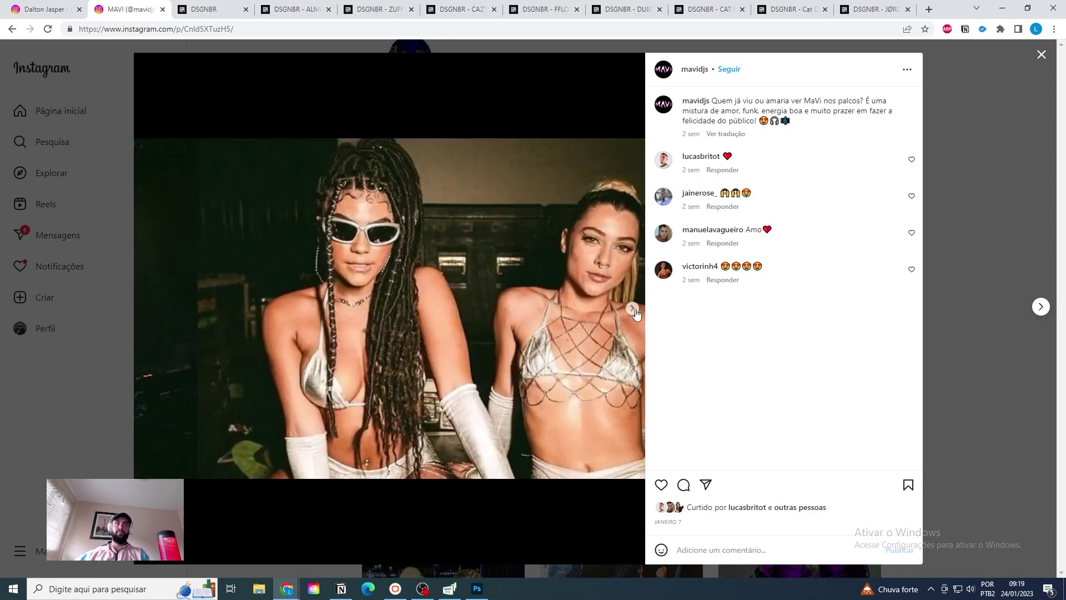
left_click(632, 309)
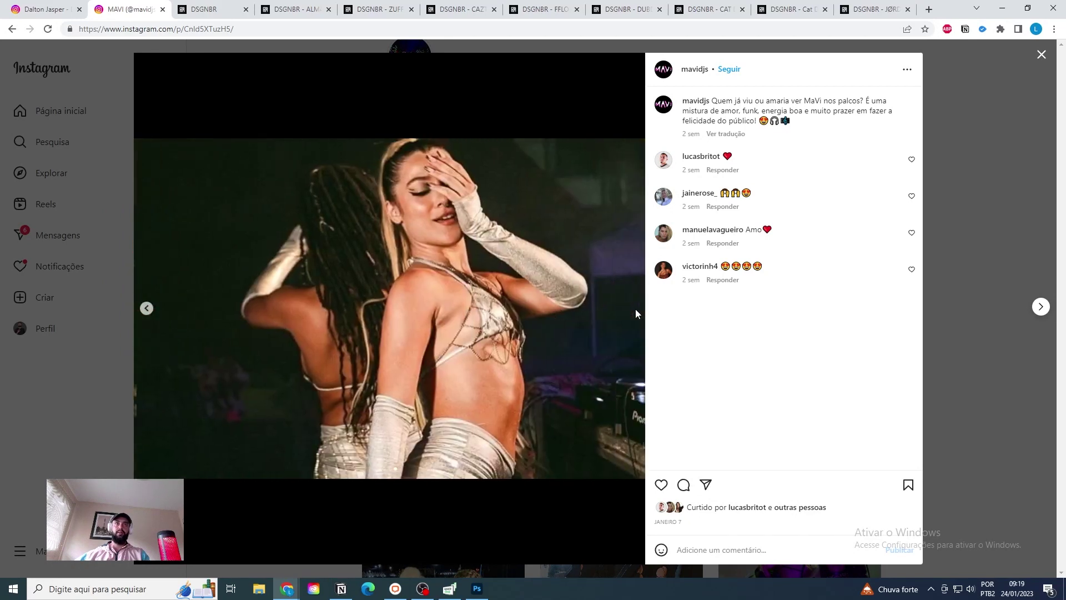
left_click(377, 28)
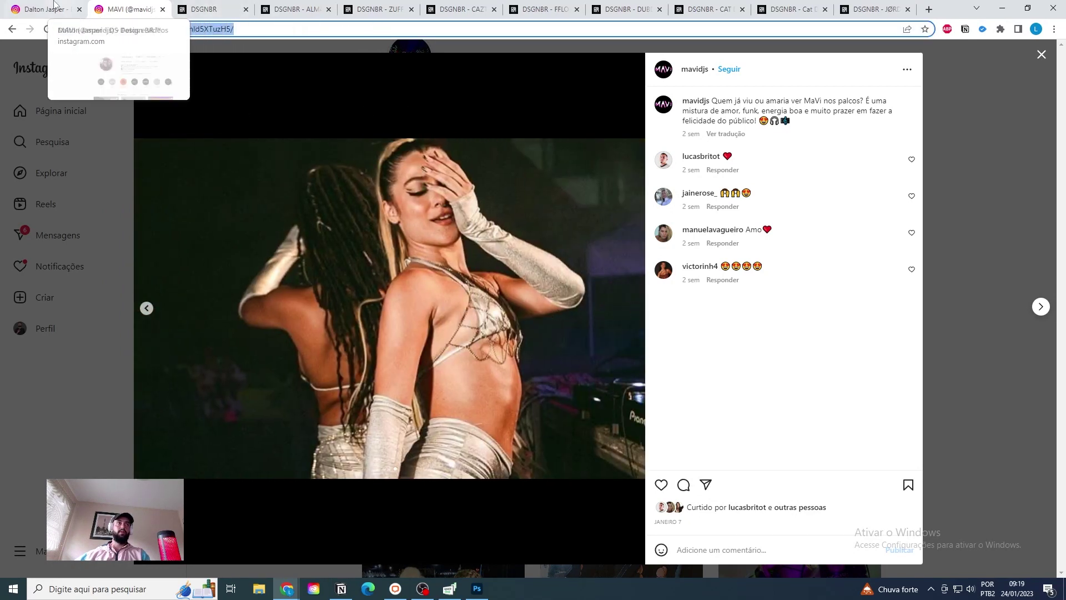
Step: Load the Snapinsta downloader site in the first tab, then move to the DSGNBR portfolio tab
left_click(55, 7)
left_click(119, 29)
type("sna")
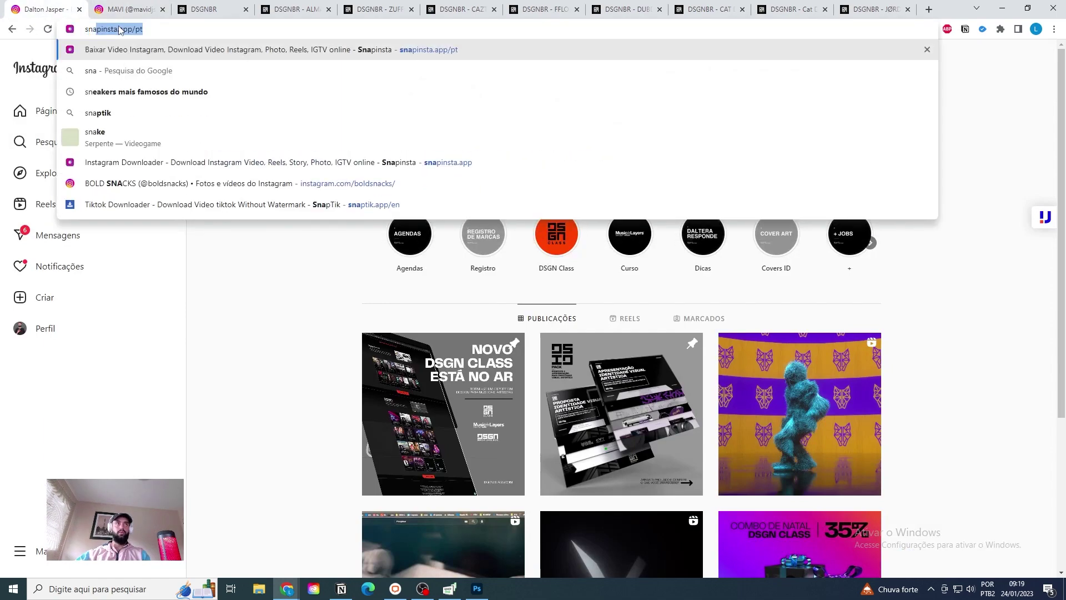
key("Return")
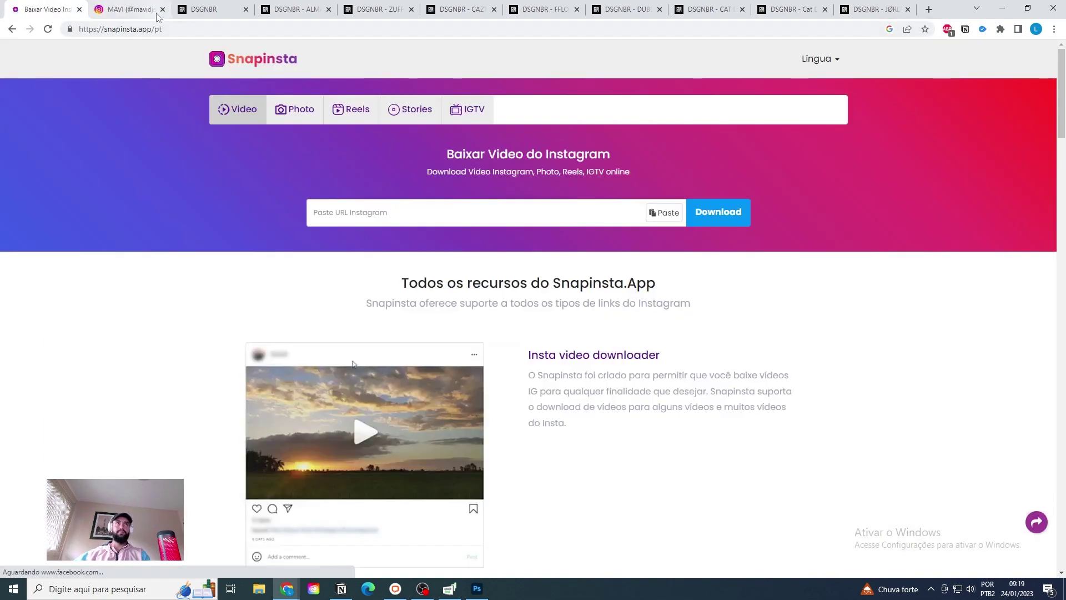
left_click(210, 9)
Step: Scroll through the ALMANAC and ZUFFO portfolio pages down to 'You may also like'
scroll(554, 246, "down", 5)
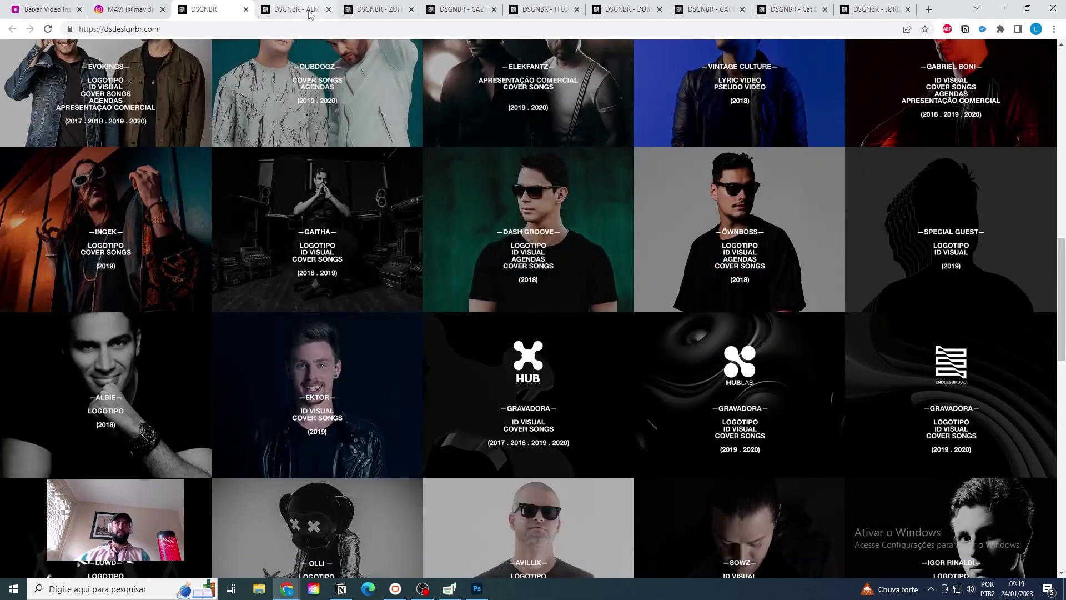
key("ctrl+Tab")
scroll(496, 214, "down", 10)
scroll(497, 217, "down", 20)
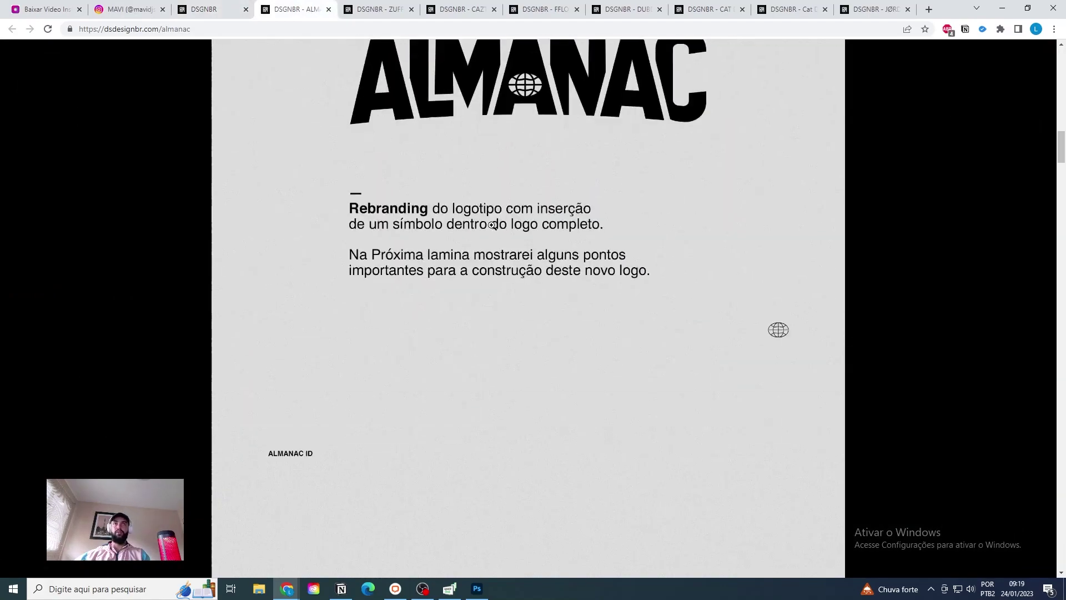
scroll(521, 261, "down", 20)
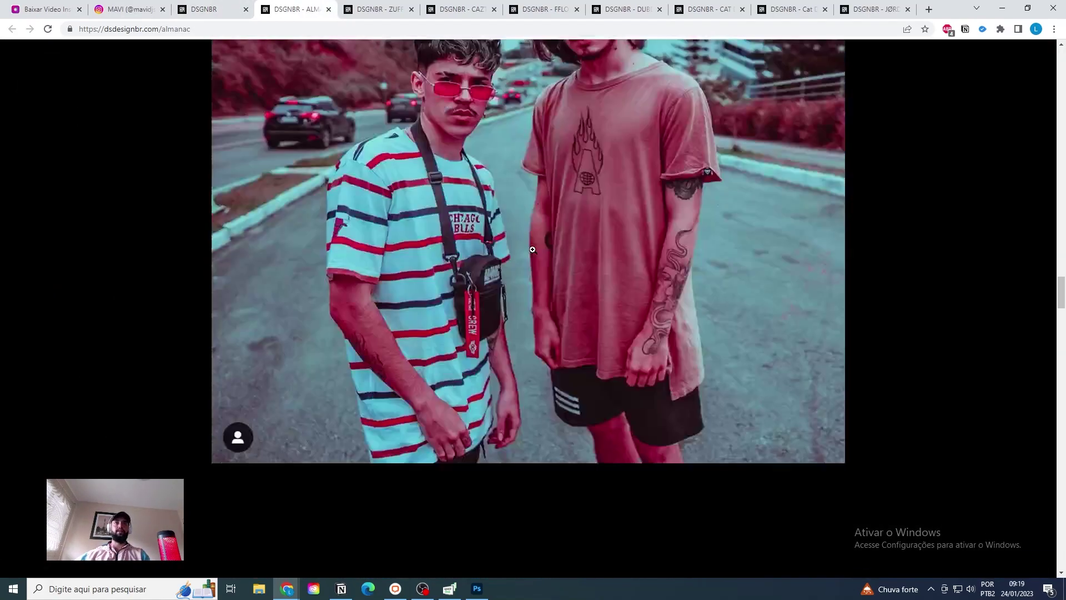
scroll(536, 251, "down", 20)
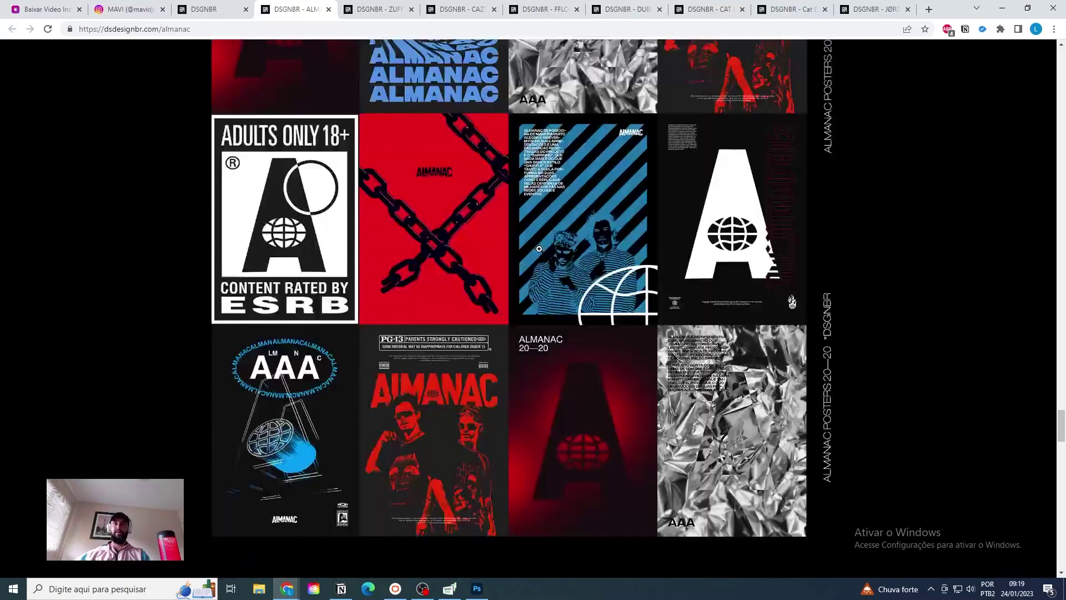
scroll(539, 249, "up", 14)
scroll(539, 249, "up", 16)
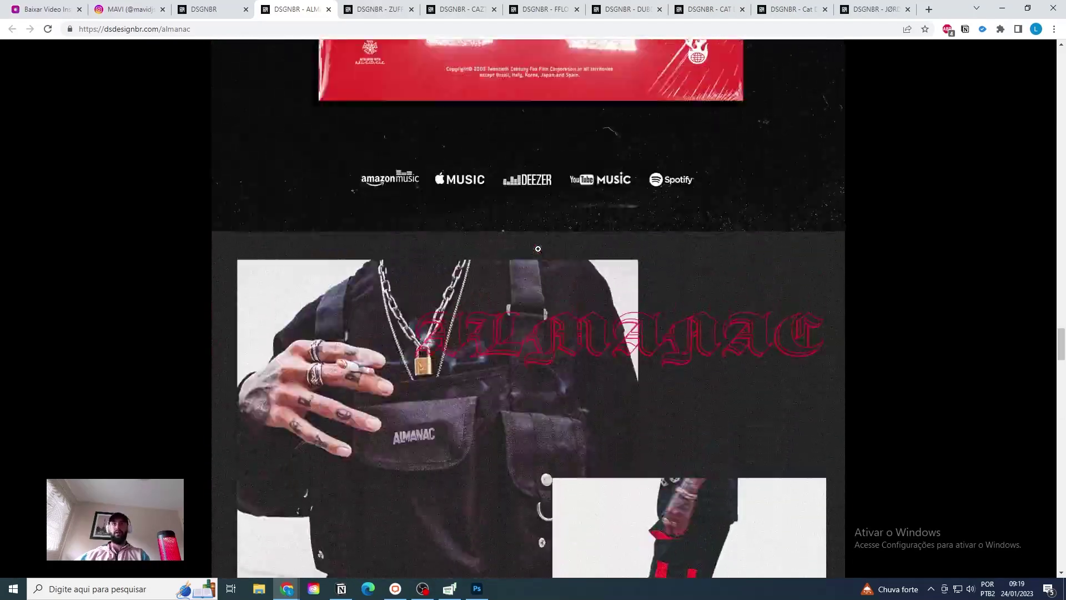
scroll(536, 251, "down", 8)
scroll(537, 250, "down", 20)
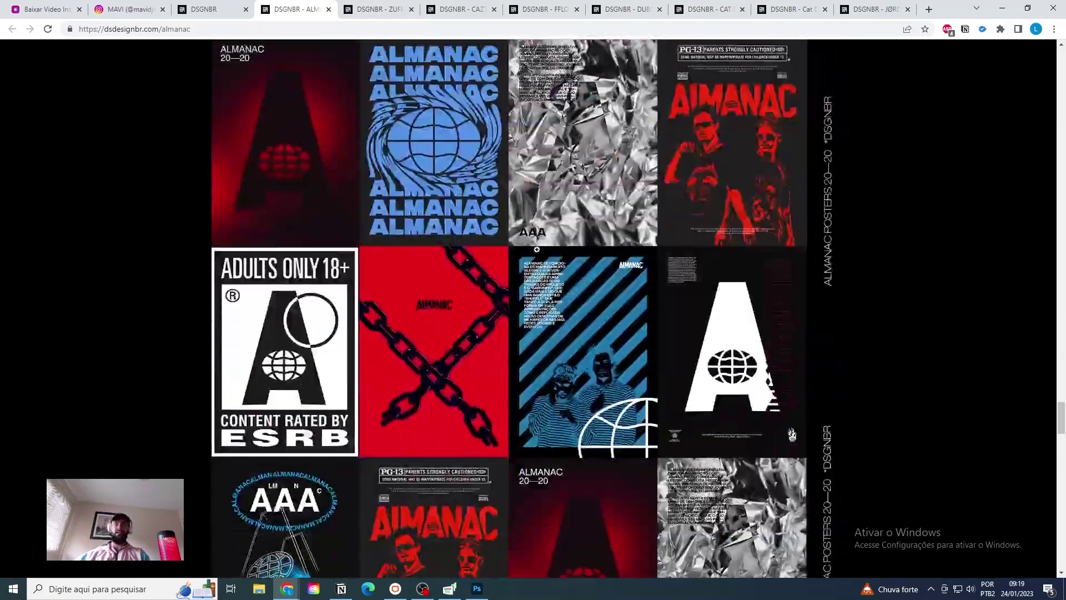
scroll(537, 249, "down", 15)
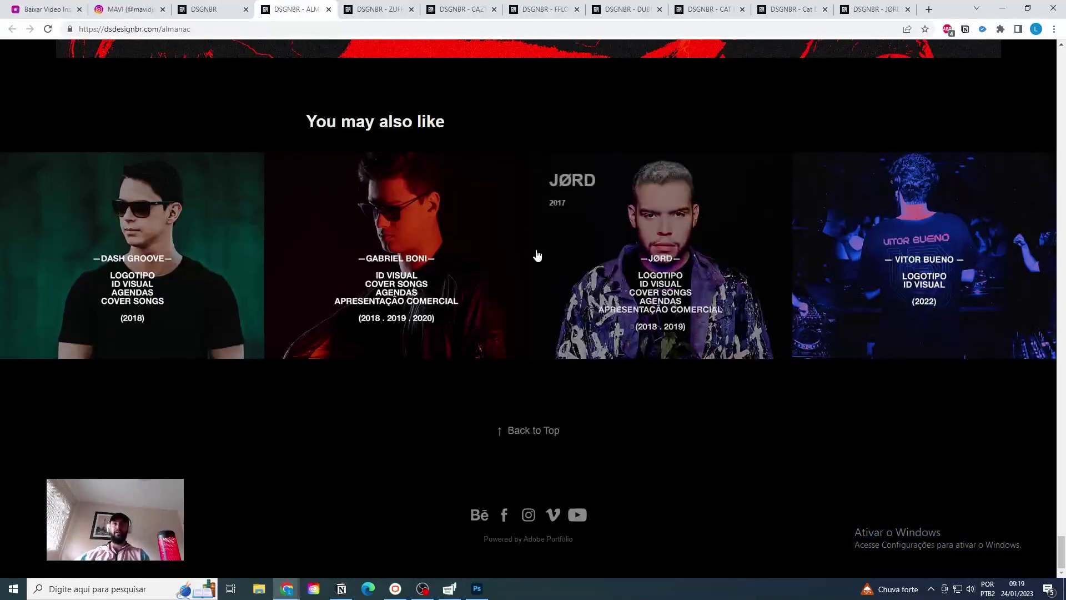
scroll(540, 255, "up", 5)
scroll(551, 328, "down", 20)
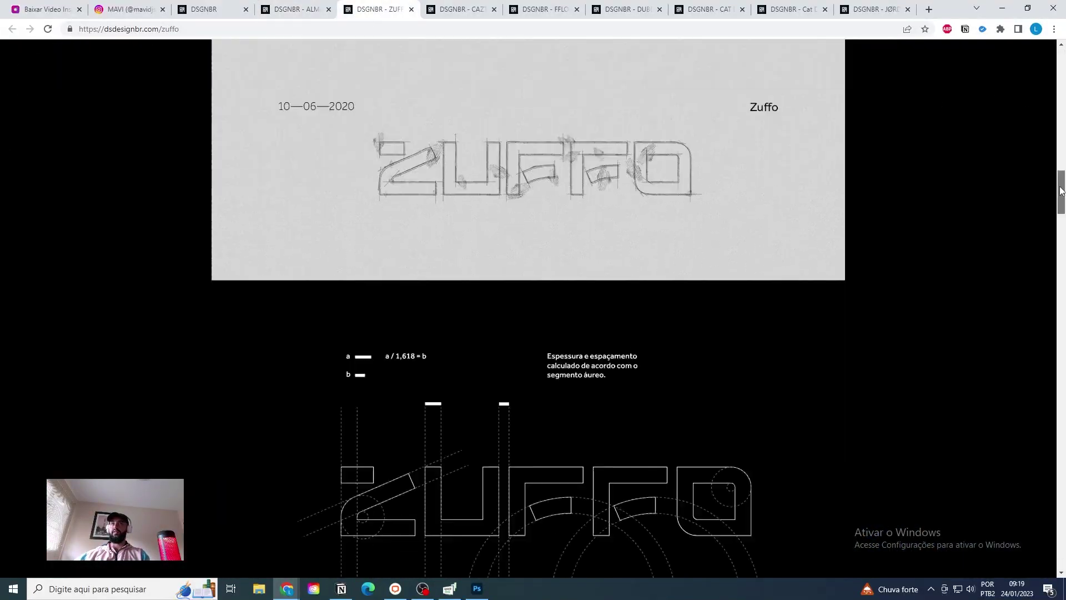
left_click_drag(1060, 191, 1054, 555)
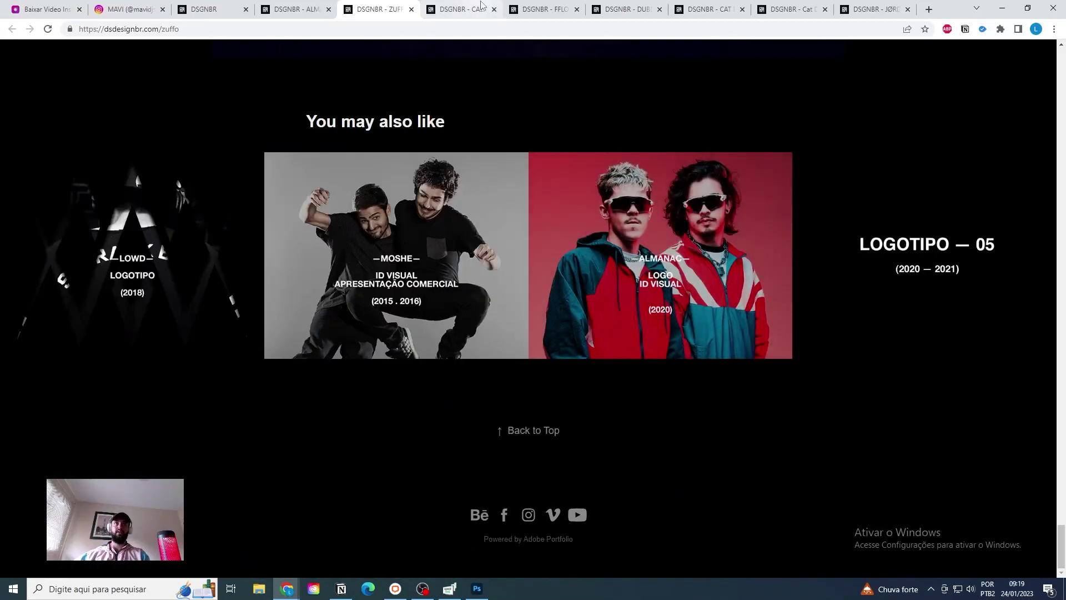
Step: Flip through the CAZT, DUBDOGZ, CAT, JØRD, Cat Dealers, FFLORA and ZUFFO project pages
left_click(461, 10)
left_click(629, 10)
left_click(706, 9)
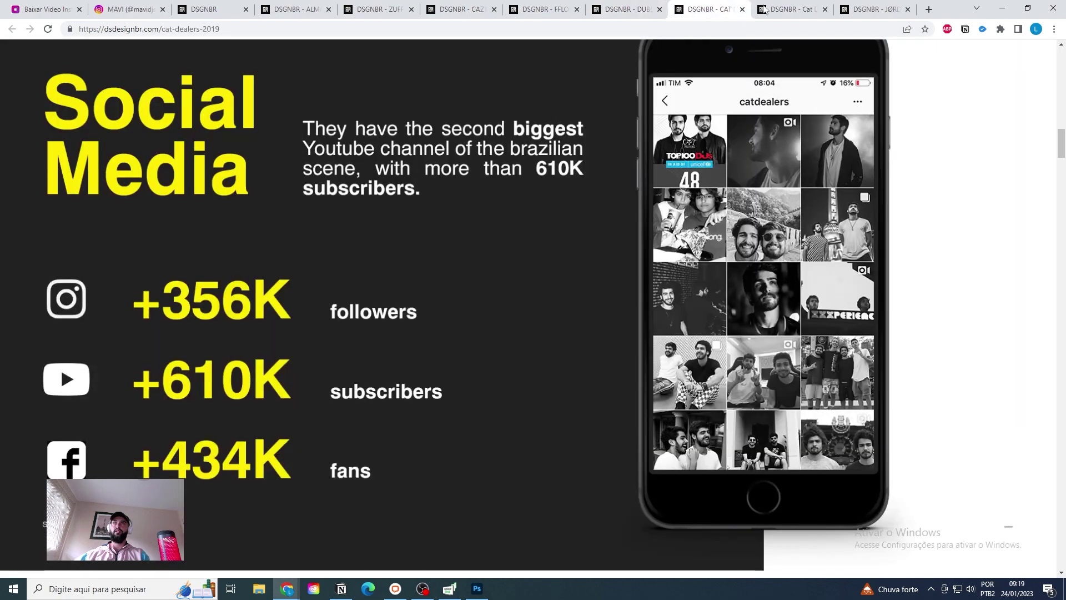
left_click(875, 9)
left_click(784, 6)
left_click(704, 5)
left_click(625, 10)
left_click(542, 10)
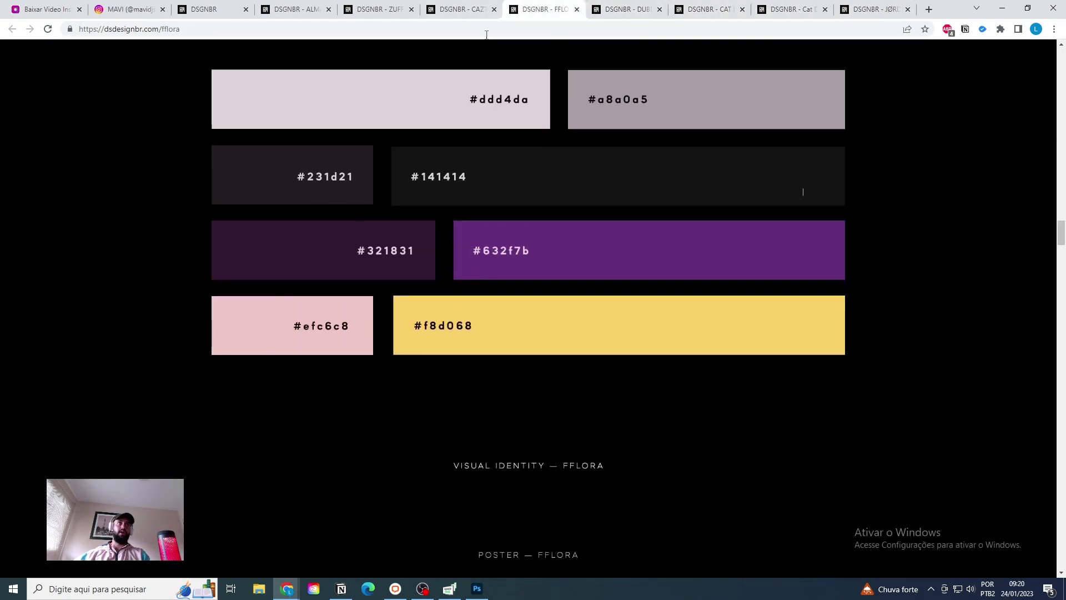
left_click(477, 11)
left_click(383, 10)
left_click(588, 197)
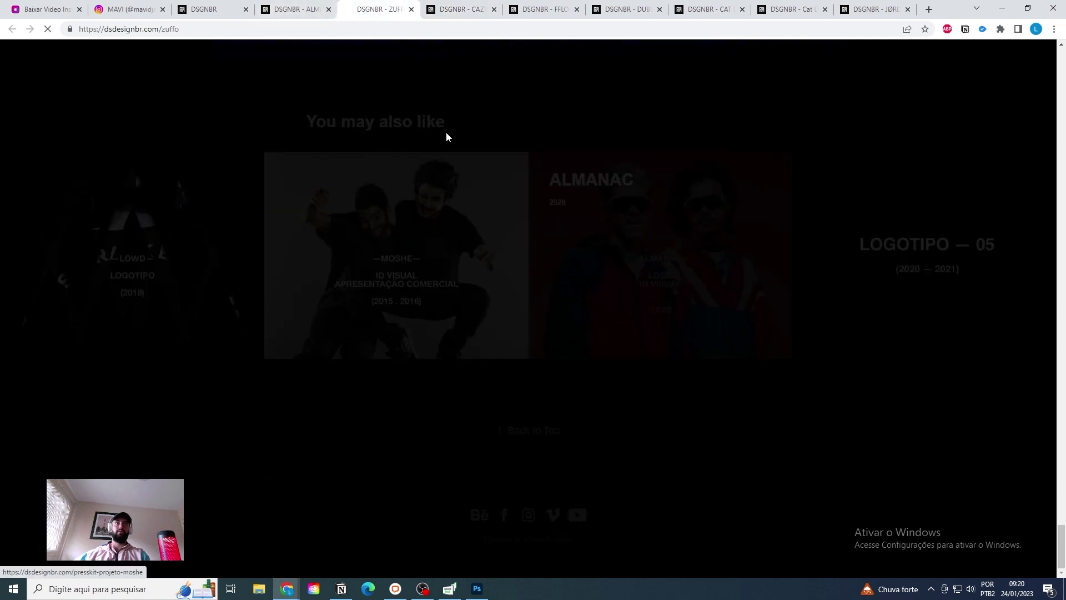
Step: Scroll through the ALMANAC poster grid and finish on the CAZT Rebranding Logotype page
left_click(308, 9)
scroll(789, 254, "down", 5)
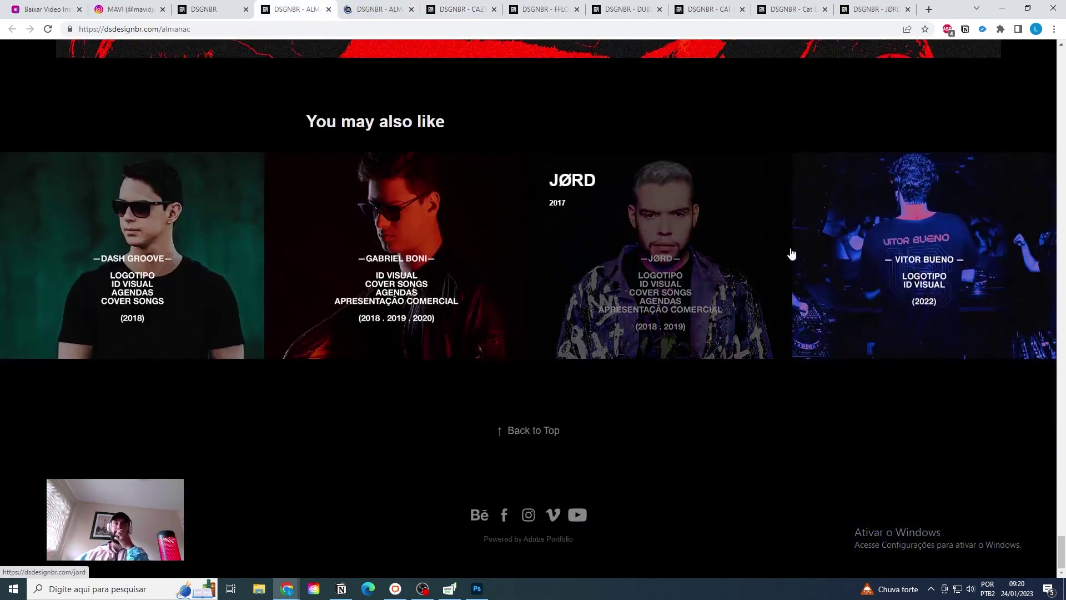
scroll(790, 249, "up", 15)
scroll(790, 247, "up", 15)
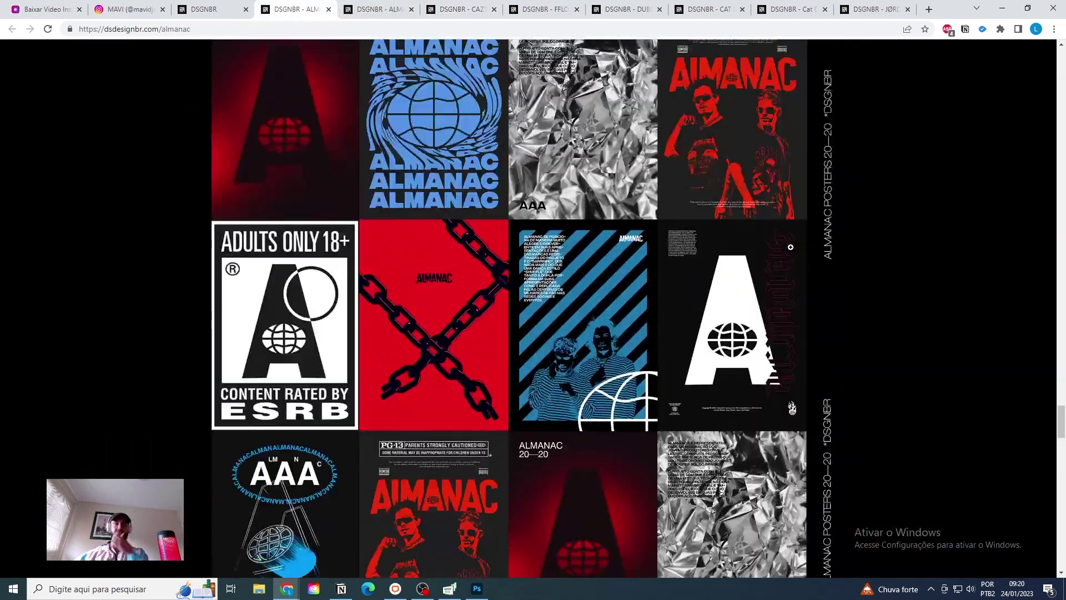
scroll(791, 291, "down", 2)
scroll(792, 291, "down", 2)
scroll(520, 259, "up", 14)
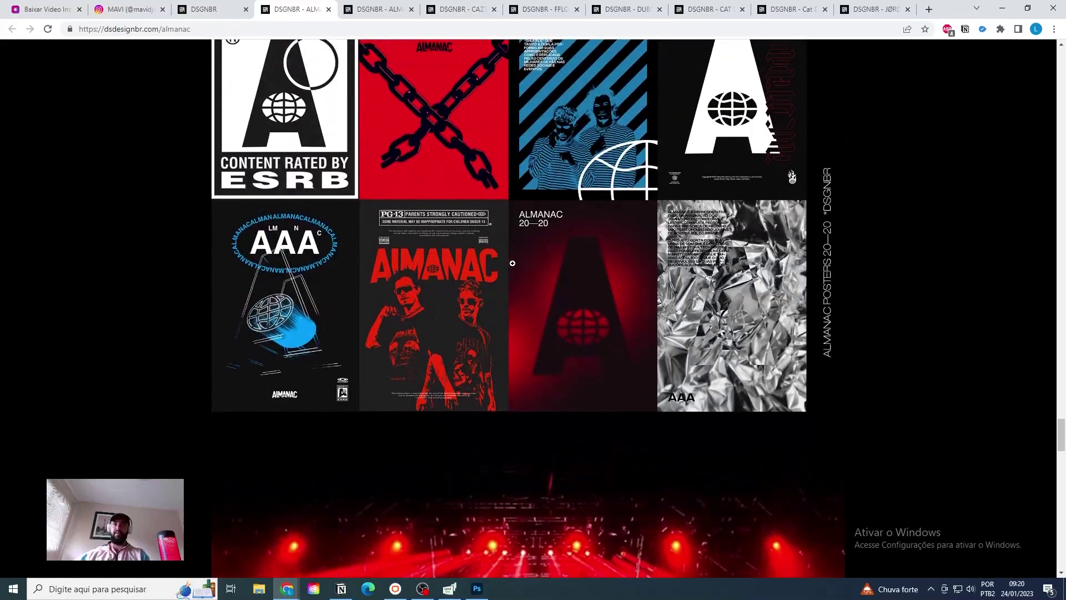
scroll(521, 259, "up", 1)
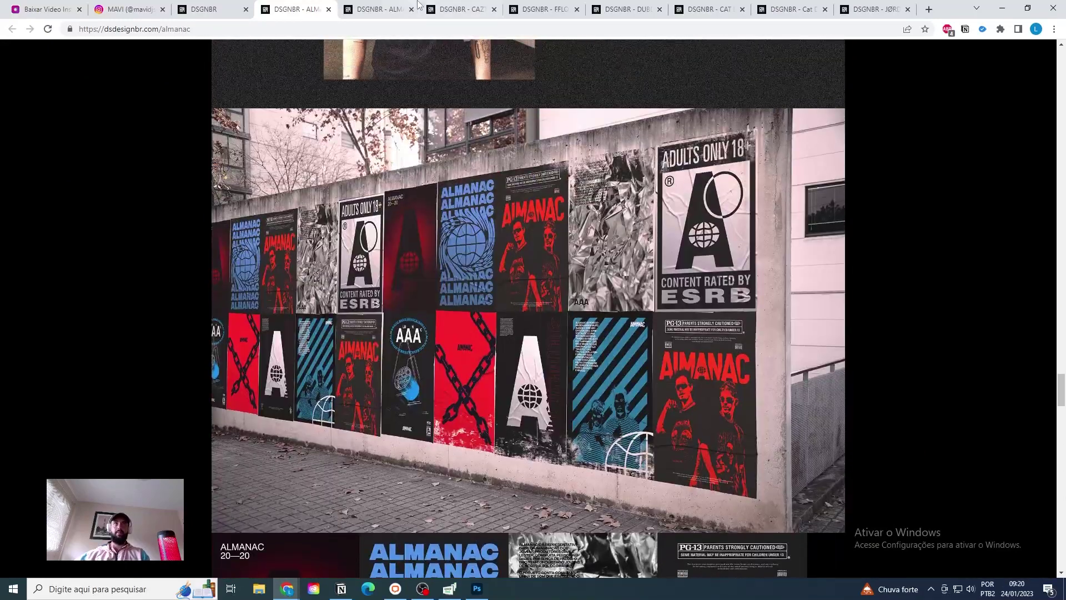
left_click(383, 4)
scroll(712, 311, "down", 10)
left_click(455, 4)
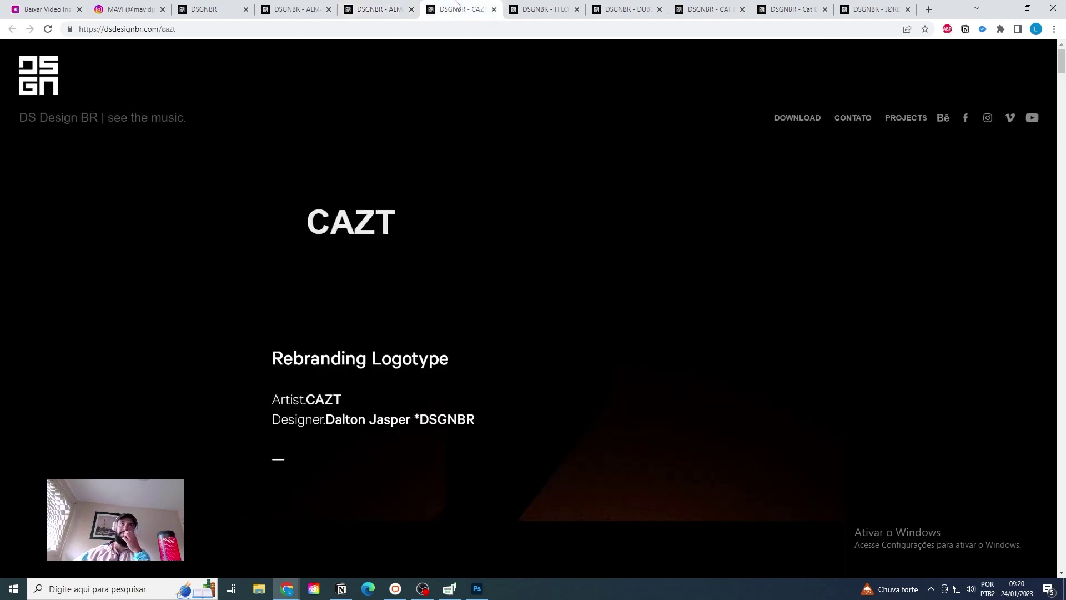
Step: Scroll the CAZT page to its Poster section and enlarge the poster mockup
scroll(671, 230, "down", 20)
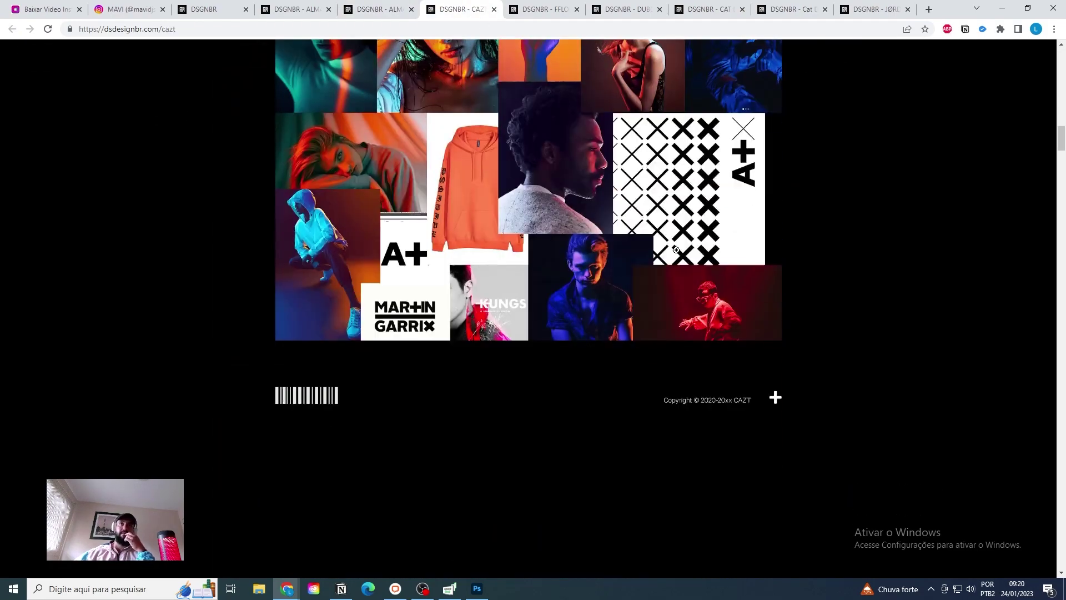
scroll(675, 249, "up", 3)
scroll(681, 245, "down", 20)
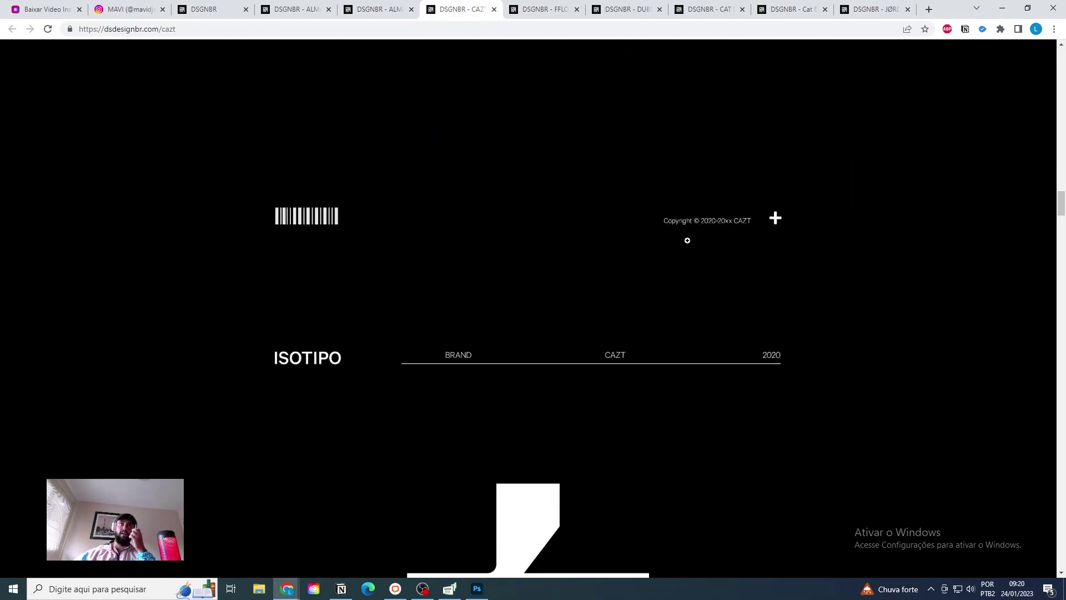
scroll(689, 239, "down", 20)
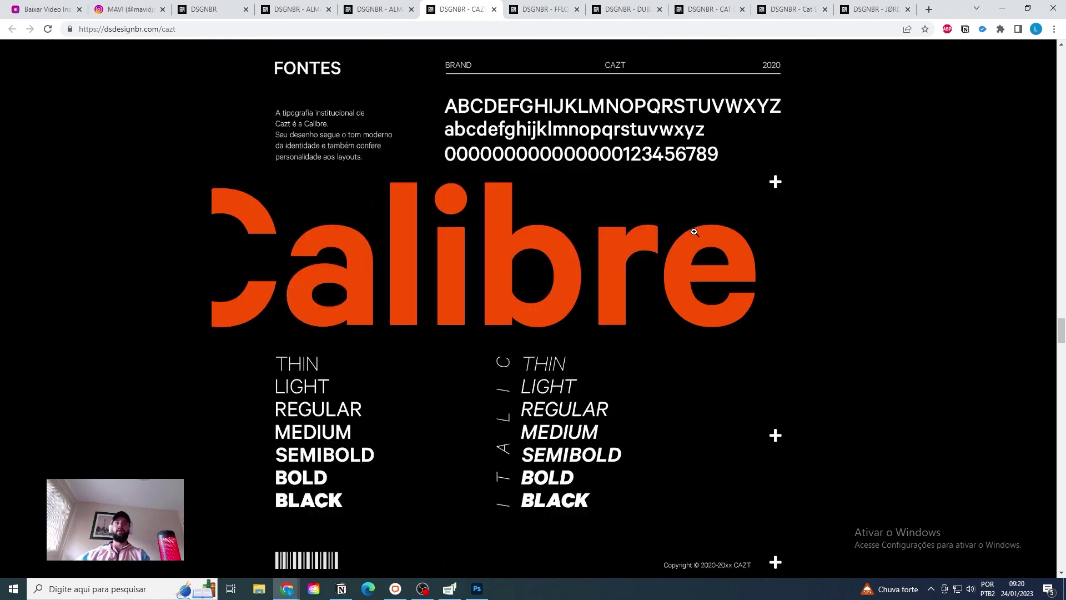
scroll(694, 231, "down", 13)
scroll(691, 236, "up", 2)
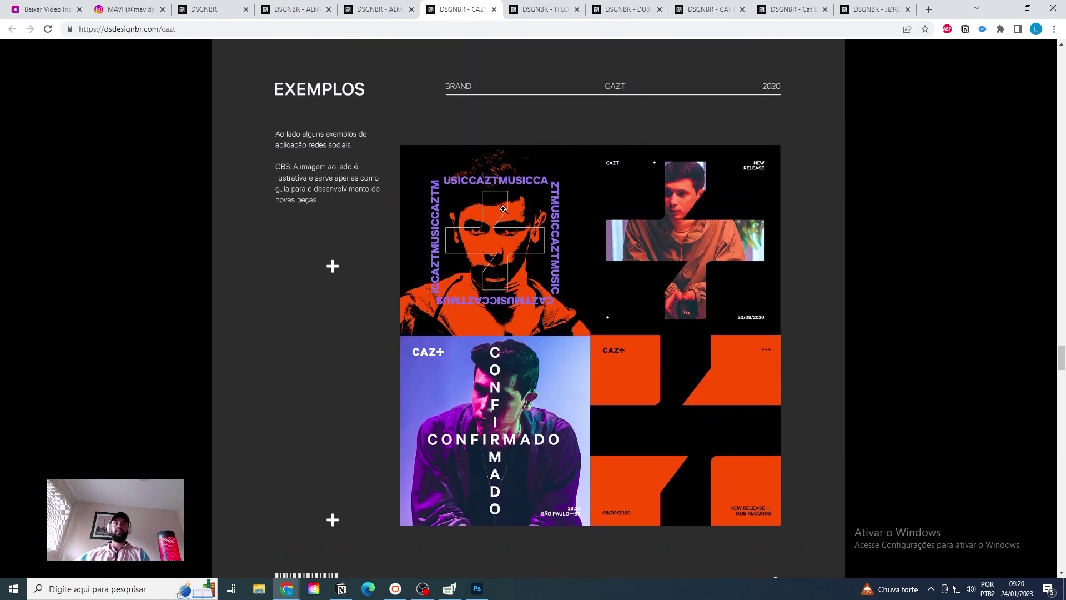
scroll(648, 294, "down", 20)
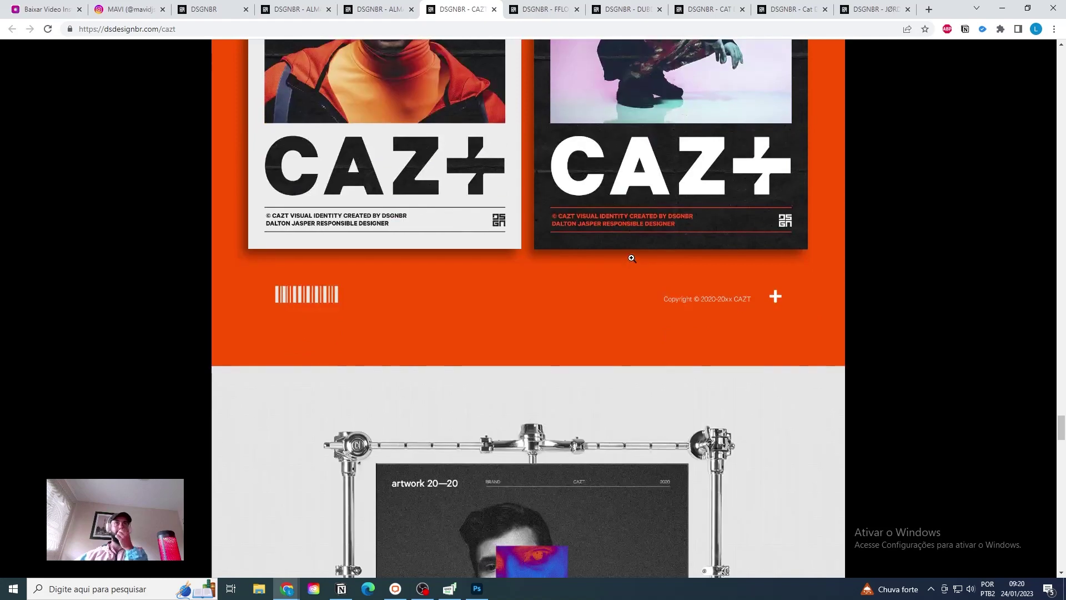
scroll(384, 263, "up", 5)
right_click(516, 264)
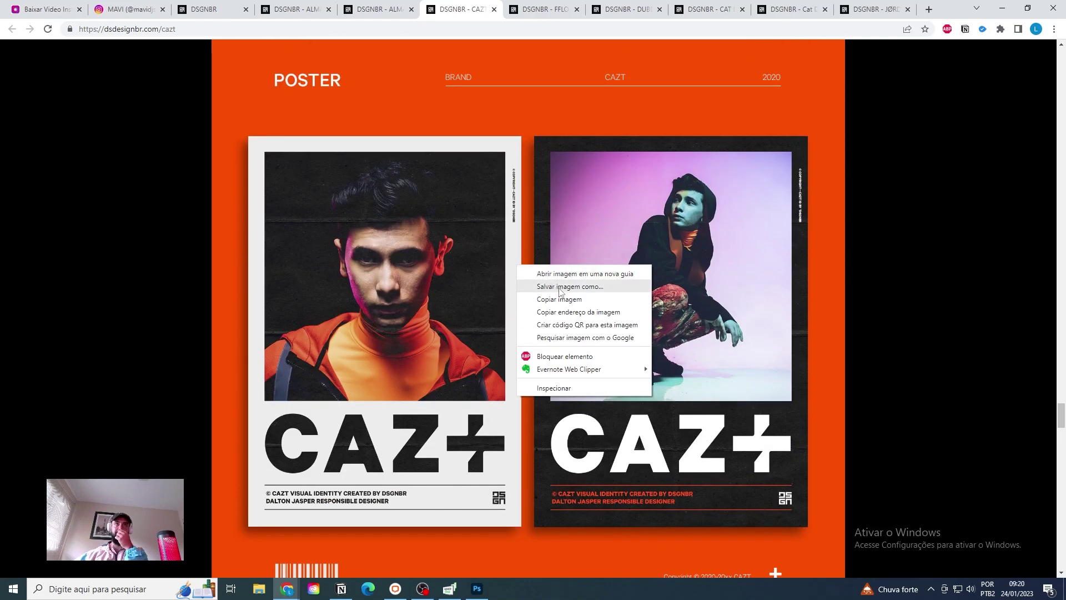
left_click(824, 248)
left_click(824, 247)
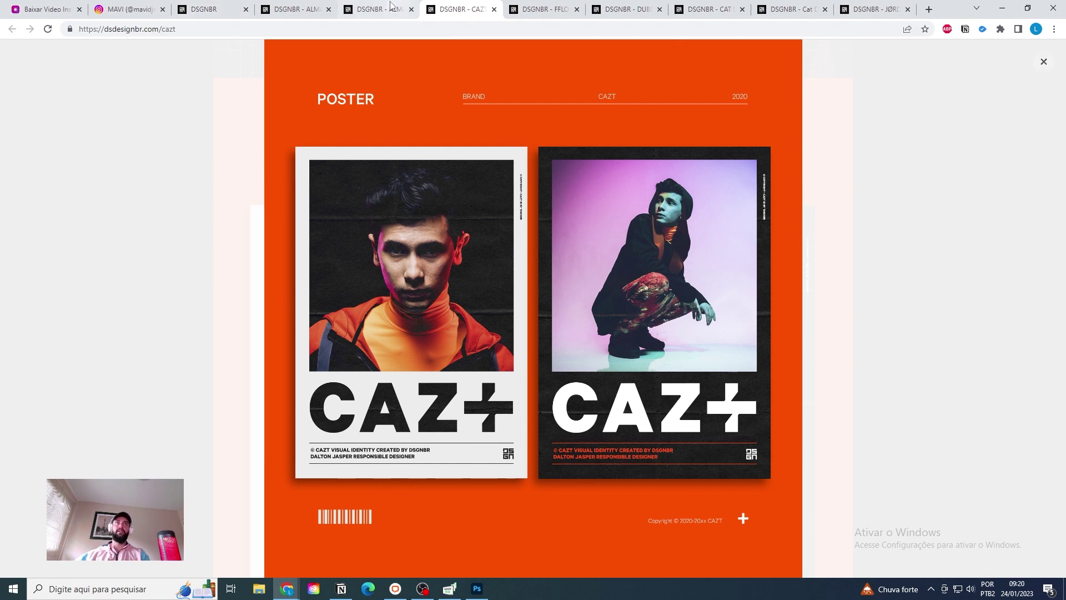
Step: Close the DSGNBR home, both ALMANAC, FFLORA, DUBDOGZ and CAT pages
left_click(328, 9)
left_click(328, 8)
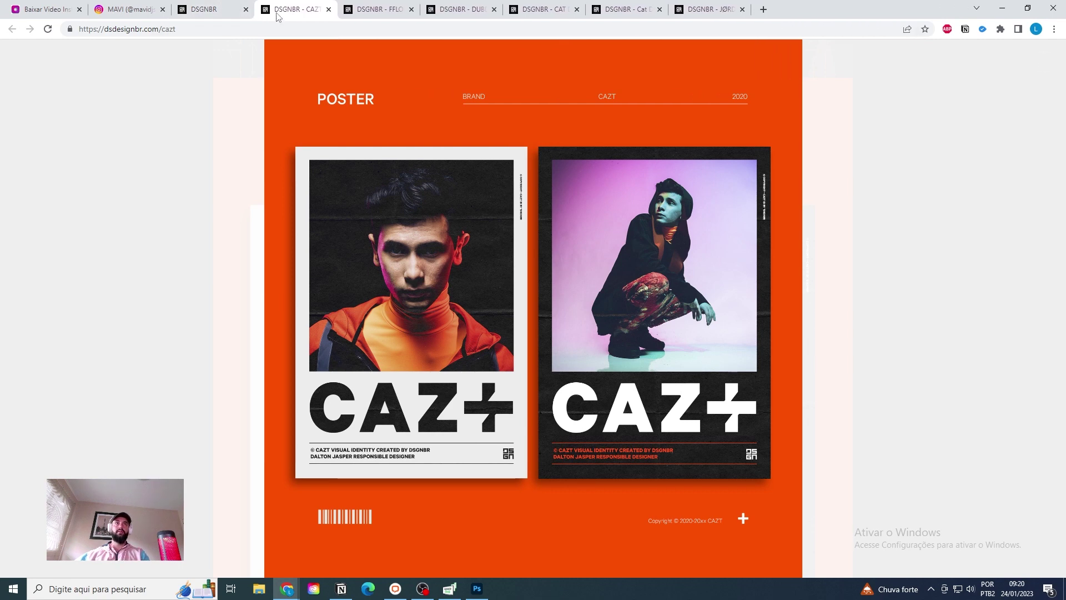
left_click(246, 9)
left_click(329, 9)
left_click(328, 9)
left_click(329, 9)
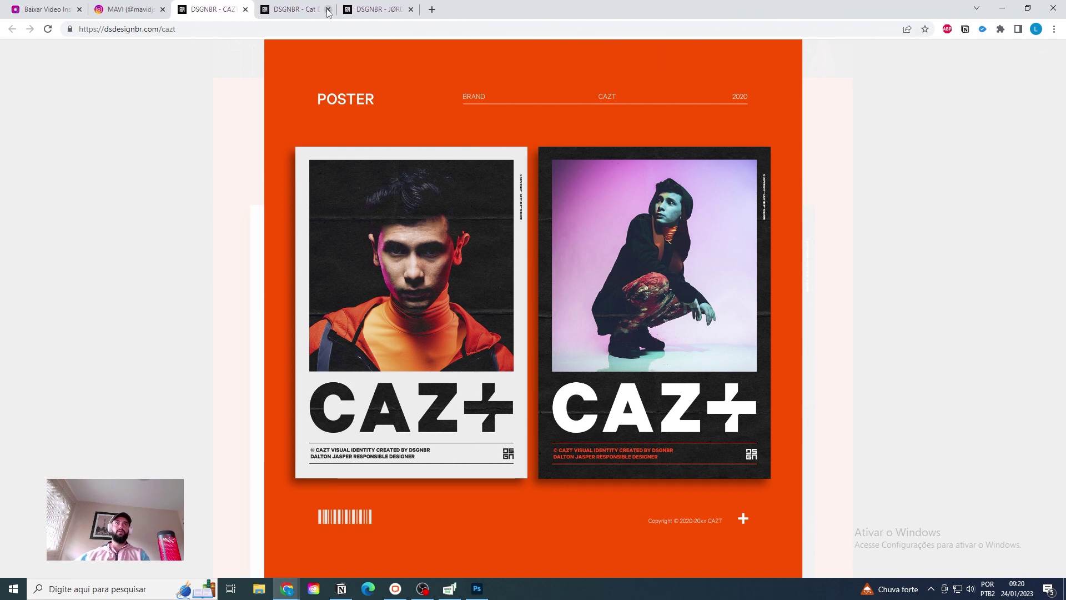
left_click(329, 9)
left_click(329, 9)
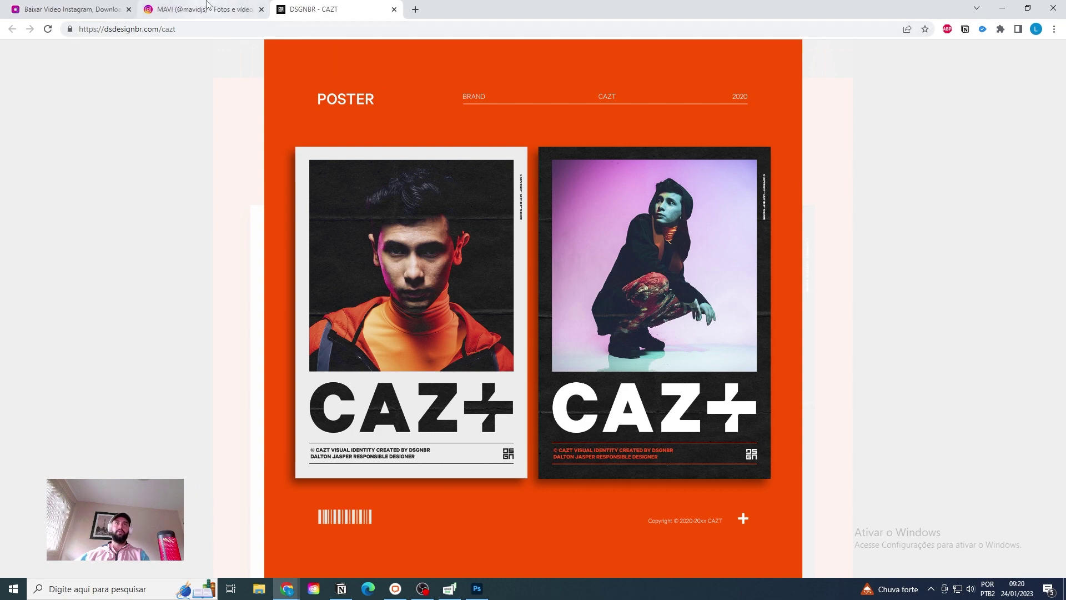
Step: Paste the MAVI post link into Snapinsta and download one of its photos
left_click(199, 9)
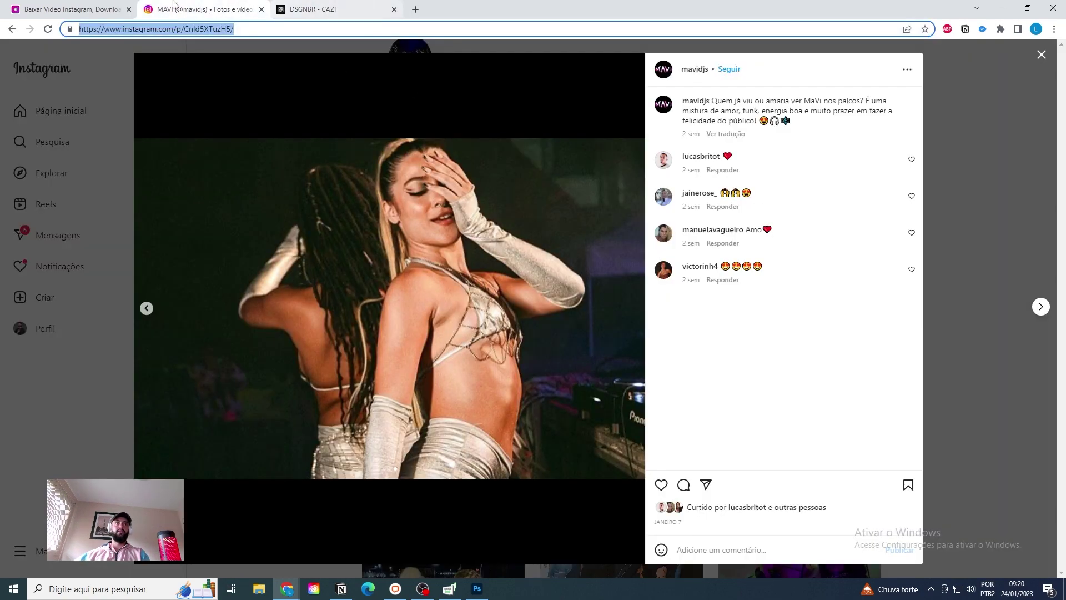
left_click(107, 8)
left_click(400, 216)
type("https://www.instagram.com/p/CnId5XTuzH5/")
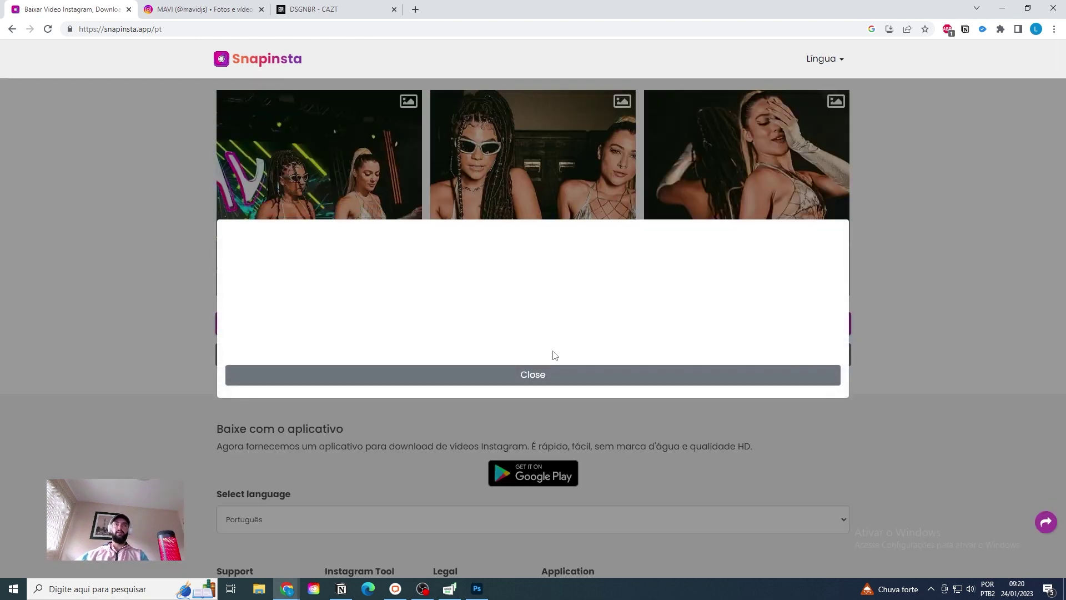
left_click(557, 377)
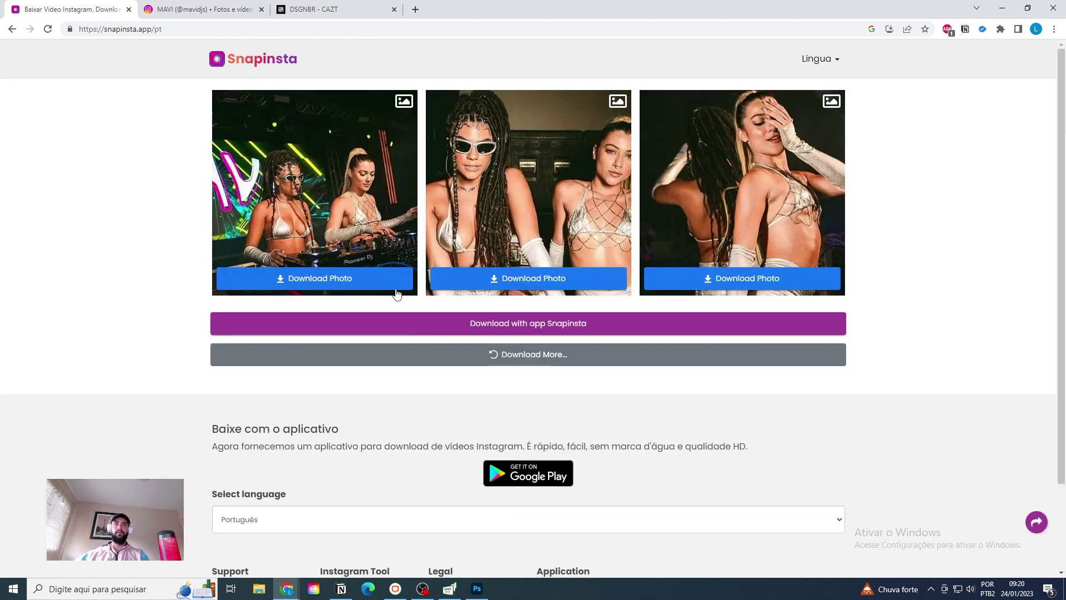
left_click(349, 278)
Step: Return to Instagram and close the post to show the MAVI profile grid
key("ctrl+Tab")
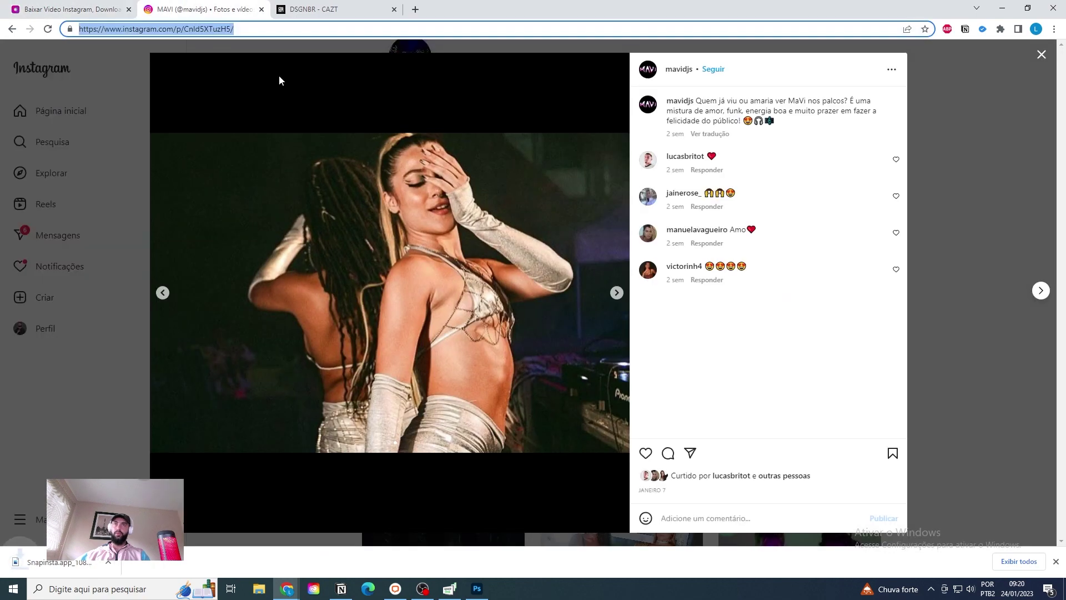
left_click(902, 282)
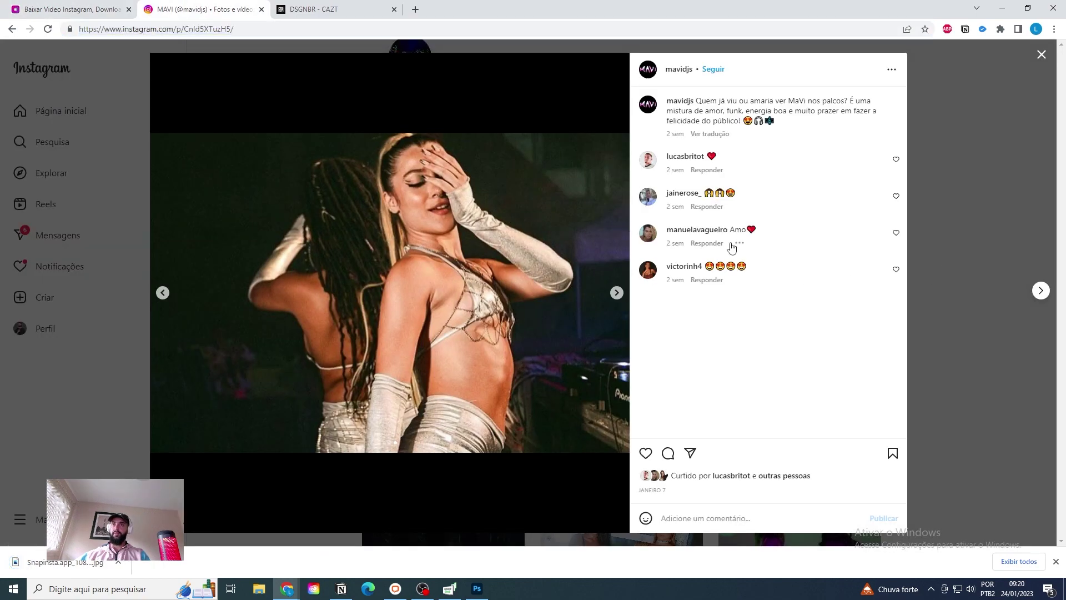
left_click(1034, 51)
scroll(877, 194, "down", 3)
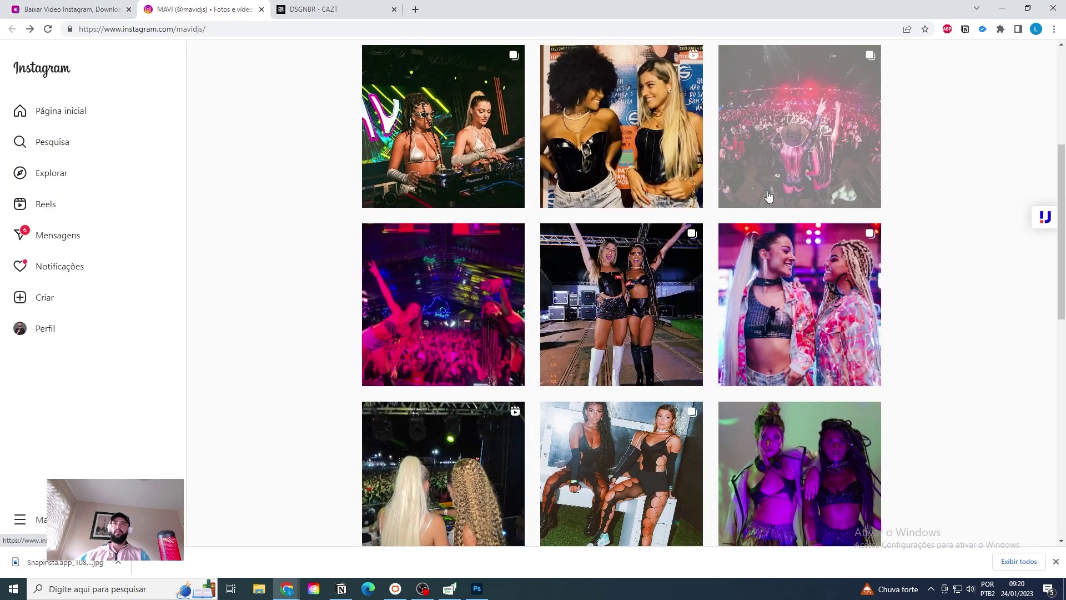
Step: Browse the MAVI crowd photo posts, including the pink crowd post, and close them
left_click(769, 196)
key("Right")
key("Right")
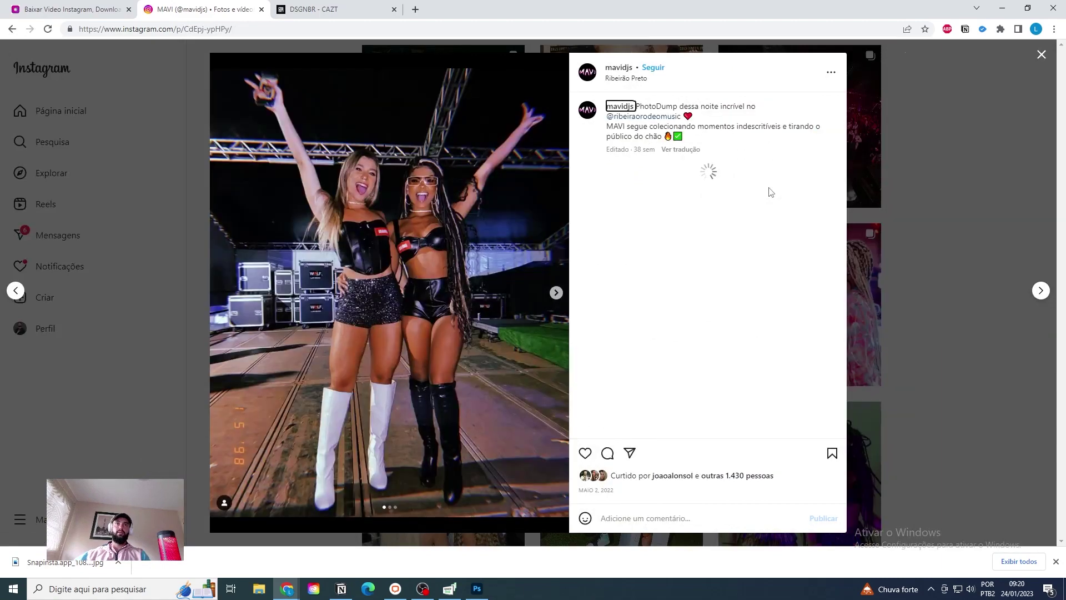
key("Right")
key("Right")
key("Left")
key("Left")
key("Left")
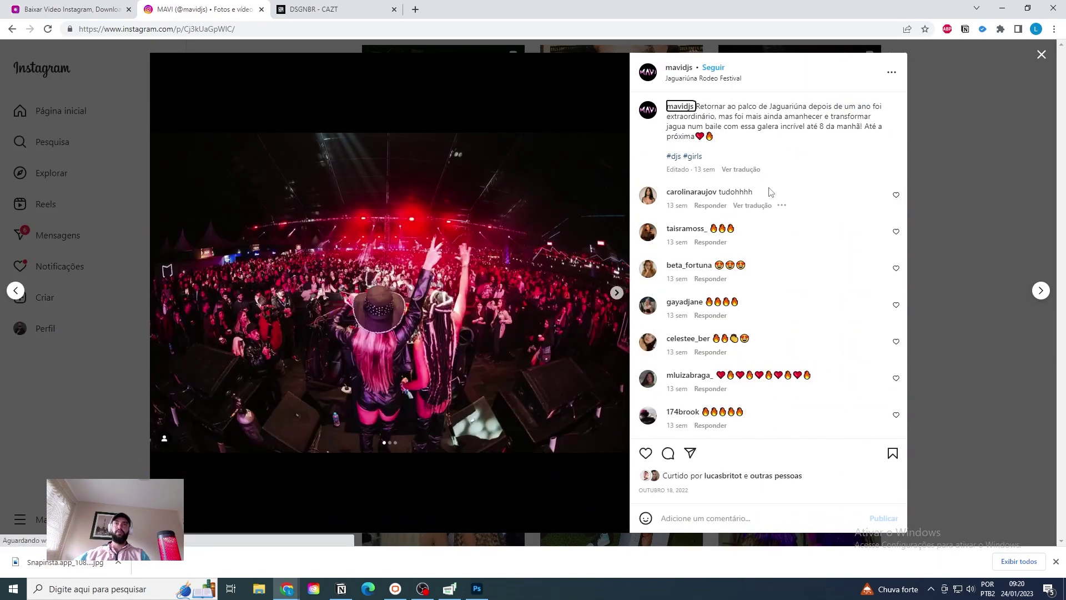
left_click(616, 292)
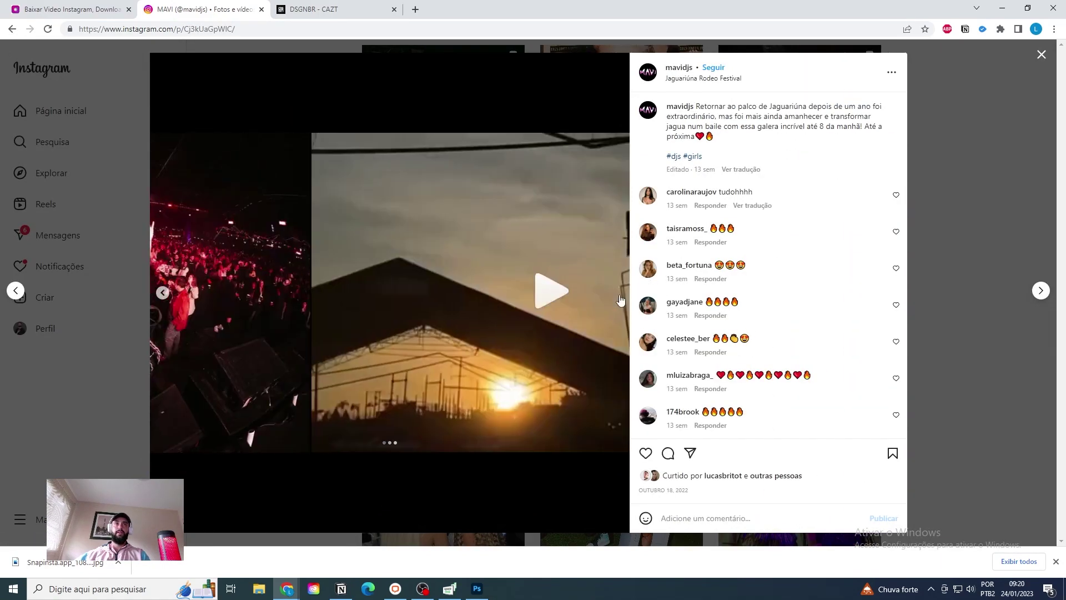
left_click(940, 229)
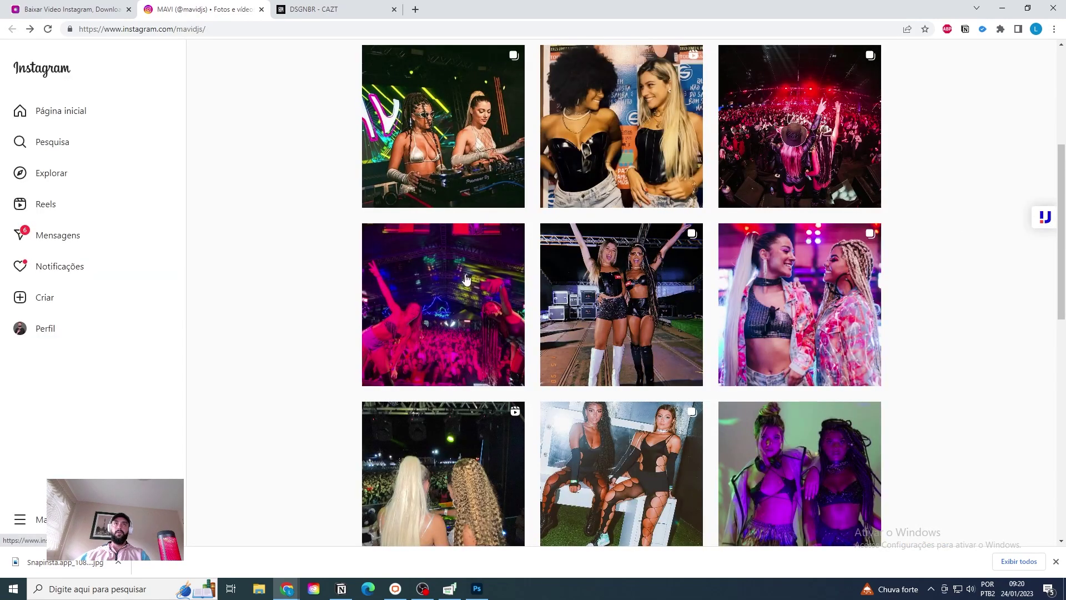
left_click(452, 261)
left_click(975, 243)
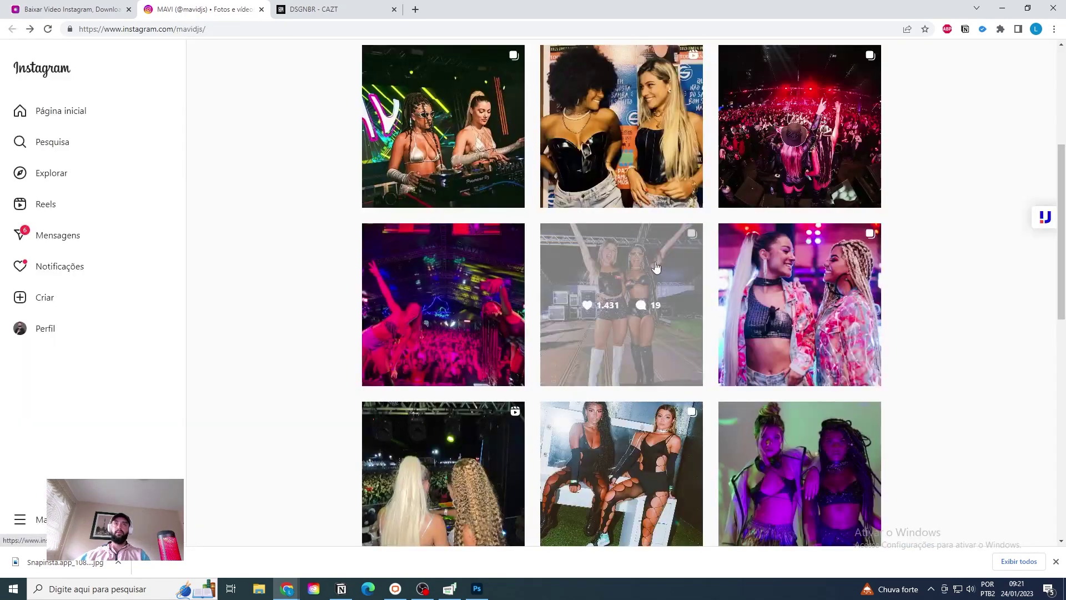
Step: Open the Ribeirão Preto photo-dump post, view its photos up to the selfie, and select its address
left_click(550, 311)
left_click(554, 298)
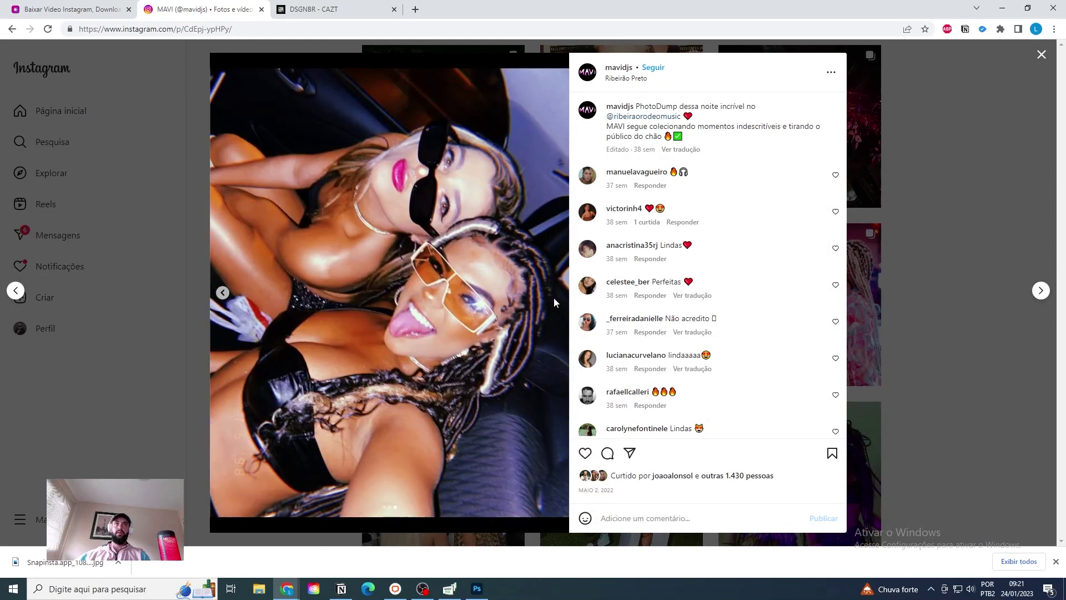
left_click(222, 293)
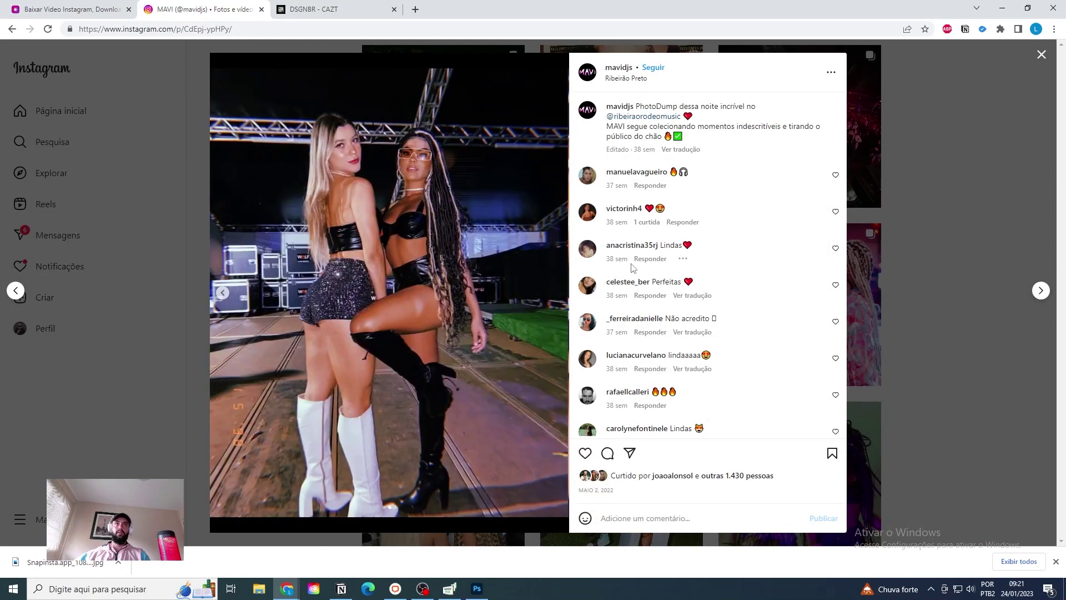
left_click(557, 292)
left_click(371, 28)
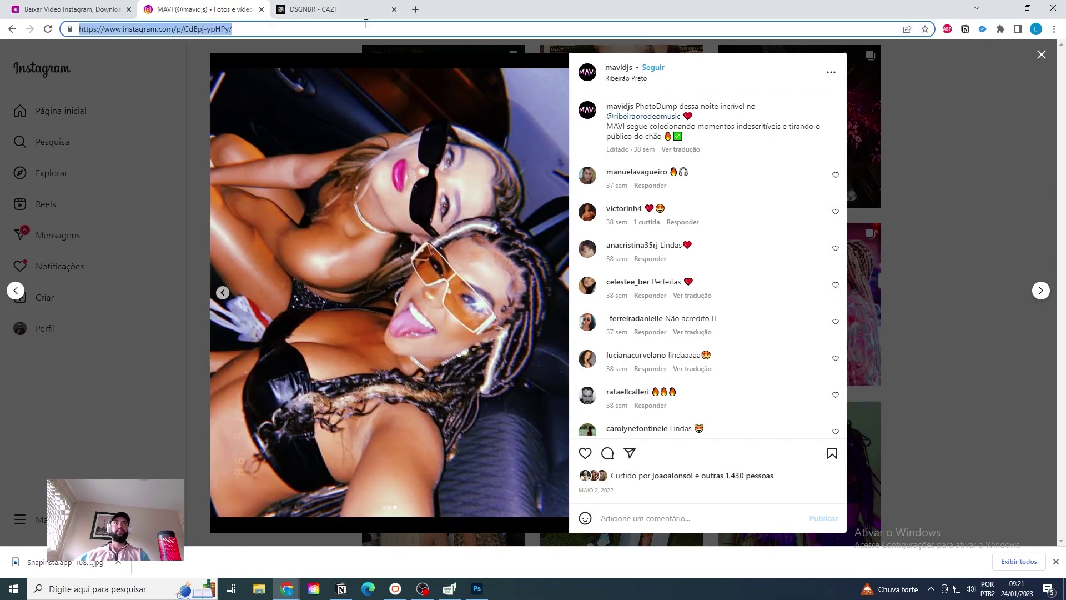
left_click(118, 4)
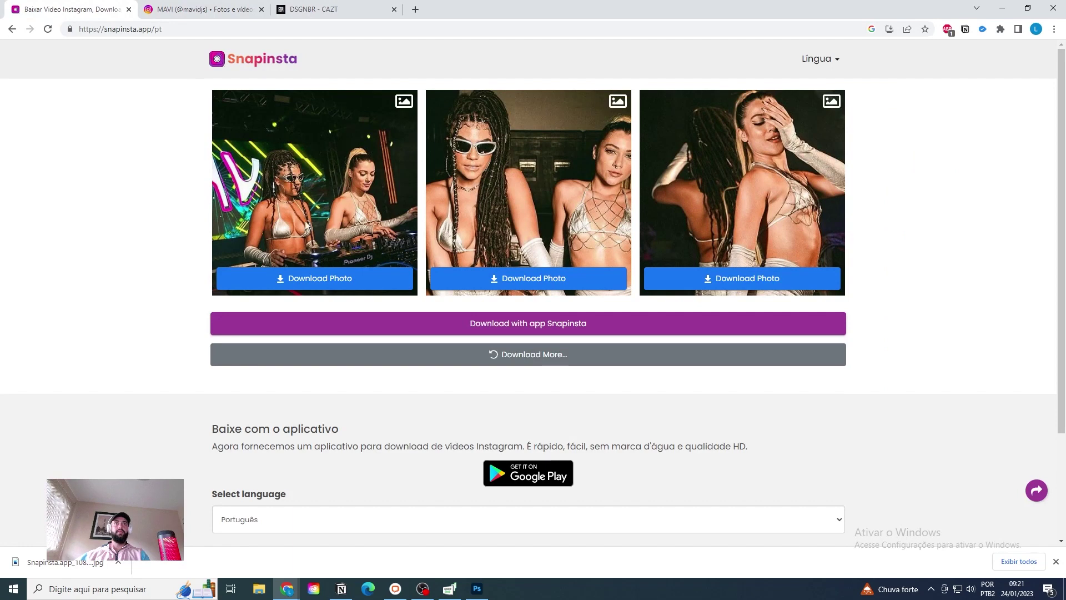
Step: Reset Snapinsta and fetch the Ribeirão Preto post's photos, then close the open Instagram post
left_click(445, 349)
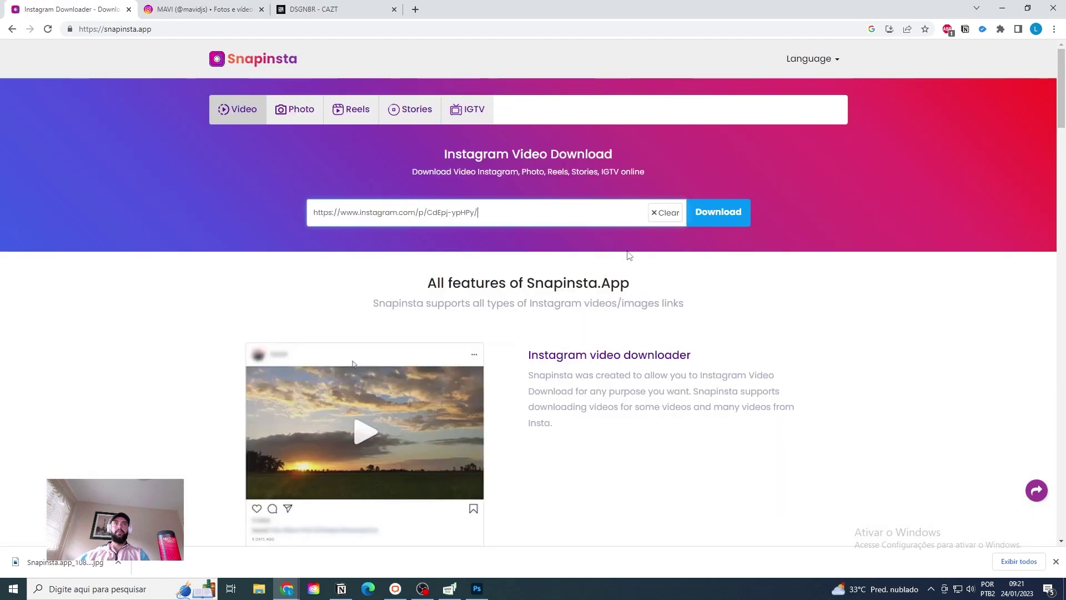
left_click(720, 220)
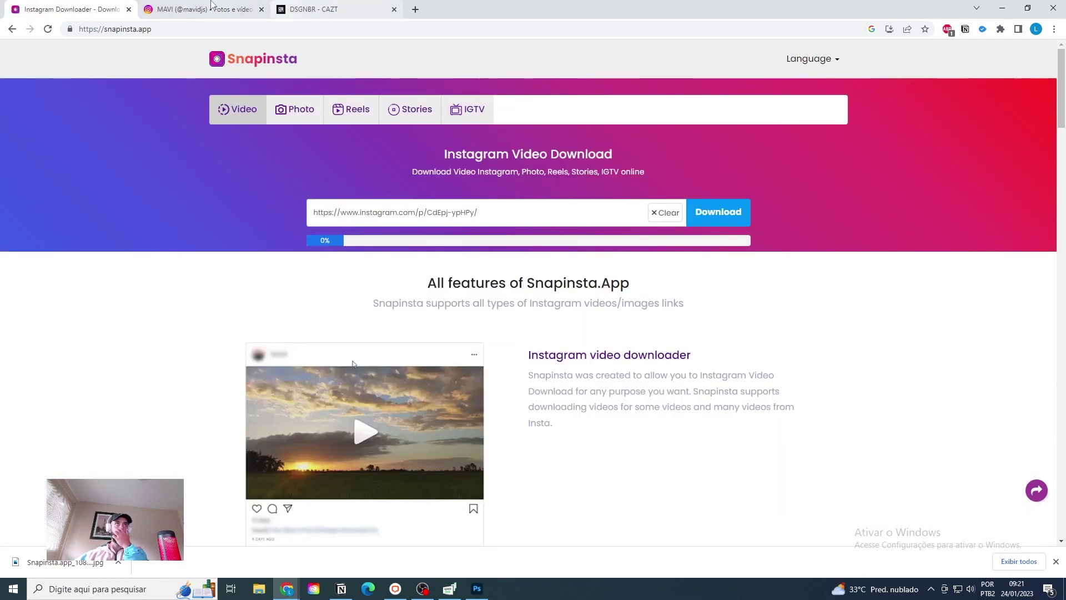
left_click(199, 9)
left_click(988, 309)
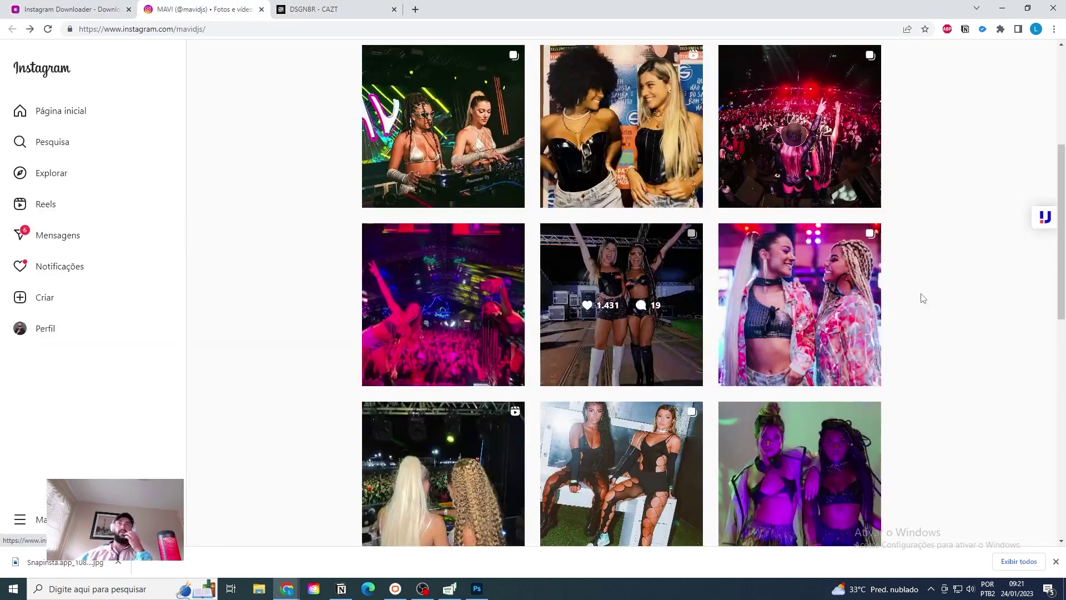
Step: Browse the pink-jacket post's carousel through to the photo of the two DJs posing
left_click(853, 344)
left_click(602, 293)
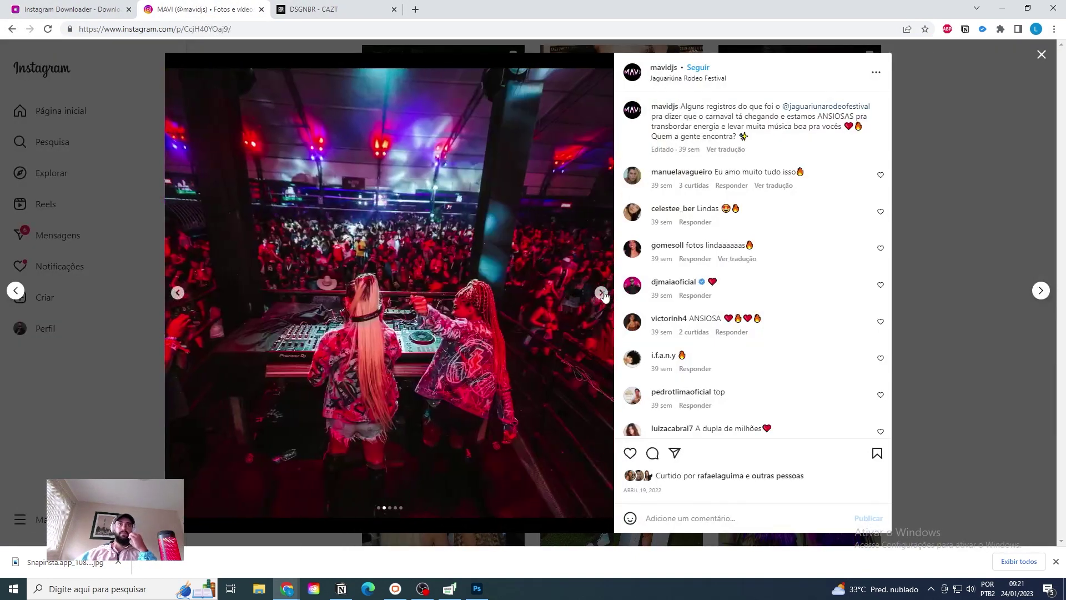
left_click(602, 293)
left_click(603, 293)
left_click(603, 293)
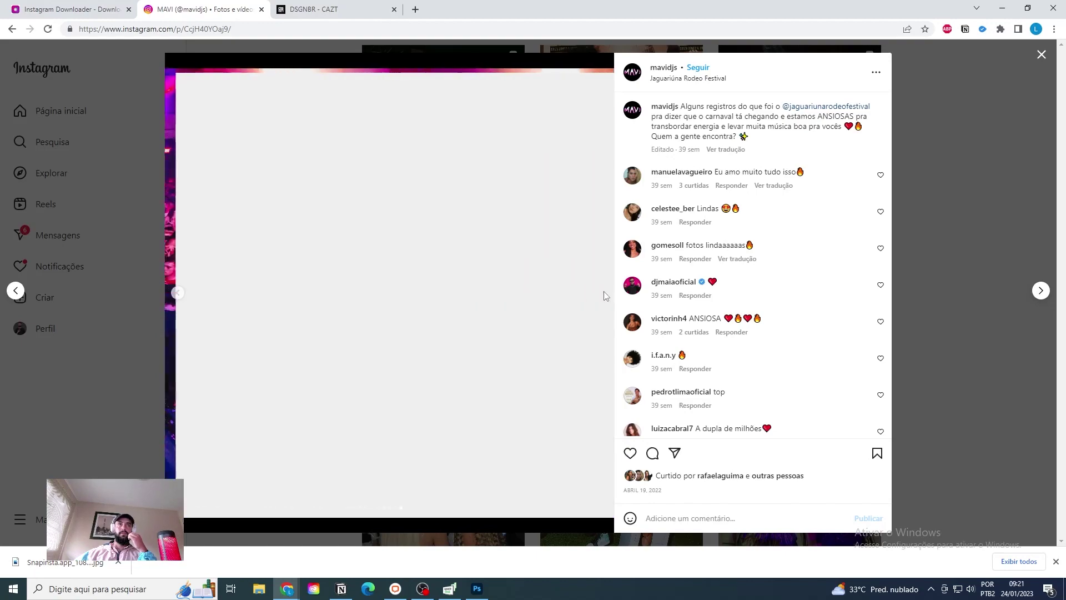
left_click(177, 292)
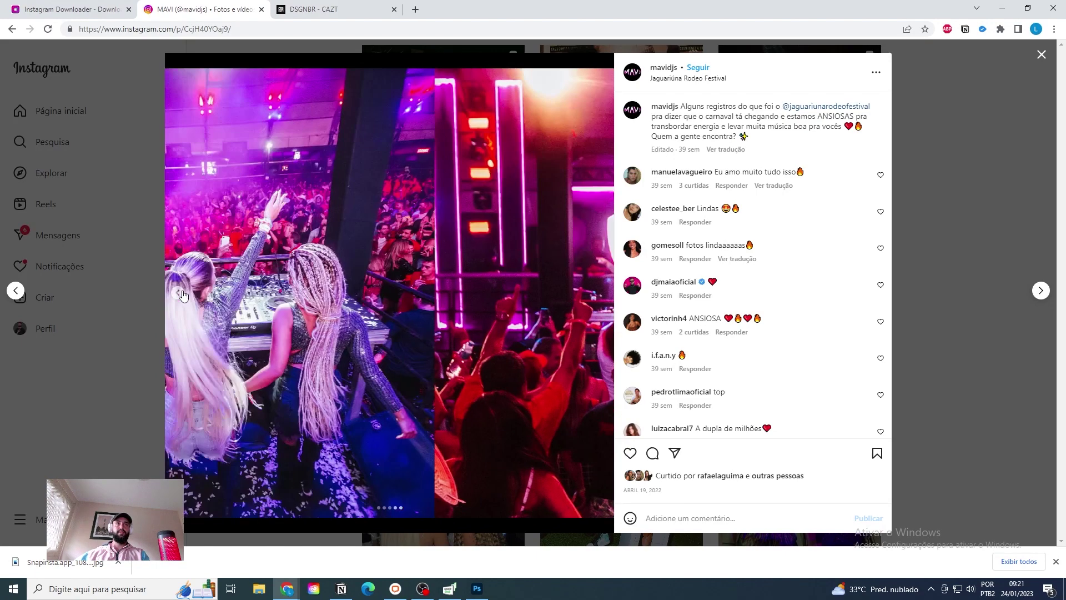
left_click(177, 292)
left_click(178, 293)
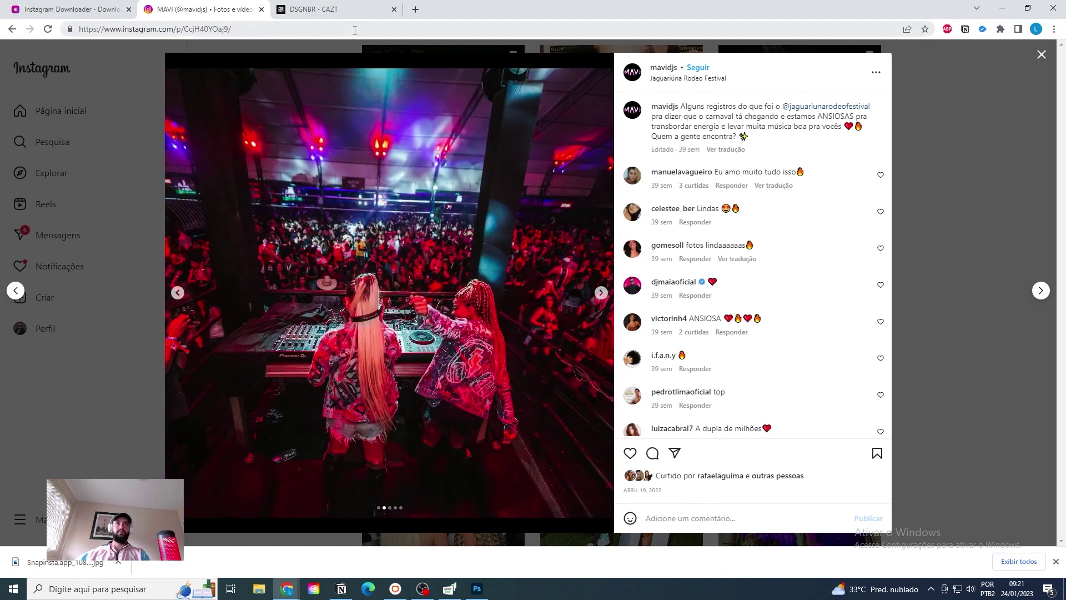
left_click(601, 293)
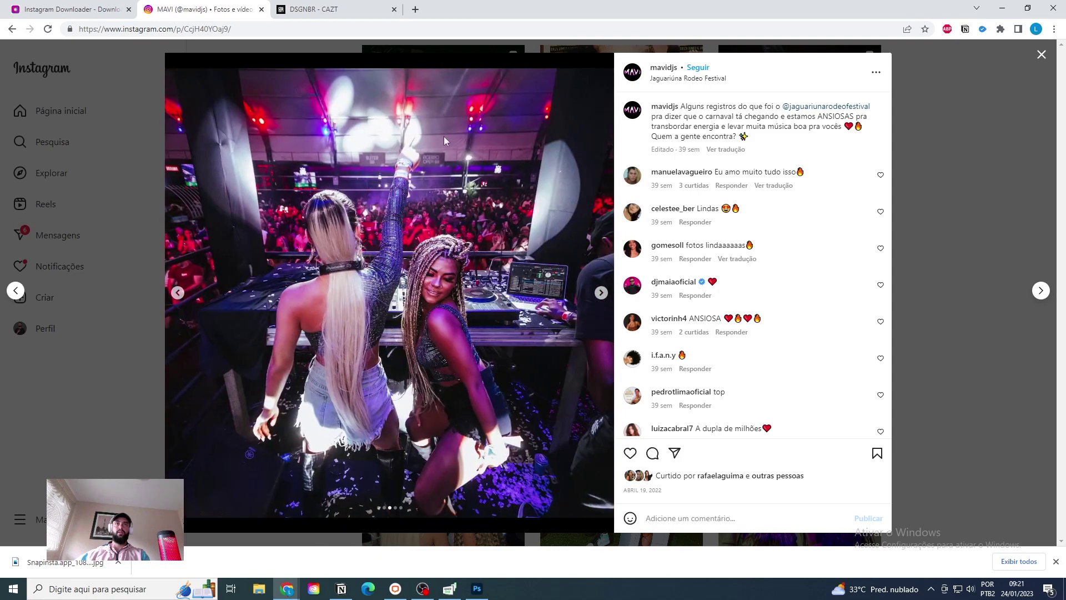
Step: Select the post's address, then download the duo's selfie photo in Snapinsta
left_click(377, 29)
key("ctrl+c")
left_click(34, 8)
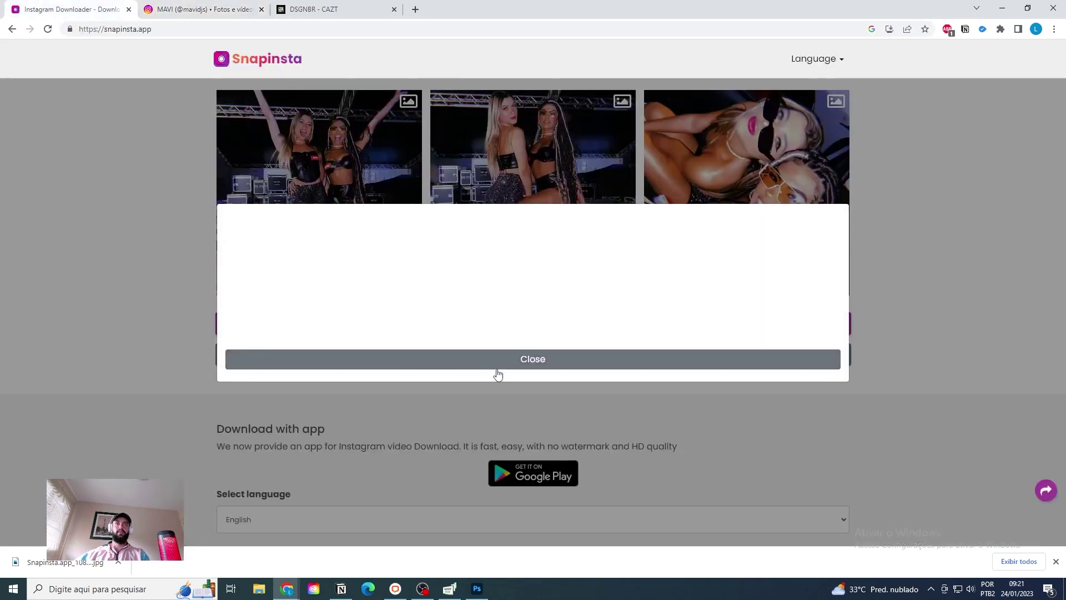
left_click(479, 361)
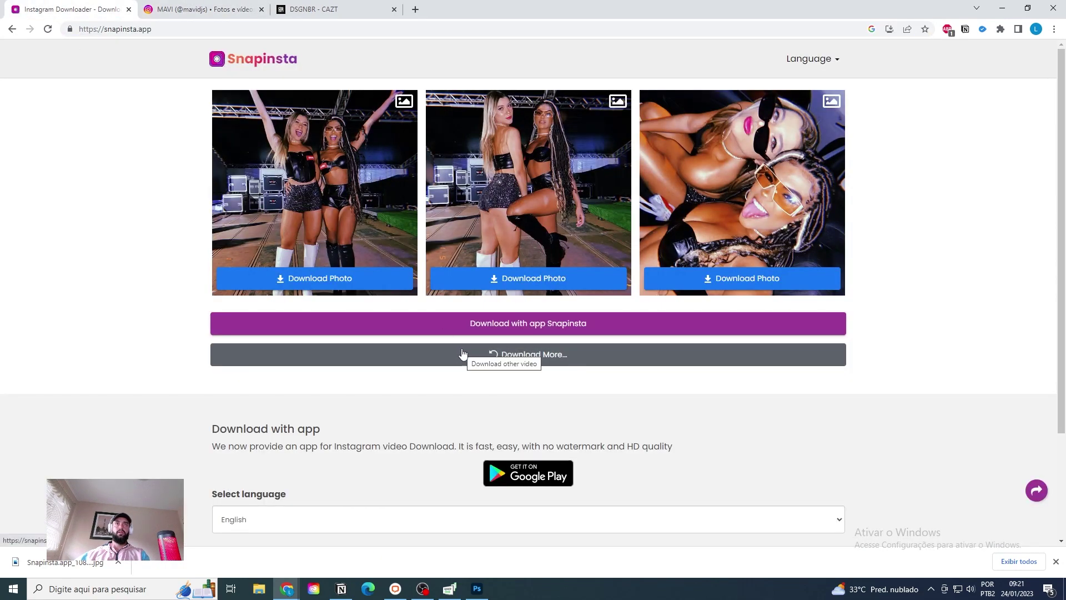
left_click(723, 279)
Step: Paste the Jaguariúna festival post link into Snapinsta and fetch its photos, then close the Instagram post
left_click(586, 358)
left_click(457, 221)
key("ctrl+v")
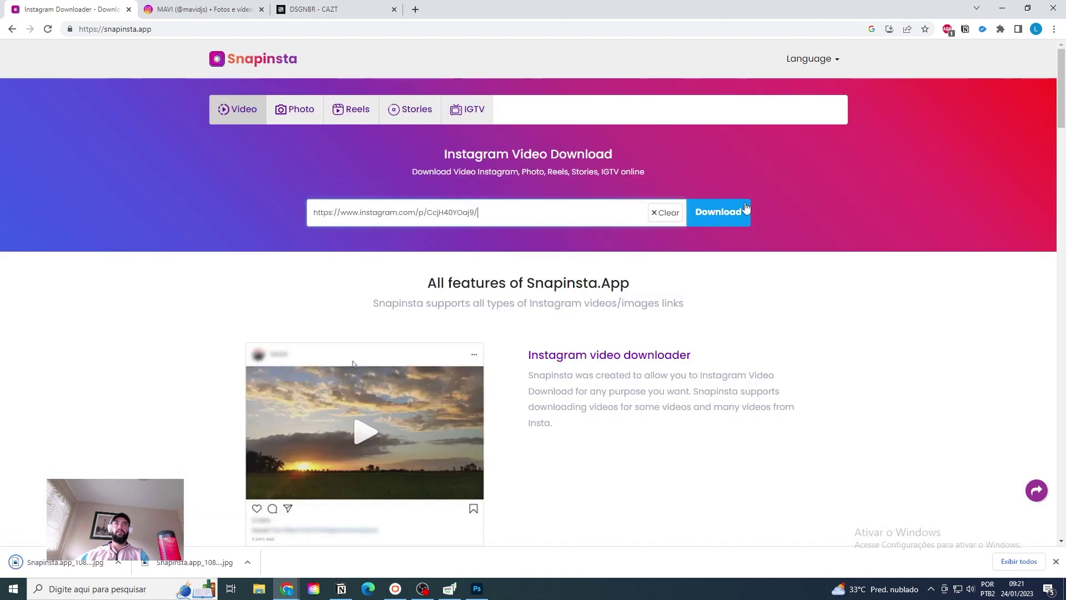
left_click(724, 216)
left_click(233, 9)
left_click(950, 214)
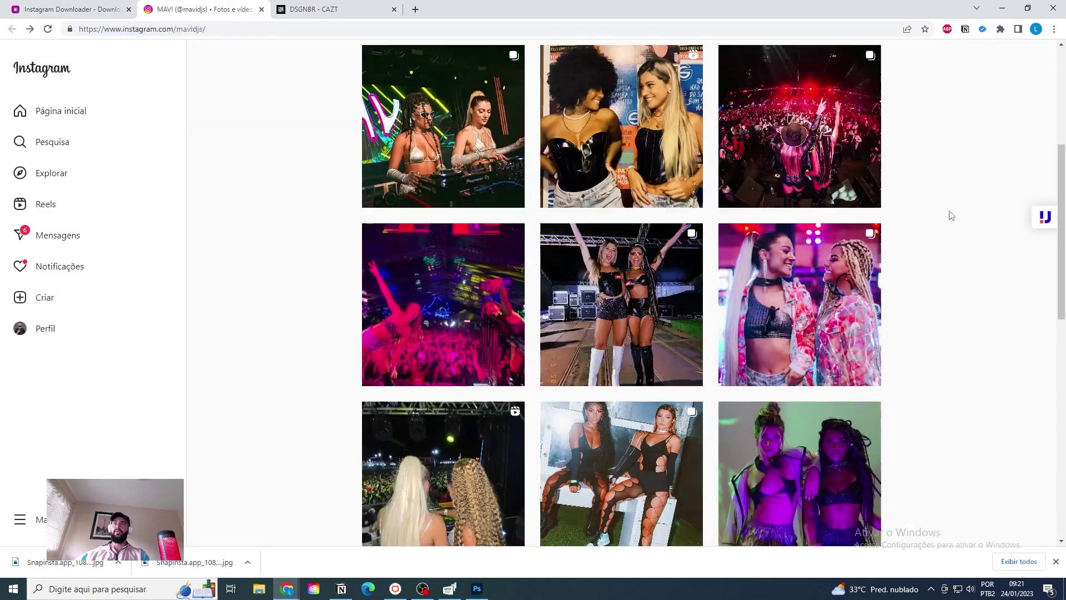
Step: Open the Campinas DJ post, browse all its photos, and close it
scroll(890, 281, "down", 5)
scroll(883, 292, "down", 3)
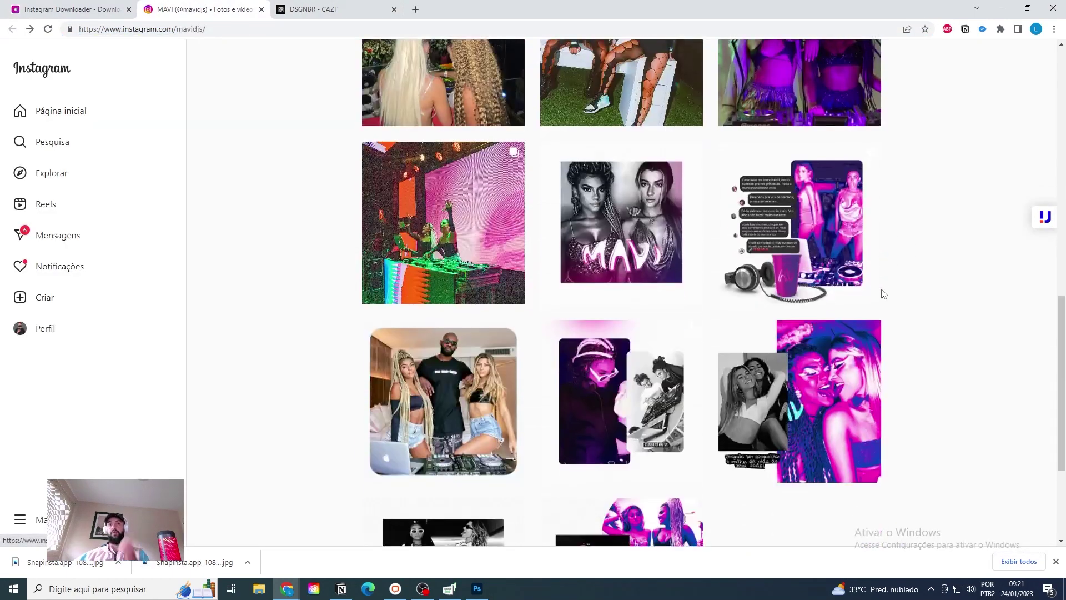
scroll(885, 294, "up", 4)
left_click(481, 385)
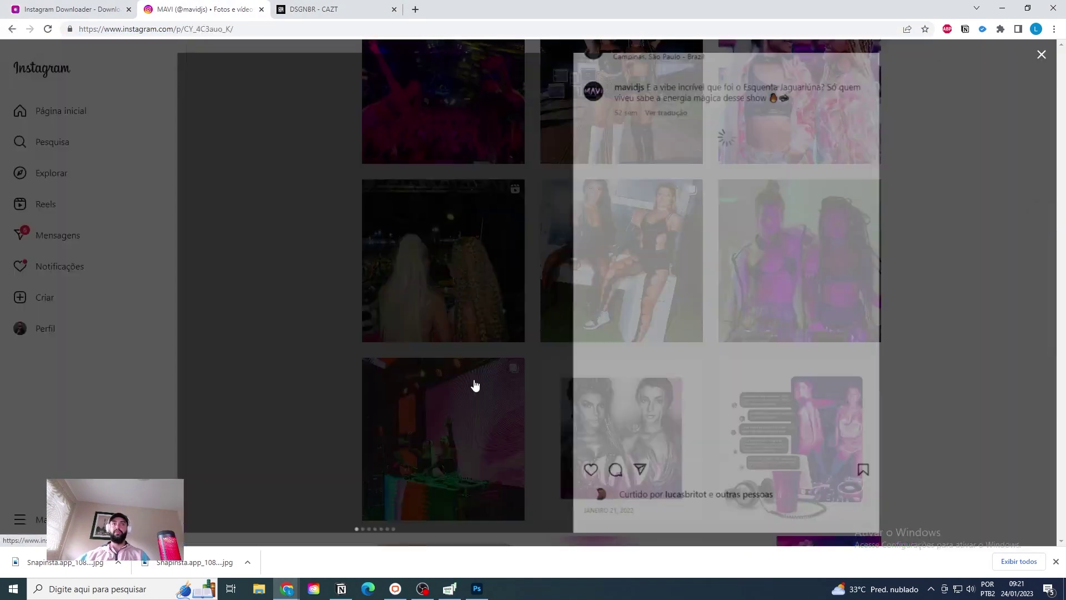
left_click(556, 292)
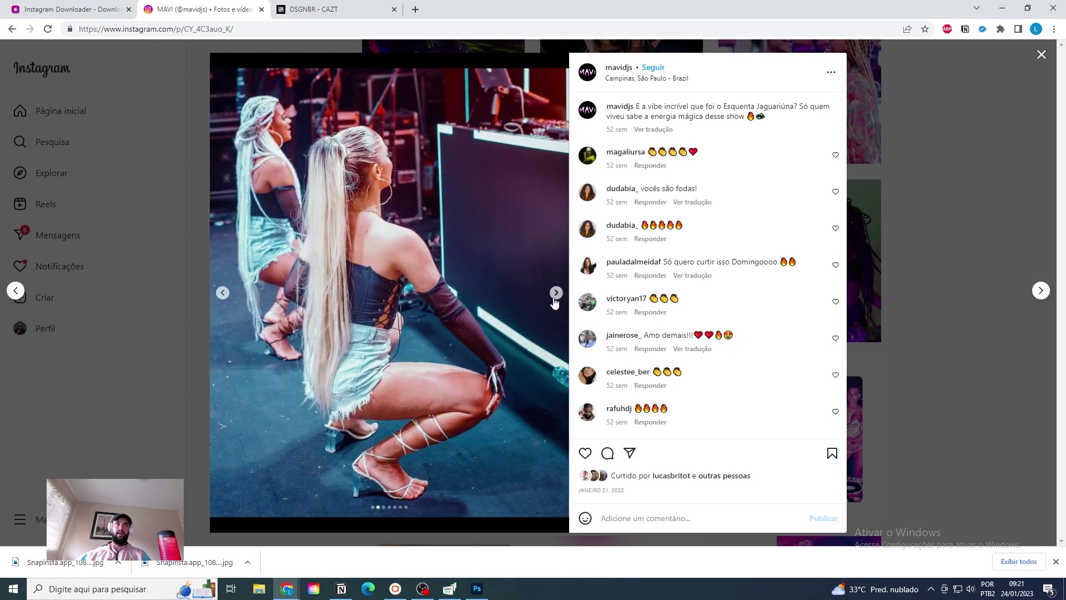
left_click(555, 293)
left_click(556, 293)
left_click(555, 293)
left_click(556, 293)
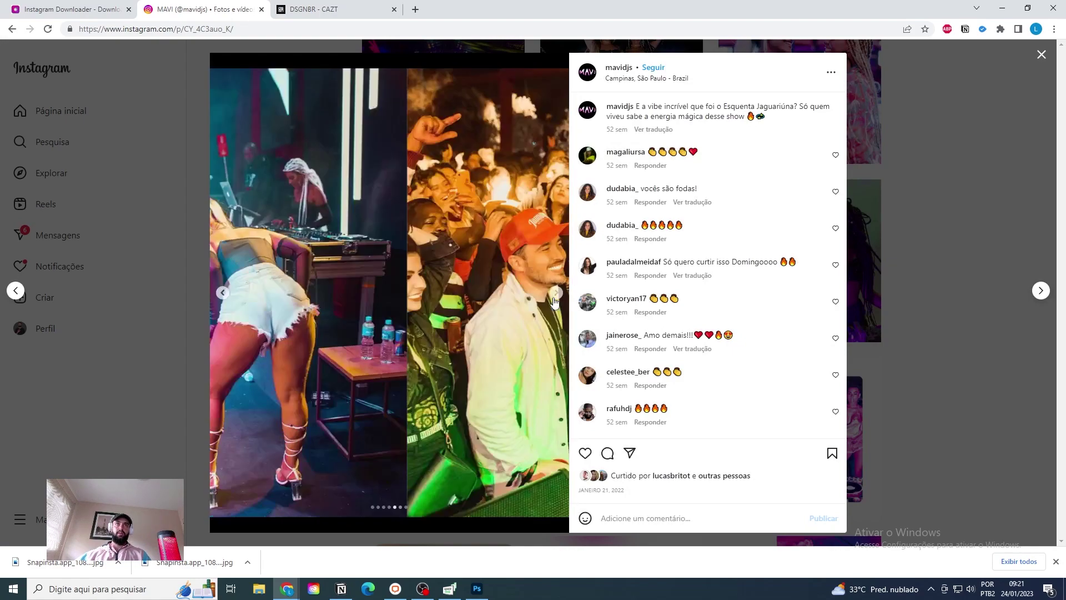
left_click(556, 292)
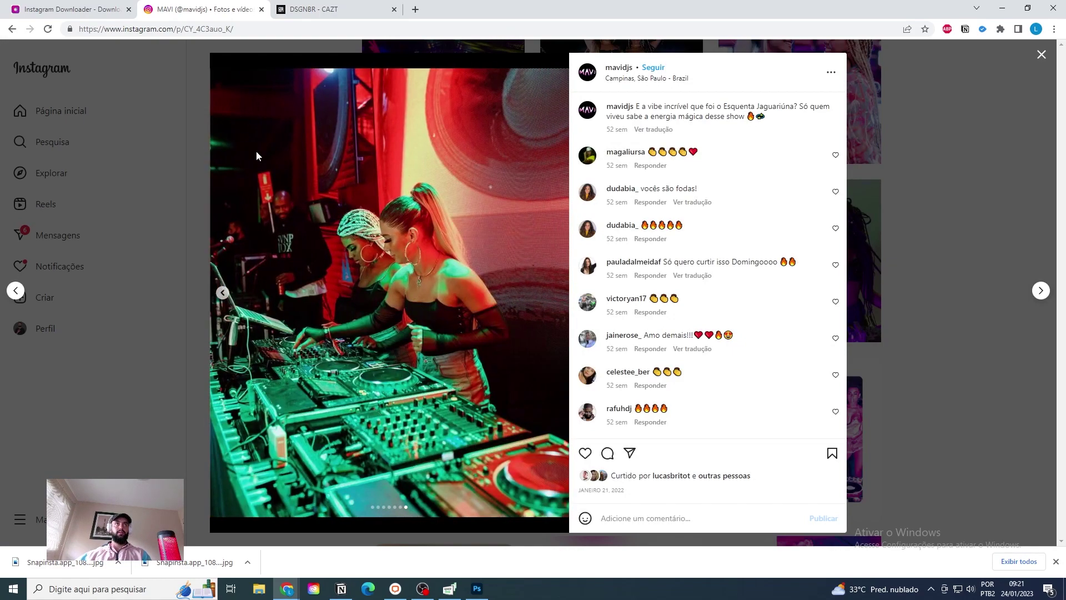
left_click(225, 293)
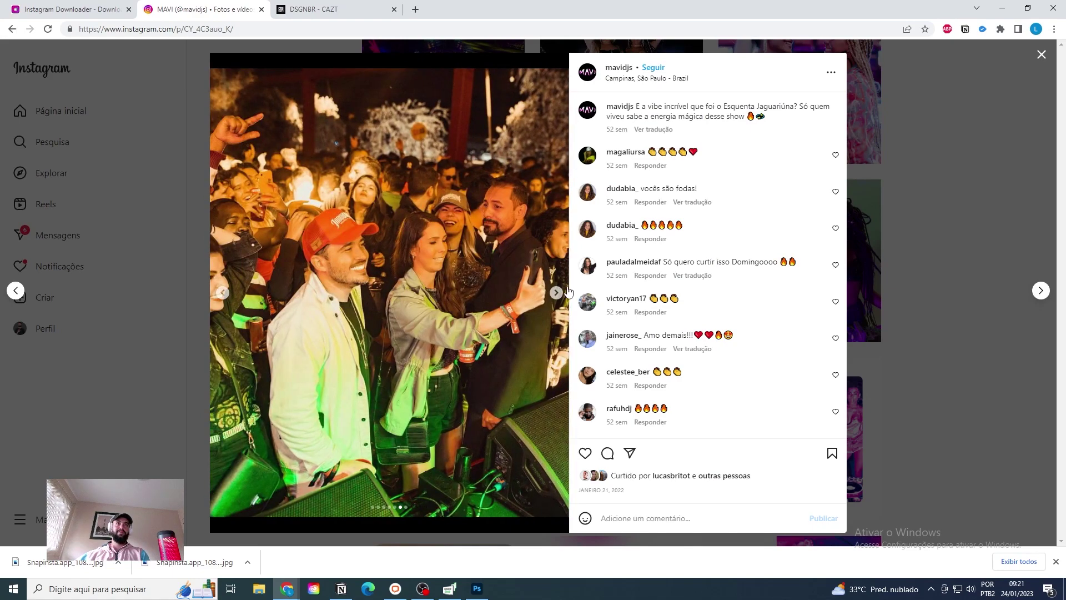
left_click(556, 293)
left_click(957, 203)
Step: Open the fishnet-outfit Bloco Da Anitta post, browse its photos, and close it
scroll(818, 283, "up", 3)
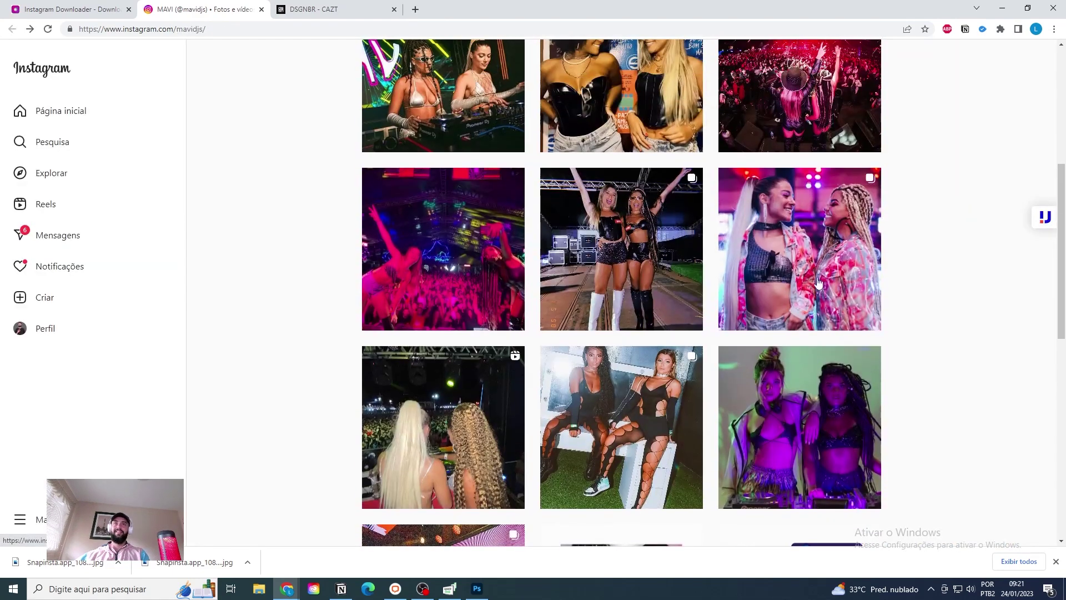
left_click(624, 358)
left_click(403, 29)
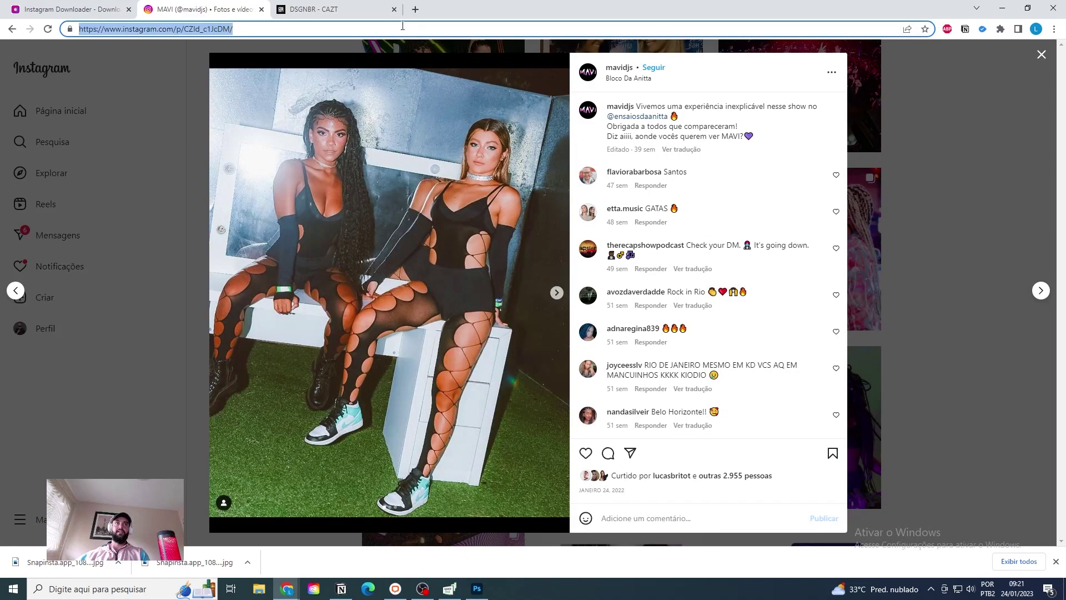
left_click(557, 292)
left_click(557, 292)
left_click(558, 292)
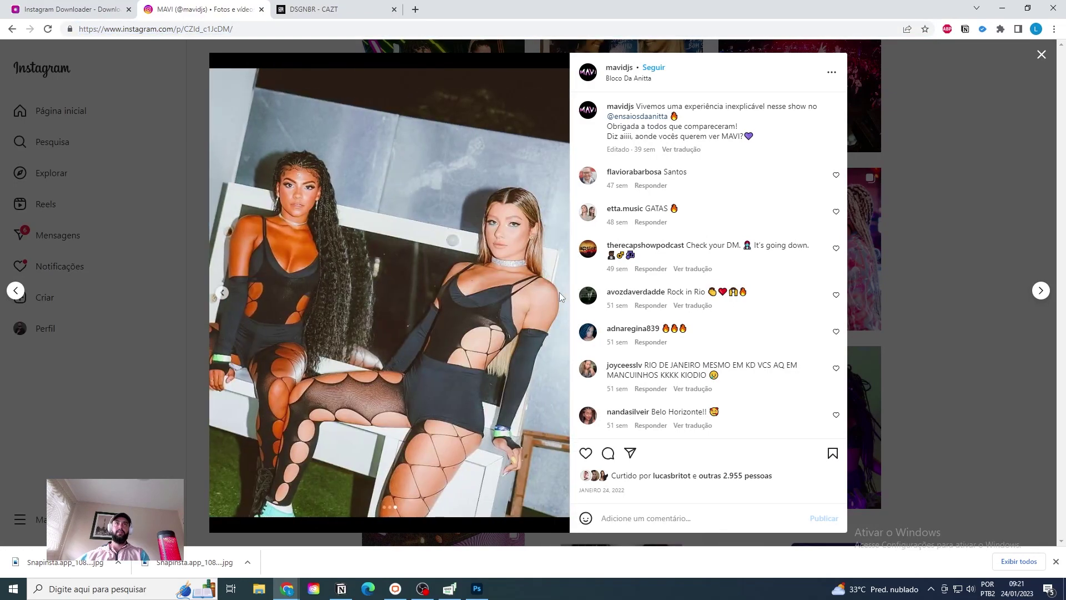
left_click(356, 29)
type("x")
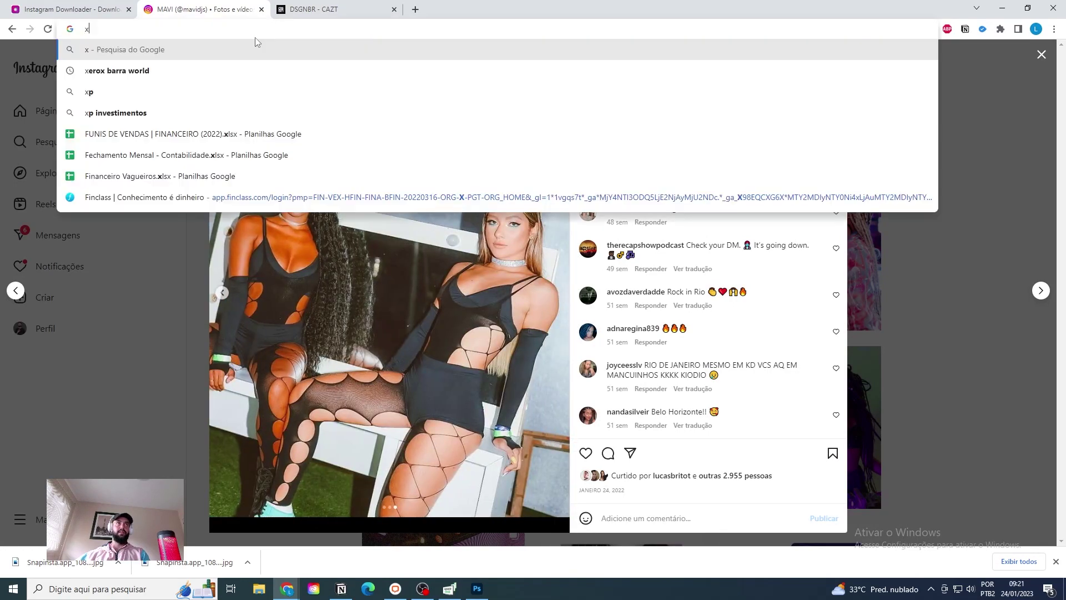
left_click(930, 299)
Step: Reopen the Bloco Da Anitta post and select its address with Ctrl+L
left_click(617, 380)
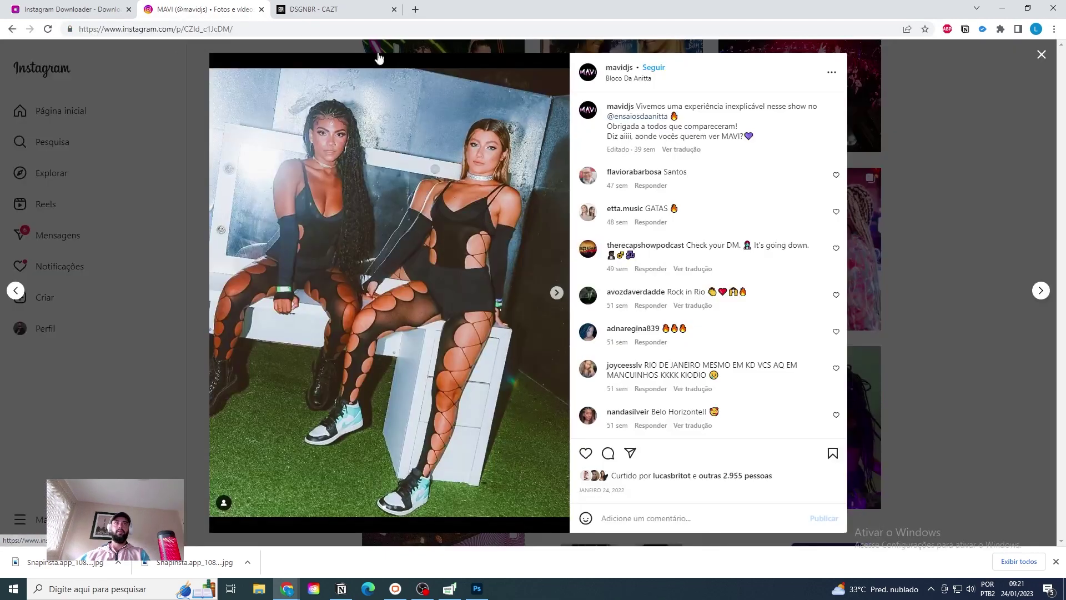
left_click(556, 293)
left_click(557, 294)
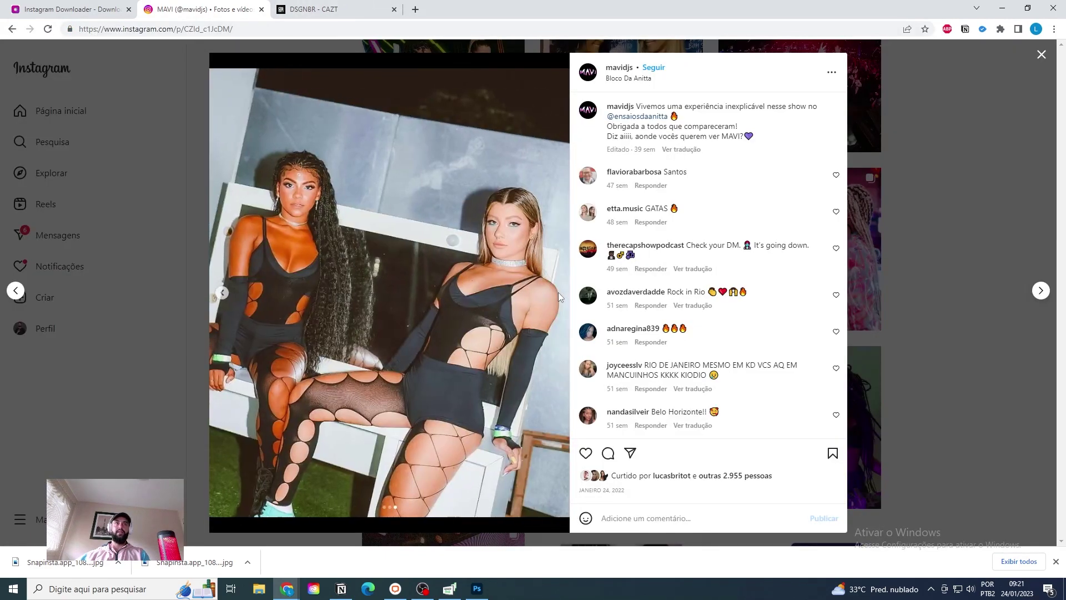
key("ctrl+l")
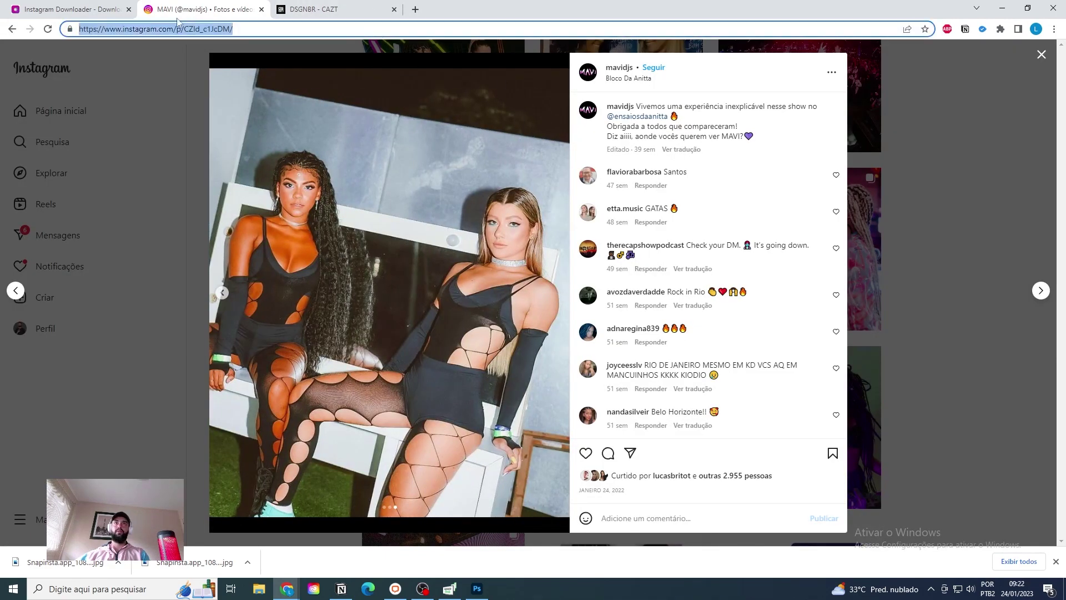
left_click(51, 9)
Step: Download two more club photos from the Jaguariúna festival post
left_click(573, 371)
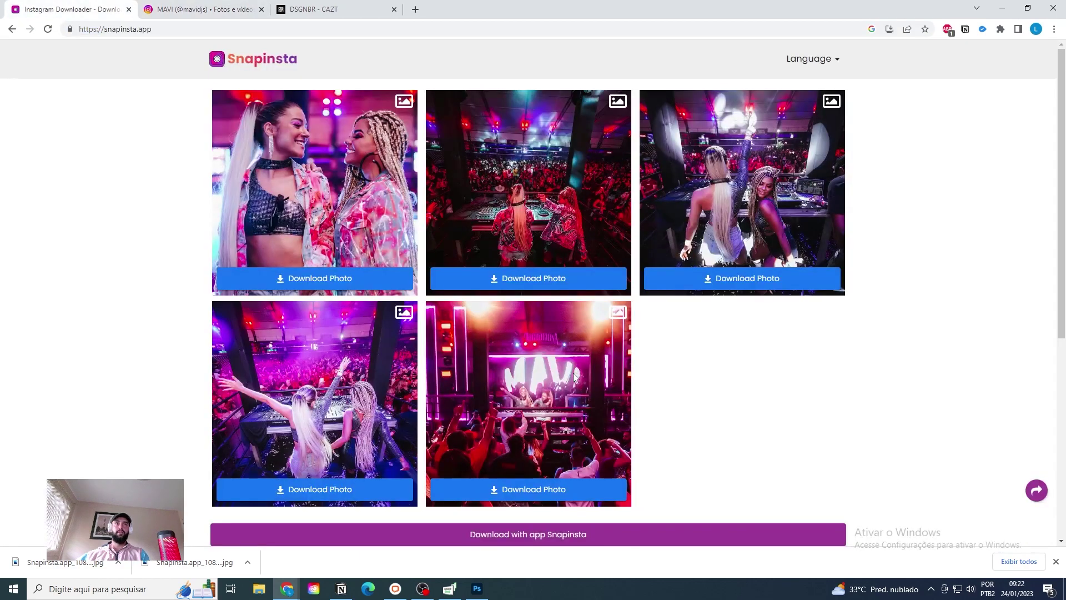
left_click(686, 279)
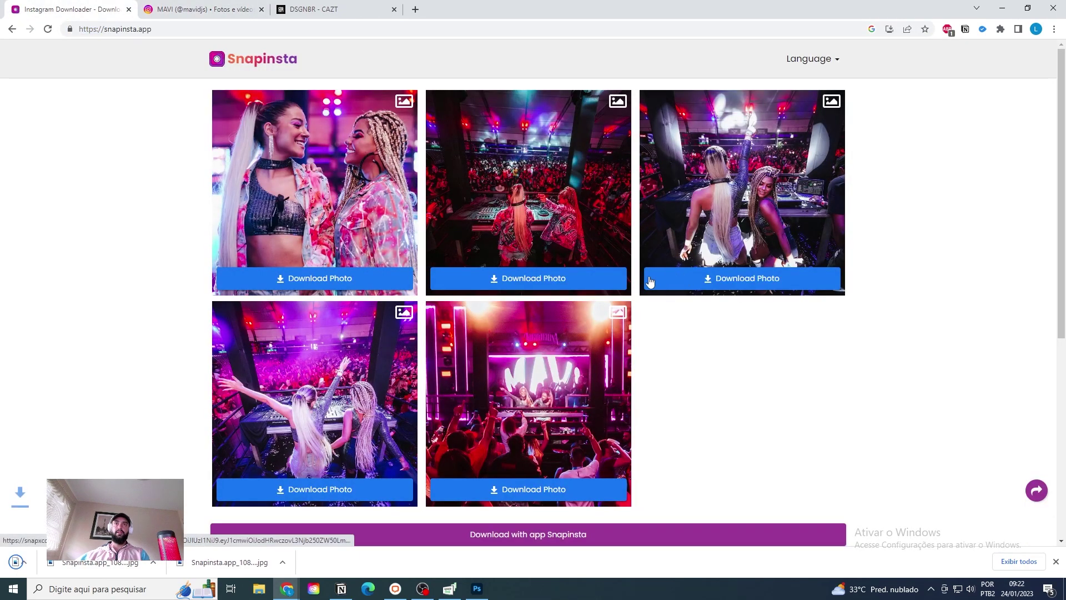
left_click(604, 280)
scroll(610, 496, "down", 3)
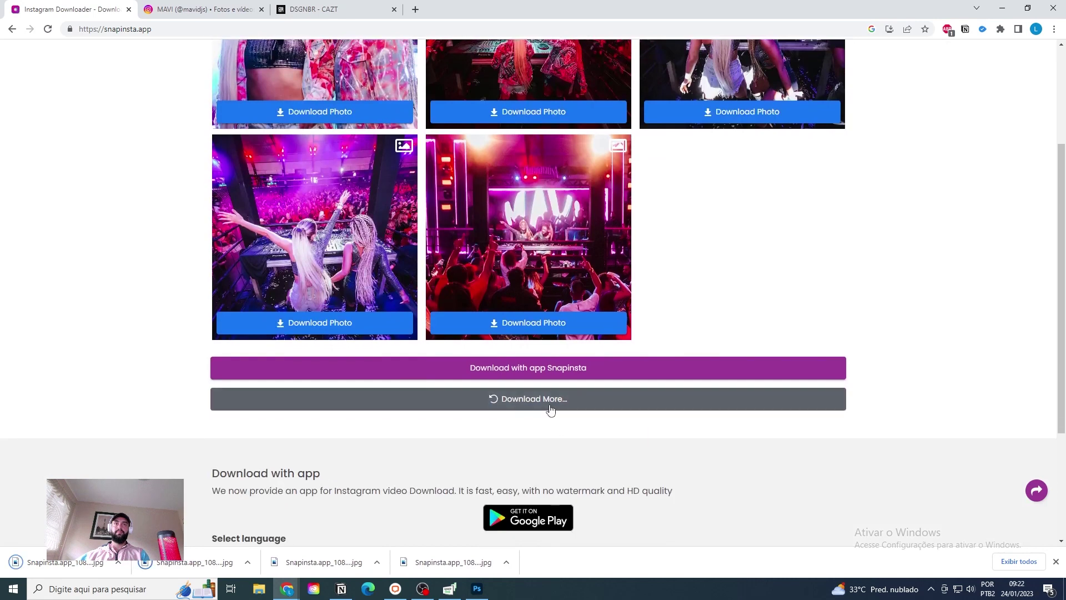
Step: Load the Bloco Da Anitta post in Snapinsta and download its third photo
left_click(552, 405)
type("https://www.instagram.com/p/CZId_cIJcDM/")
left_click(704, 217)
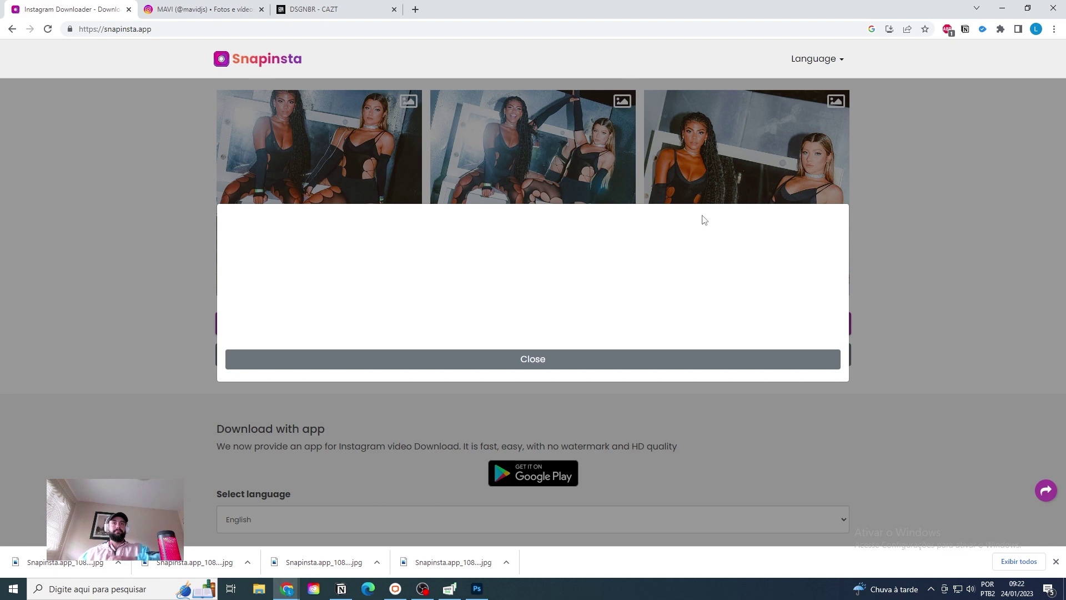
left_click(723, 359)
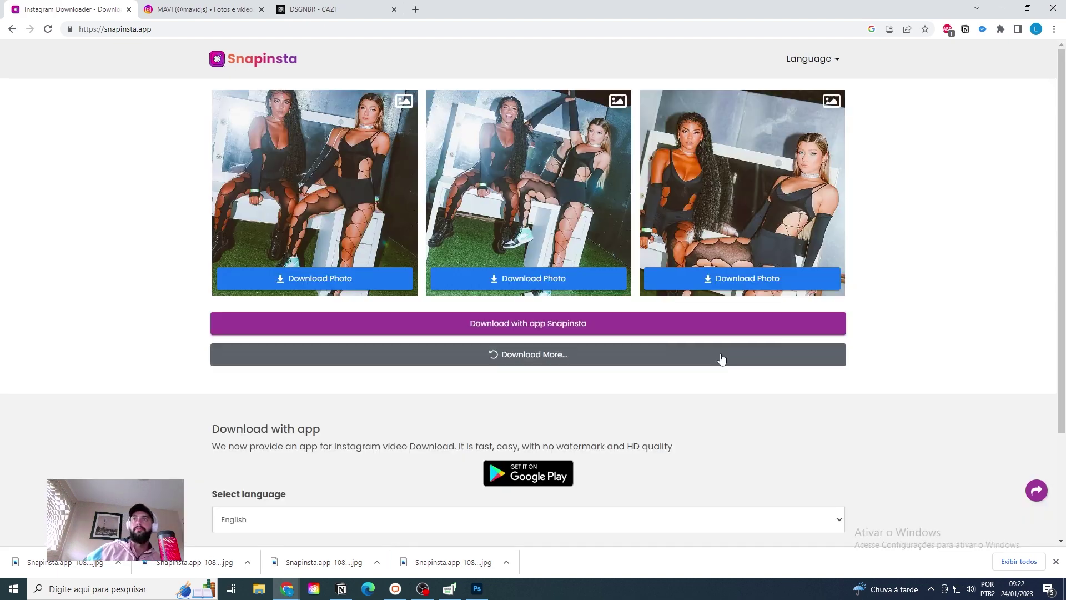
left_click(755, 280)
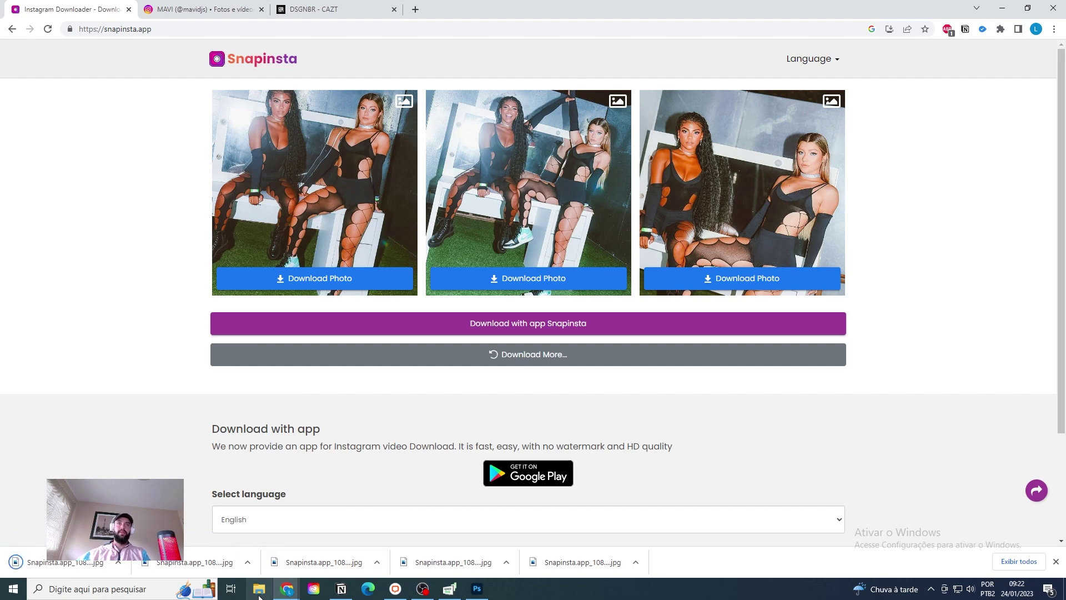
right_click(228, 564)
Step: Place the four newest Snapinsta JPGs from Downloads into the Photoshop post as layers
left_click(267, 528)
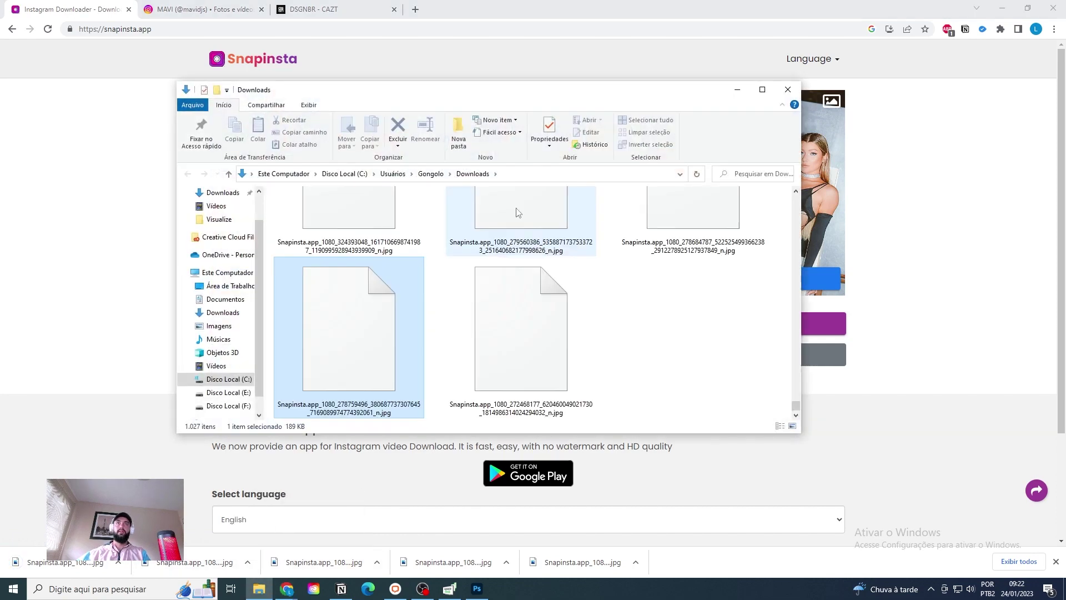
scroll(524, 296, "up", 4)
scroll(500, 309, "down", 1)
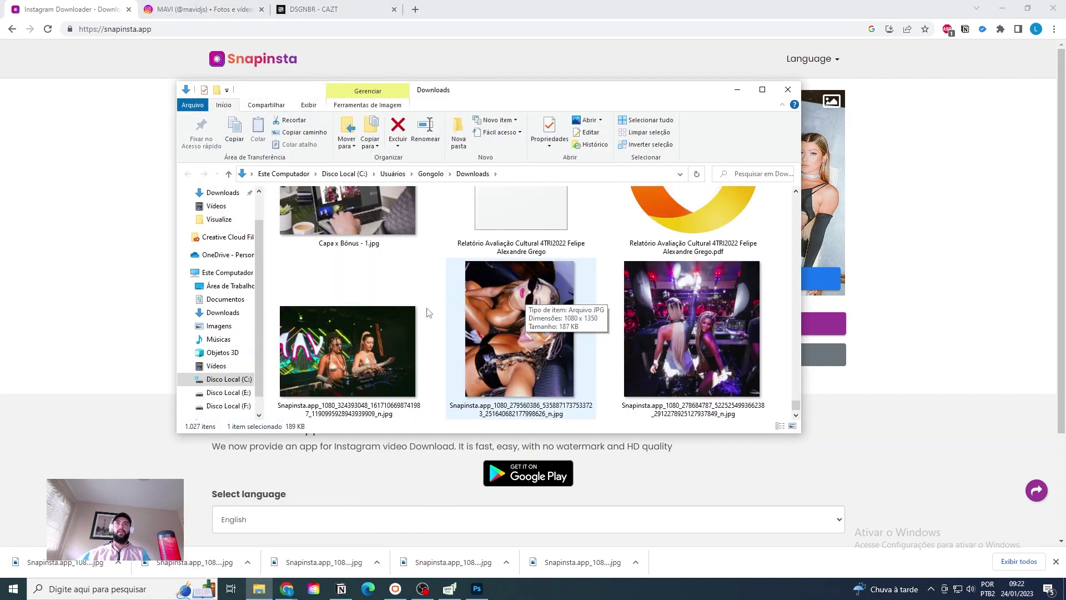
left_click(358, 349, "shift")
left_click_drag(500, 348, 495, 282)
key("Return")
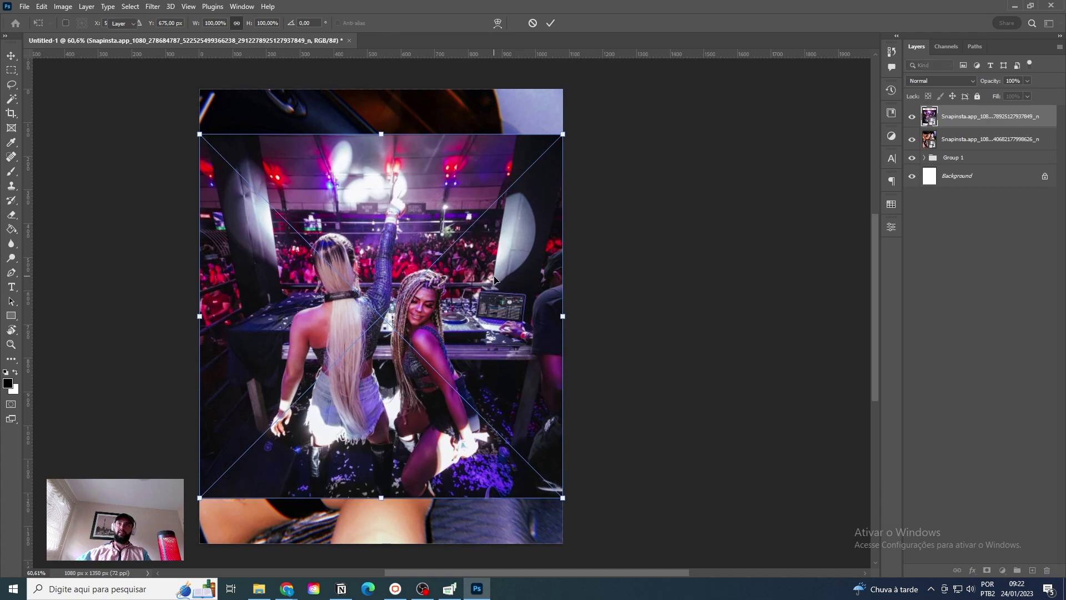
key("Return")
key("Return")
key("Return")
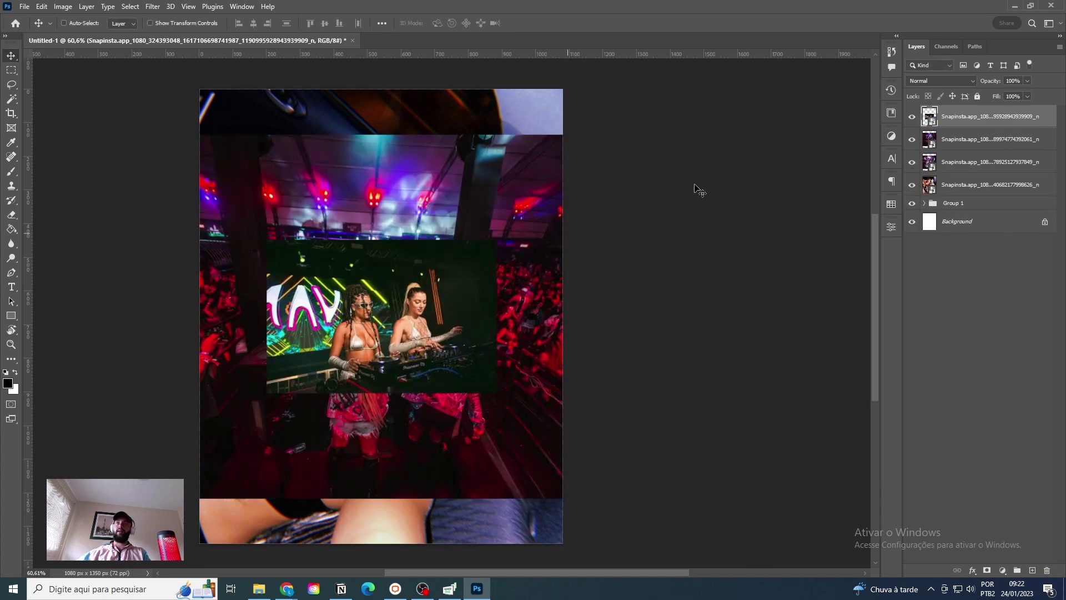
left_click(912, 161)
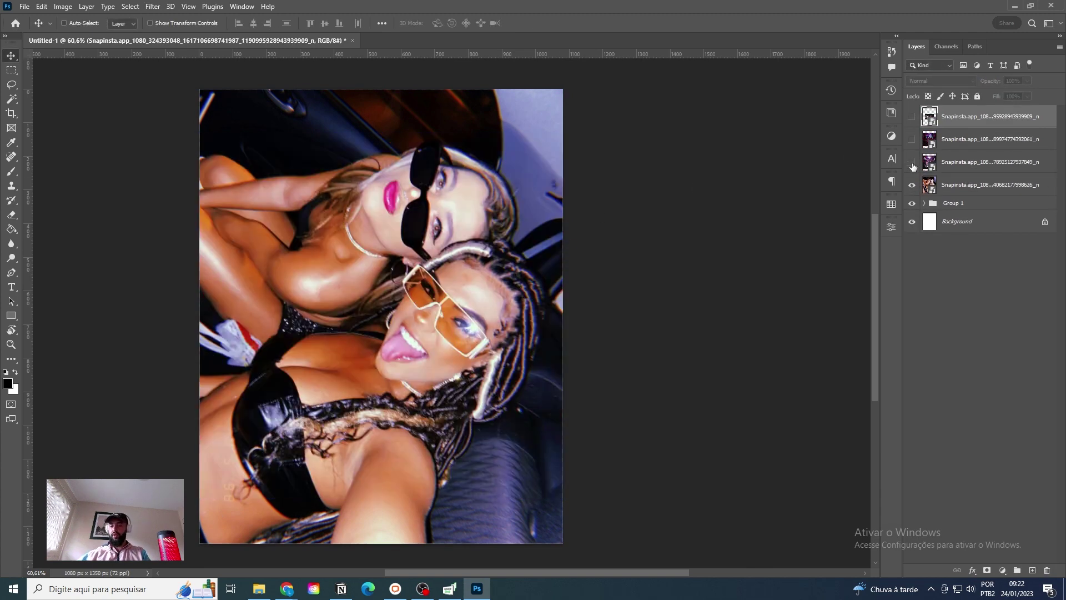
left_click(349, 267, "ctrl")
Step: Hide the two upper black frames and move Rectangle 1 up near the top of the page
left_click(911, 185)
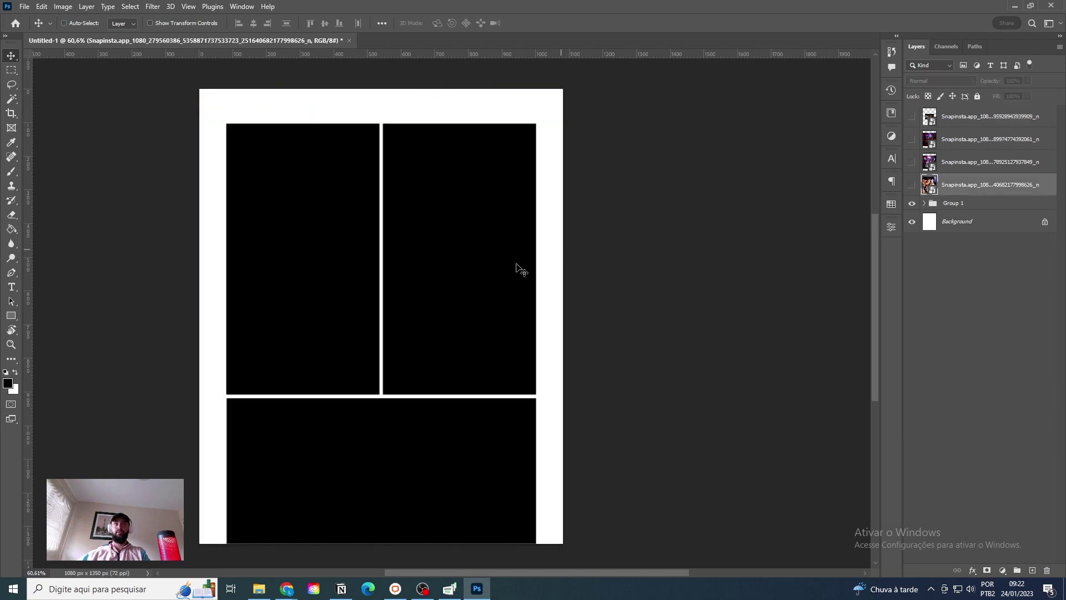
left_click(488, 286, "ctrl")
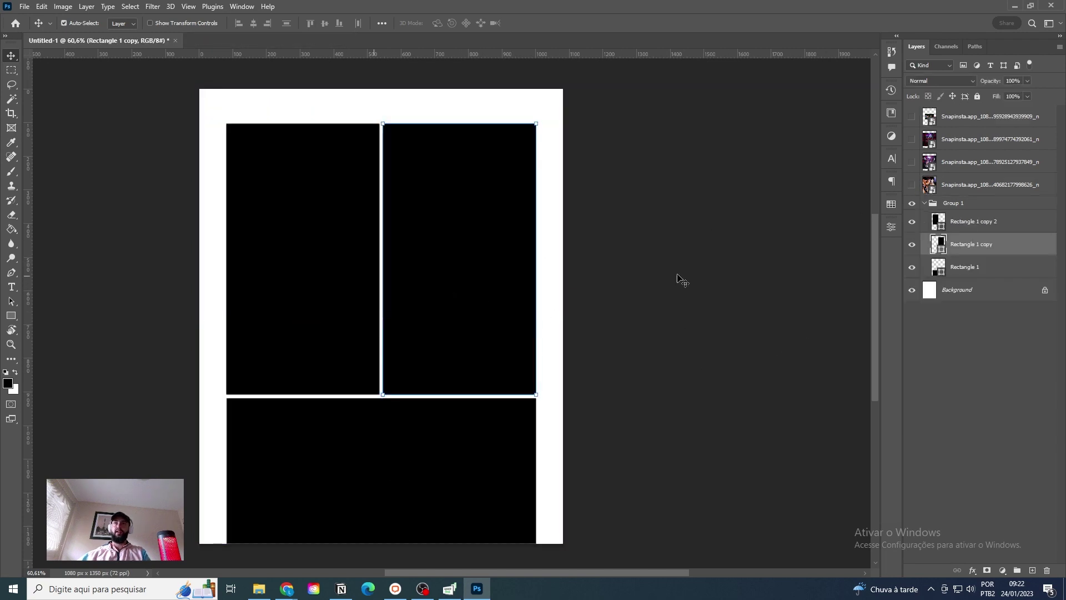
left_click(919, 222)
left_click(913, 244)
left_click(964, 268)
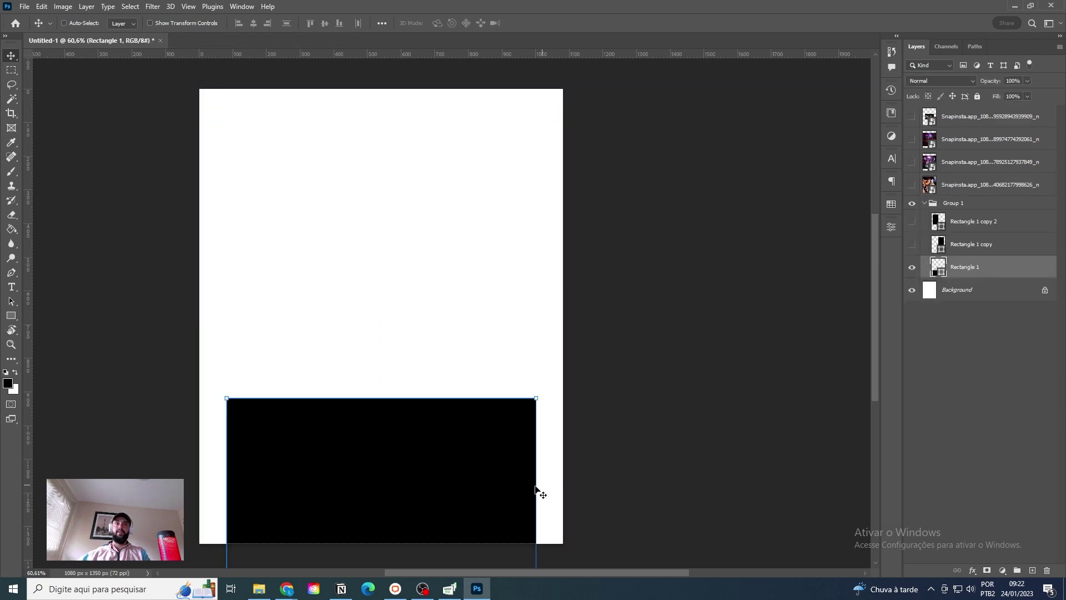
left_click_drag(528, 400, 540, 205)
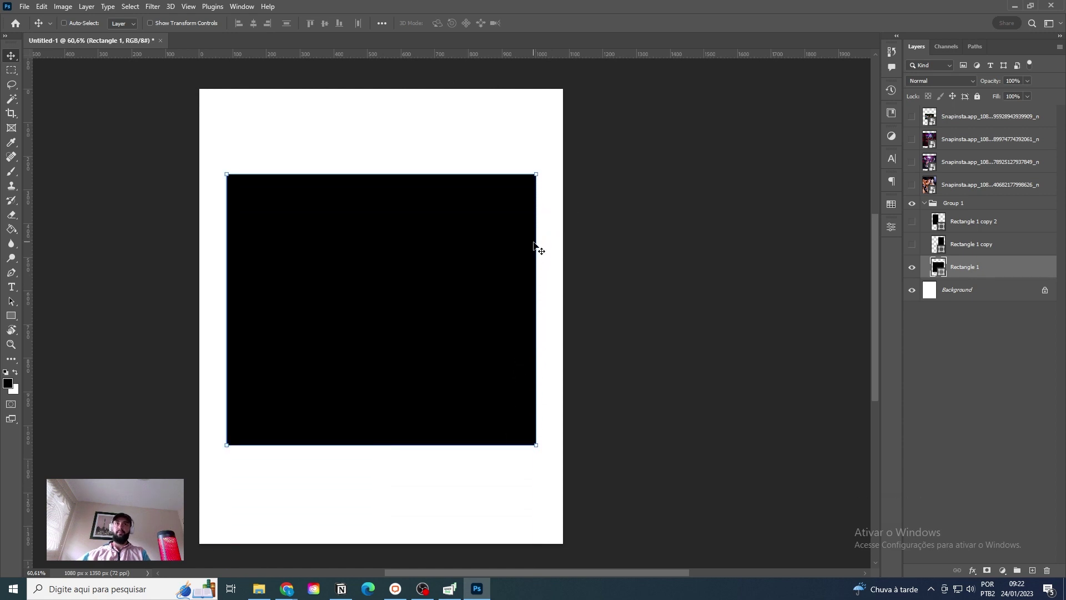
left_click_drag(449, 294, 452, 236)
Step: Clip the selfie to Rectangle 1, rotated -90° and scaled to about 72%
left_click(929, 183)
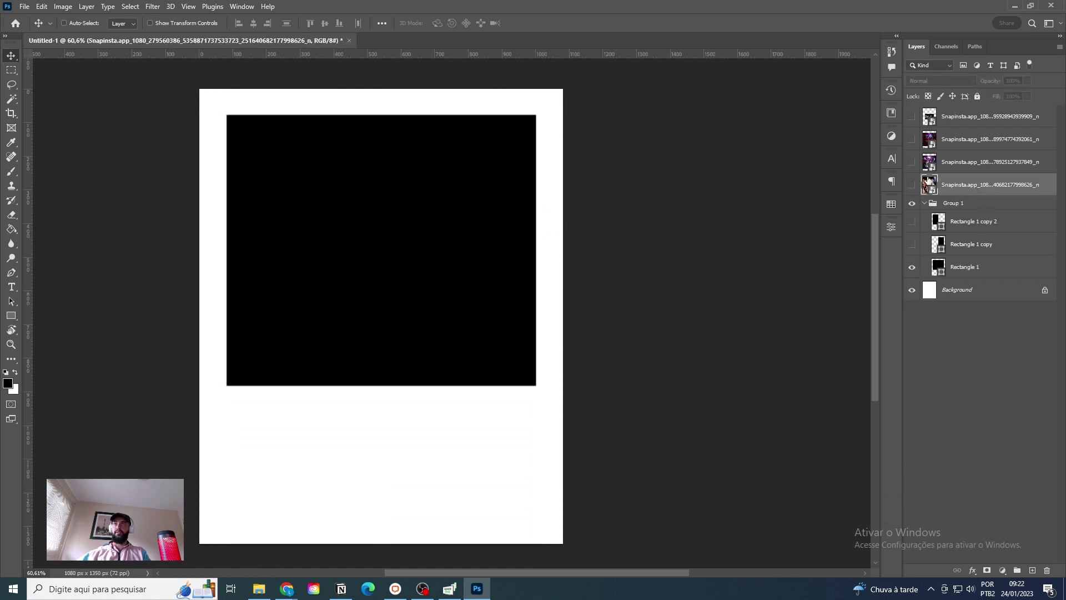
left_click(912, 185)
left_click_drag(999, 193, 992, 268)
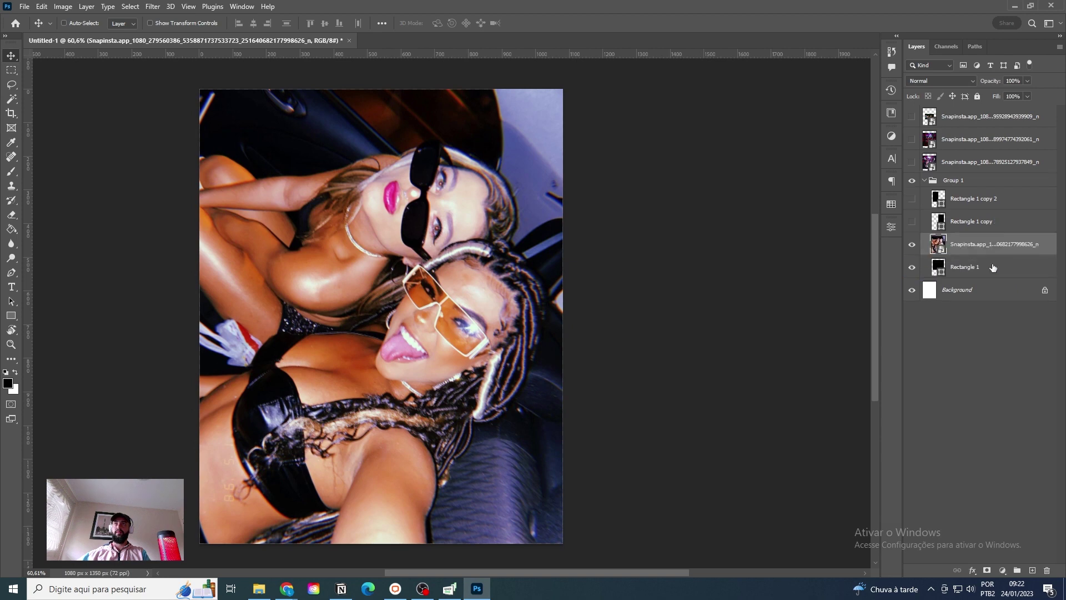
left_click(948, 255, "alt")
key("ctrl+t")
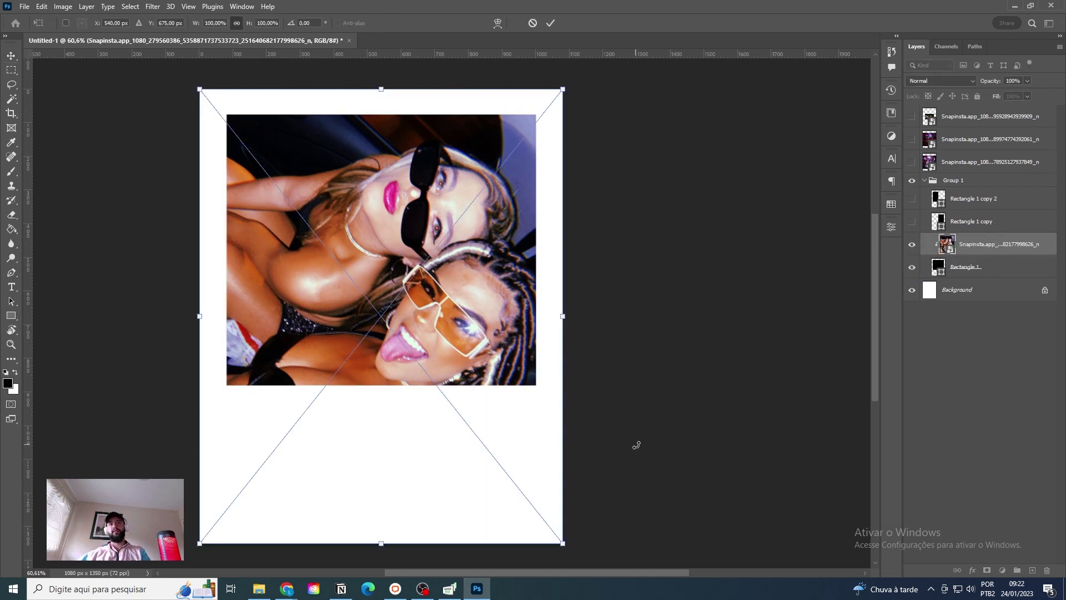
left_click_drag(635, 442, 463, 167)
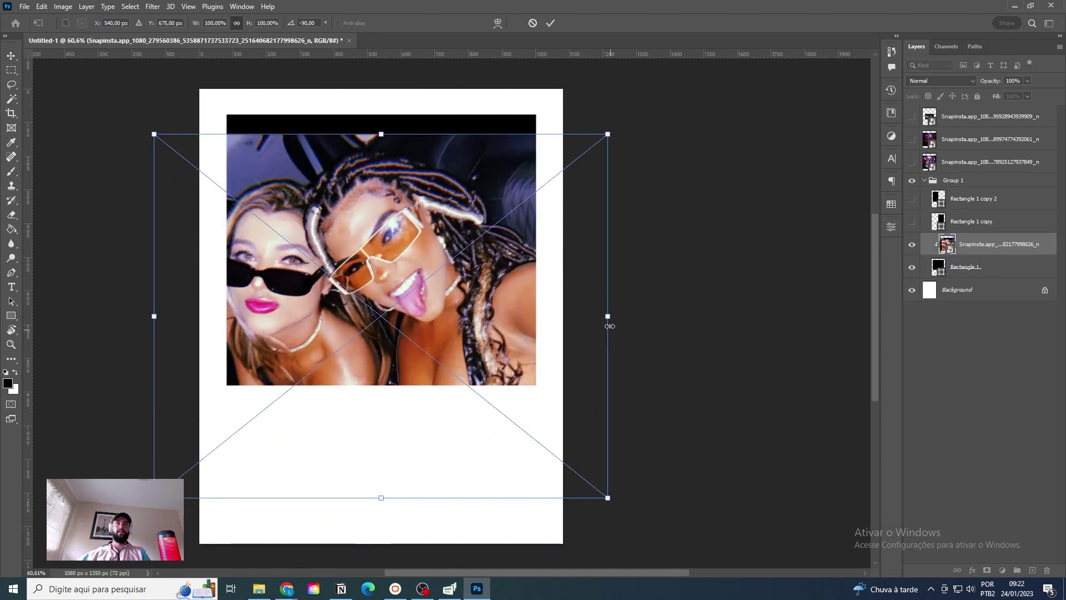
left_click_drag(610, 326, 546, 317)
left_click_drag(504, 365, 510, 298)
key("Return")
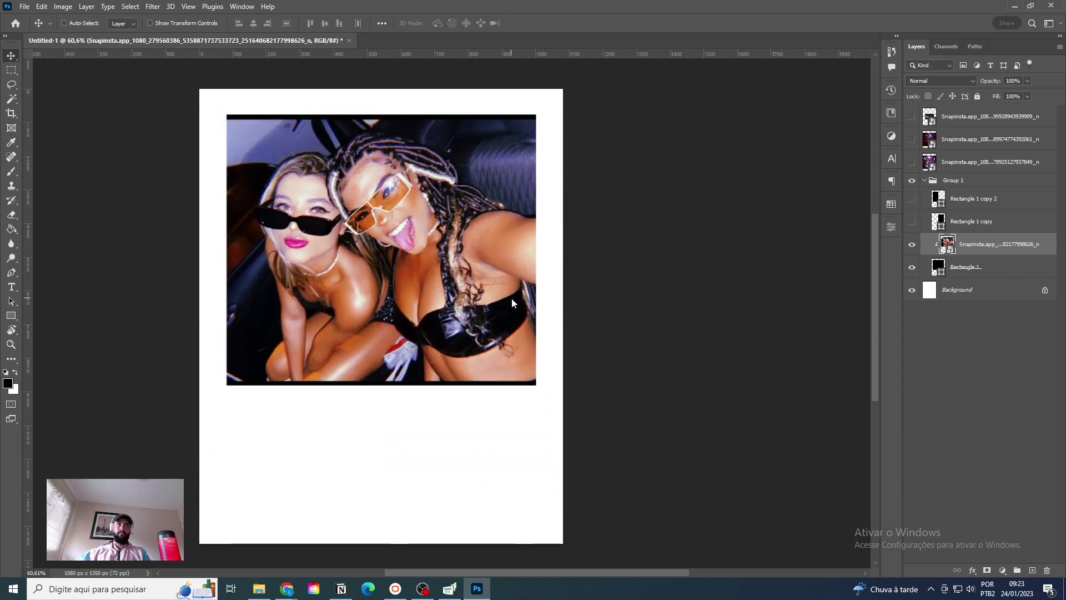
key("shift+Up")
key("shift+Up")
left_click(1013, 271)
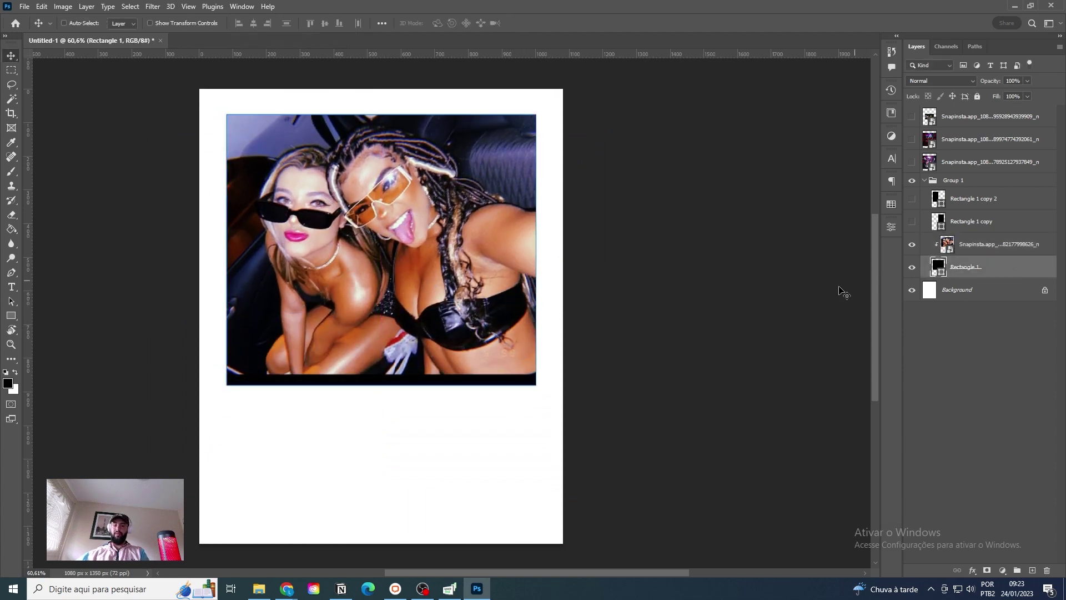
key("ctrl+semicolon")
Step: Adjust Rectangle 1's top and bottom edges to make the frame 680 px tall
key("u")
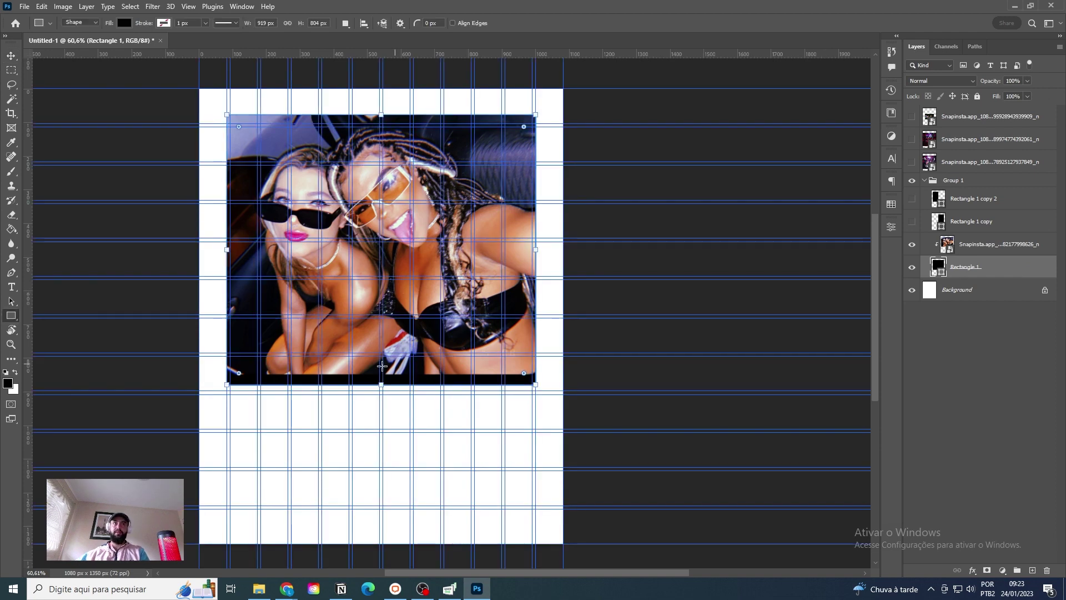
left_click_drag(381, 383, 380, 317)
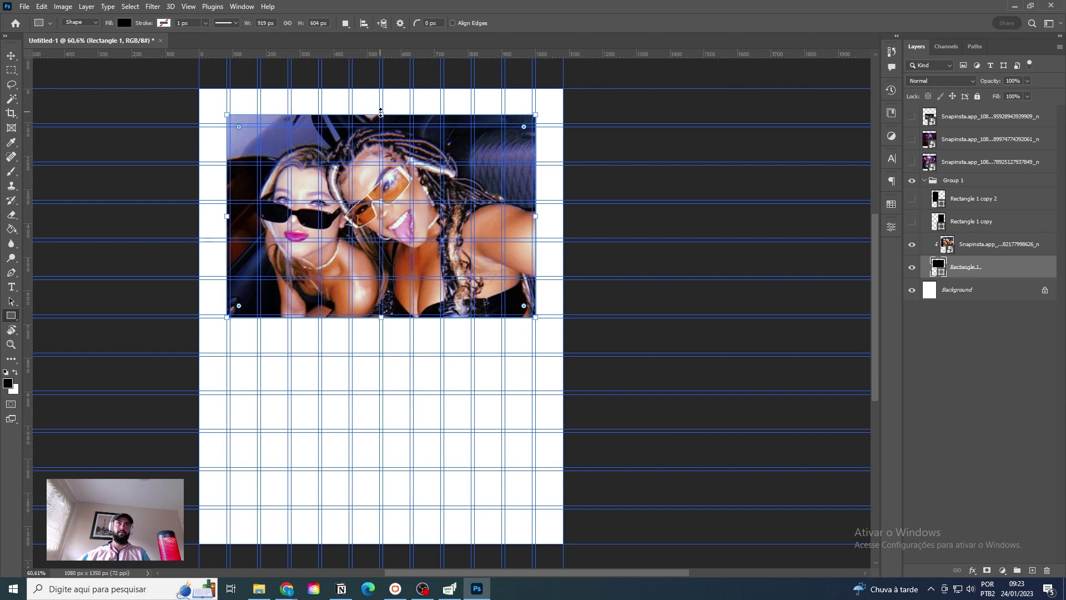
left_click_drag(381, 113, 378, 120)
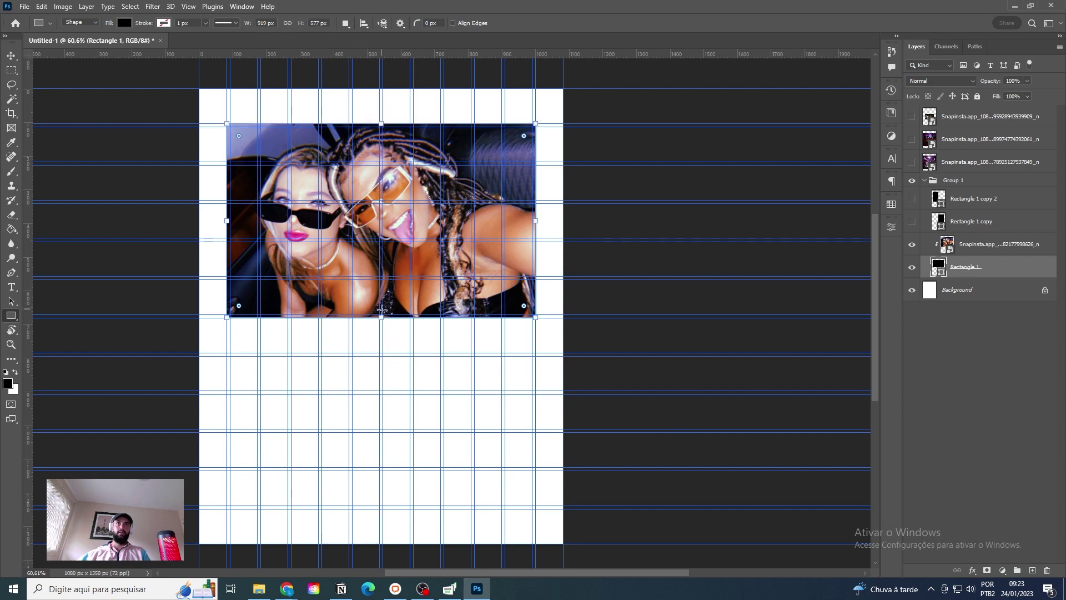
left_click_drag(384, 319, 385, 353)
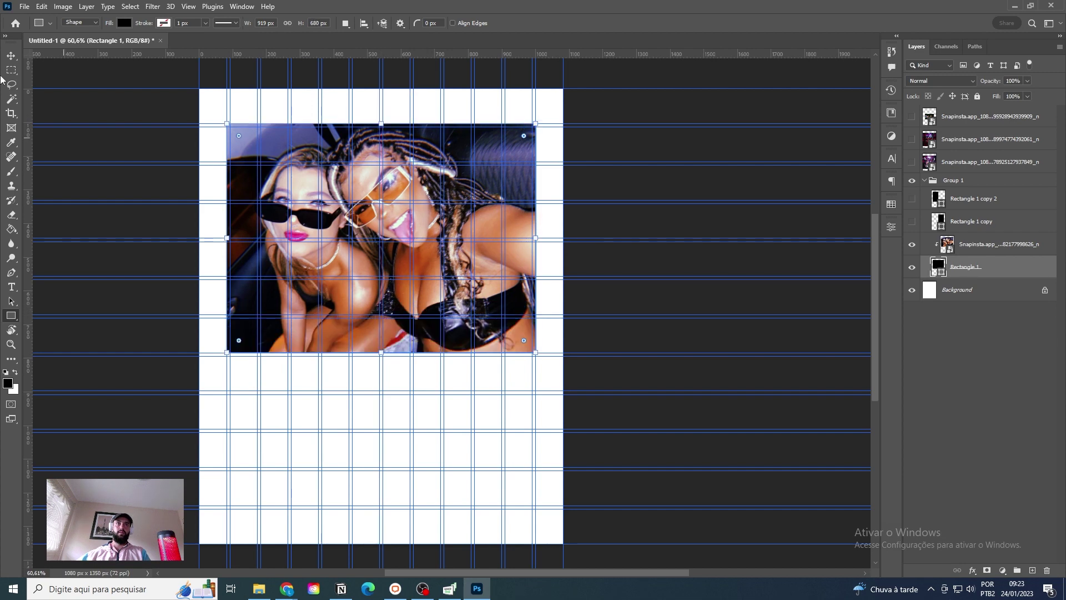
left_click(11, 56)
key("ctrl+semicolon")
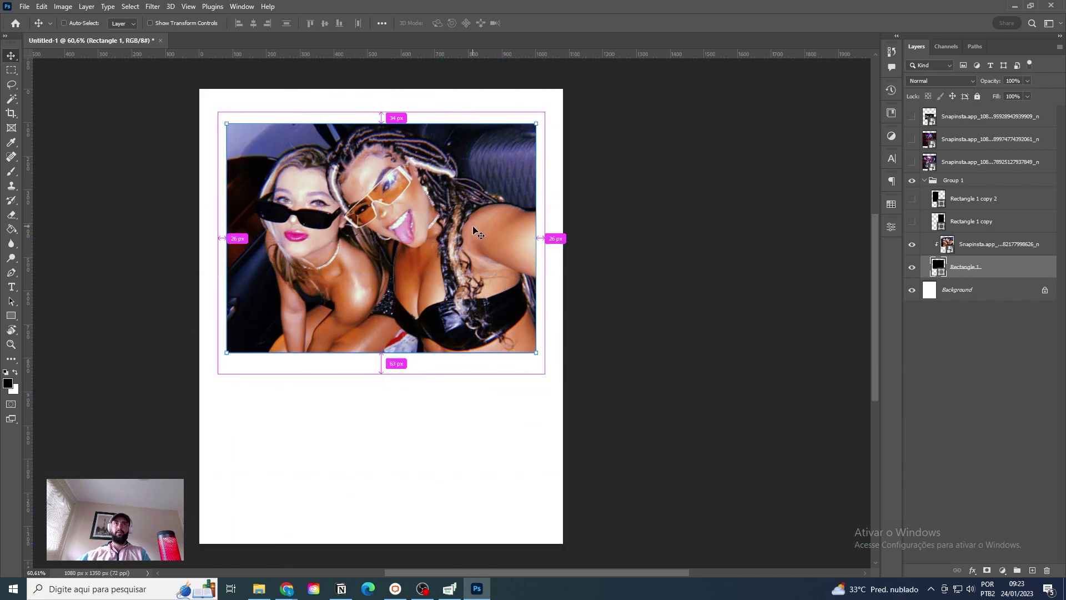
Step: Check the DJ booth and red-lit crowd photos, then draw a text area below the framed selfie
left_click(912, 162)
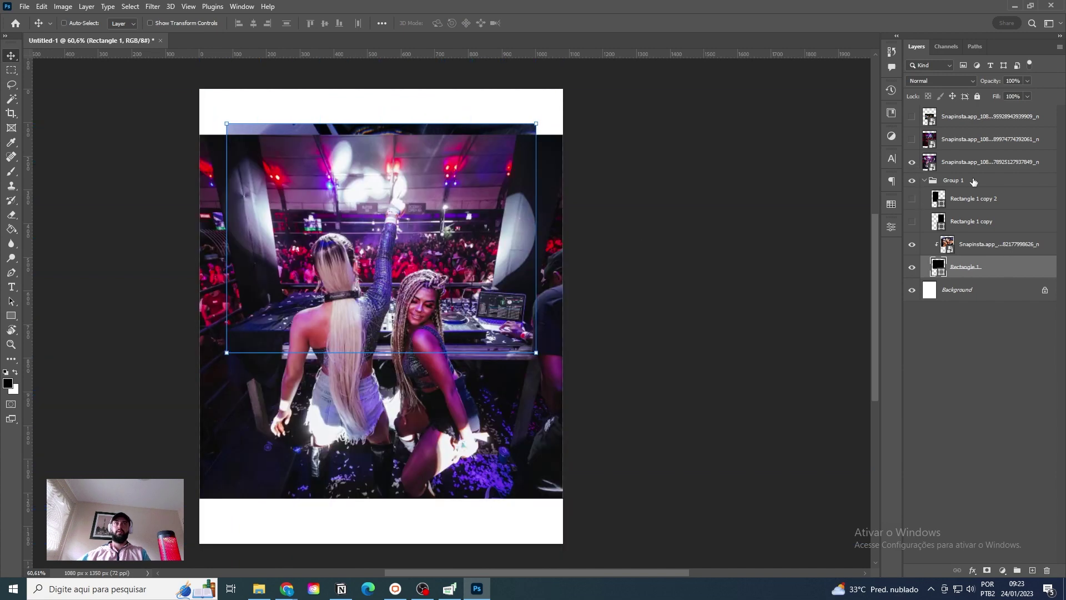
left_click(972, 180)
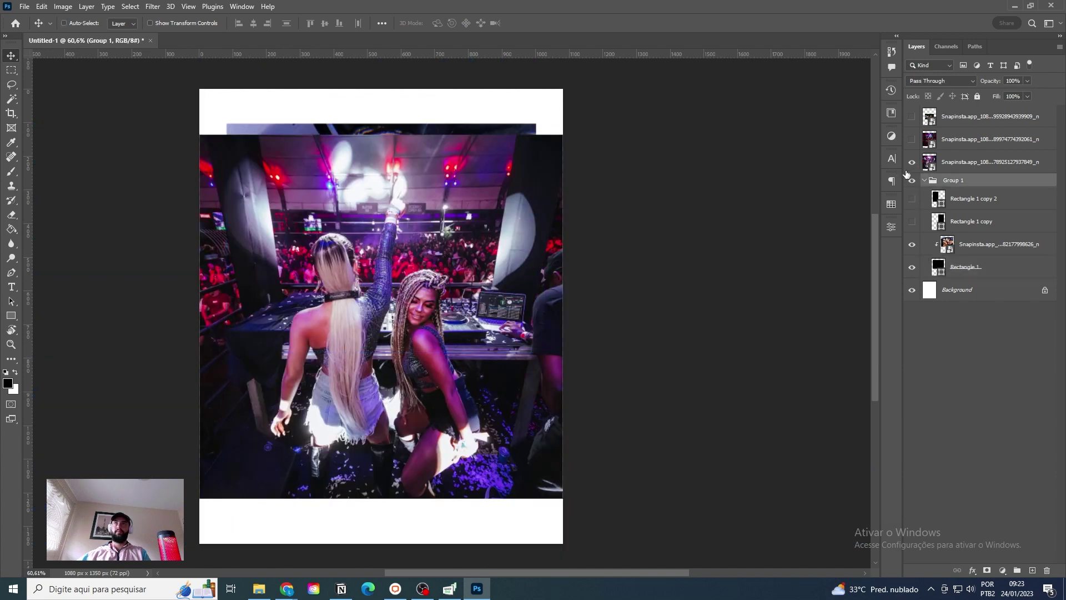
left_click(912, 161)
left_click(911, 139)
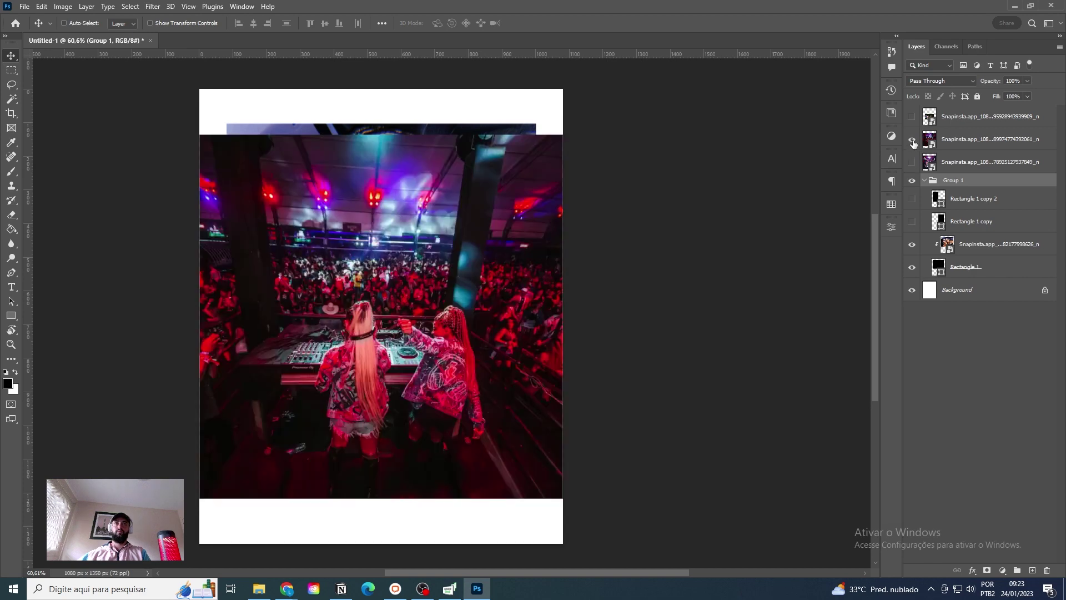
left_click_drag(653, 407, 622, 334)
key("ctrl+z")
left_click(914, 141)
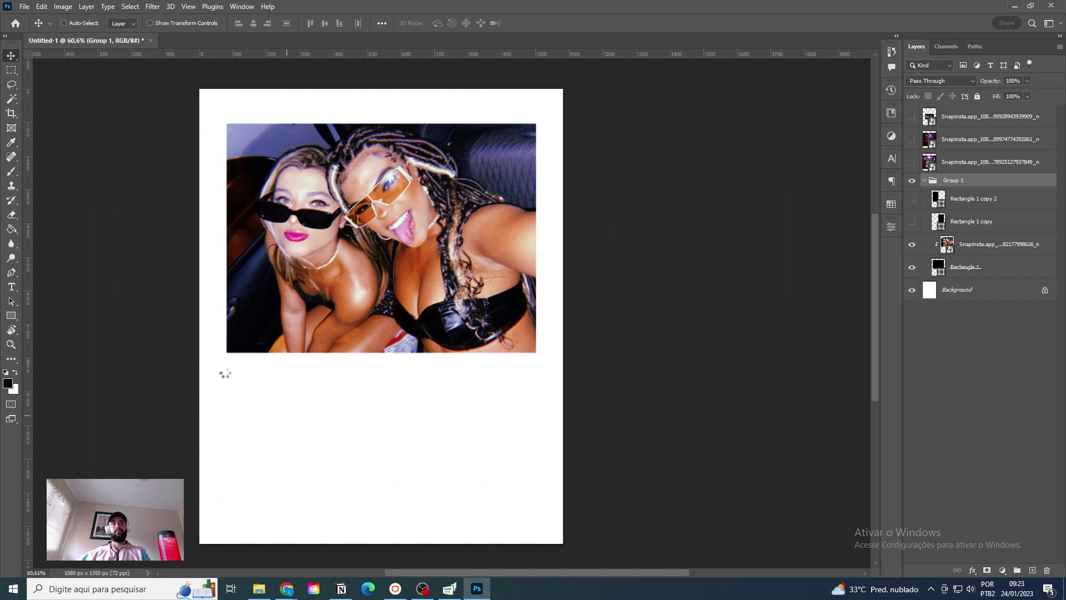
key("t")
left_click_drag(225, 363, 534, 489)
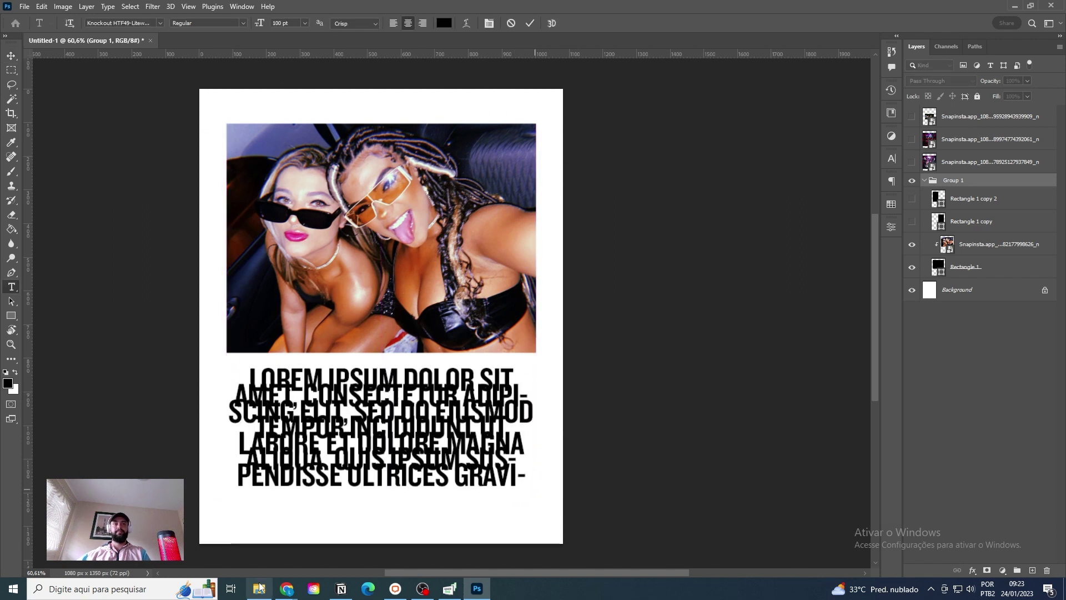
Step: Look through the Snapinsta, MAVI Instagram and CAZT poster reference tabs, then return to the poster document
mouse_move(287, 588)
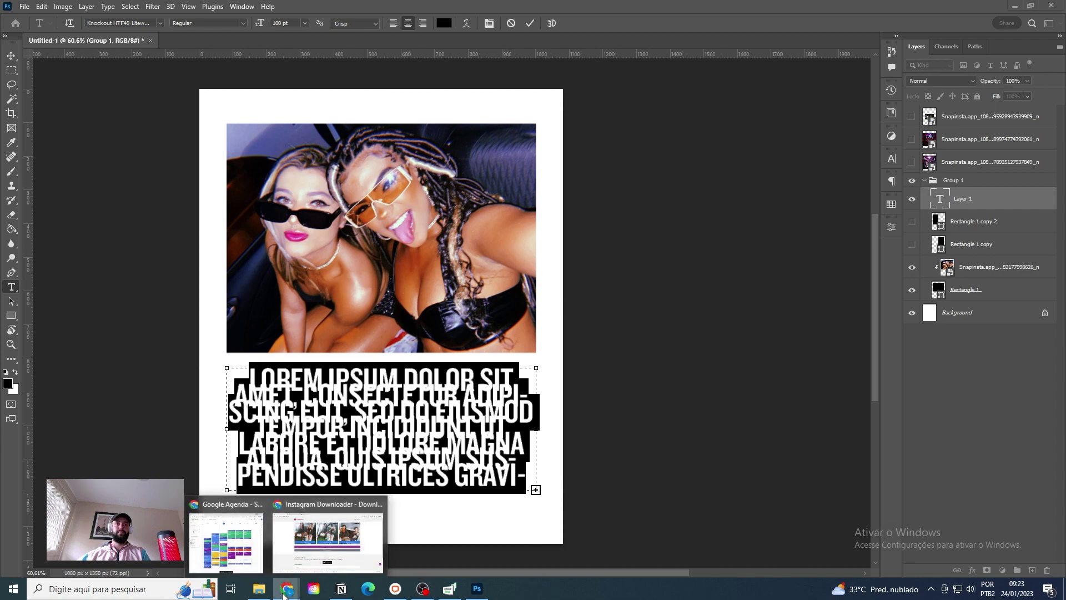
left_click(309, 563)
left_click(202, 10)
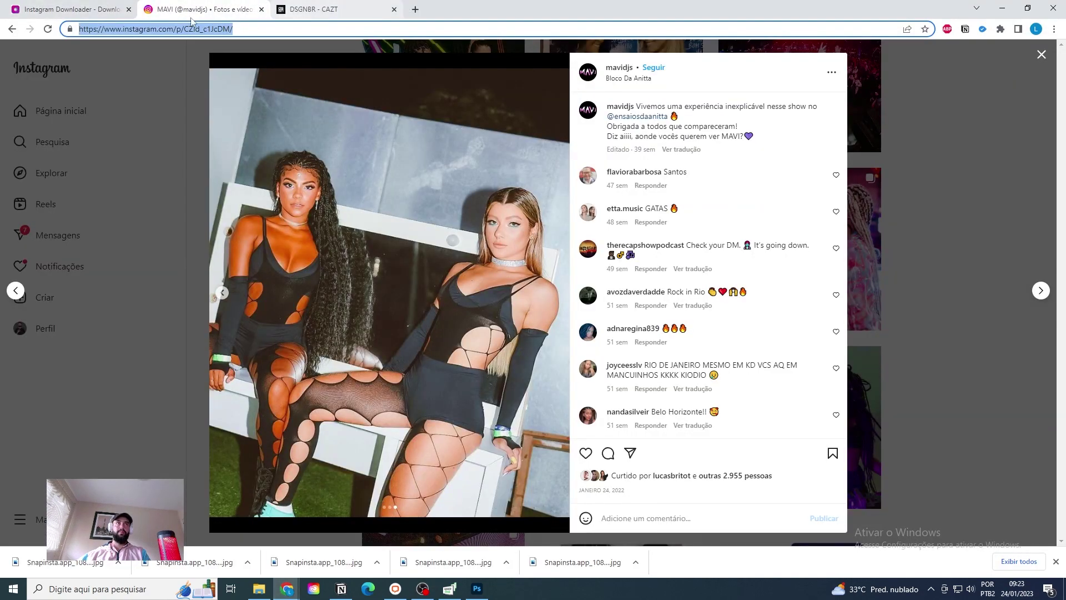
left_click(95, 7)
left_click(201, 7)
left_click(313, 9)
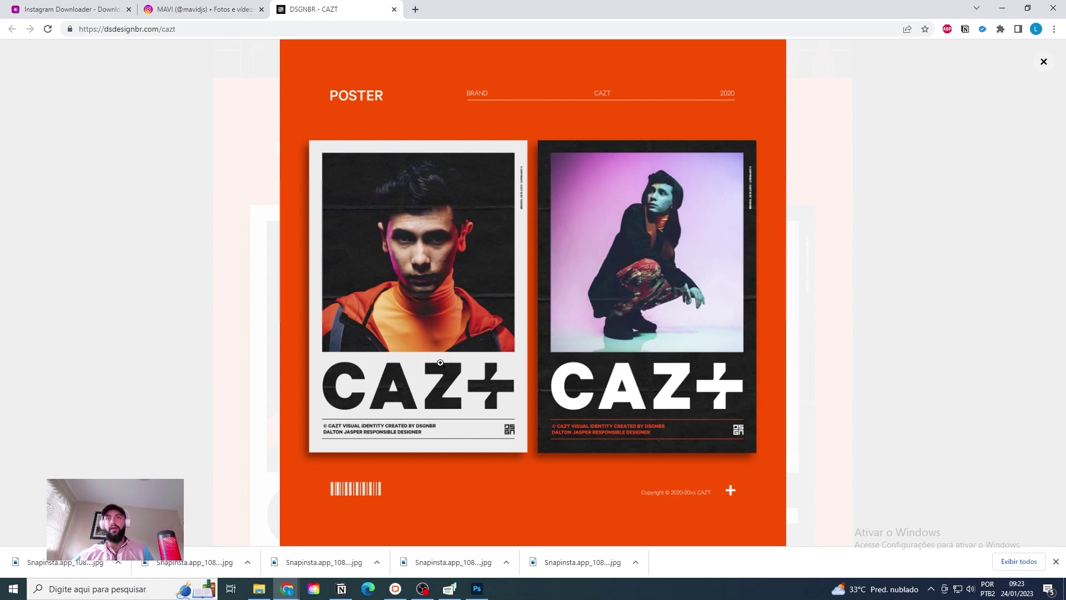
left_click(485, 590)
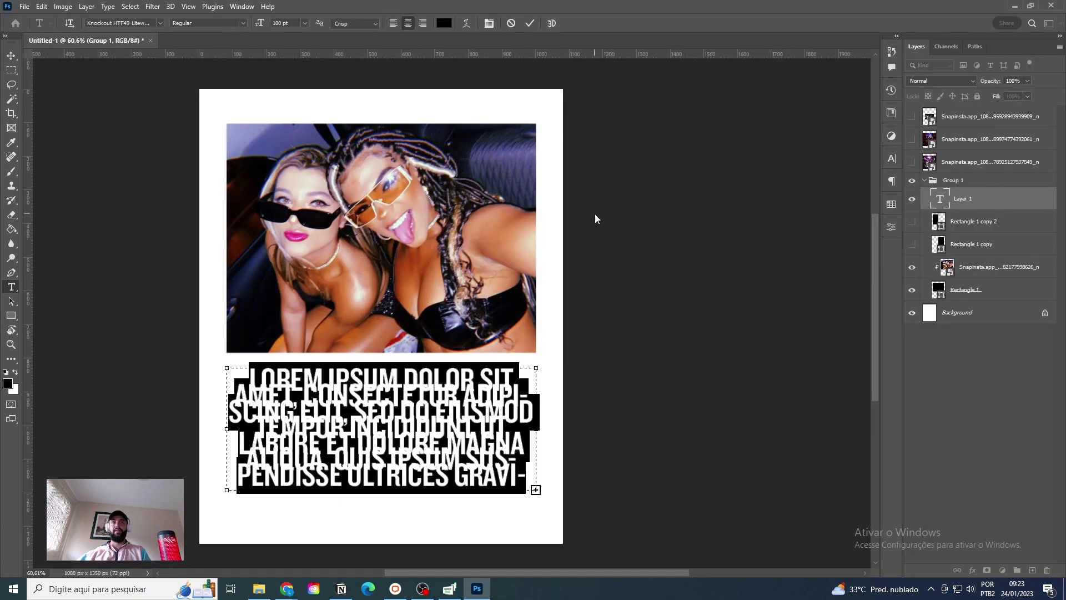
Step: Bring Chrome's MAVI Instagram tab forward, close the post and start selecting the profile bio
type("MAVI")
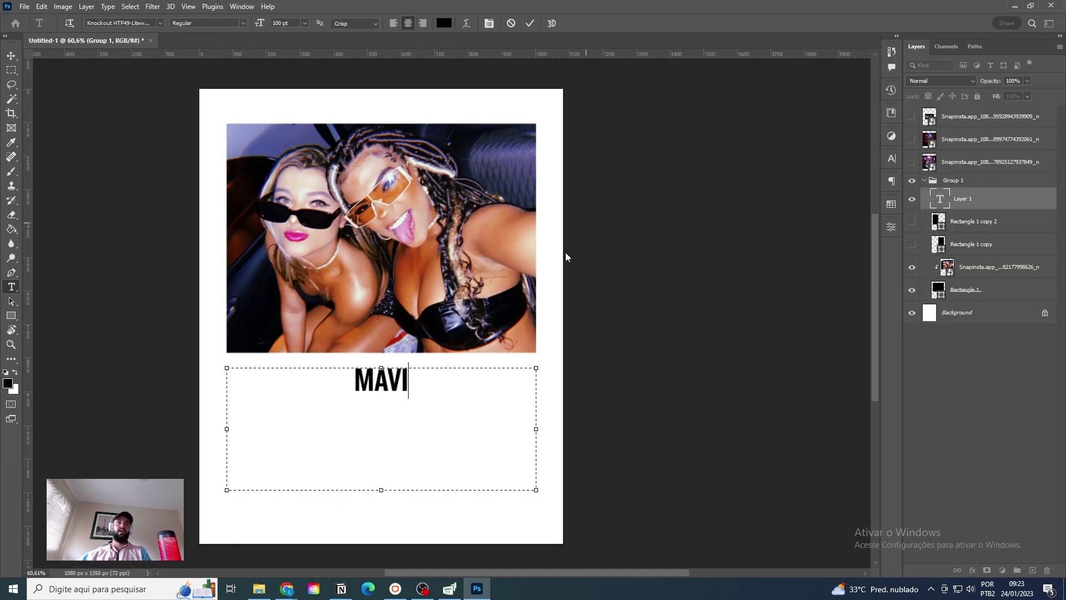
mouse_move(289, 583)
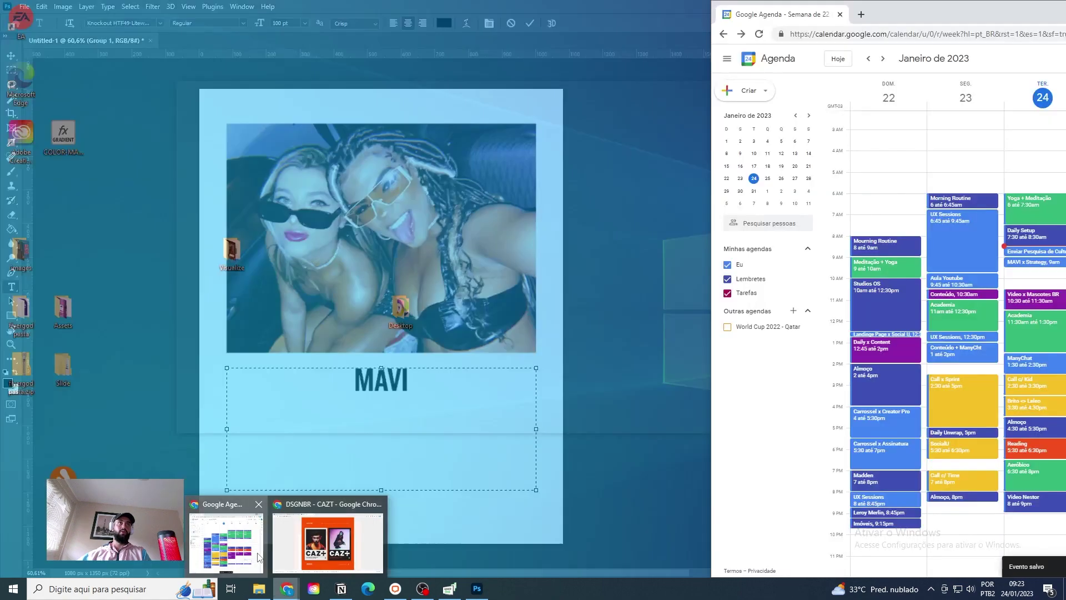
left_click(233, 542)
mouse_move(287, 588)
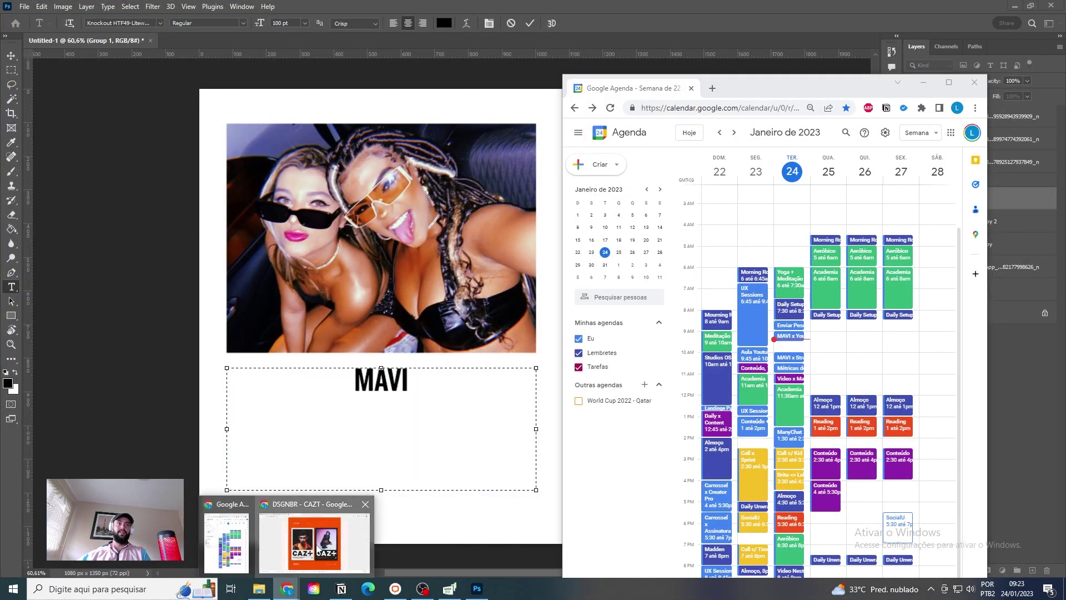
left_click(305, 541)
left_click(195, 9)
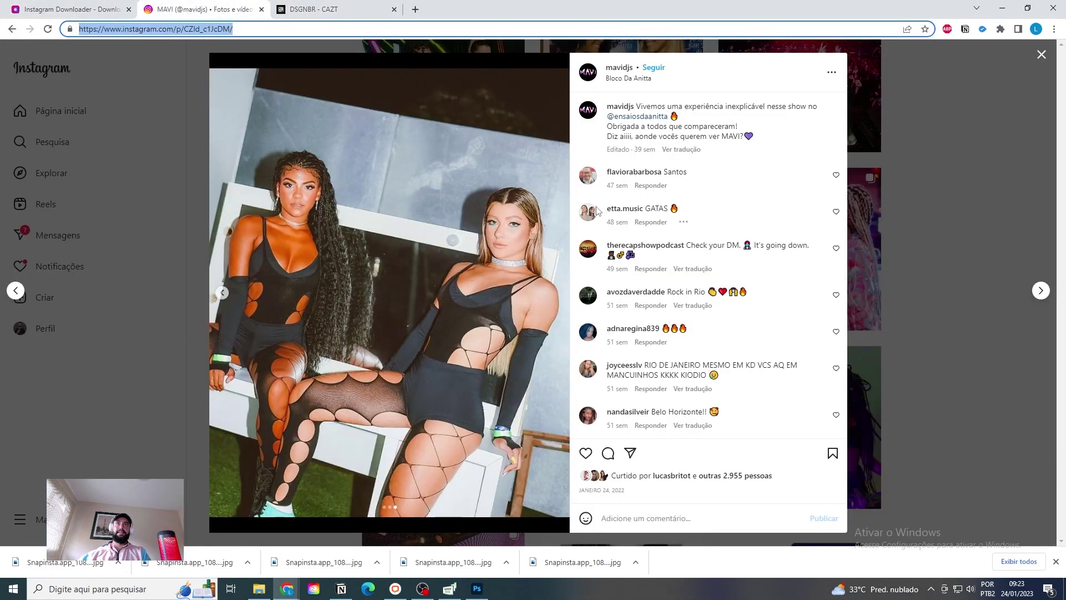
left_click(936, 188)
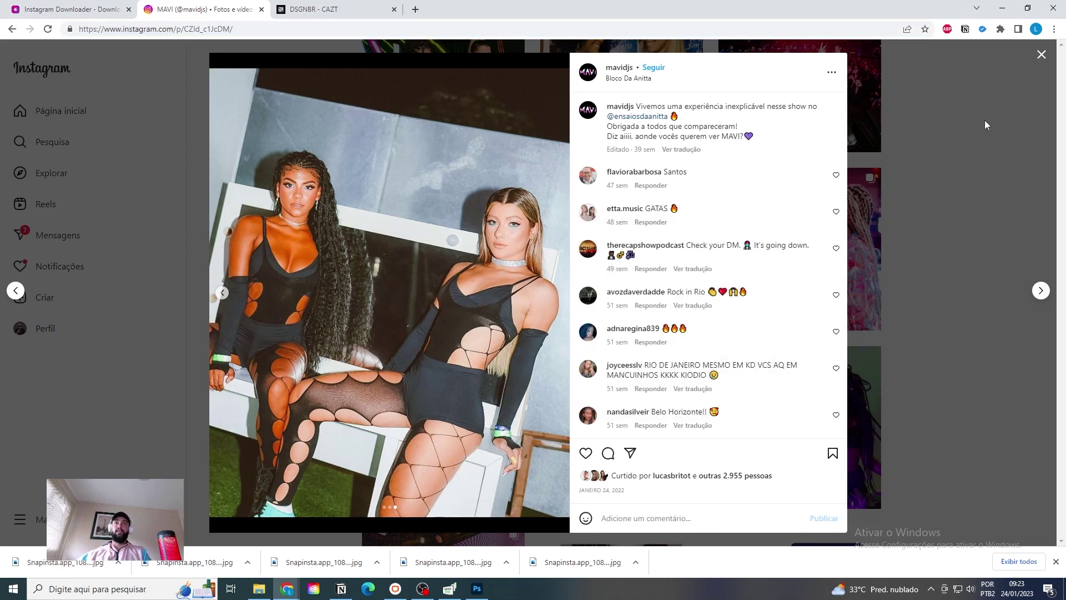
left_click(1043, 55)
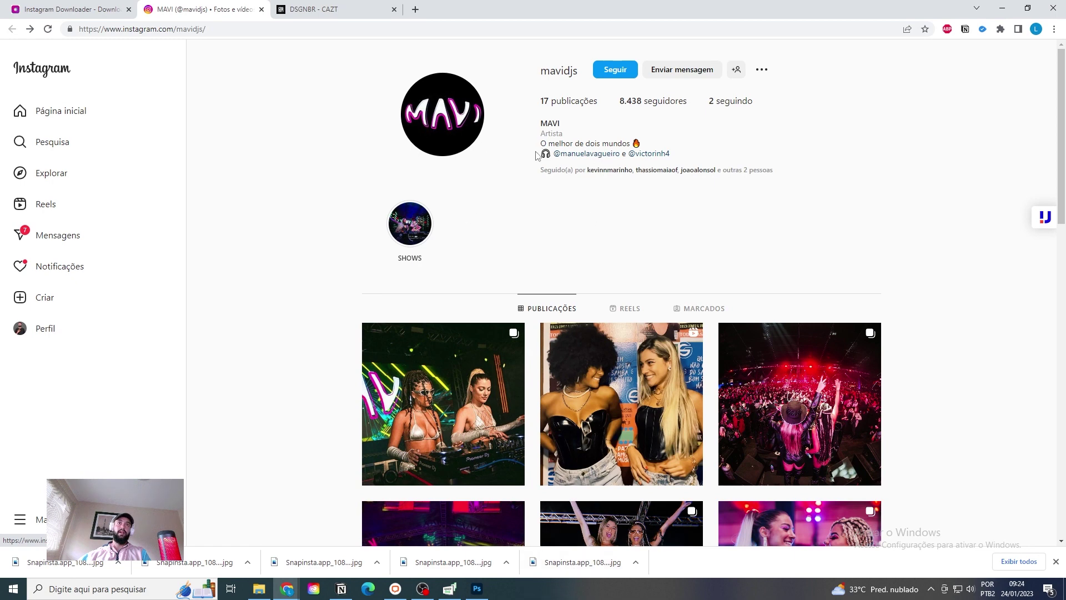
left_click_drag(540, 170, 667, 170)
Step: Paste the bio's member @-handles as a text layer and move it near the poster's bottom
left_click_drag(574, 162, 556, 156)
key("ctrl+c")
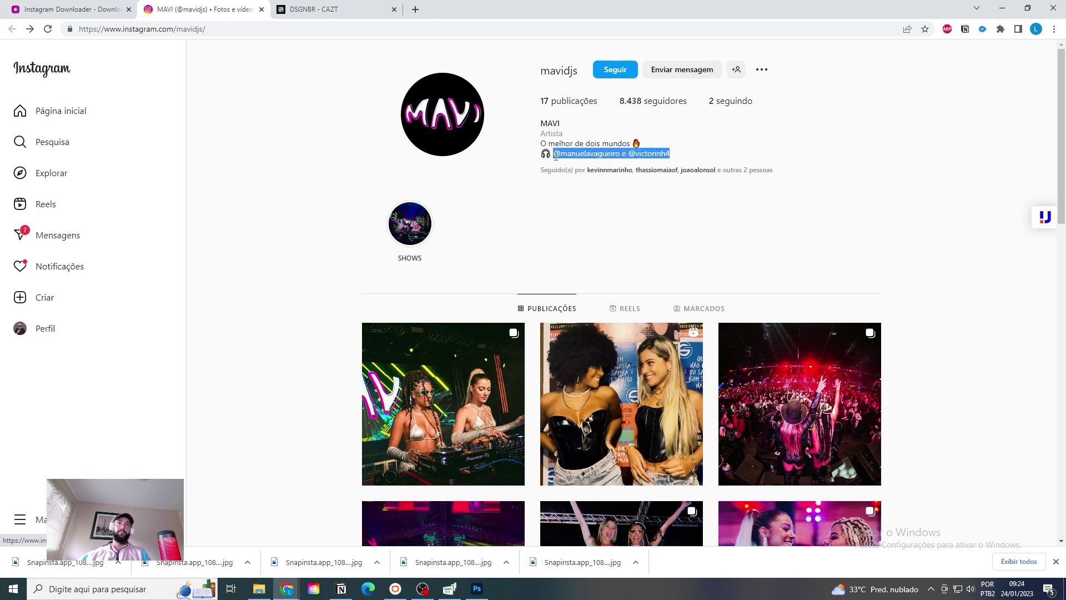
left_click(477, 589)
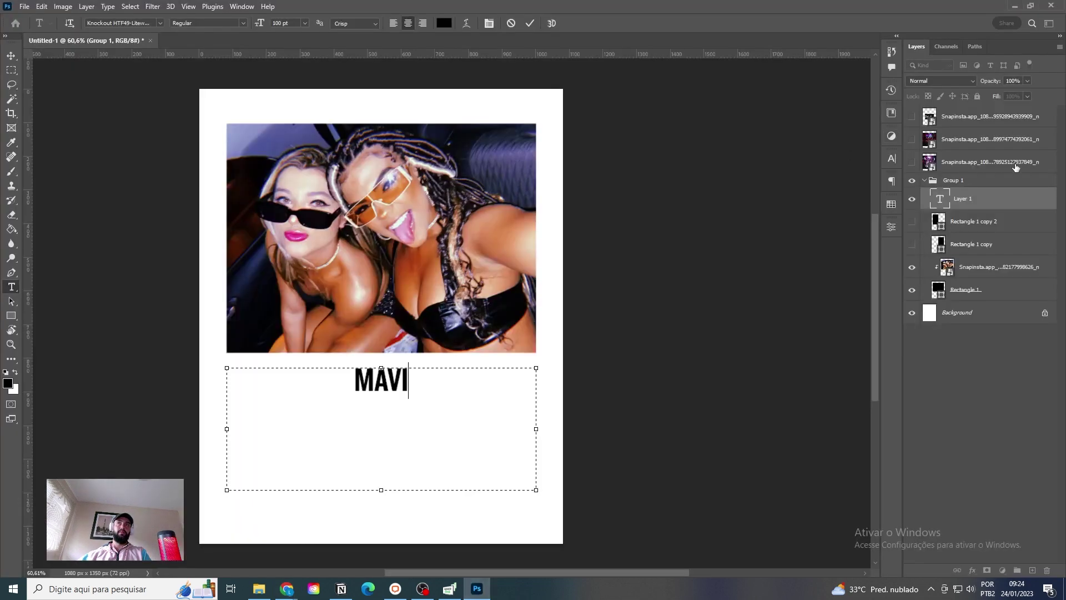
left_click(997, 155)
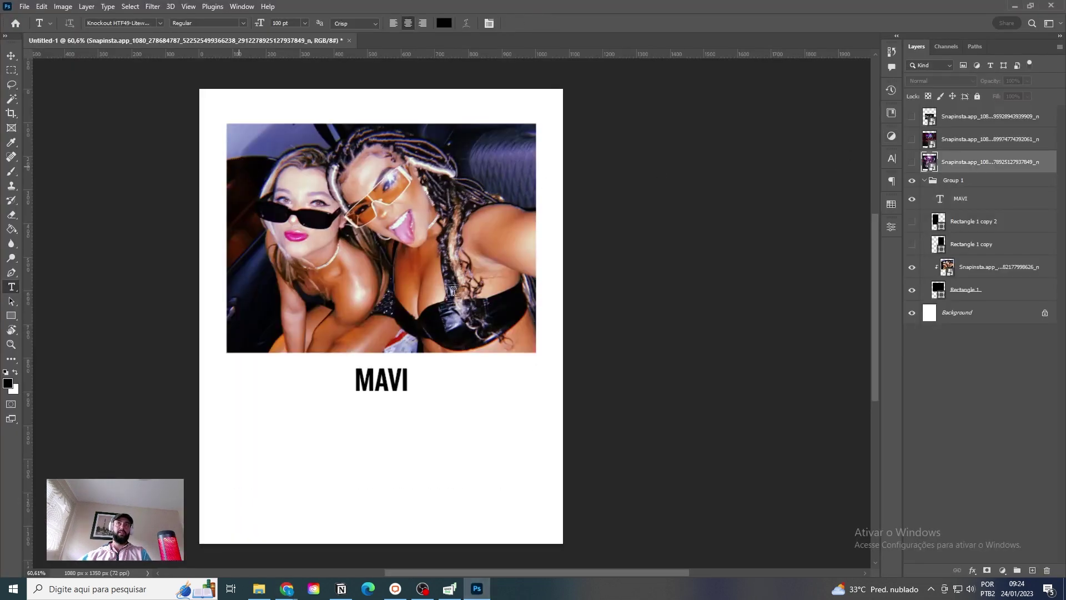
key("ctrl+v")
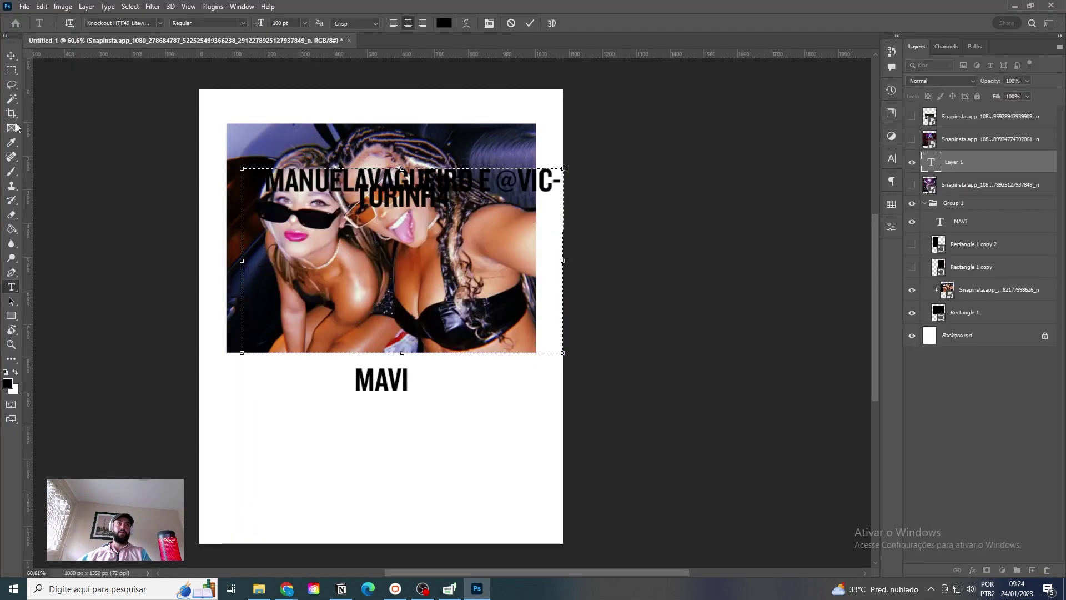
left_click(11, 56)
left_click_drag(395, 201, 359, 491)
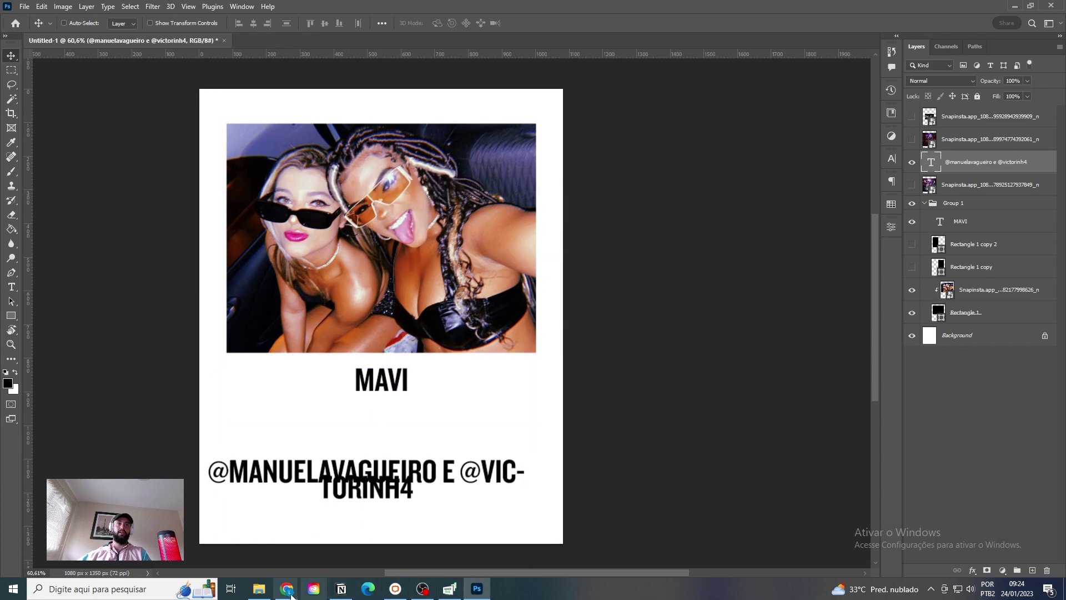
Step: Copy the bio tagline 'O melhor de dois mundos' into a new text box over the photo
mouse_move(287, 588)
left_click(314, 534)
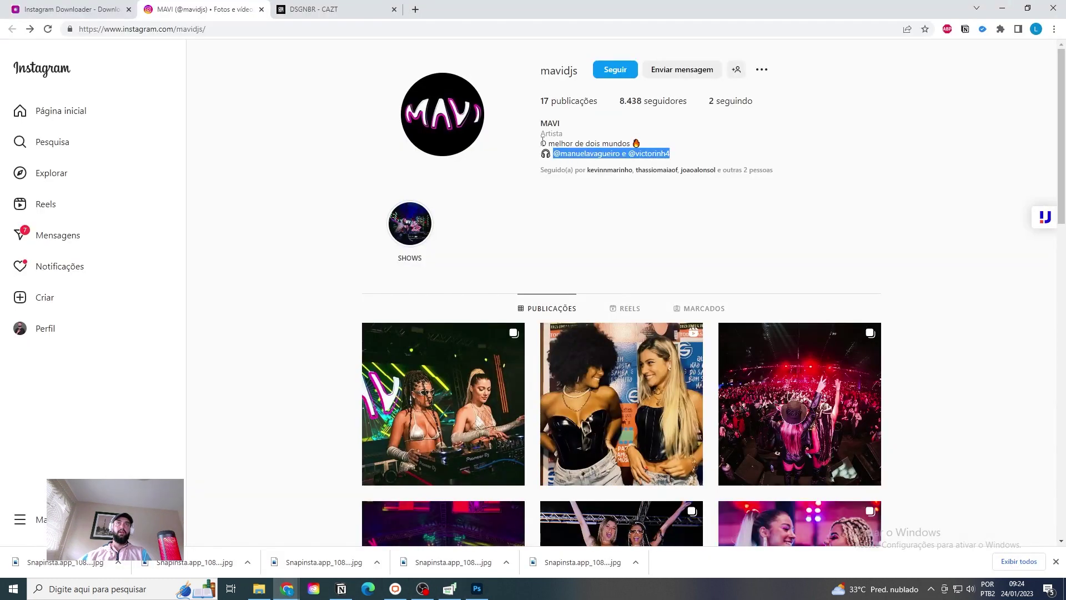
left_click_drag(543, 139, 639, 143)
key("ctrl+c")
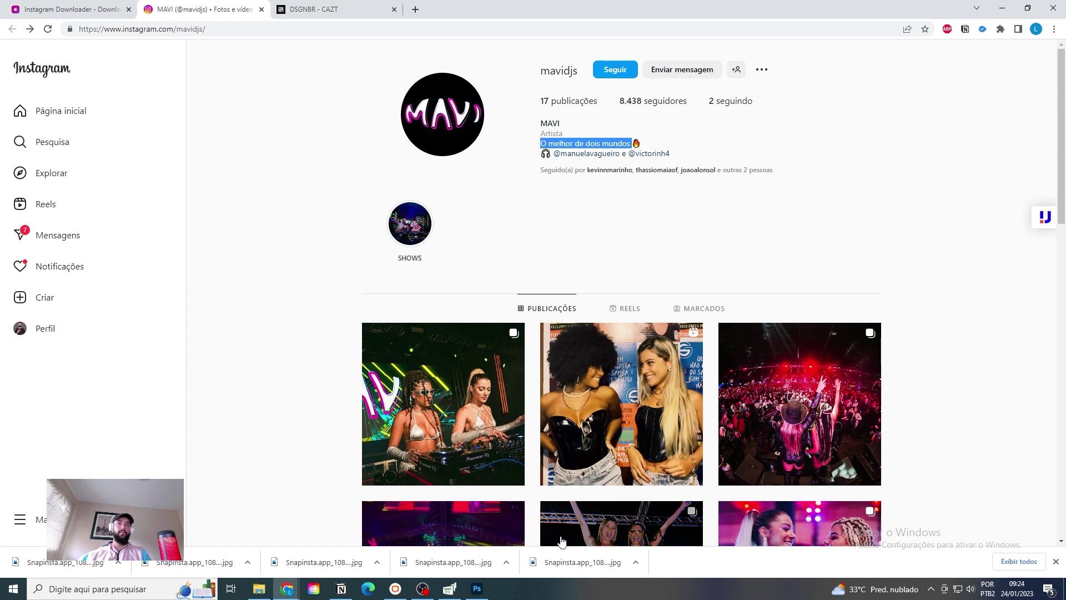
left_click(477, 588)
key("t")
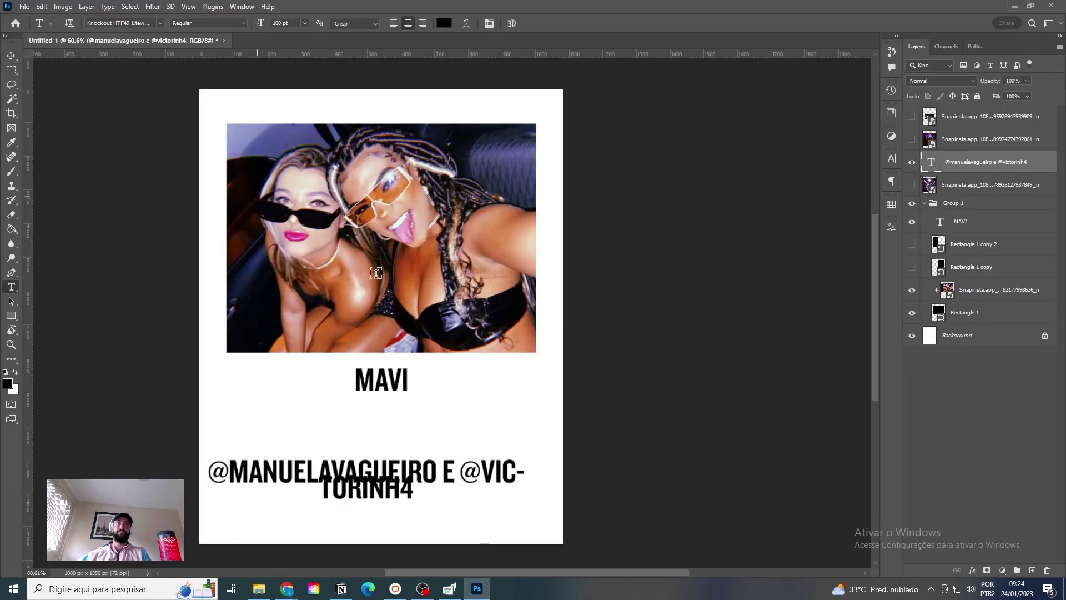
left_click_drag(262, 200, 512, 339)
key("ctrl+v")
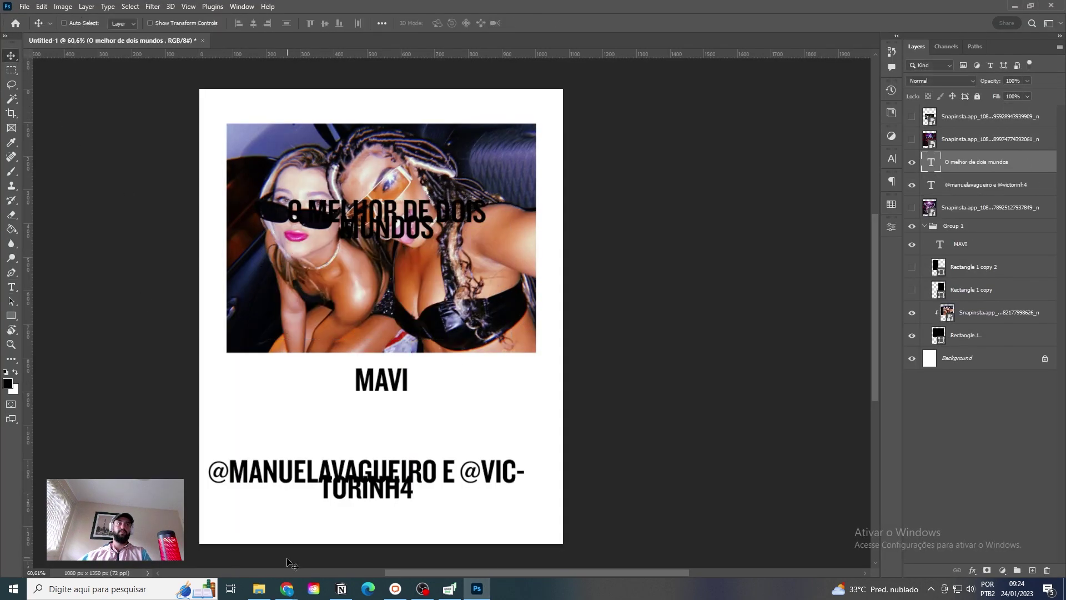
Step: Return to the Instagram browser window and open a new tab
mouse_move(287, 588)
left_click(308, 546)
left_click(415, 10)
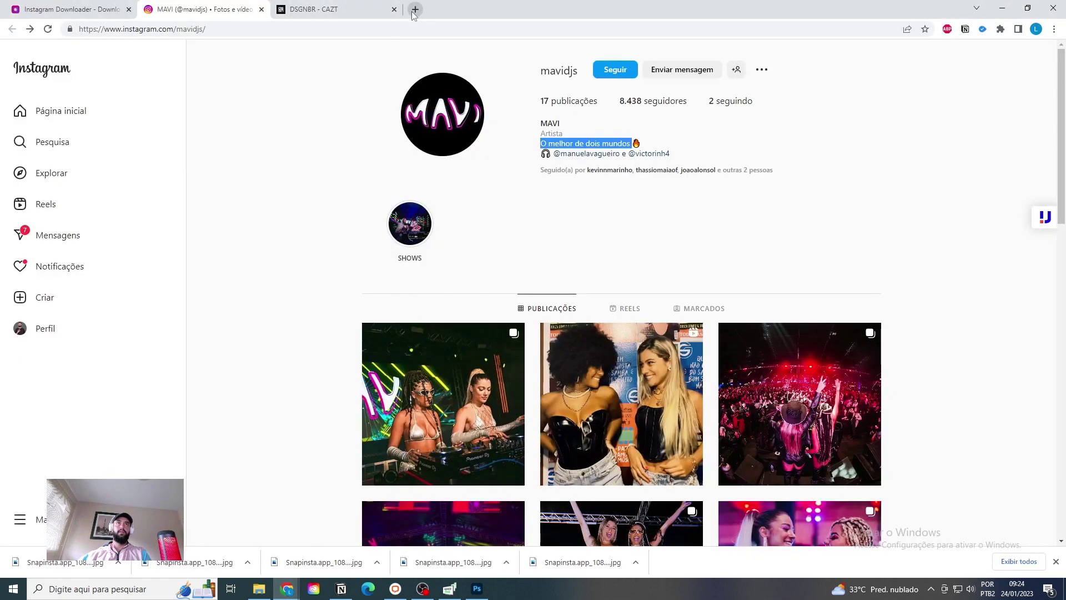
Step: Search Google for 'FIRE EMOJI' and copy a flame emoji image from the previews
type("FIRE EMOJI")
key("Return")
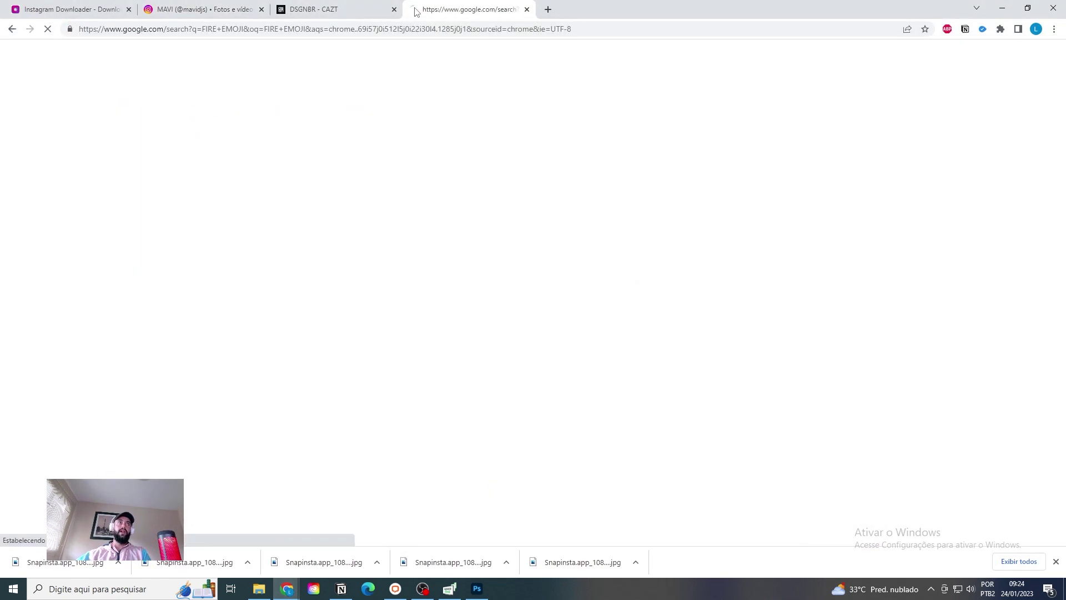
left_click(243, 323)
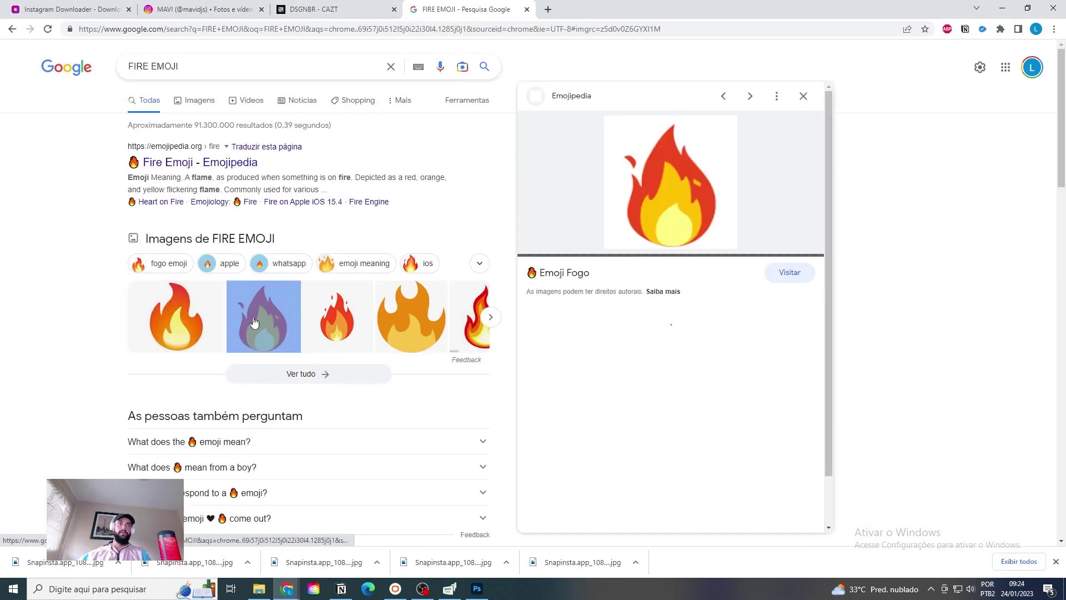
right_click(677, 216)
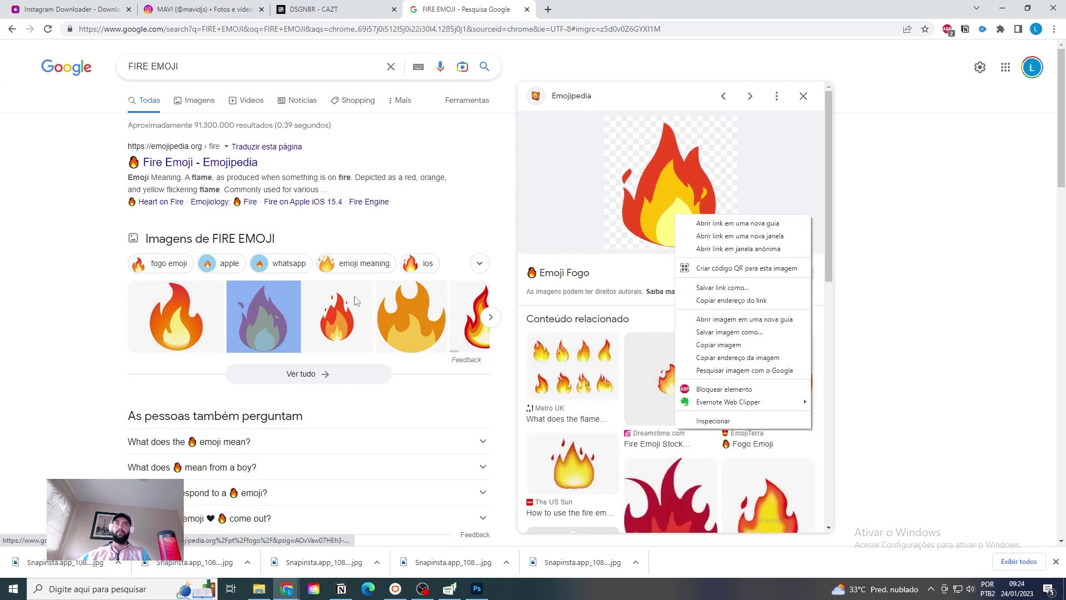
left_click(344, 324)
right_click(689, 276)
left_click(740, 391)
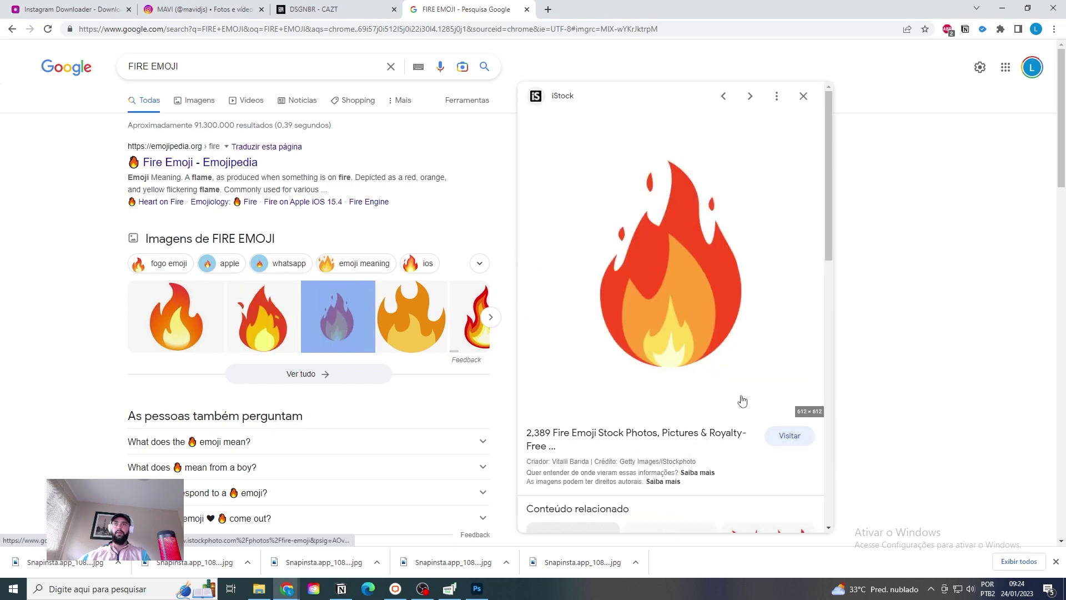
left_click(637, 283)
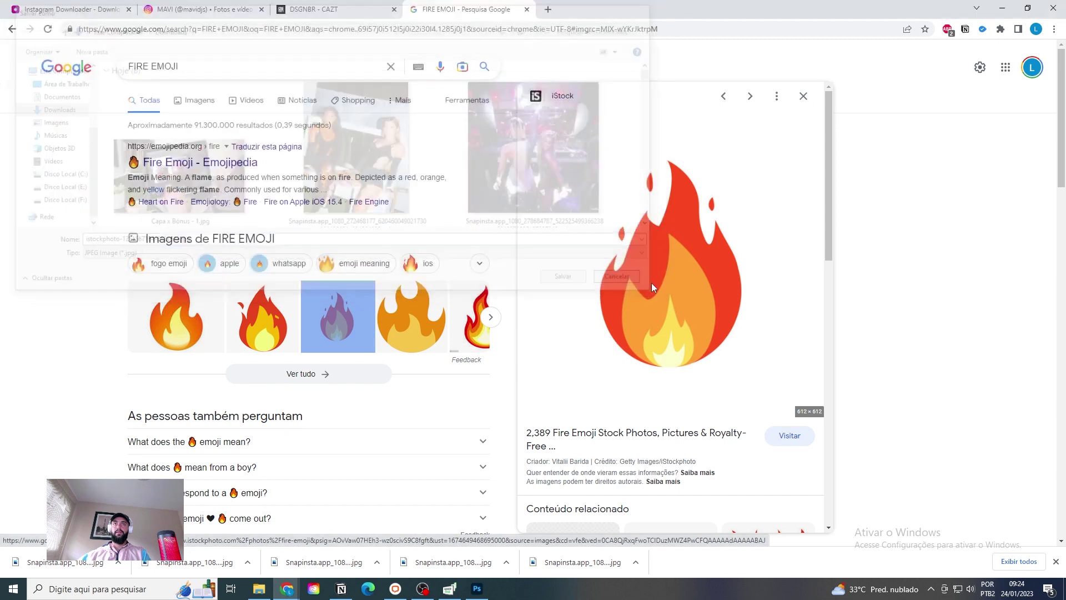
right_click(652, 283)
left_click(705, 415)
left_click(484, 589)
left_click(476, 588)
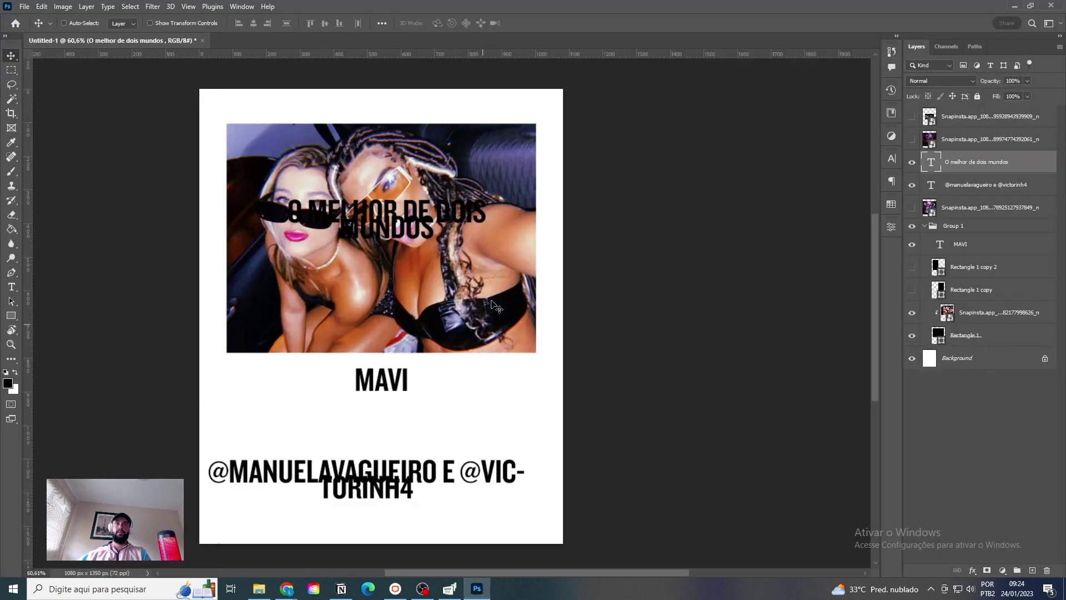
Step: Paste the flame without its white background as a smart object at the photo's right, then hide it
key("ctrl+v")
key("w")
left_click(461, 307)
key("Delete")
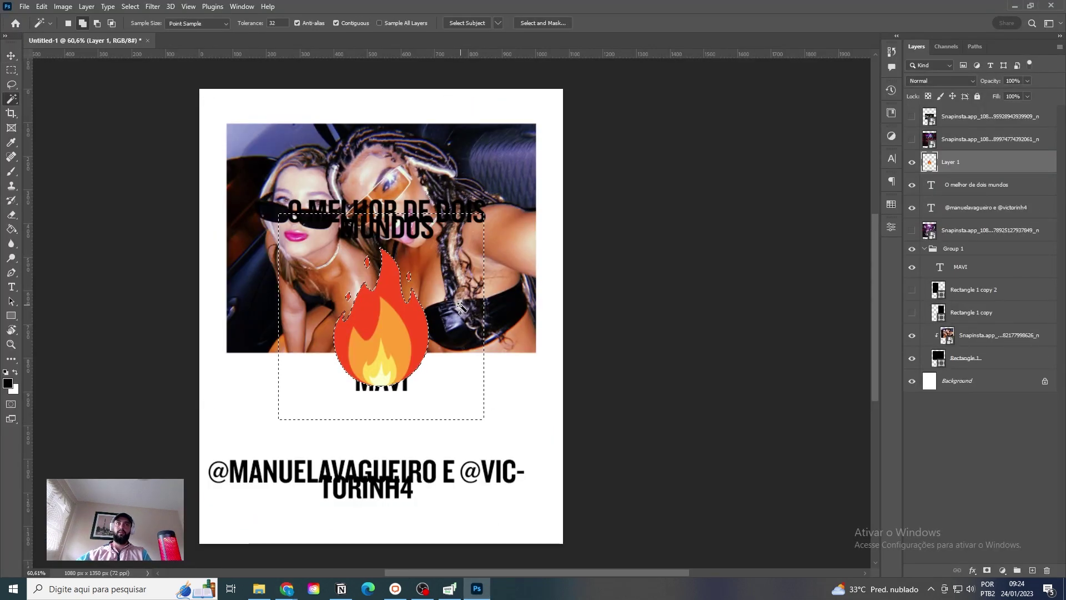
key("ctrl+a")
key("v")
right_click(963, 162)
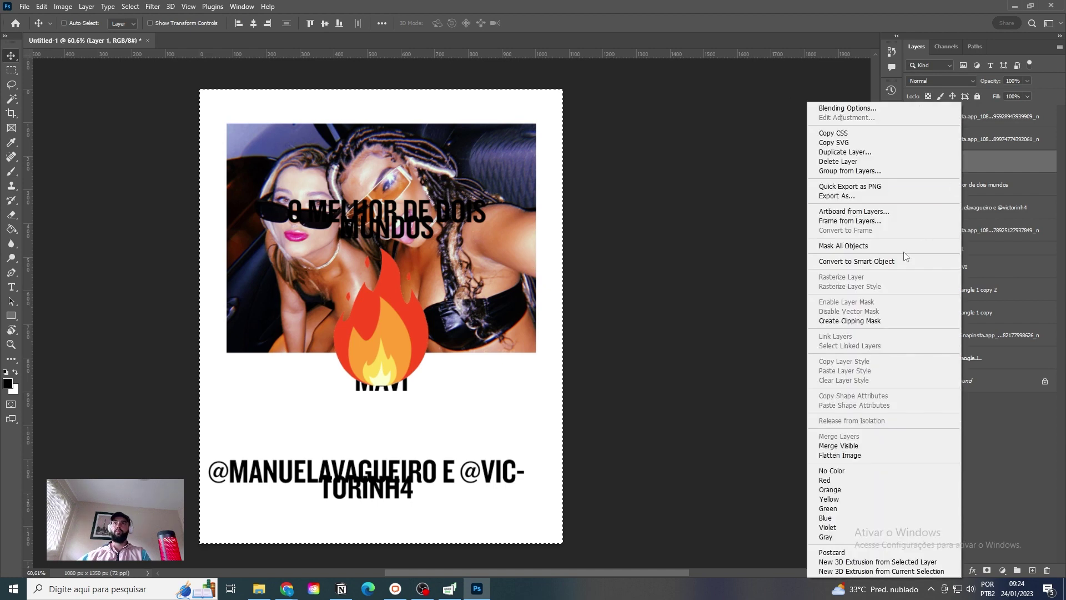
left_click(905, 260)
left_click_drag(383, 349, 497, 327)
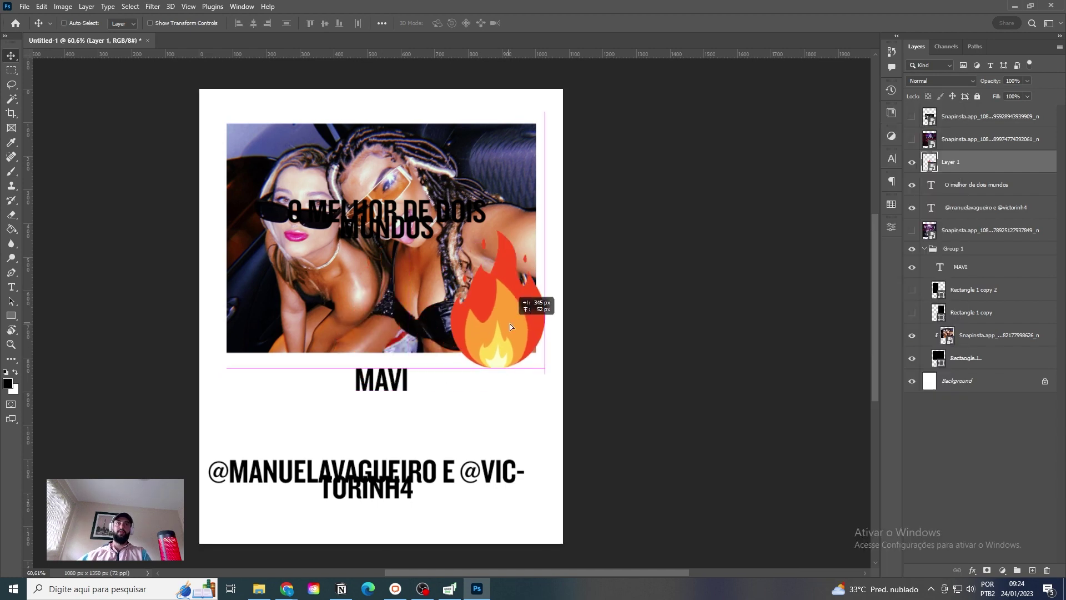
left_click(912, 162)
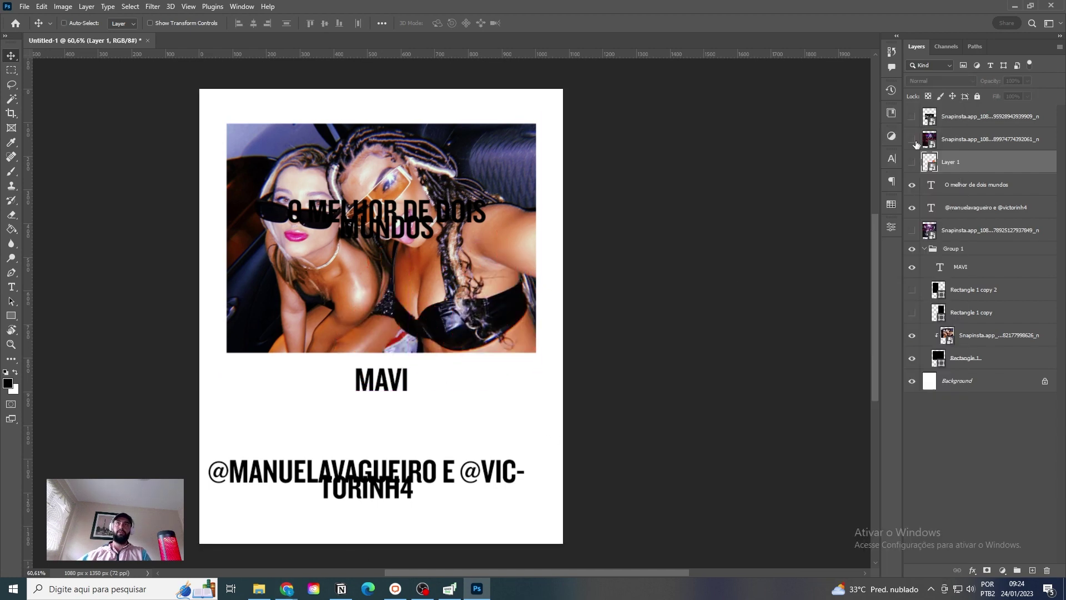
Step: Move the tagline below the photo and hide it, then shift MAVI left under the photo
left_click(428, 222, "ctrl")
left_click_drag(427, 222, 441, 389)
left_click(911, 184)
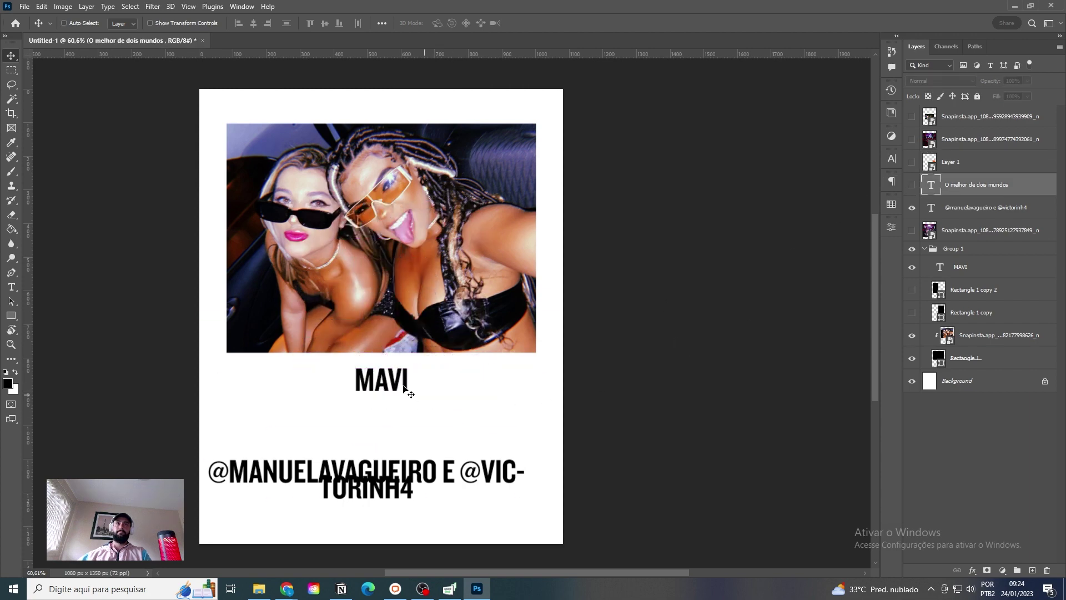
left_click(400, 392, "ctrl")
left_click_drag(426, 404, 318, 410)
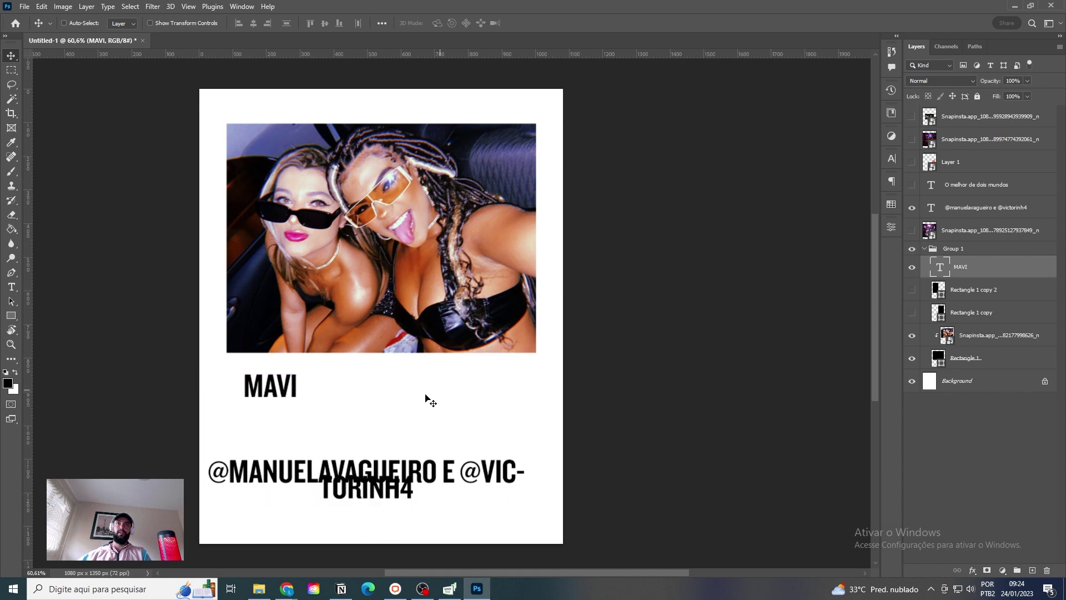
left_click_drag(428, 400, 398, 388)
left_click(287, 589)
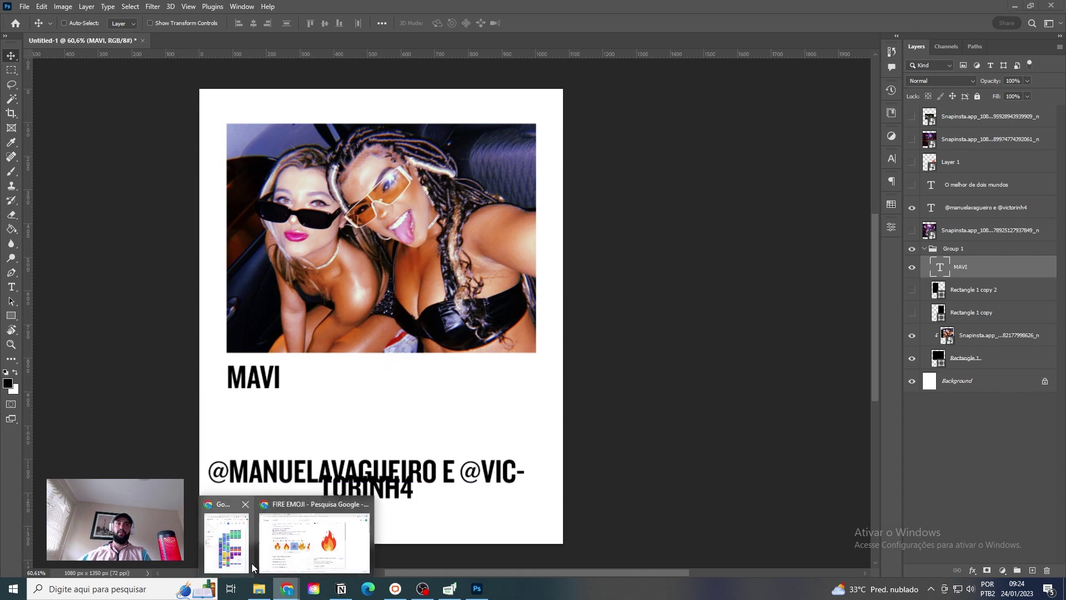
Step: Snip the MAVI profile picture, paste it with Darken blend mode and move it to the top
key("ctrl+2")
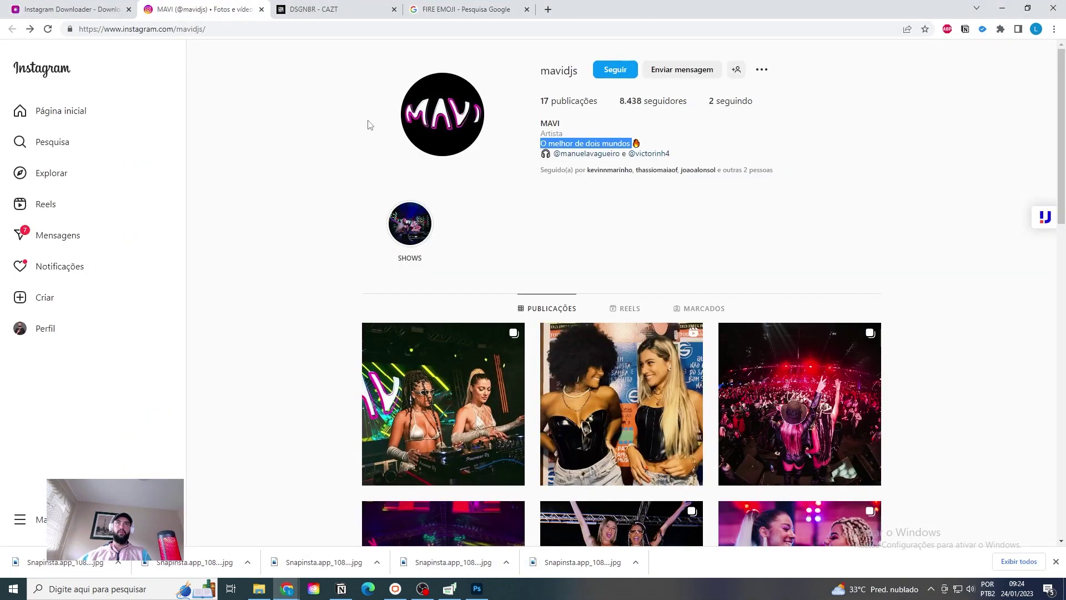
key("super+shift+s")
left_click_drag(395, 63, 498, 171)
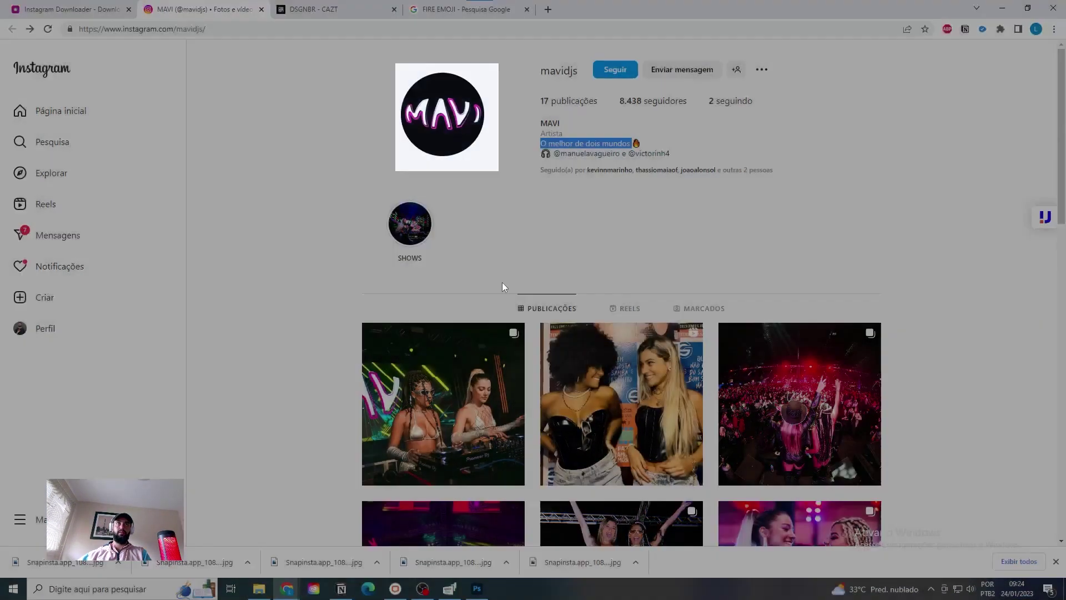
key("alt+Tab")
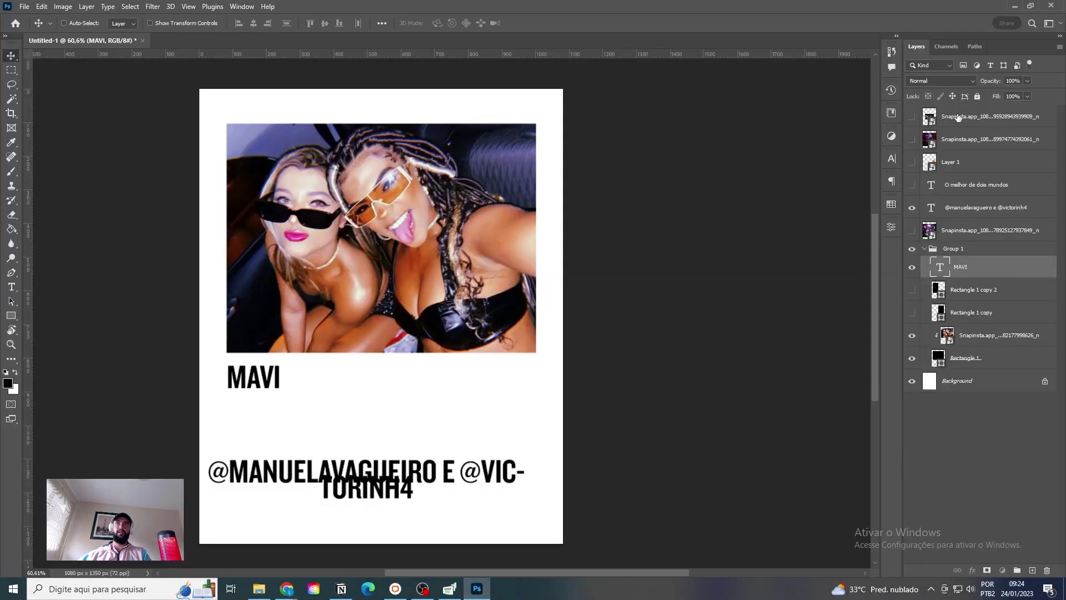
key("ctrl+v")
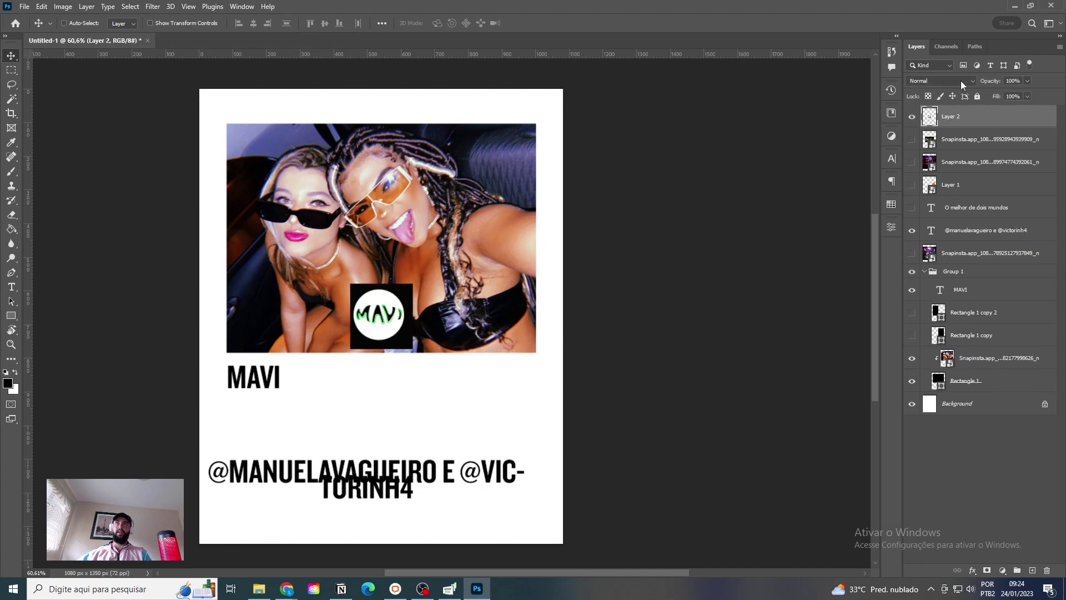
left_click(961, 81)
left_click(930, 114)
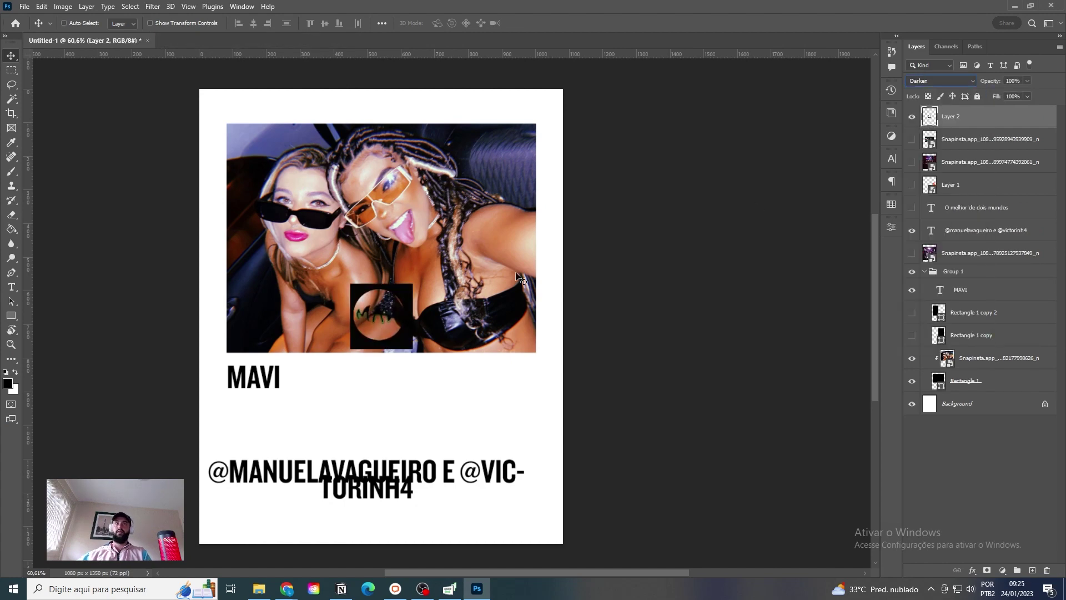
left_click_drag(456, 320, 418, 135)
Step: Delete the logo's black square background and erase the faint circular ring
key("w")
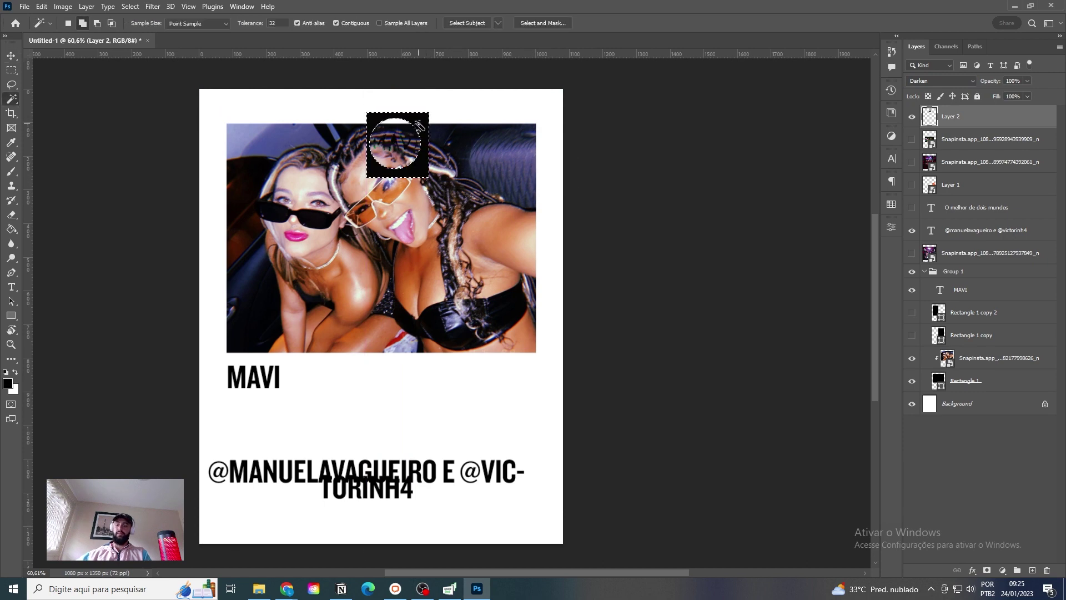
key("Delete")
key("ctrl+d")
key("v")
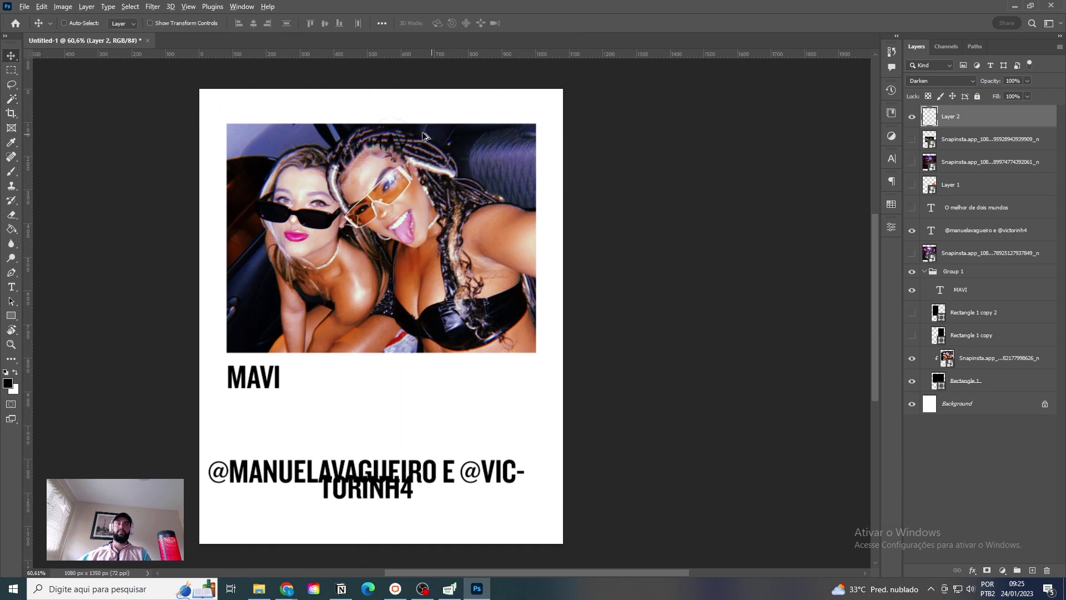
scroll(425, 136, "up", 6)
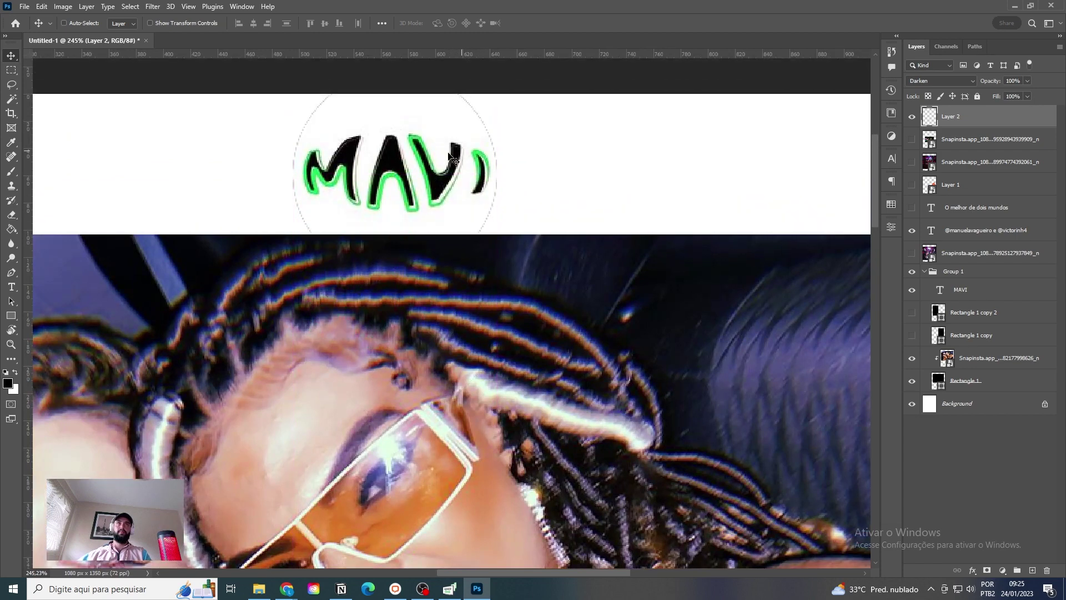
key("e")
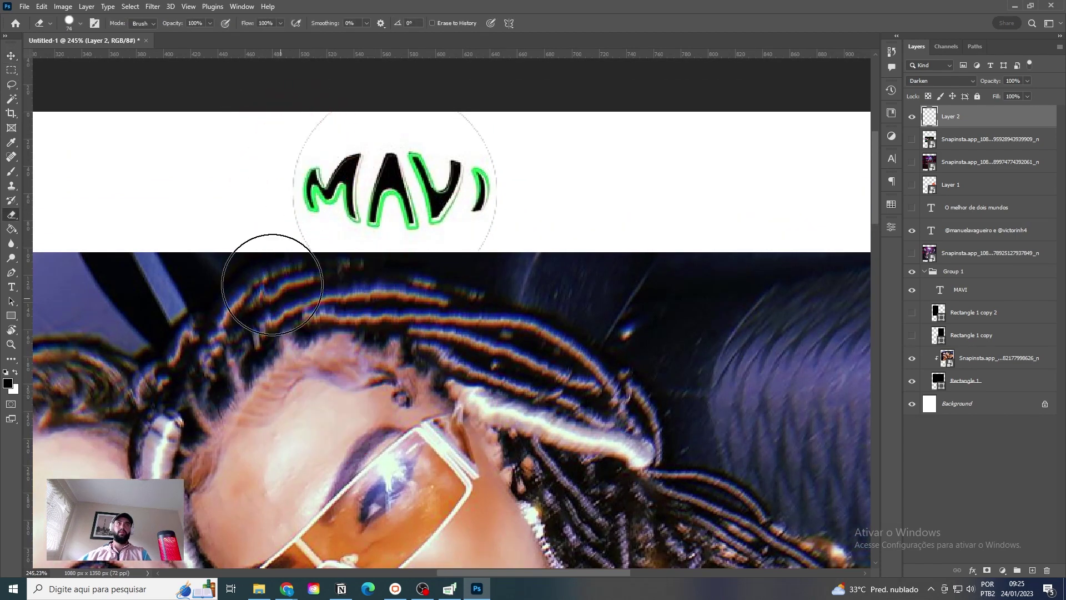
mouse_move(281, 284)
left_mouse_down()
mouse_move(337, 314)
mouse_move(436, 309)
mouse_move(539, 244)
mouse_move(537, 153)
mouse_move(492, 93)
mouse_move(301, 91)
mouse_move(244, 177)
mouse_move(243, 205)
mouse_move(264, 245)
mouse_move(252, 246)
mouse_move(238, 202)
left_mouse_up()
key("v")
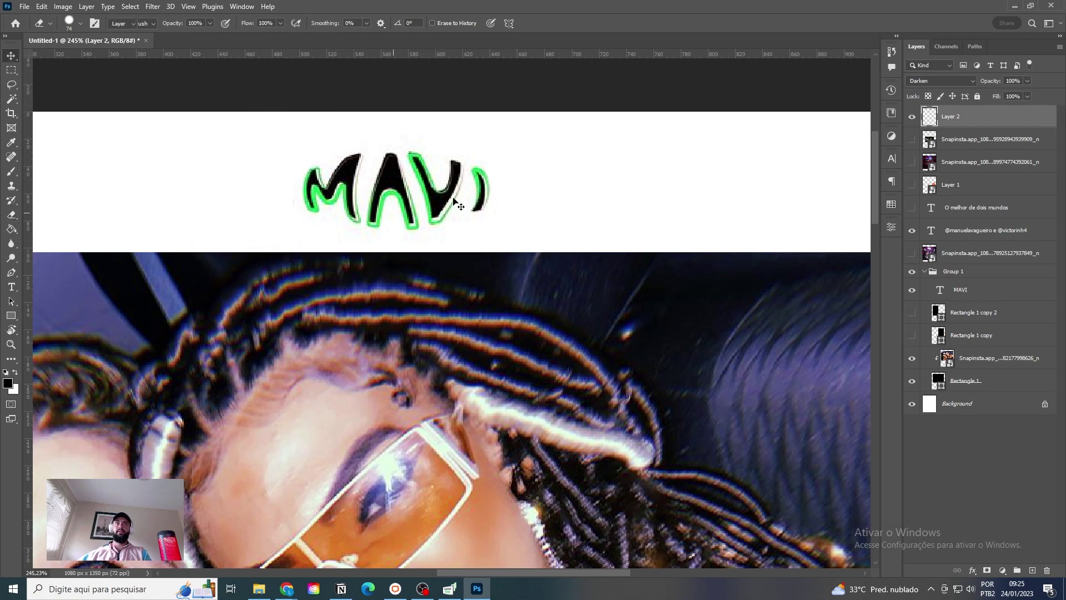
scroll(454, 198, "down", 6)
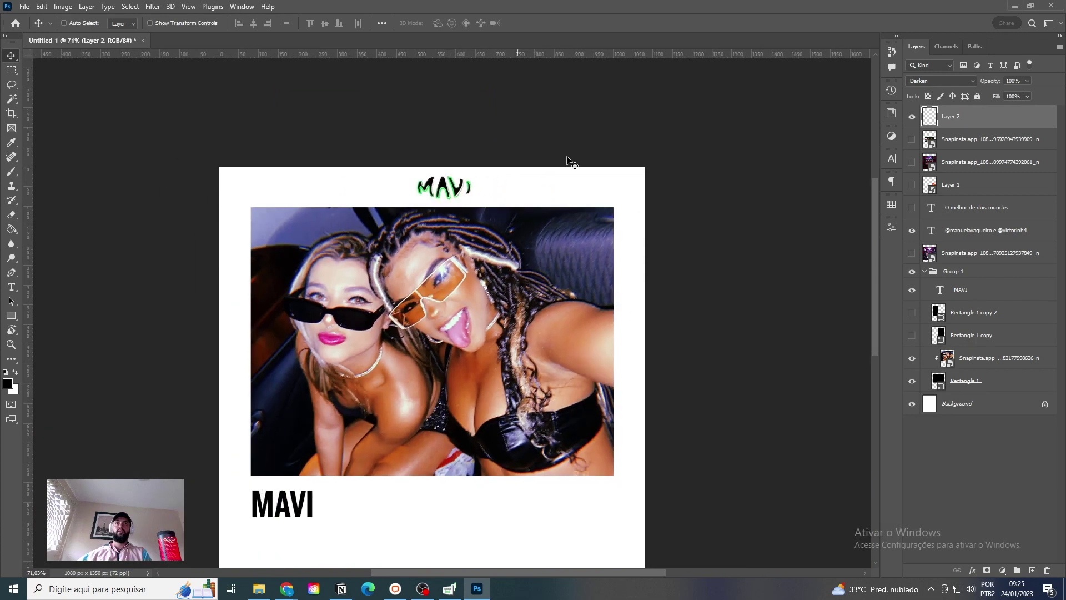
Step: Convert the logo layer to a smart object and shift its hue +180 to magenta
right_click(955, 112)
left_click(885, 259)
key("ctrl+u")
left_click_drag(547, 192, 578, 189)
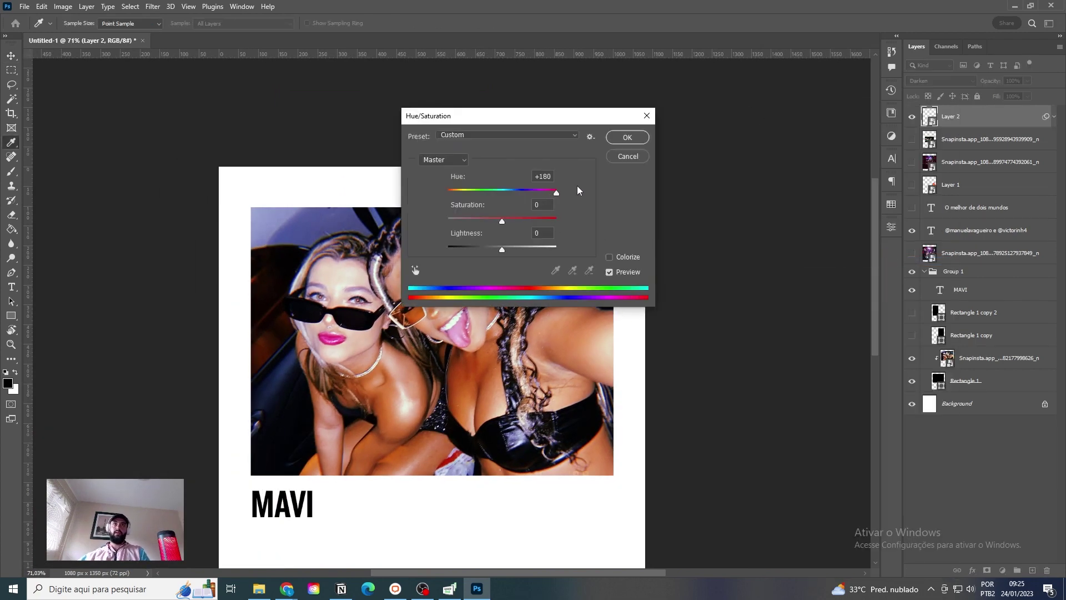
left_click_drag(589, 112, 789, 153)
left_click(825, 175)
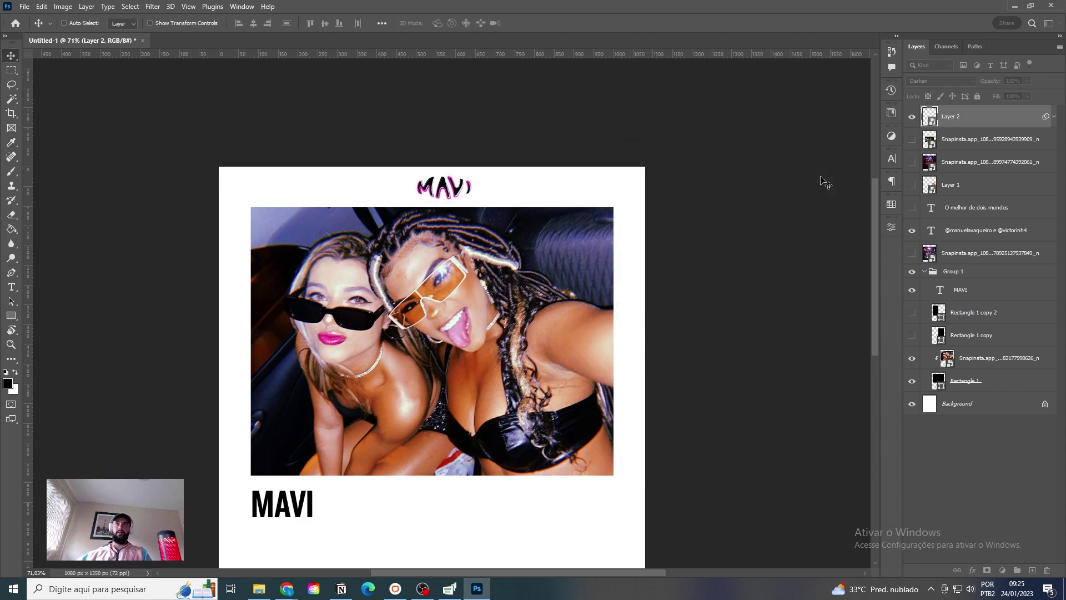
Step: Shrink the logo slightly and add a layer mask to hide leftover ring traces
key("ctrl+t")
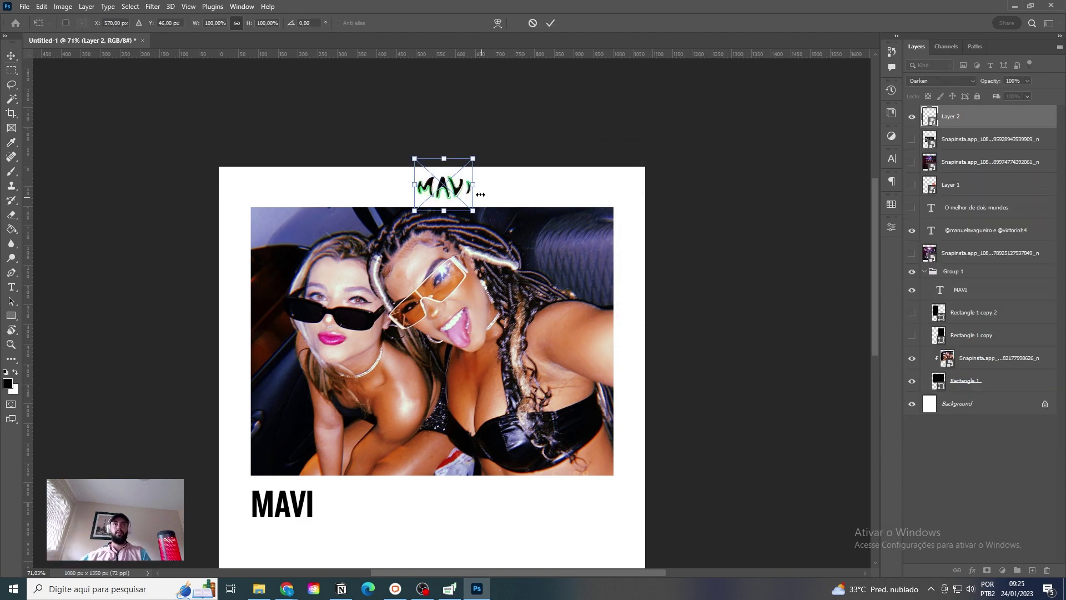
left_click_drag(473, 188, 470, 194)
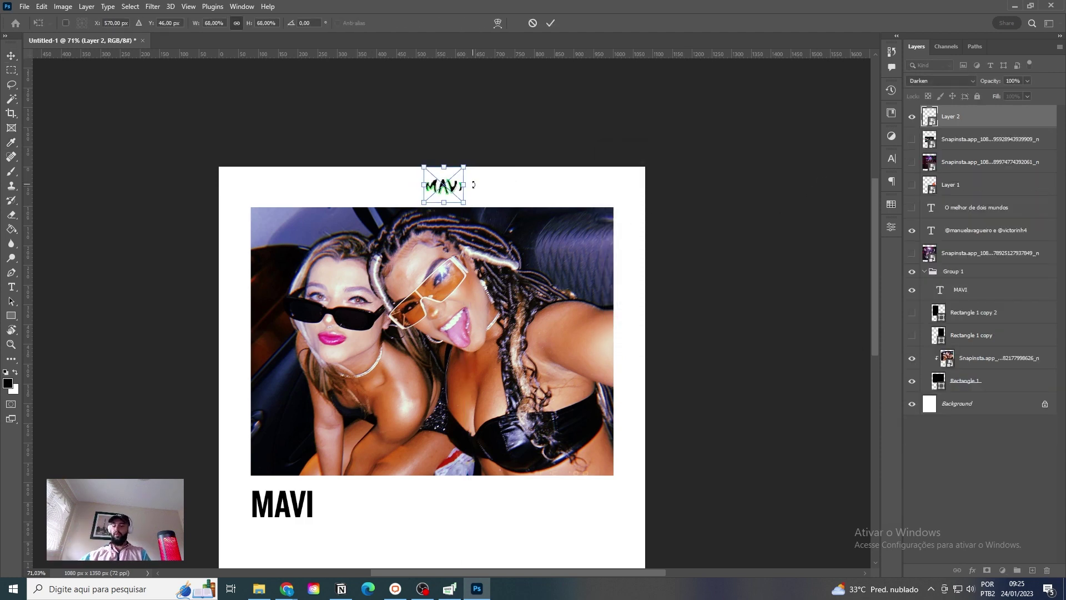
key("Return")
scroll(423, 180, "up", 8)
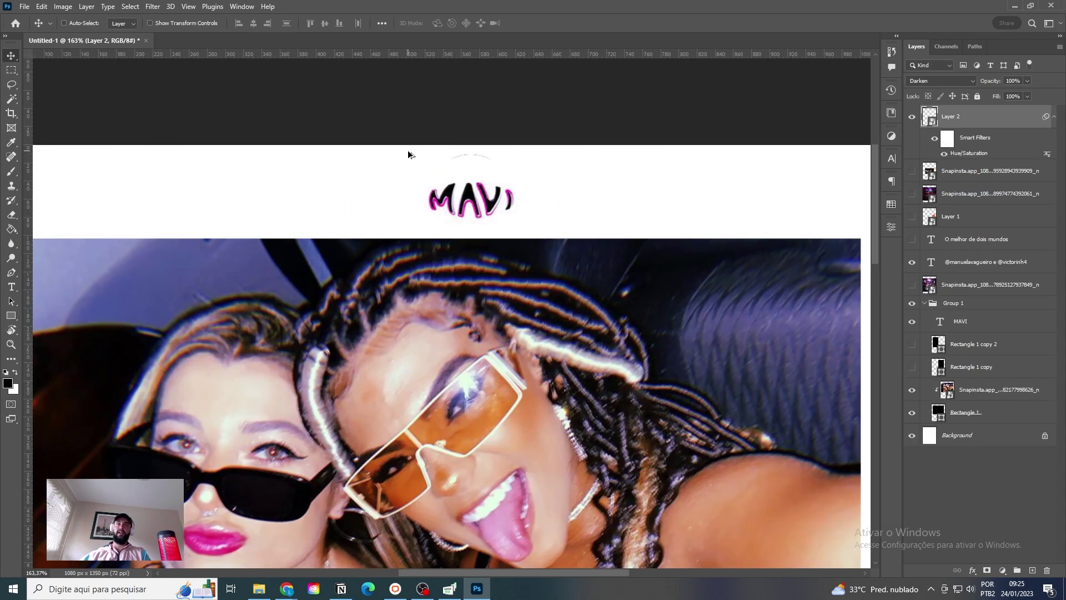
left_click(986, 570)
key("b")
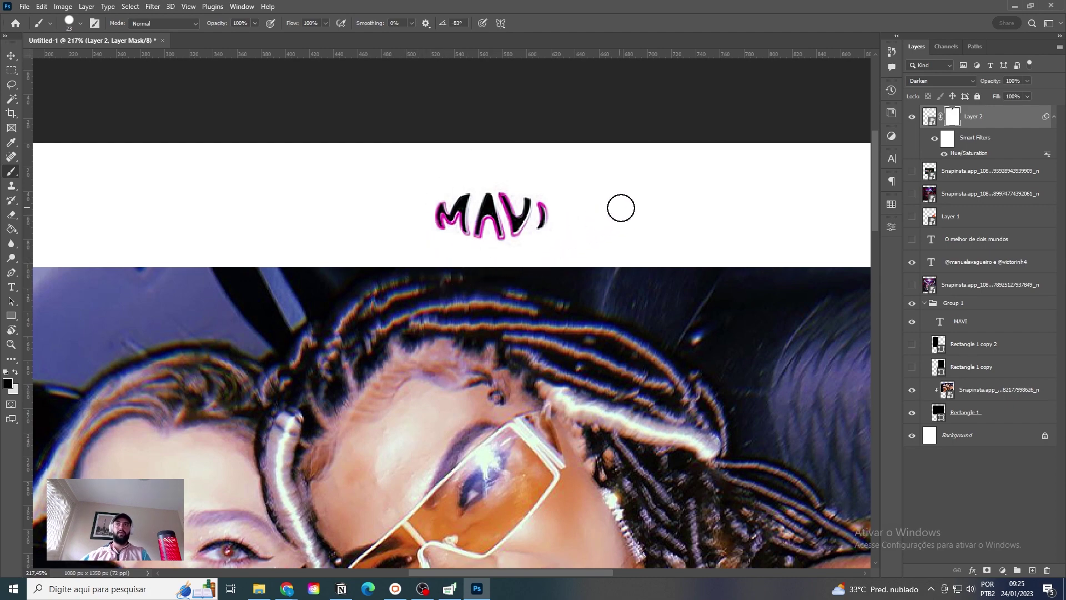
scroll(621, 207, "down", 5)
key("v")
Step: Centre the logo horizontally on the canvas with Align Horizontal Centers
left_click(929, 116)
key("ctrl+a")
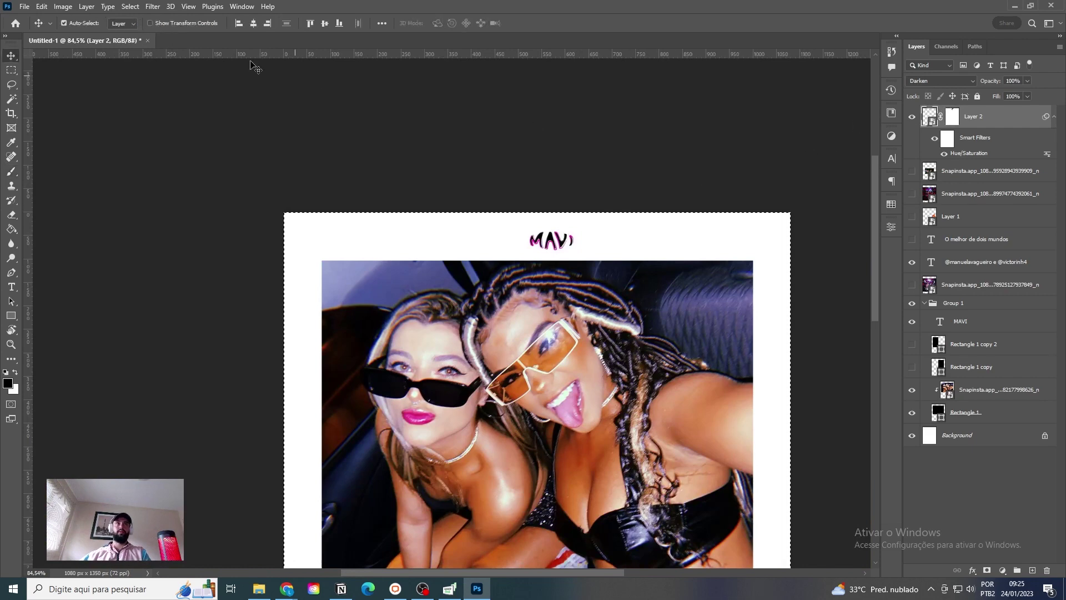
left_click(250, 27)
key("ctrl+d")
left_click_drag(504, 371, 439, 296)
scroll(440, 295, "down", 3)
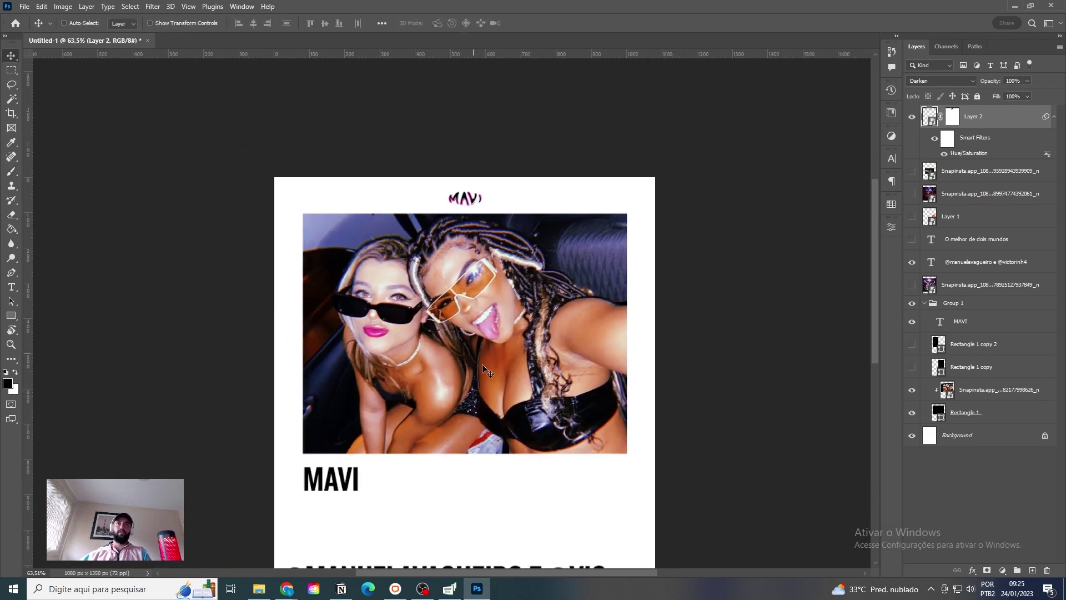
left_click_drag(488, 364, 486, 302)
Step: Try darkening the logo to black with Hue/Saturation, then cancel to keep it magenta
key("ctrl+u")
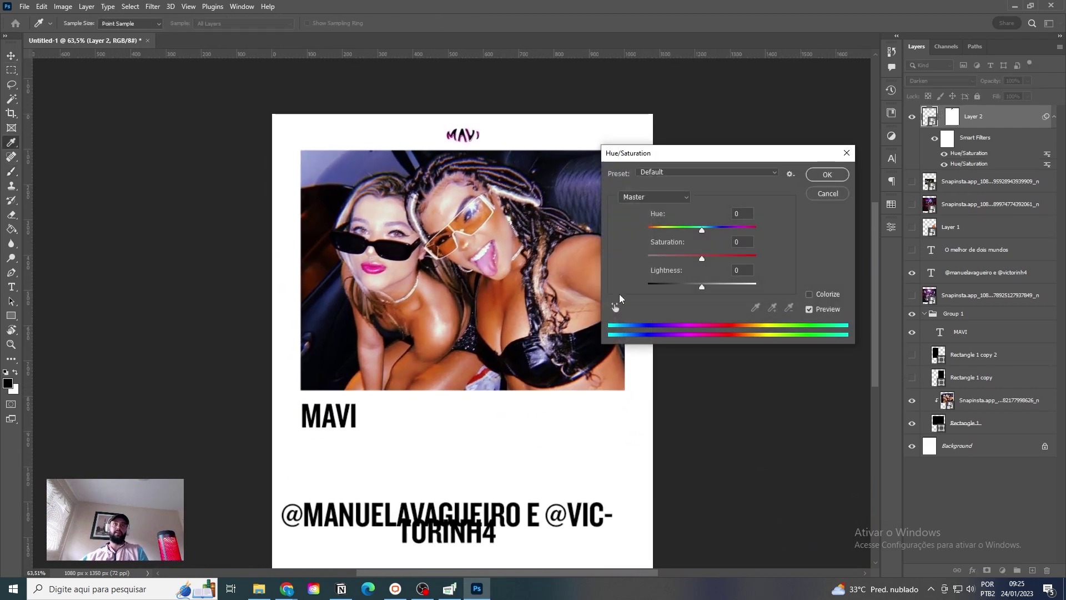
left_click_drag(649, 285, 627, 282)
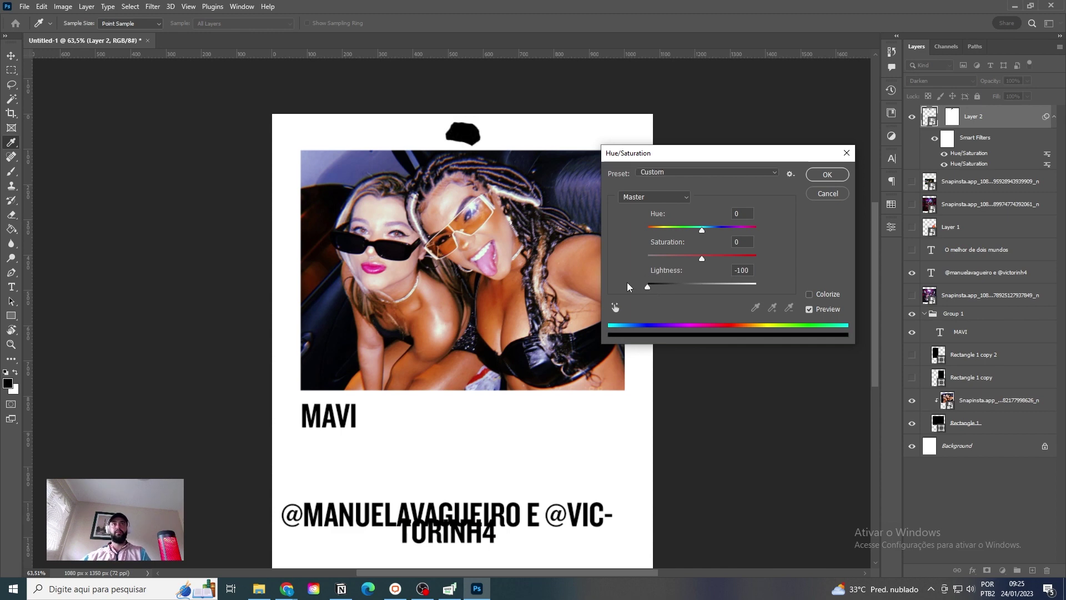
left_click(828, 194)
key("v")
scroll(521, 355, "down", 2)
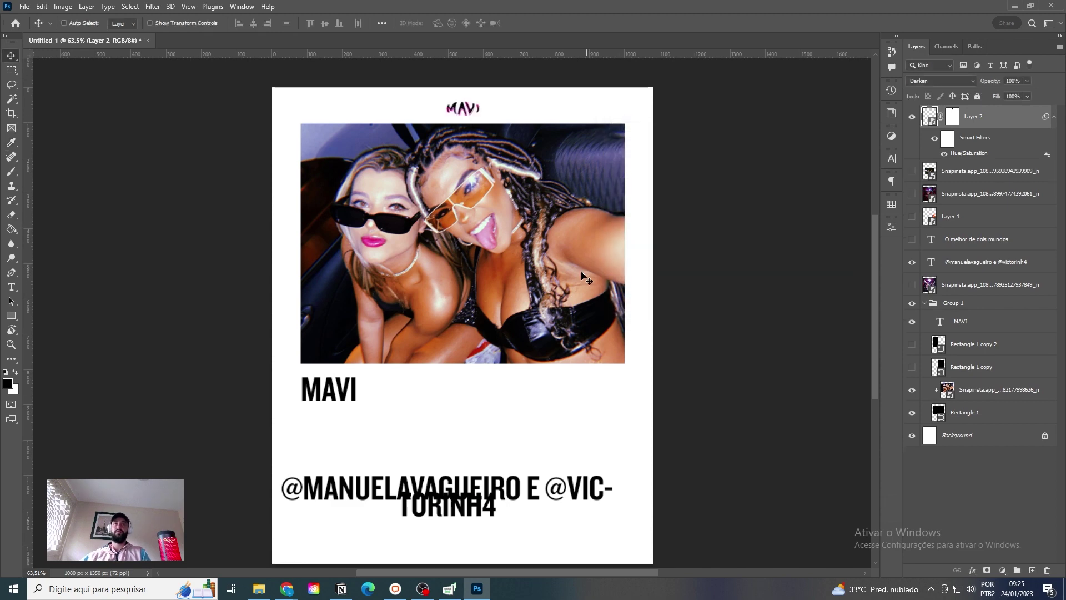
Step: Insert CONTRATE before MAVI so the headline reads 'CONTRATE MAVI'
left_click(356, 360, "ctrl")
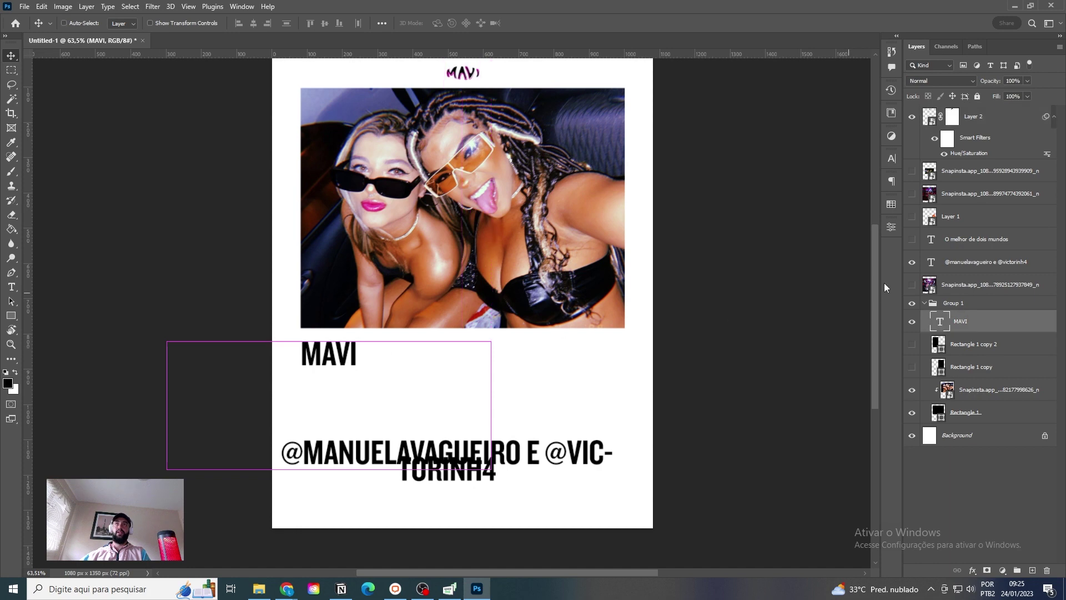
scroll(496, 295, "up", 1)
scroll(496, 295, "up", 1)
key("t")
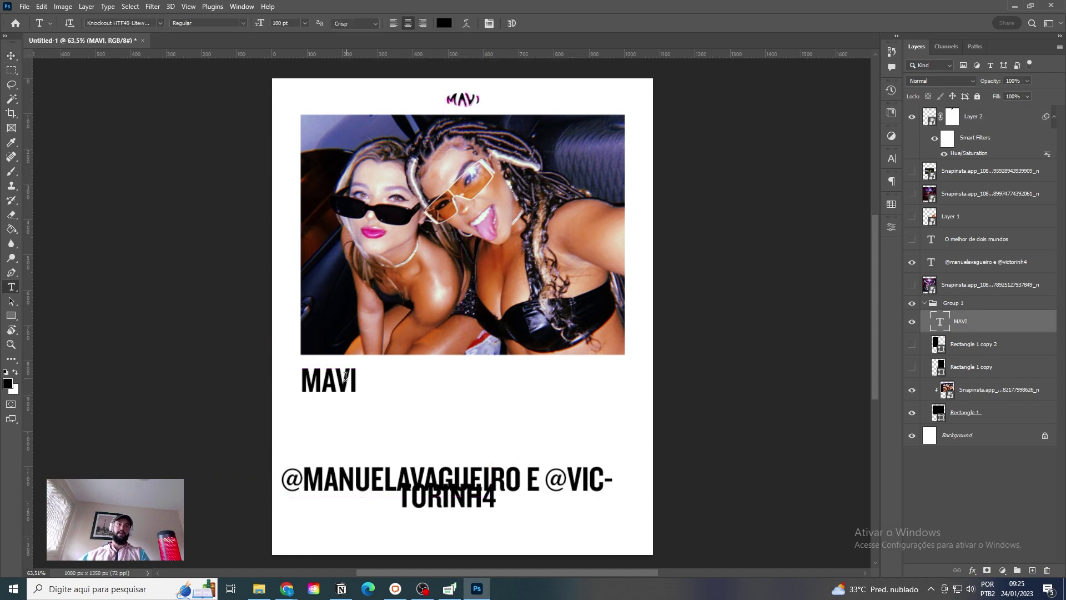
left_click(349, 374)
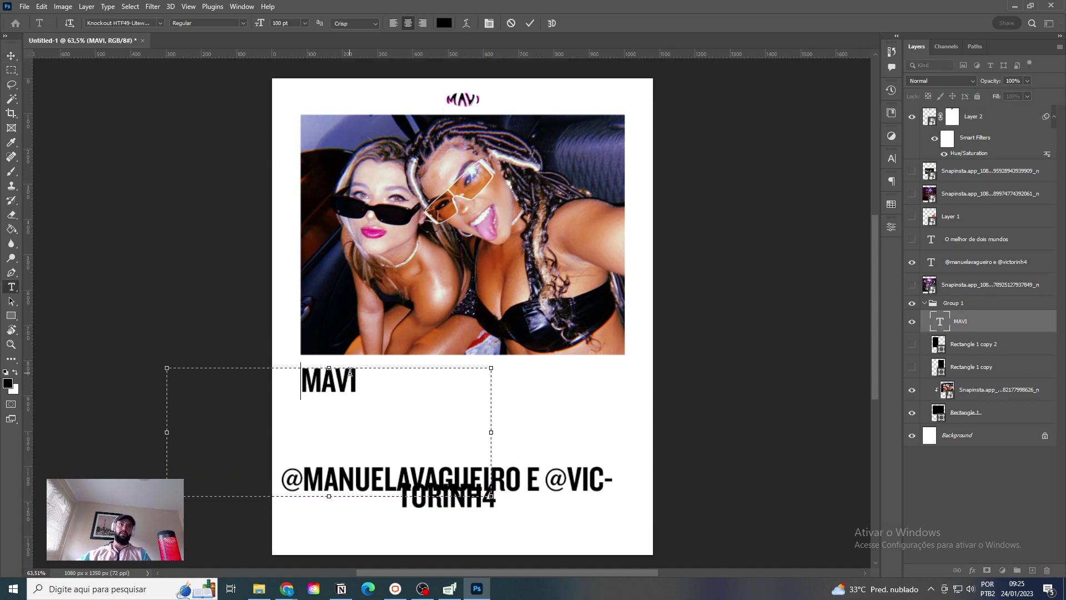
type("C")
type("ONTRET")
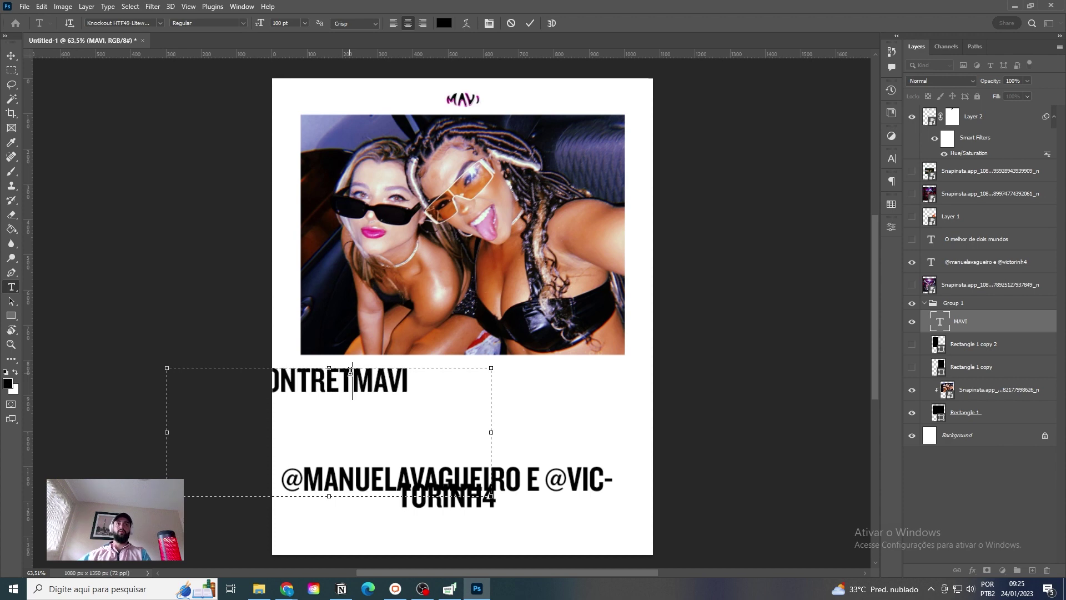
key("BackSpace")
key("BackSpace")
type("ATE")
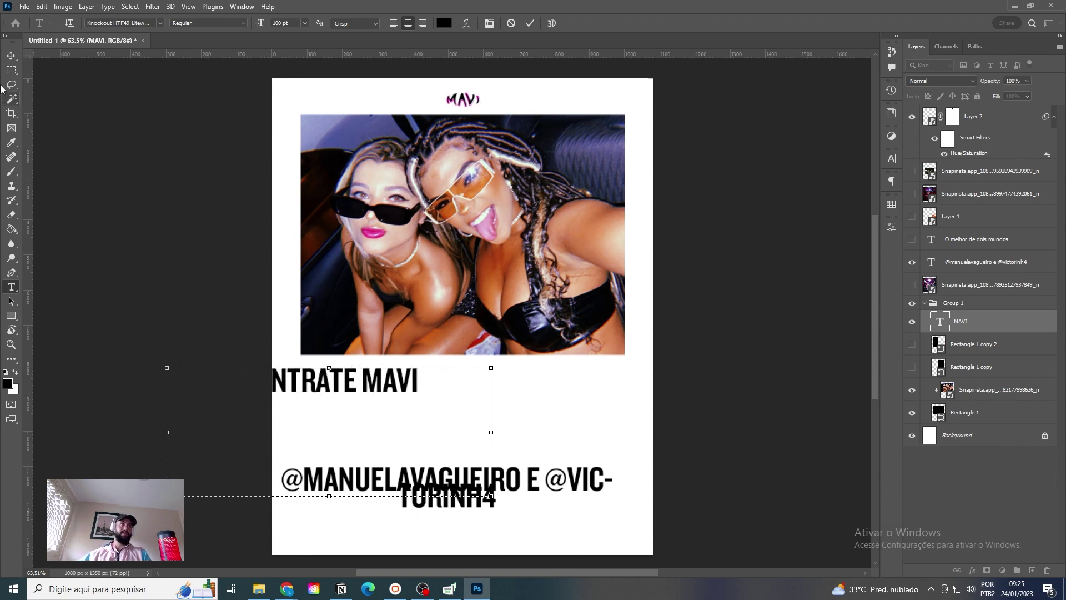
left_click(11, 55)
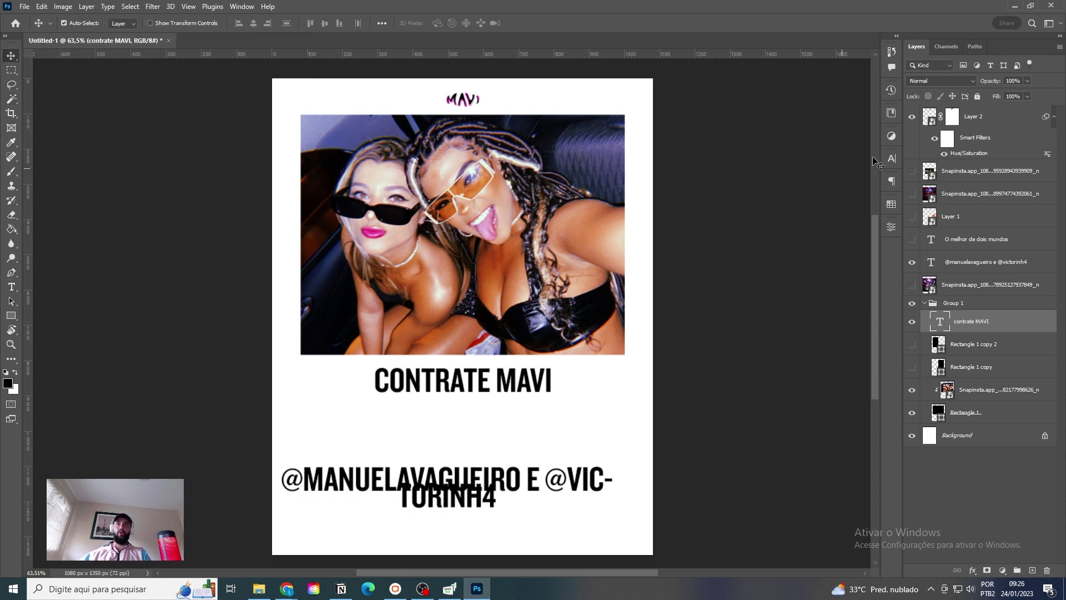
Step: Open the Character panel's font list for the headline
left_click(891, 158)
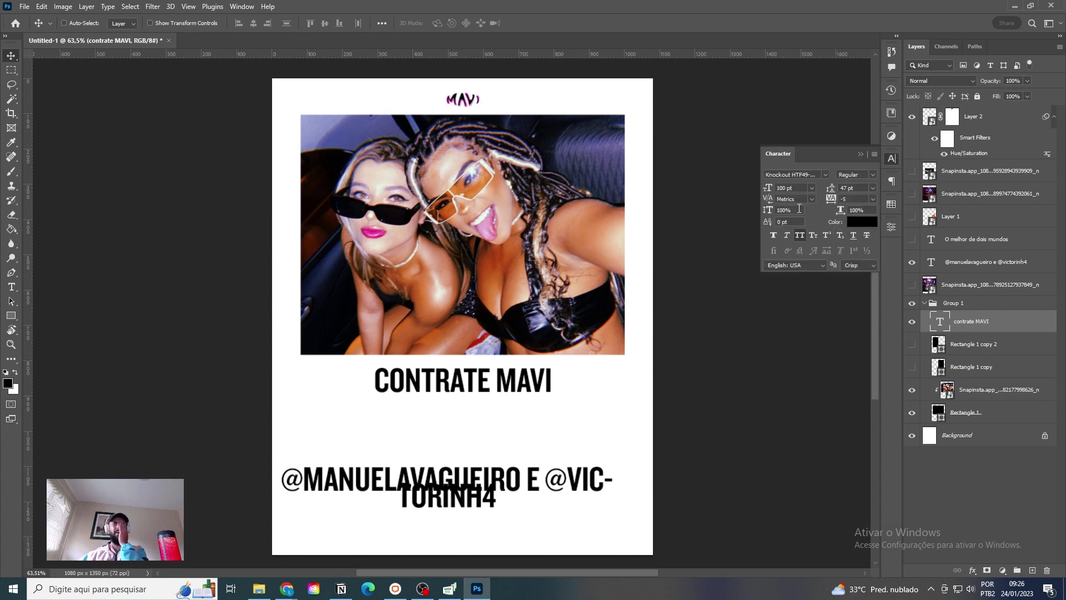
left_click(826, 175)
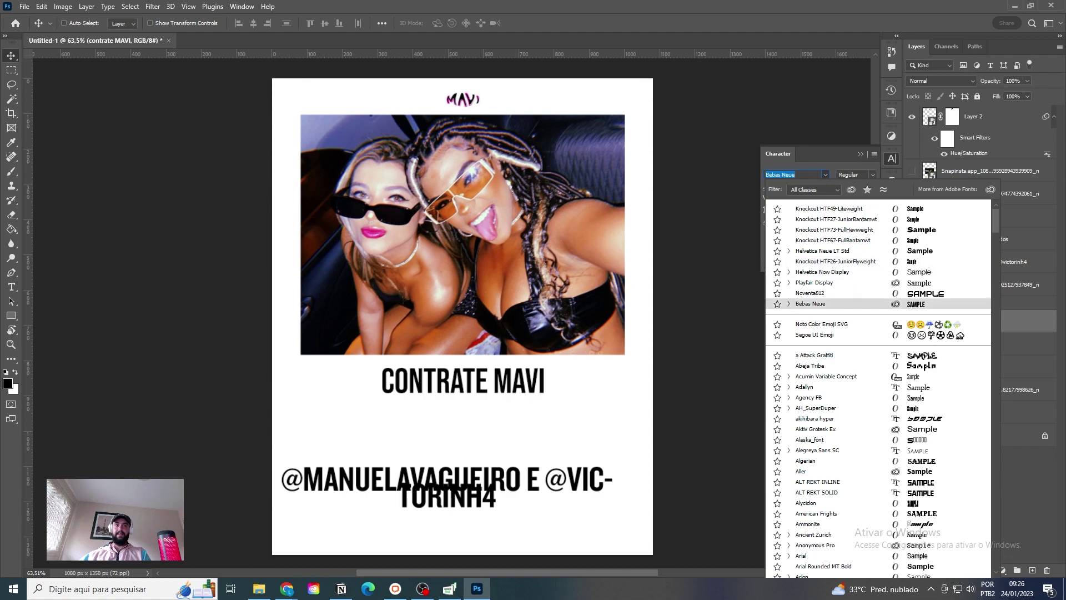
left_click(286, 589)
Step: Scroll up and down through the MAVI profile's post grid for design reference
left_click(280, 542)
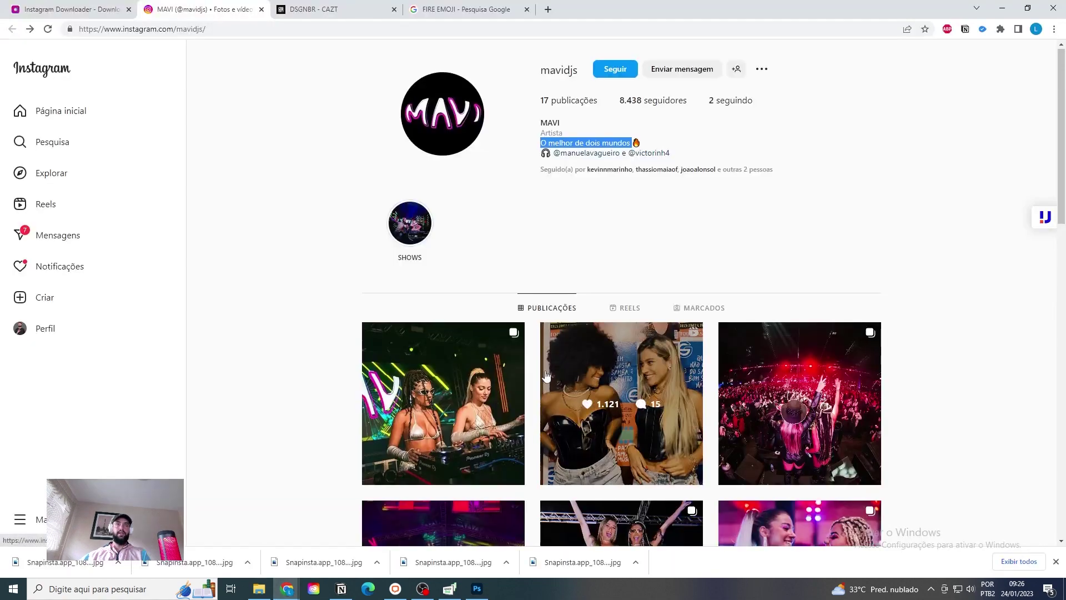
scroll(858, 424, "down", 3)
scroll(964, 409, "up", 2)
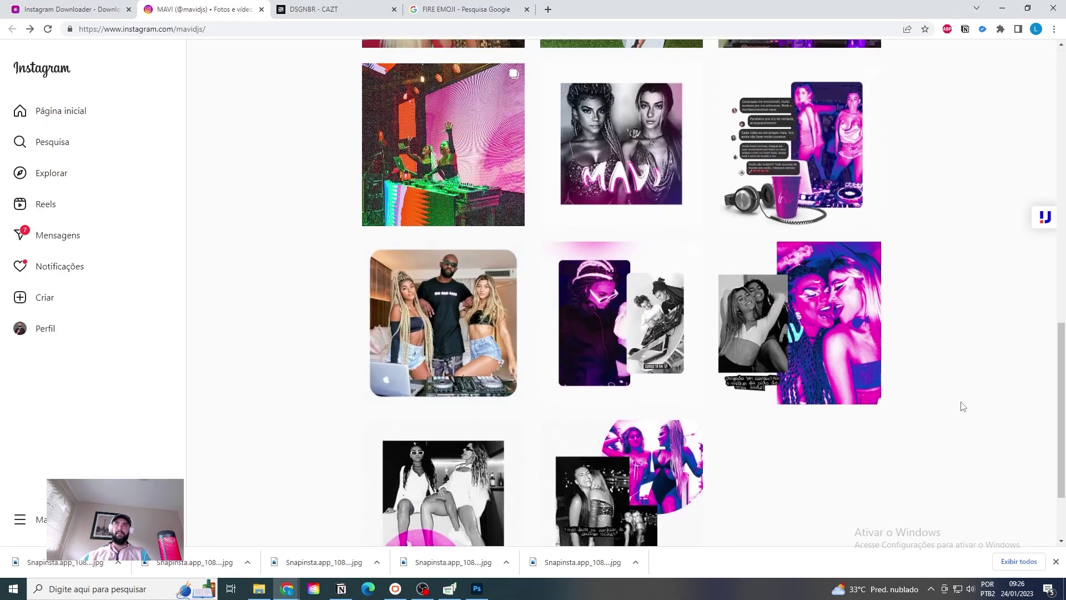
scroll(872, 205, "down", 2)
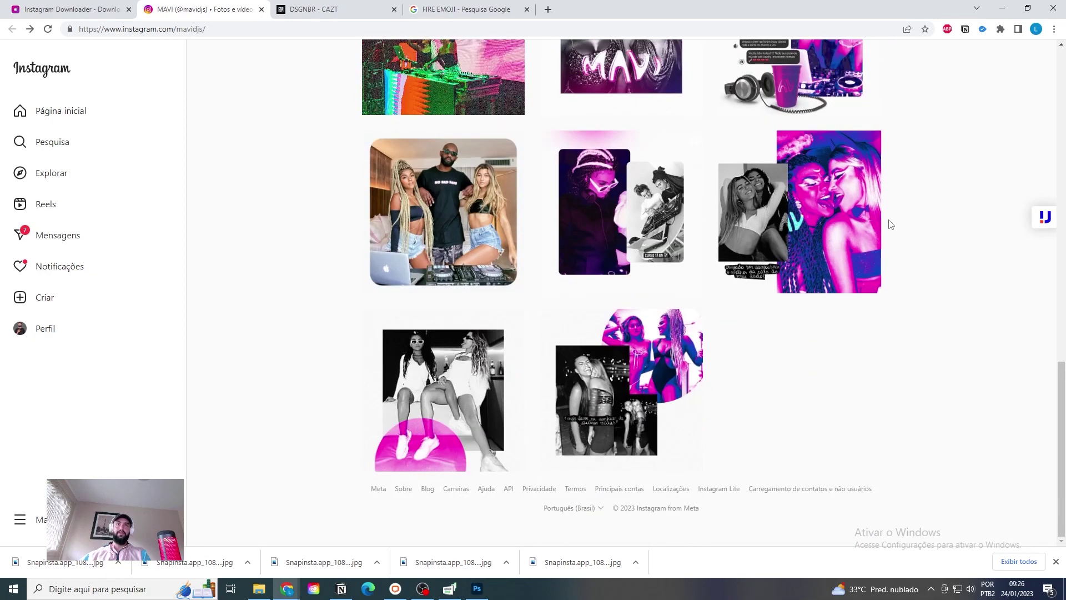
scroll(888, 225, "up", 15)
scroll(456, 472, "down", 6)
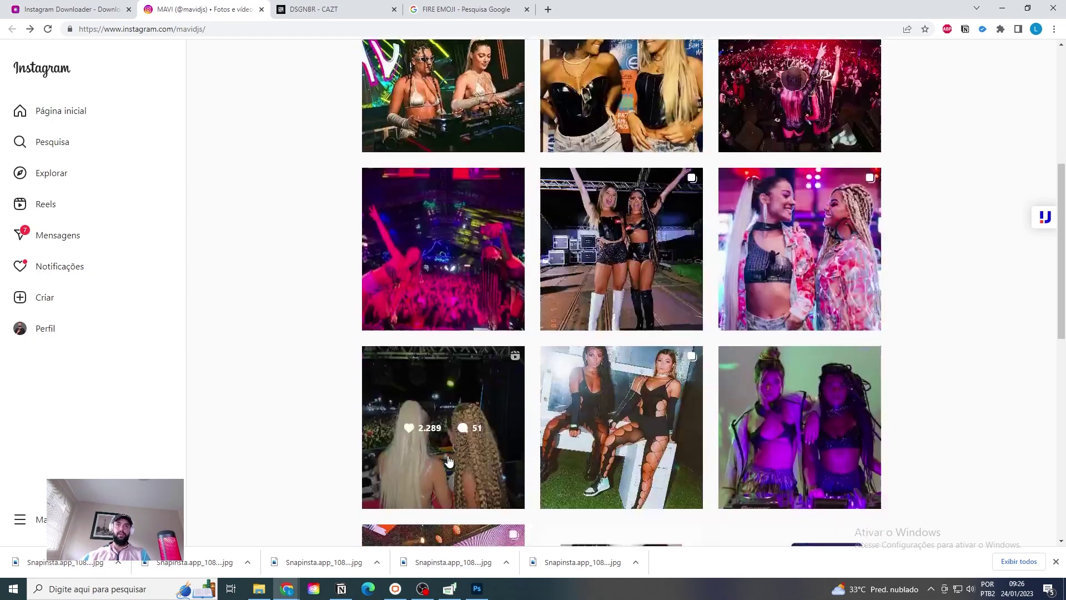
scroll(449, 460, "down", 8)
scroll(587, 444, "up", 15)
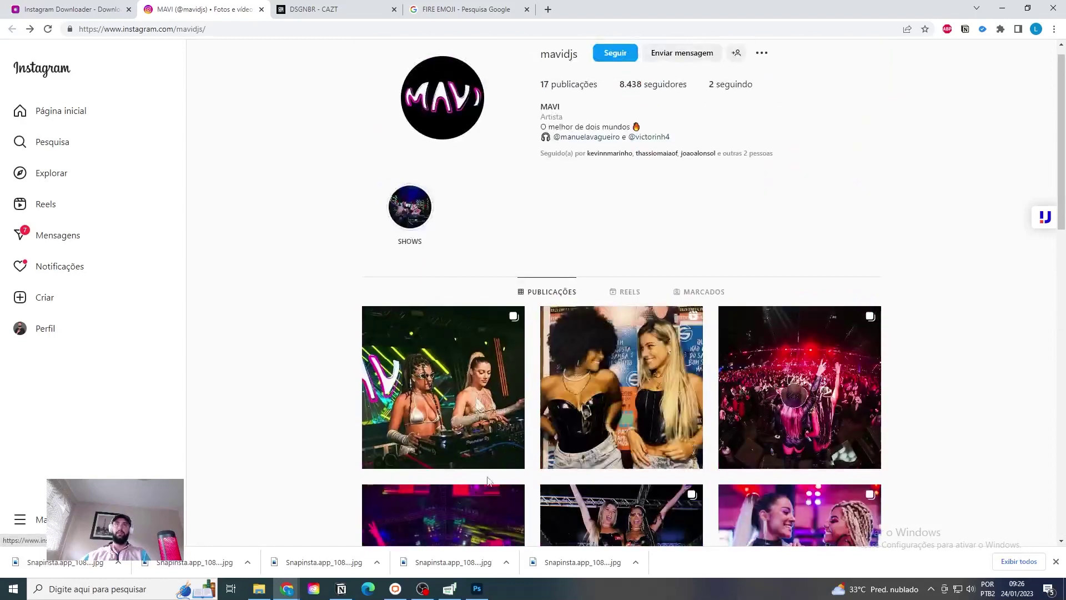
left_click(477, 588)
Step: Nudge the CONTRATE MAVI headline down and set it in Knockout HTF67-FullBantamwt
right_click(477, 588)
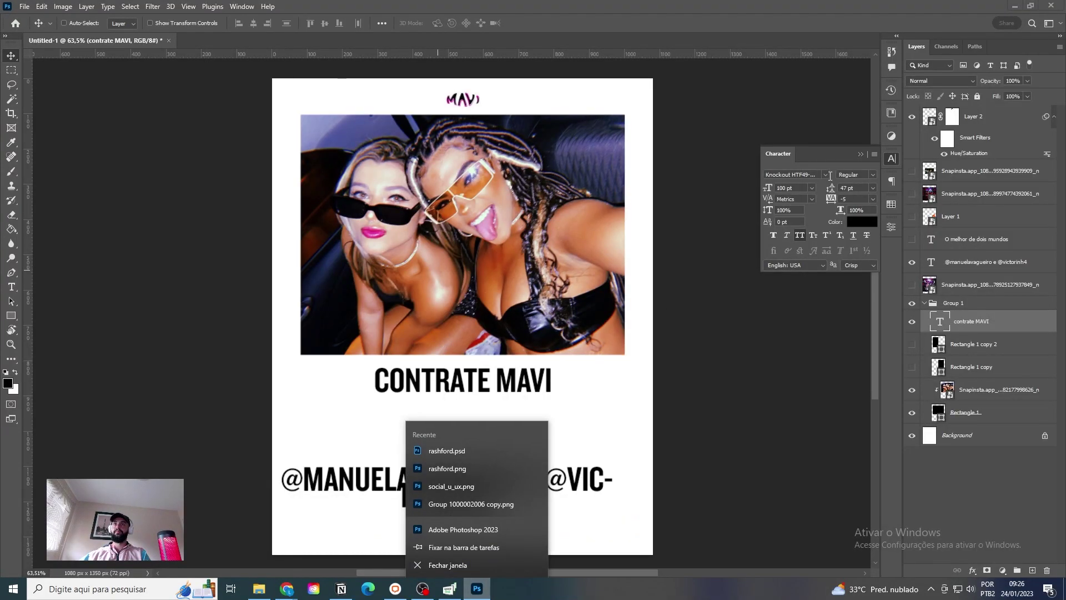
left_click(571, 388)
left_click_drag(554, 385, 536, 379)
key("ctrl+z")
left_click_drag(616, 301, 616, 324)
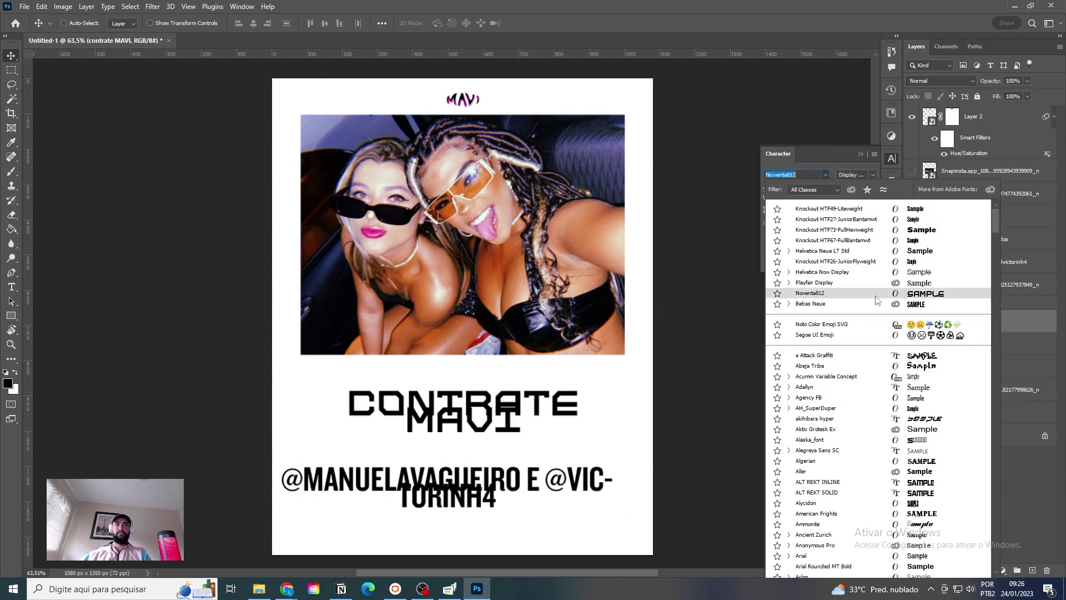
left_click(877, 239)
Step: Enlarge the headline to about 271 pt across the photo's width, then raise the credits line
key("t")
left_click(611, 487)
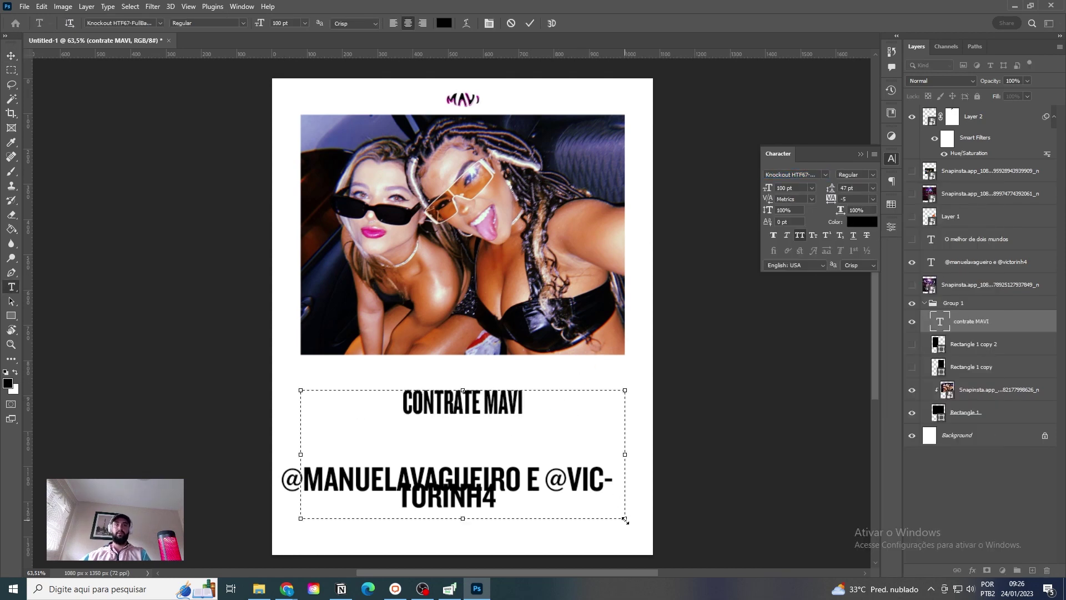
left_click_drag(625, 519, 540, 479)
left_click_drag(472, 460, 623, 404)
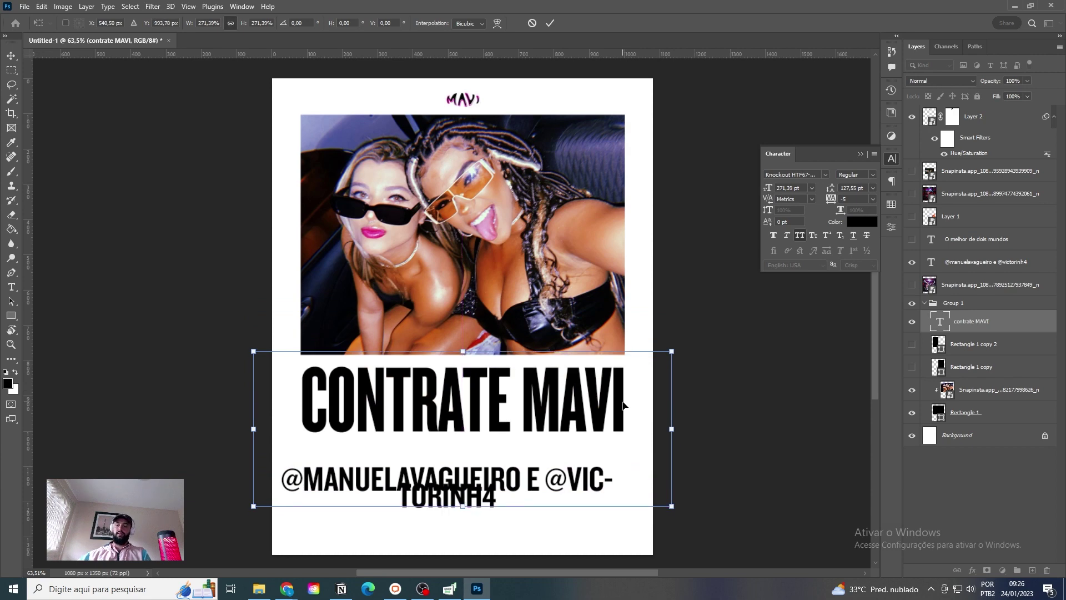
key("Return")
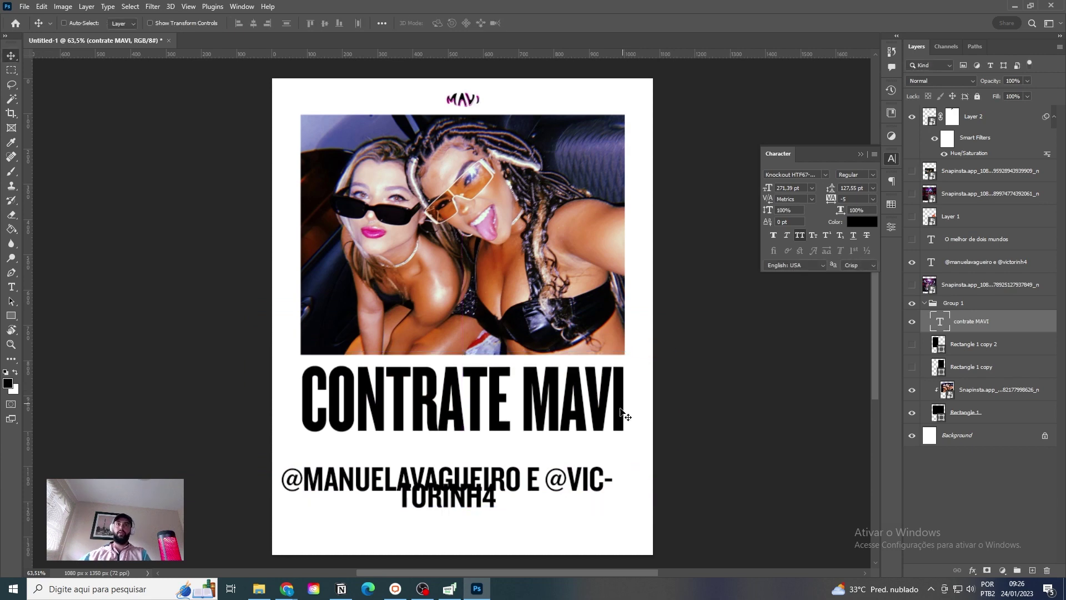
left_click_drag(532, 486, 550, 468)
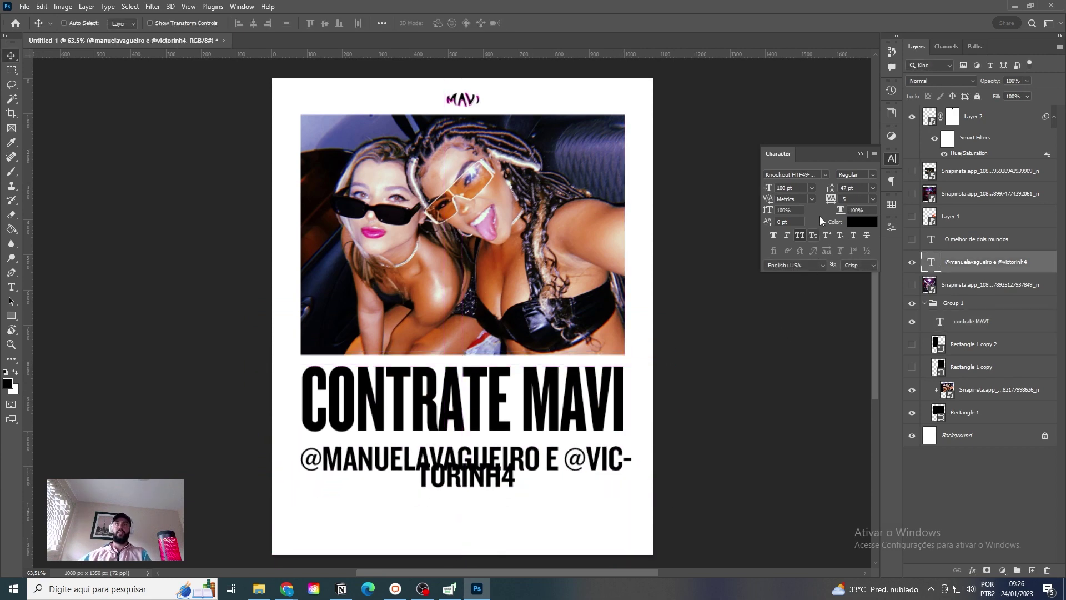
Step: Set the credits line to 48 pt Knockout HTF67-FullBantamwt and shift it under the headline
left_click(812, 189)
left_click(794, 312)
left_click_drag(616, 446, 548, 442)
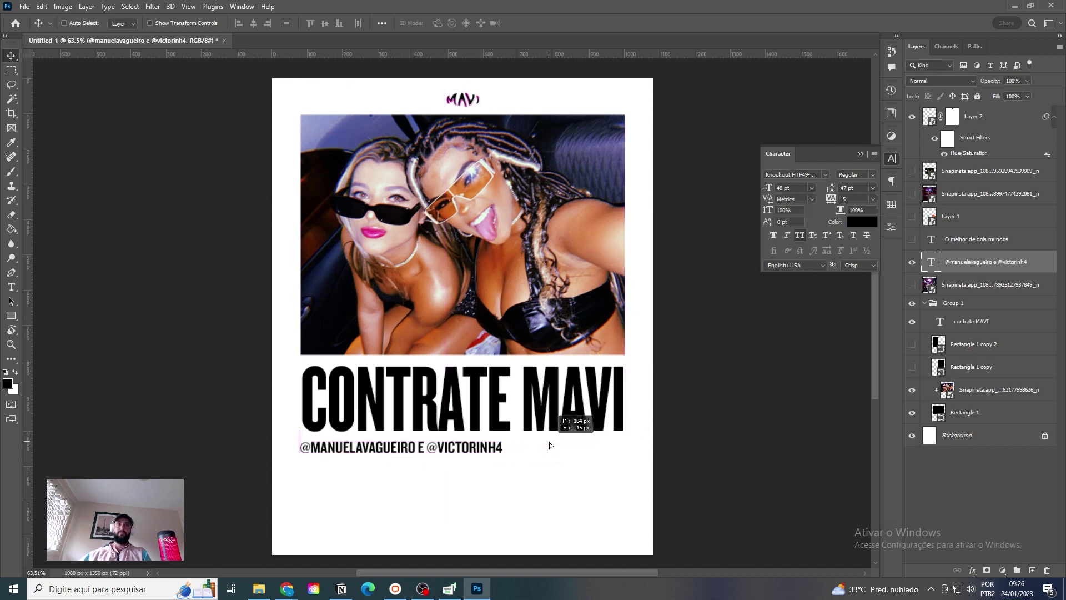
left_click(821, 174)
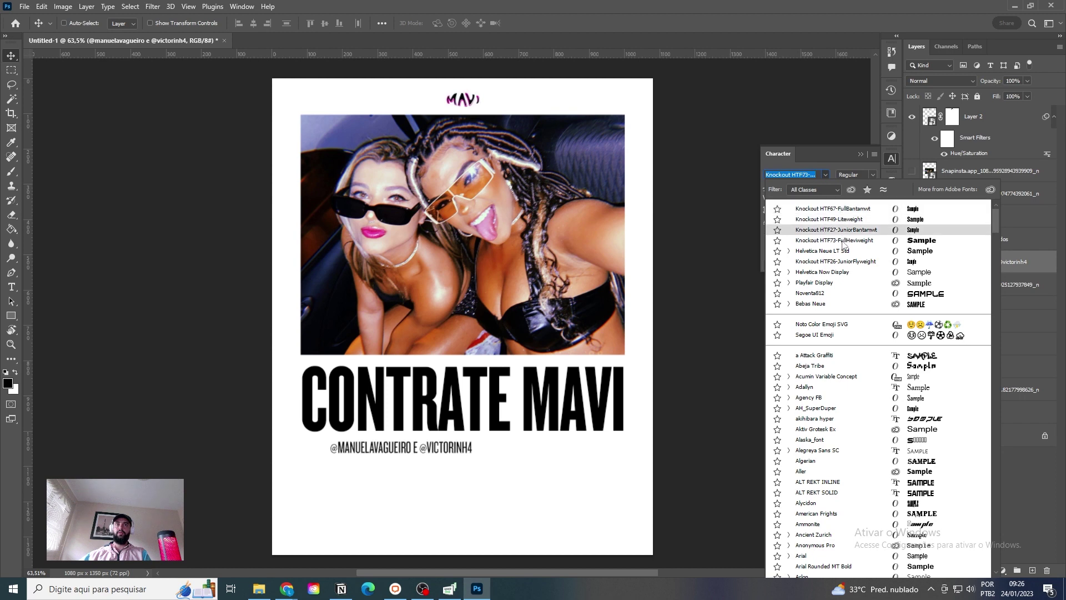
left_click(832, 209)
mouse_move(420, 468)
left_mouse_down()
mouse_move(435, 469)
mouse_move(420, 467)
left_mouse_up()
Step: Left-align the credits line and line it up with the headline's left edge
key("t")
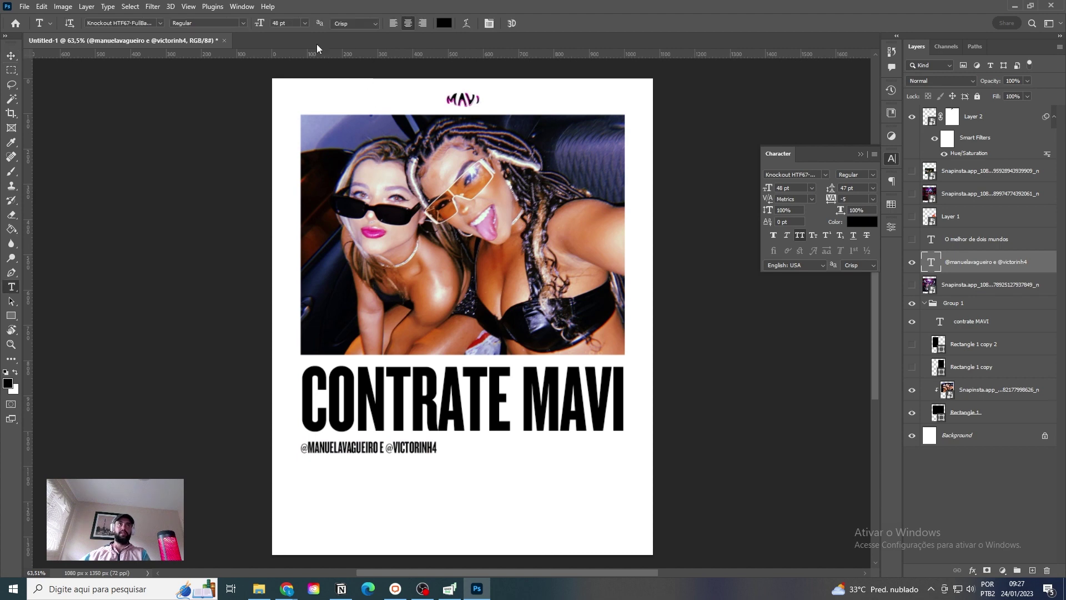
left_click(394, 23)
key("v")
left_click_drag(402, 421, 499, 426)
Step: Insert POR at the start of the credits line, leaving the headline text unchanged
key("t")
left_click(314, 447)
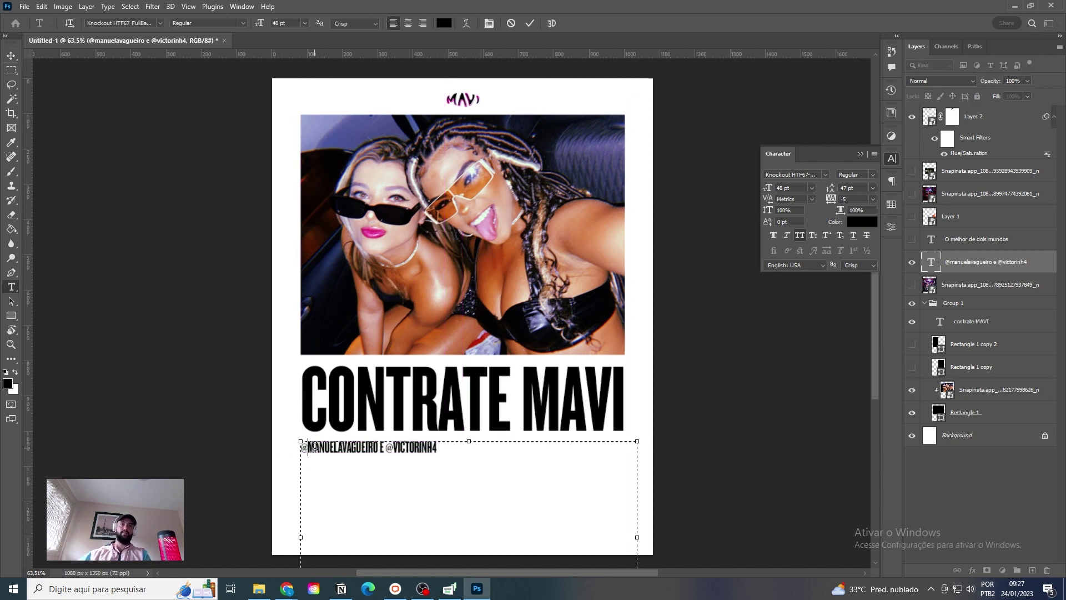
type("POR")
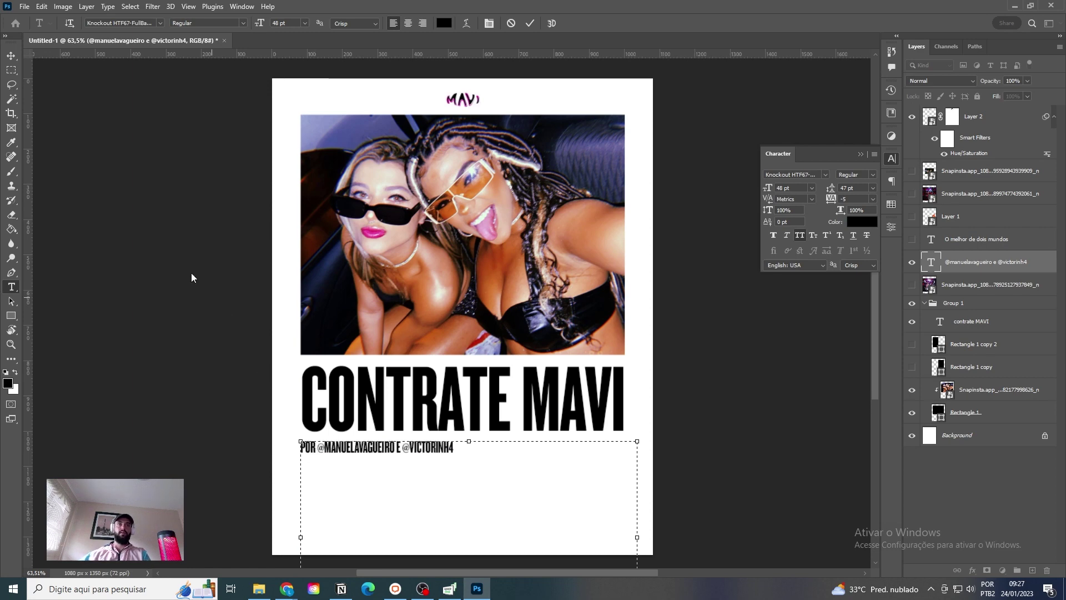
left_click(11, 55)
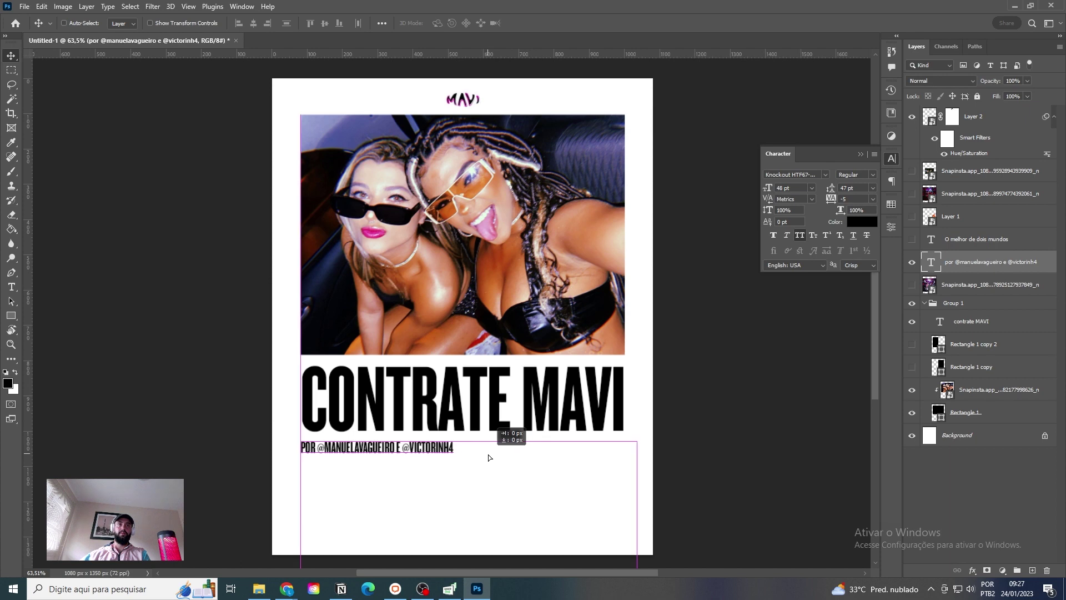
key("t")
left_click_drag(527, 398, 628, 392)
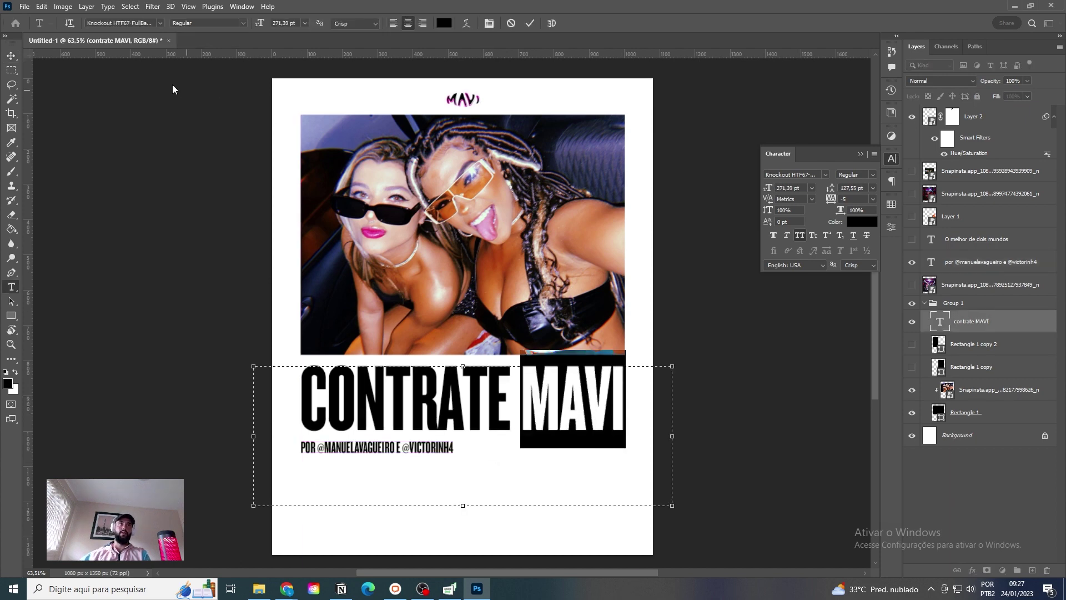
left_click(15, 54)
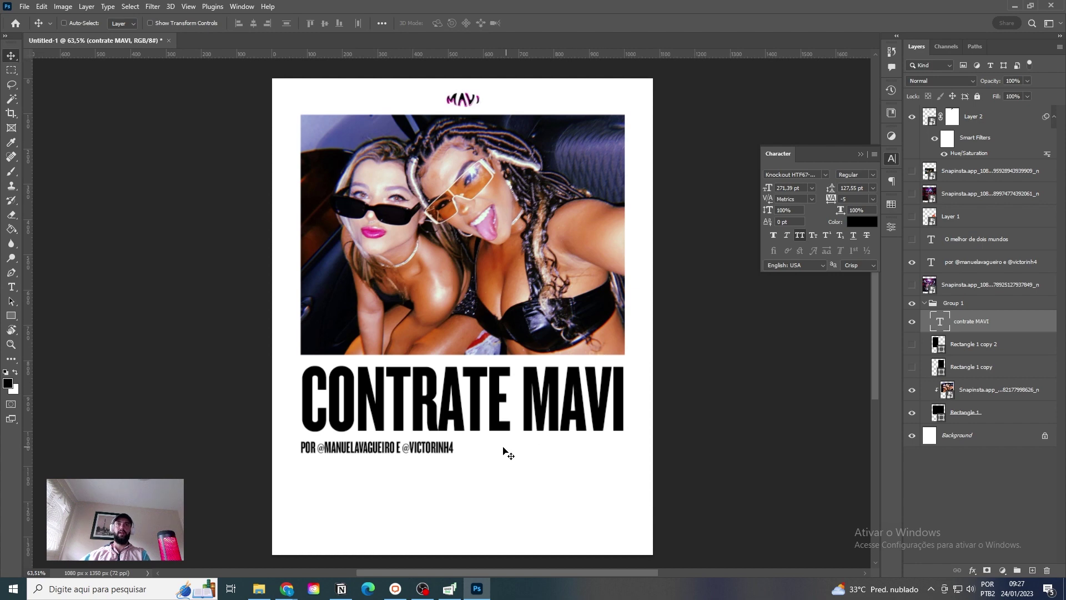
Step: Draw a wide, thin rectangle to the right of the credits line
left_click(10, 315)
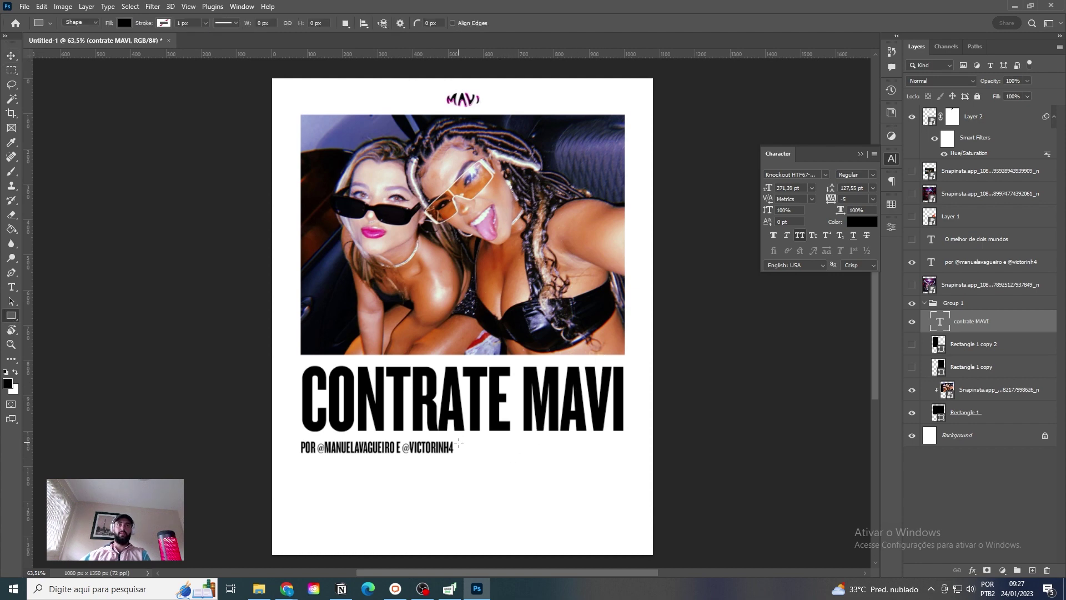
left_click_drag(458, 443, 623, 455)
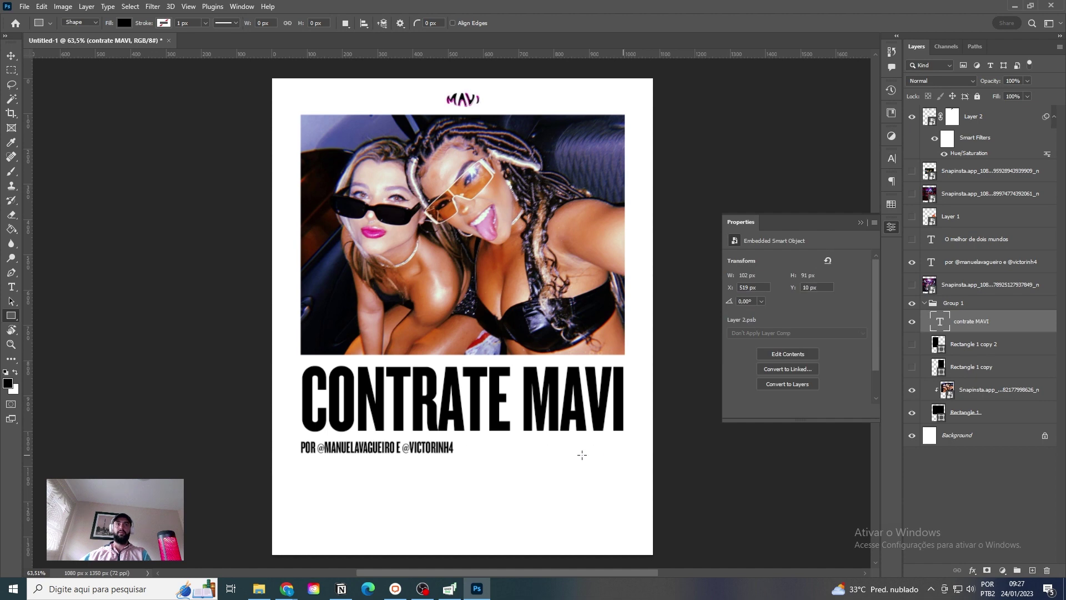
scroll(581, 455, "up", 5)
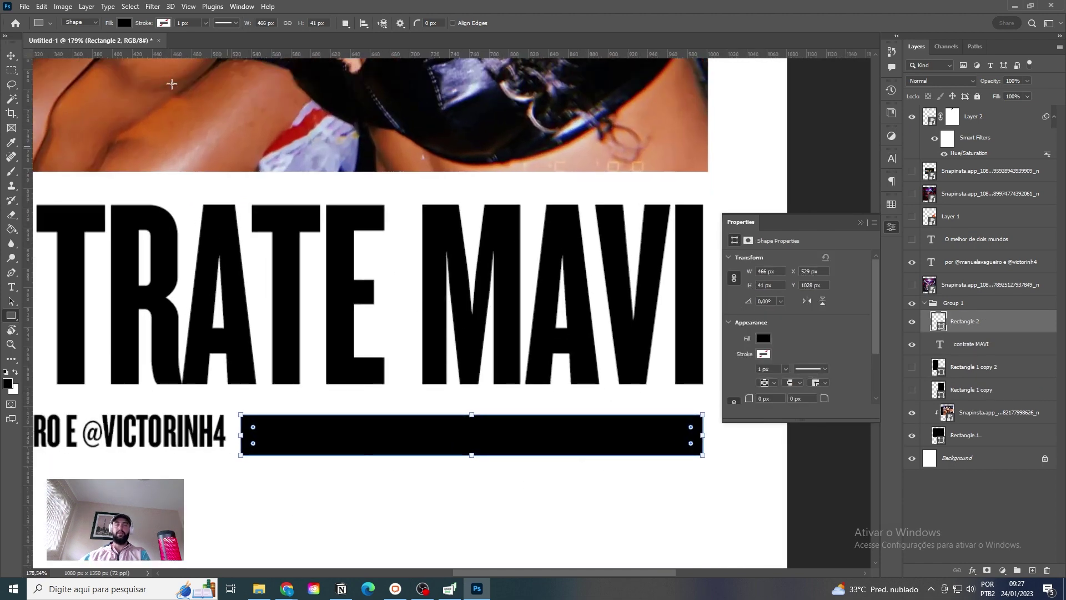
Step: Give the rectangle no fill and a 2 px black stroke, then drag a text box below it
left_click(124, 22)
left_click(58, 44)
left_click(164, 23)
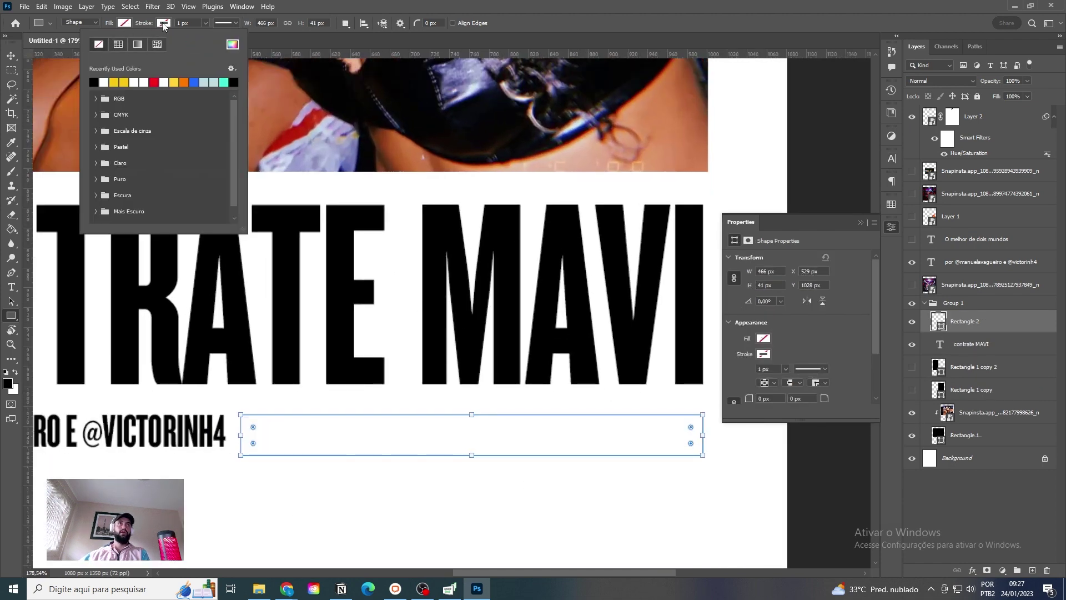
left_click(93, 82)
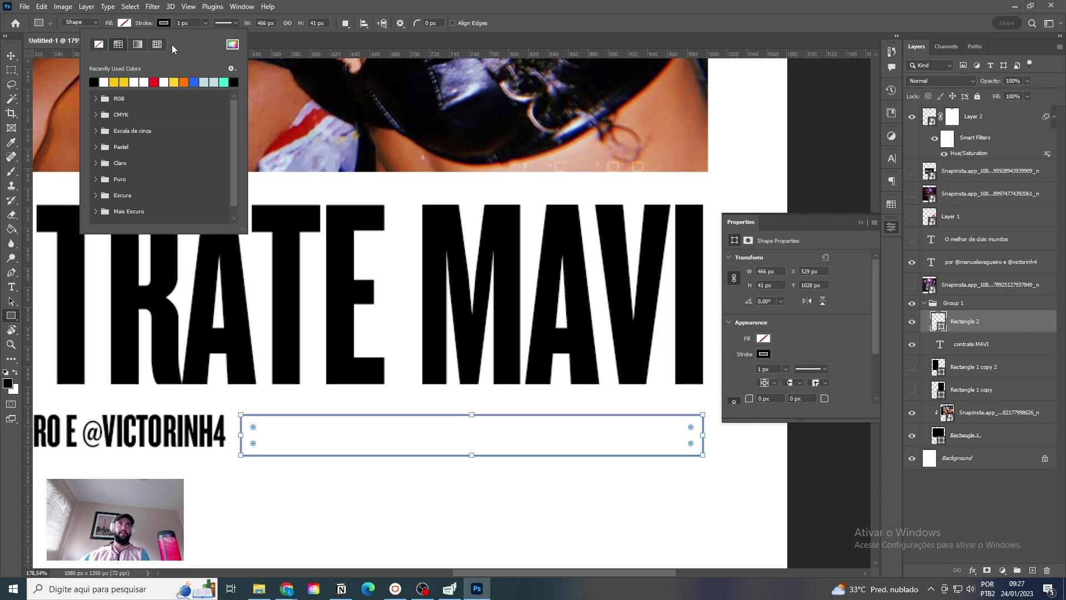
left_click(180, 21)
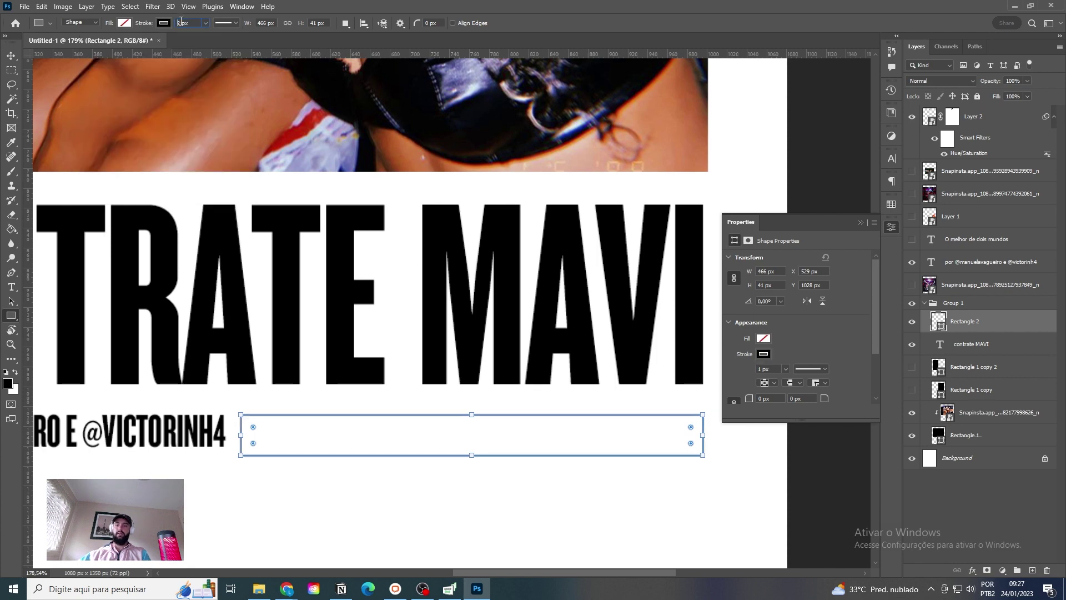
type("2")
key("Return")
key("t")
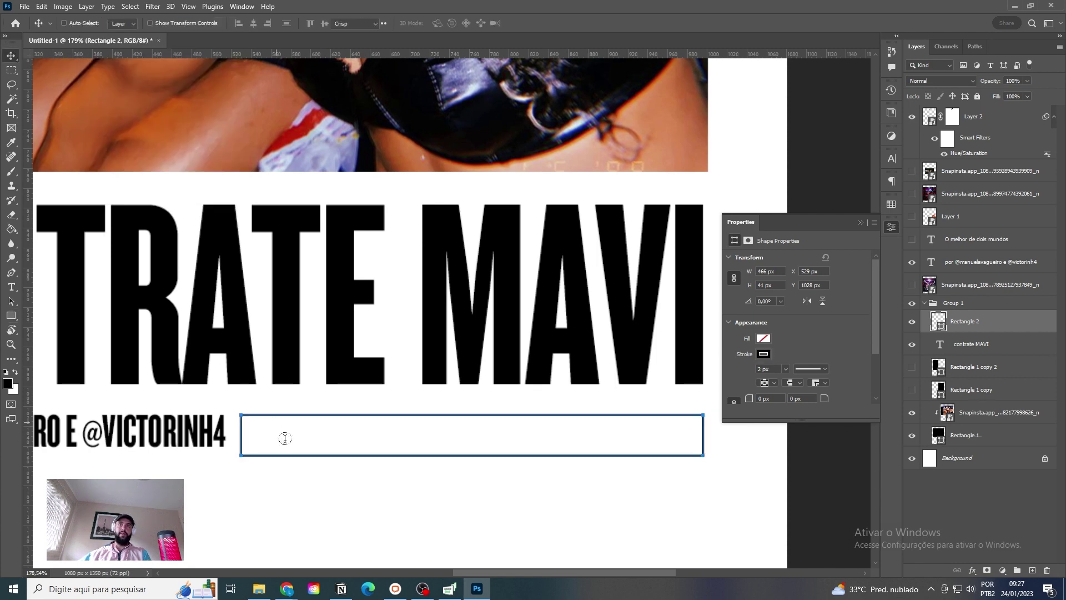
left_click_drag(244, 483, 711, 521)
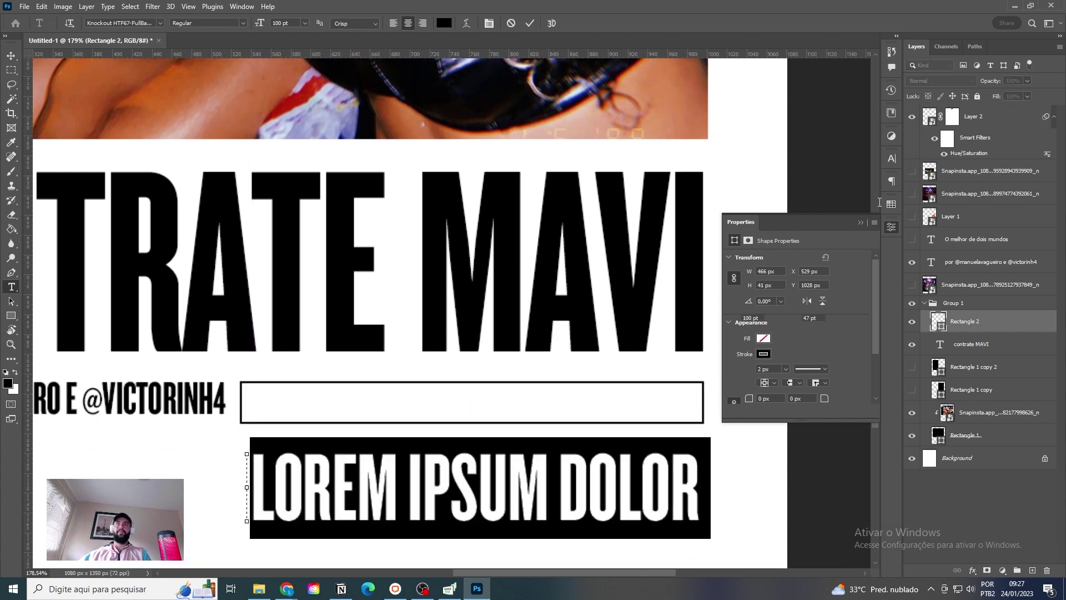
Step: Show the Character panel and browse the font family list for the new text block
left_click(891, 159)
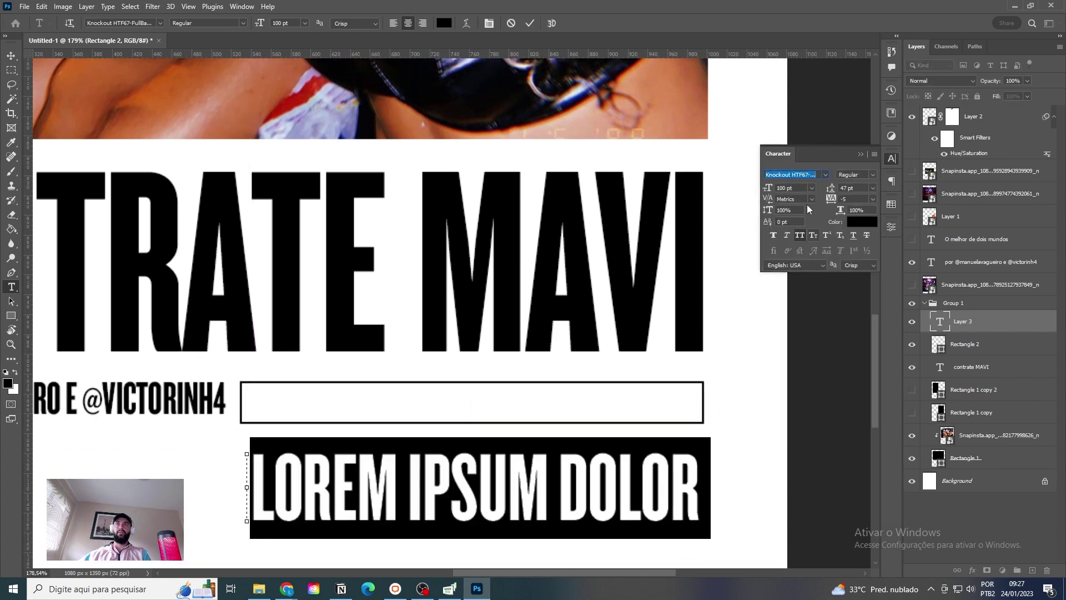
left_click(827, 172)
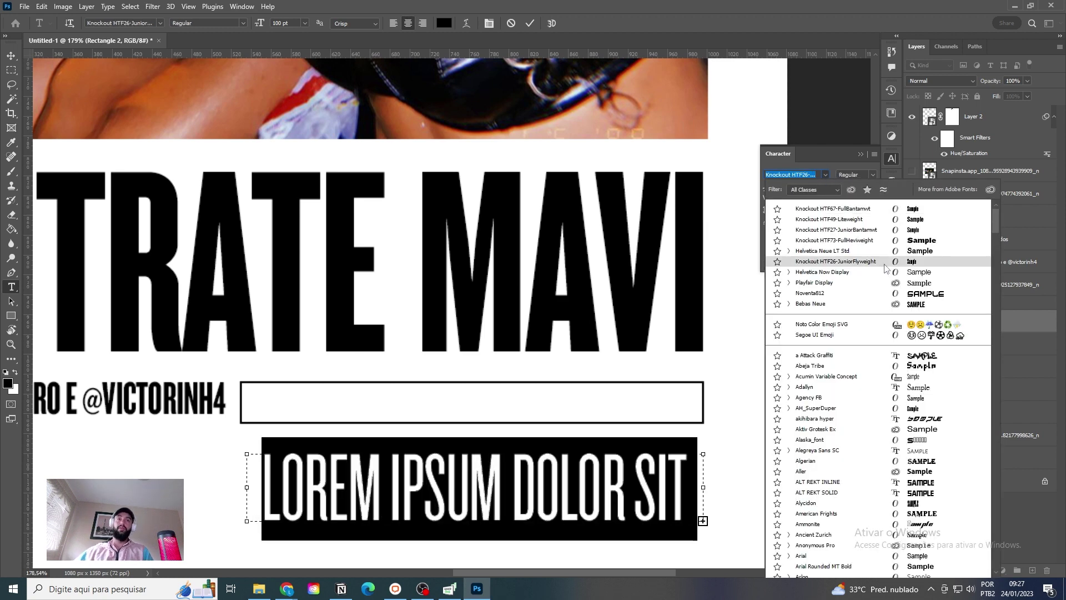
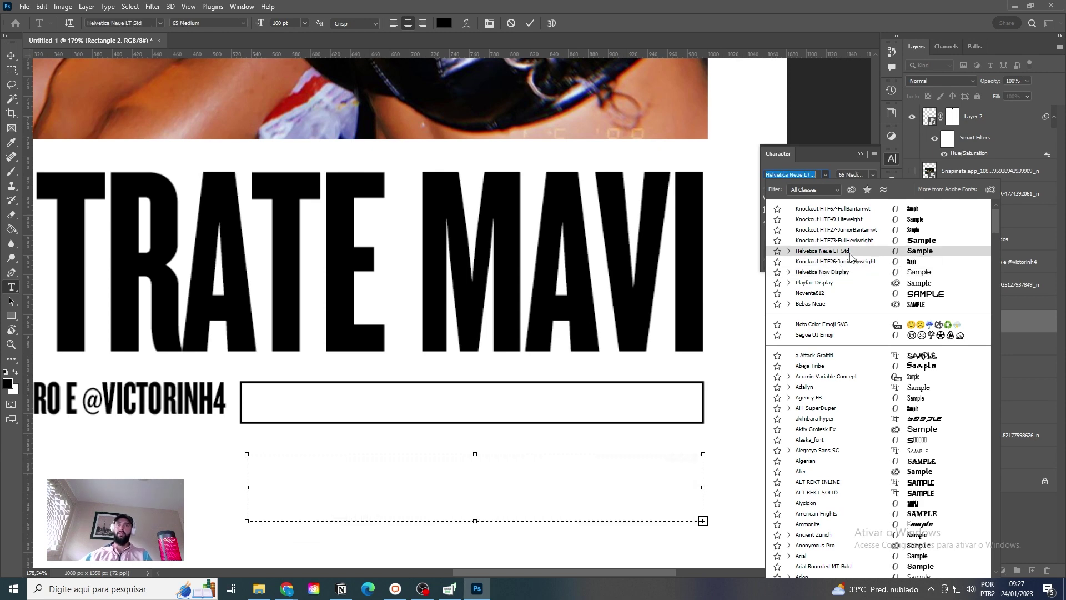
Step: Set the placeholder text in Knockout HTF27-JuniorBantamwt at 48 pt
left_click(848, 230)
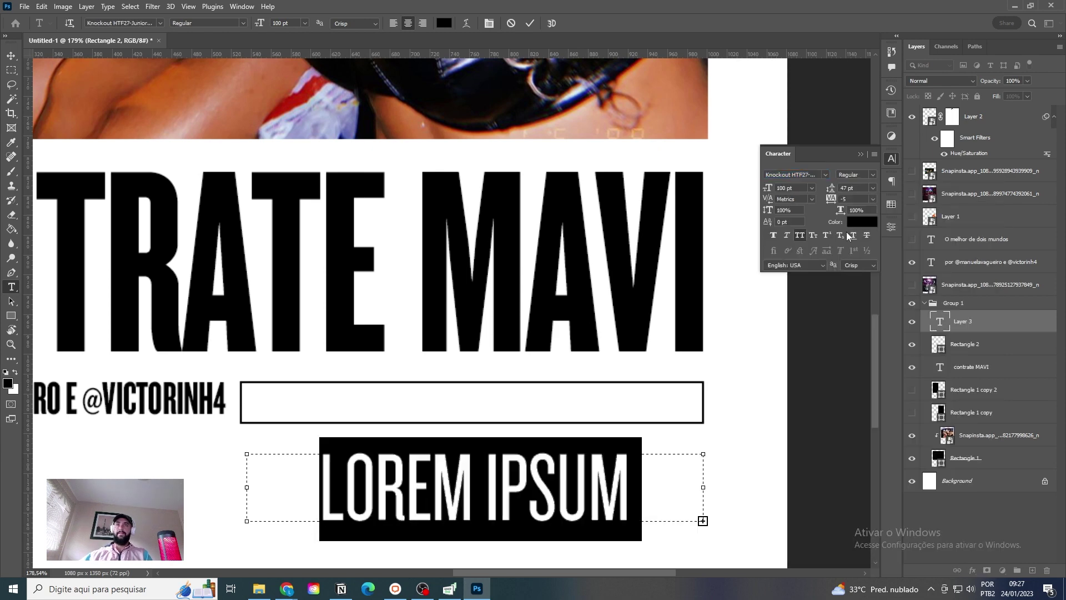
left_click(811, 187)
left_click(800, 311)
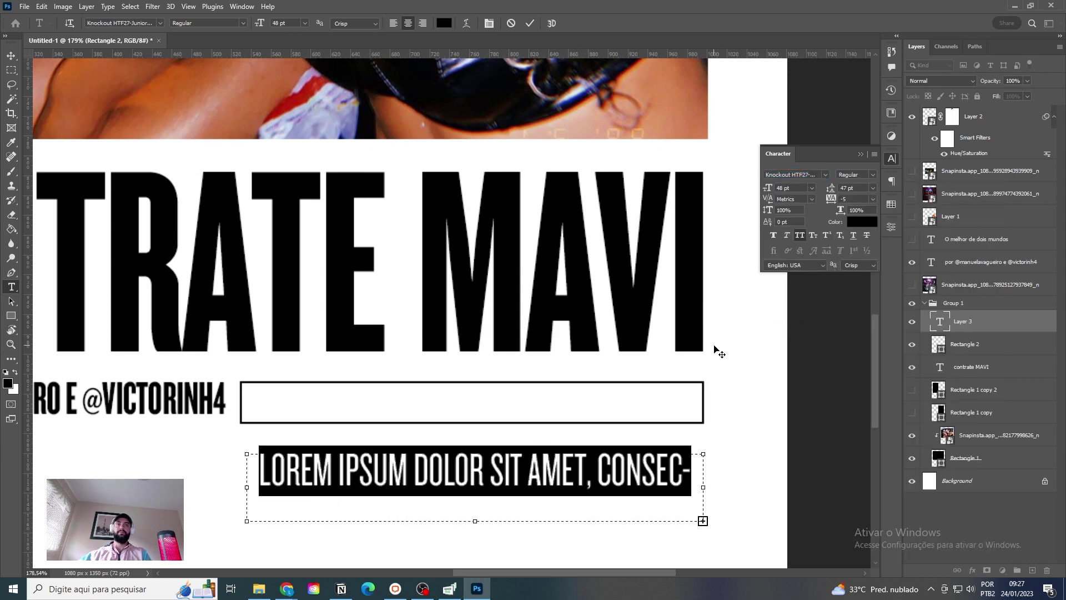
Step: Select the bio phrase 'O melhor de dois mundos' on the MAVI Instagram profile, then return to the poster
mouse_move(287, 587)
left_click(280, 541)
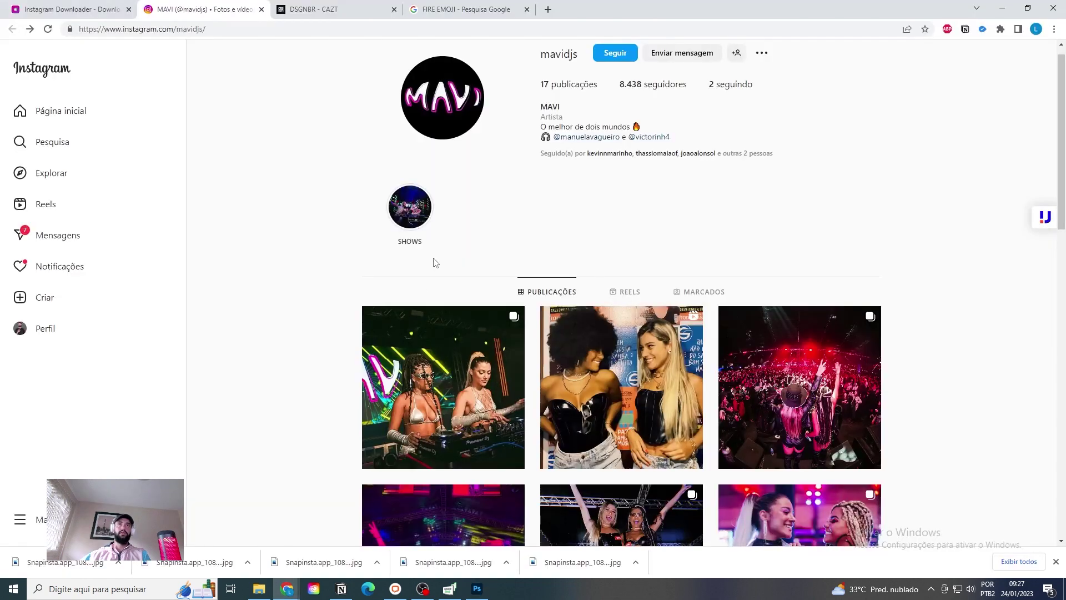
left_click_drag(544, 126, 629, 125)
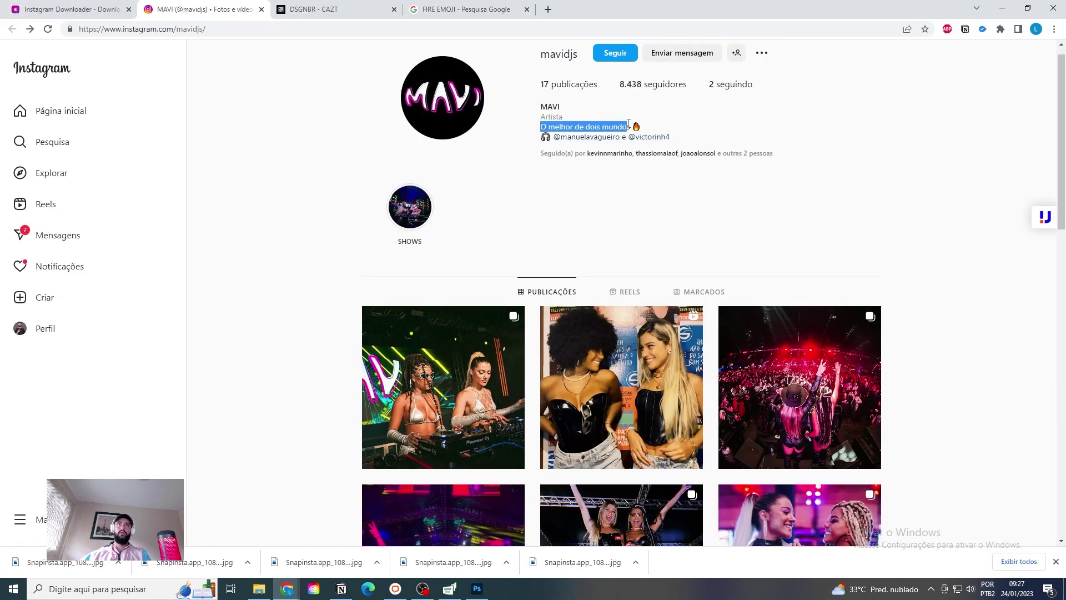
left_click(477, 589)
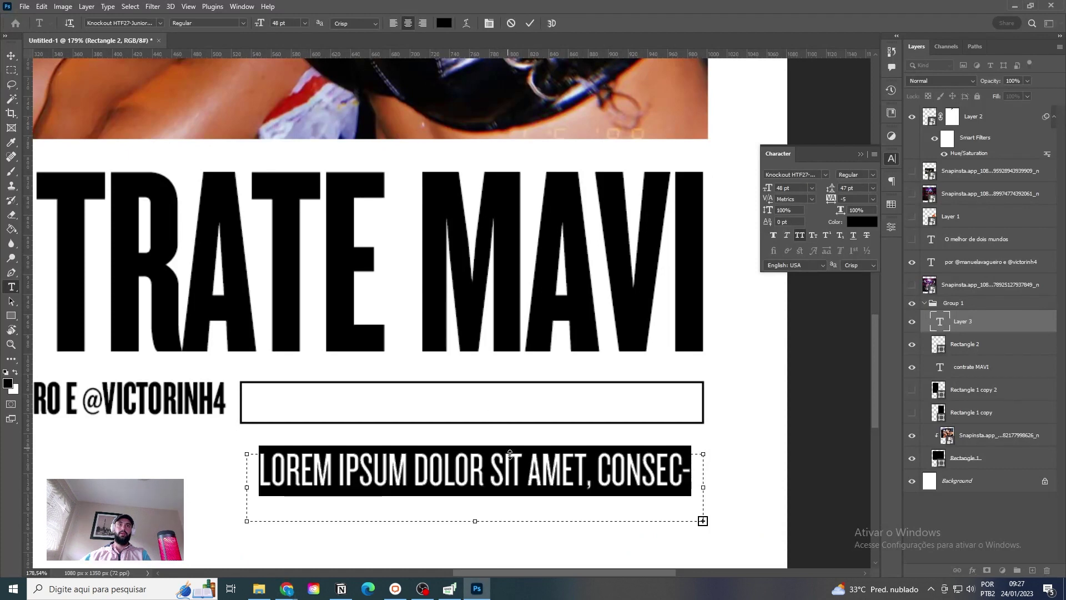
Step: Paste the bio phrase over the placeholder, move it into the outlined rectangle, and set it to 36 pt
type("O melhor de dois mundos")
left_click(10, 55)
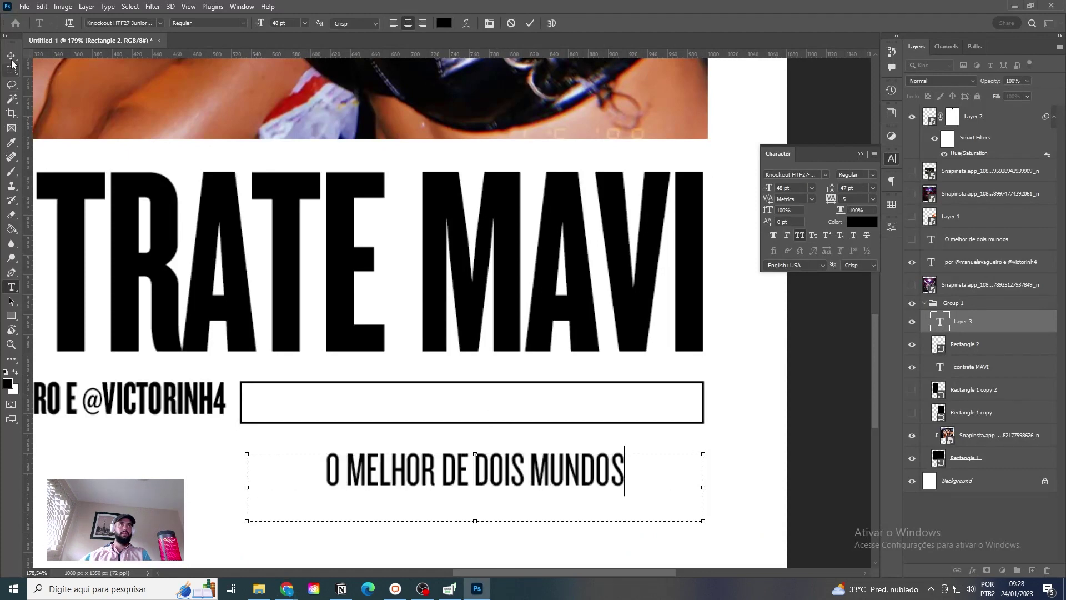
left_click_drag(406, 364, 345, 298)
left_click(811, 187)
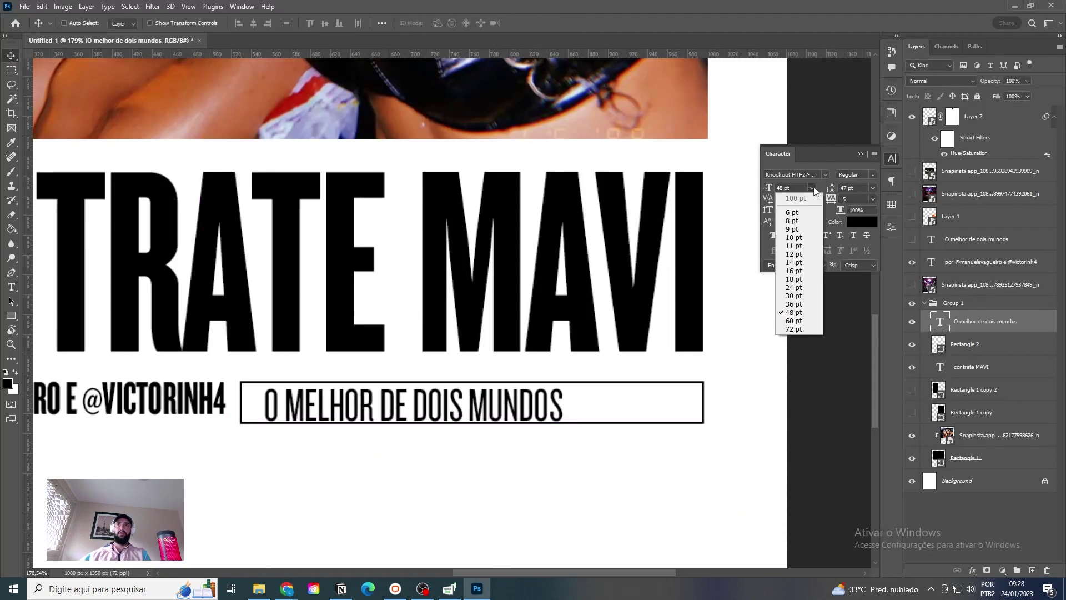
left_click(789, 303)
Step: Change the phrase to Helvetica Now Display Bold at 18 pt
left_click(824, 174)
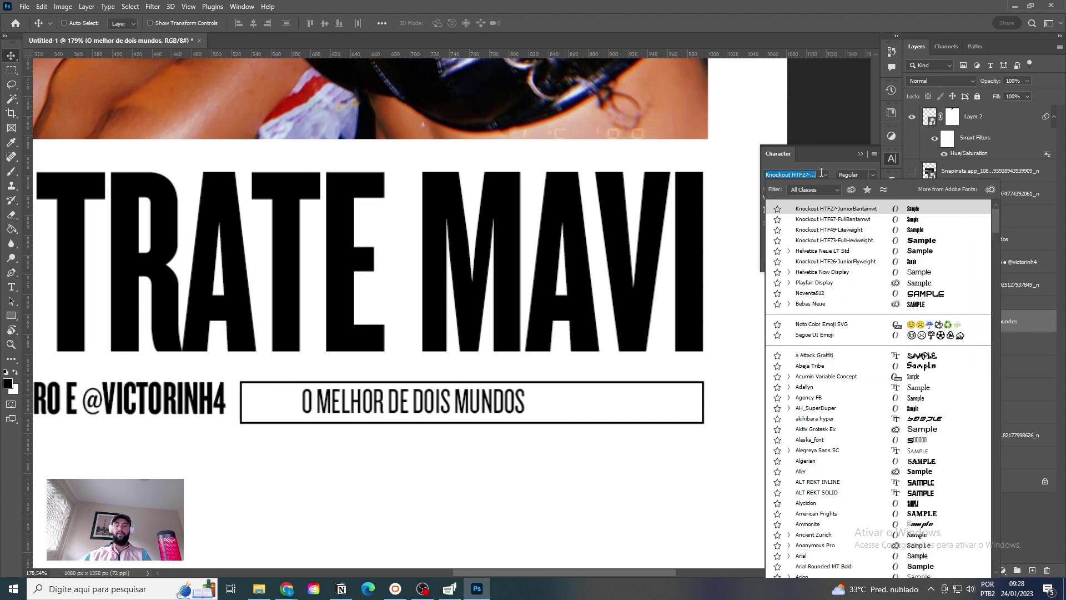
type("helv")
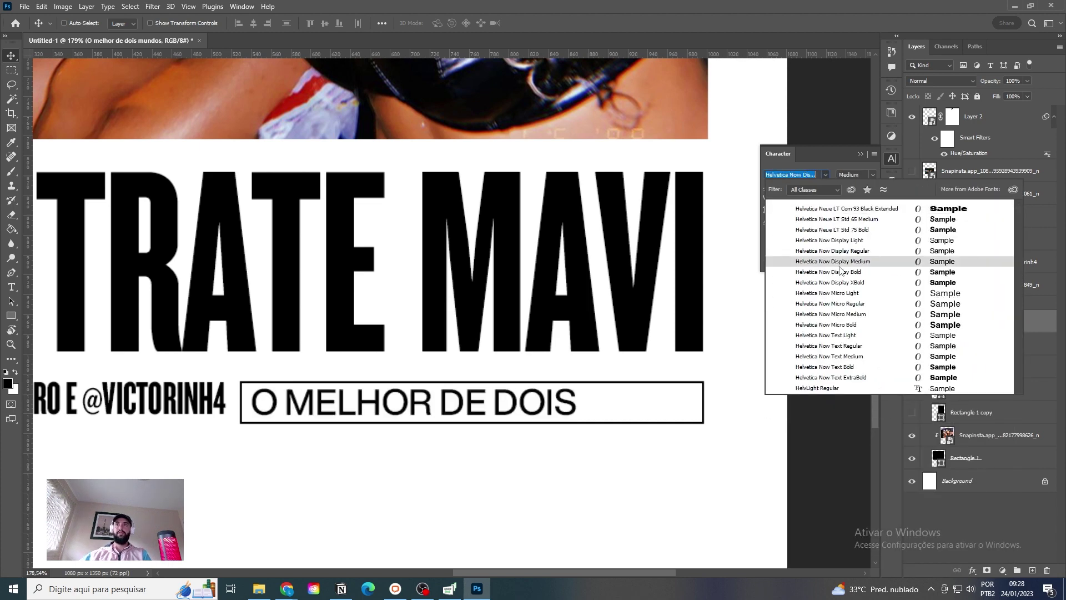
left_click(839, 271)
scroll(622, 333, "down", 5)
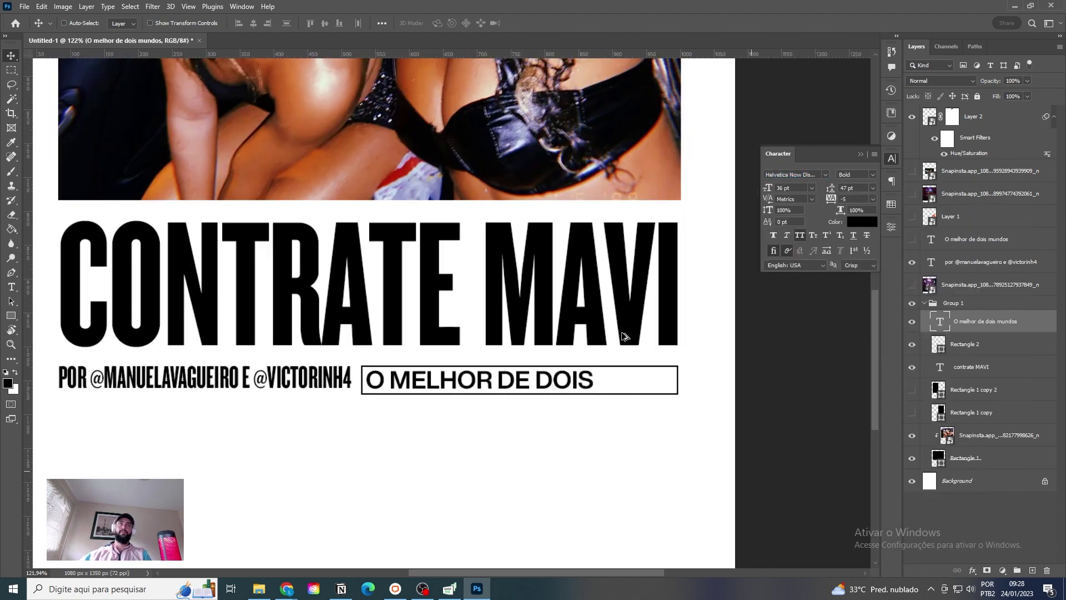
left_click(812, 189)
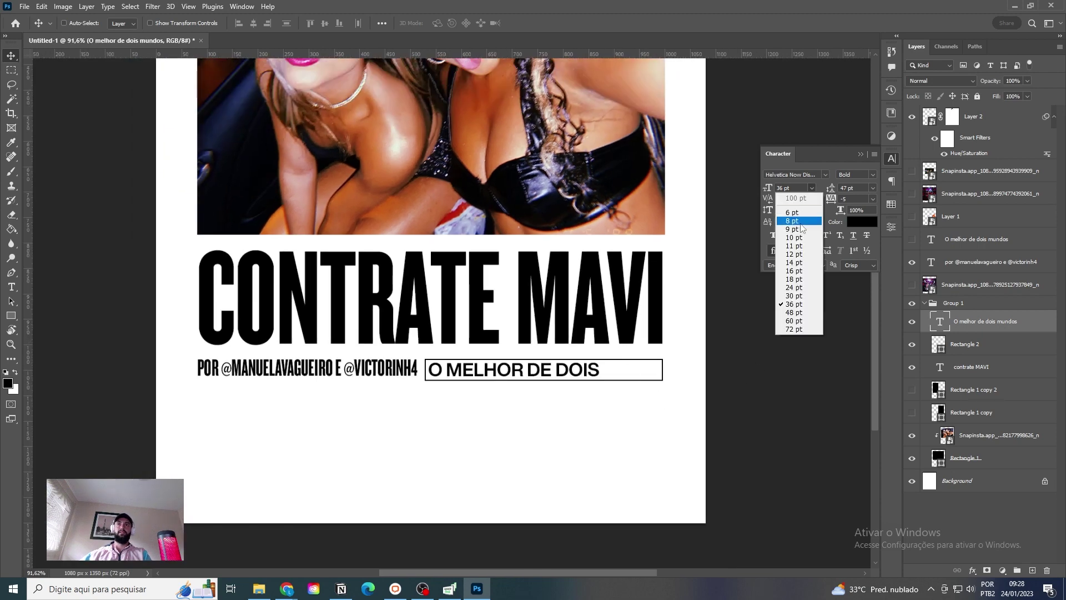
left_click(797, 280)
Step: Enlarge the phrase to 20 pt and nudge it into position inside the box
key("shift+Left")
key("shift+Left")
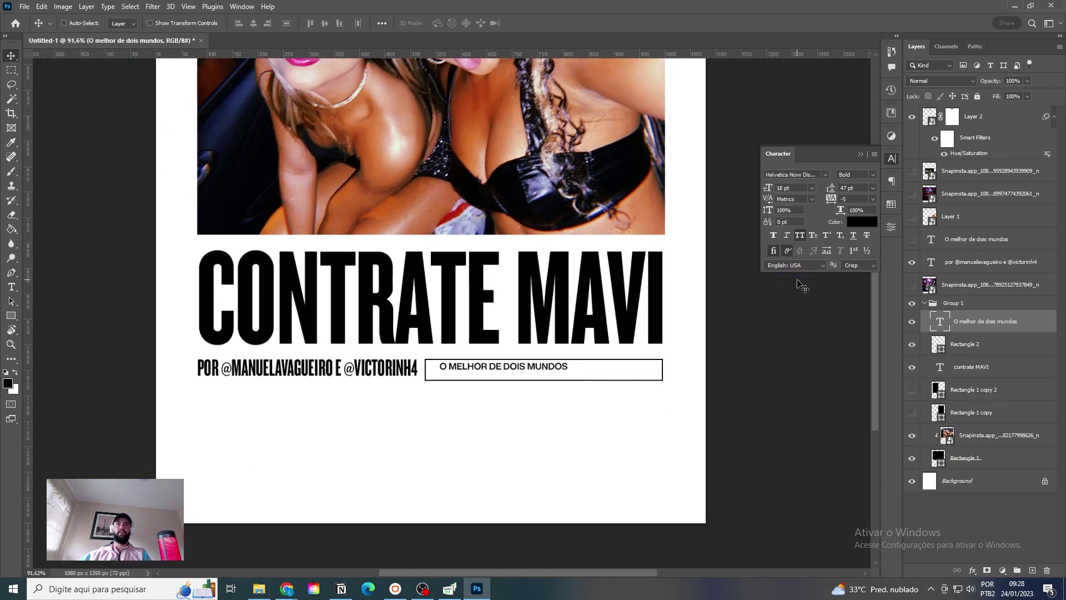
key("shift+Down")
key("shift+Up")
key("shift+Left")
key("Left")
key("Left")
key("Left")
key("Left")
key("Down")
key("Down")
key("Down")
key("Down")
key("Left")
key("Left")
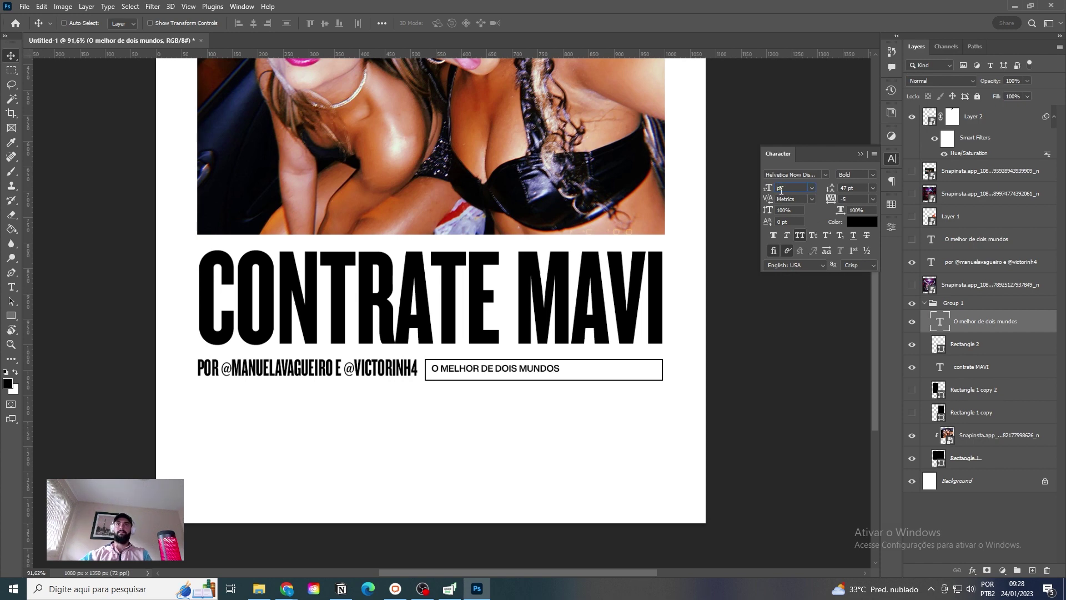
type("20")
key("Return")
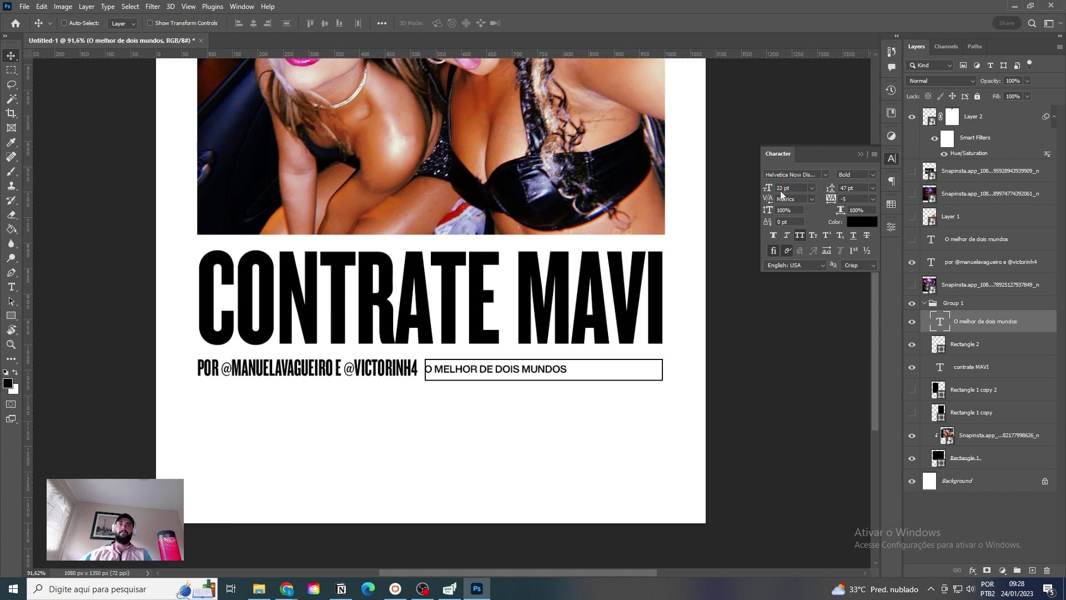
left_click_drag(595, 357, 618, 363)
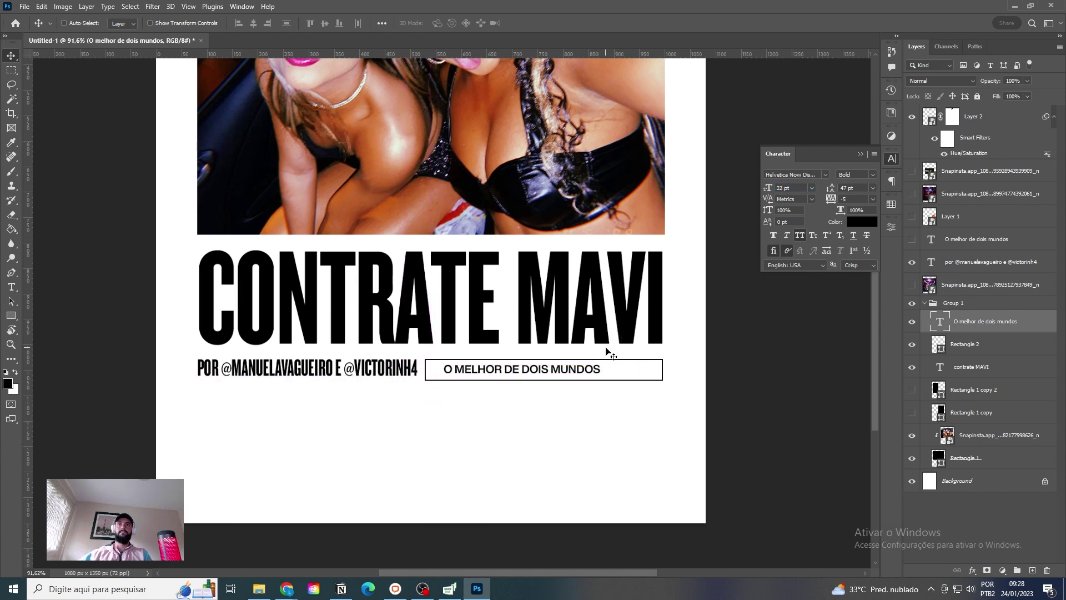
key("shift+Left")
key("shift+Left")
key("shift+Right")
Step: Add 'NOVA TOUR' after MUNDOS in the boxed line and select those words
key("t")
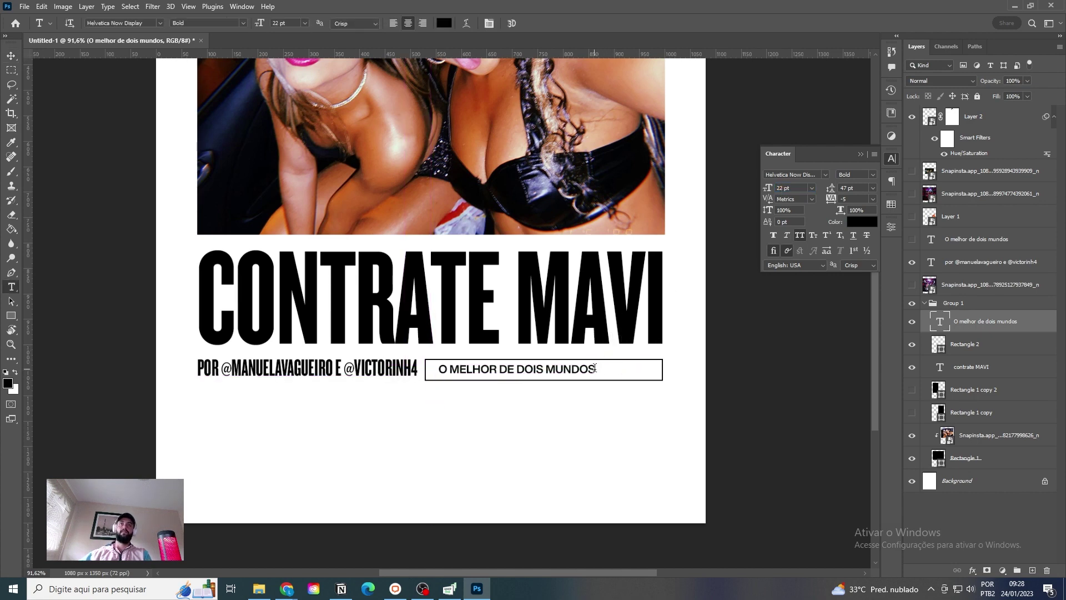
left_click(595, 368)
type("NOV")
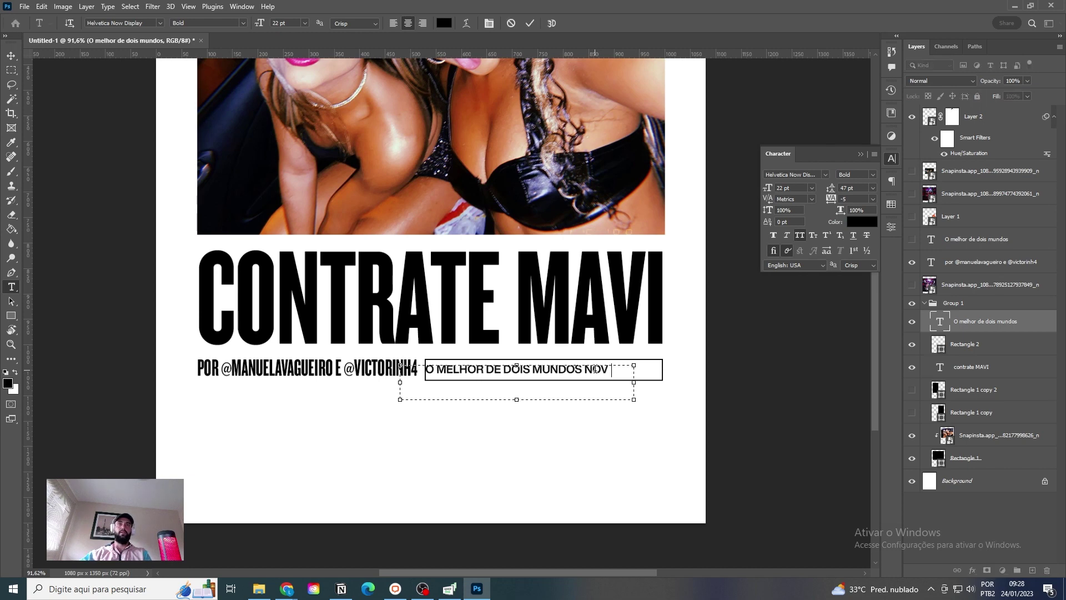
type("A TOUR")
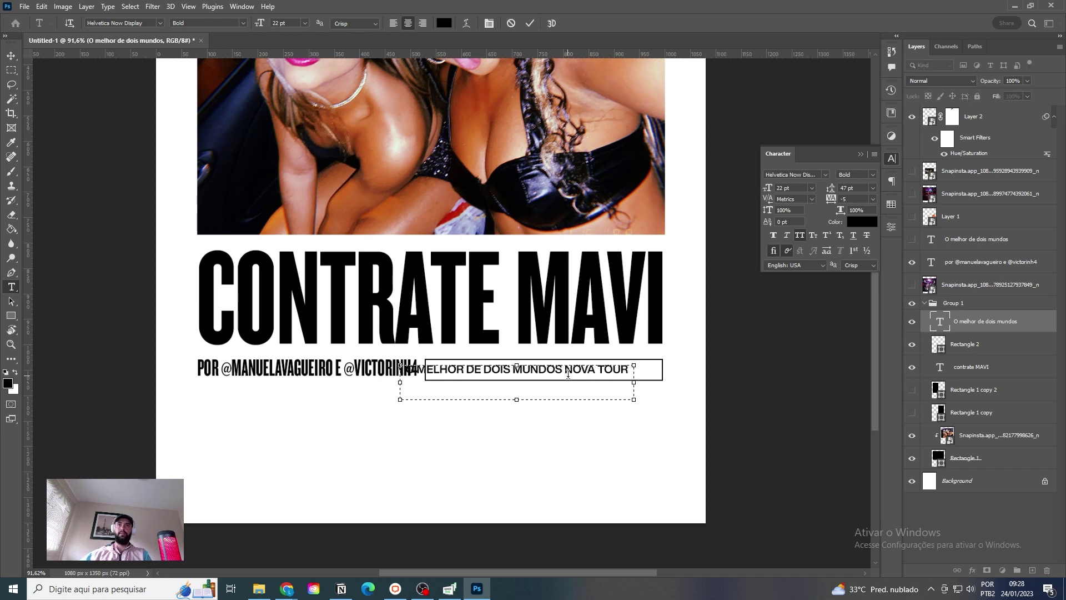
left_click_drag(566, 371, 632, 386)
Step: Colour NOVA TOUR pink (#ff009c) and recentre the whole line within the box
left_click(861, 221)
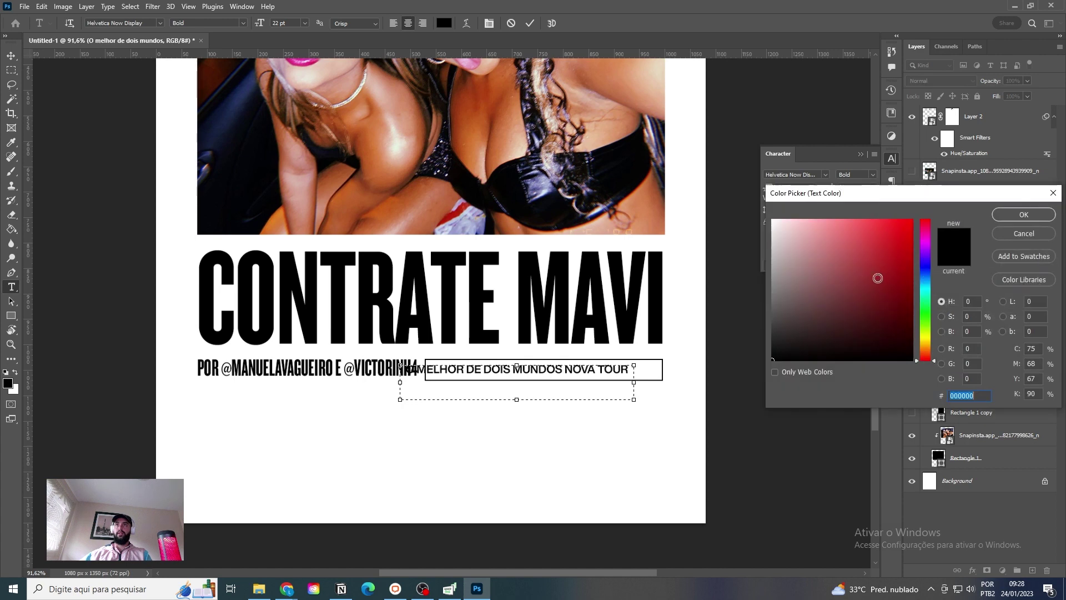
left_click(925, 236)
left_click(910, 232)
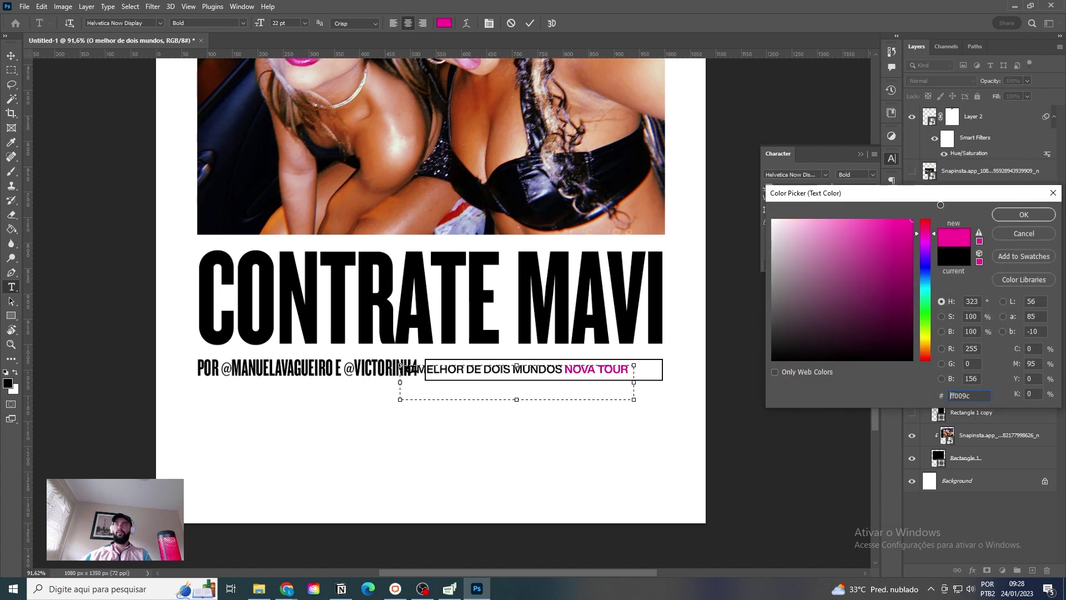
left_click(1024, 214)
left_click(11, 57)
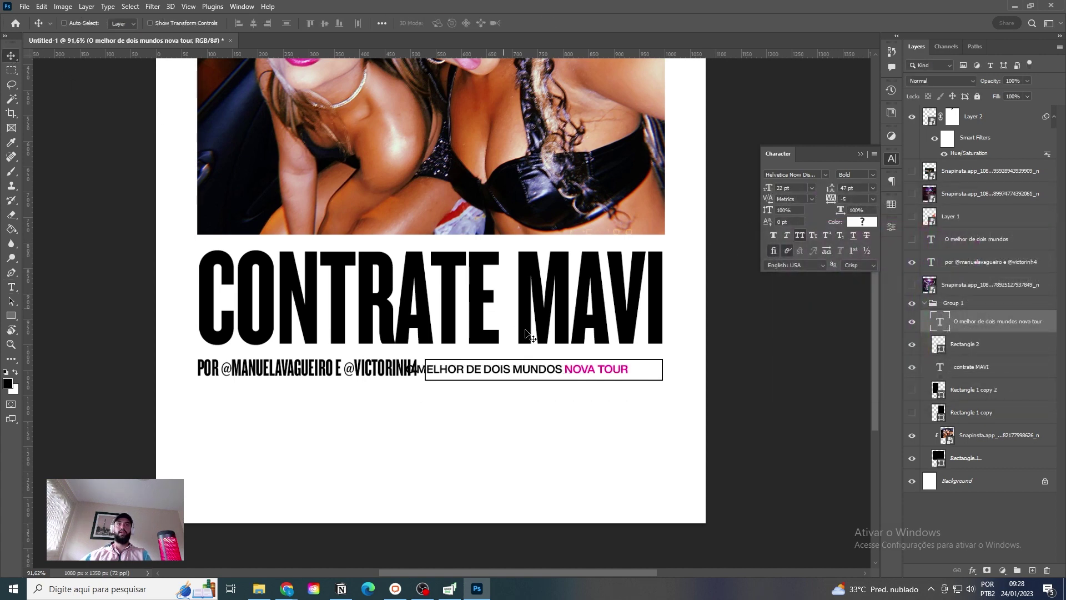
left_click_drag(534, 341, 560, 341)
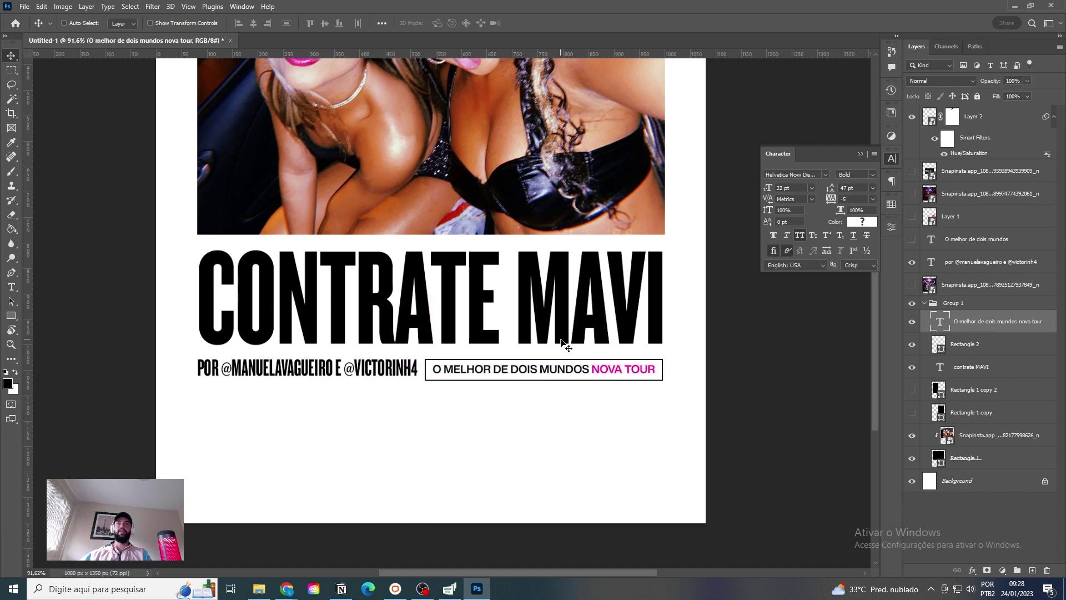
Step: Set the boxed line to 18 pt, try tracking 55 then -5, and recentre it
left_click(811, 189)
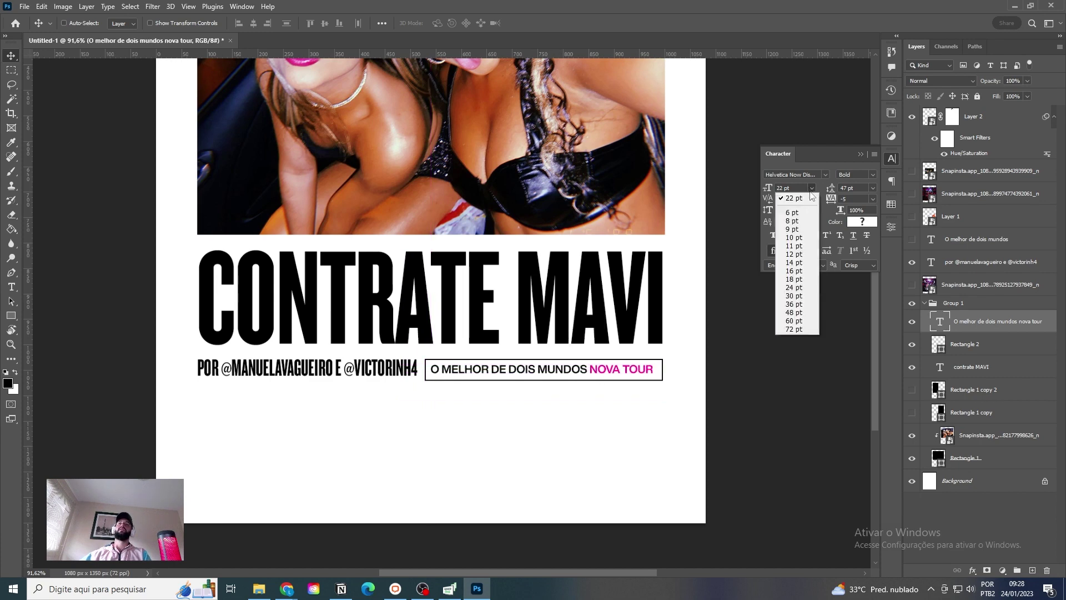
left_click(800, 279)
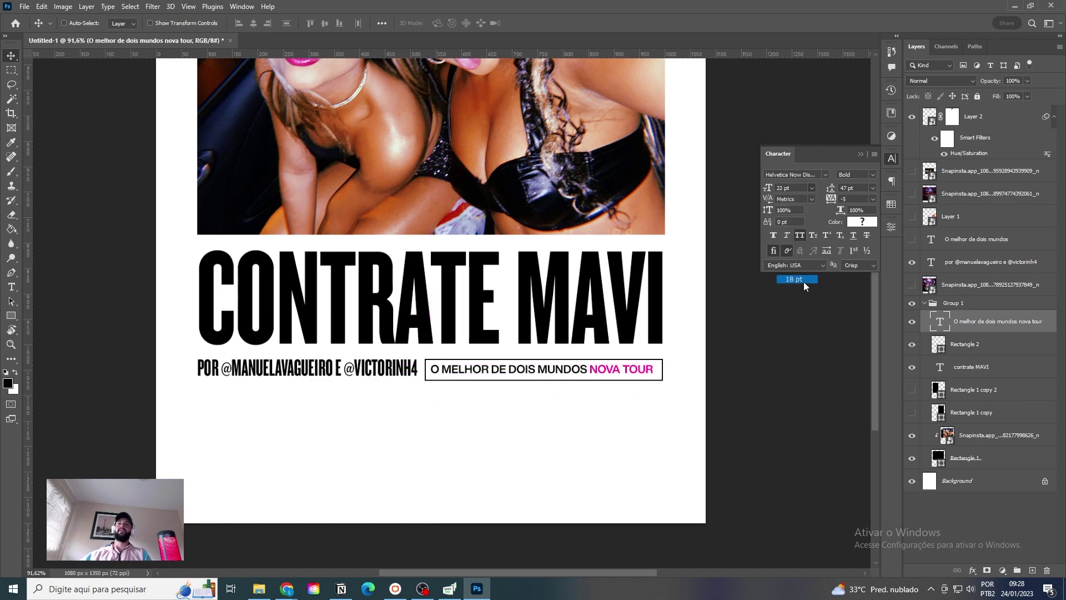
key("Up")
key("Up")
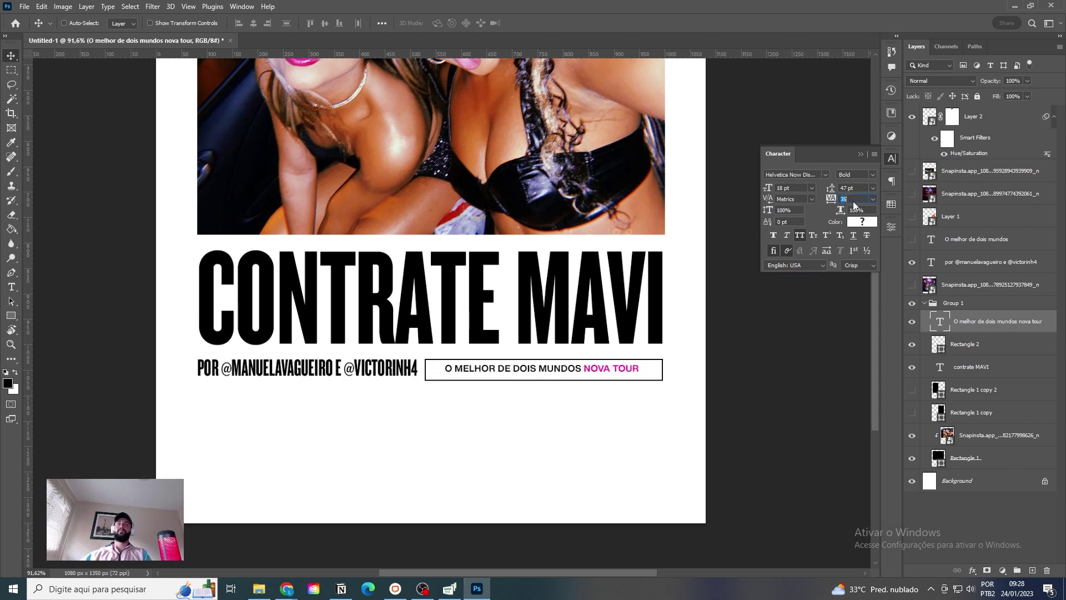
key("Up")
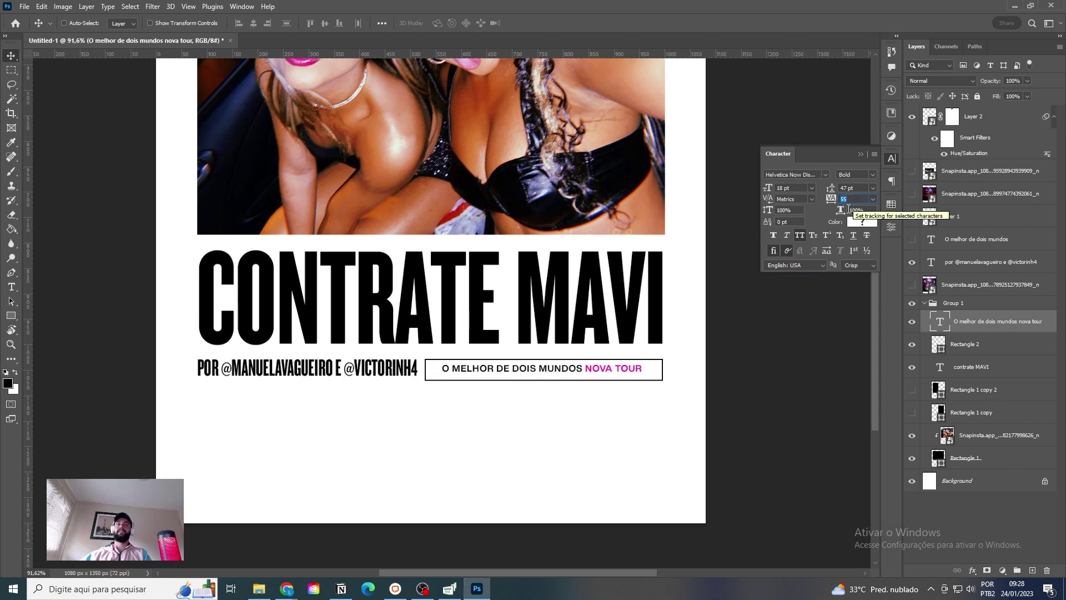
key("Return")
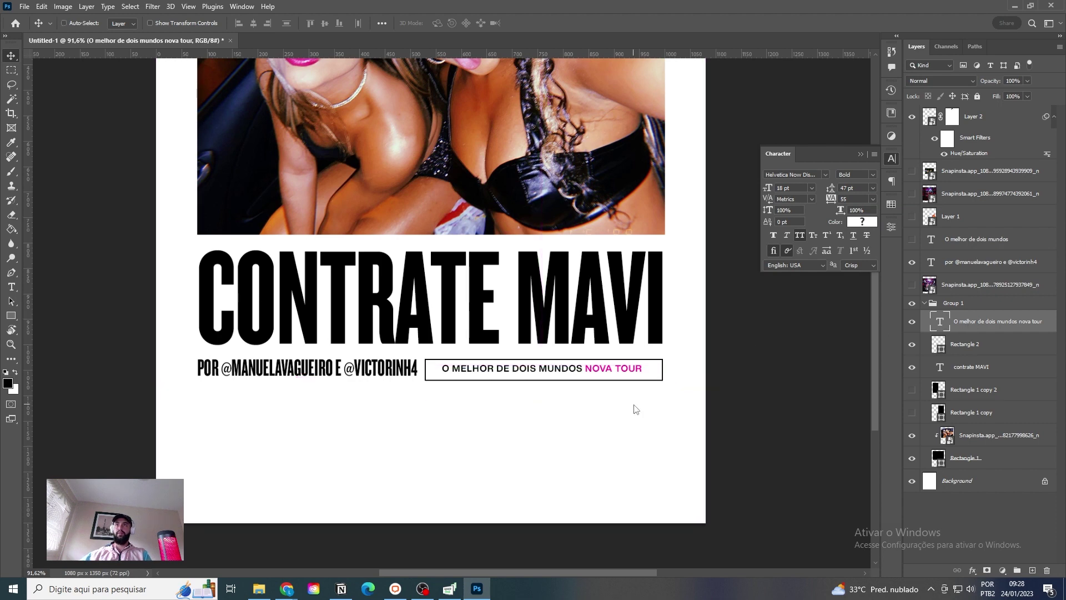
left_click(872, 199)
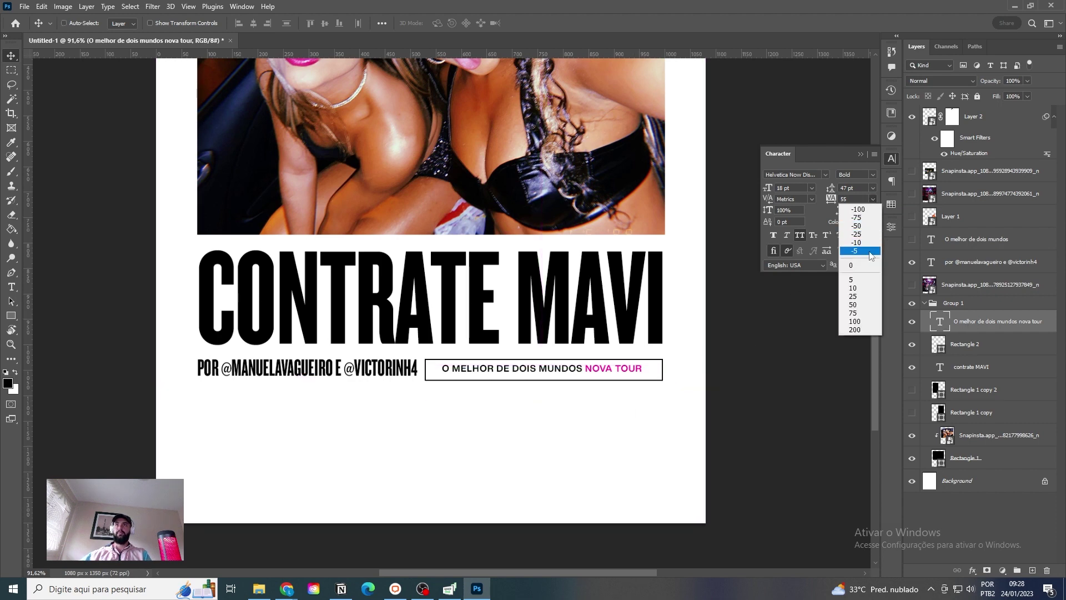
left_click(850, 251)
left_click_drag(630, 416, 650, 417)
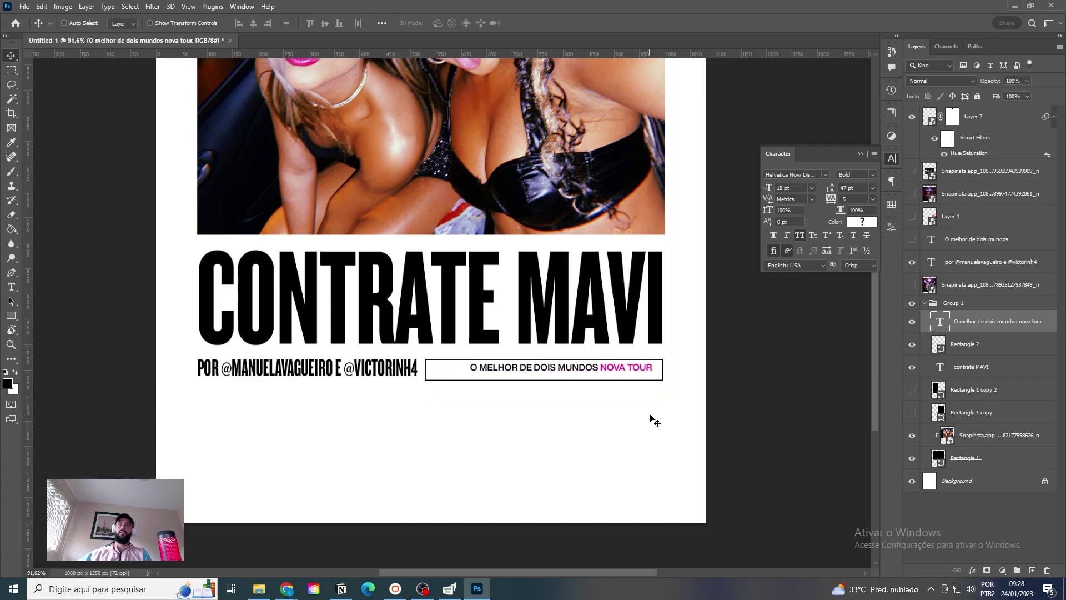
Step: Tighten the caption's tracking to -25, nudge it, and narrow the outline rectangle from the left
left_click(873, 199)
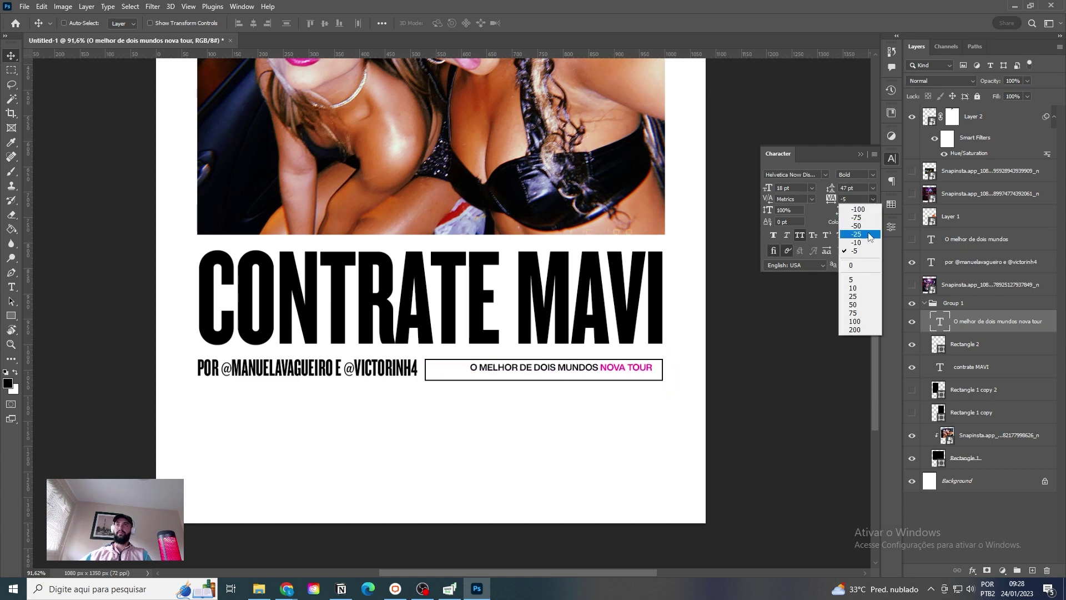
left_click(868, 234)
key("shift+Right")
key("Down")
key("Down")
key("Down")
key("Down")
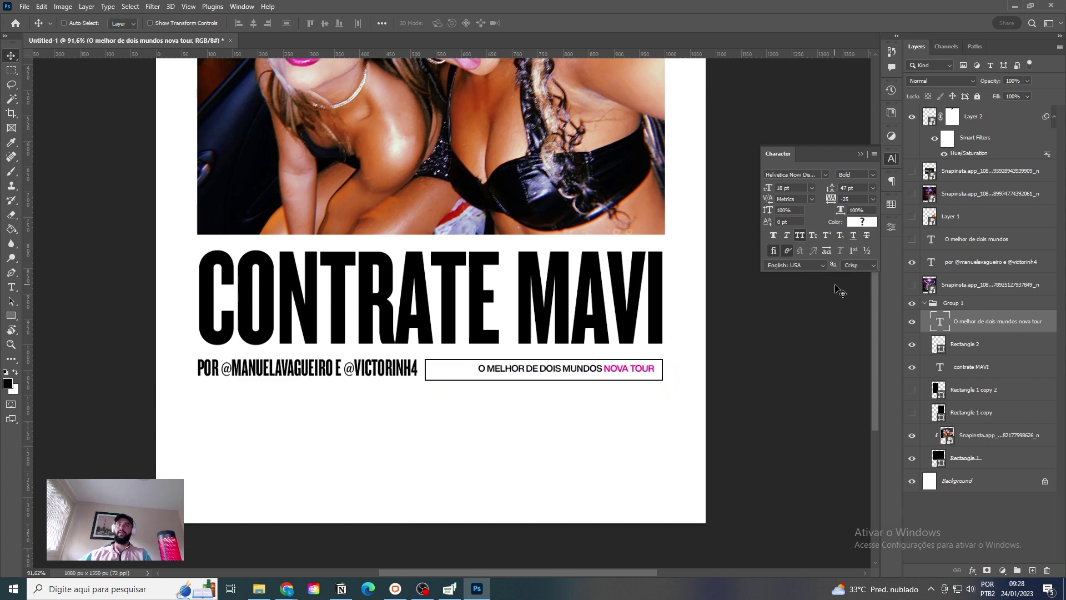
left_click(982, 346)
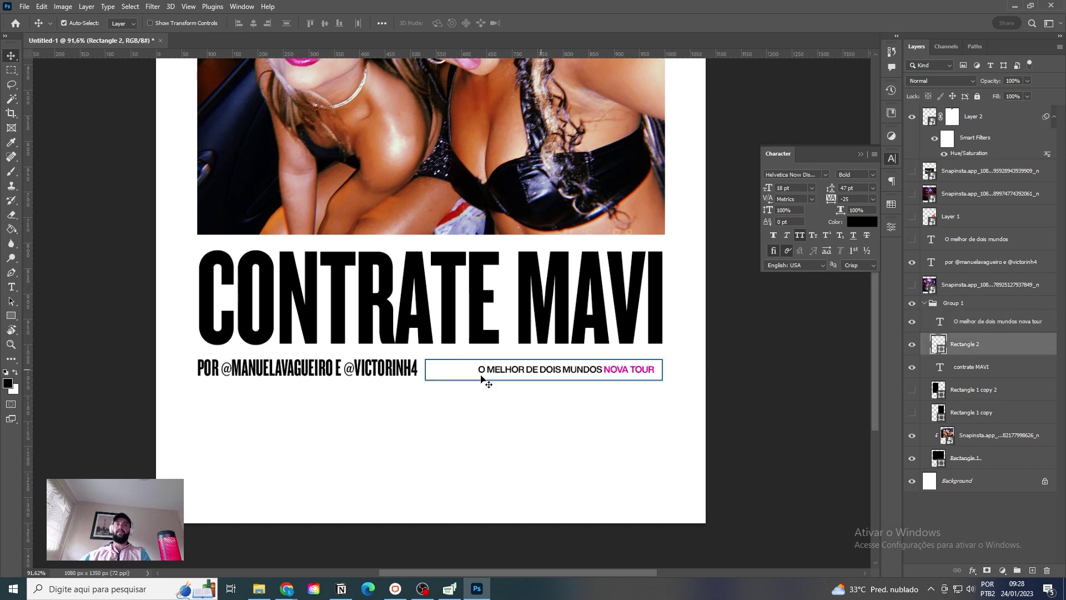
key("ctrl+t")
left_click_drag(426, 370, 464, 373)
key("Return")
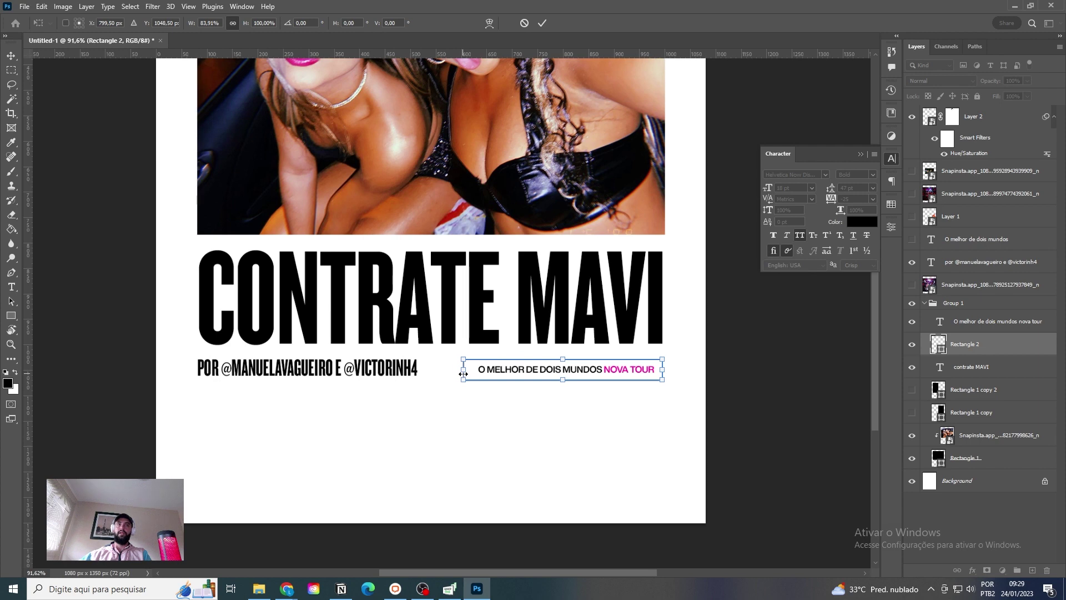
Step: Nudge the caption left, make its text black, and show the fire emoji layer
left_click(1007, 331)
key("shift+Left")
key("shift+Left")
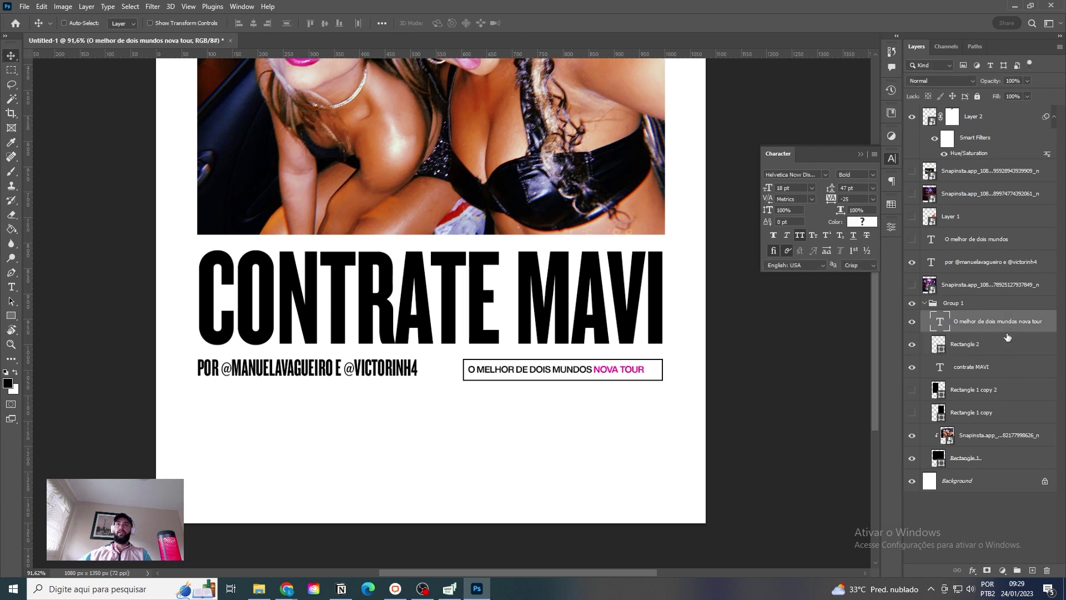
left_click(862, 222)
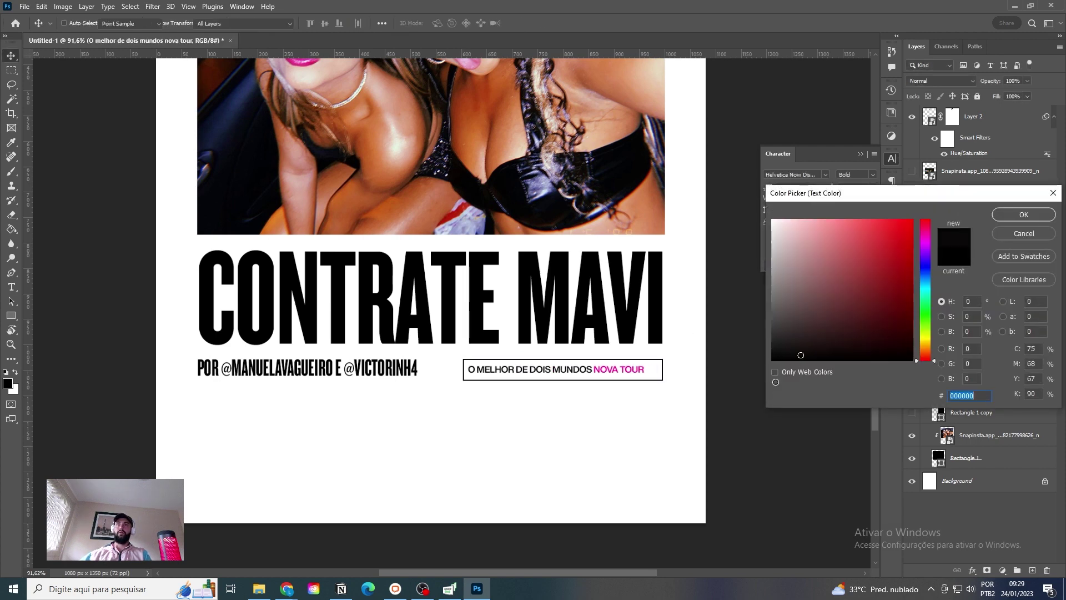
left_click(1020, 217)
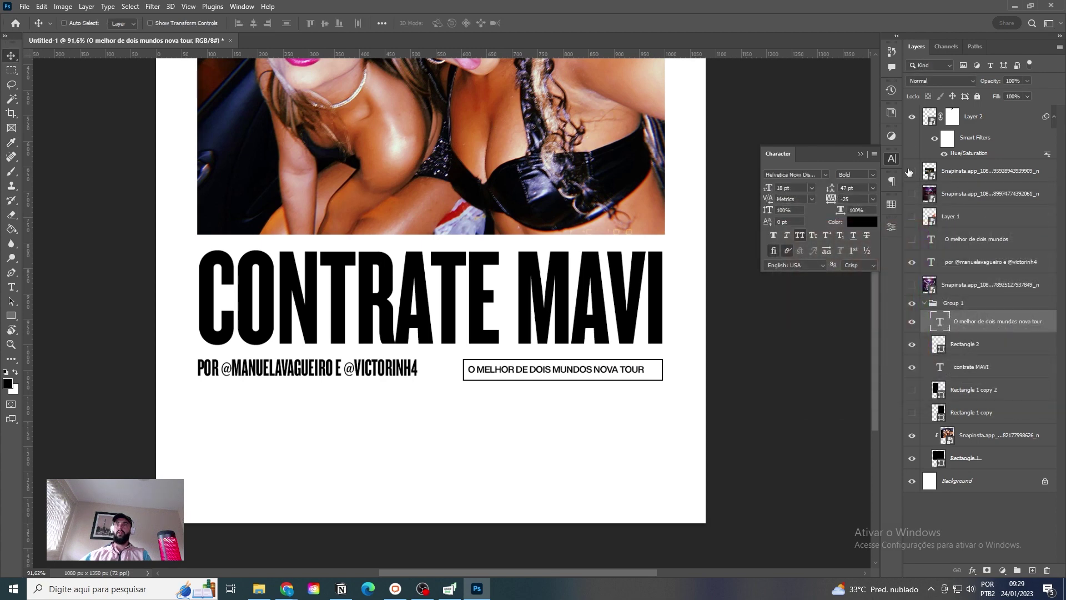
left_click(911, 217)
Step: Move the fire emoji layer into the caption group and shrink it
left_click_drag(1002, 219, 1005, 325)
key("ctrl+t")
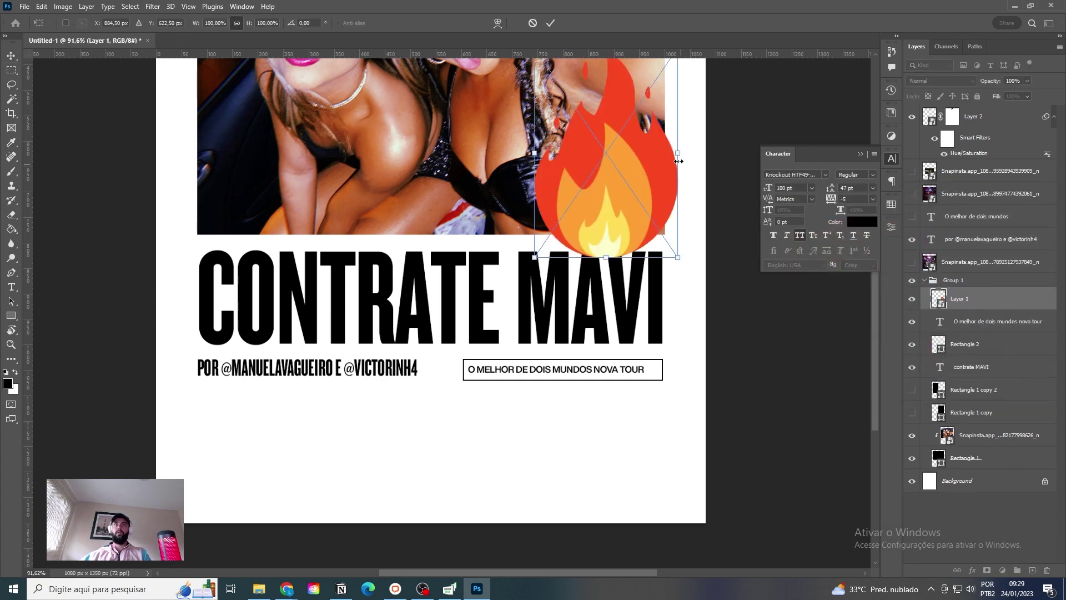
left_click_drag(675, 158, 662, 359)
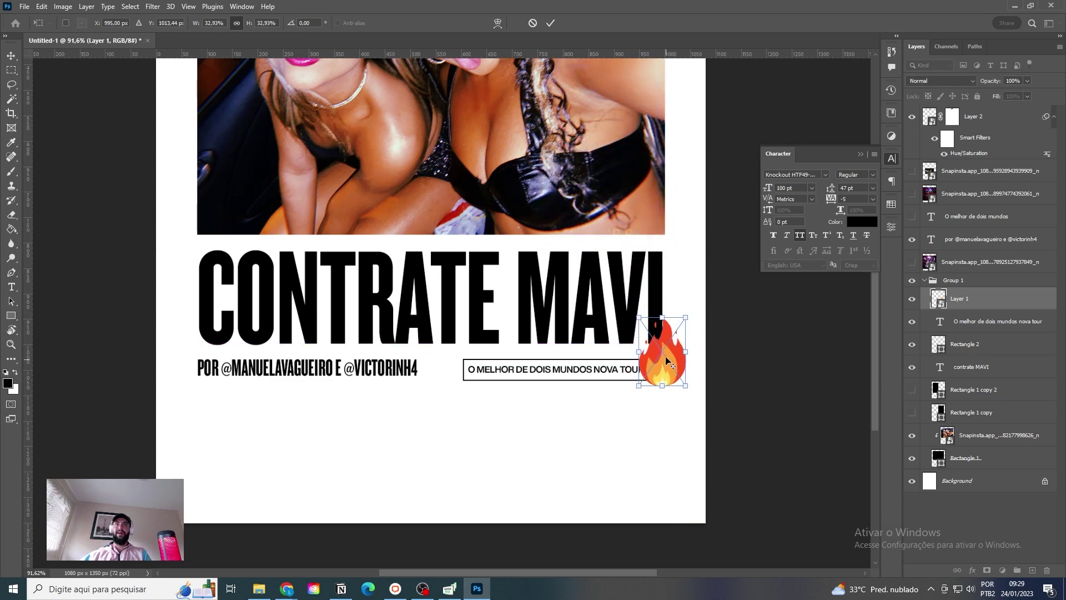
scroll(662, 359, "up", 6)
scroll(666, 361, "up", 2)
left_click_drag(732, 333, 641, 391)
key("Return")
Step: Nudge the fire emoji into place inside the tour box
key("shift+Down")
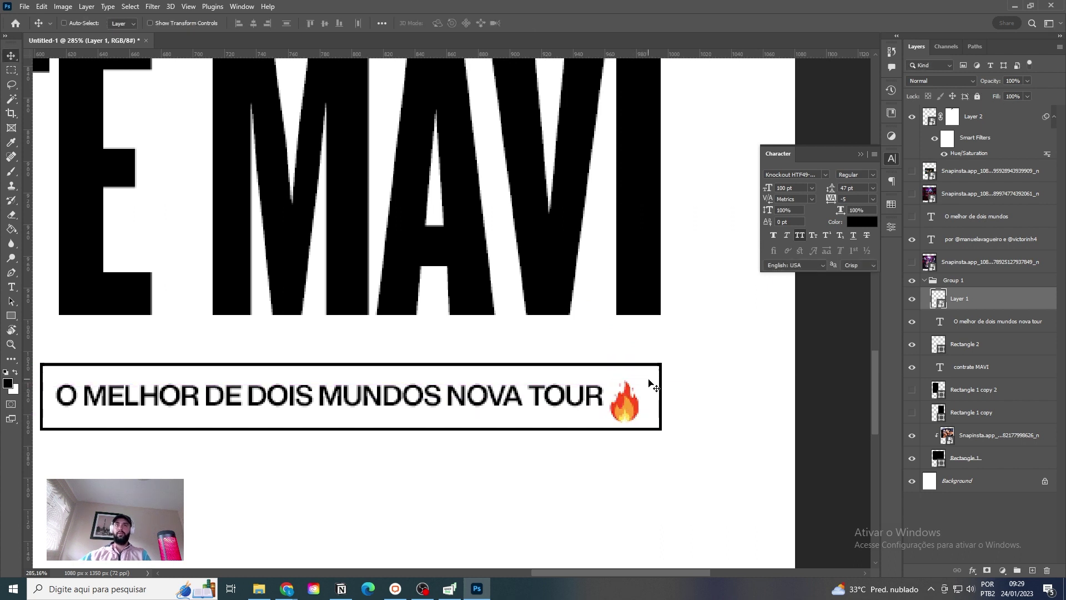
key("shift+Right")
key("Up")
key("Left")
key("Left")
key("Left")
key("Up")
key("Up")
key("Left")
key("Left")
key("Left")
key("Left")
key("Up")
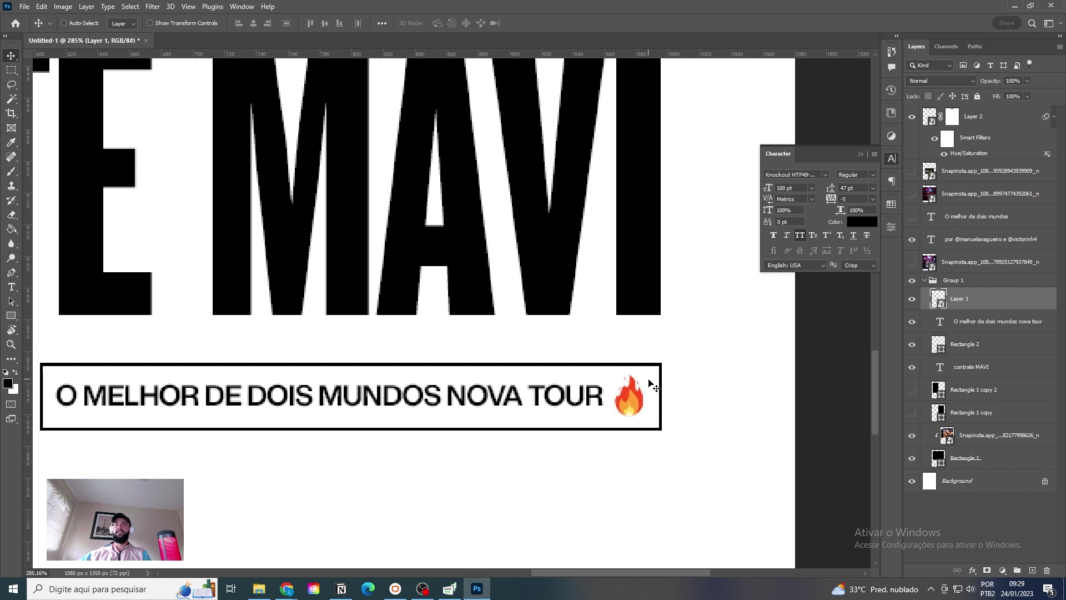
left_click_drag(646, 390, 645, 381)
Step: Shrink the fire emoji further to about 4.5 percent and nudge it left and down
left_click(989, 348)
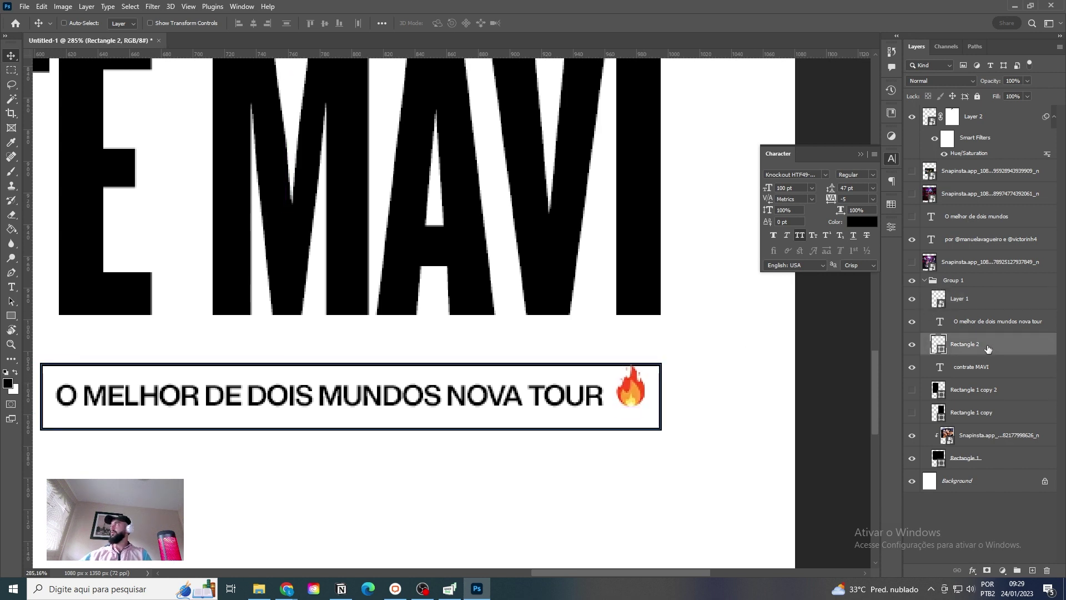
left_click(1031, 305)
key("ctrl+t")
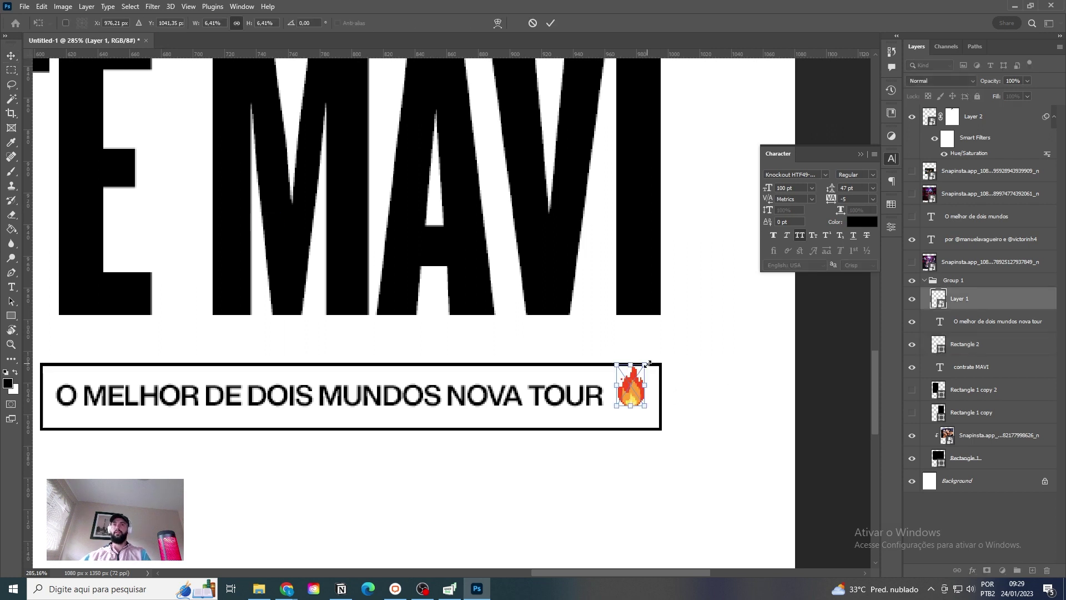
left_click_drag(647, 363, 643, 371)
key("Return")
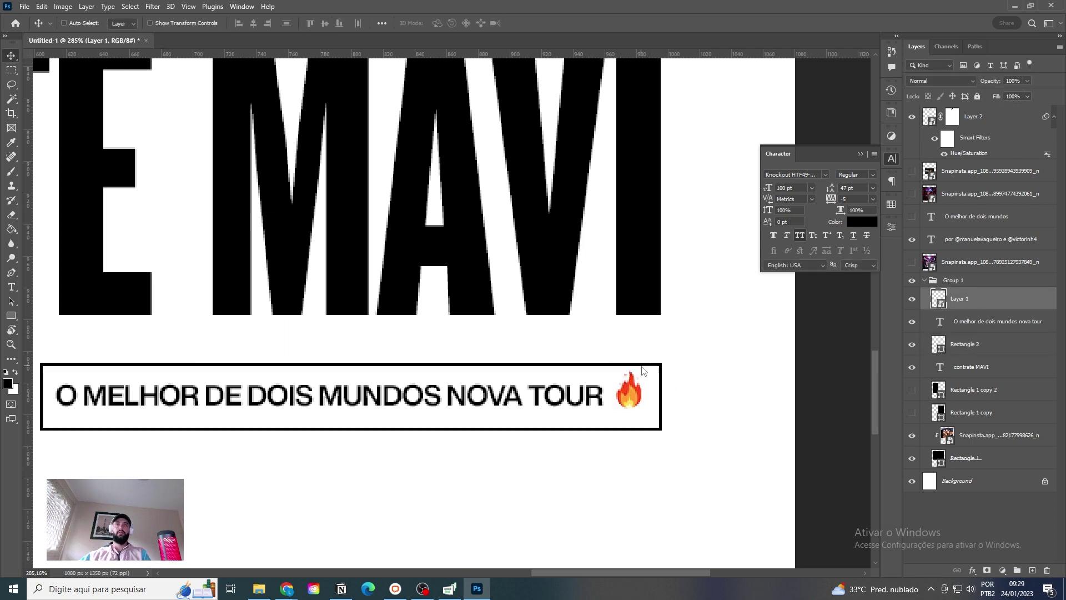
key("Left")
key("Down")
key("ctrl+t")
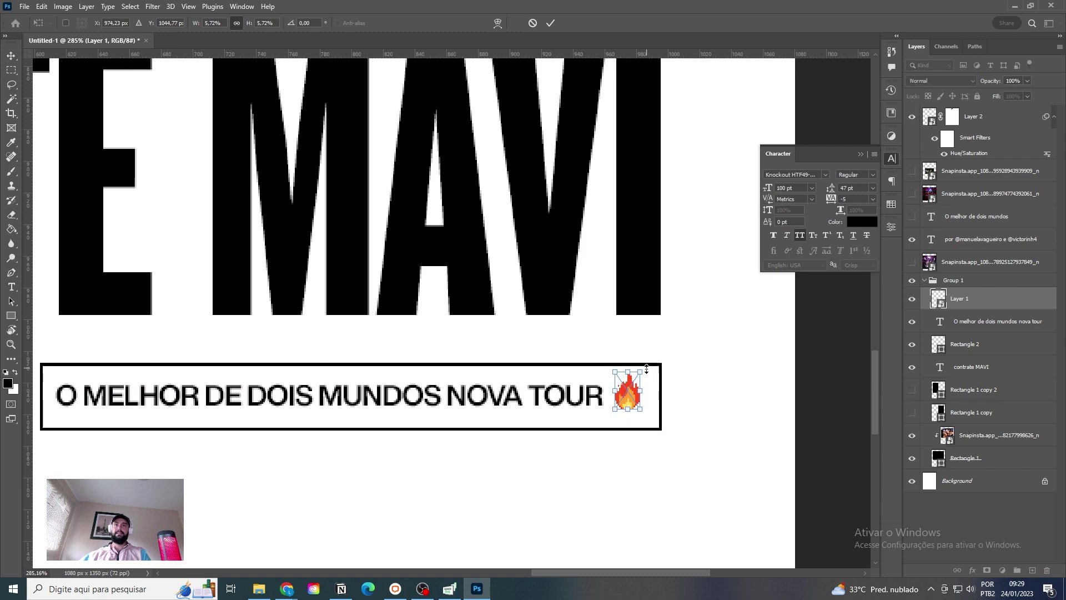
left_click_drag(644, 369, 645, 380)
key("Return")
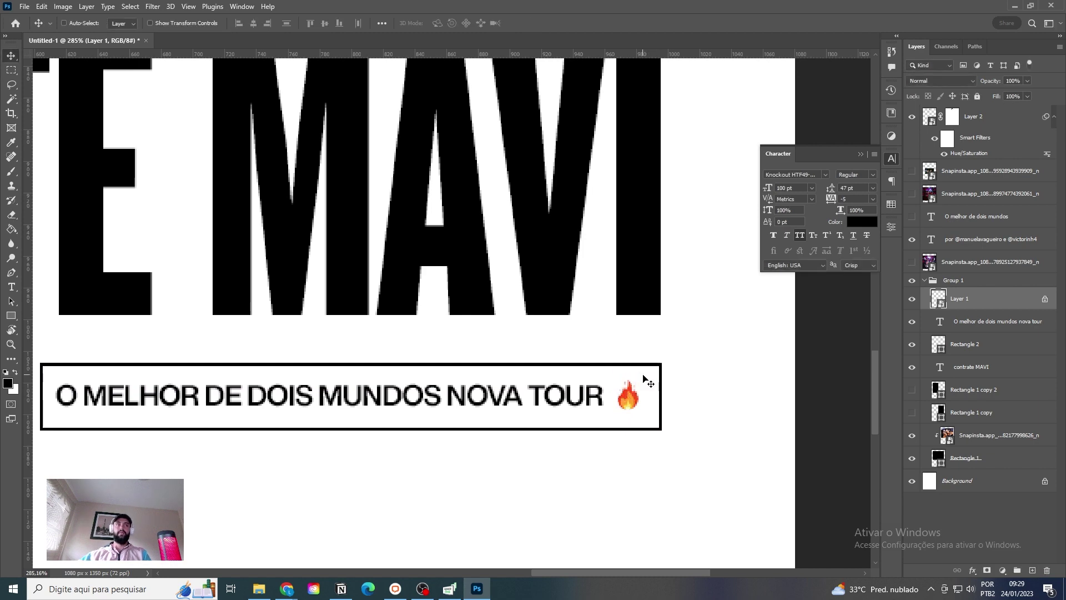
Step: Move the outline rectangle left beside the credits line and reduce its height
scroll(645, 380, "down", 5)
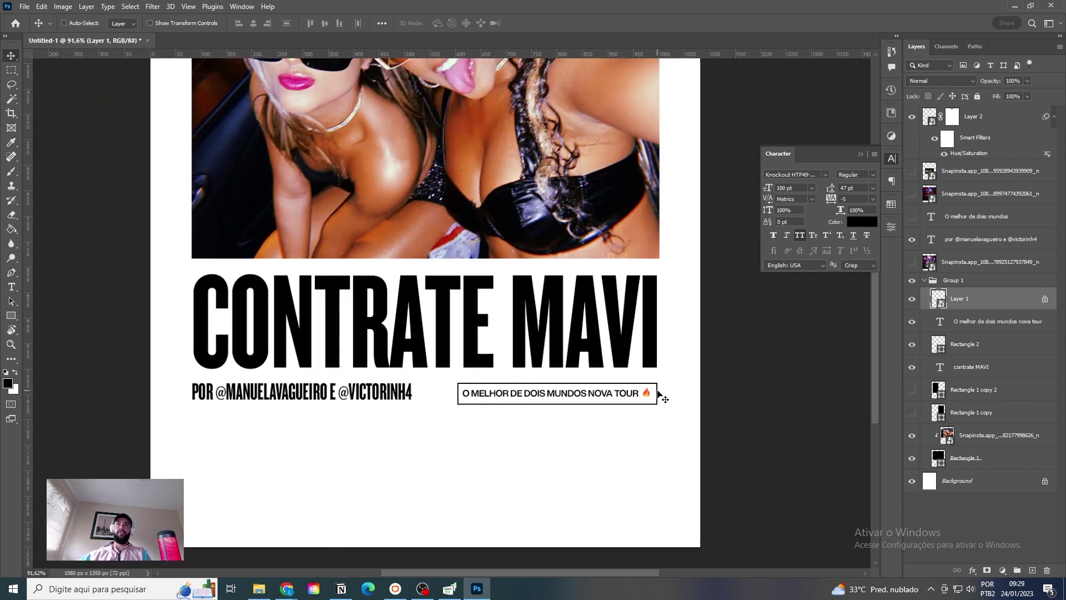
left_click(995, 345)
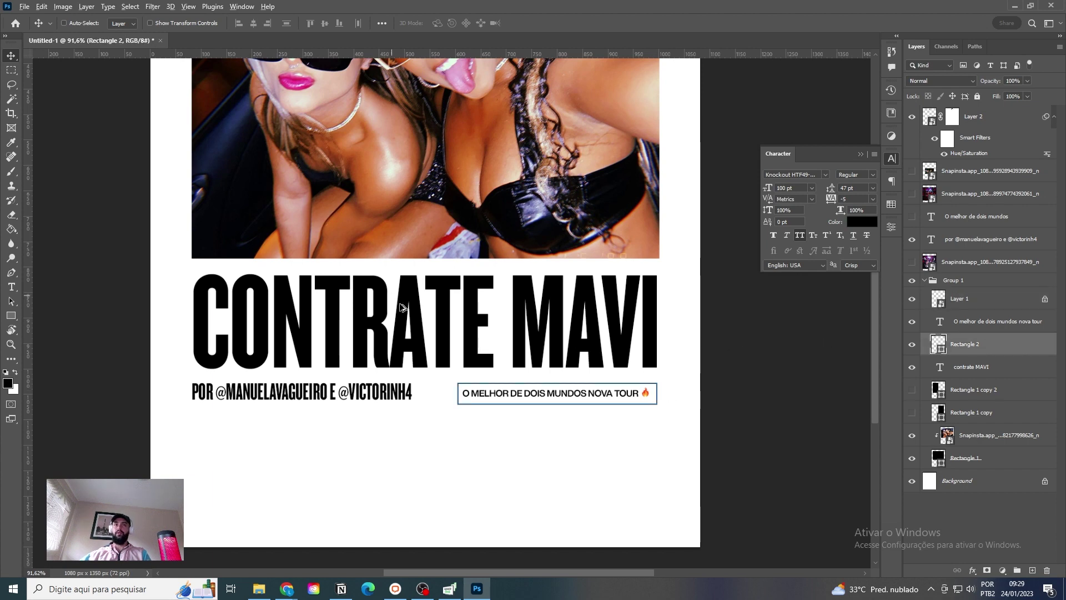
scroll(511, 398, "up", 2)
key("ctrl+t")
left_click_drag(481, 433, 481, 434)
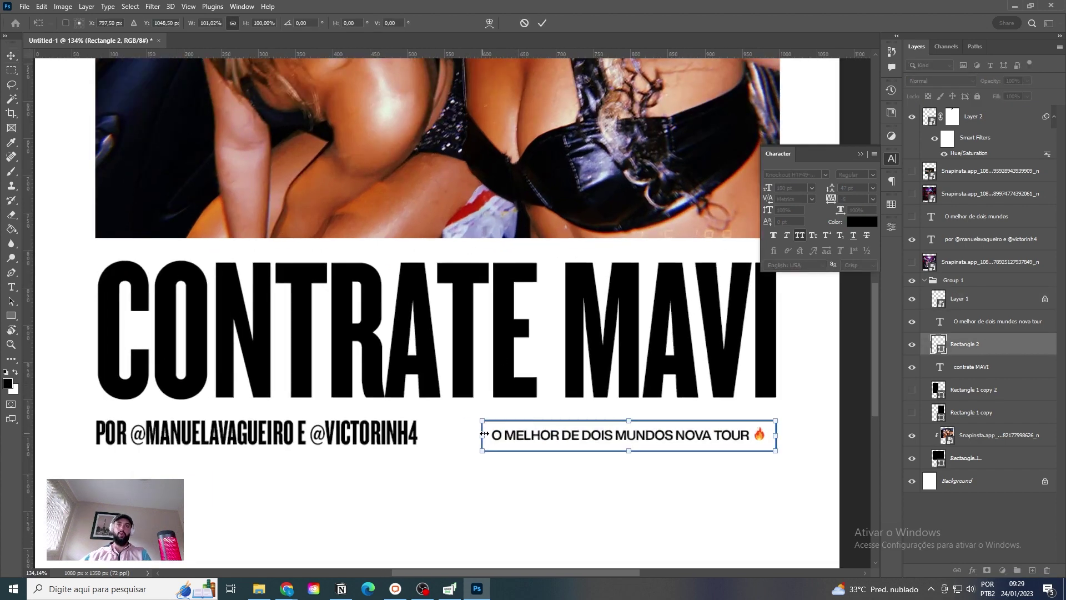
key("Return")
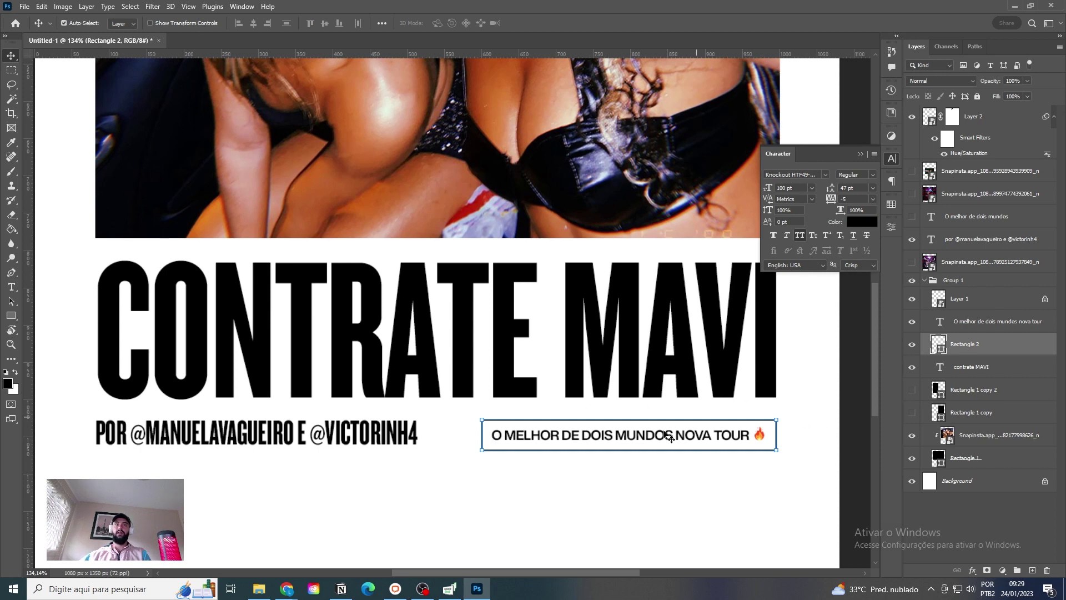
key("ctrl+t")
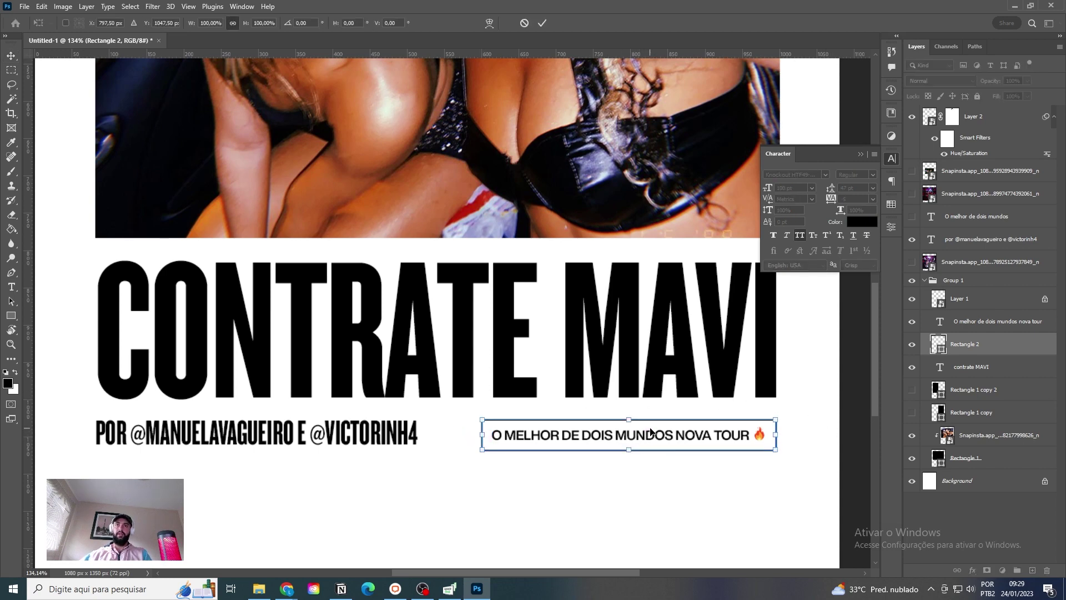
left_click_drag(651, 432, 595, 431)
left_click_drag(589, 431, 568, 445)
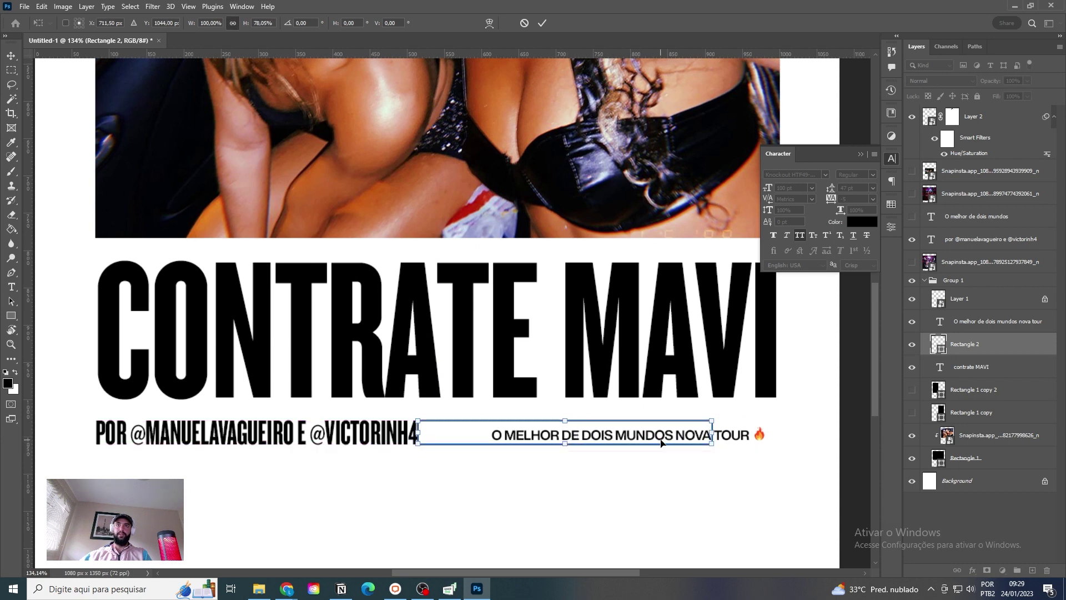
key("Return")
Step: Move the tour caption left into the box, dismissing the locked-layer warning
left_click(975, 328)
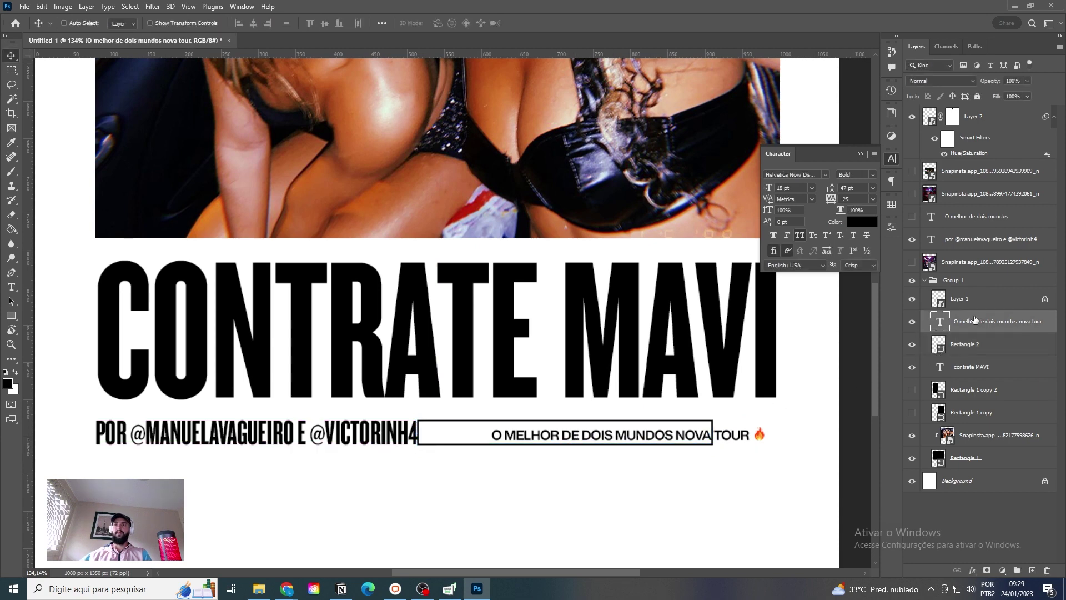
left_click_drag(781, 414, 726, 417)
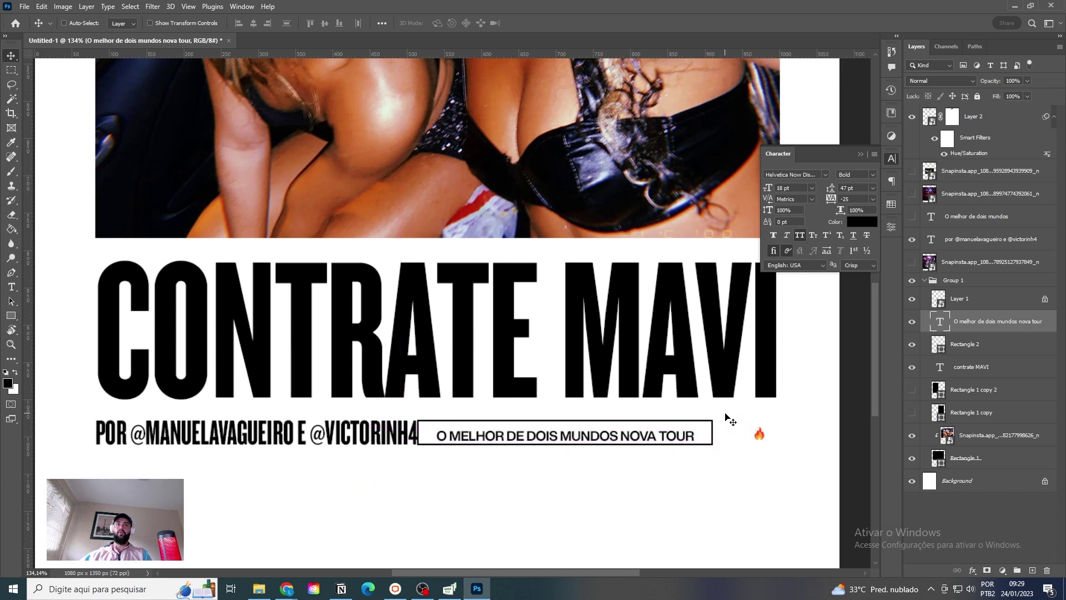
key("ctrl+/")
key("Left")
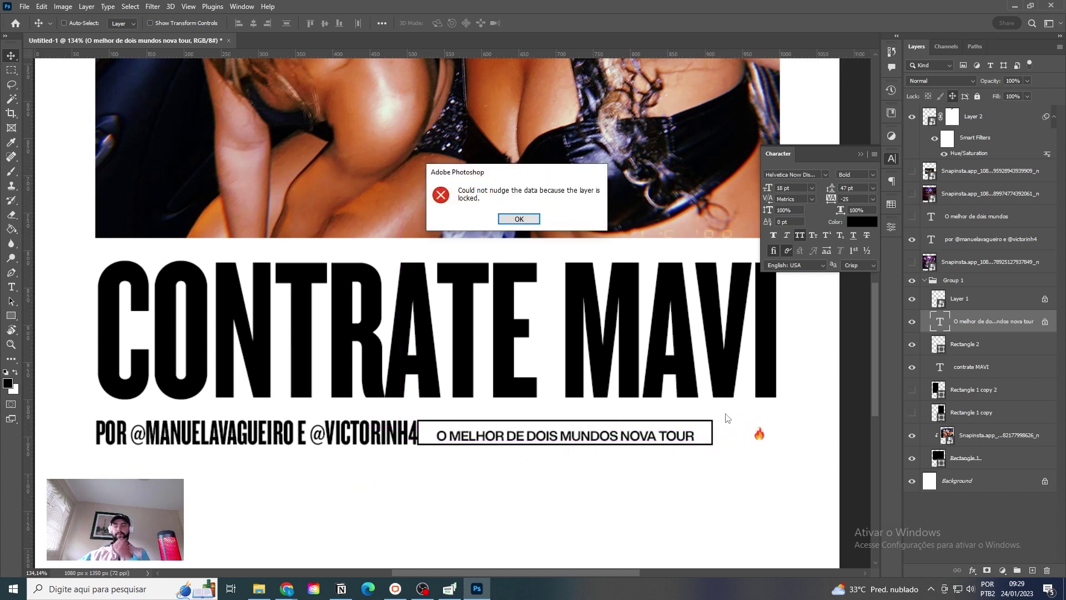
key("Return")
Step: Unlock the caption, nudge it left and up, and place the fire emoji beside it
left_click(1045, 322)
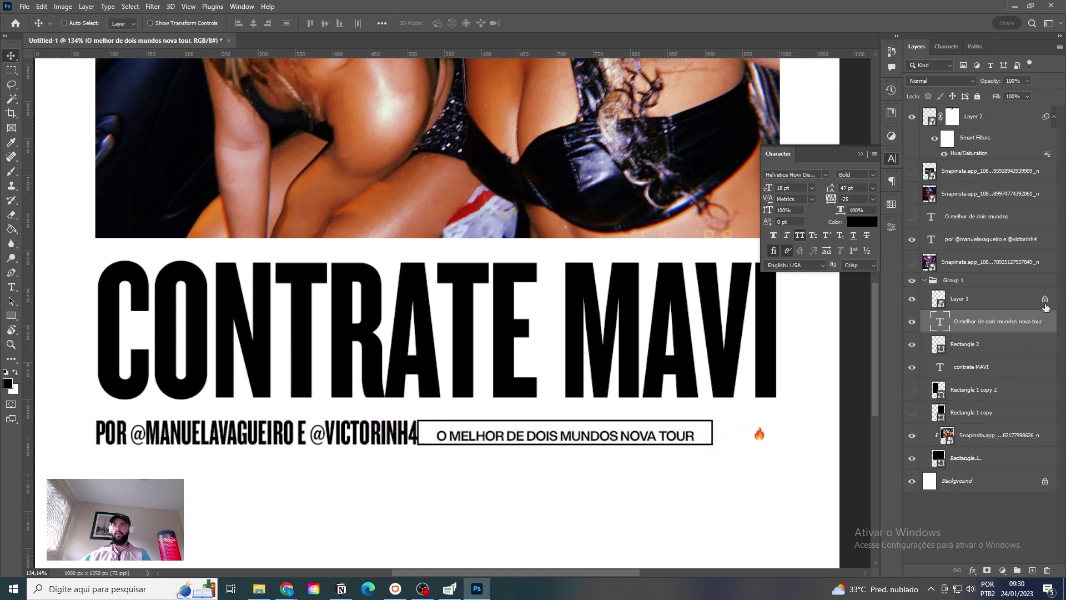
key("Left")
key("Left")
key("Left")
key("Left")
key("Left")
key("Left")
key("Left")
key("Left")
key("Left")
key("Left")
key("Left")
key("Up")
key("Up")
key("Up")
key("Up")
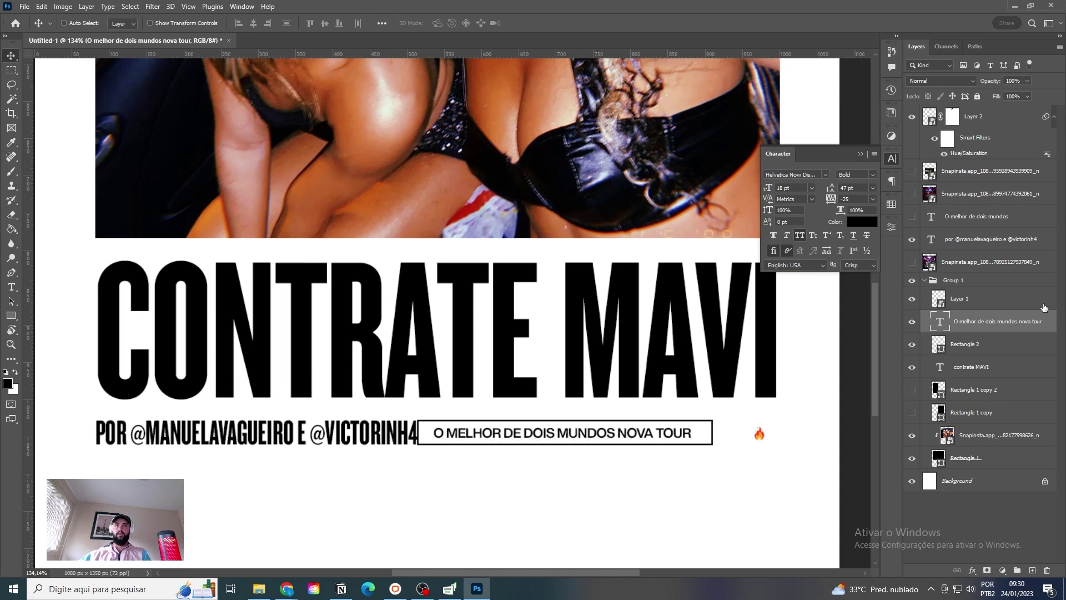
key("Left")
key("Left")
key("Left")
key("Left")
key("Left")
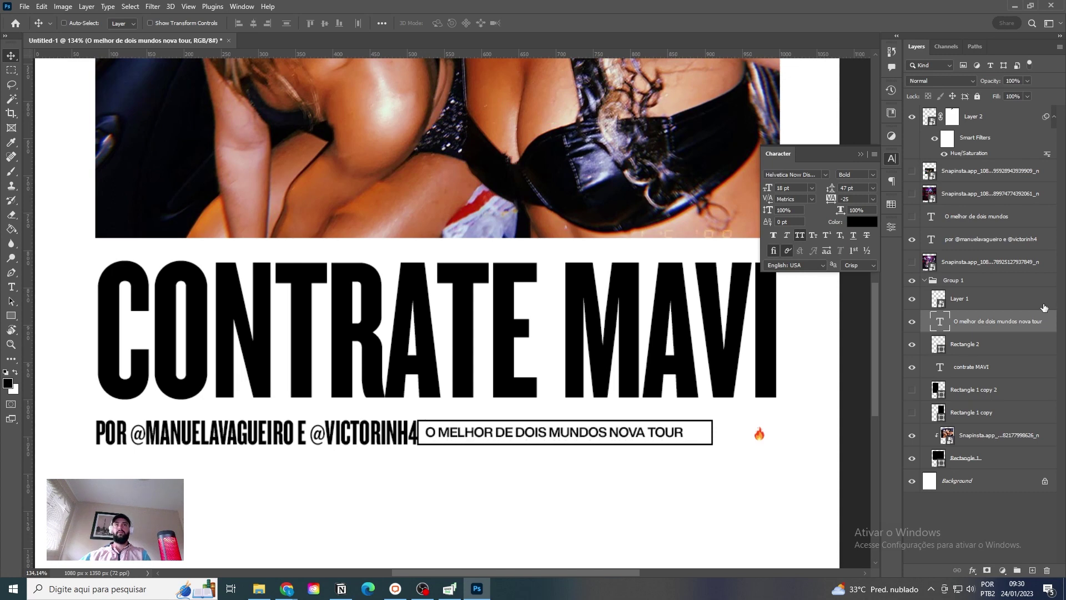
key("Up")
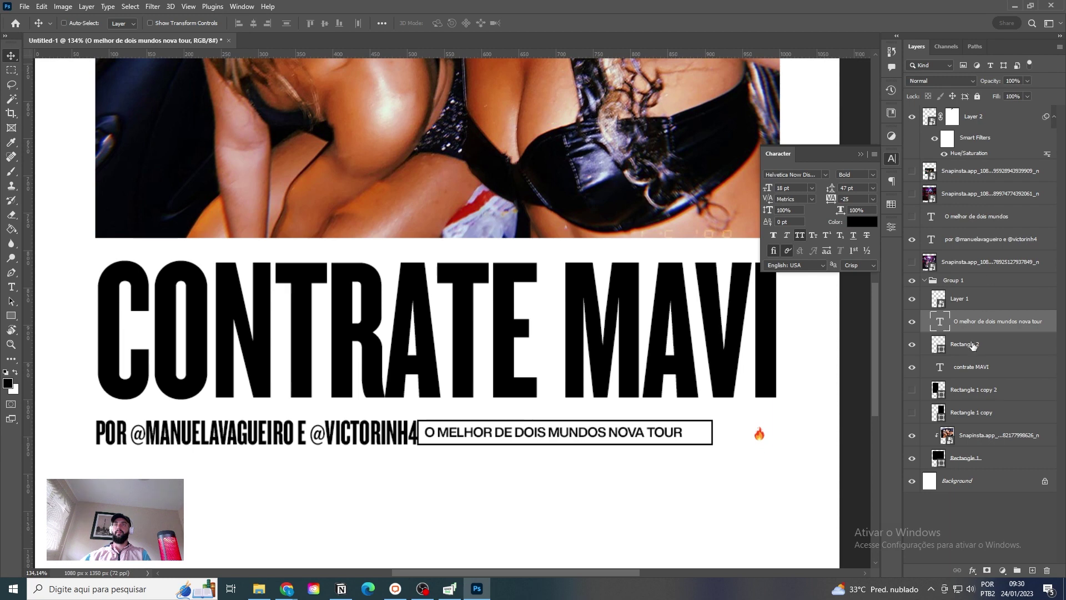
left_click(973, 345)
left_click(977, 302)
left_click_drag(821, 429, 755, 425)
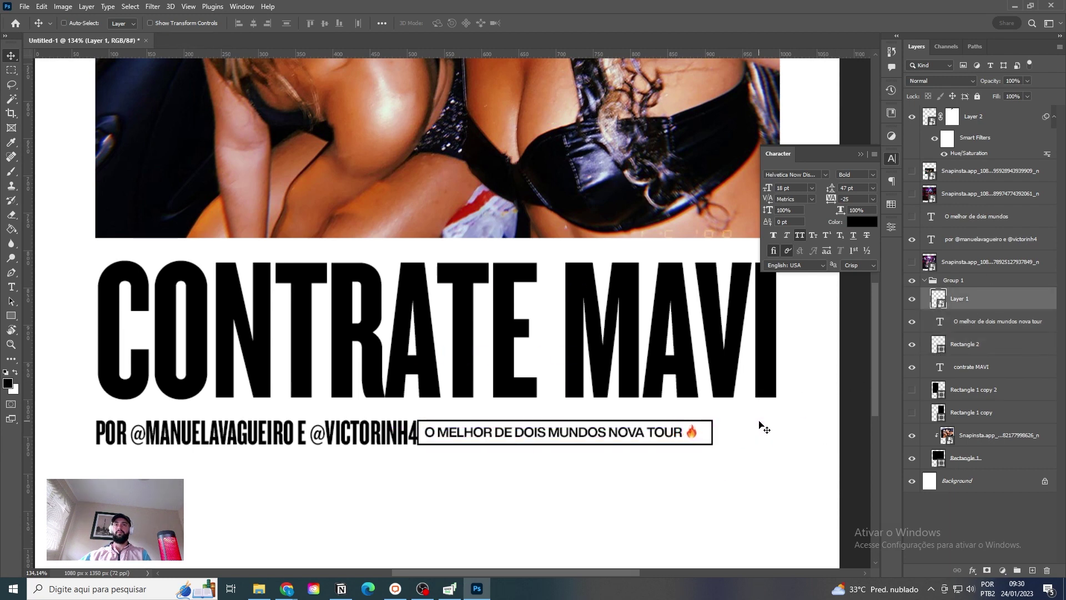
Step: Group the tour text with the fire emoji layer and nudge it
left_click(977, 321, "shift")
key("ctrl+g")
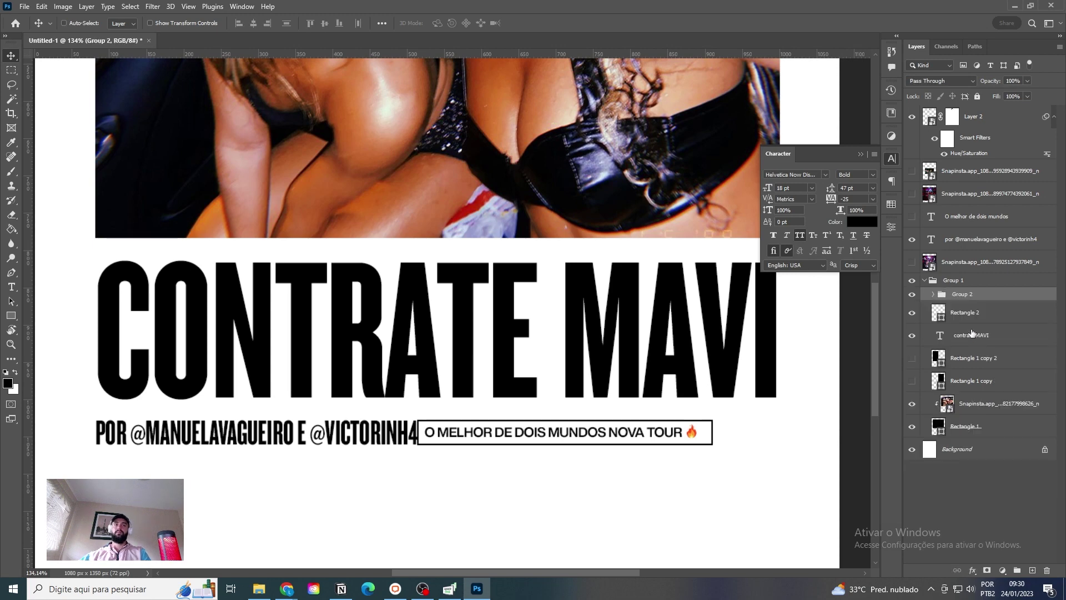
key("Right")
key("Right")
key("Right")
key("Right")
key("Right")
key("Right")
key("Right")
key("Right")
key("Left")
key("Left")
key("Left")
key("Left")
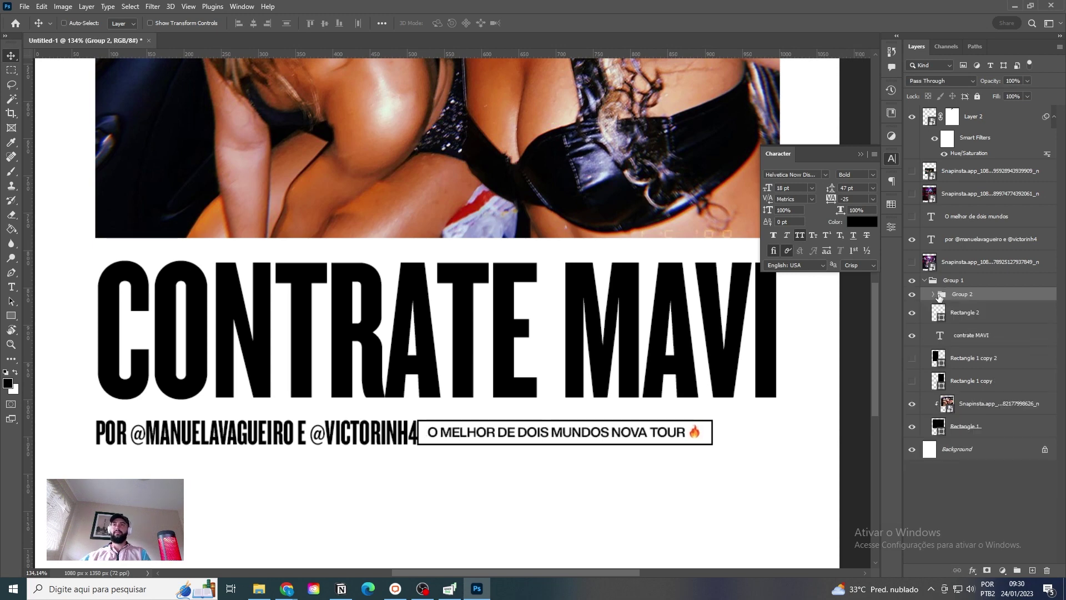
Step: Set the tour text to 17 pt and nudge the text and fire emoji left
left_click(933, 294)
left_click(980, 338)
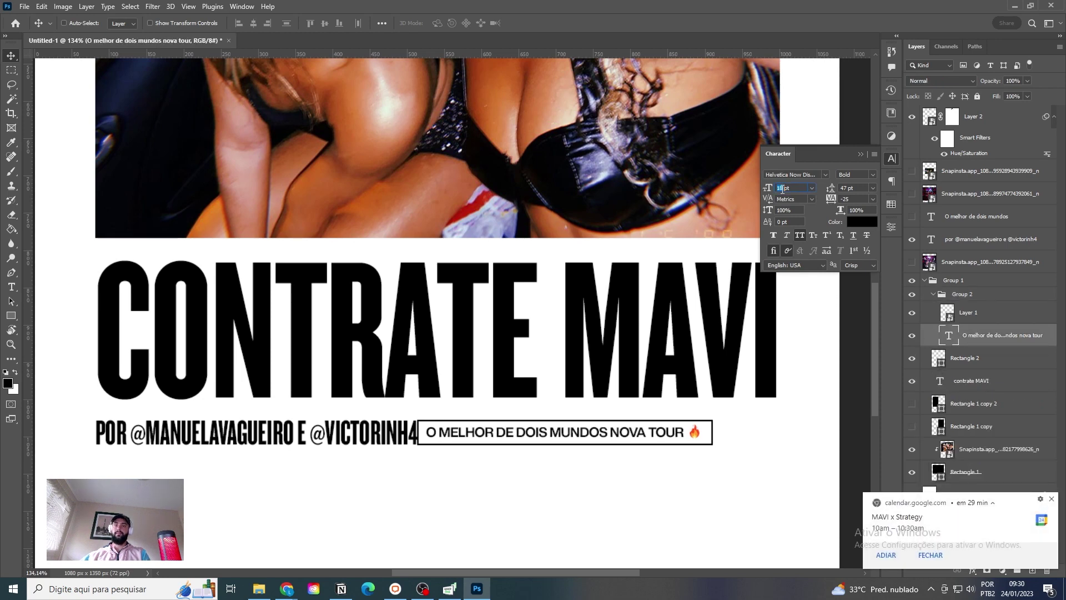
type("17")
key("Return")
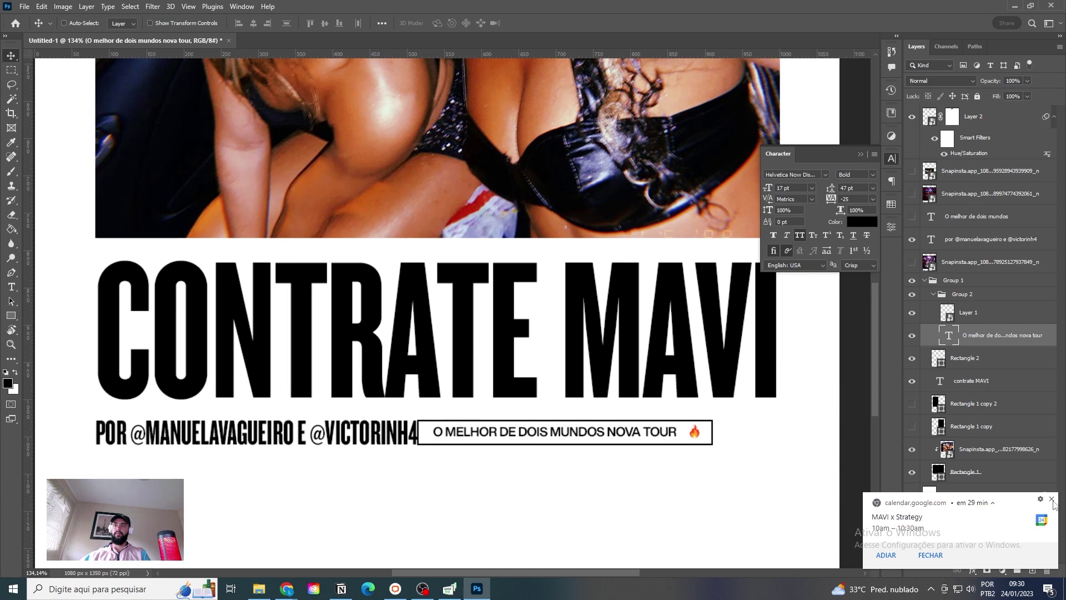
left_click(1051, 499)
key("Left")
key("Left")
key("Left")
key("Left")
key("Left")
key("Left")
key("Left")
key("Left")
key("Left")
key("Left")
key("Left")
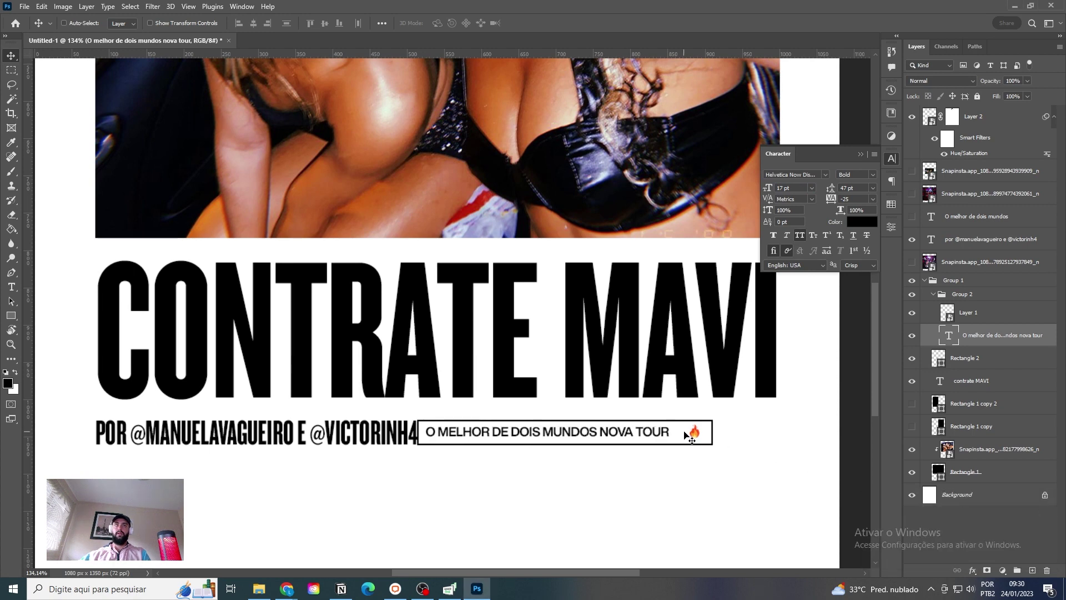
left_click(968, 321)
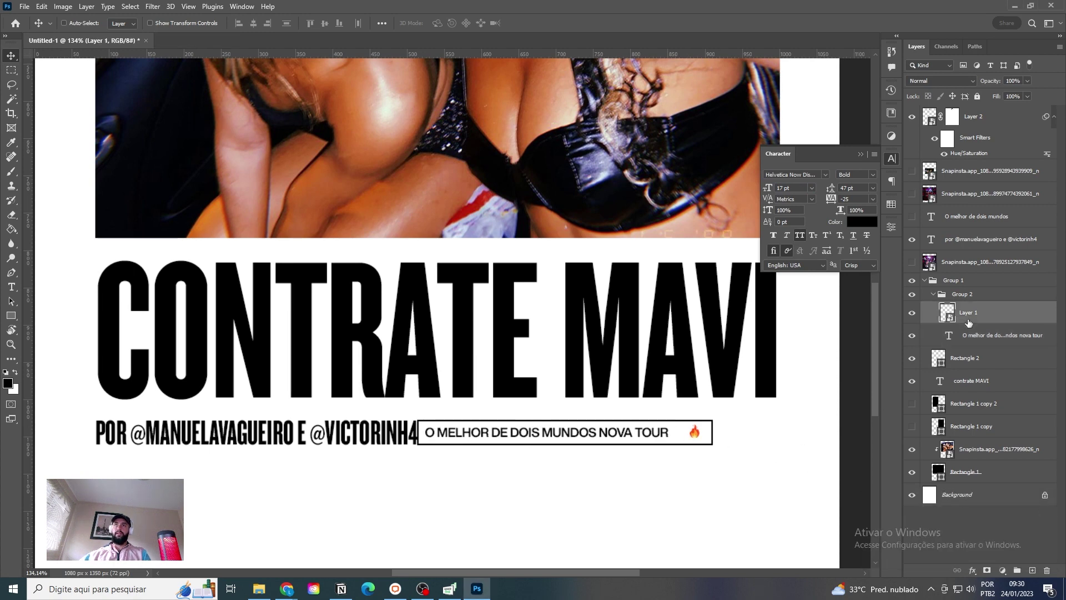
key("shift+Left")
key("shift+Left")
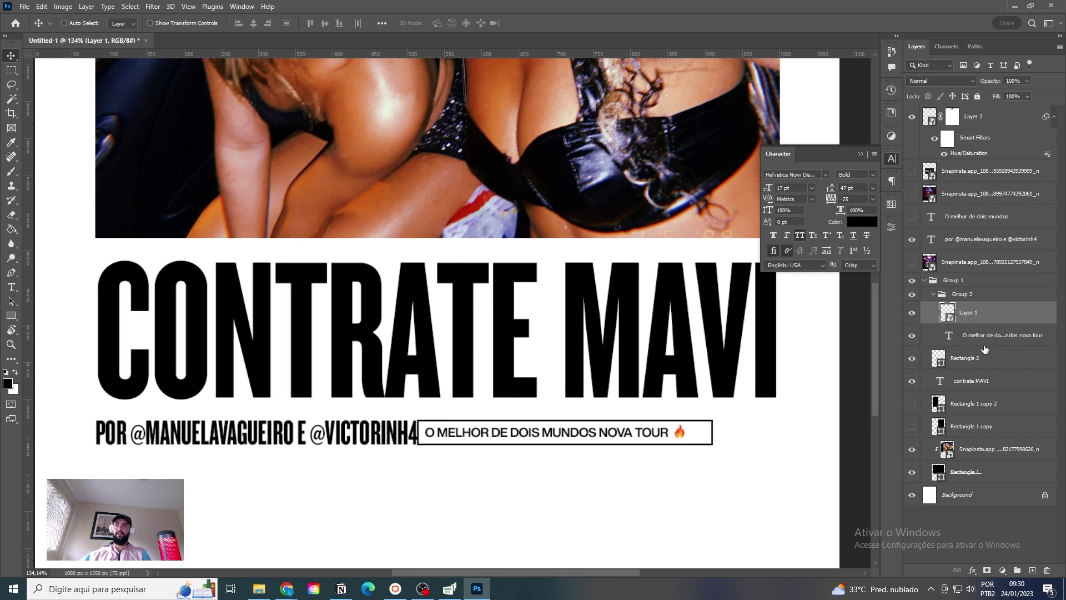
Step: Narrow the Rectangle 2 box from the right and group it with the text as Group 3
left_click(992, 361)
key("ctrl+t")
left_click_drag(714, 433, 698, 432)
key("Return")
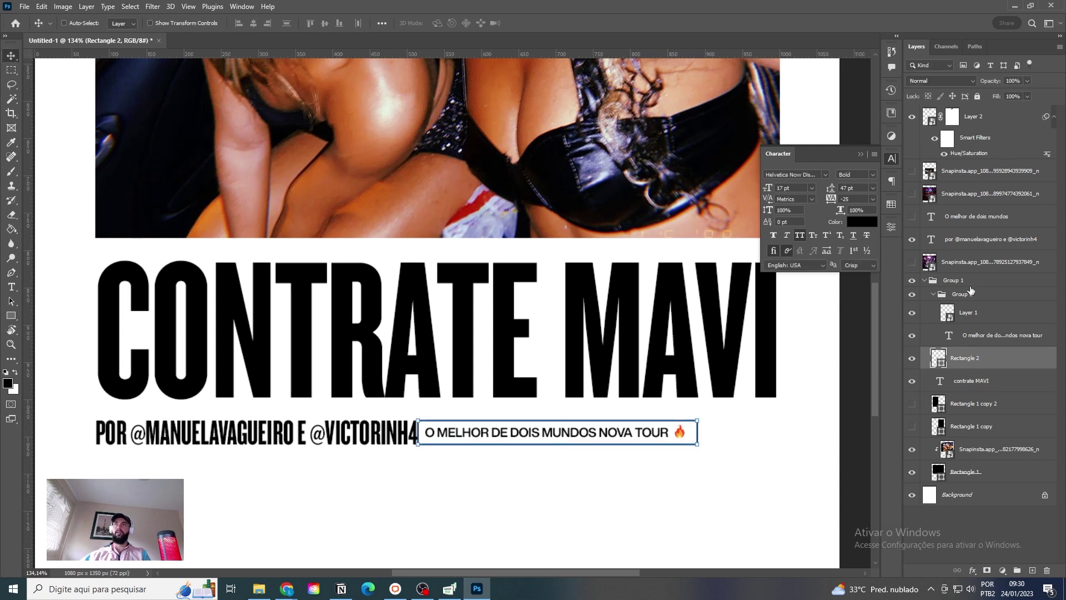
left_click(990, 296)
left_click(911, 295)
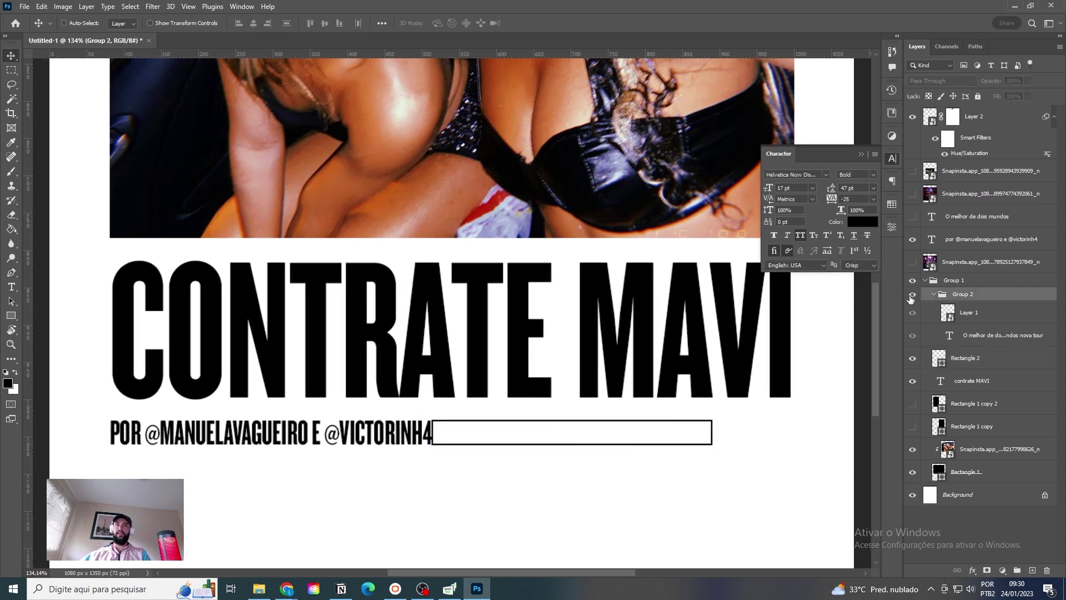
left_click(912, 295)
left_click(934, 293)
left_click(968, 318, "ctrl")
key("ctrl+g")
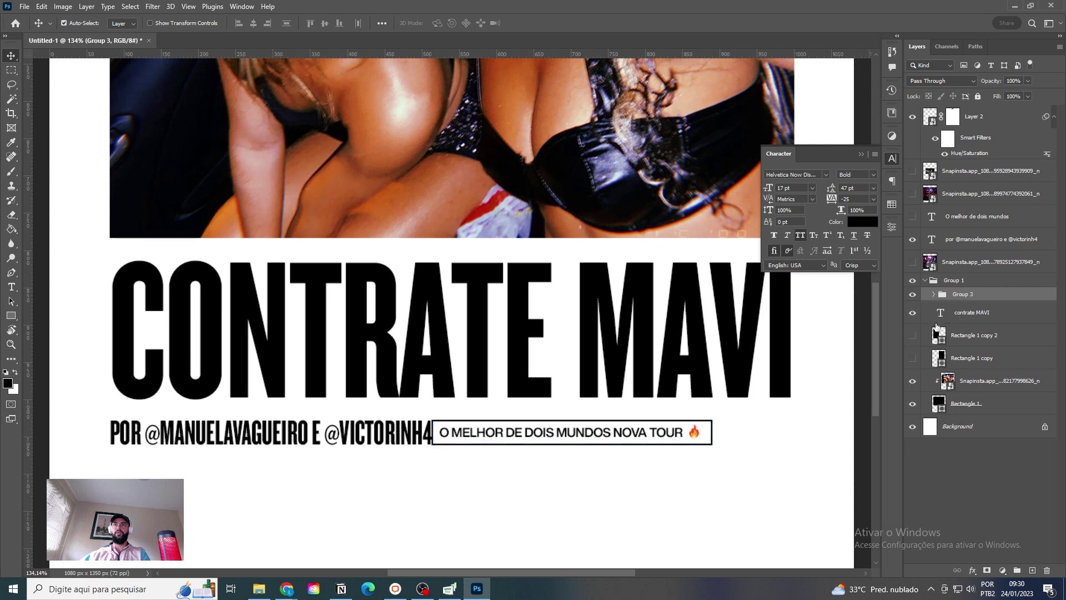
Step: Move the tour box right under MAVI and scale it down slightly
left_click_drag(620, 430, 702, 438)
key("ctrl+t")
left_click_drag(813, 477, 807, 476)
key("Return")
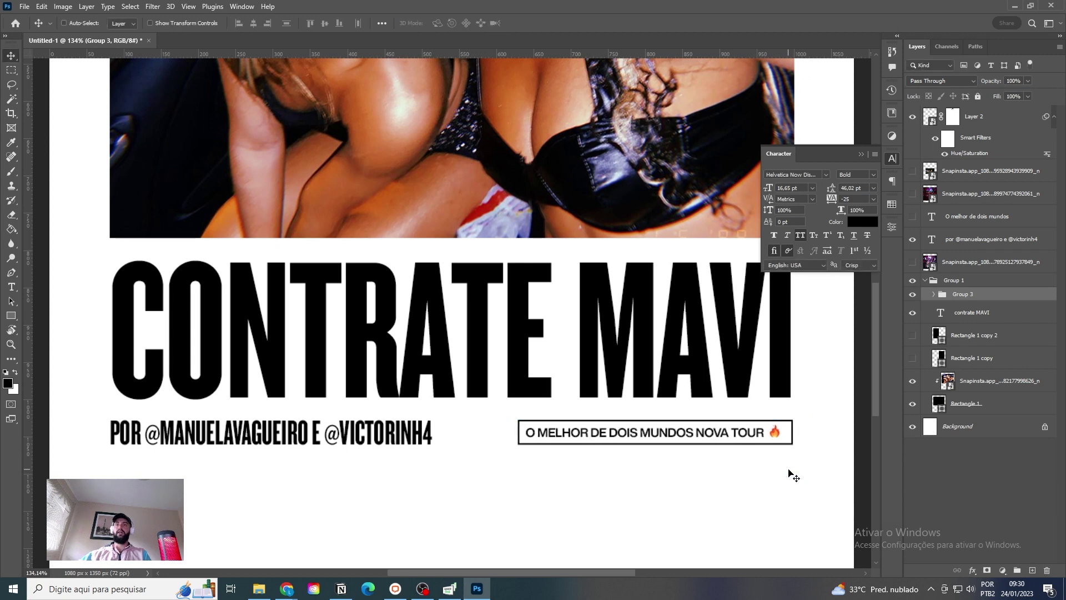
Step: Give the credit line's two handles Knockout weights, starting with HTF49-Liteweight on the second handle
left_click(420, 440, "ctrl")
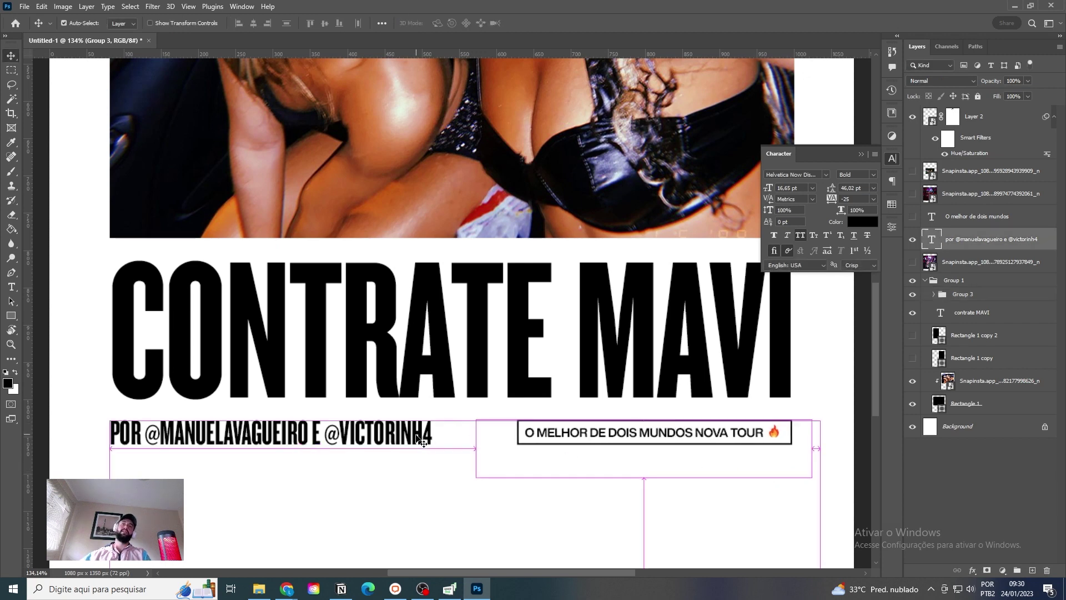
key("t")
double_click(344, 431)
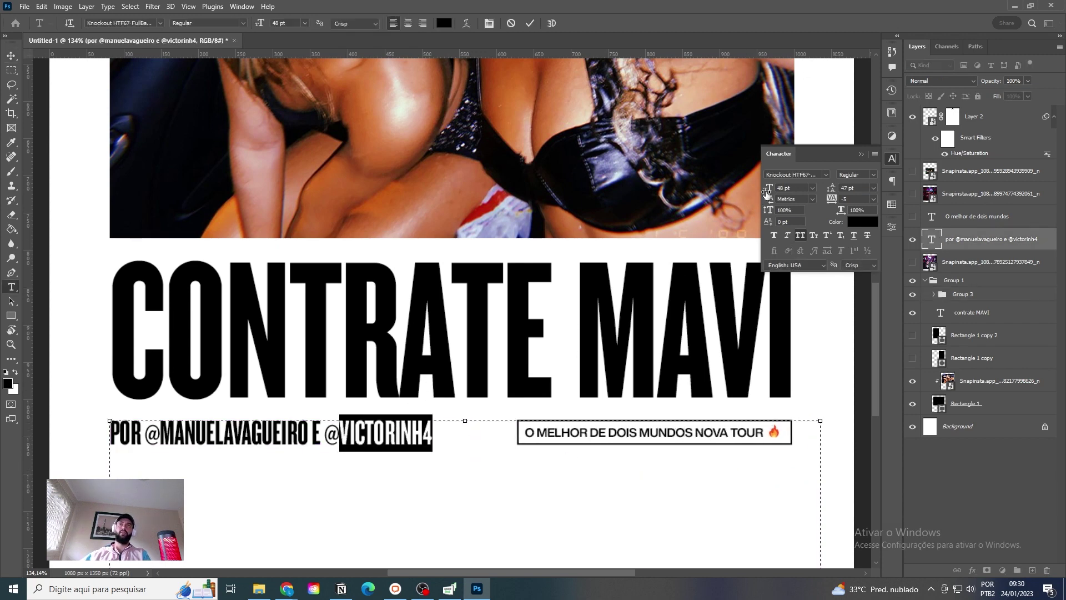
left_click(825, 175)
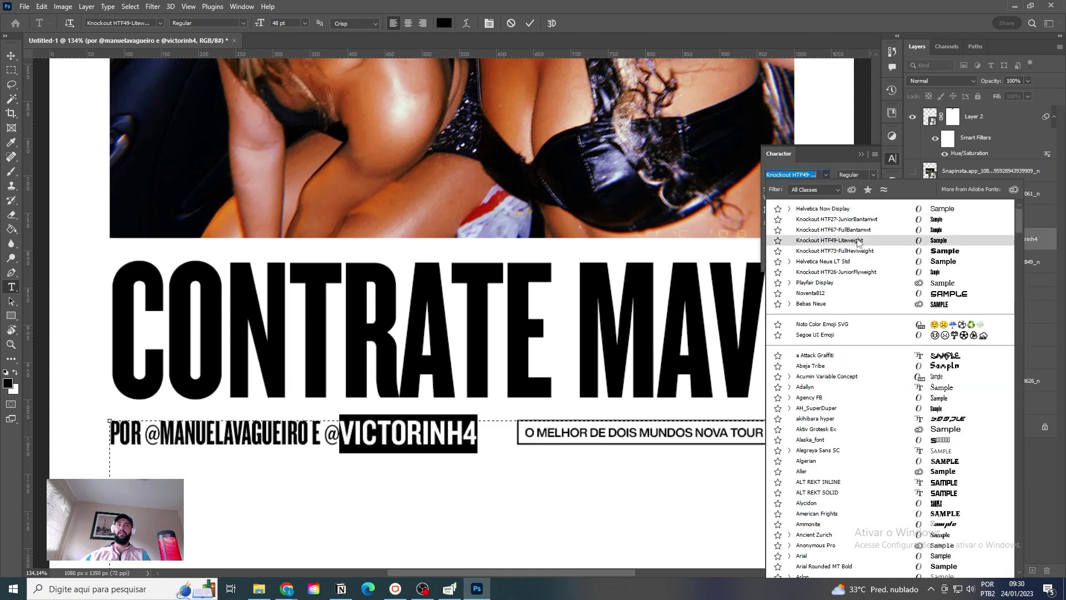
left_click(857, 242)
left_click_drag(312, 438, 148, 439)
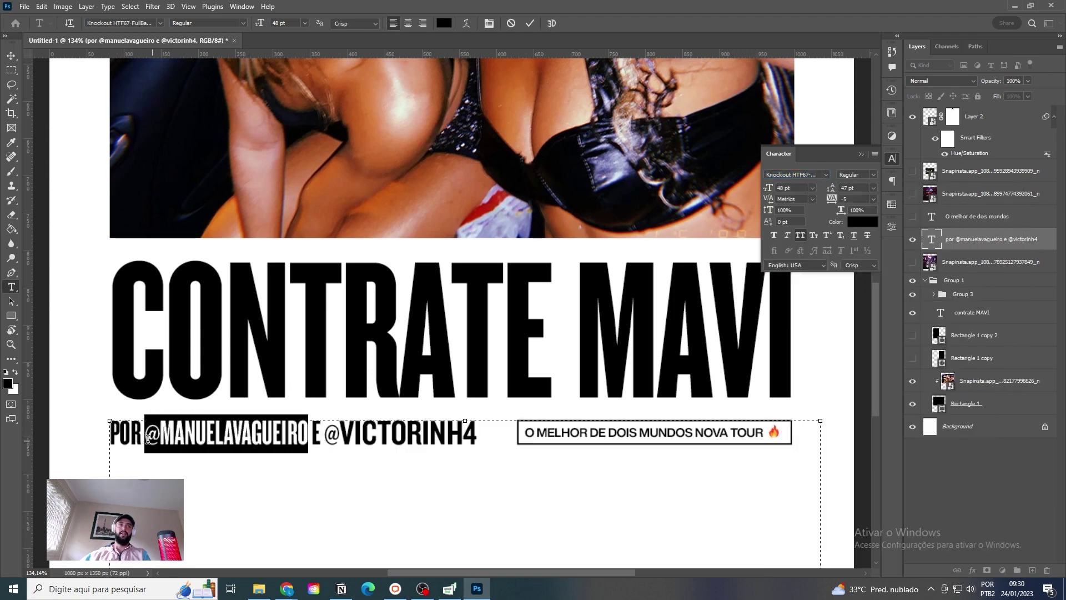
left_click(827, 175)
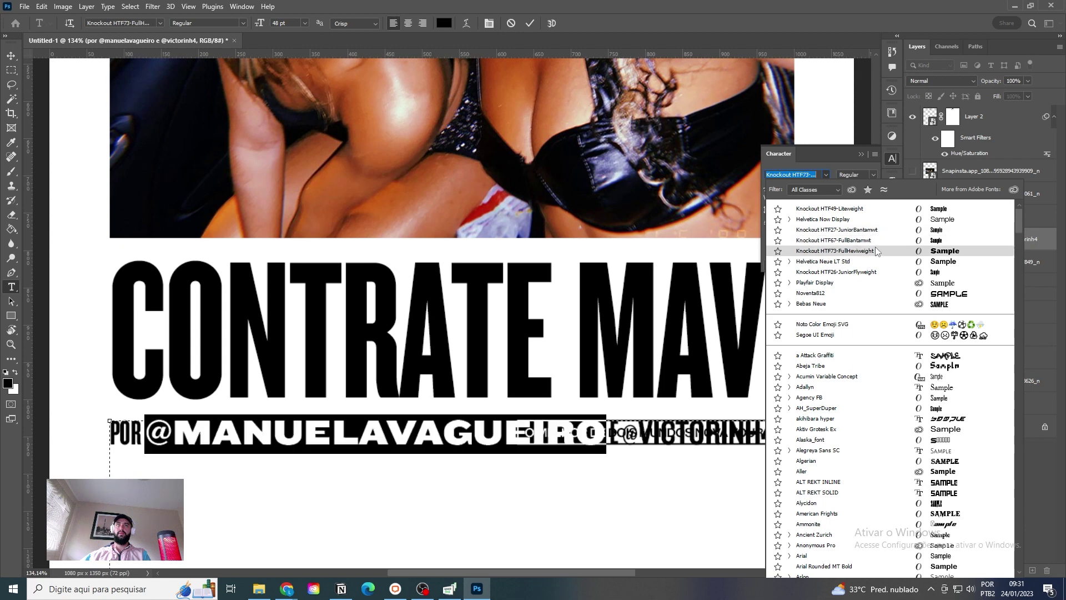
key("Up")
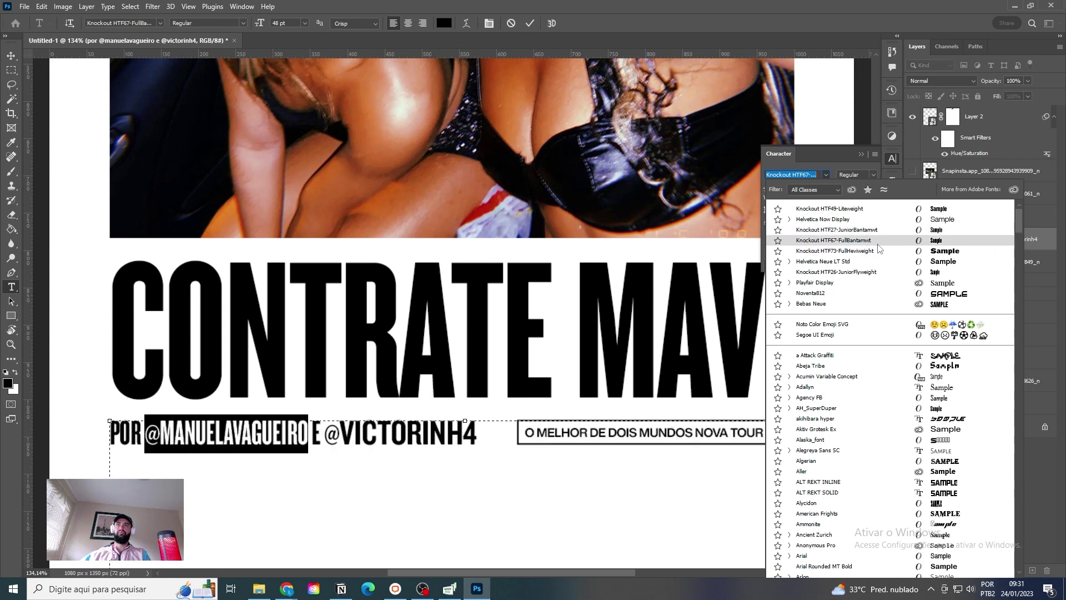
left_click(880, 213)
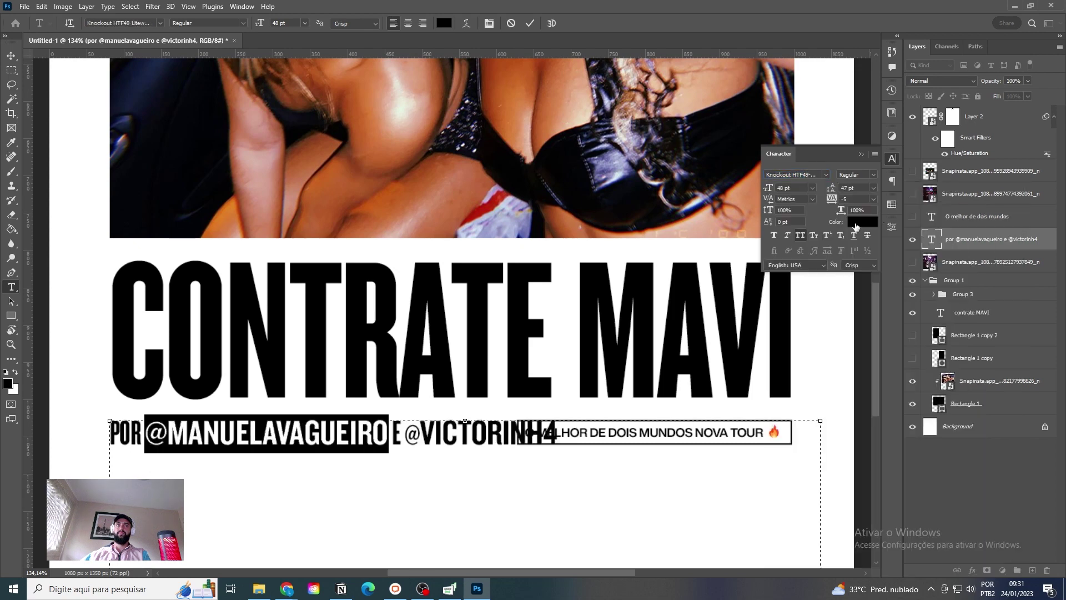
Step: Set POR and E in the credit line to the thin Knockout HTF26-JuniorFlyweight
left_click_drag(148, 427, 112, 437)
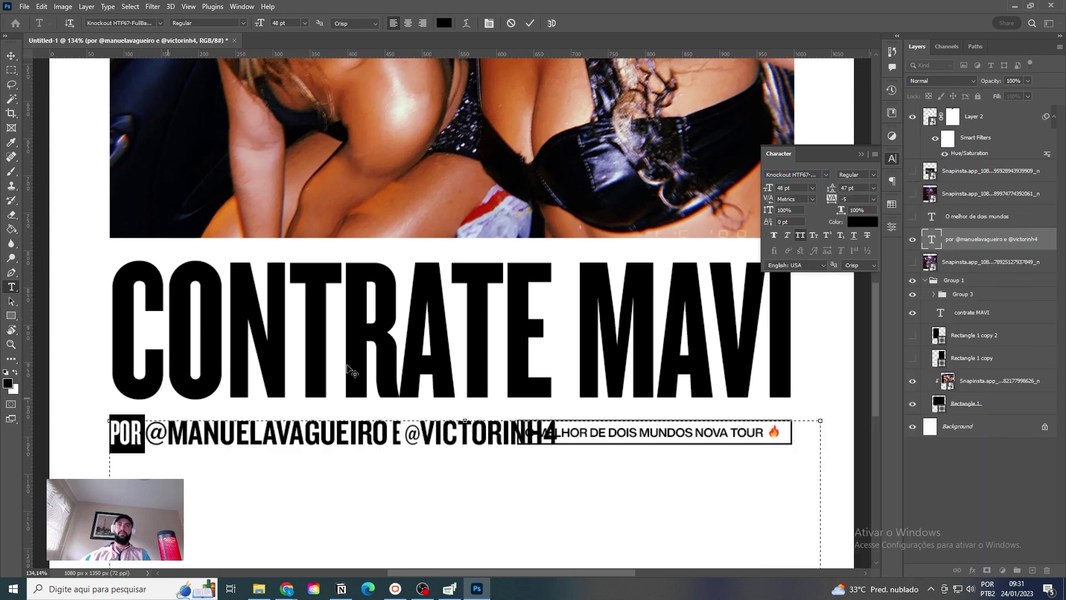
left_click(826, 173)
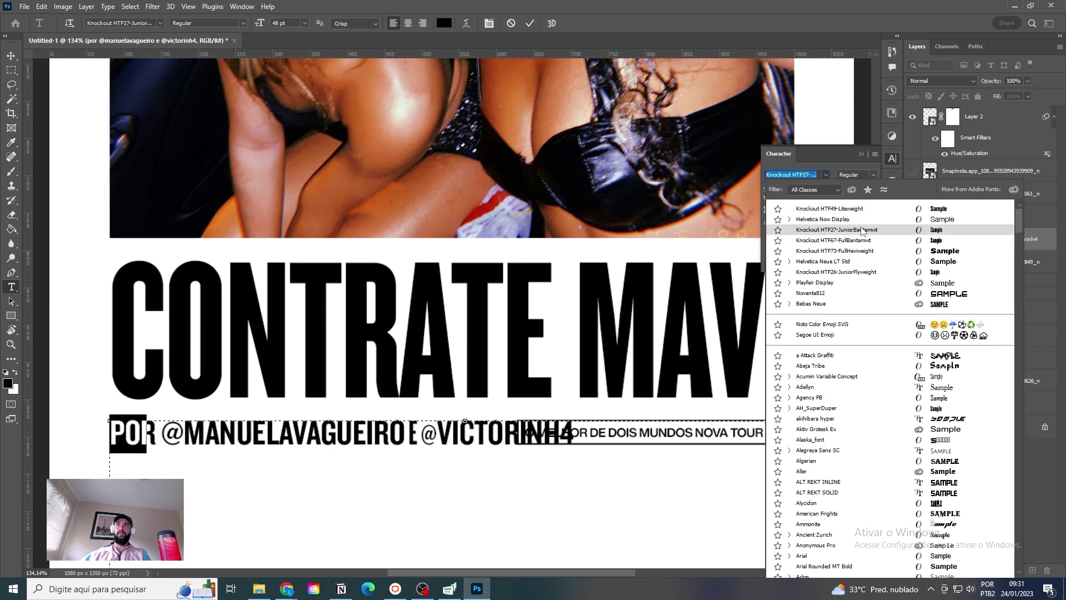
left_click(883, 274)
left_click(405, 455)
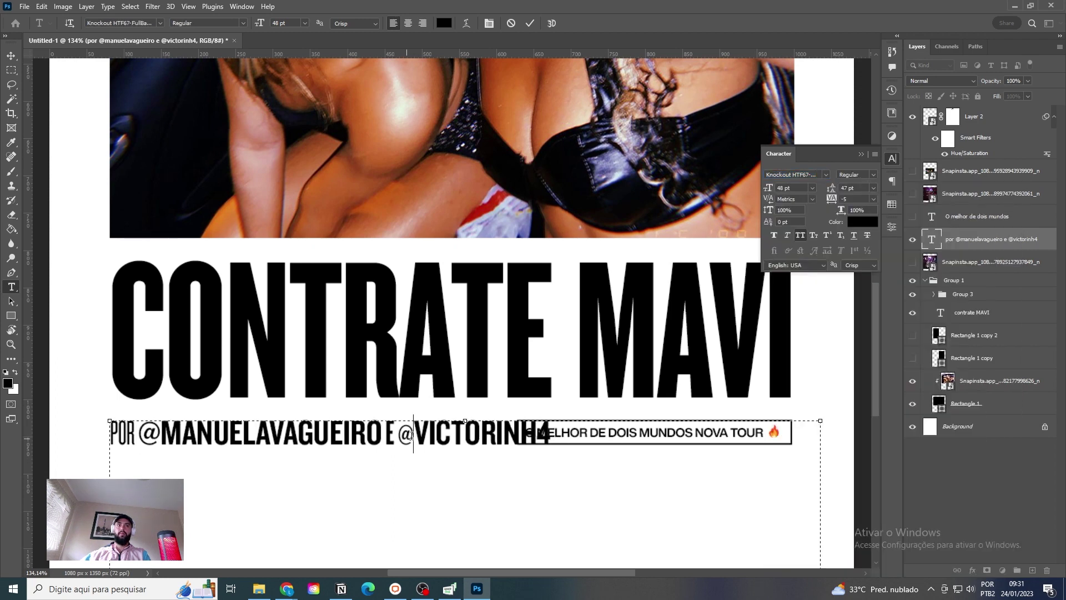
double_click(392, 436)
left_click(827, 174)
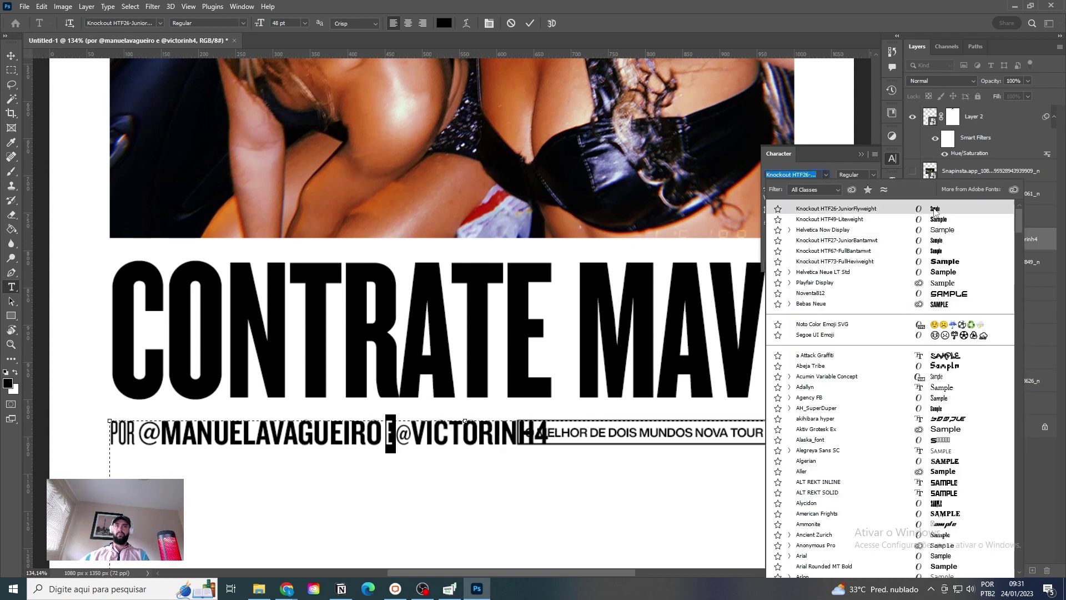
left_click(935, 210)
left_click(15, 55)
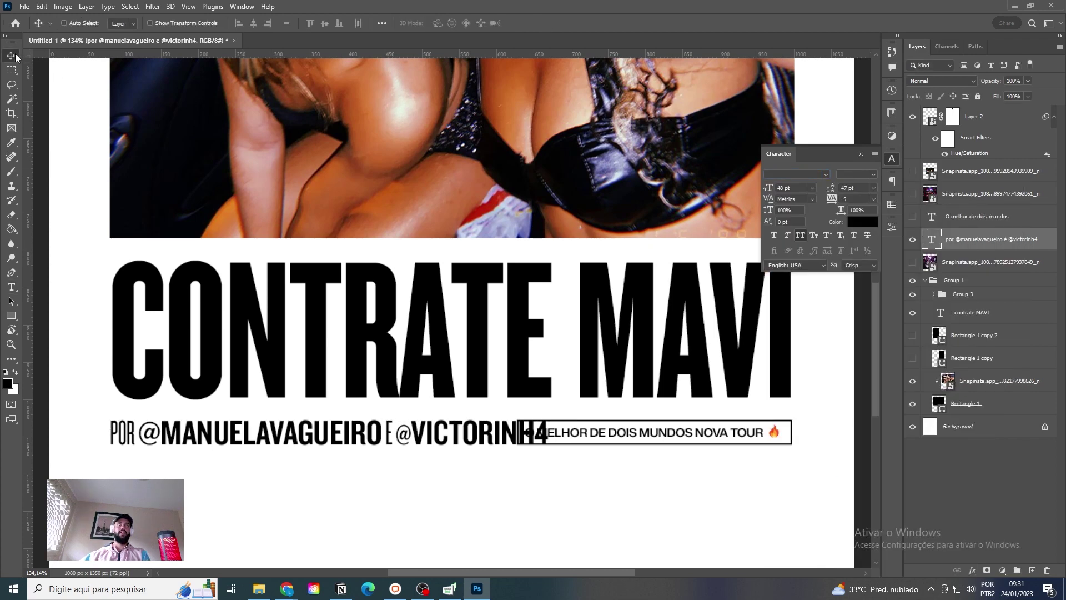
Step: Shrink the credit line's text box height to fit the single line
key("ctrl+t")
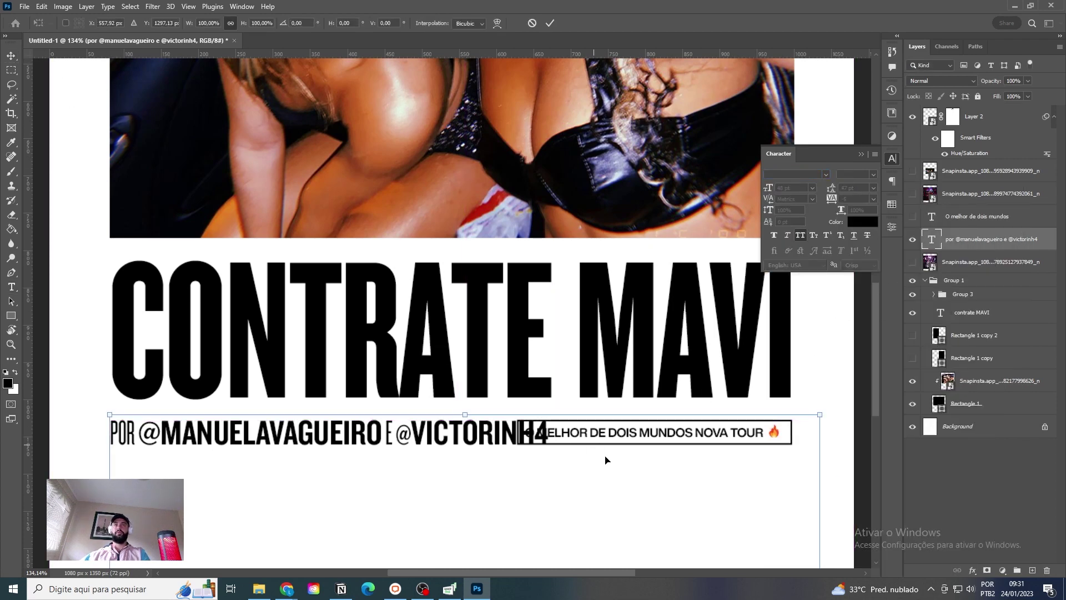
key("Escape")
scroll(461, 407, "down", 1)
key("t")
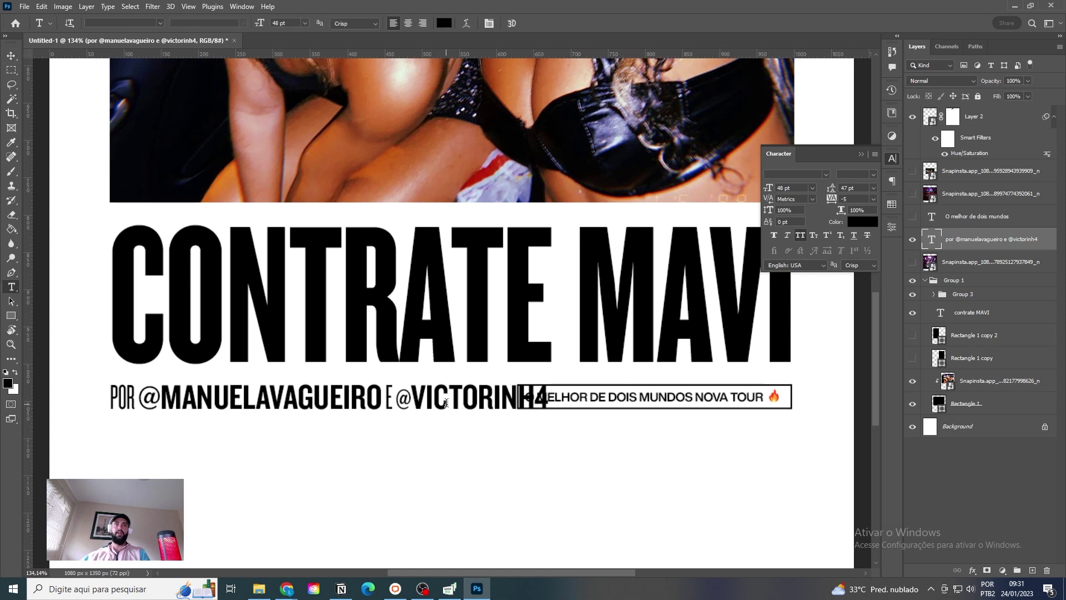
left_click(451, 405)
scroll(453, 406, "down", 3)
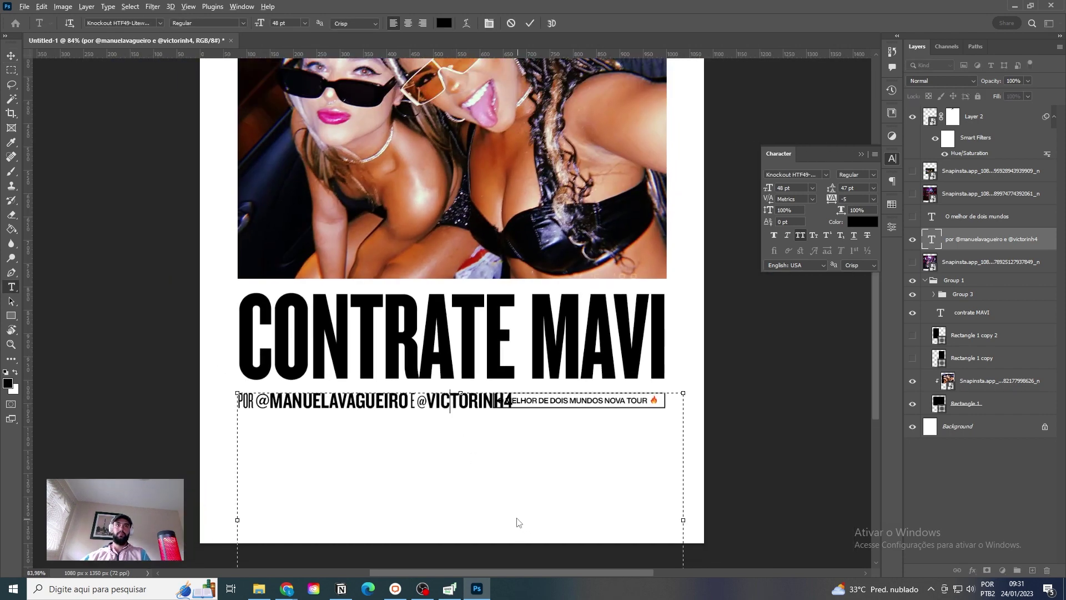
scroll(514, 514, "down", 4)
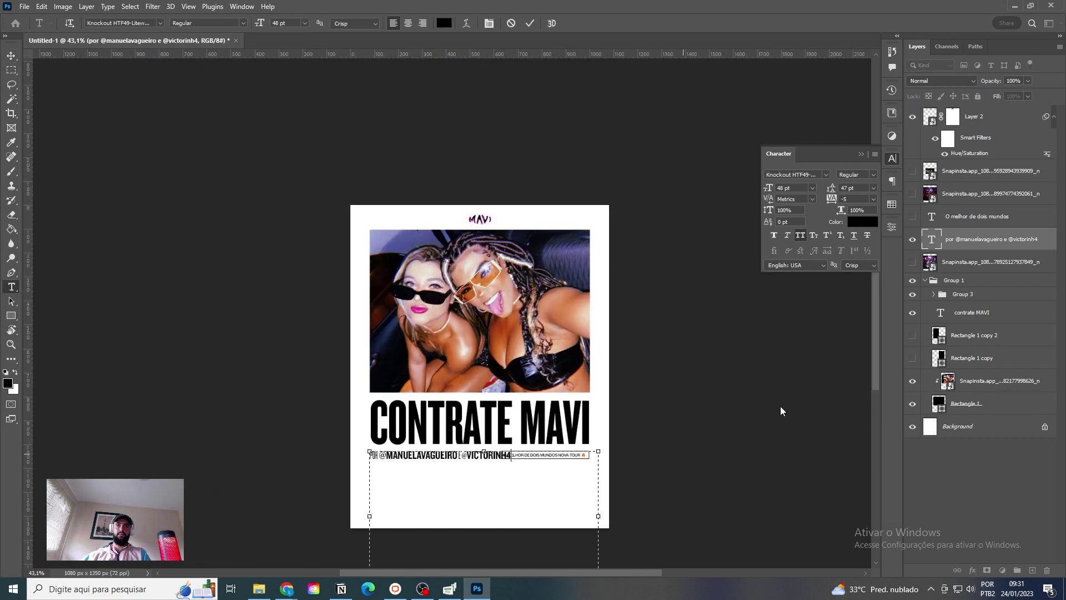
left_click_drag(876, 392, 813, 441)
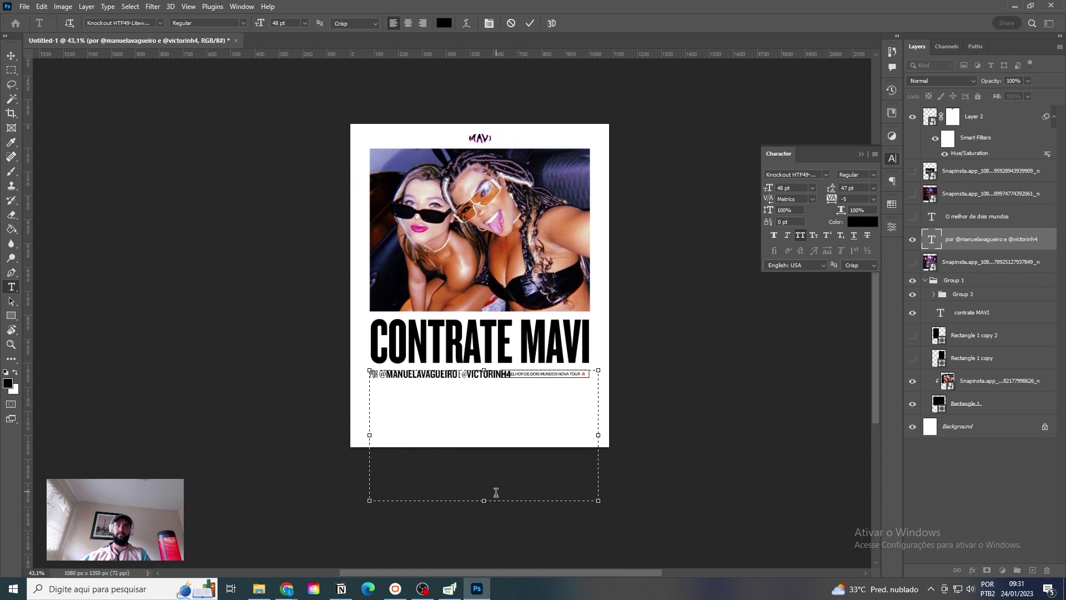
left_click_drag(484, 500, 501, 382)
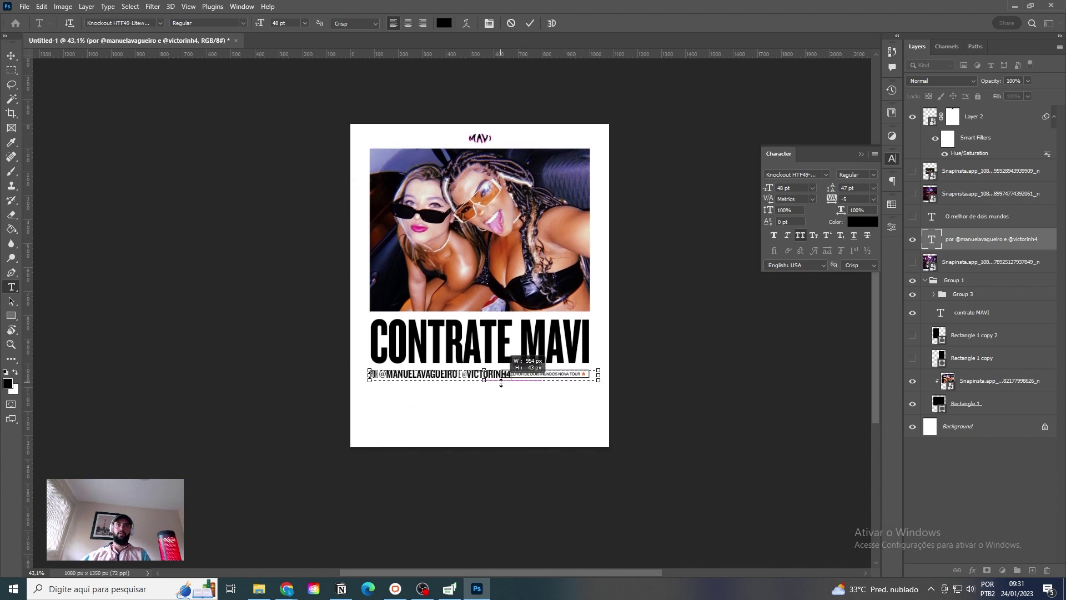
left_click(12, 58)
Step: Scale the credits line down to about 92% and nudge it slightly left
scroll(433, 338, "up", 8)
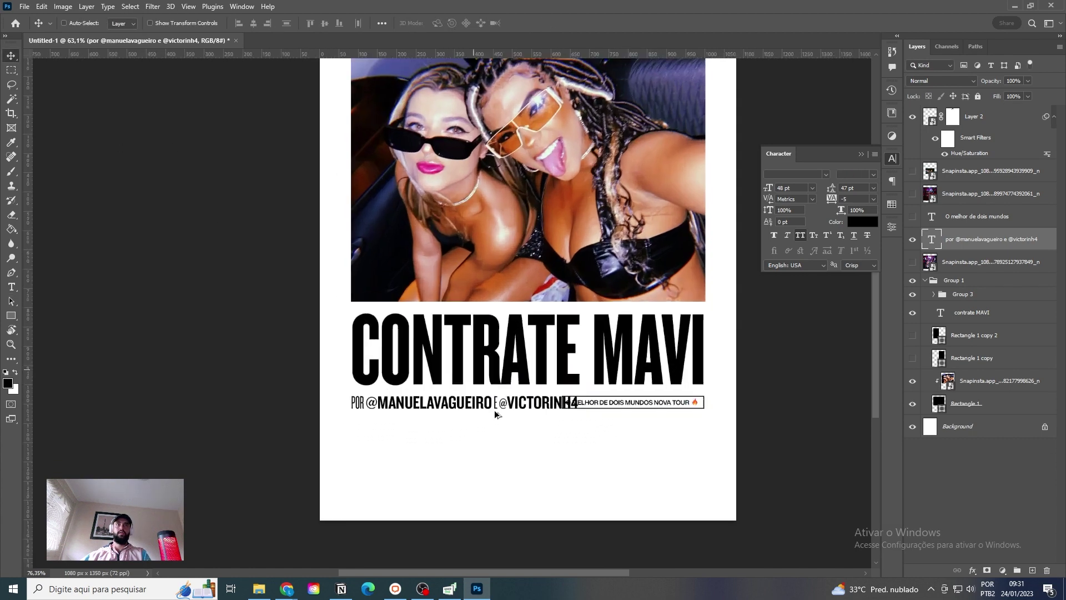
key("ctrl+t")
left_click_drag(789, 412, 750, 402)
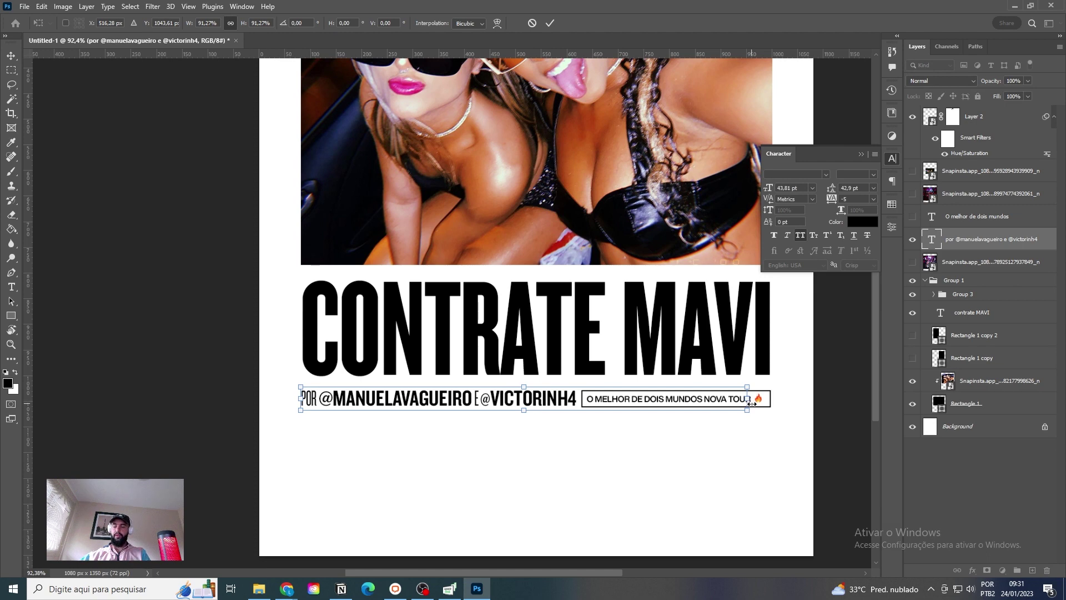
key("Return")
key("Left")
key("Left")
key("Left")
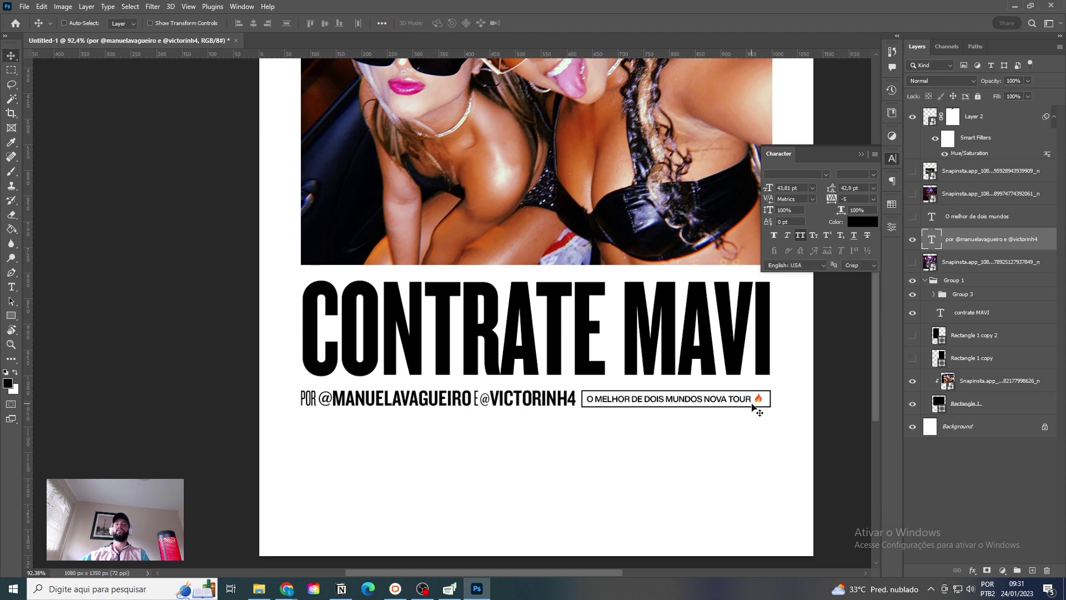
Step: Rename the Group 3 folder to RETANGULO
scroll(756, 405, "up", 2)
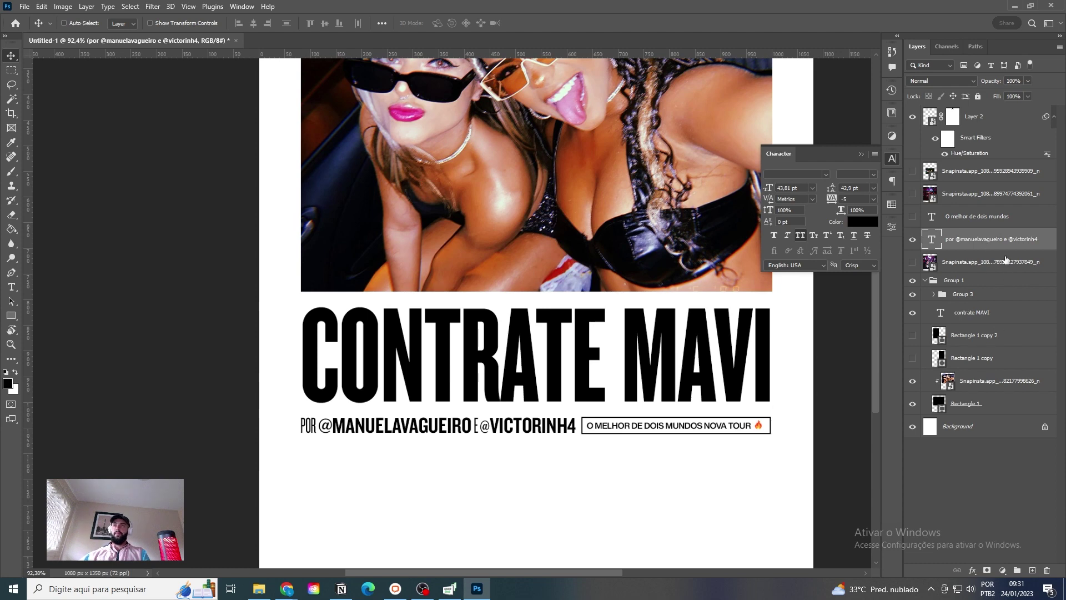
left_click(912, 281)
left_click(912, 280)
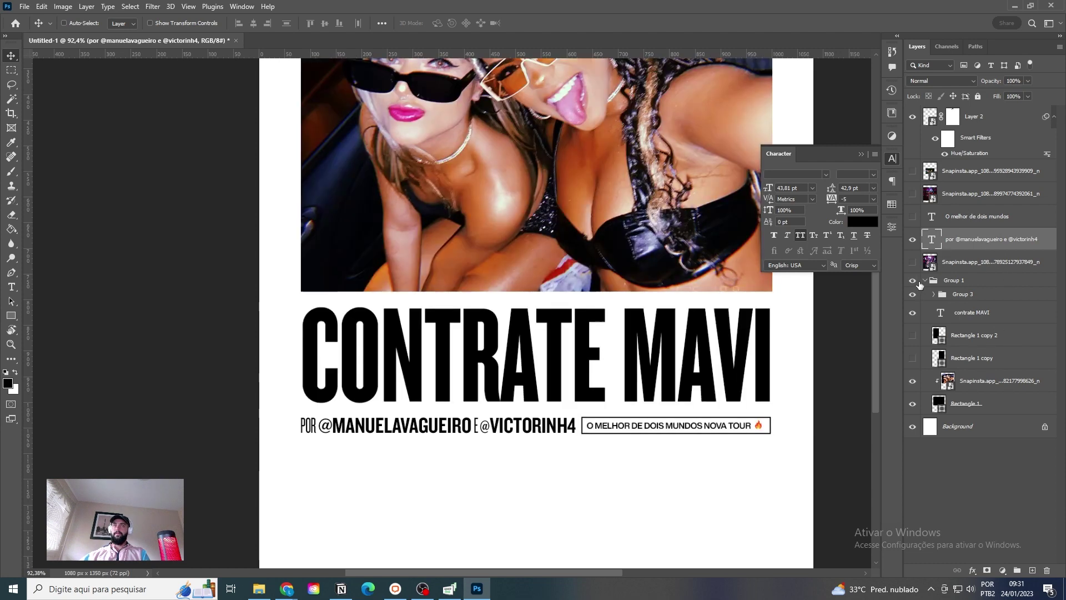
double_click(963, 294)
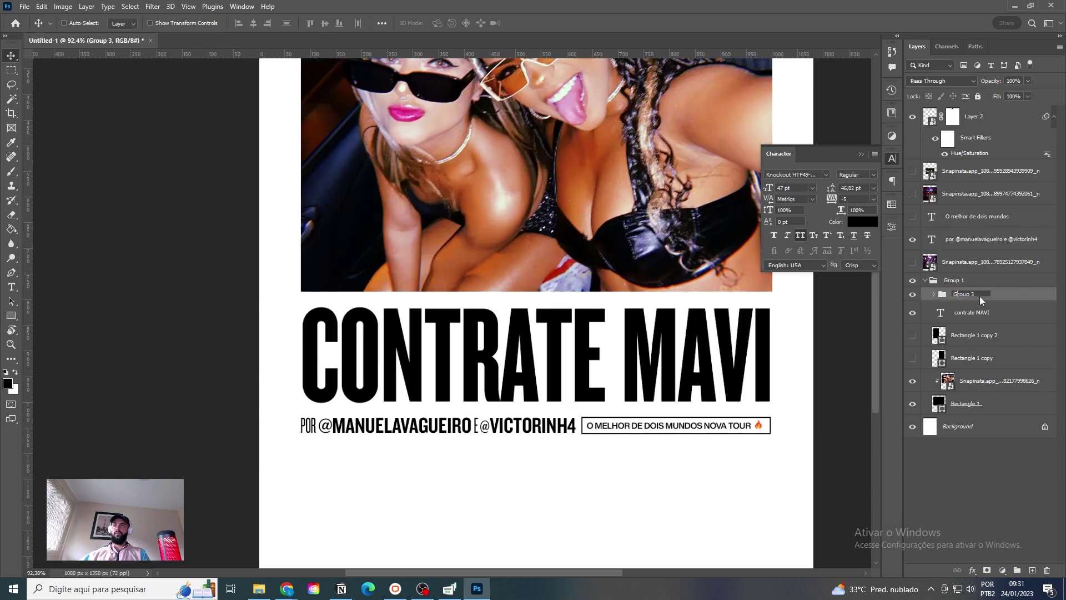
left_click_drag(979, 296, 955, 290)
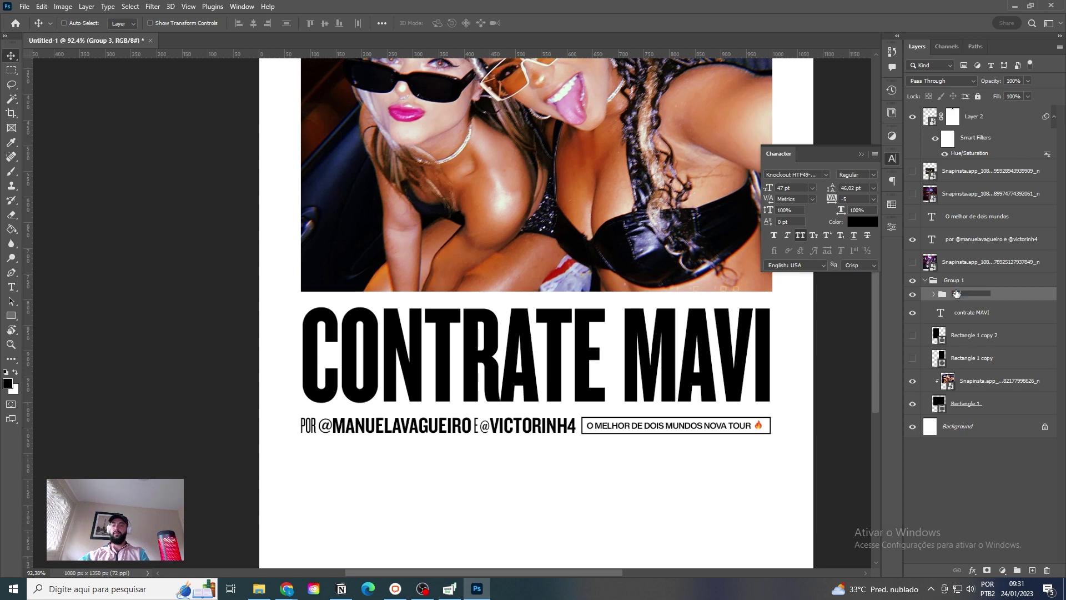
type("RETANGULO")
key("Return")
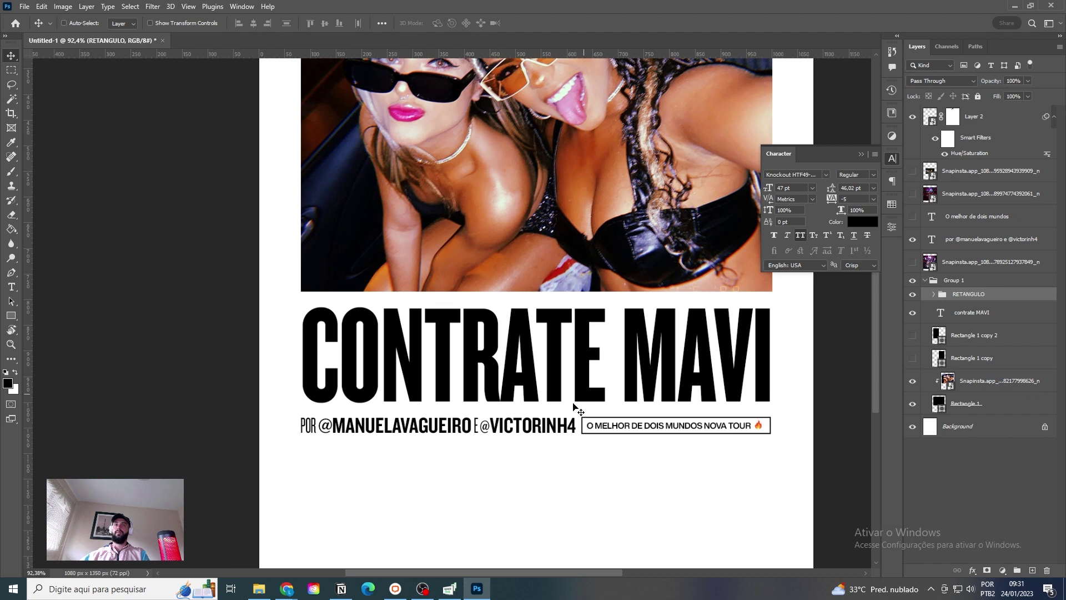
Step: Move the credits layer into Group 1 and rename the group LOWER
left_click(994, 239)
left_click_drag(994, 239, 1003, 291)
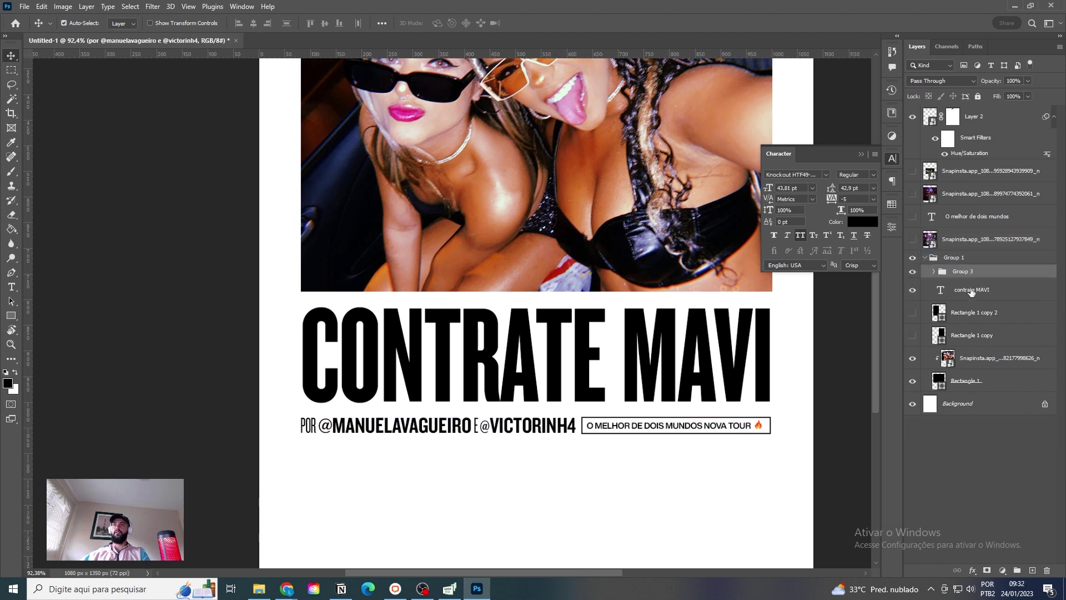
double_click(968, 272)
type("LOWER")
key("Return")
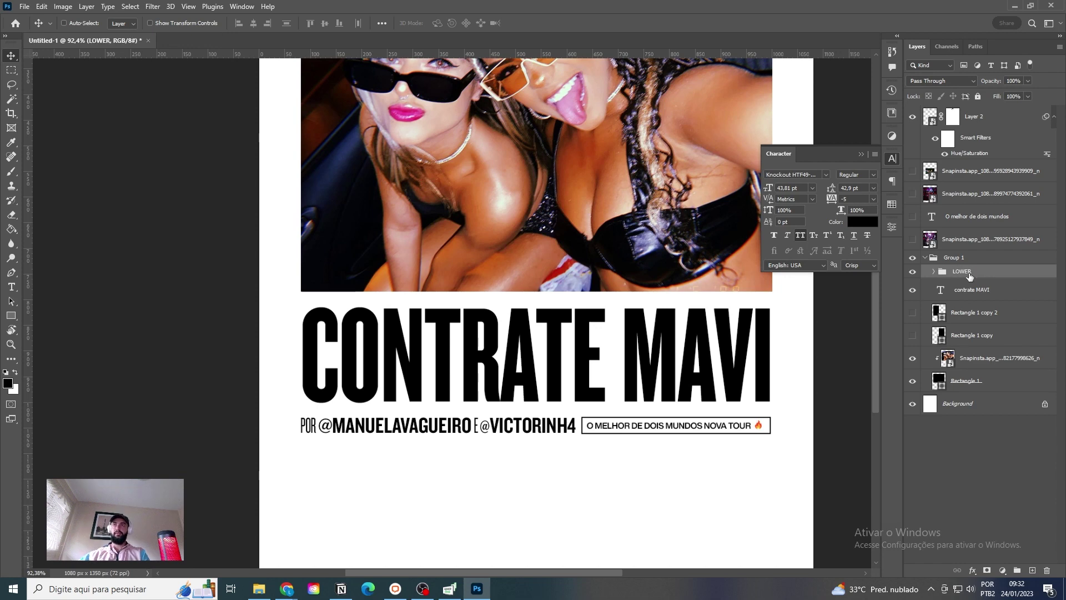
Step: Position the LOWER credits line just beneath the CONTRATE MAVI title, nudged up slightly
scroll(669, 345, "down", 3)
left_click_drag(690, 354, 705, 423)
scroll(706, 423, "down", 3)
scroll(708, 426, "down", 1)
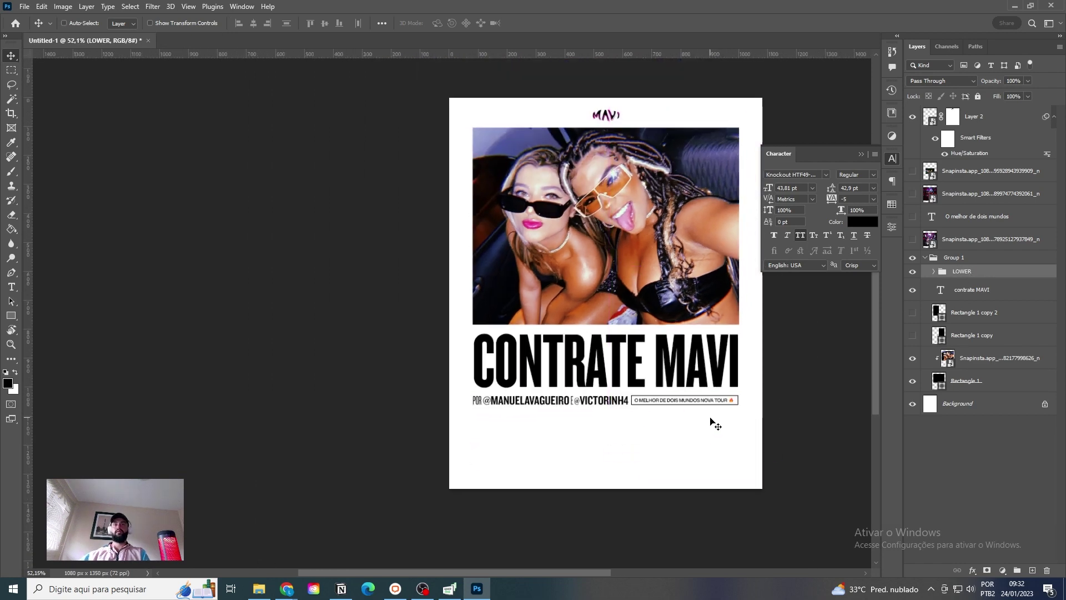
key("ctrl+z")
key("Up")
key("Up")
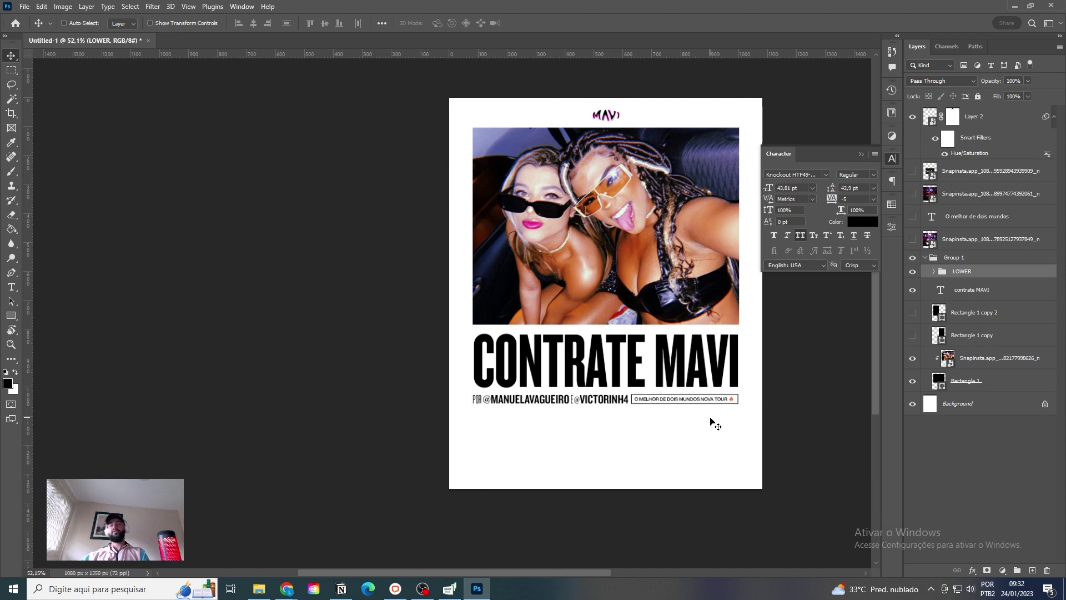
Step: Set the title to Knockout HTF67-FullBantamwt, with CONTRATE in HTF26-JuniorFlyweight
left_click(690, 370, "ctrl")
left_click(826, 175)
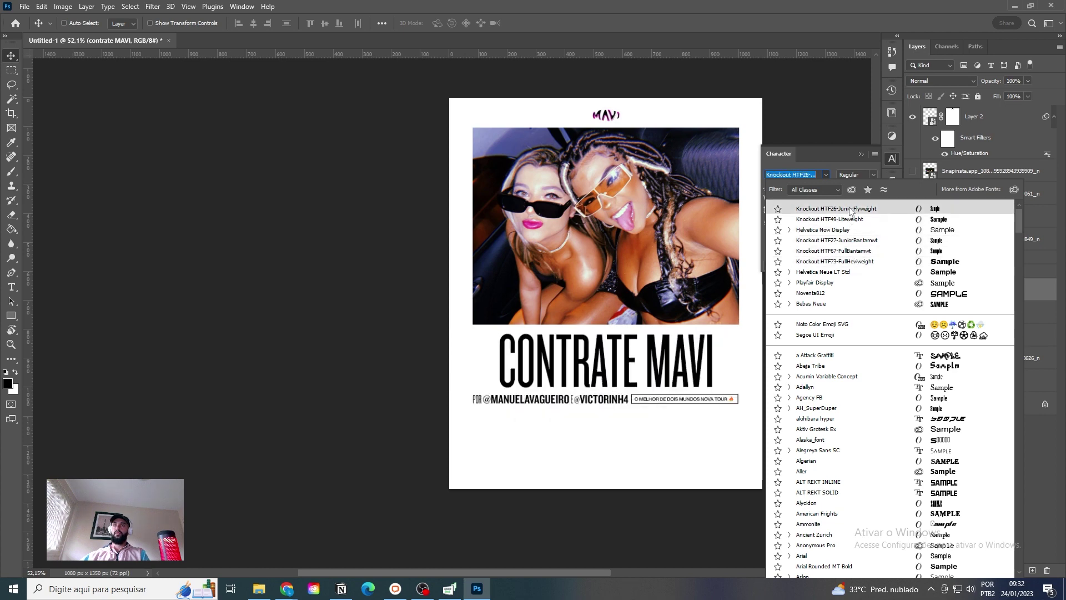
left_click(852, 251)
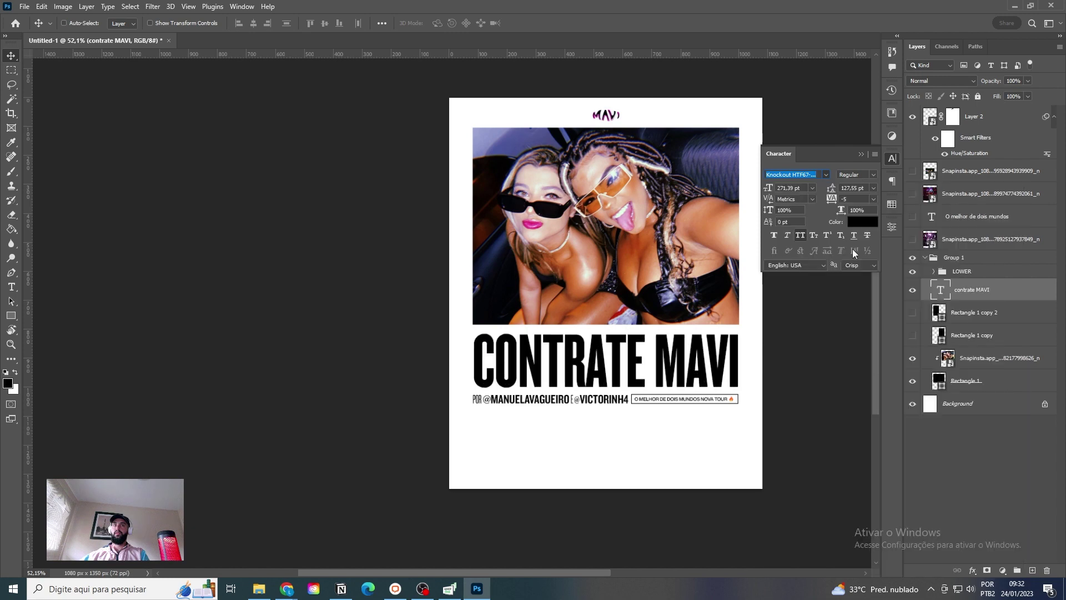
double_click(640, 356)
left_click_drag(644, 356, 472, 360)
left_click(827, 174)
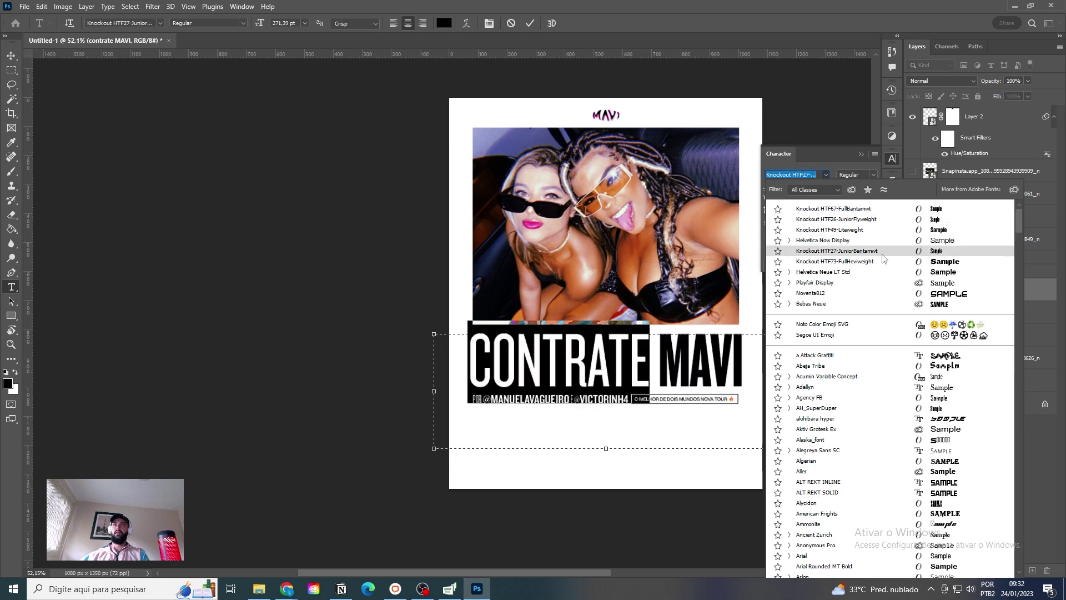
left_click(835, 219)
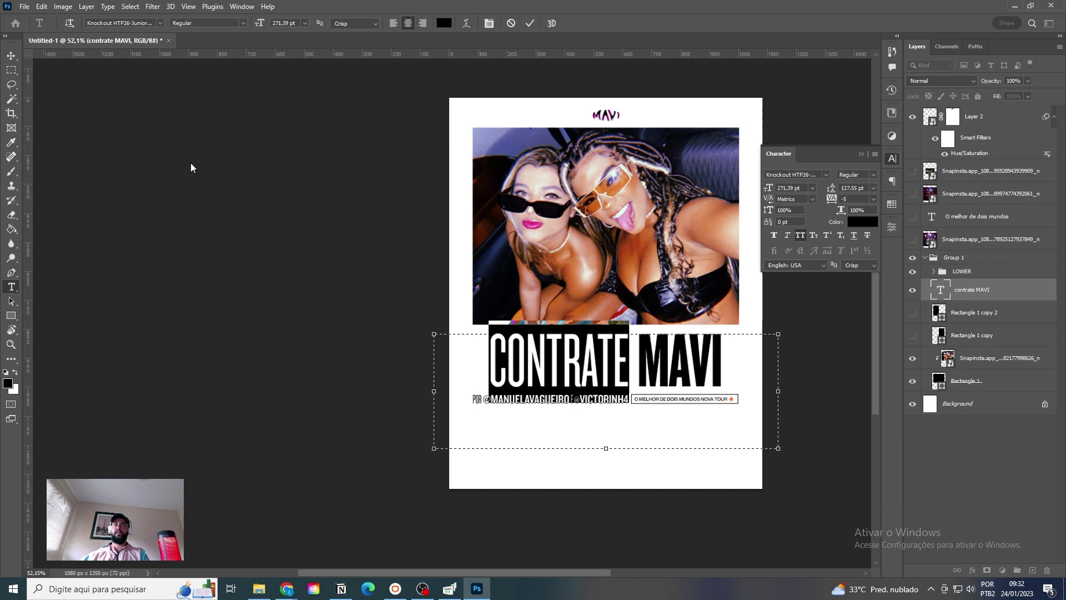
left_click(11, 56)
Step: Enlarge the CONTRATE MAVI title to about 115% across the photo, nudged up and left
mouse_move(625, 367)
left_mouse_down()
mouse_move(615, 356)
mouse_move(632, 364)
mouse_move(622, 364)
left_mouse_up()
key("ctrl+t")
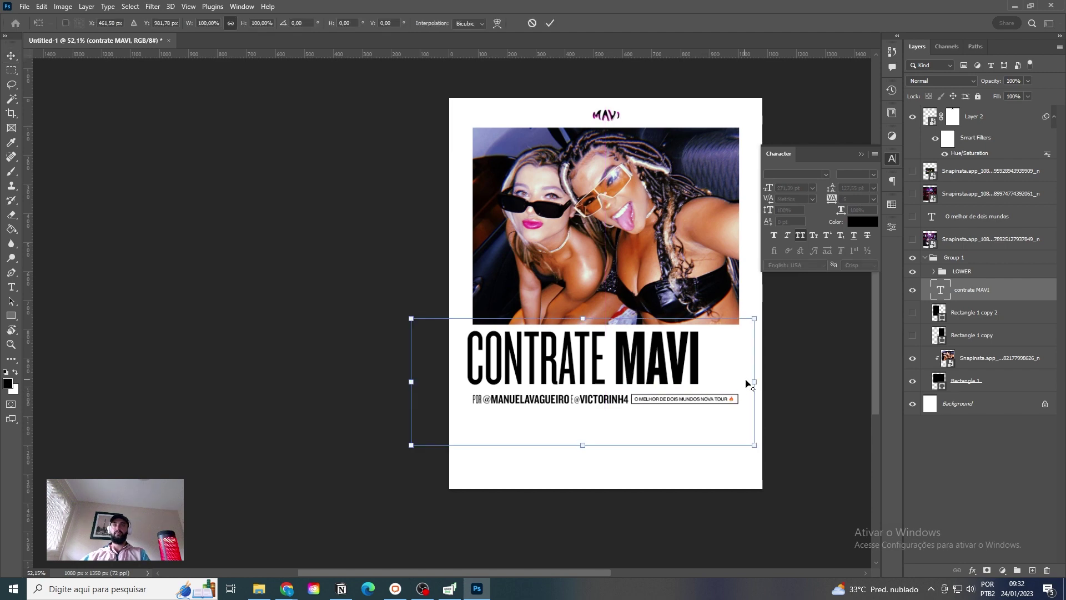
left_click_drag(753, 383, 781, 406)
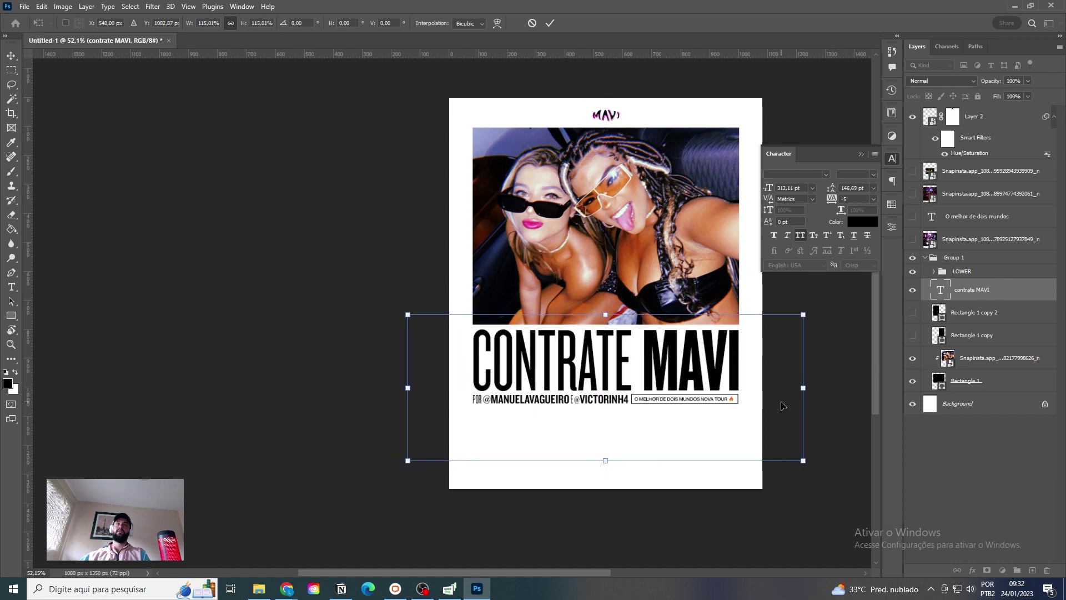
key("Up")
key("Up")
key("Left")
key("Up")
key("Left")
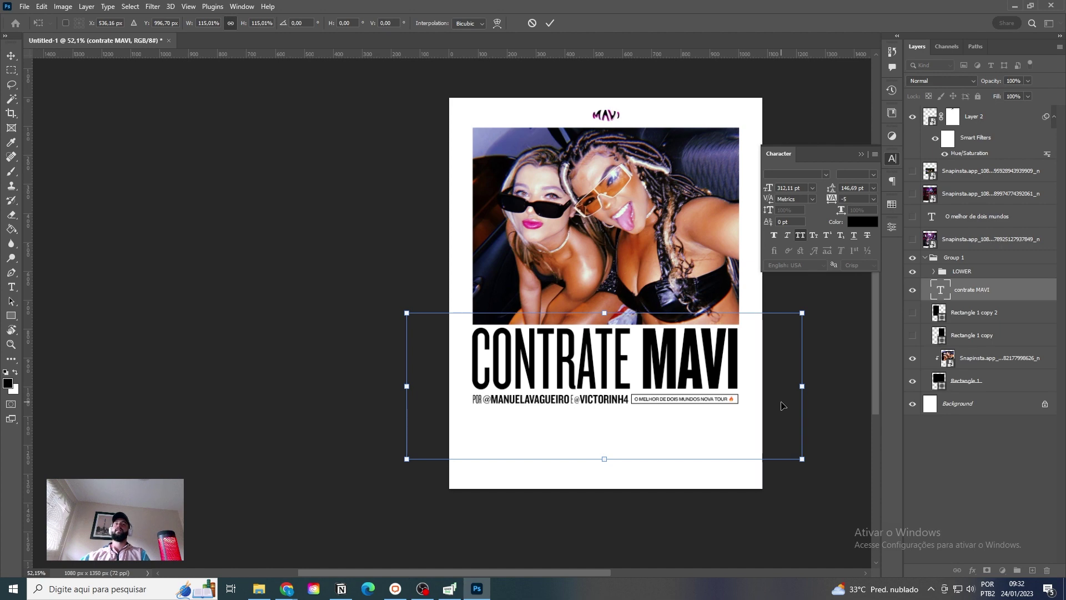
key("Return")
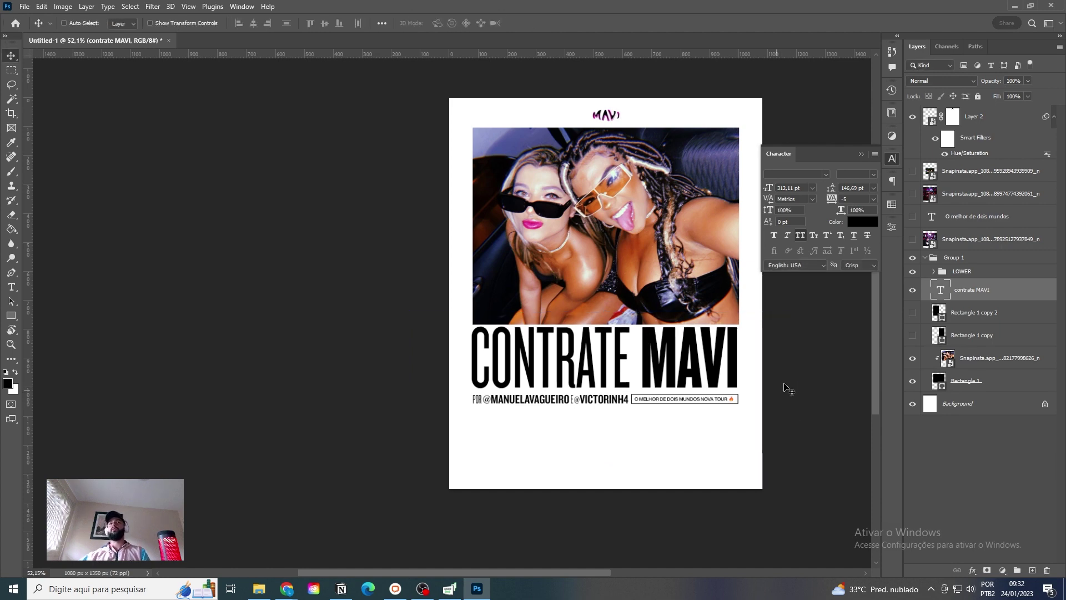
Step: Group the LOWER credits and contrate MAVI title into a group named TYPOGRAPHY 01
left_click(958, 260, "shift")
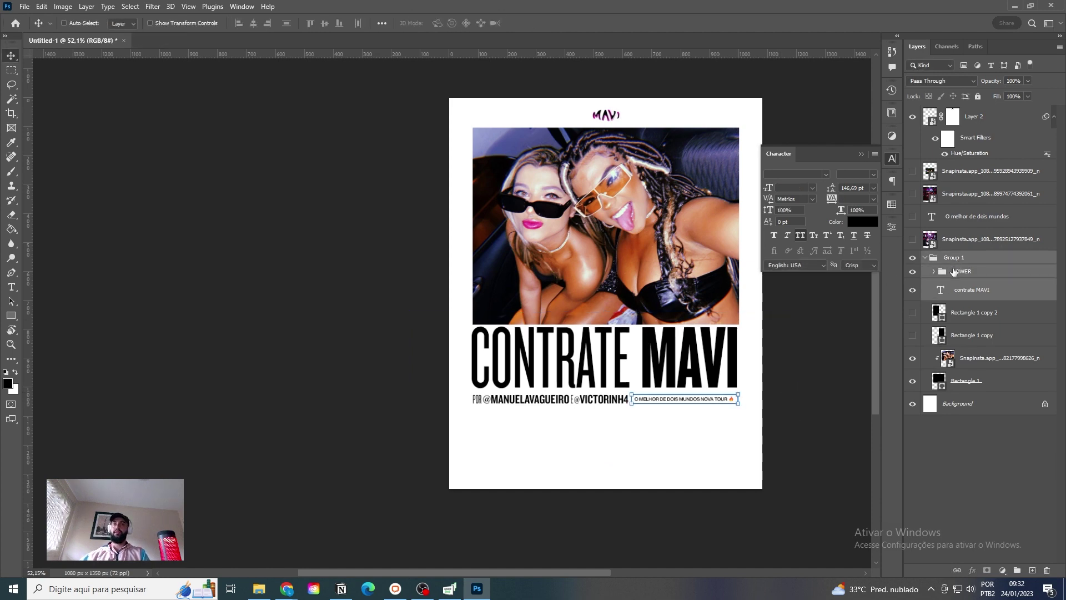
left_click(958, 272)
left_click(968, 289, "shift")
key("ctrl+g")
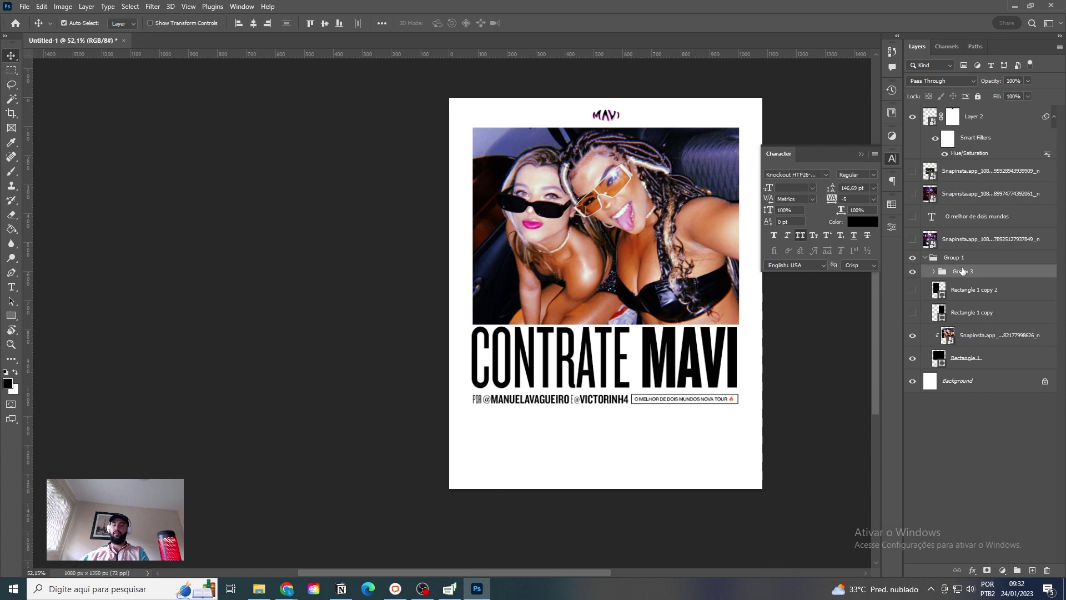
double_click(965, 270)
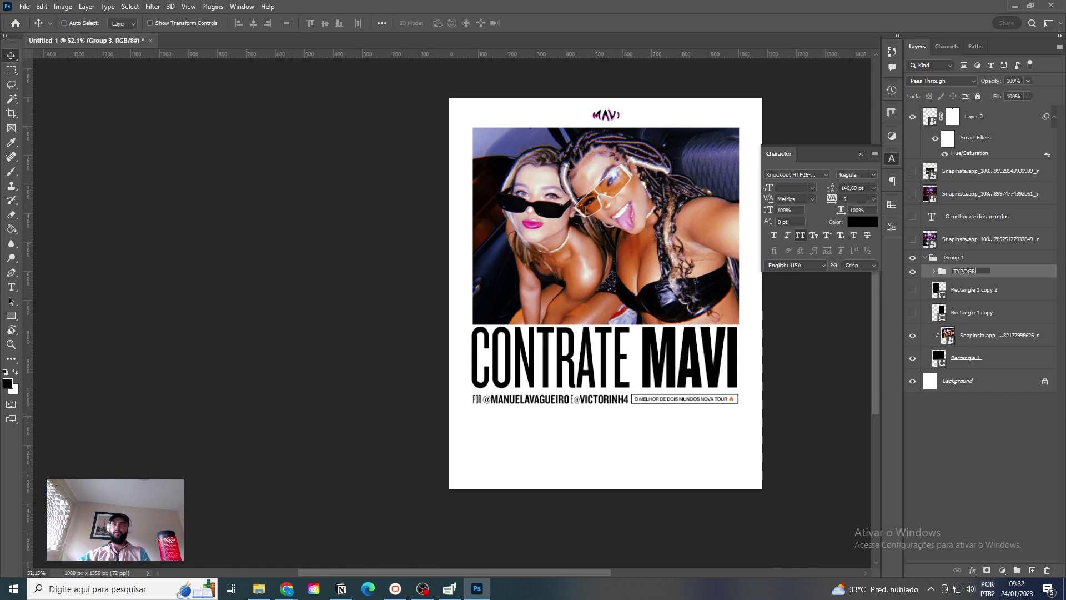
type("TYPOGRAPHY 01")
key("Return")
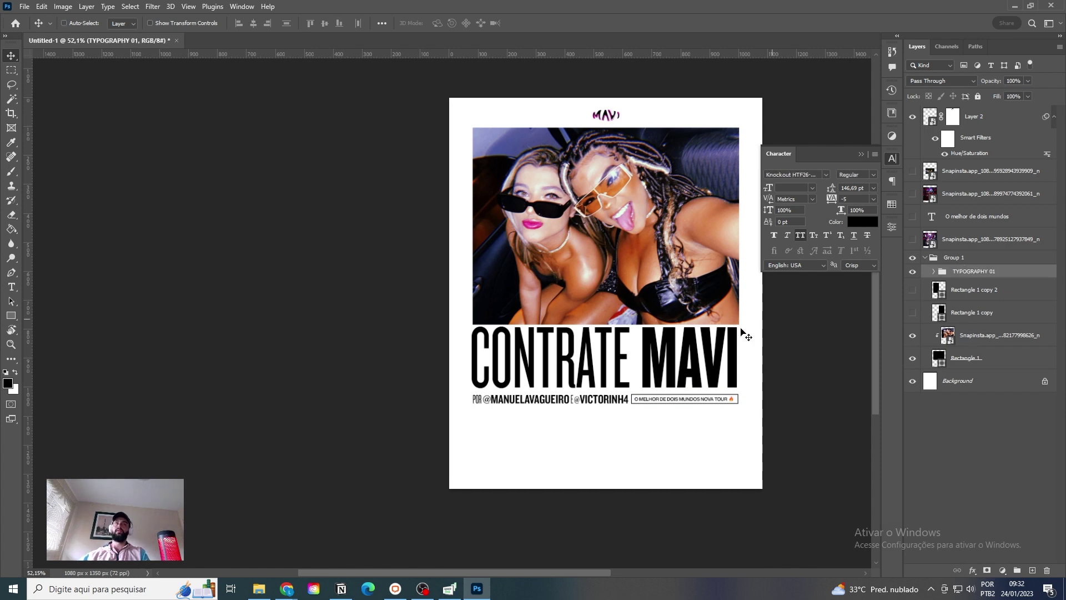
Step: Move the TYPOGRAPHY 01 text block further down the page
left_click_drag(675, 354, 676, 377)
key("ctrl+semicolon")
key("shift+Down")
key("shift+Down")
key("shift+Down")
key("shift+Down")
key("shift+Down")
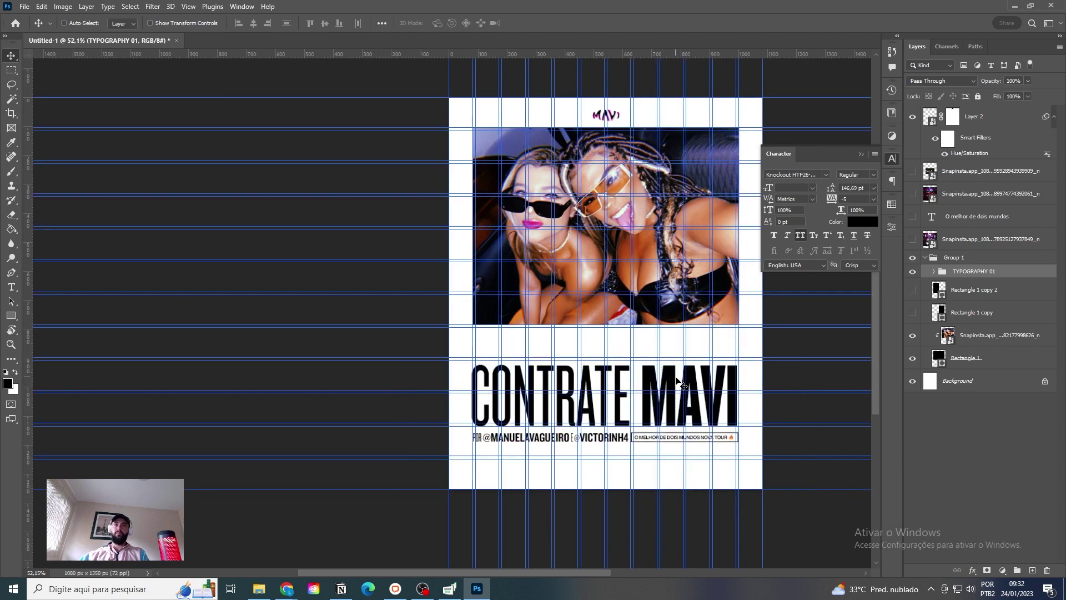
key("shift+Down")
key("shift+Down")
key("shift+Down")
key("shift+Down")
key("shift+Down")
key("shift+Down")
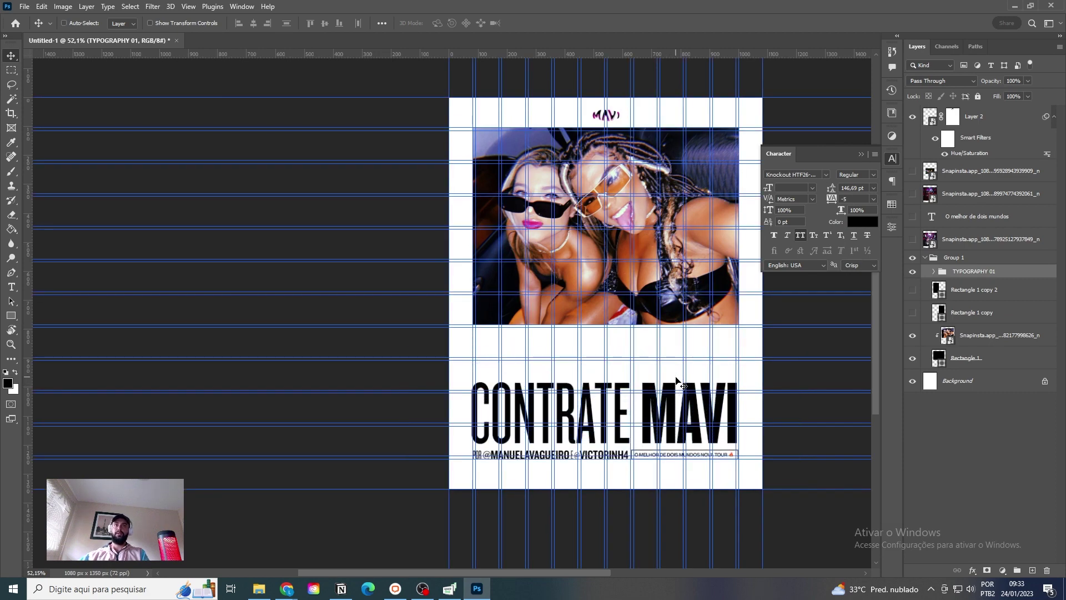
Step: Shorten the Rectangle 1 photo frame from the bottom, then show and select Rectangle 1 copy 2
left_click(727, 307, "ctrl")
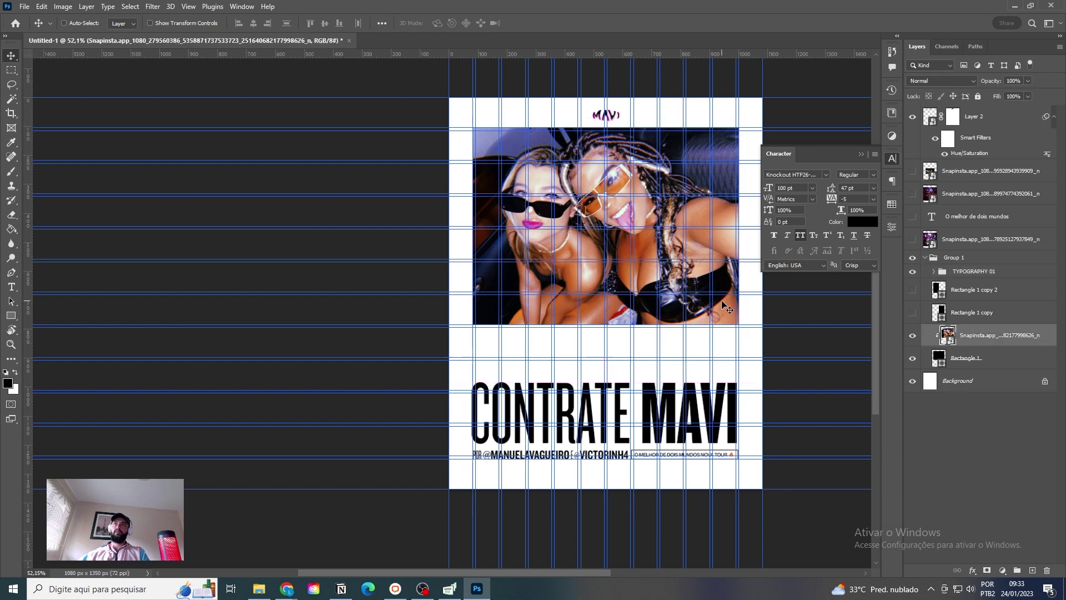
scroll(717, 313, "up", 3)
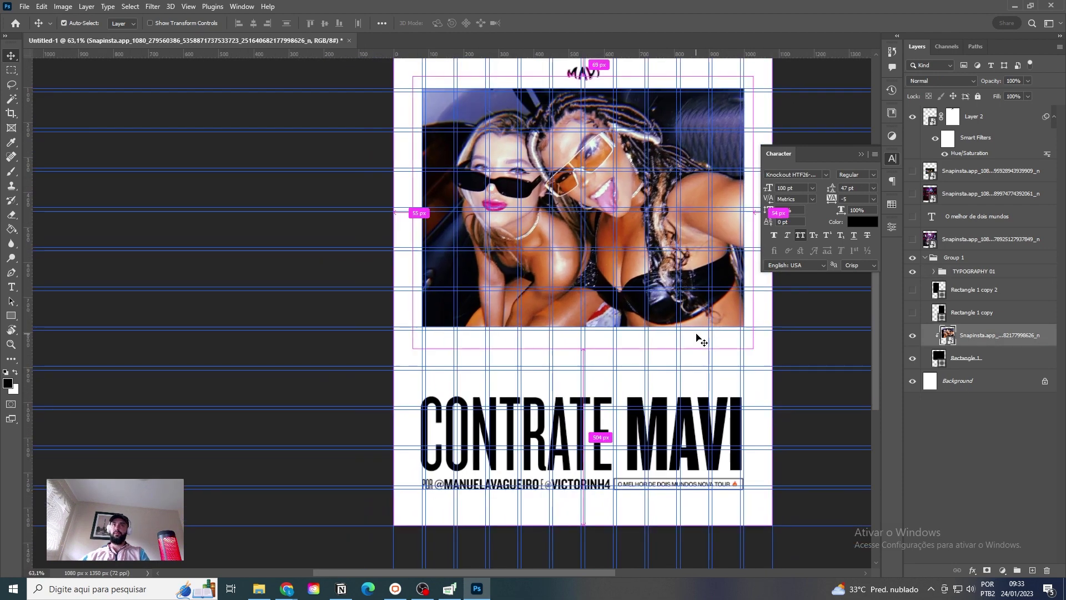
key("alt+bracketleft")
key("ctrl+t")
left_click_drag(582, 327, 583, 286)
key("Return")
key("ctrl+semicolon")
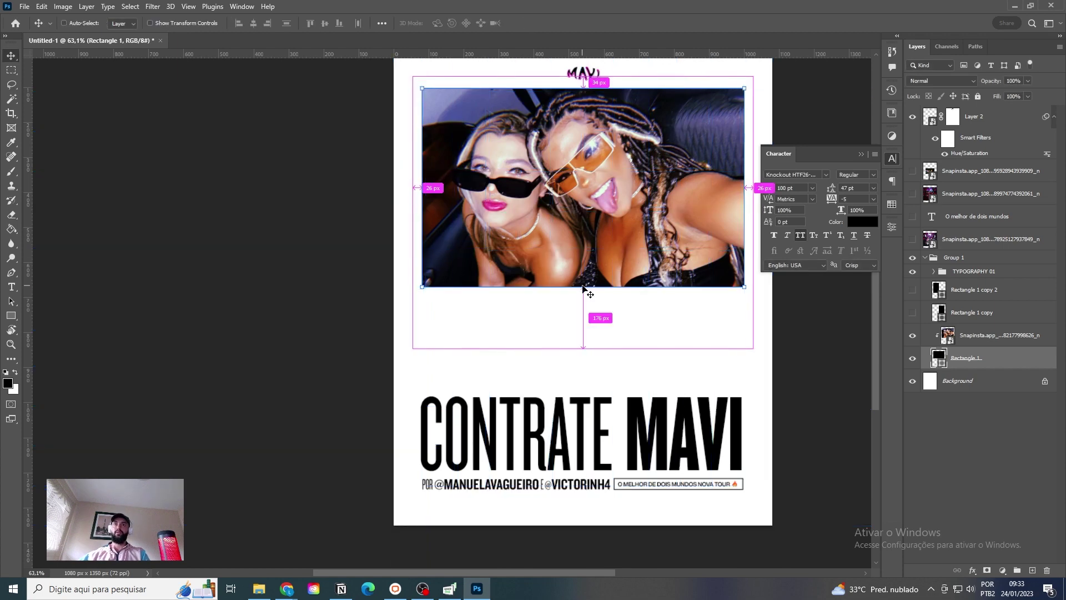
left_click(973, 289)
left_click(912, 289)
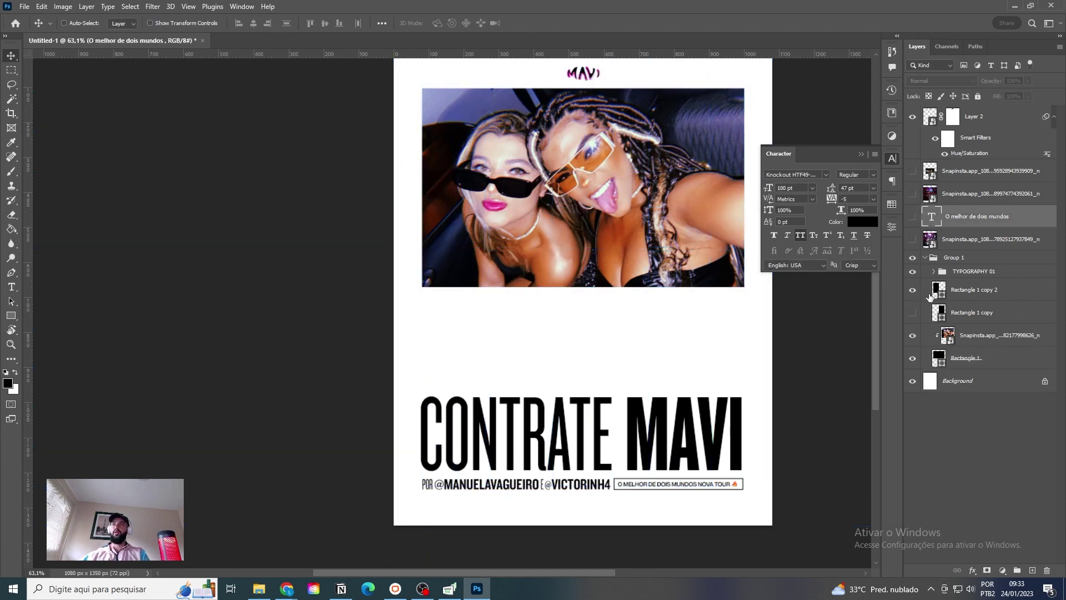
Step: Draw a new rectangle over the black strip and resize it into the first block
key("ctrl+semicolon")
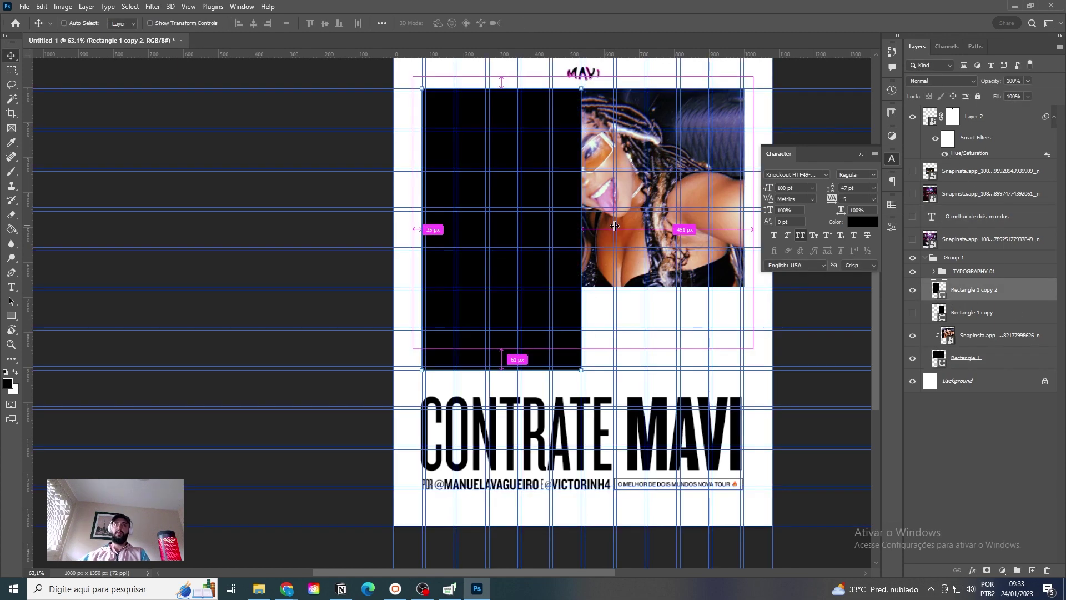
key("u")
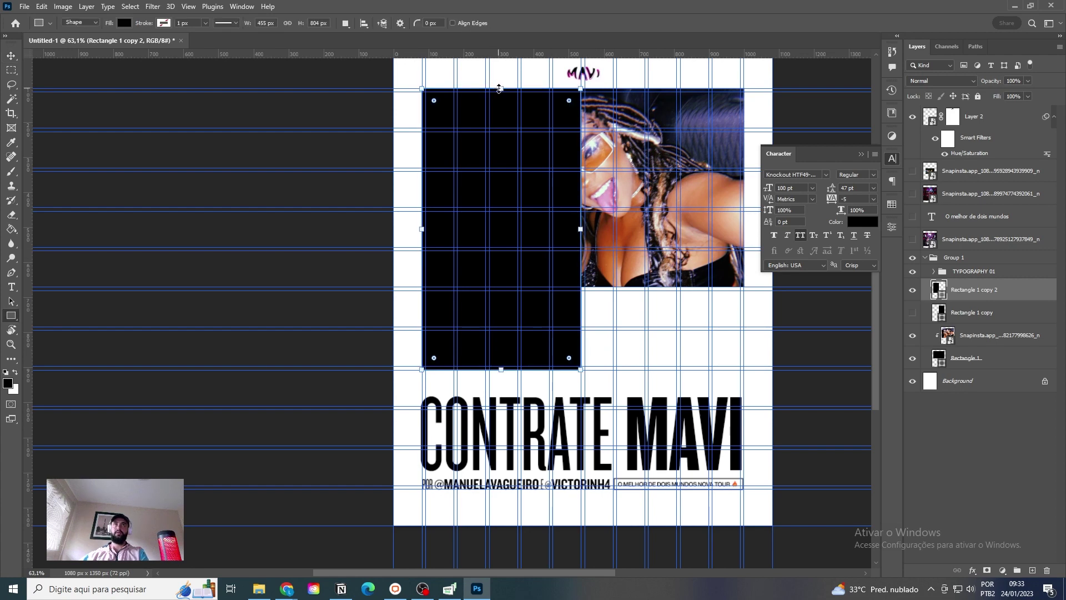
left_click_drag(502, 94, 536, 290)
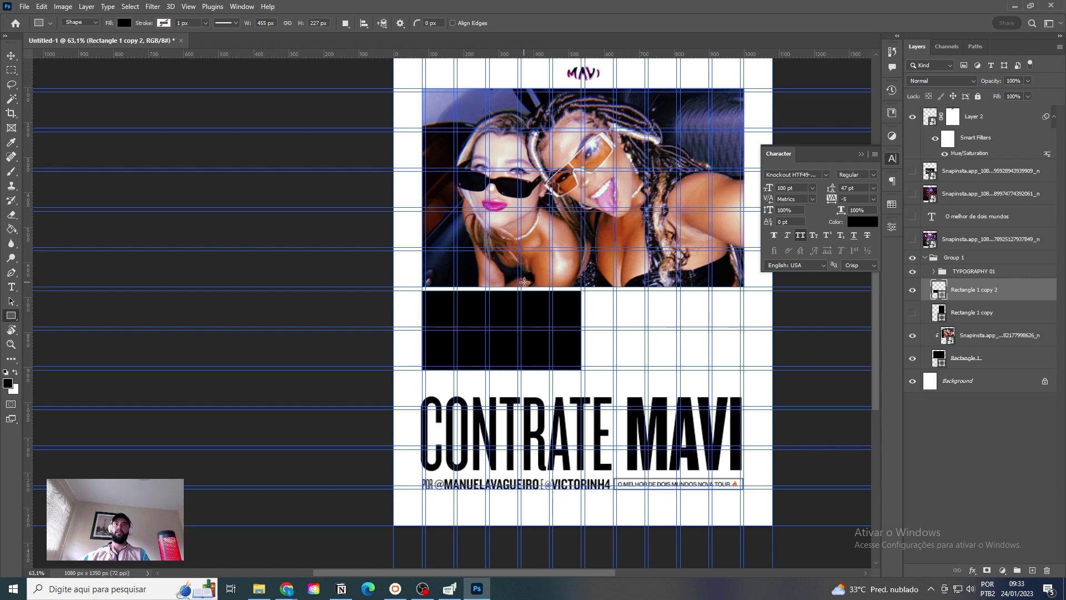
key("v")
scroll(555, 294, "up", 1)
left_click_drag(562, 341, 644, 347)
key("u")
key("v")
key("u")
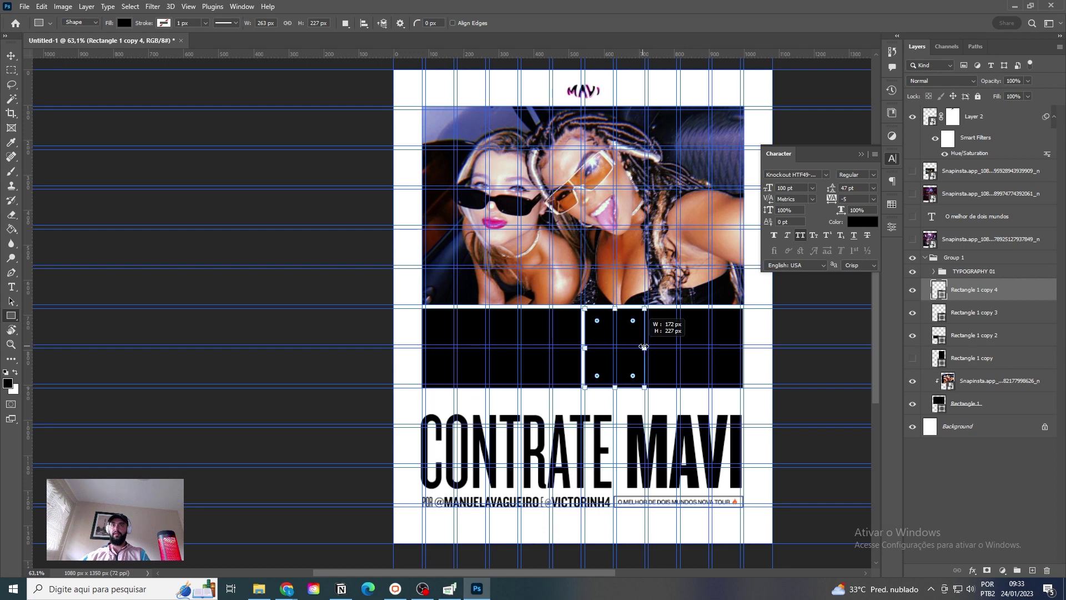
left_click(11, 55)
scroll(659, 332, "up", 5)
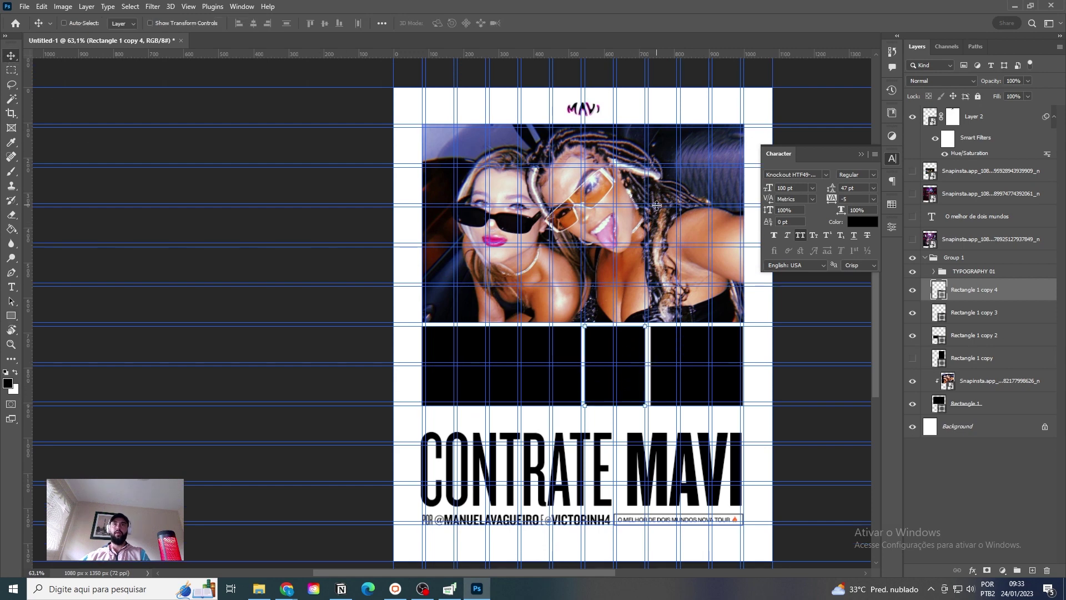
scroll(653, 396, "up", 2)
Step: Keep the middle block at 172 px and widen the right block leftward to 271 px
key("u")
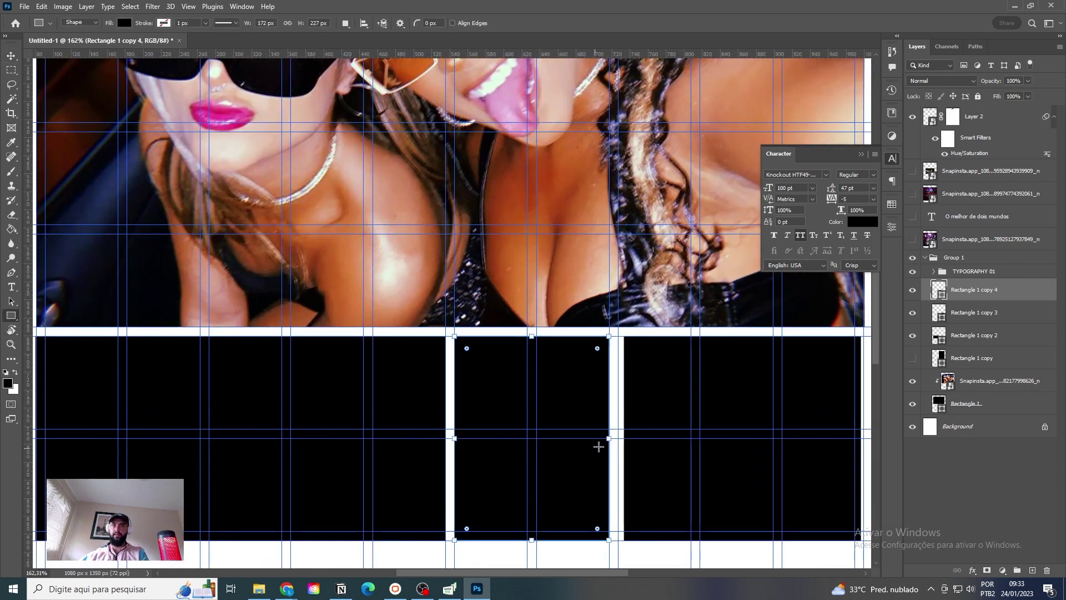
mouse_move(610, 438)
left_mouse_down()
mouse_move(633, 438)
mouse_move(609, 439)
left_mouse_up()
key("v")
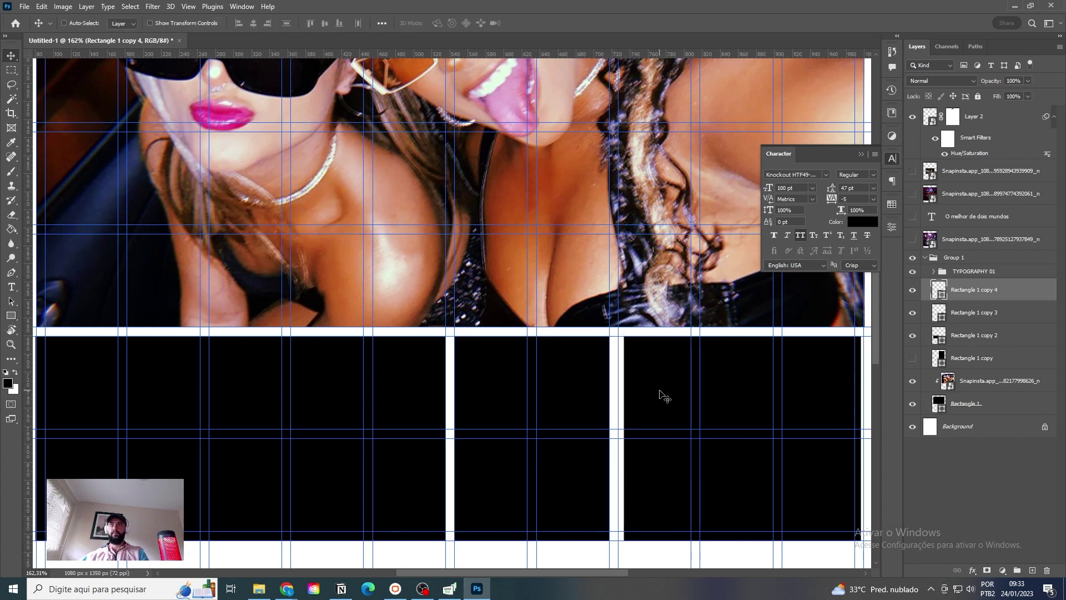
left_click(665, 397)
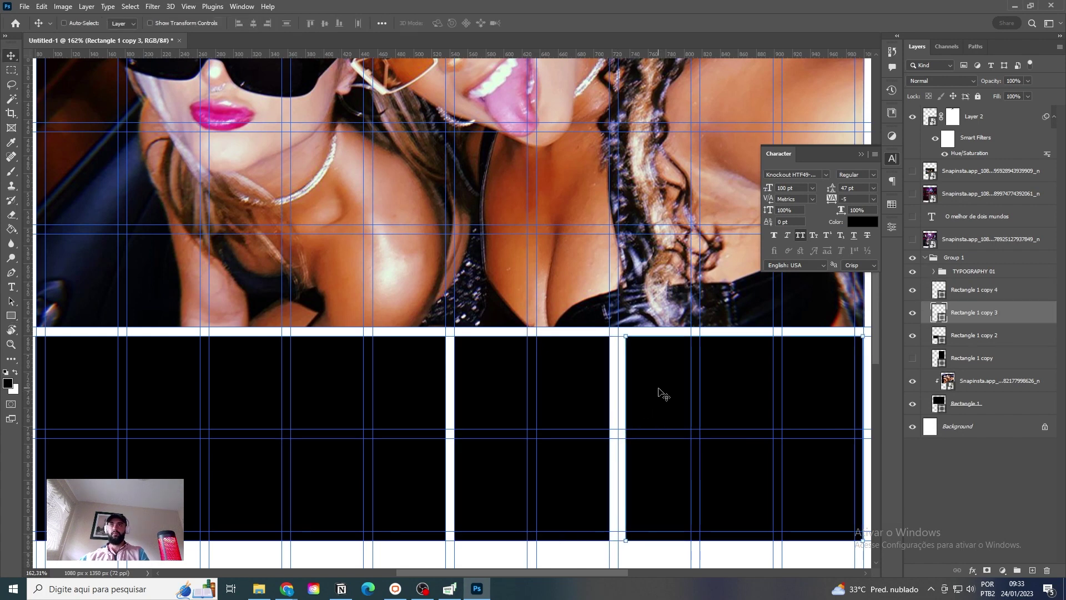
key("u")
left_click_drag(626, 438, 618, 438)
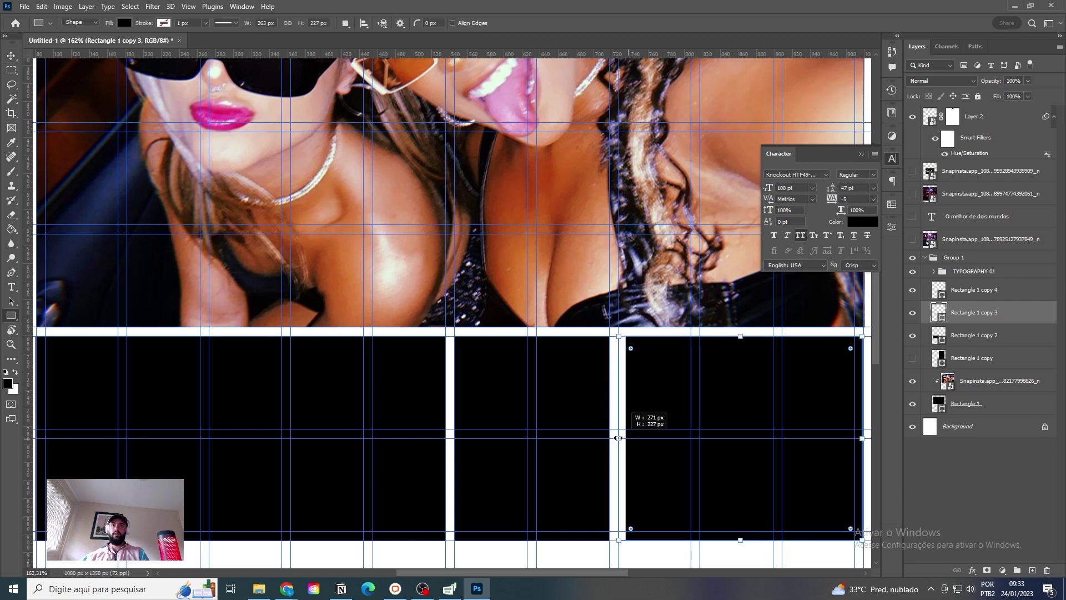
key("v")
scroll(621, 433, "down", 5)
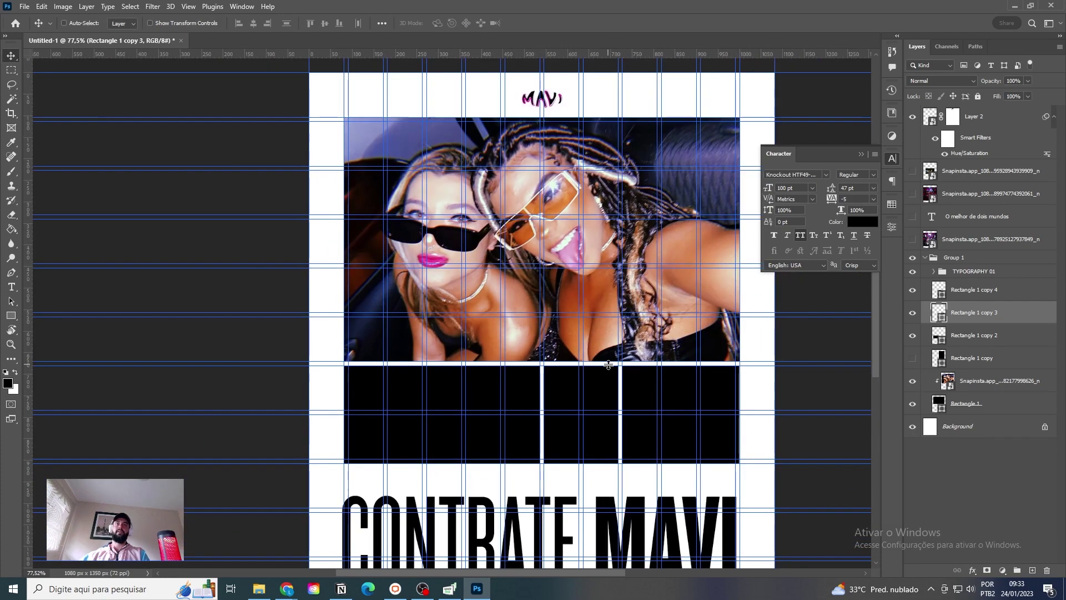
key("ctrl")
key("ctrl+semicolon")
scroll(624, 411, "down", 2)
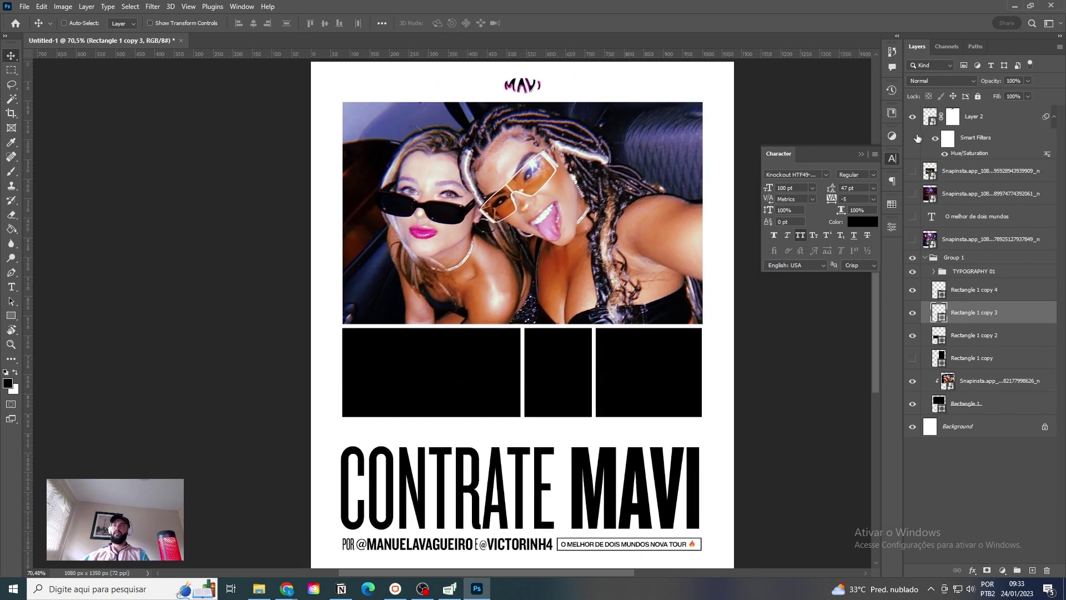
Step: Show the hidden photo, reorder the layers, and clip the selfie into Rectangle 1 copy 2
left_click(913, 172)
left_click_drag(943, 171, 952, 321)
left_click(715, 214, "ctrl")
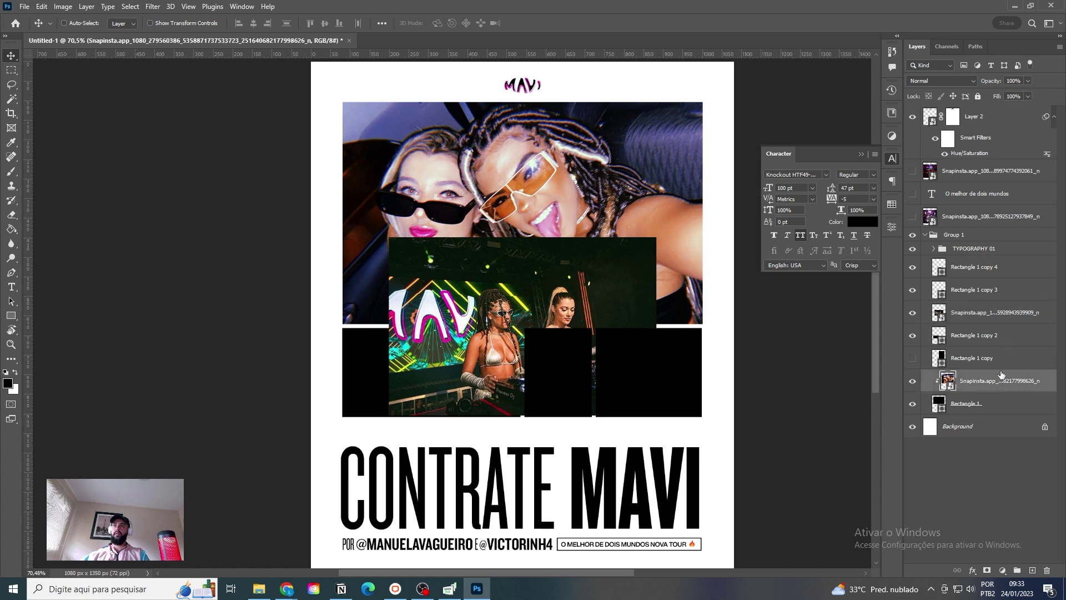
left_click_drag(1001, 375, 963, 341)
left_click(946, 346, "alt")
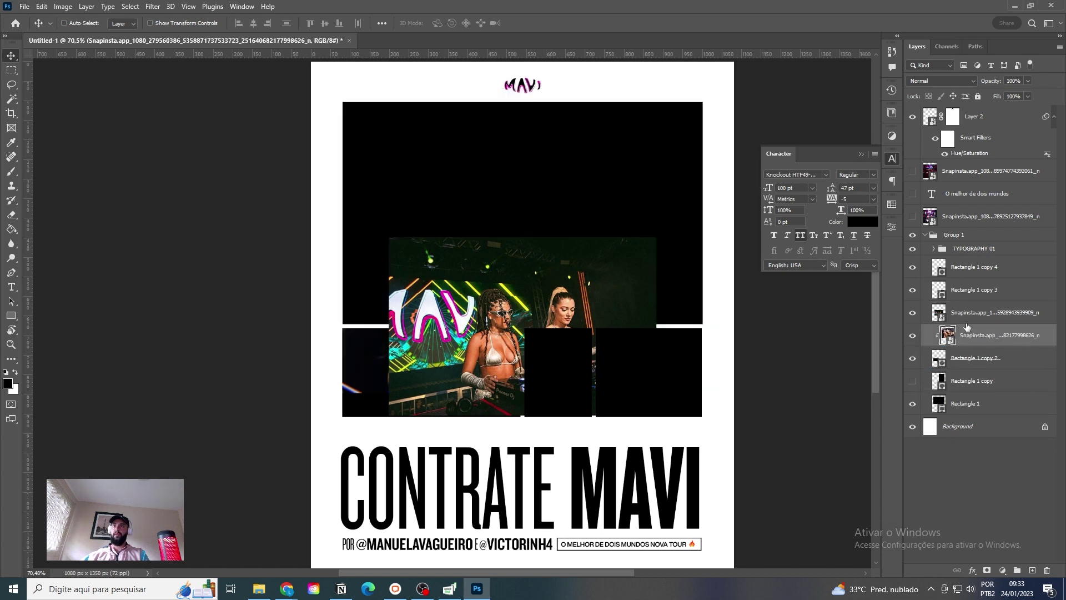
Step: Clip the DJ booth photo into Rectangle 1 and enlarge it to fill the top frame
left_click(537, 248, "ctrl")
left_click_drag(1010, 314, 953, 399)
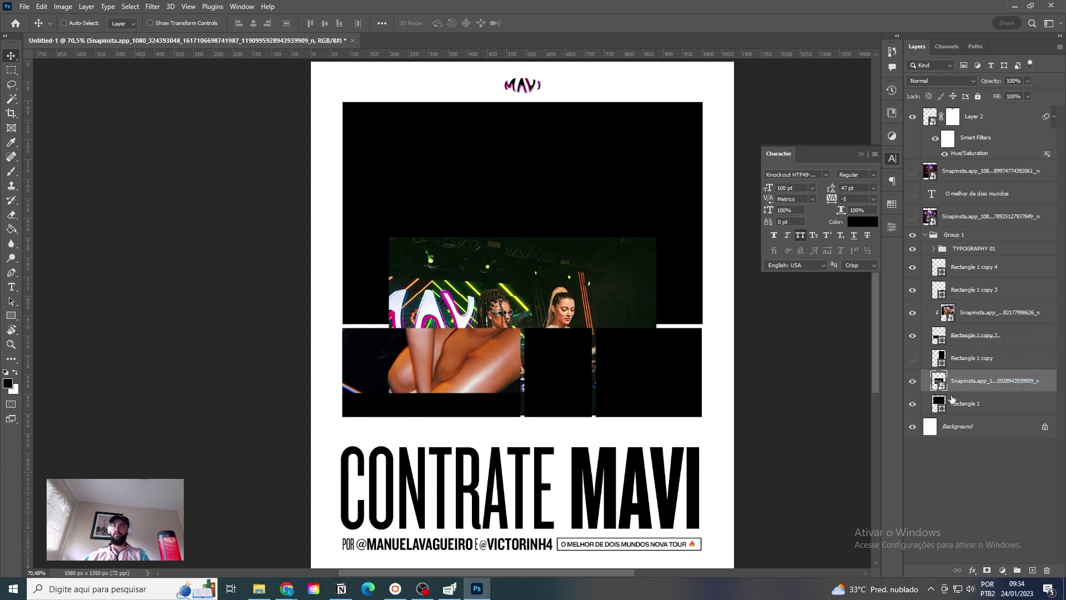
left_click(938, 391, "alt")
left_click_drag(597, 323, 713, 229)
key("ctrl+t")
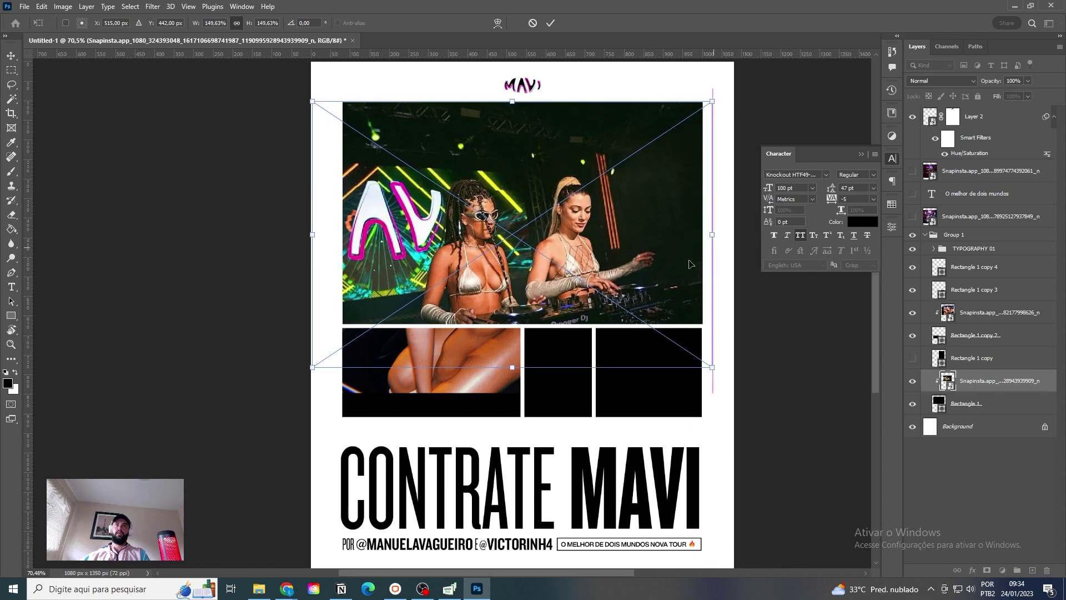
left_click_drag(652, 276, 655, 247)
key("Return")
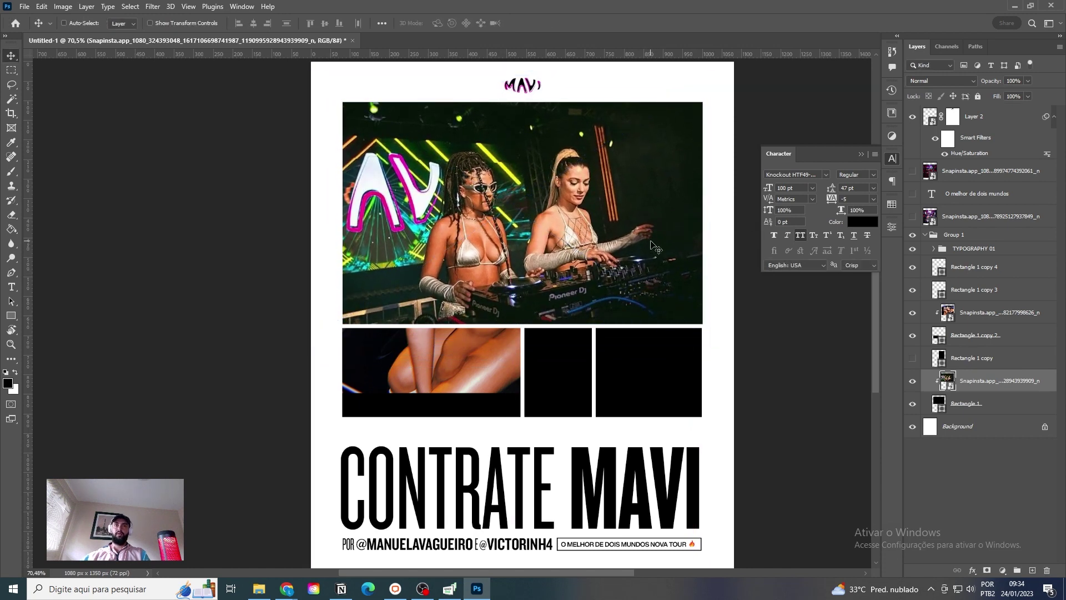
Step: Move and shrink the selfie into the lower-left block, layering it above Rectangle 1 copy 3
left_click(456, 379, "ctrl")
left_click_drag(471, 378, 482, 417)
key("ctrl+t")
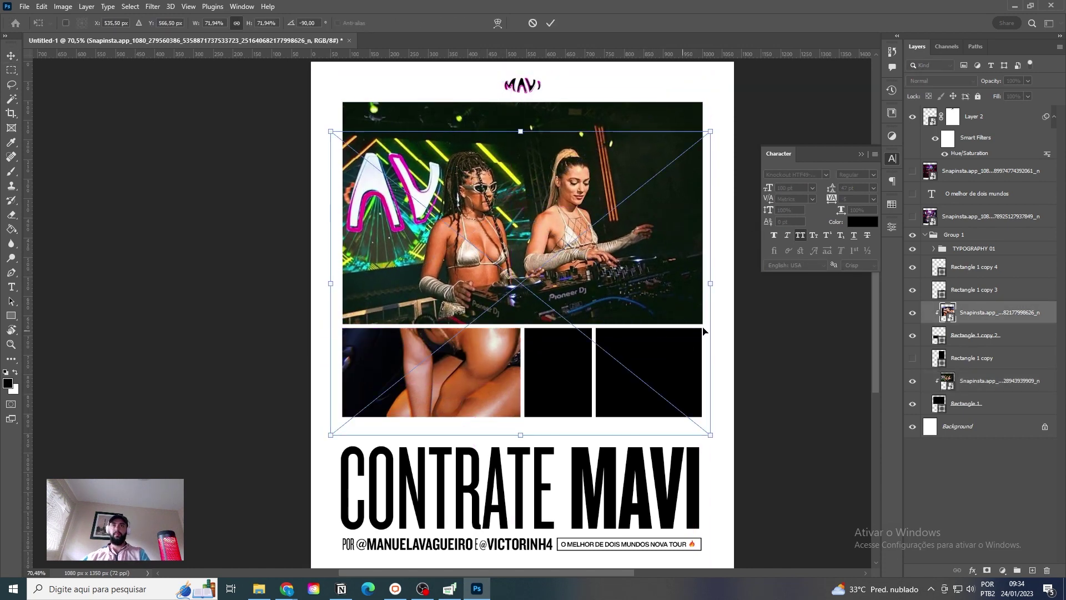
left_click_drag(715, 285, 526, 379)
key("Return")
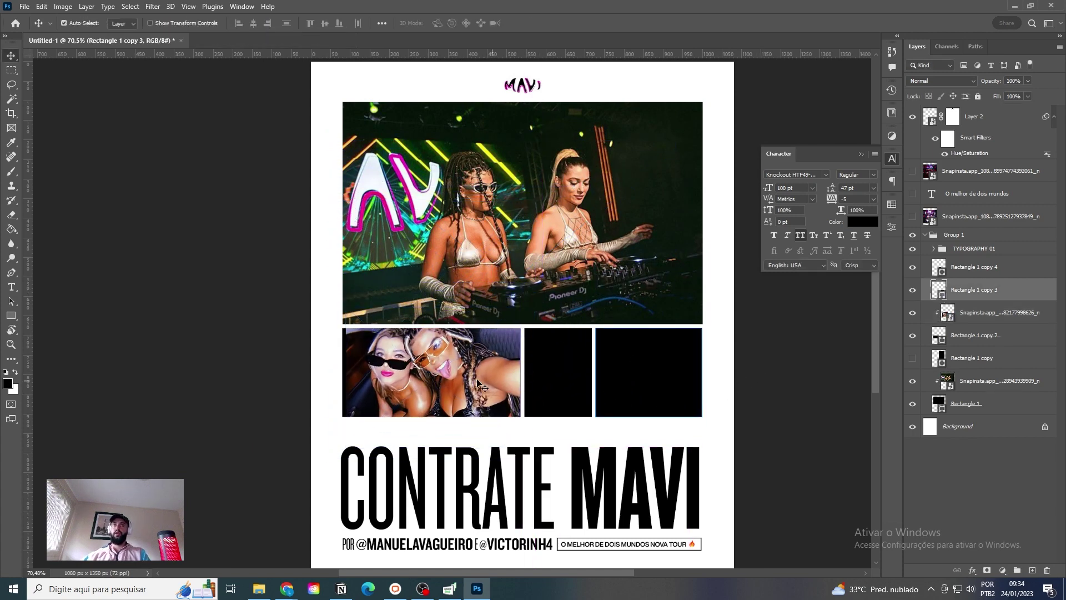
left_click_drag(990, 315, 958, 302)
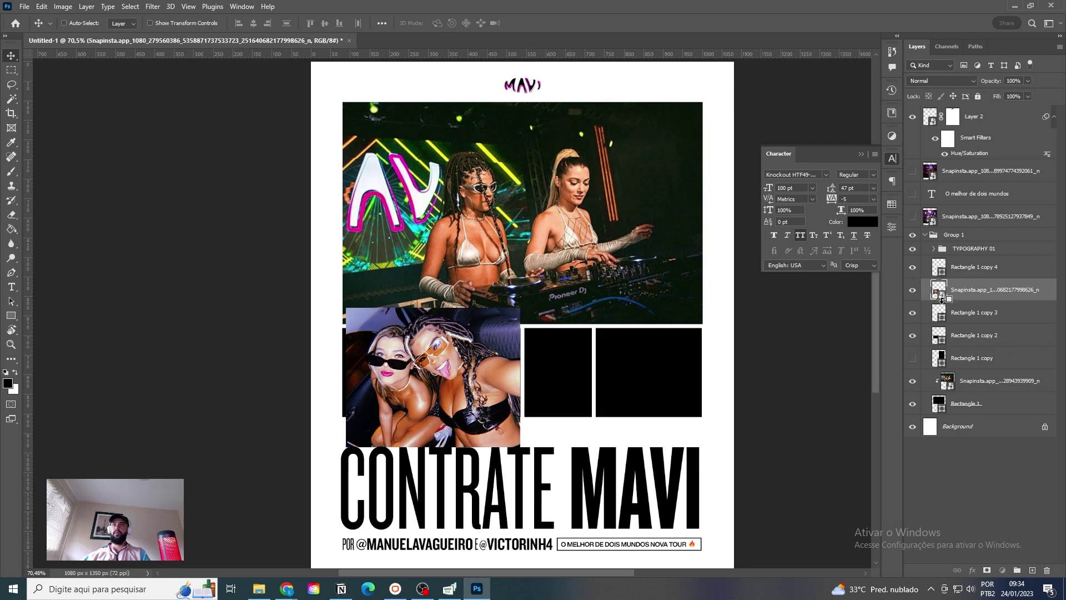
Step: Clip the selfie into Rectangle 1 copy 3 and shrink it to fit the right-hand block
left_click(942, 300, "alt")
scroll(421, 334, "down", 1)
left_click_drag(421, 332, 664, 348)
key("ctrl+t")
left_click_drag(742, 367, 704, 364)
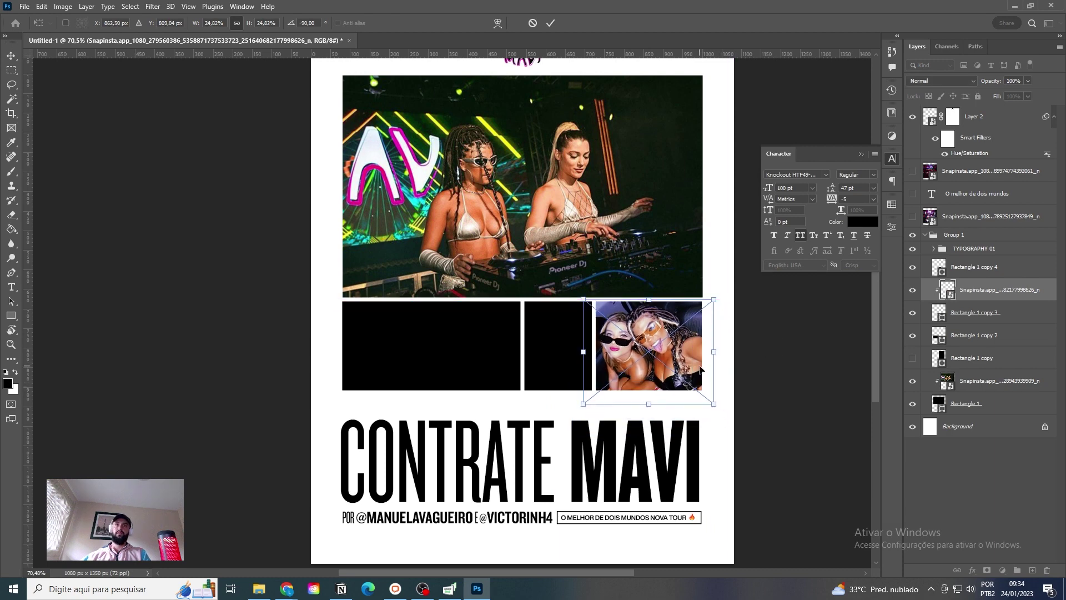
key("Return")
Step: Unhide the back-view club photo, clip it into the lower-left block, and reposition and resize it
left_click(599, 354)
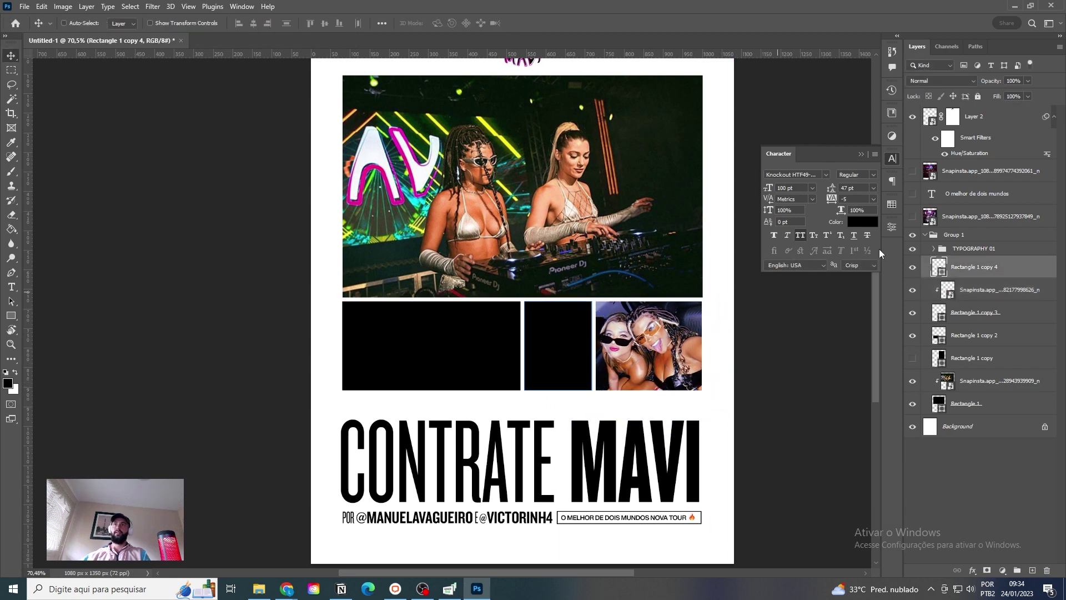
left_click(912, 216)
left_click_drag(965, 210, 950, 332)
left_click(940, 322, "alt")
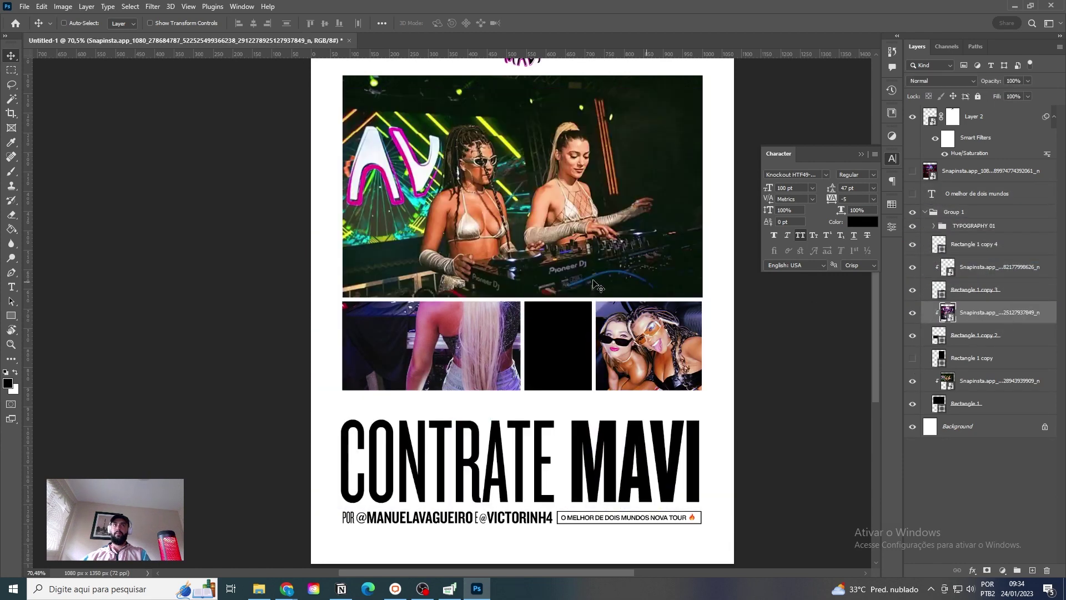
left_click_drag(701, 326, 463, 341)
key("ctrl+t")
key("Return")
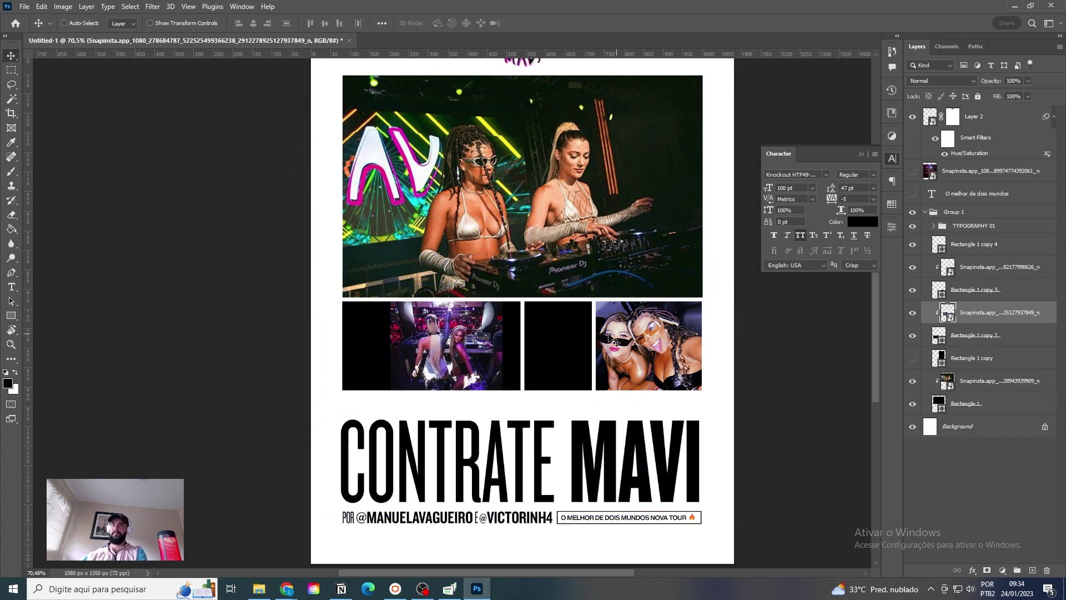
Step: Move the club photo above Rectangle 1 copy 4, clip it, and slide it into the middle block
left_click(577, 346, "ctrl")
left_click(1008, 309)
left_click_drag(1008, 309, 960, 249)
left_click(945, 253, "alt")
left_click_drag(546, 313, 653, 318)
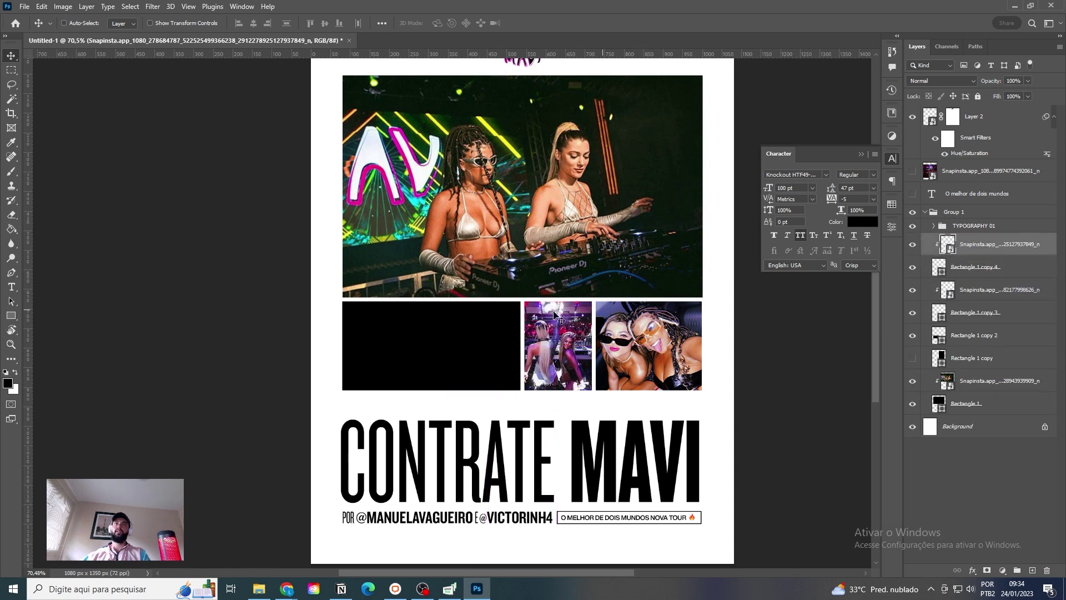
left_click(451, 328, "ctrl")
left_click(912, 171)
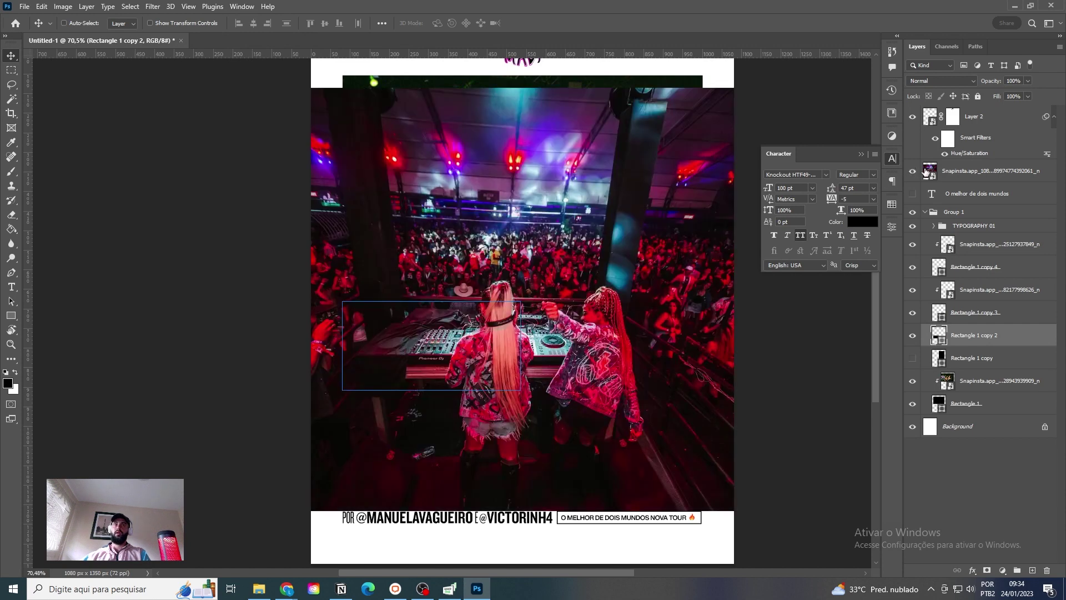
left_click(912, 171)
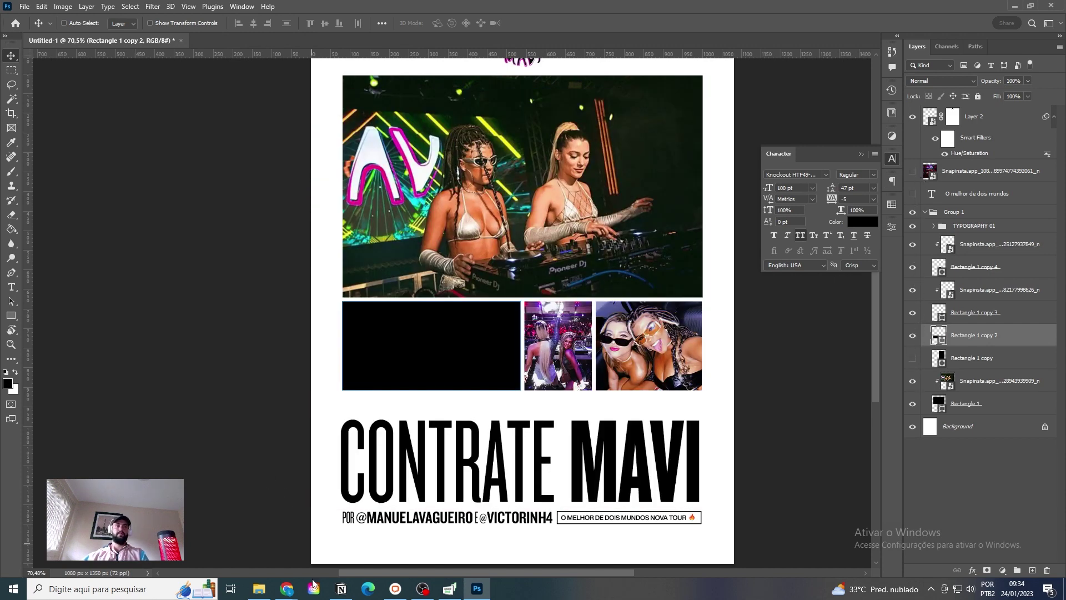
Step: Place the seated-women photo from Downloads and put it above Rectangle 1 for the top frame
left_click(260, 589)
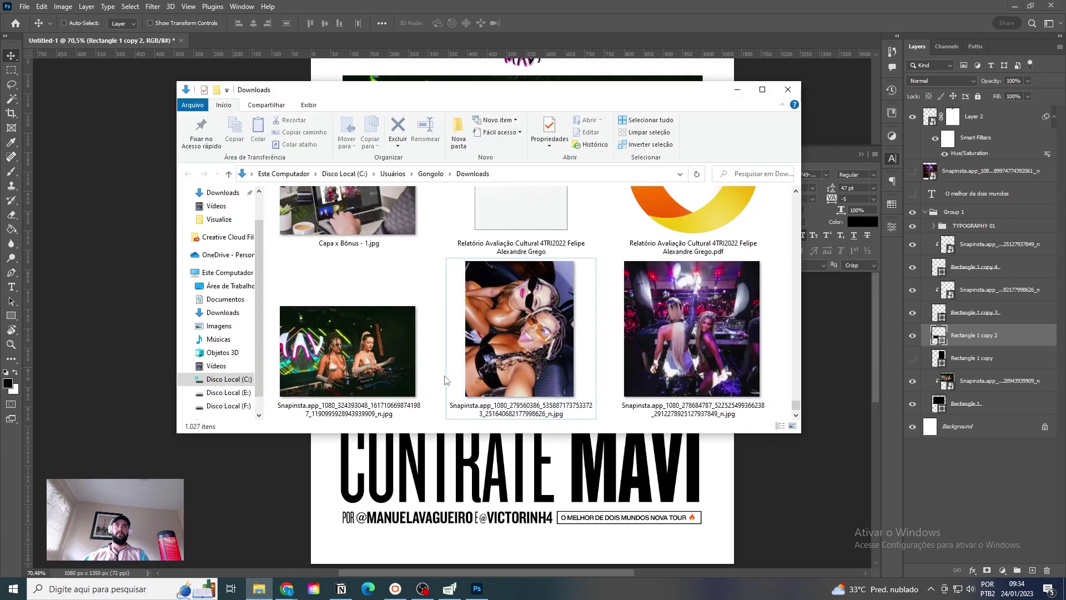
left_click(635, 338)
scroll(635, 339, "down", 2)
left_click_drag(467, 357, 670, 349)
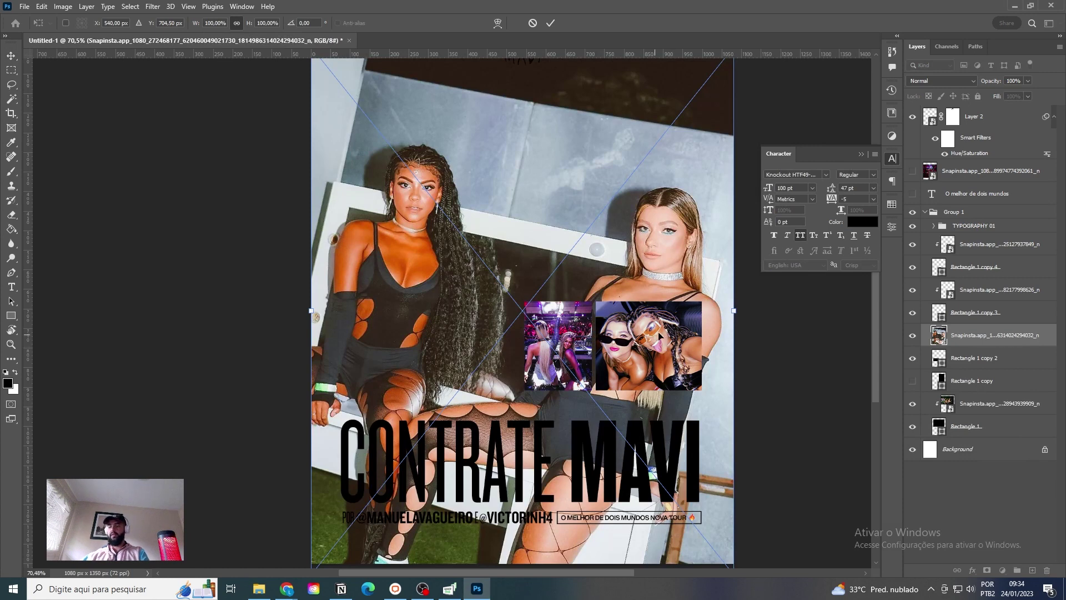
key("Return")
left_click_drag(994, 335, 953, 342)
Step: Clip the DJ booth photo into Rectangle 1 copy 2 and scale it into the lower-left block
left_click(931, 348, "alt")
left_click_drag(559, 309, 542, 409)
key("ctrl+t")
left_click_drag(649, 313, 544, 345)
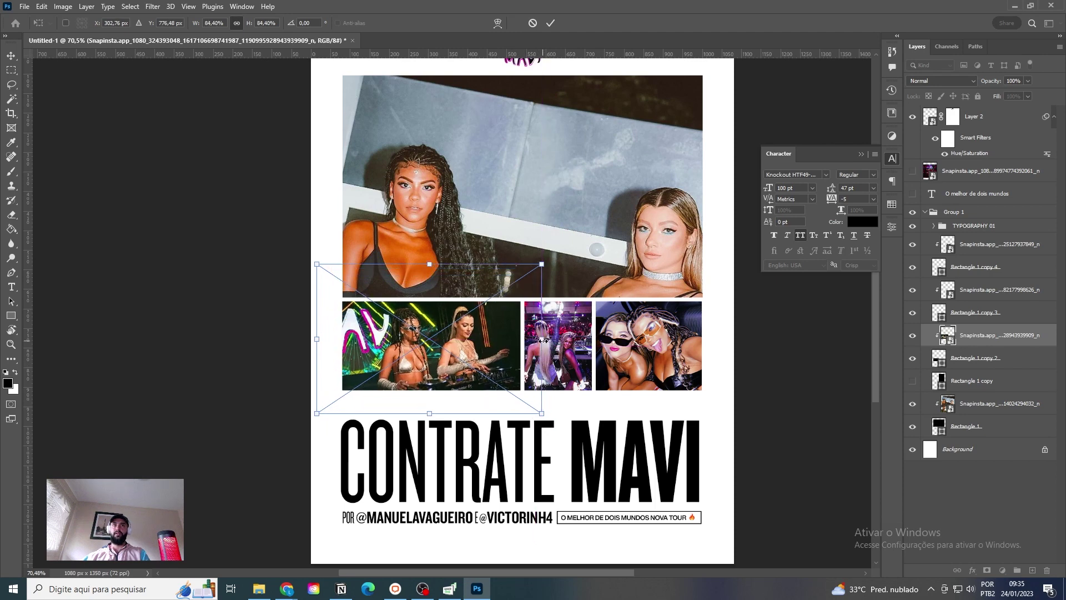
key("Return")
Step: Apply Filter > Sharpen to the DJ booth photo, then reapply it to the club, right and top photos
left_click(154, 6)
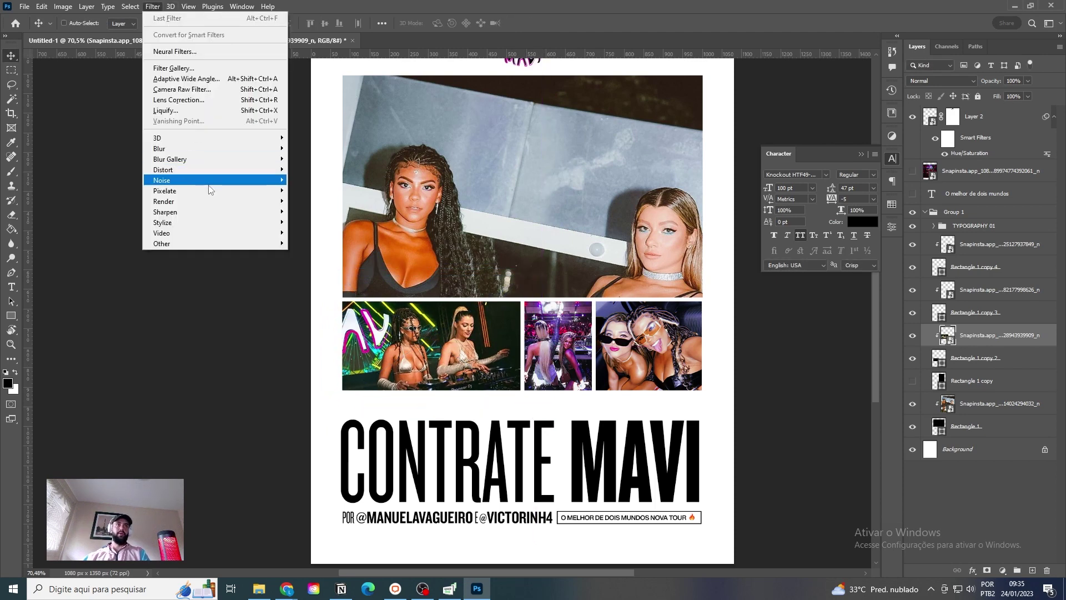
mouse_move(228, 212)
left_click(308, 212)
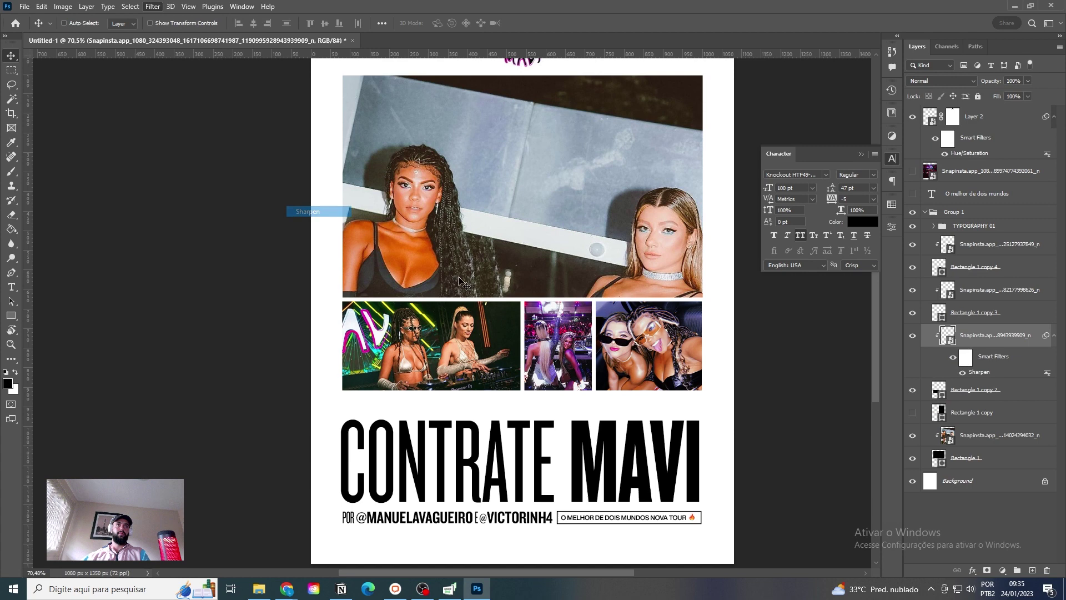
left_click(540, 343, "ctrl")
left_click(153, 7)
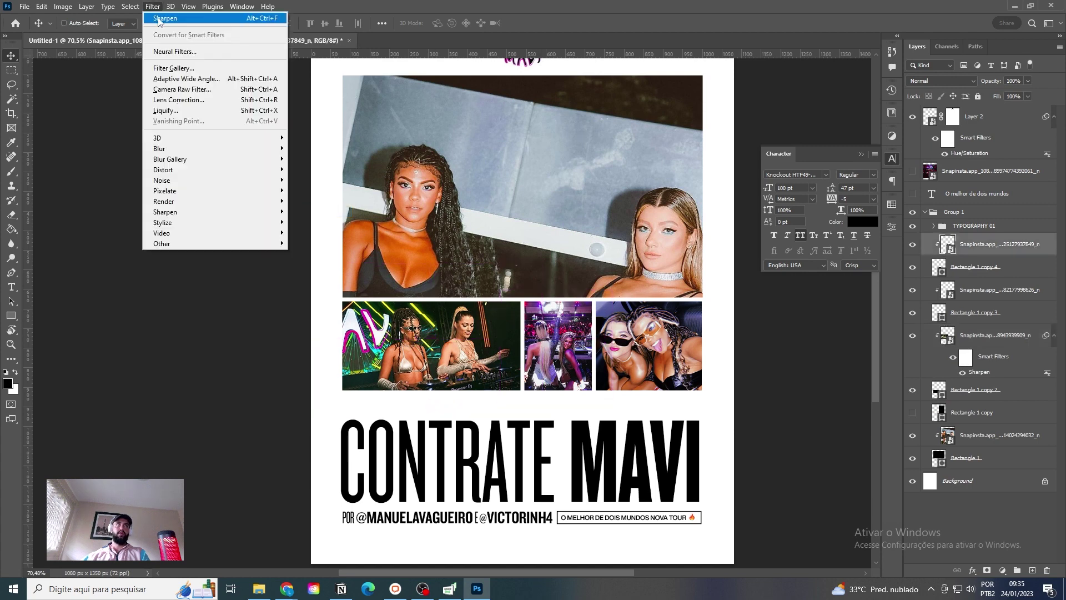
left_click(161, 19)
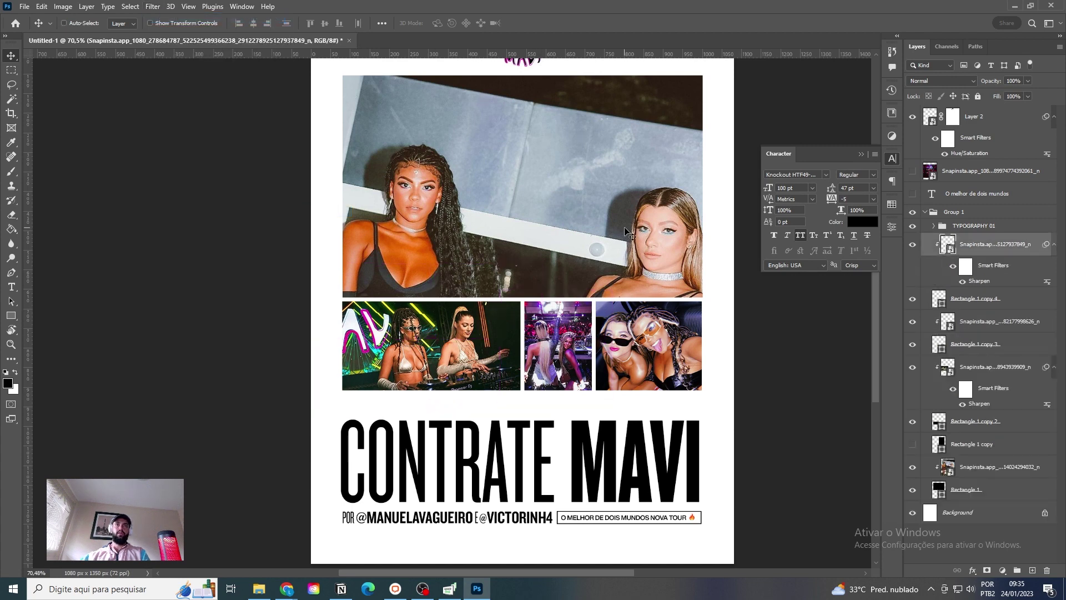
left_click(646, 354, "ctrl")
left_click(153, 6)
left_click(161, 18)
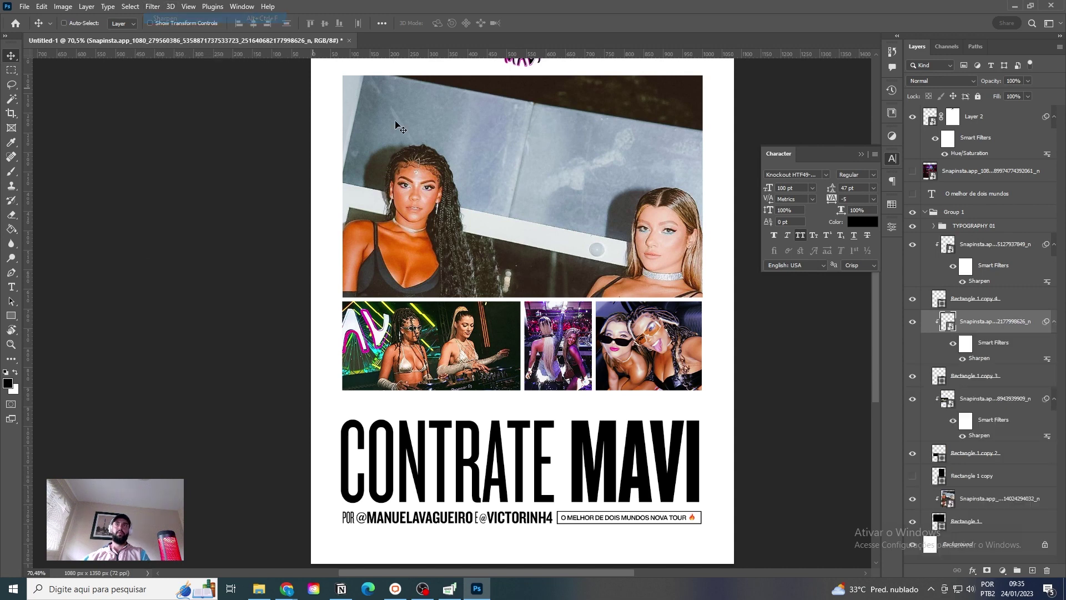
left_click(443, 150, "ctrl")
left_click(153, 7)
left_click(162, 20)
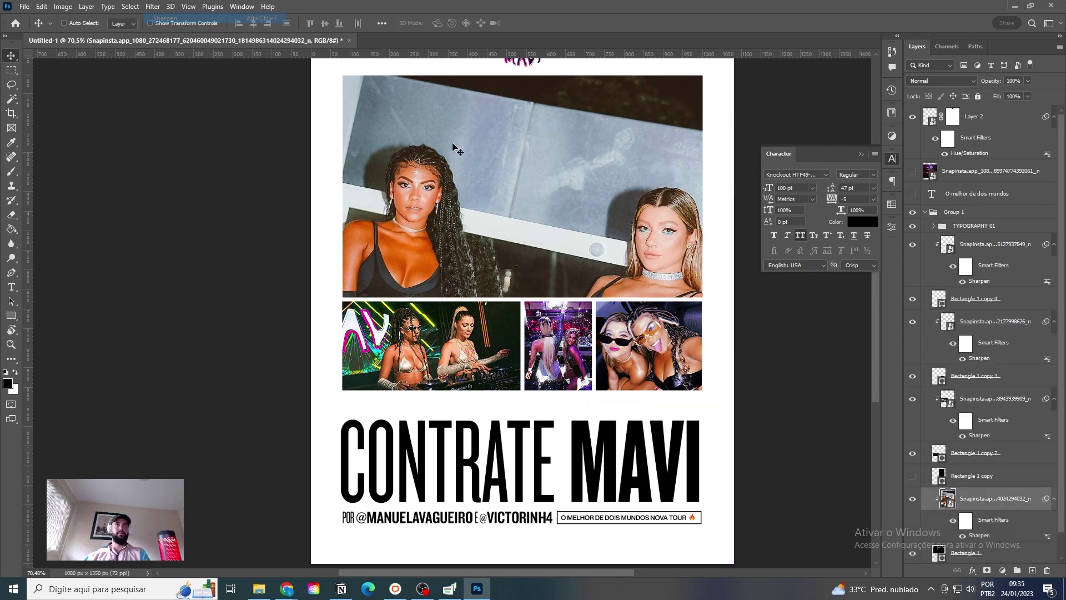
Step: Shrink the top photo to about 85% and move its layer above Rectangle 1 copy 2
key("ctrl+t")
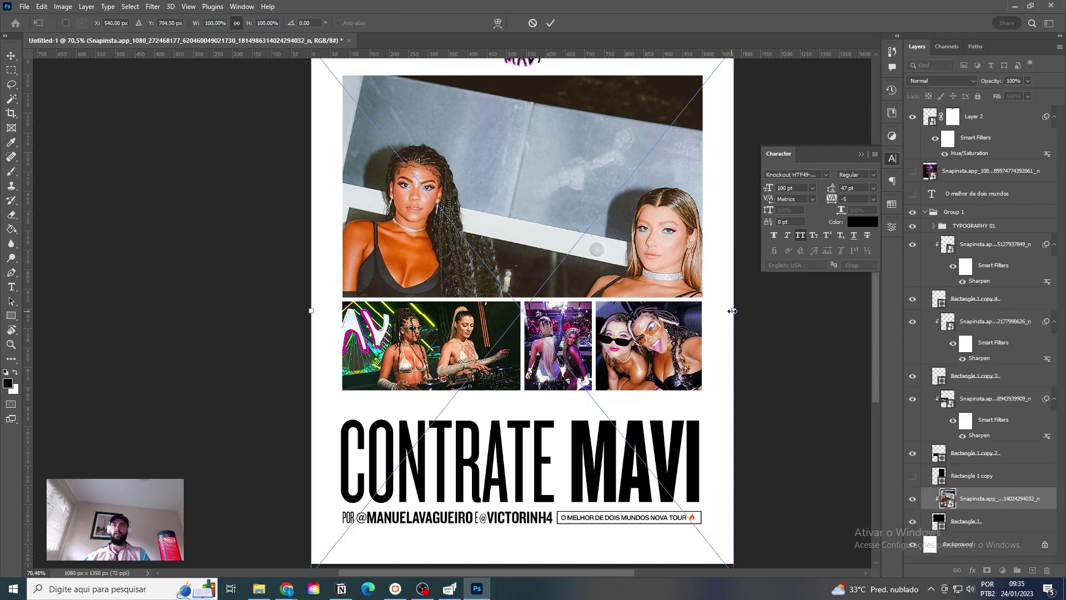
left_click_drag(732, 310, 682, 279)
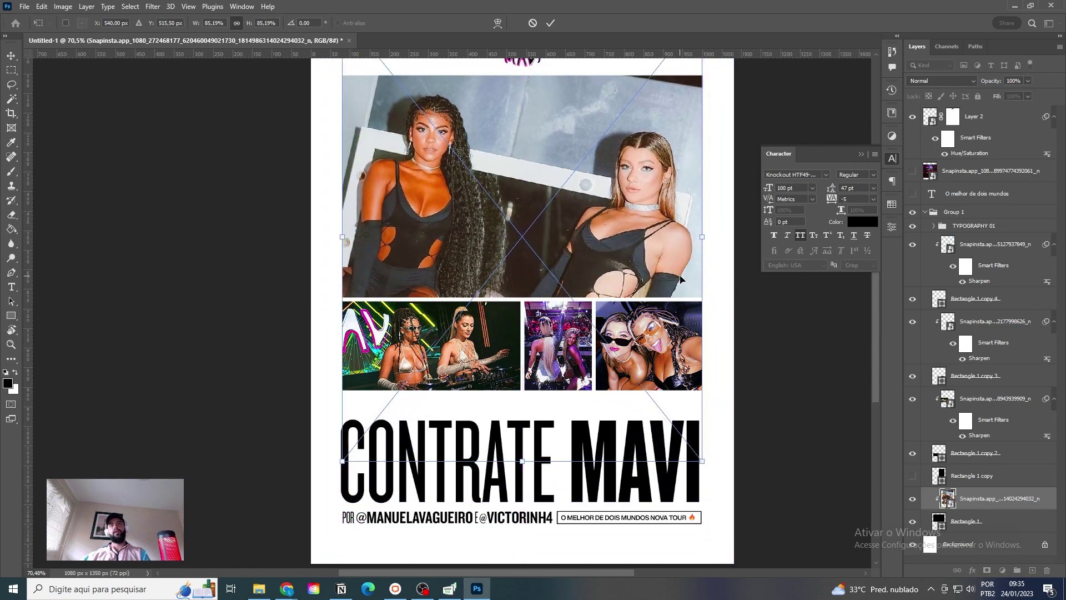
key("Return")
scroll(762, 329, "down", 4)
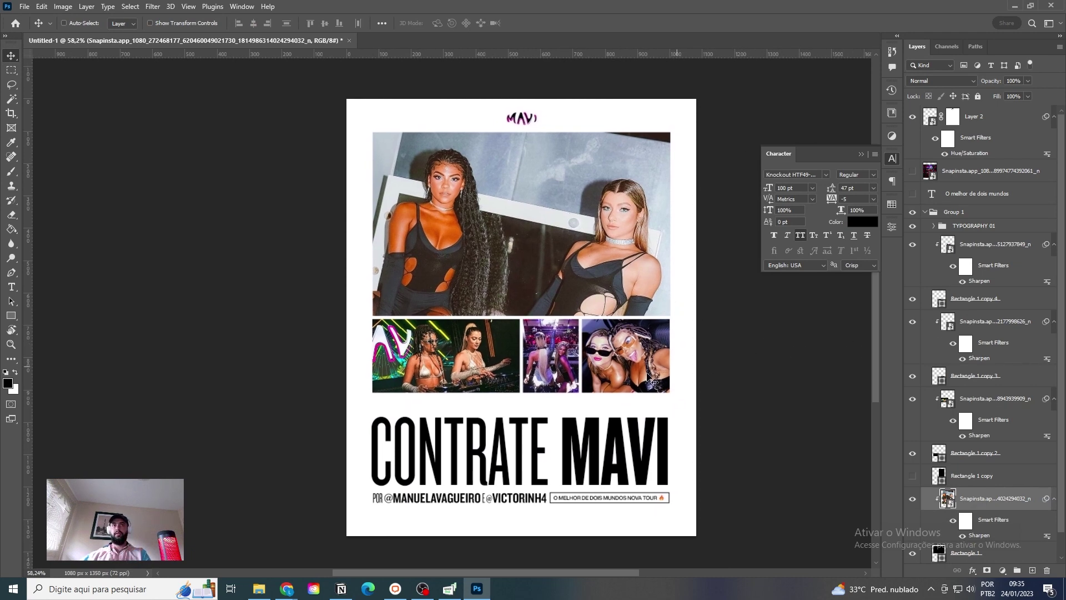
left_click_drag(986, 500, 998, 543)
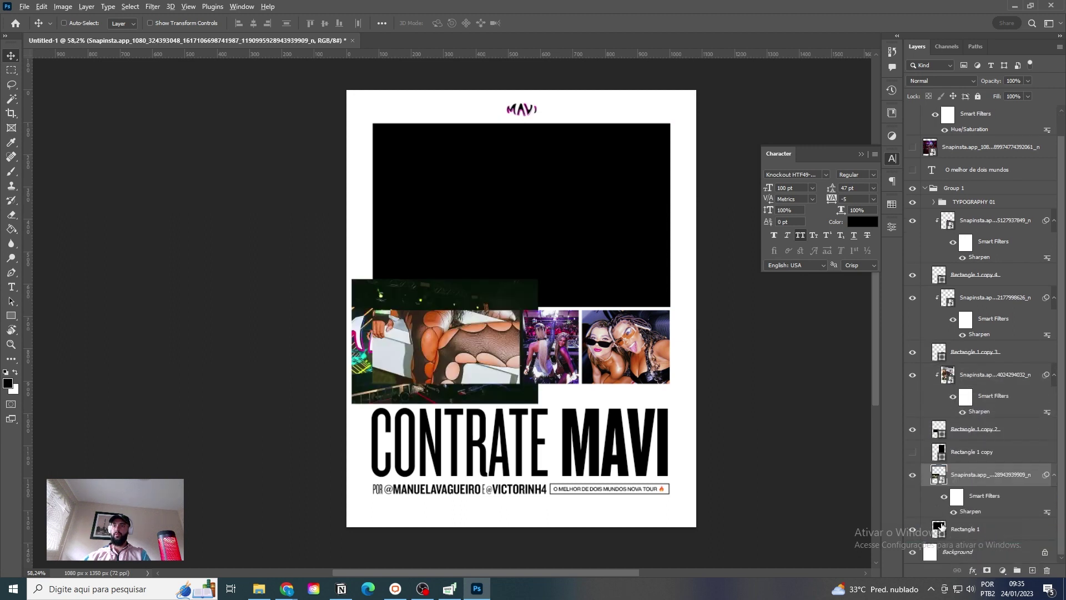
Step: Move the DJ booth photo up, enlarge it to fill the top frame, and reapply Sharpen
left_click(942, 515, "alt")
left_click_drag(495, 377, 538, 276)
key("ctrl+t")
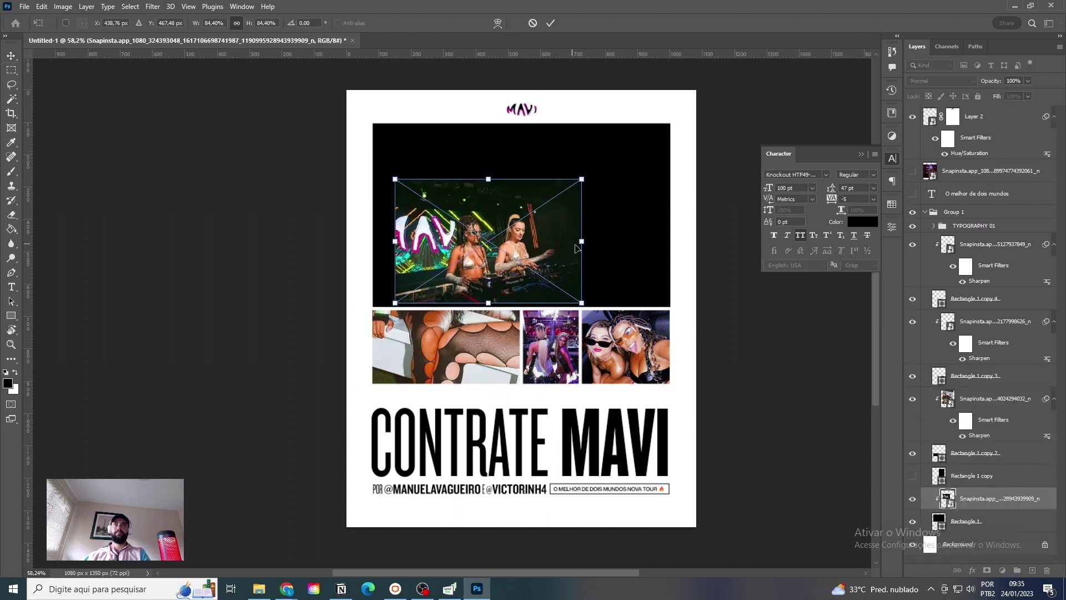
left_click_drag(583, 245, 633, 237)
key("Return")
scroll(631, 237, "up", 2)
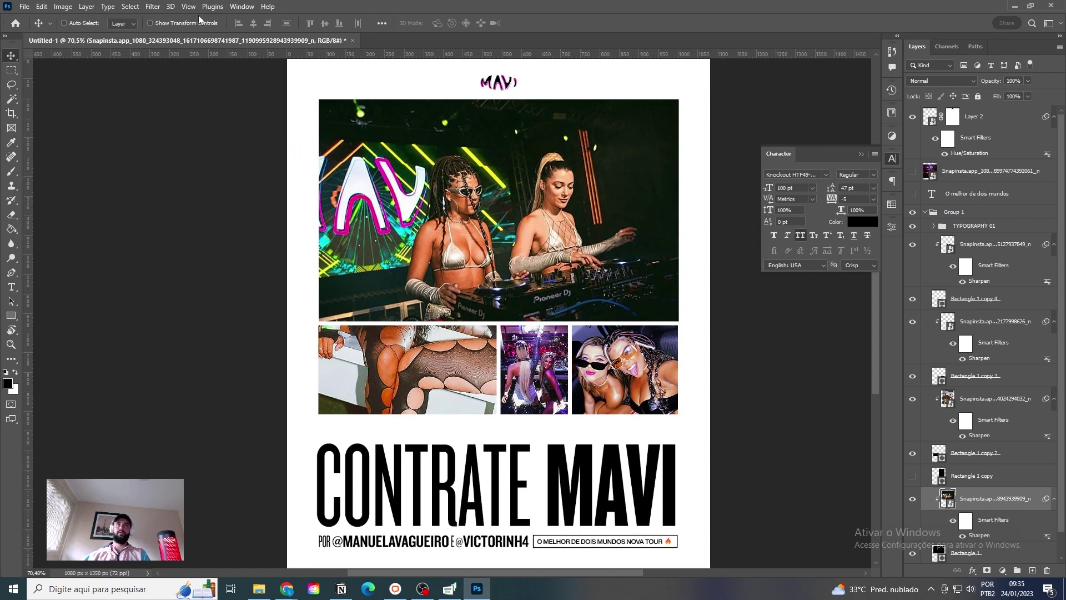
scroll(315, 121, "up", 1)
left_click(155, 10)
left_click(158, 20)
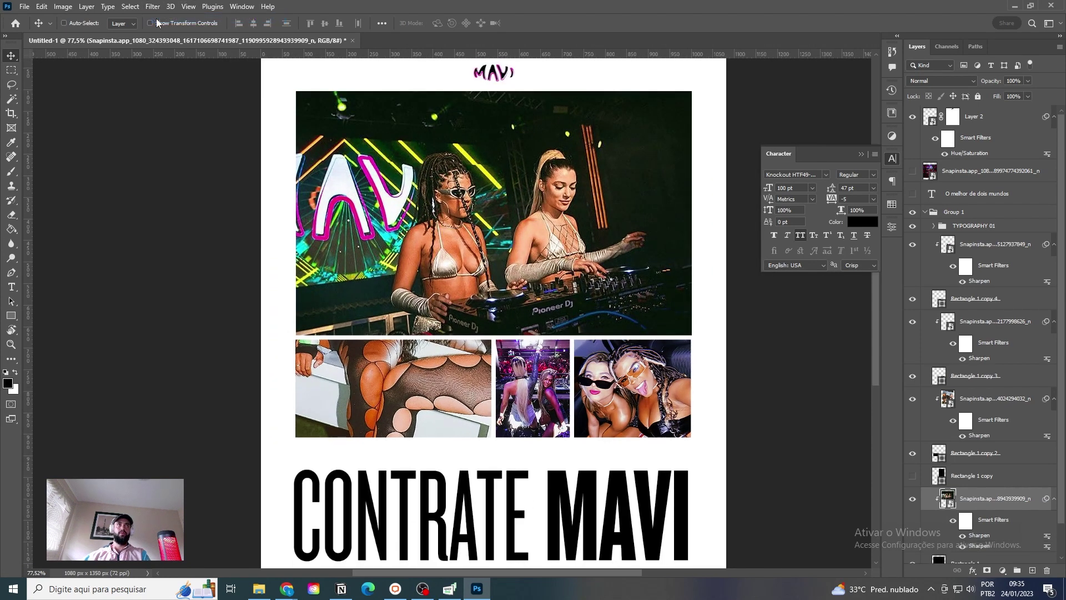
Step: Shift and shrink the two-women photo to fit the bottom-left frame
left_click_drag(407, 351, 442, 398)
scroll(457, 400, "down", 1)
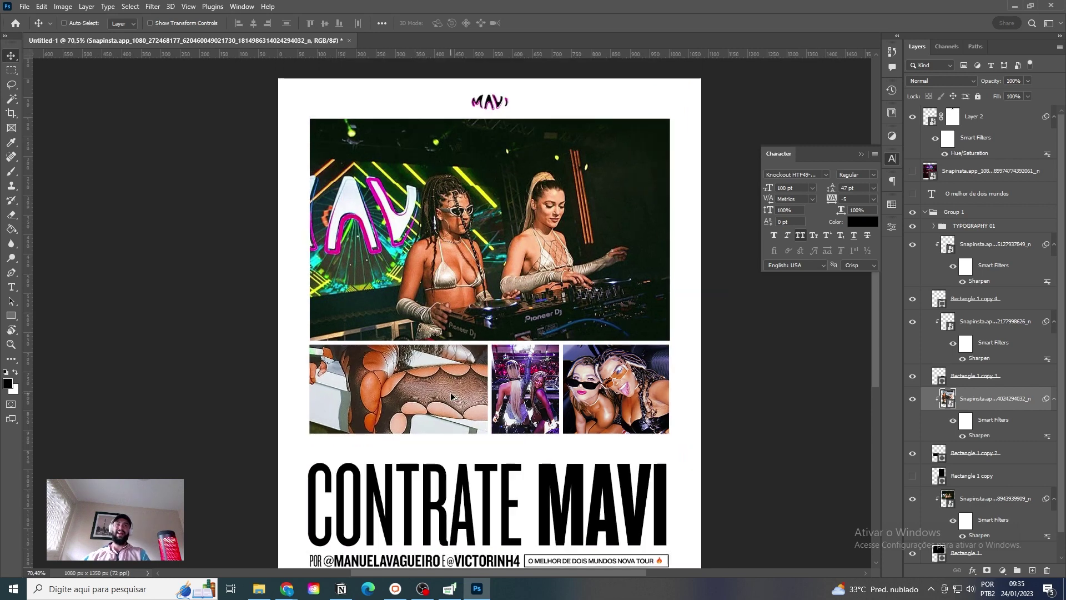
key("ctrl+t")
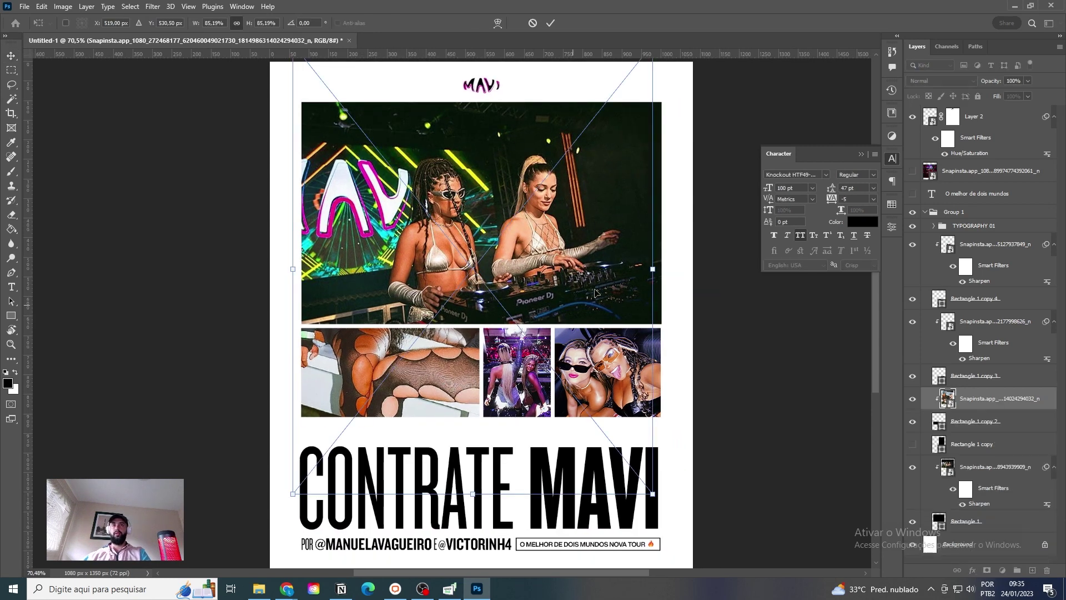
left_click_drag(651, 271, 482, 408)
key("Return")
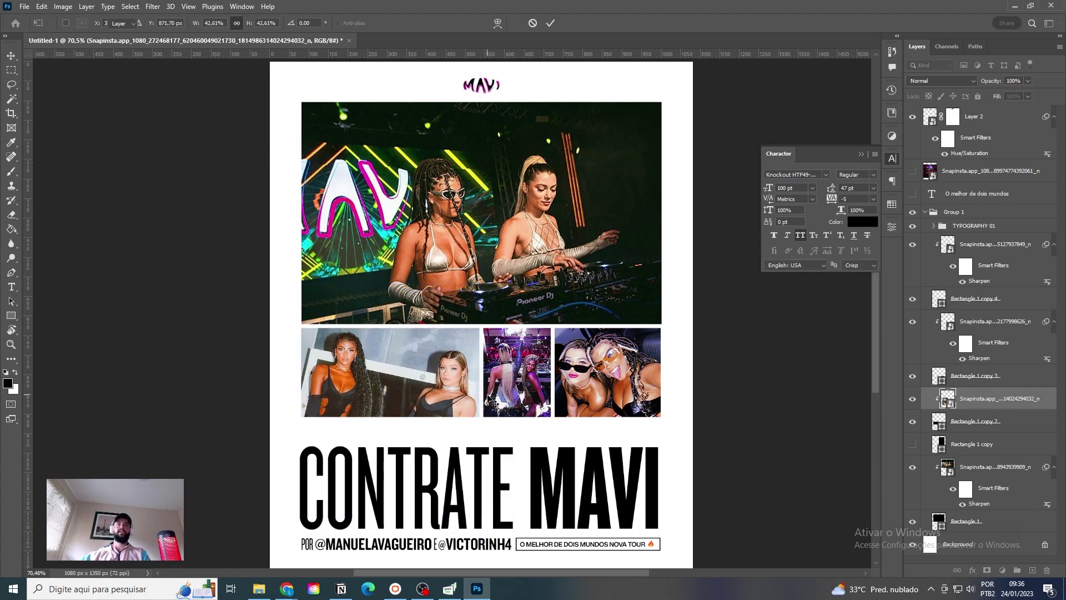
scroll(522, 420, "down", 1)
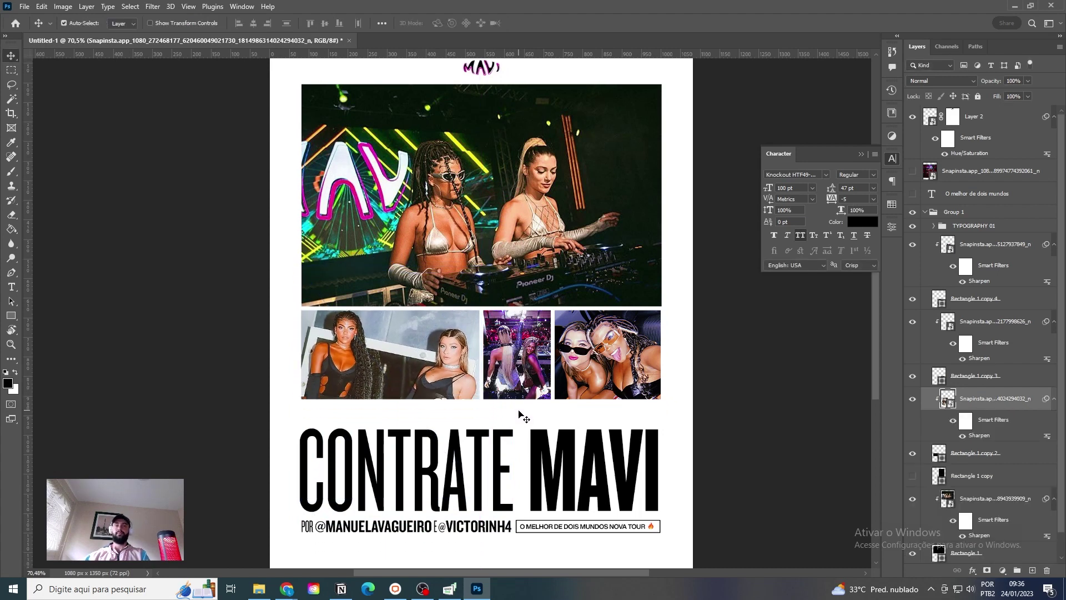
Step: Show the guides, then narrow and shorten the CONTRATE MAVI headline's text box
key("ctrl+semicolon")
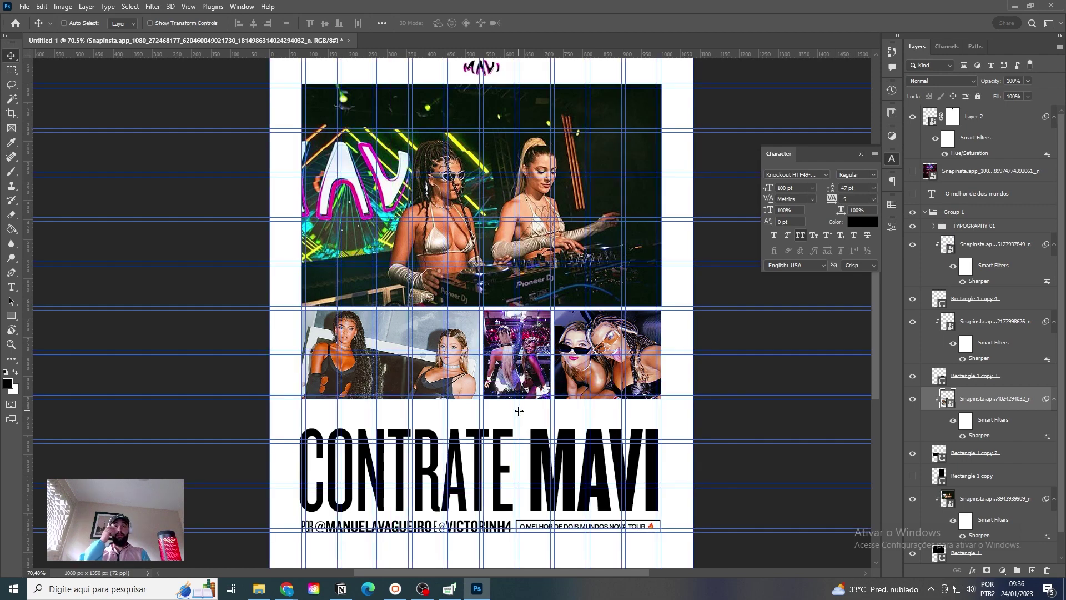
left_click(516, 422, "ctrl")
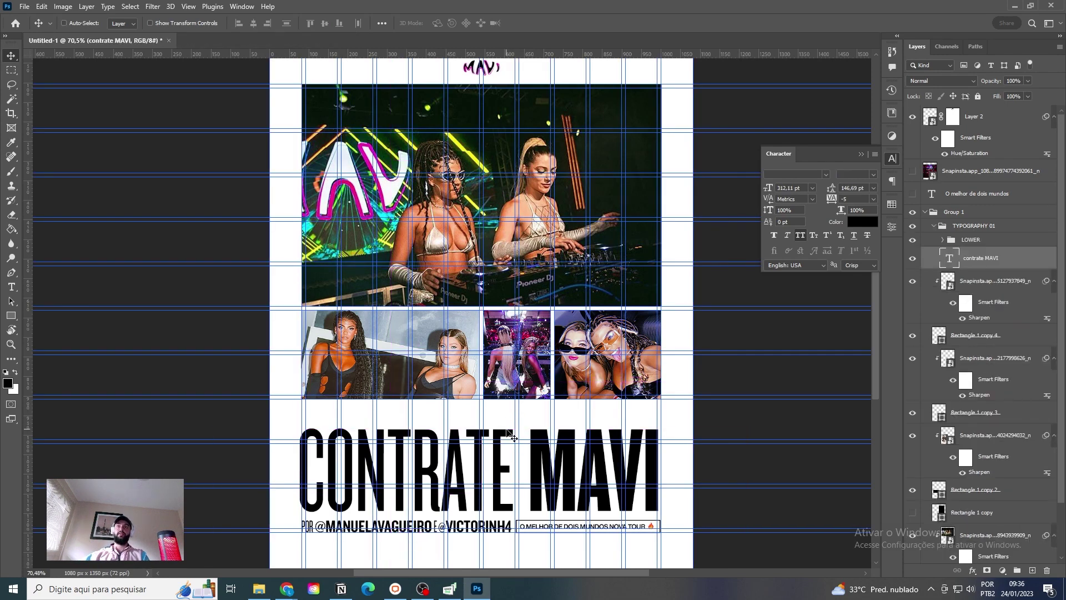
key("ctrl+t")
double_click(498, 424)
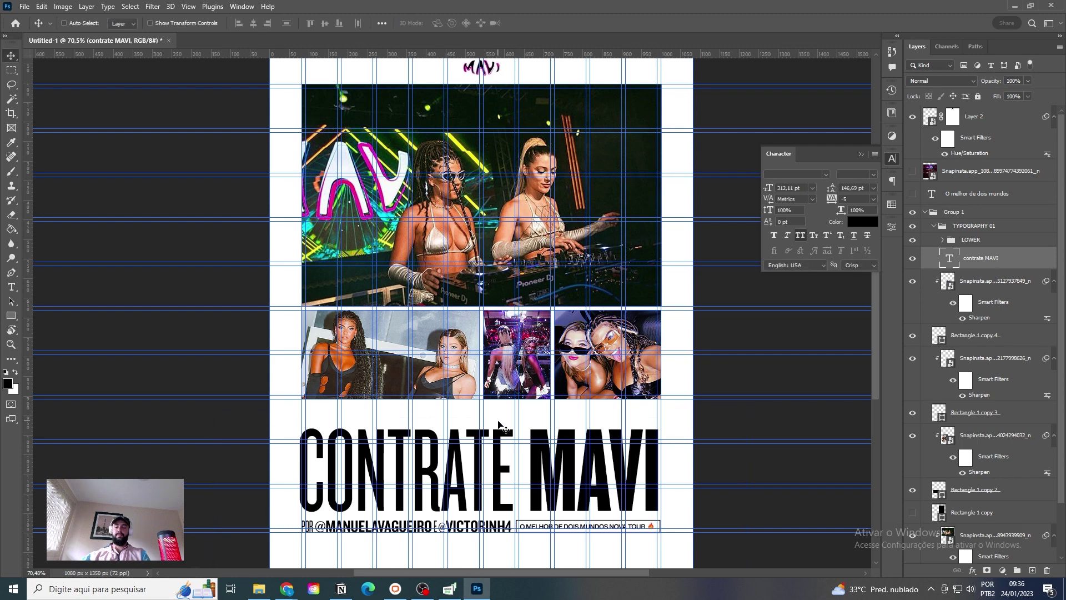
scroll(499, 427, "down", 3)
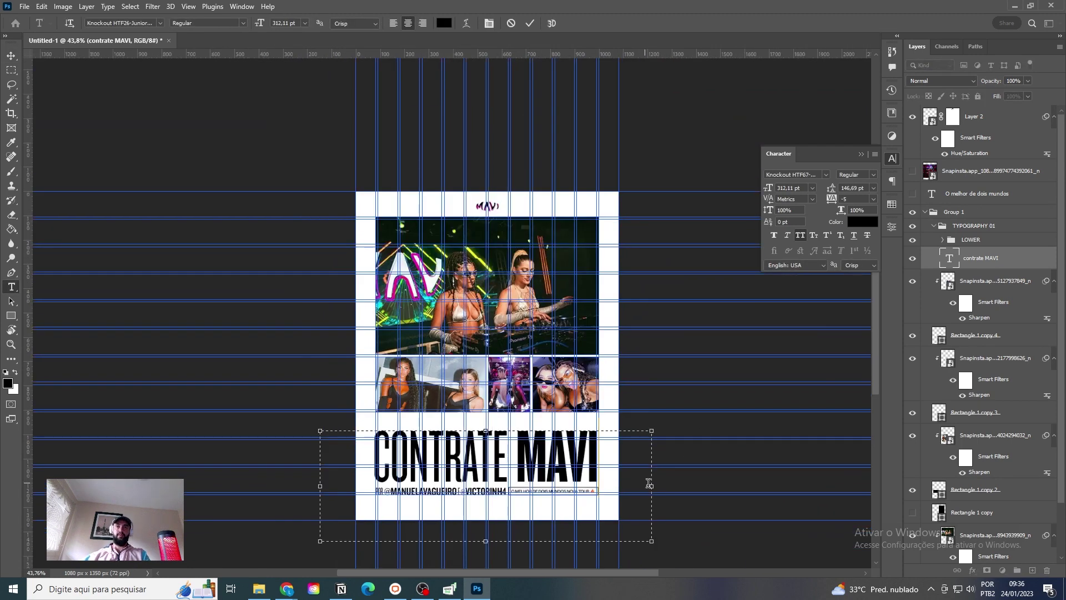
left_click_drag(649, 483, 604, 487)
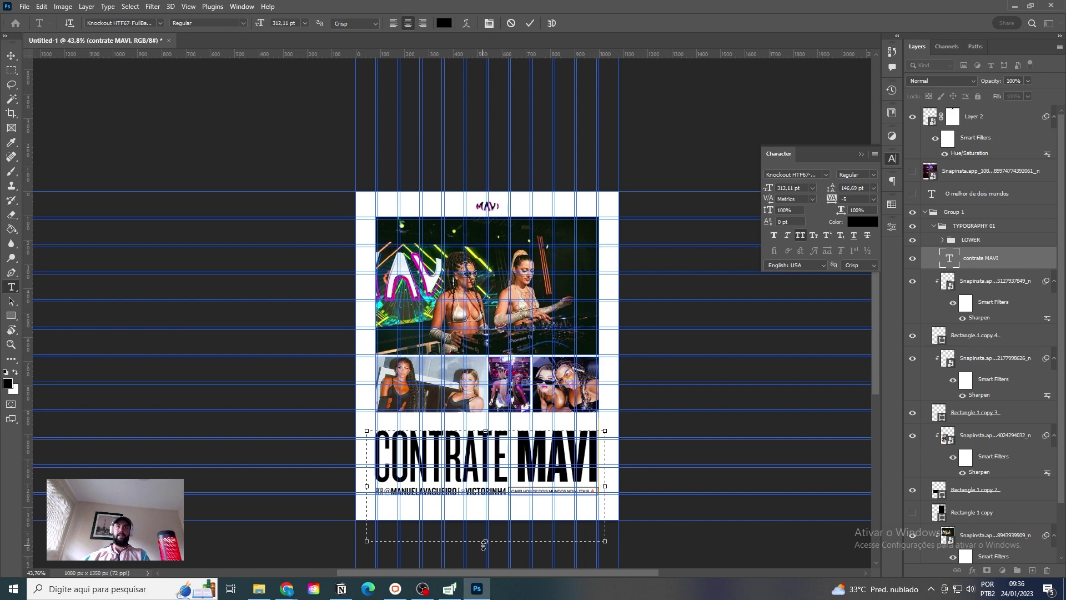
left_click_drag(484, 545, 478, 491)
left_click(12, 56)
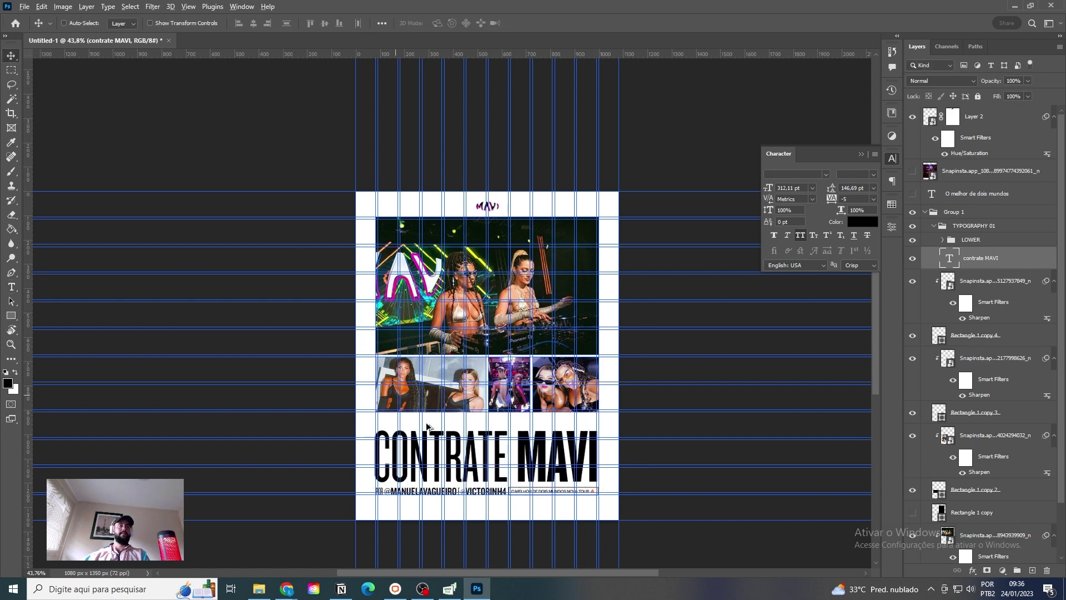
scroll(487, 478, "up", 6)
Step: Try stretching CONTRATE MAVI taller and making it italic, undoing both changes
key("ctrl+t")
left_click_drag(483, 372, 482, 346)
key("Return")
key("ctrl+z")
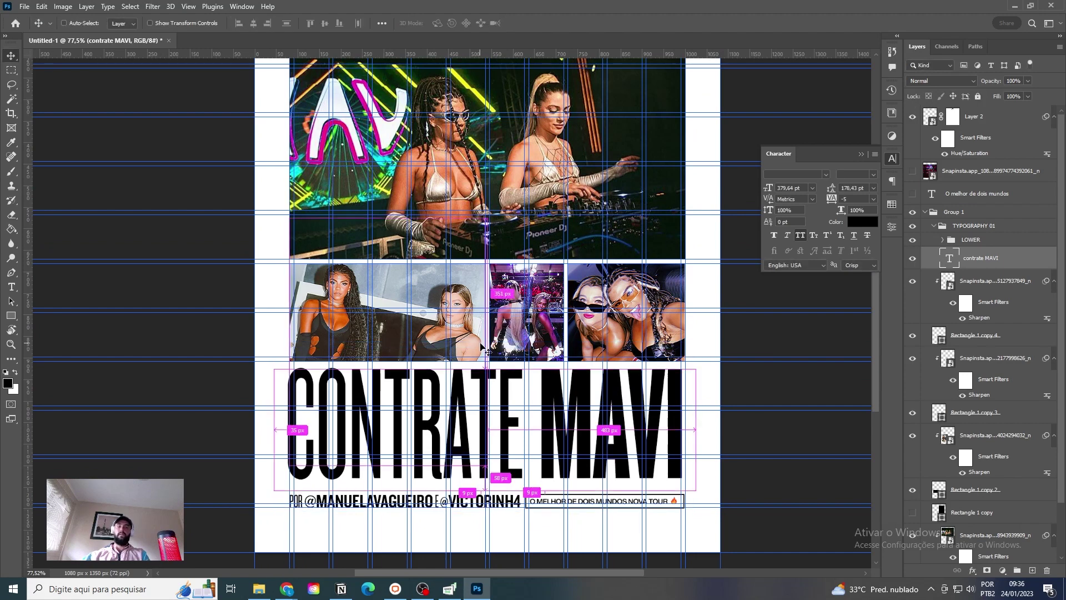
key("ctrl+h")
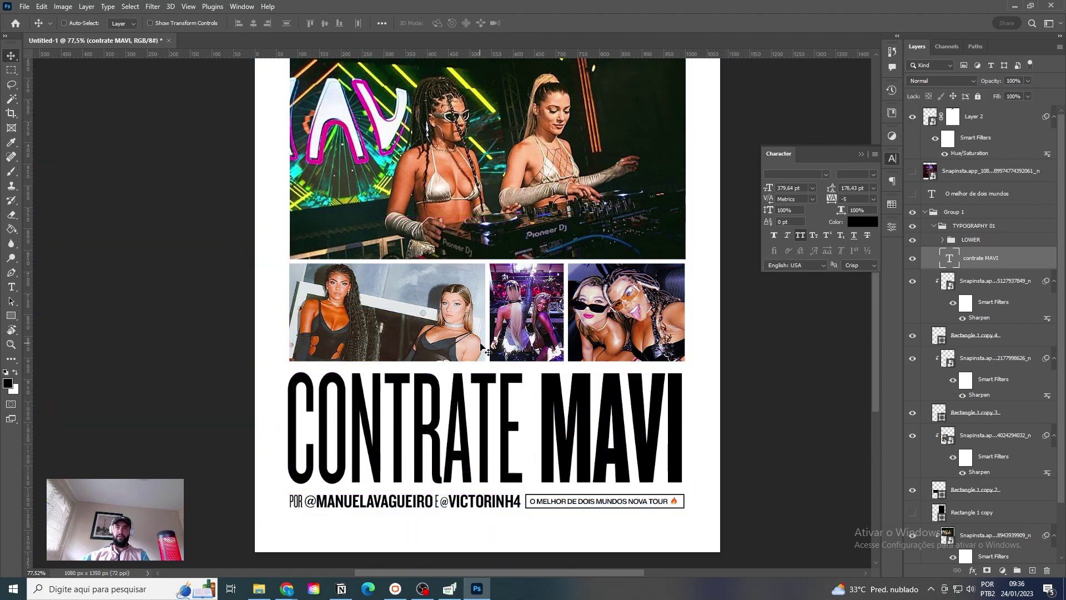
scroll(521, 371, "up", 1)
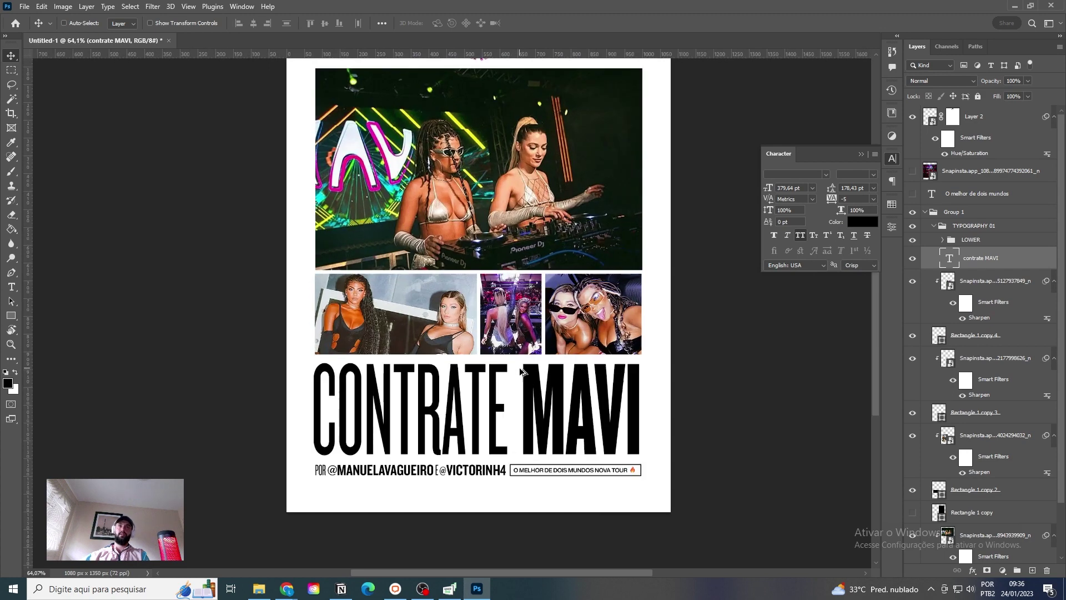
left_click(791, 232)
scroll(612, 266, "up", 1)
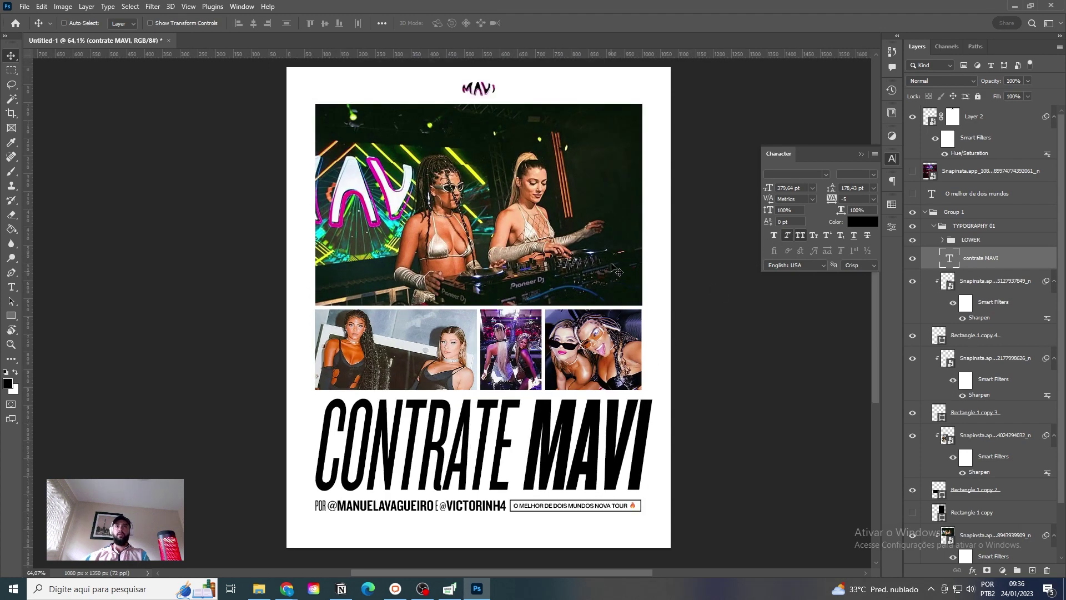
key("ctrl+z")
scroll(617, 271, "down", 3)
scroll(643, 371, "up", 4)
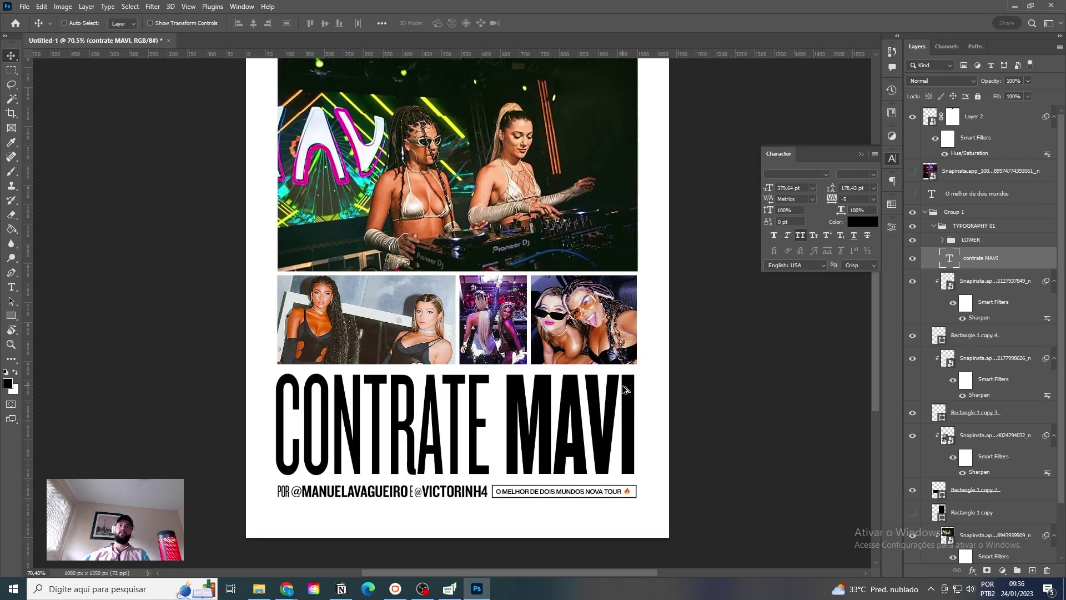
scroll(591, 387, "down", 2)
scroll(590, 387, "up", 1)
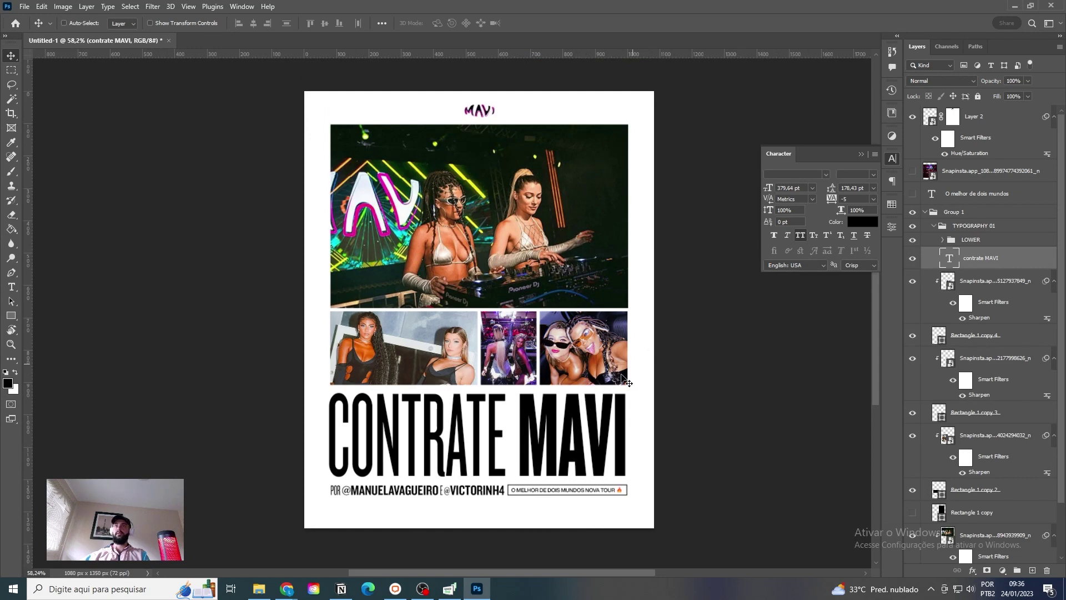
Step: Drag the TYPOGRAPHY 01 group about 57 px lower so it snaps to the guides
key("ctrl+semicolon")
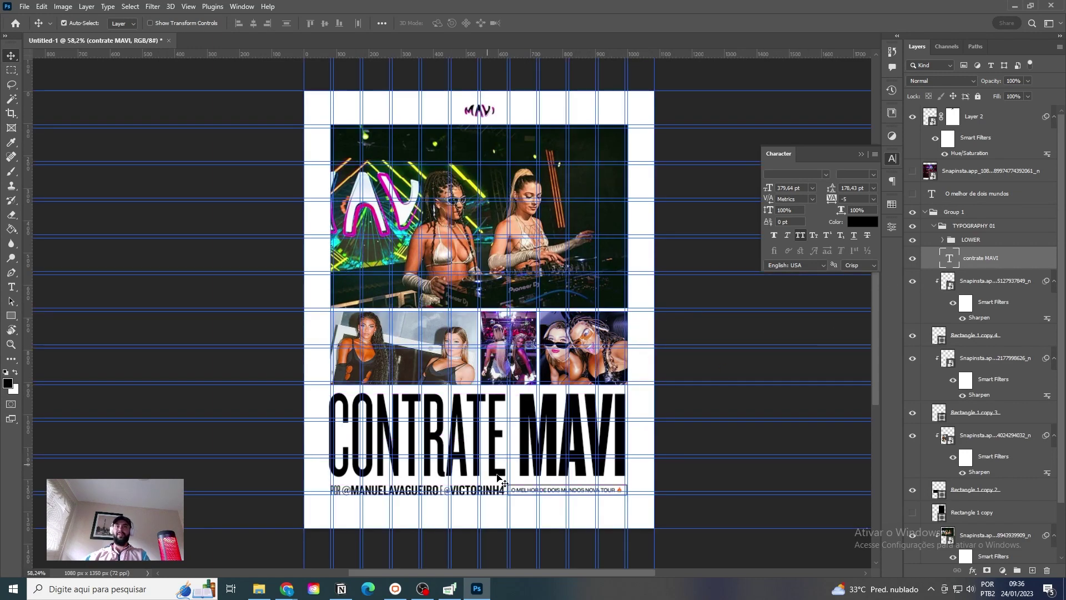
key("ctrl")
left_click(969, 226)
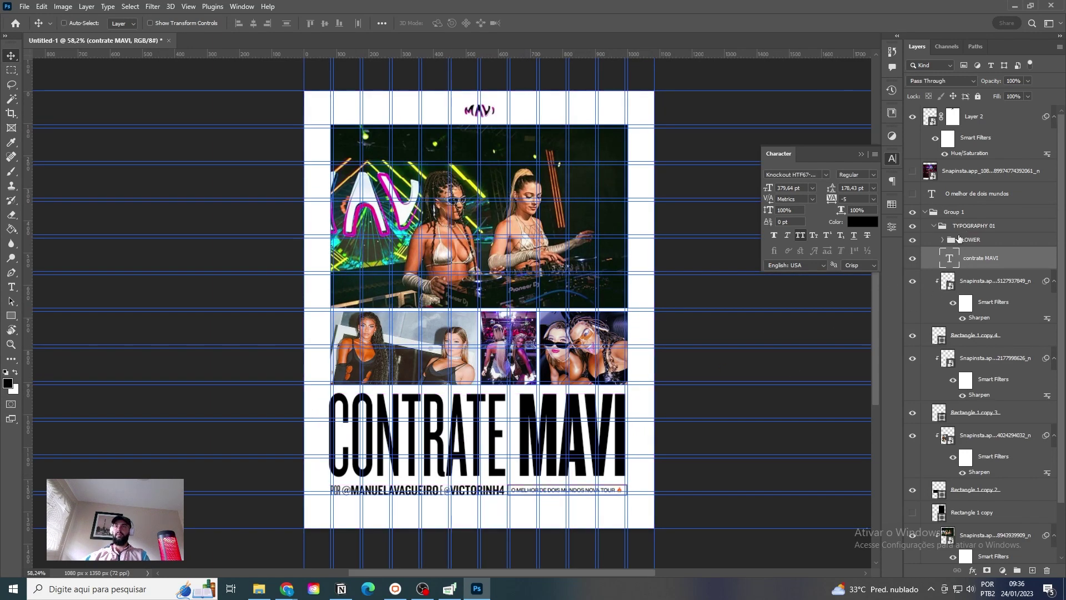
left_click_drag(637, 411, 643, 421)
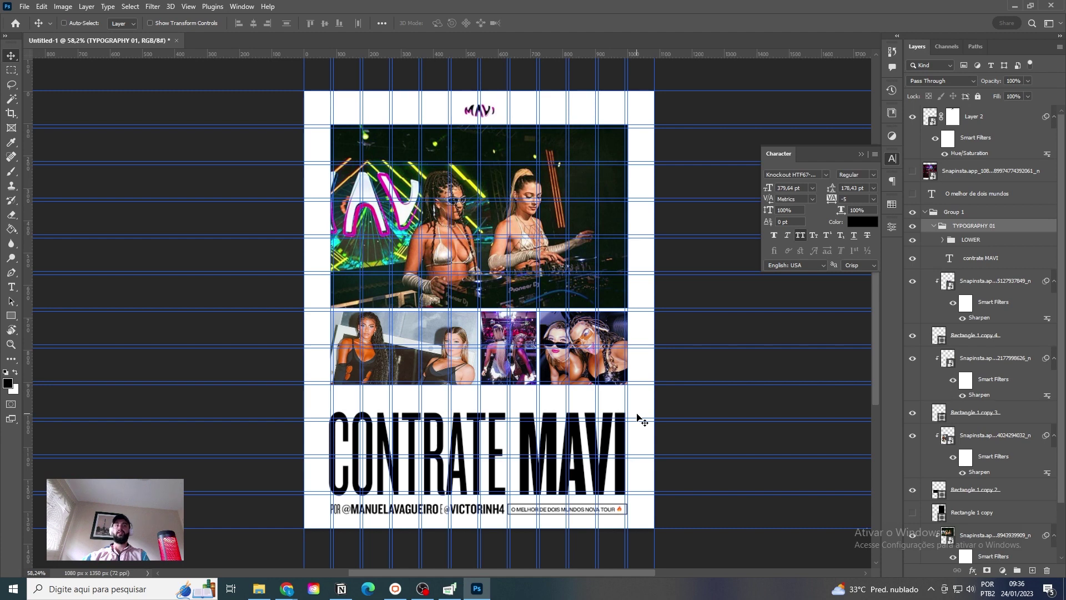
key("ctrl+semicolon")
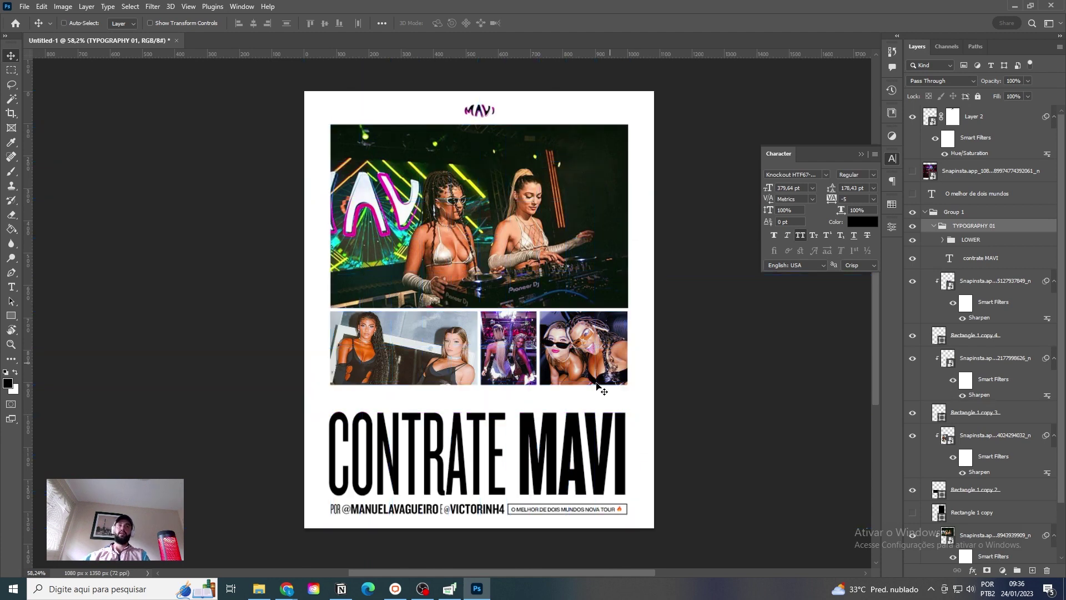
Step: Try stretching the CONTRATE MAVI headline taller, then undo it
left_click(577, 430, "ctrl")
key("ctrl+t")
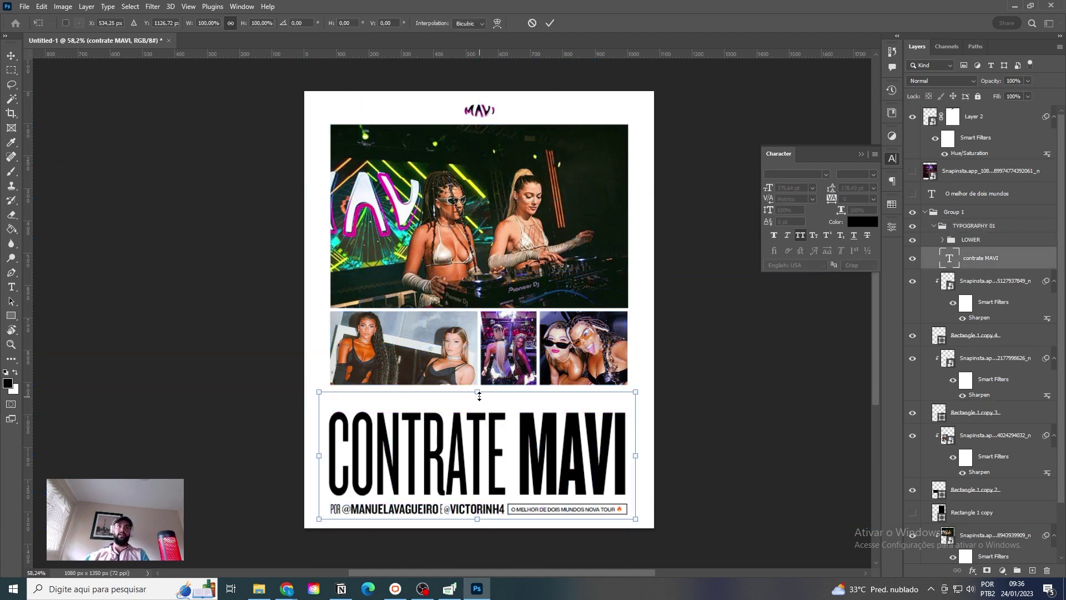
left_click_drag(479, 392, 490, 368)
key("Return")
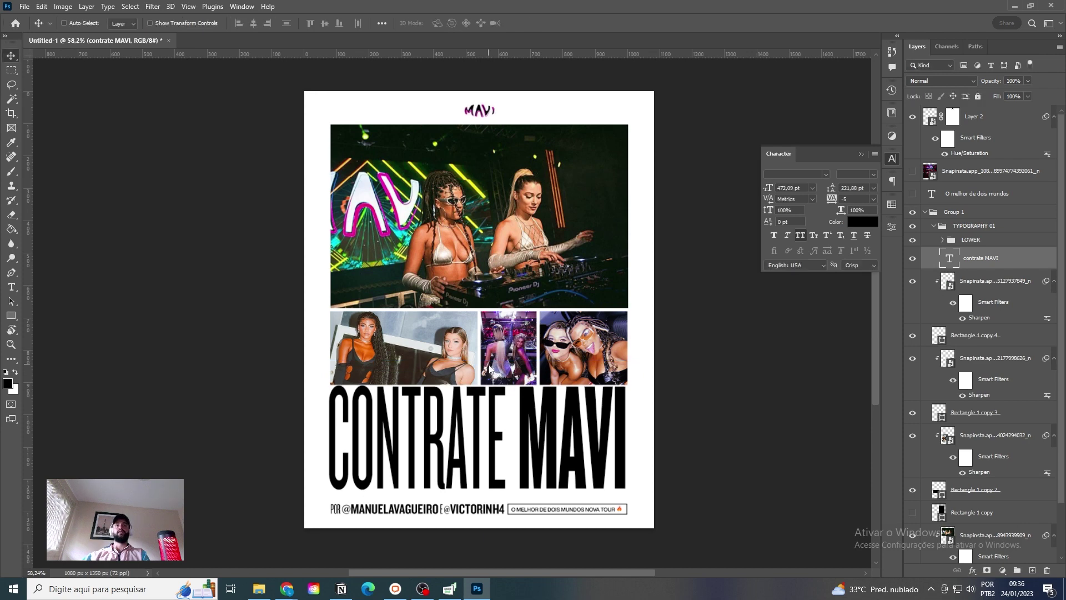
key("ctrl+z")
Step: Select Rectangle 1 copies 2, 3 and 4 and stretch the three lower photos to about 122% height
left_click(490, 368, "ctrl")
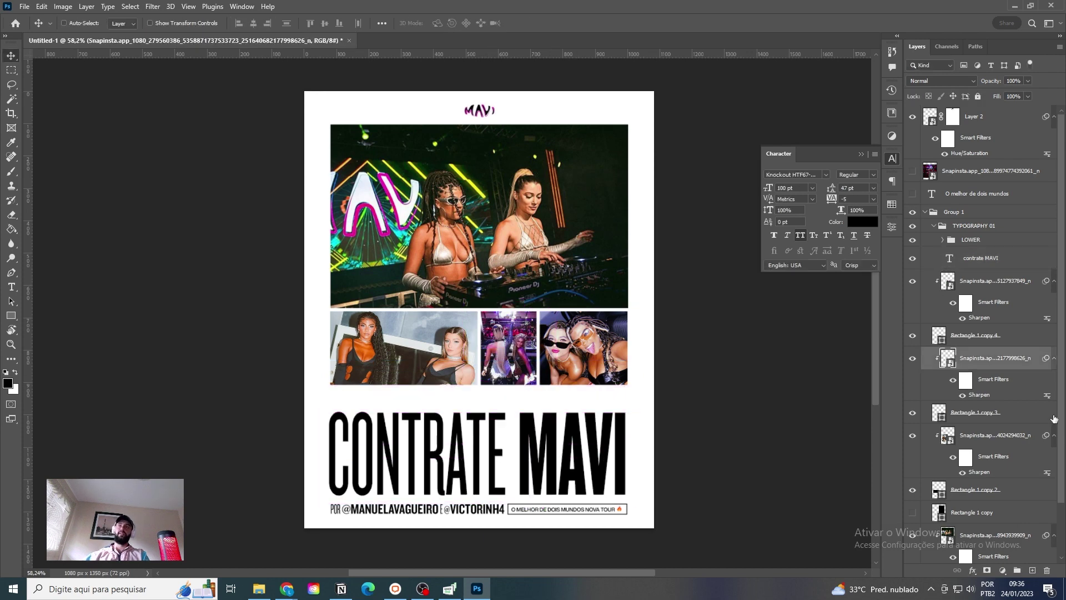
left_click(955, 411)
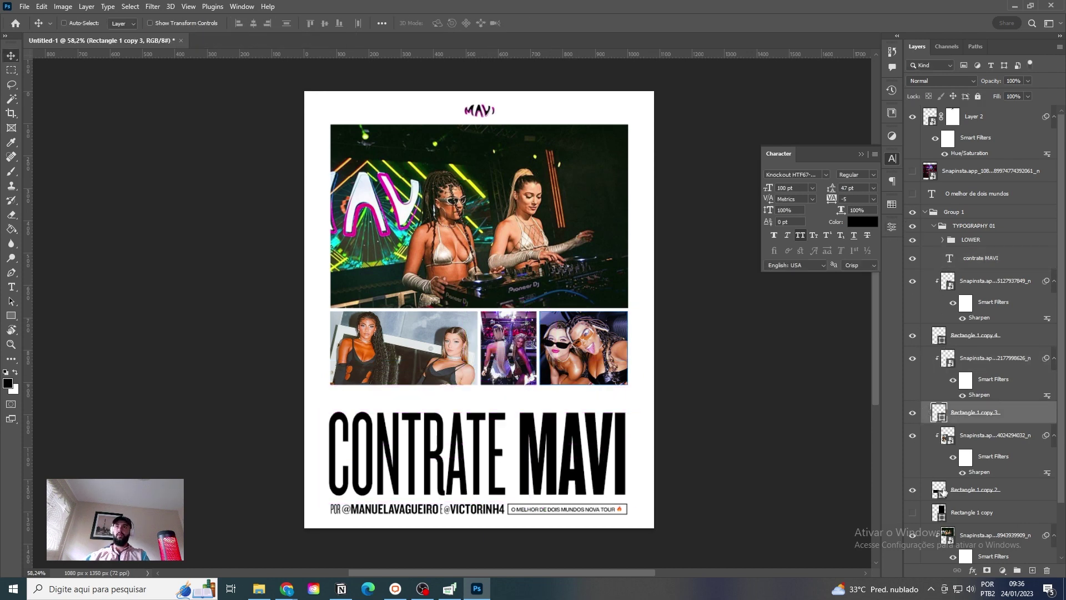
left_click(1004, 491, "ctrl")
scroll(990, 448, "down", 2)
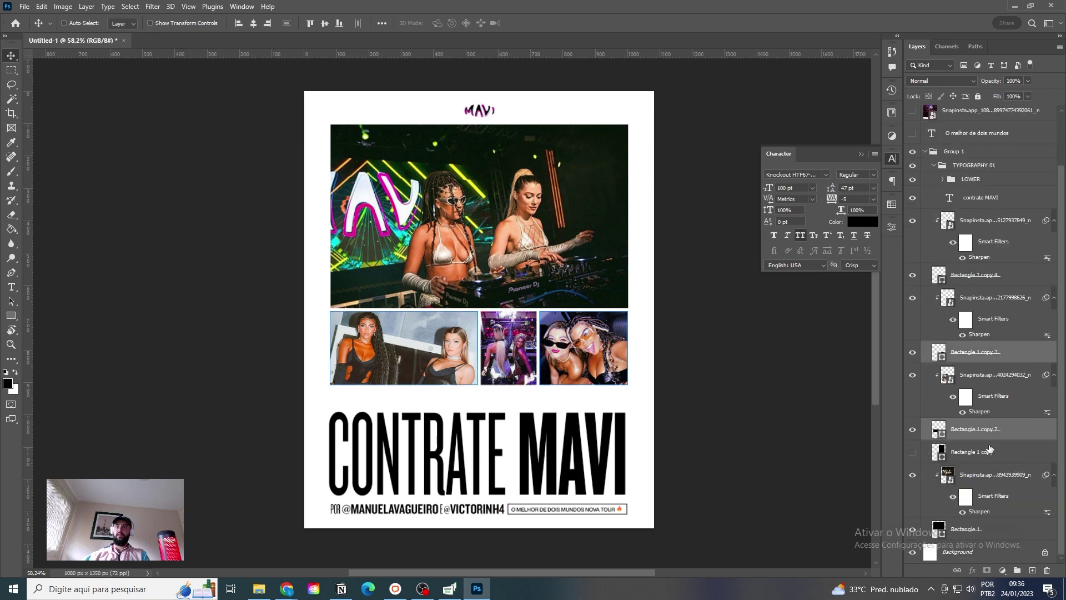
left_click(983, 278, "ctrl")
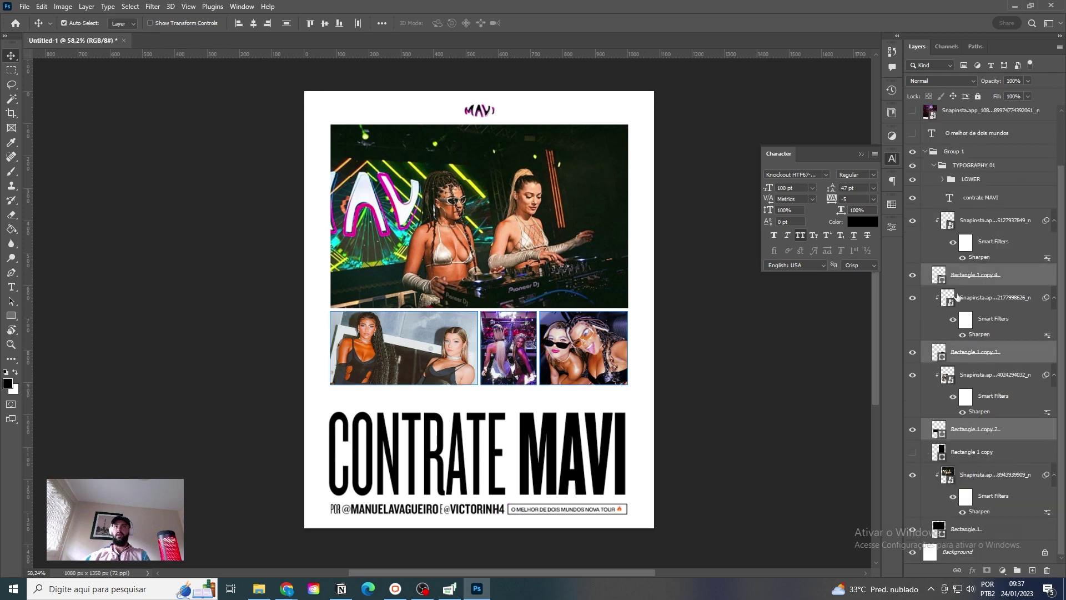
key("ctrl+t")
left_click_drag(482, 383, 483, 400)
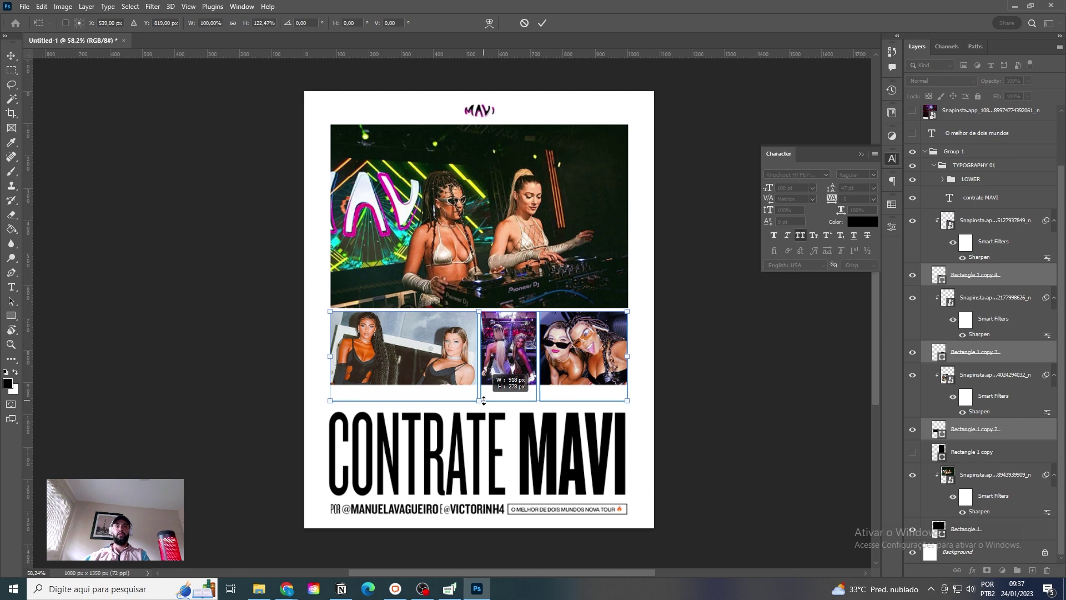
key("Return")
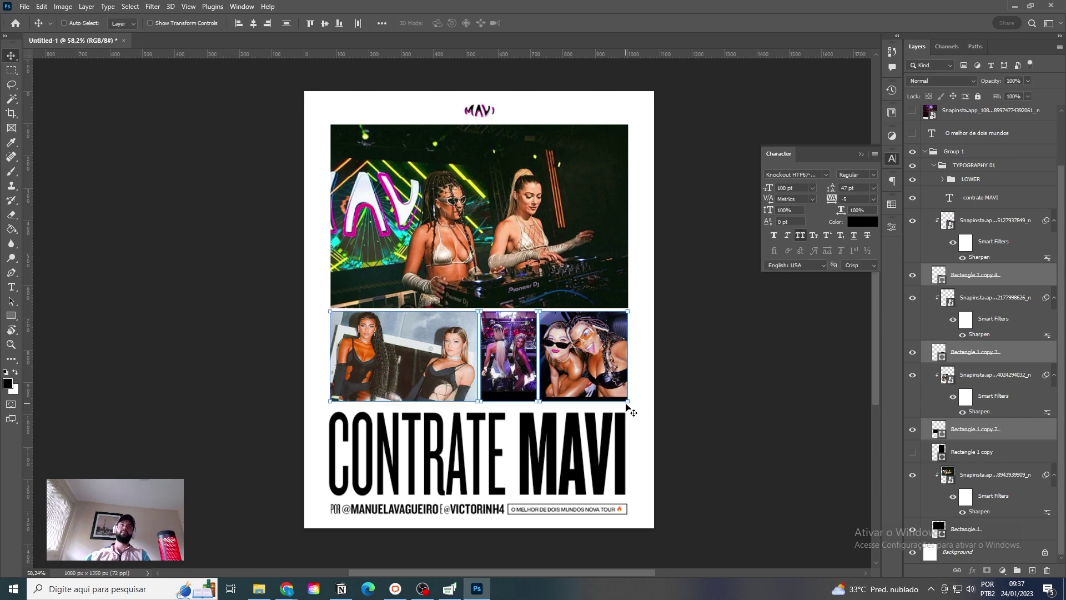
Step: Rescale the right-hand selfie to 24.82% and close the Character panel
left_click(605, 358, "ctrl")
key("ctrl+t")
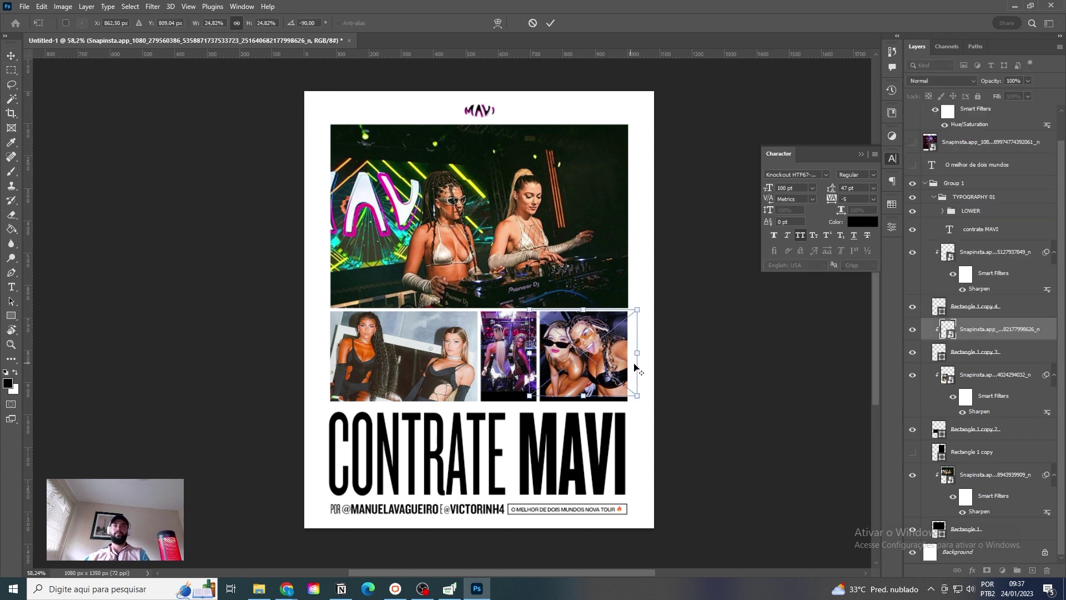
key("Return")
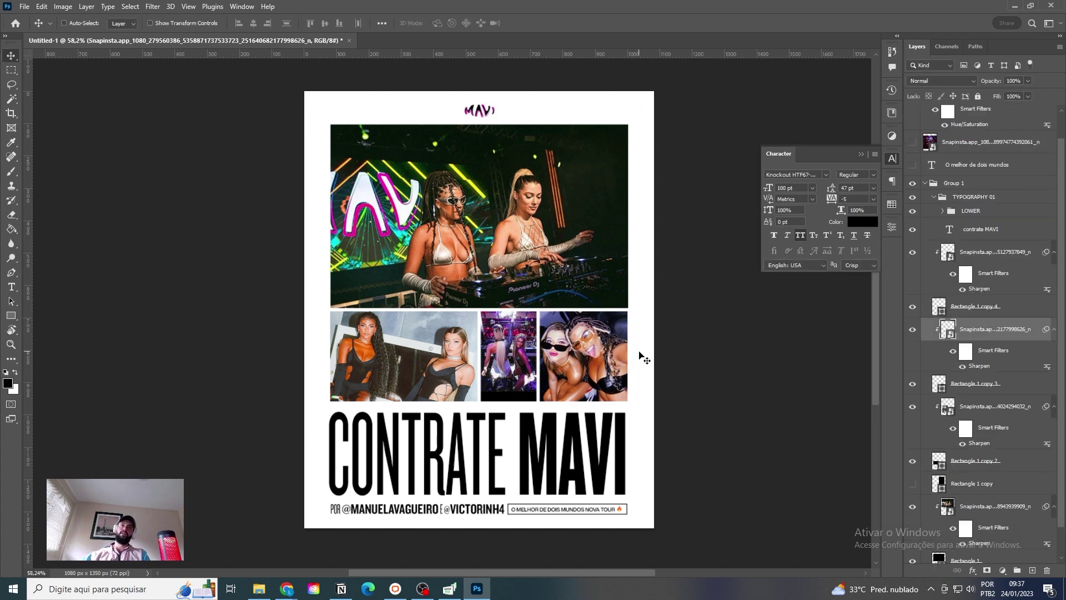
scroll(552, 296, "up", 1)
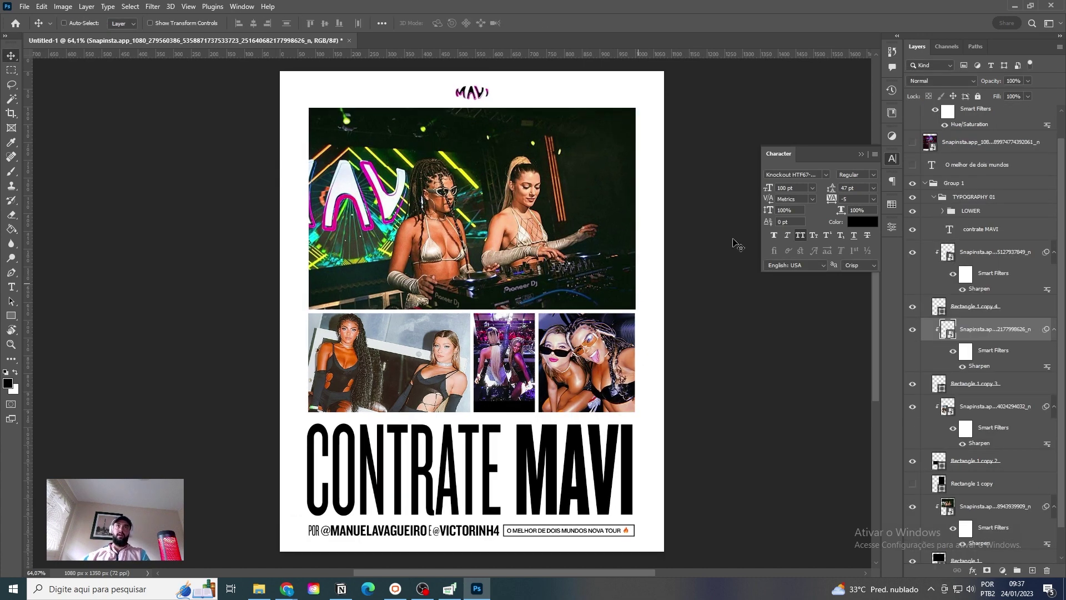
left_click(861, 155)
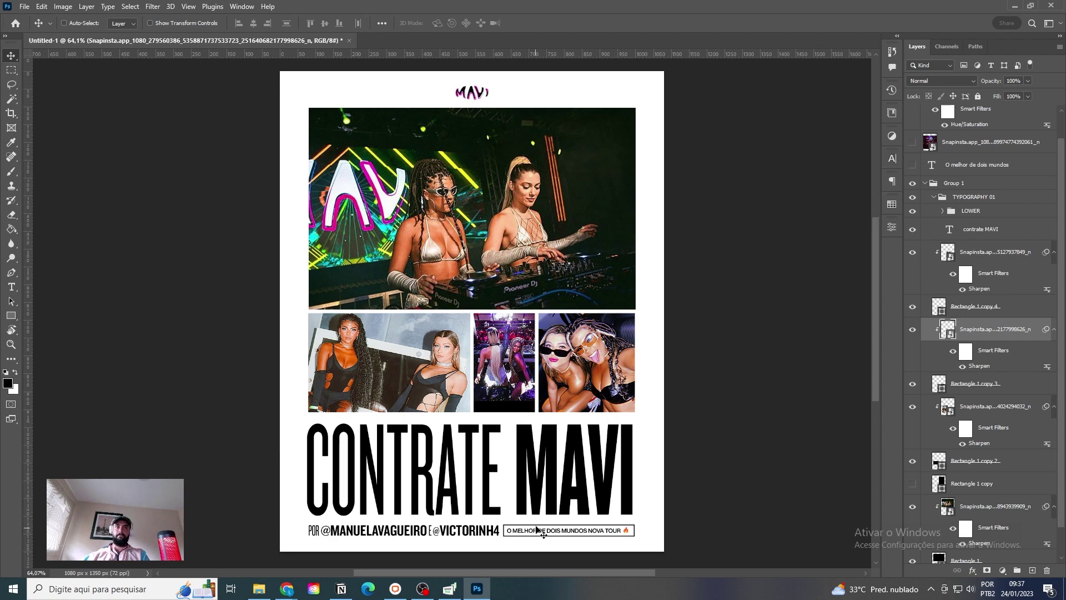
scroll(581, 293, "up", 1)
left_click(994, 252)
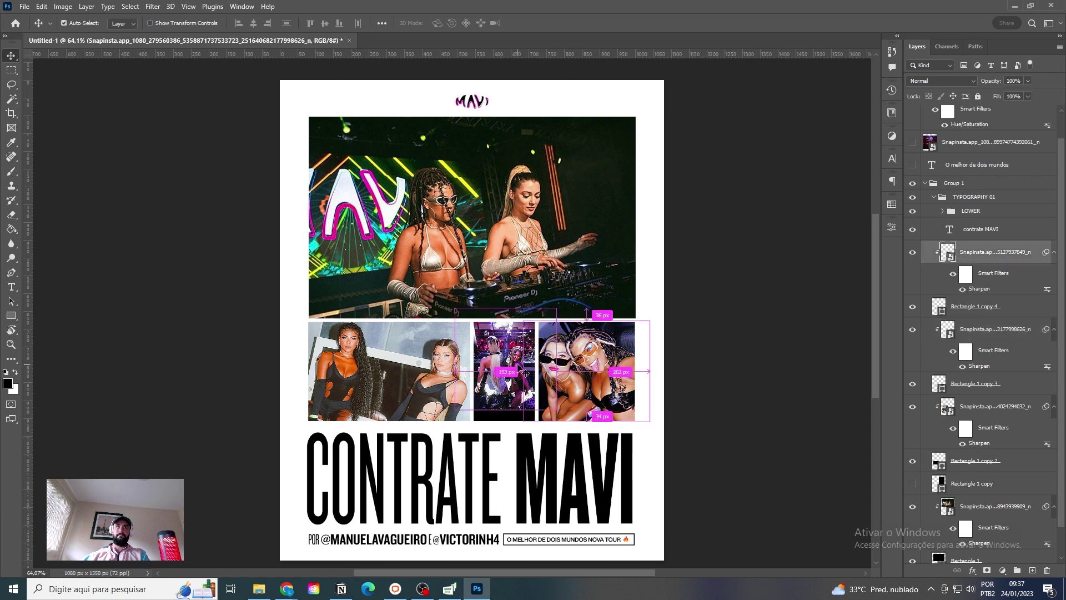
scroll(937, 228, "up", 1)
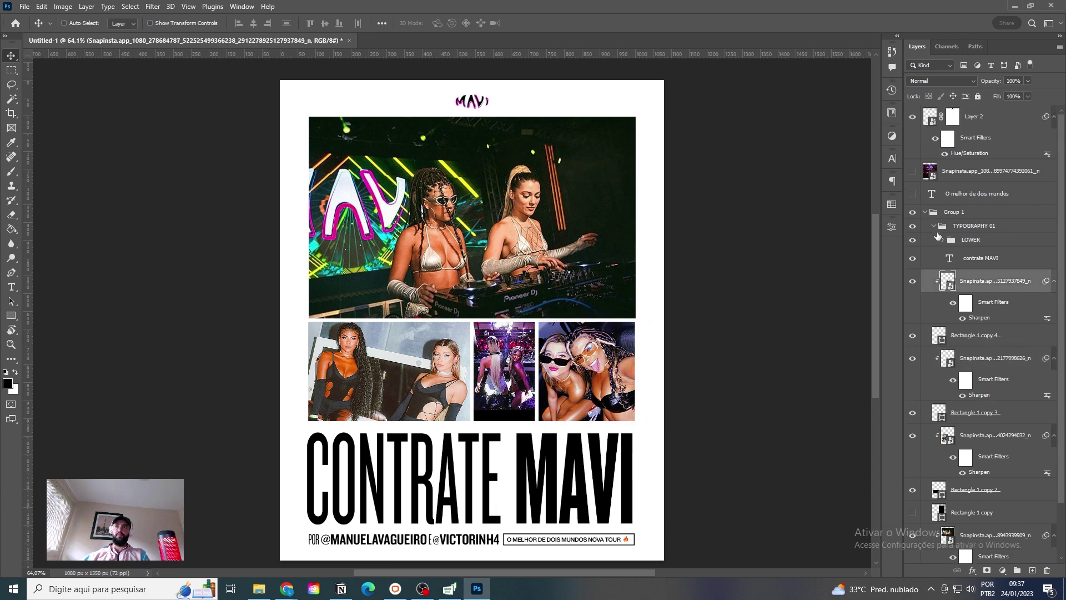
Step: Group the middle photo as Group 3, hide it, and merge a visible duplicate onto the main photo
left_click(993, 345, "shift")
key("ctrl+g")
left_click(913, 277)
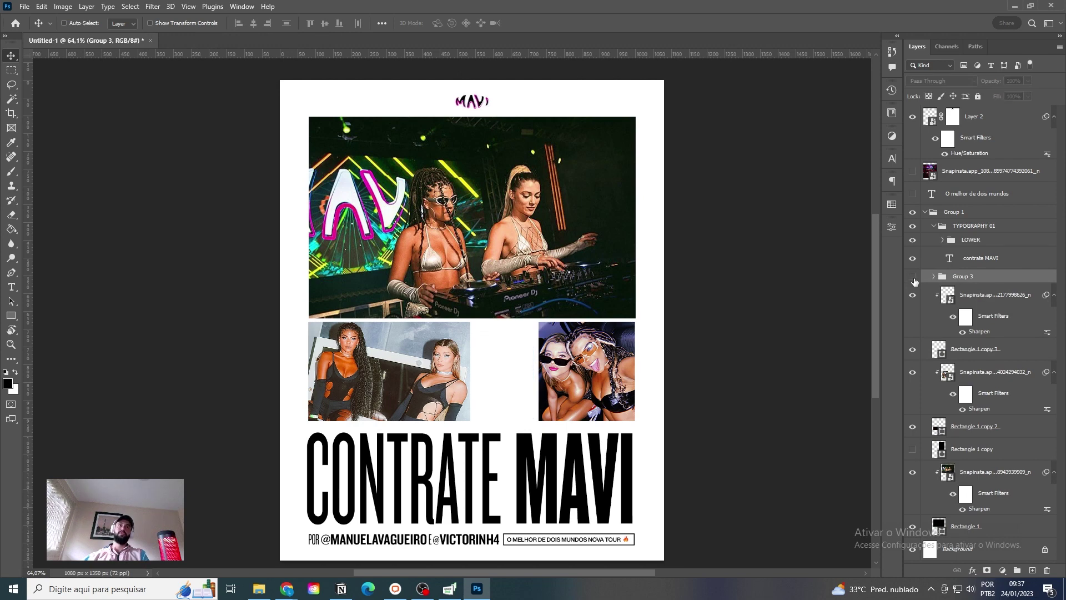
key("ctrl+j")
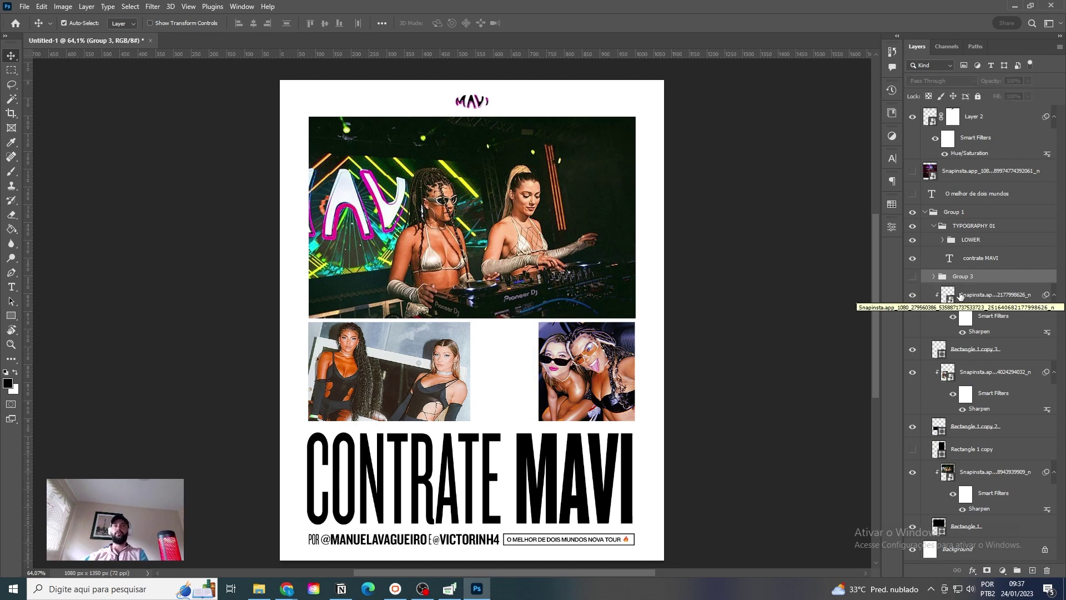
left_click(913, 276)
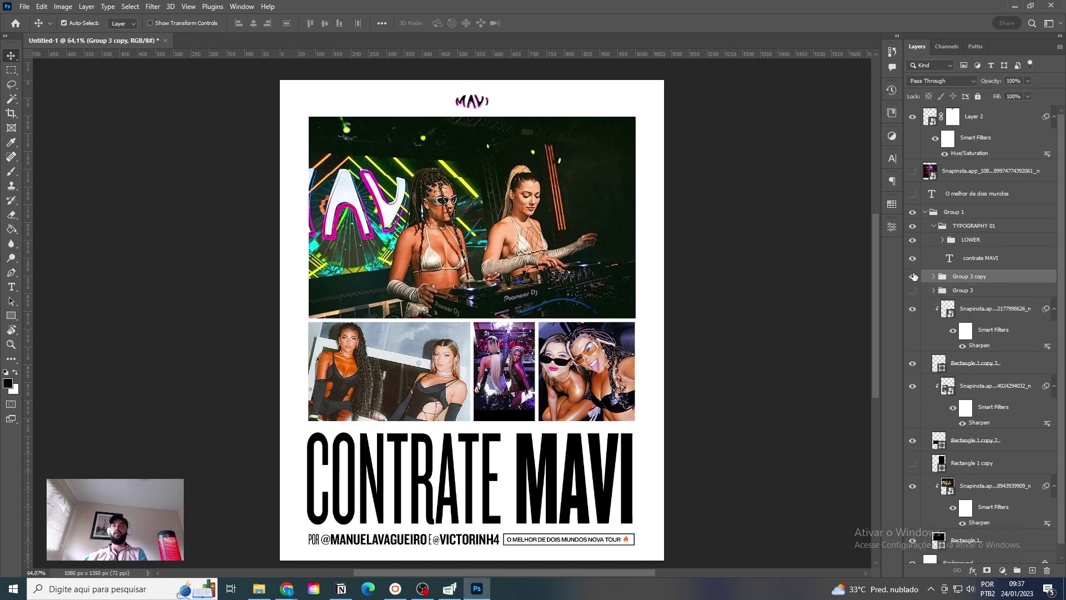
key("ctrl+e")
left_click_drag(603, 378, 508, 224)
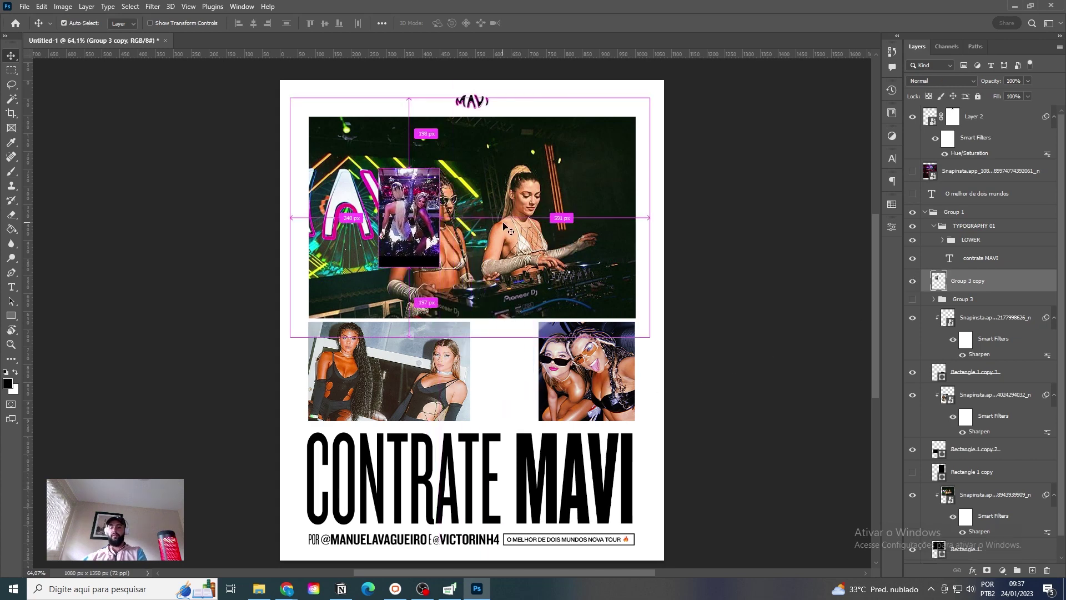
Step: Turn the merged copy white with Lightness +100 and place copies at the main photo's top-left and bottom-right
key("ctrl+u")
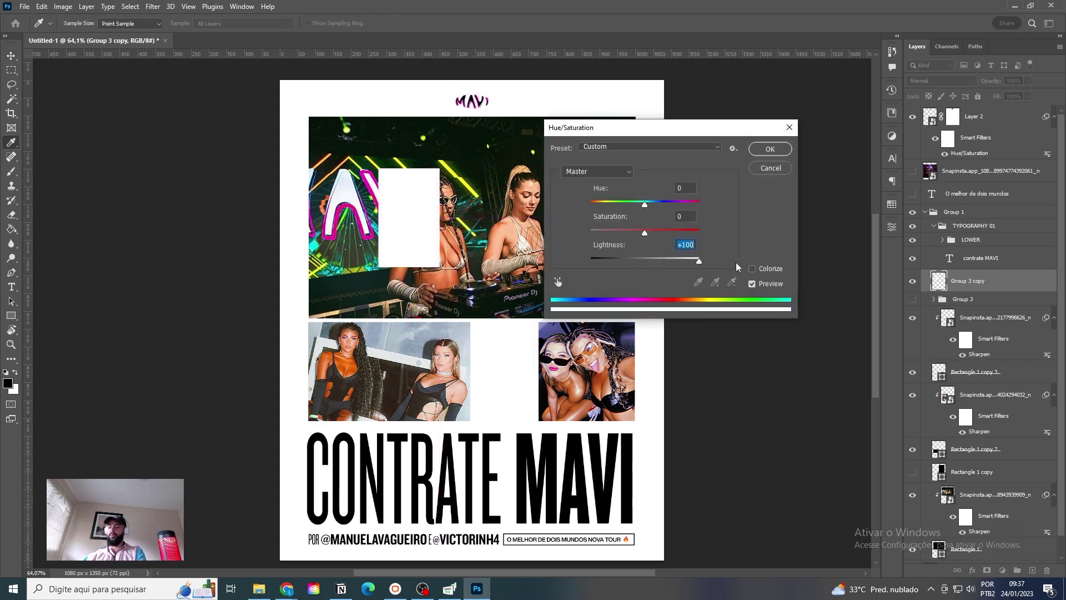
key("Return")
key("v")
left_click_drag(501, 224, 430, 172)
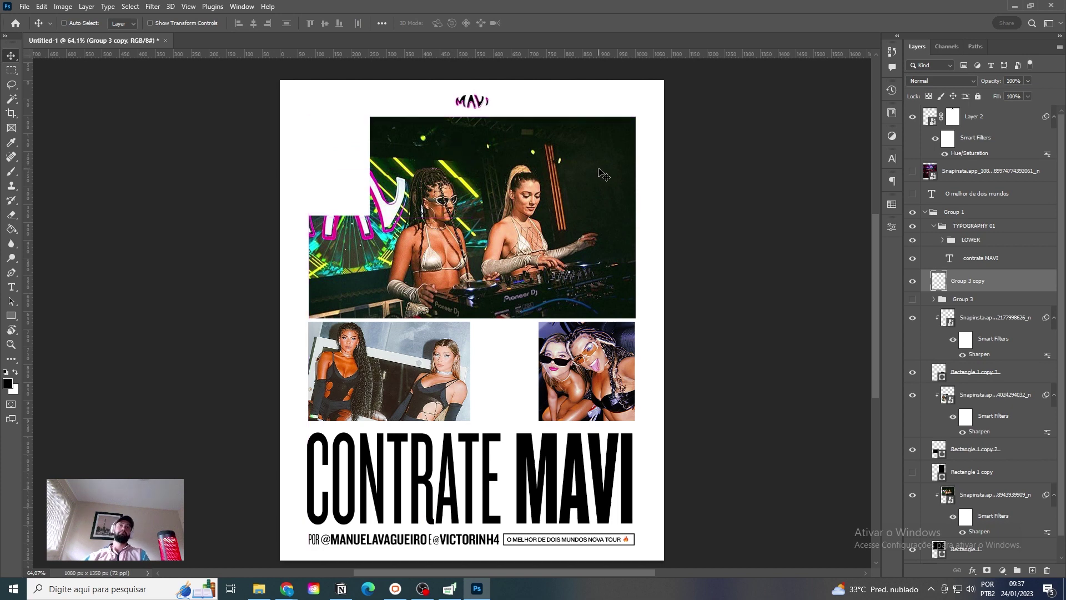
left_click_drag(388, 172, 661, 444)
Step: Rotate a white block 90° and set copies over the right and left lower photos
key("ctrl+t")
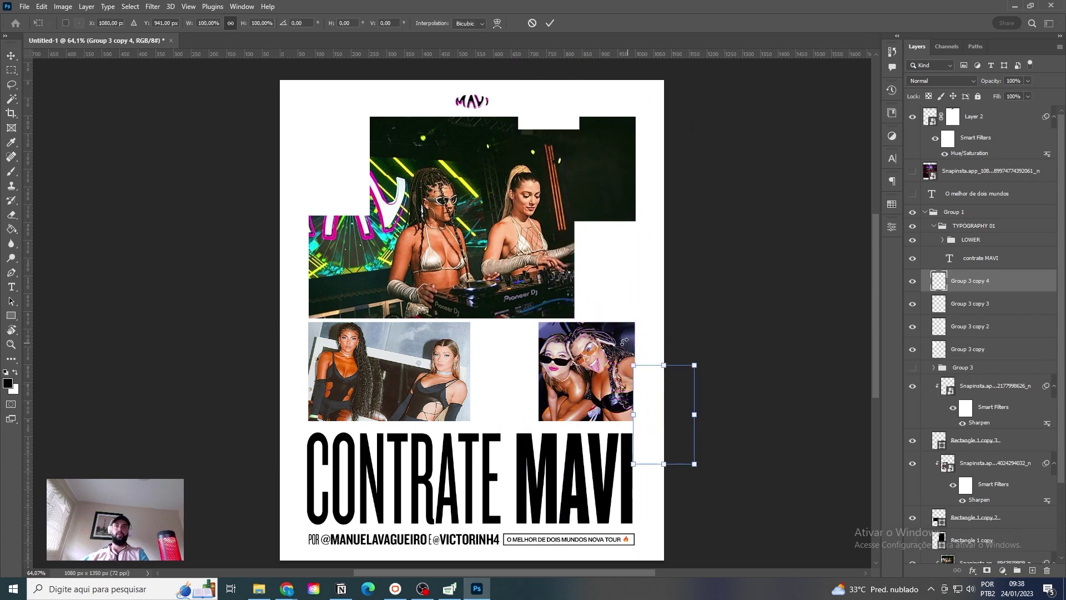
left_click_drag(628, 379, 628, 443)
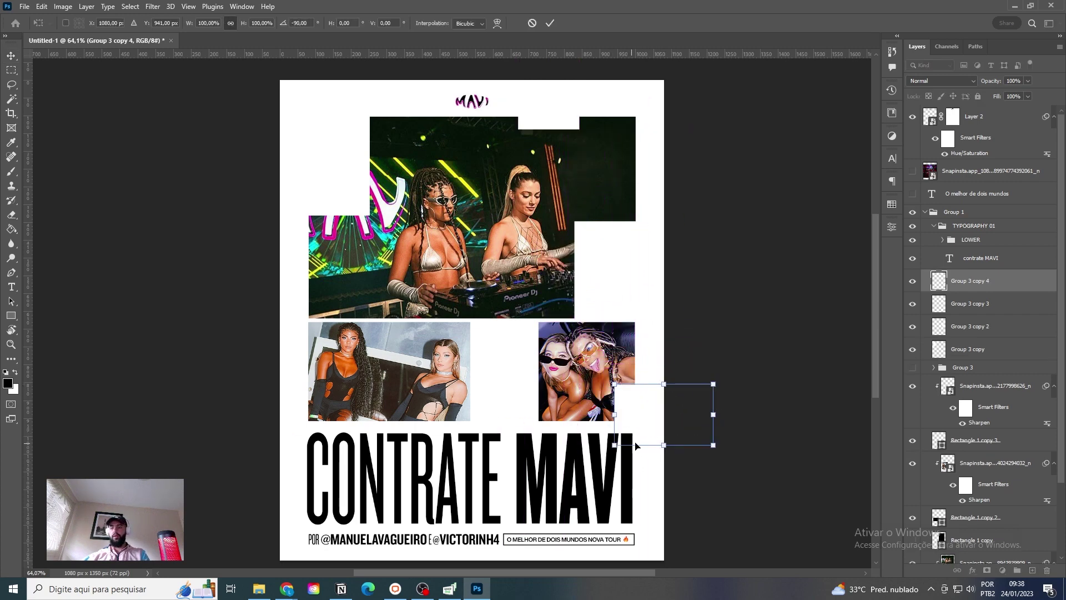
key("Return")
left_click_drag(674, 401, 283, 324)
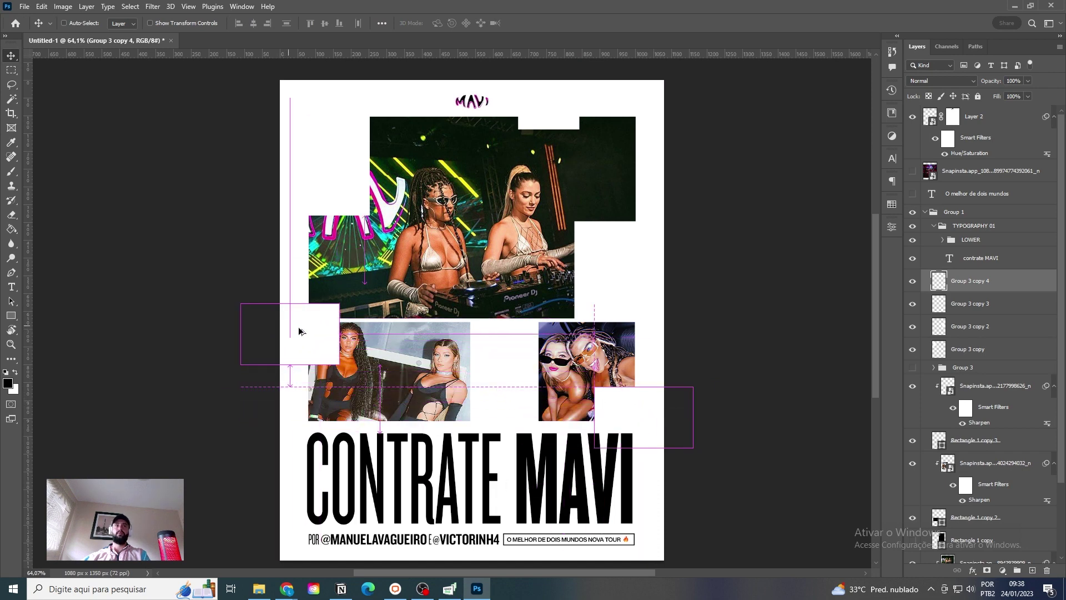
left_click_drag(362, 336, 491, 382)
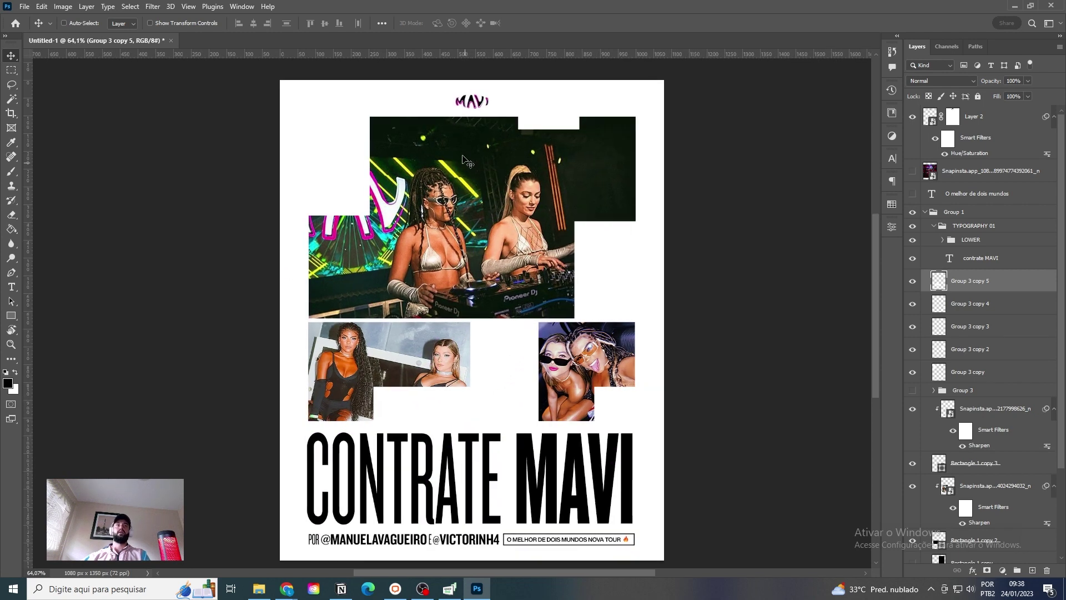
Step: Fine-tune the notch blocks, raising Group 3 copy 3 about 38 px and lowering Group 3 copy 6
left_click_drag(549, 116, 611, 119)
left_click_drag(609, 156, 609, 134)
left_click(419, 161, "ctrl")
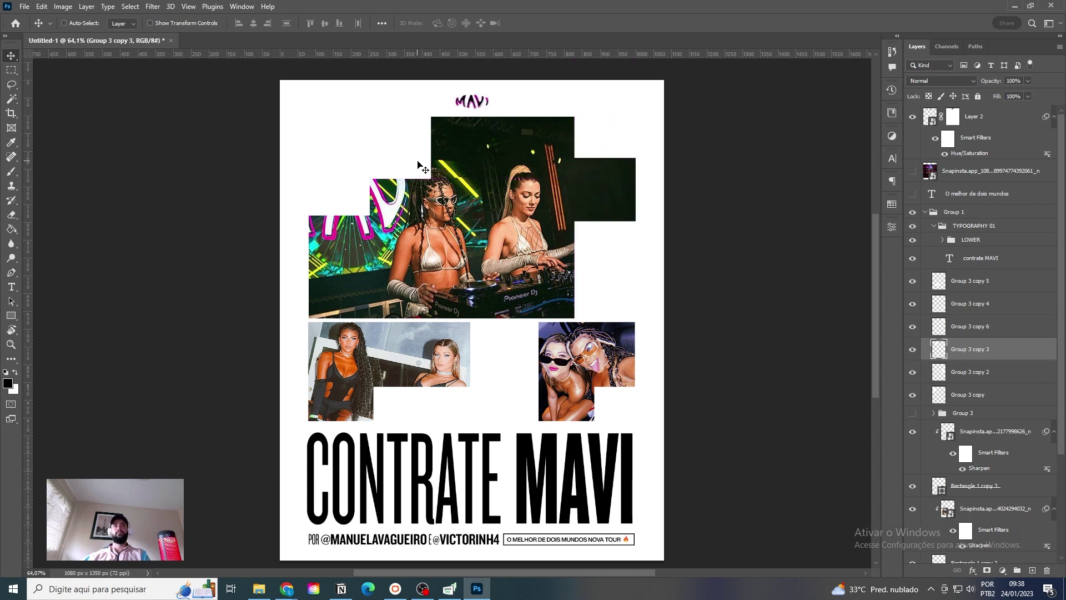
left_click_drag(420, 165, 418, 139)
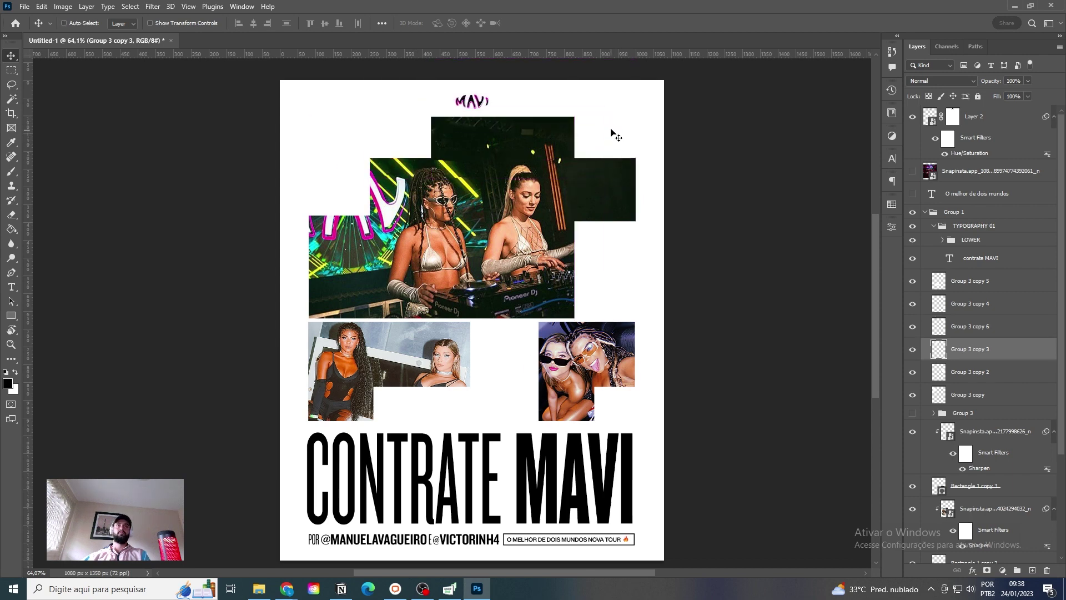
left_click(615, 135, "ctrl")
mouse_move(616, 135)
left_mouse_down()
mouse_move(607, 126)
mouse_move(602, 145)
left_mouse_up()
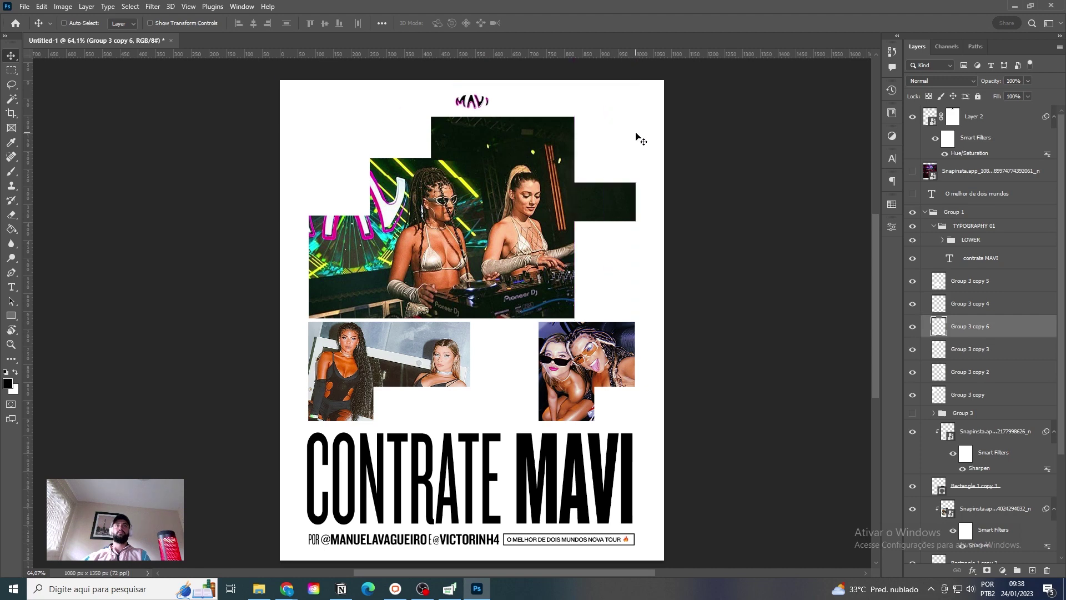
scroll(584, 381, "up", 1)
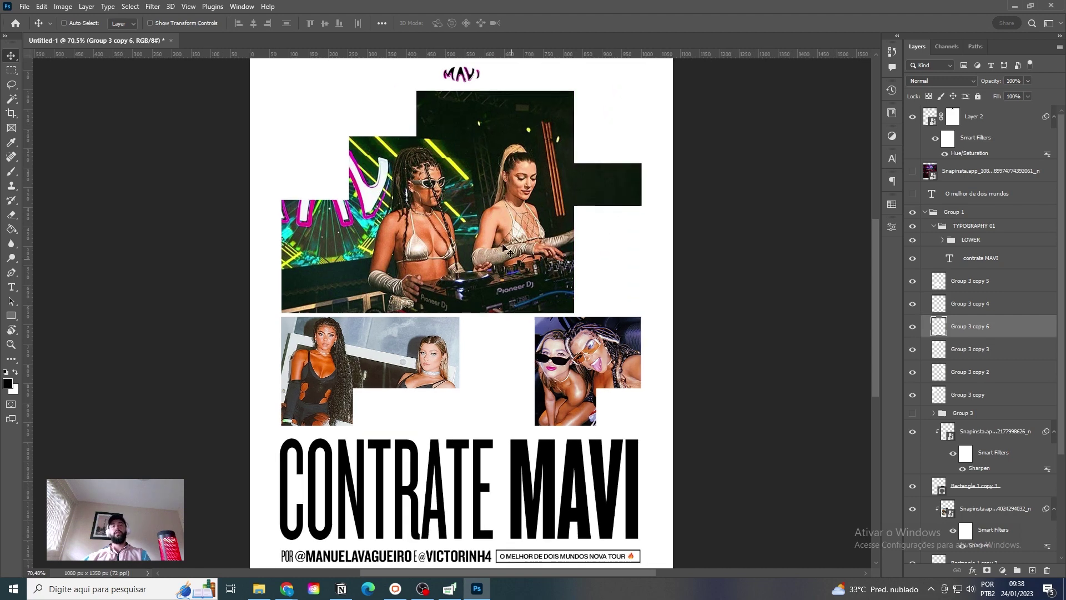
left_click(926, 212)
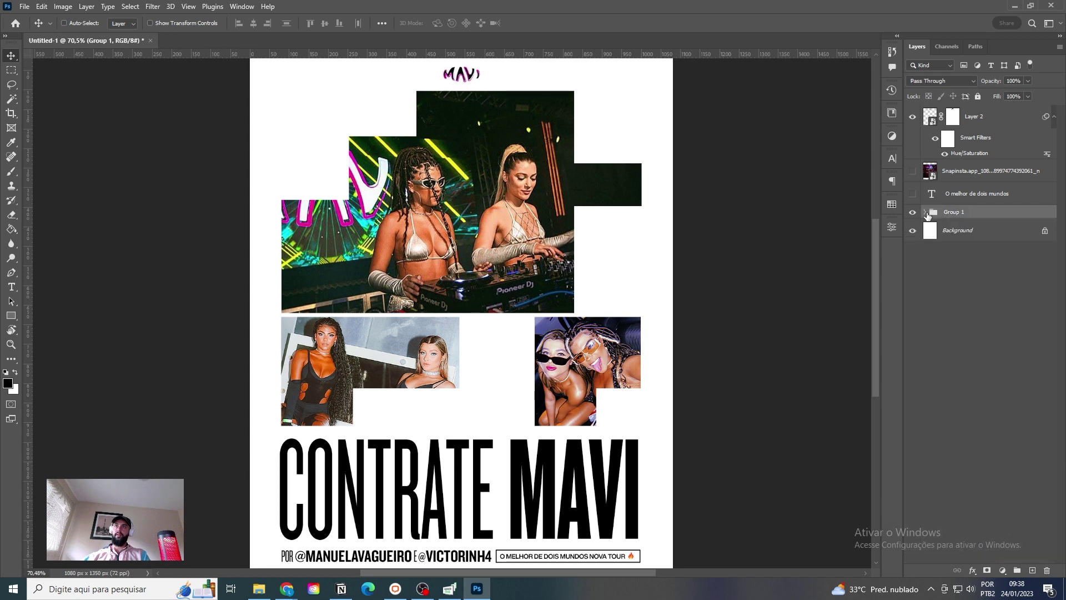
Step: Show Group 1, scale the photo collage down to about 89%, and nudge it up slightly
left_click(913, 212)
key("ctrl+t")
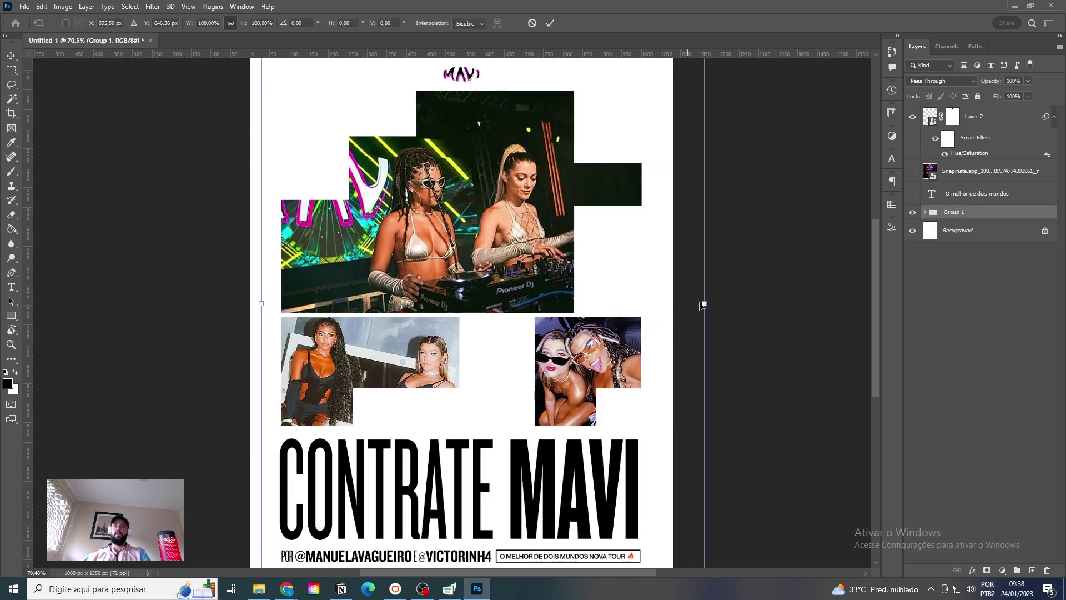
mouse_move(702, 305)
left_mouse_down()
mouse_move(672, 304)
mouse_move(682, 305)
left_mouse_up()
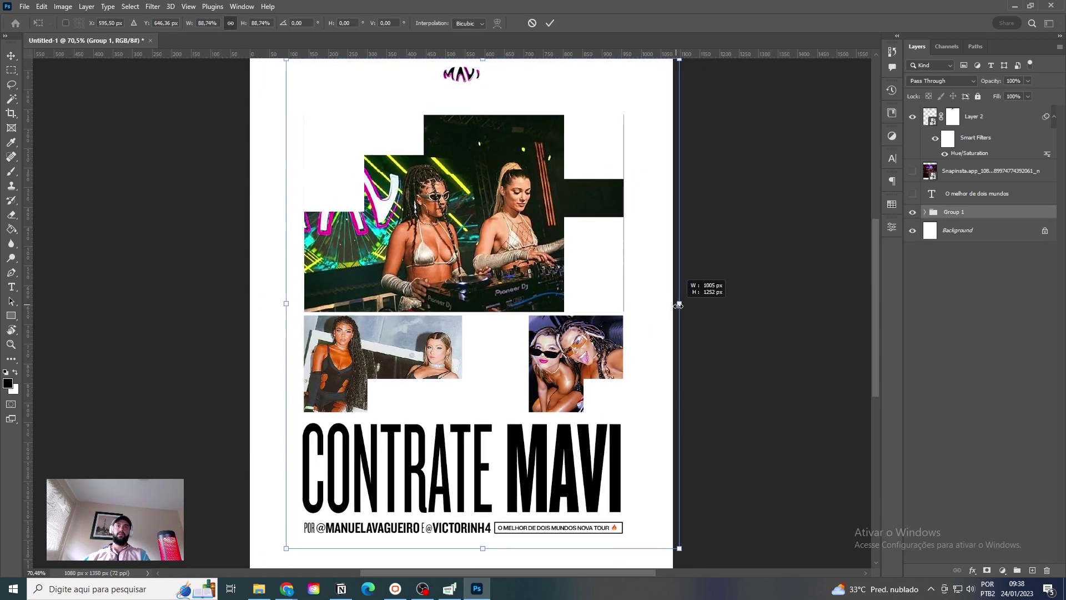
key("Return")
left_click_drag(598, 344, 598, 336)
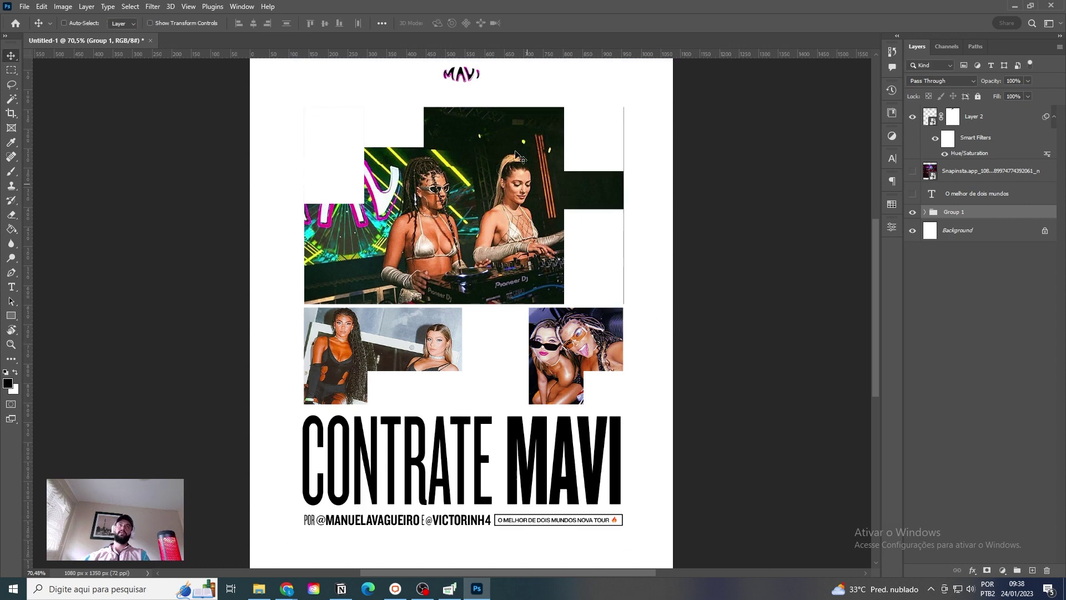
Step: Move the small pink MAVI logo down into a white gap of the collage
left_click_drag(479, 81, 636, 384)
key("ctrl+t")
key("Return")
Step: Delete the extra copies of the pink MAVI logo, keeping only one
scroll(618, 321, "down", 4)
scroll(618, 321, "up", 2)
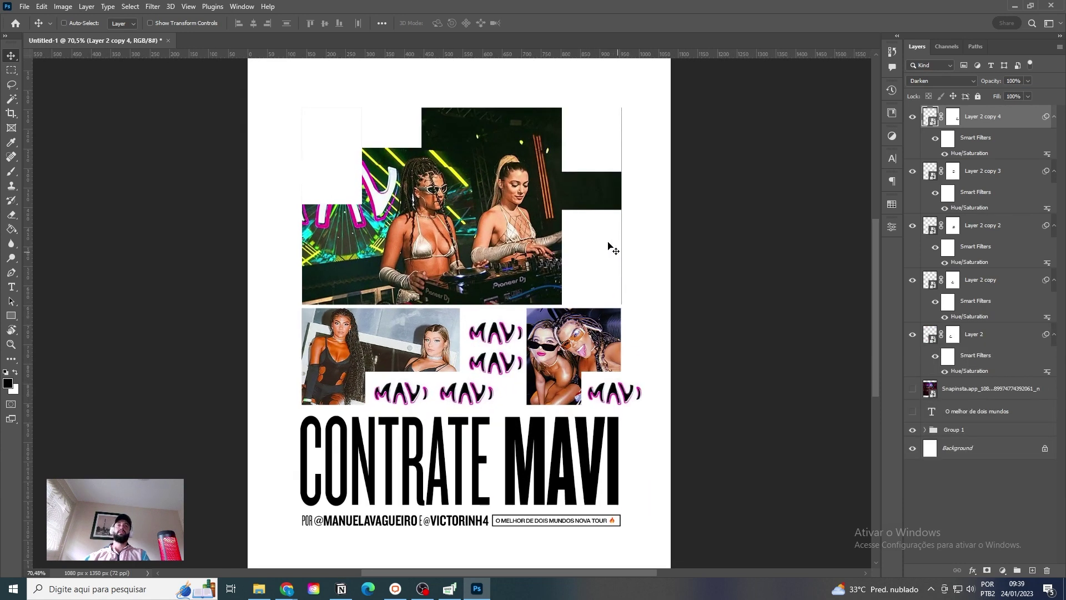
scroll(566, 243, "up", 3)
key("Delete")
key("Delete")
key("Delete")
key("Delete")
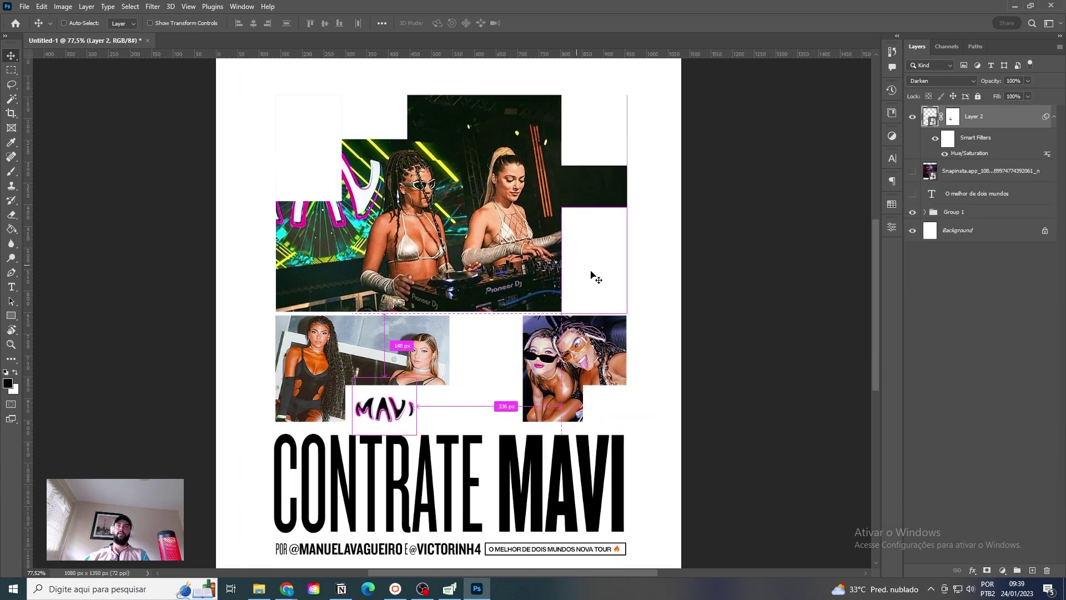
Step: Pick a white cut-out block from Group 3 and Alt-drag a copy below the DJ photo
scroll(652, 190, "up", 9)
left_click(556, 174, "ctrl")
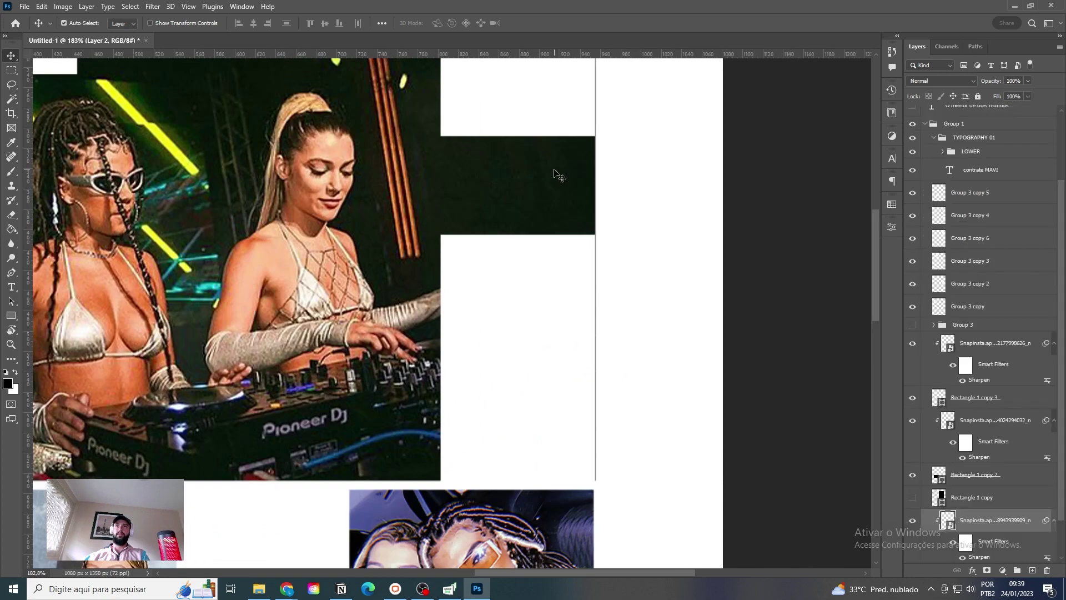
scroll(924, 222, "up", 3)
left_click(924, 213)
scroll(630, 319, "down", 3)
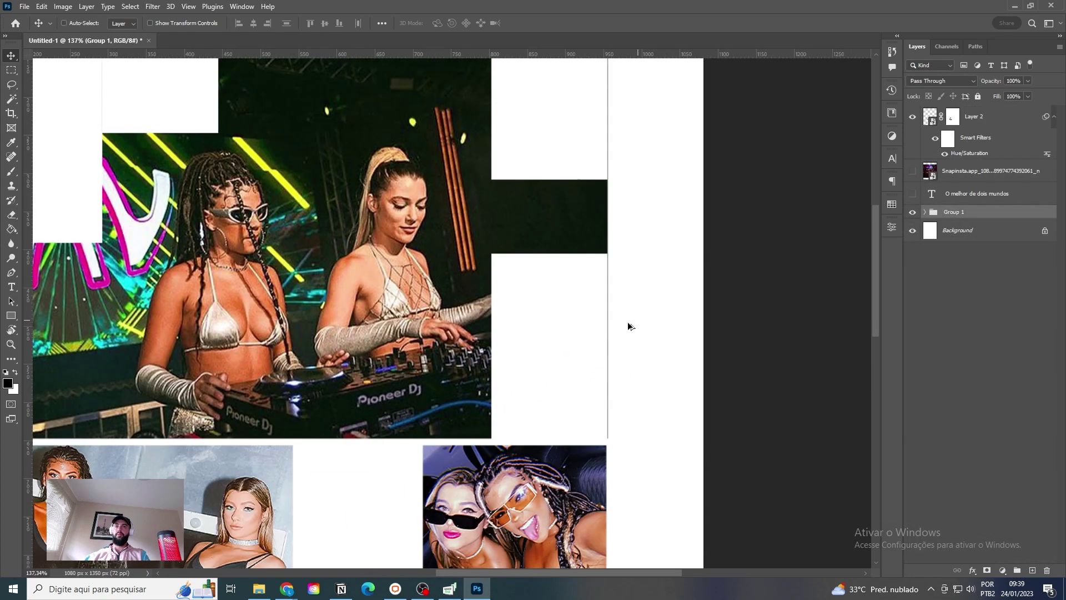
left_click(580, 236, "ctrl")
left_click(585, 156, "ctrl")
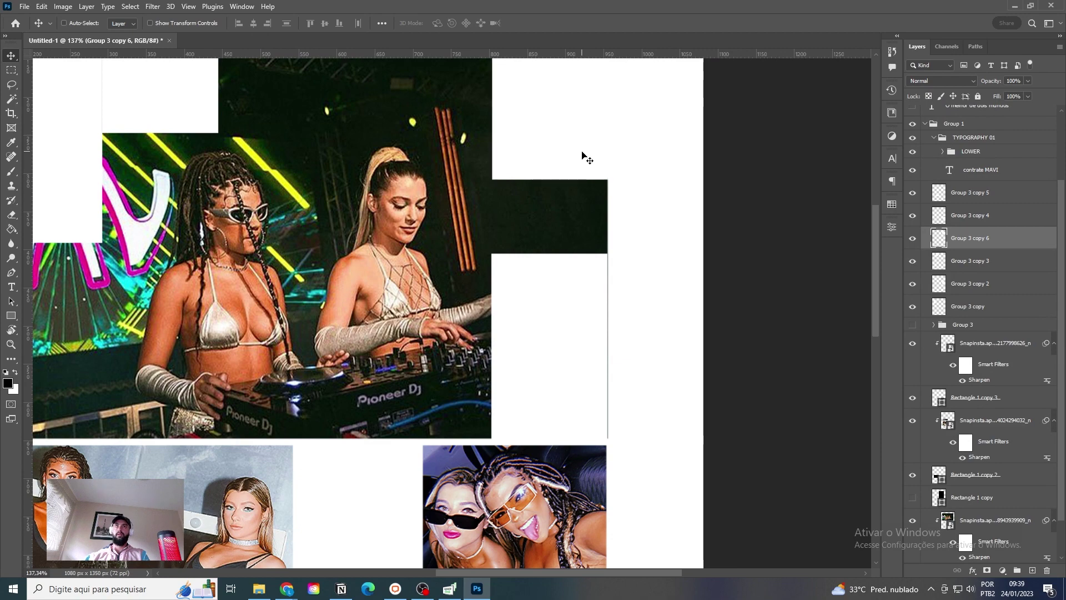
left_click(563, 306, "ctrl")
scroll(566, 310, "down", 4)
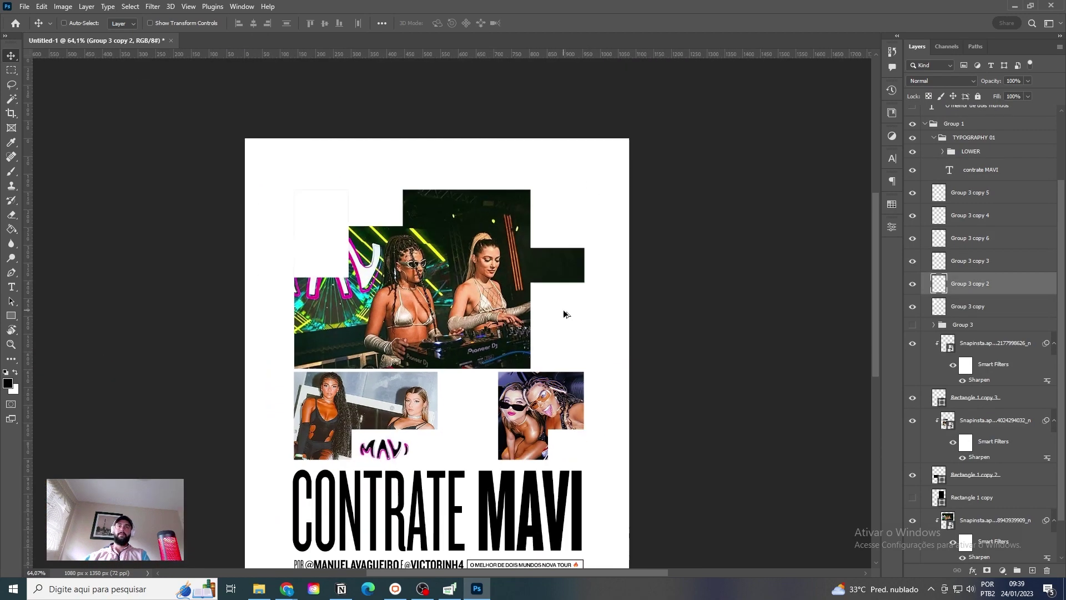
left_click_drag(598, 259, 504, 320)
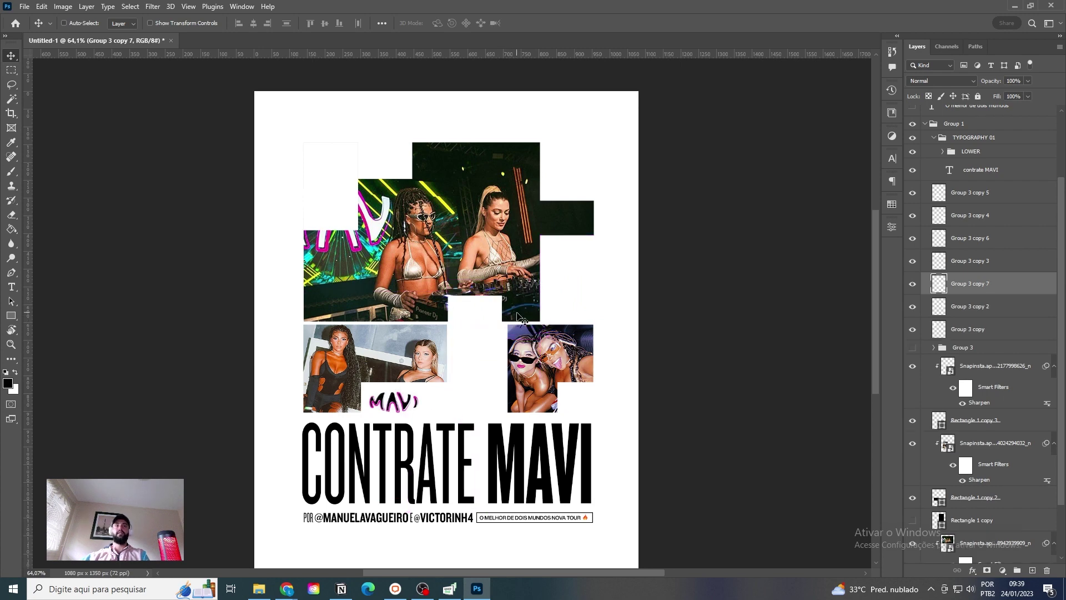
Step: Stretch the copied white block to meet the right photo and nudge it into place
key("ctrl+t")
left_click_drag(504, 342, 507, 344)
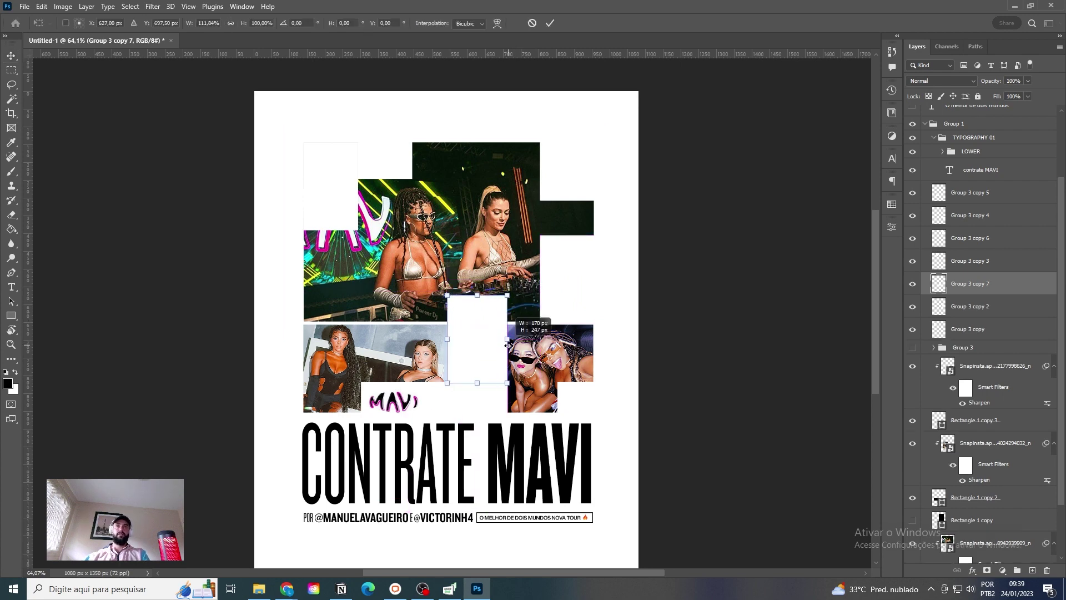
key("Return")
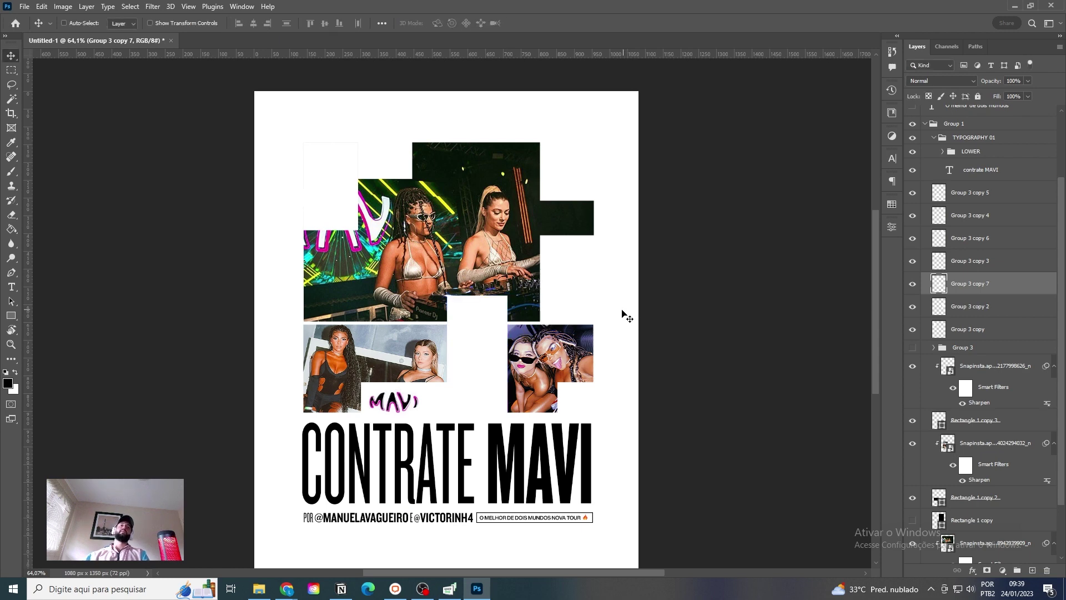
key("shift+Left")
key("shift+Left")
key("shift+Right")
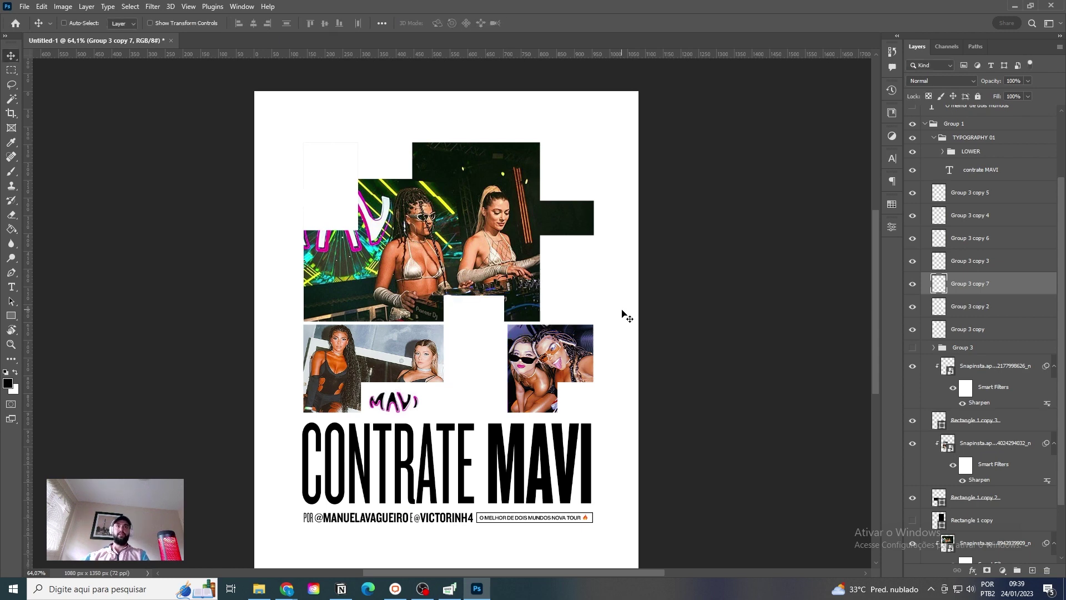
key("shift+Right")
key("shift+Down")
key("shift+Down")
key("shift+Down")
key("shift+Down")
key("shift+Down")
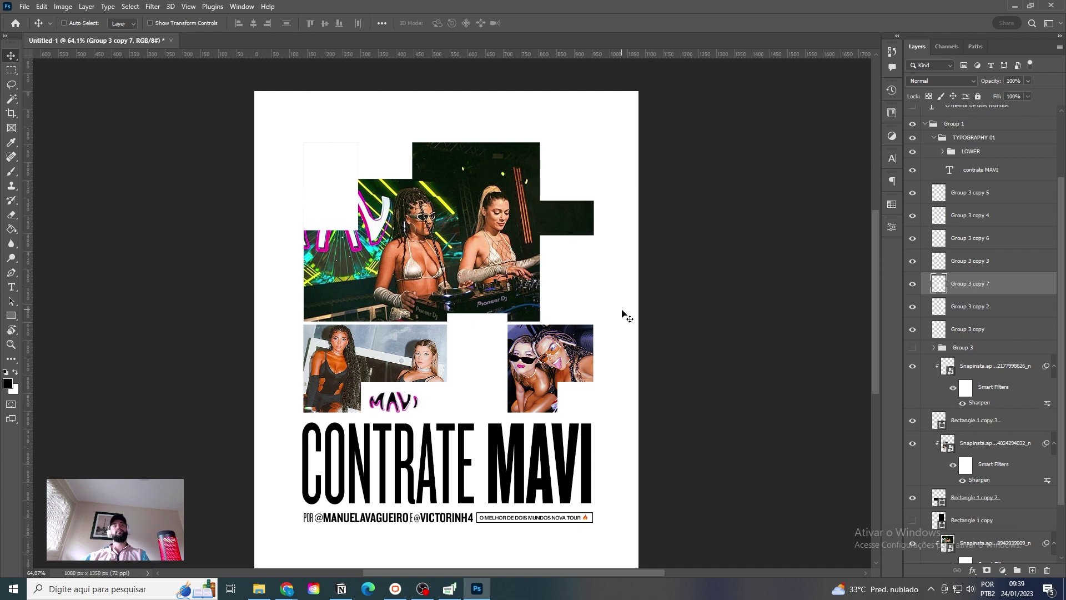
key("shift+Up")
key("shift+Up")
key("shift+Up")
key("shift+Up")
key("shift+Up")
key("shift+Up")
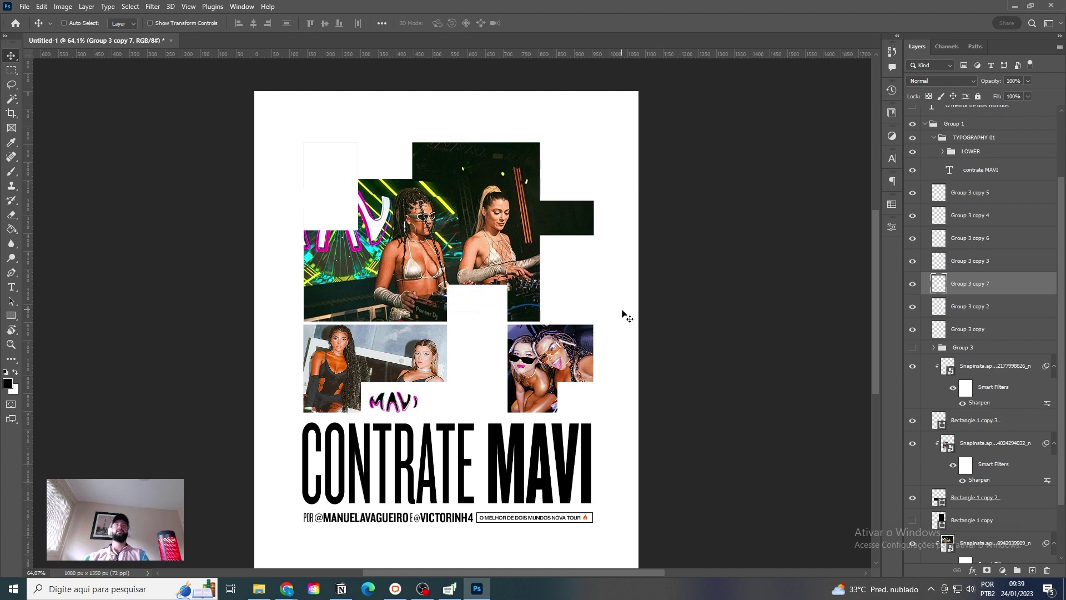
Step: Shift the CONTRATE MAVI headline left so it sits above the credits line
scroll(436, 424, "up", 3)
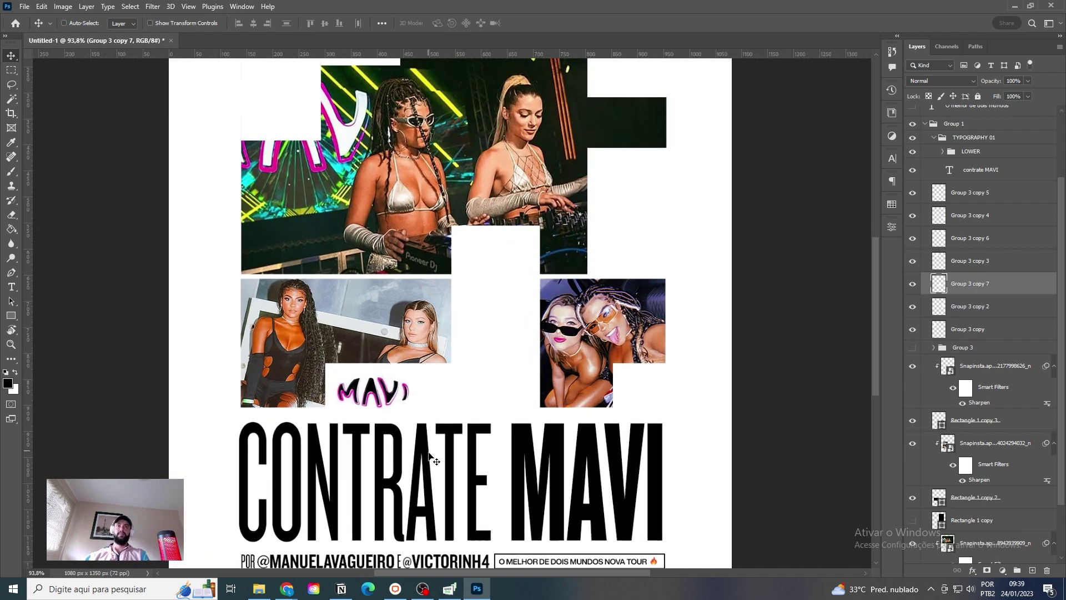
left_click(455, 432)
scroll(456, 433, "down", 3)
left_click_drag(456, 444, 409, 459)
scroll(407, 478, "down", 1)
scroll(416, 466, "down", 1)
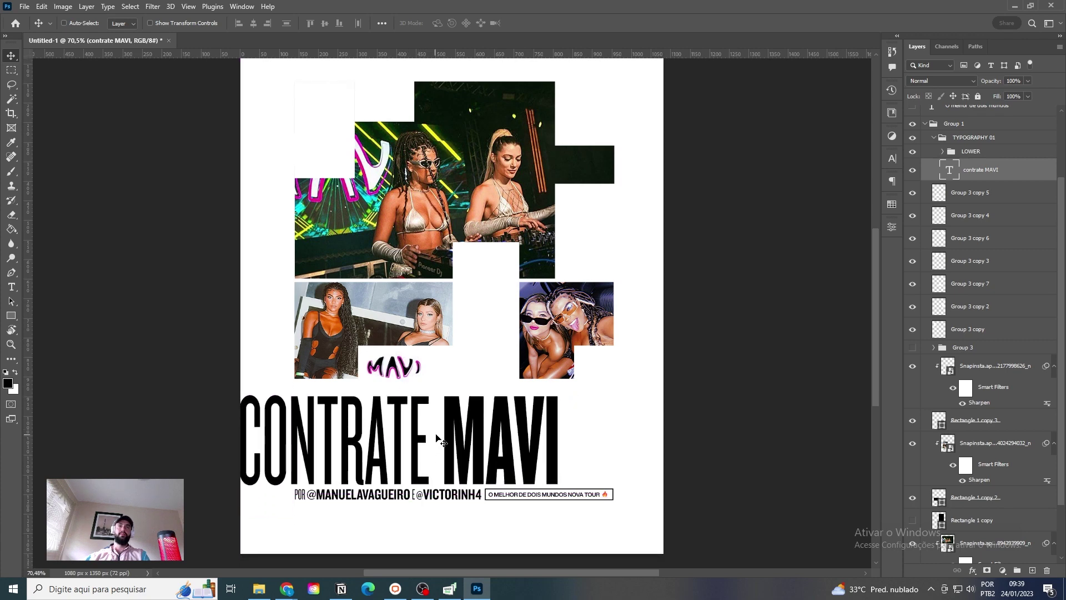
Step: Duplicate the headline and split it into separate MAVI and CONTRATE text layers
key("t")
key("ctrl+j")
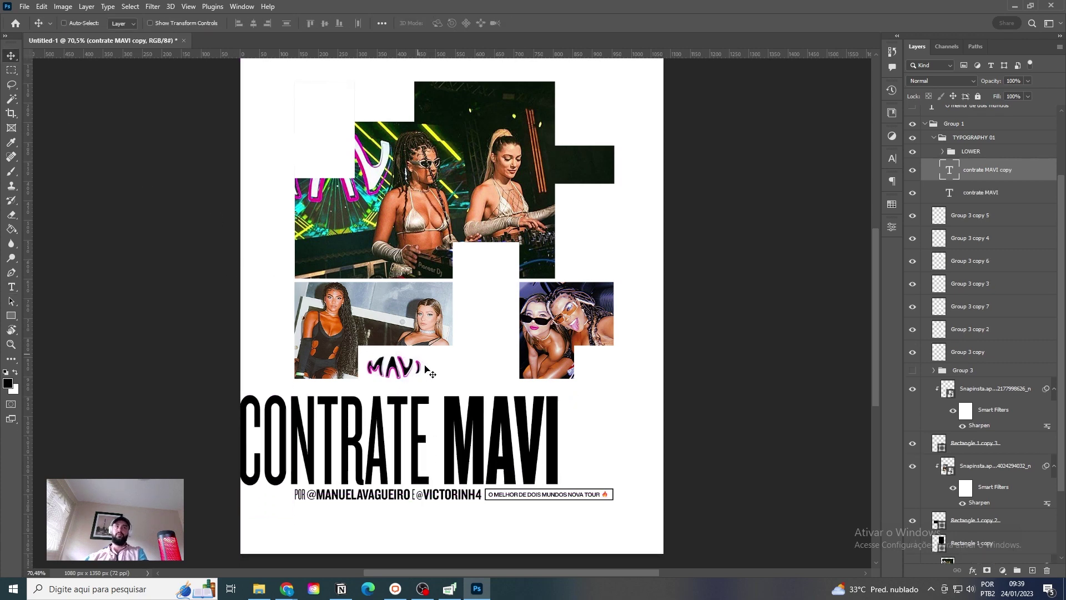
left_click_drag(441, 414, 148, 262)
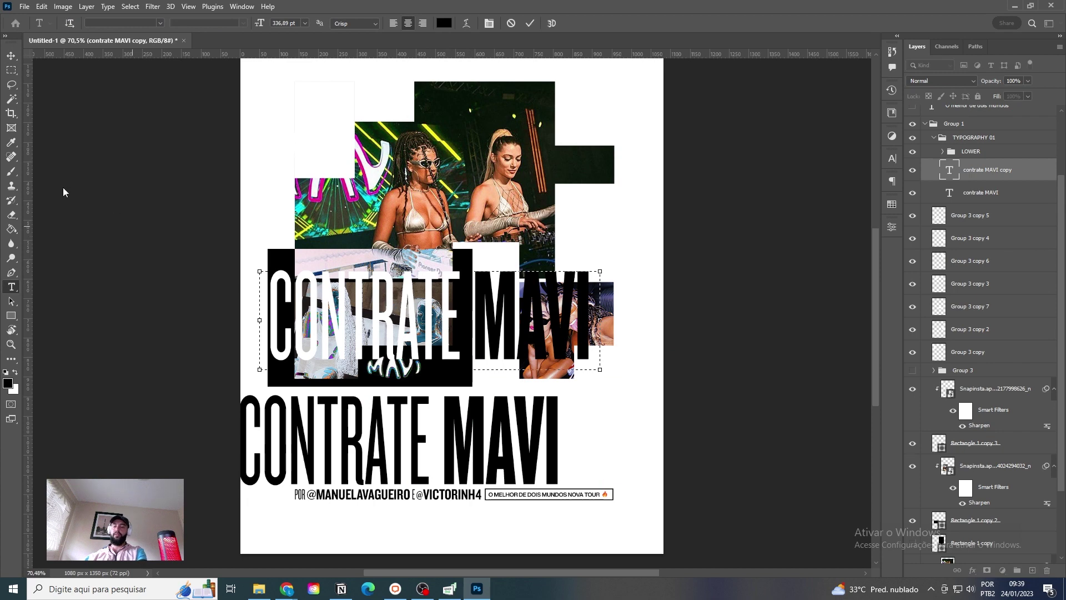
key("BackSpace")
left_click(11, 56)
key("t")
left_click_drag(438, 458, 638, 452)
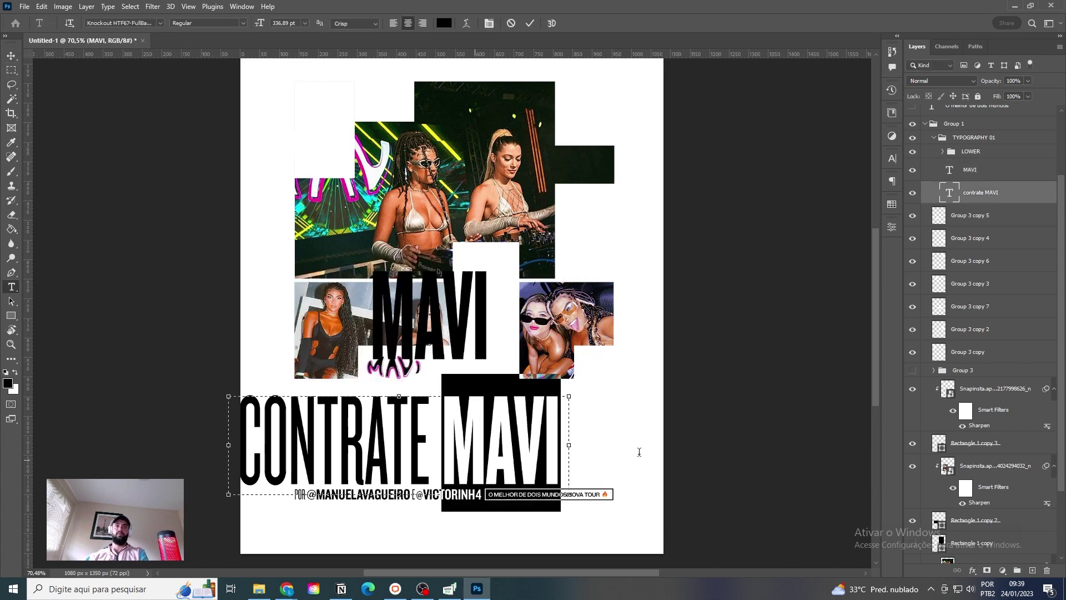
key("BackSpace")
left_click(11, 55)
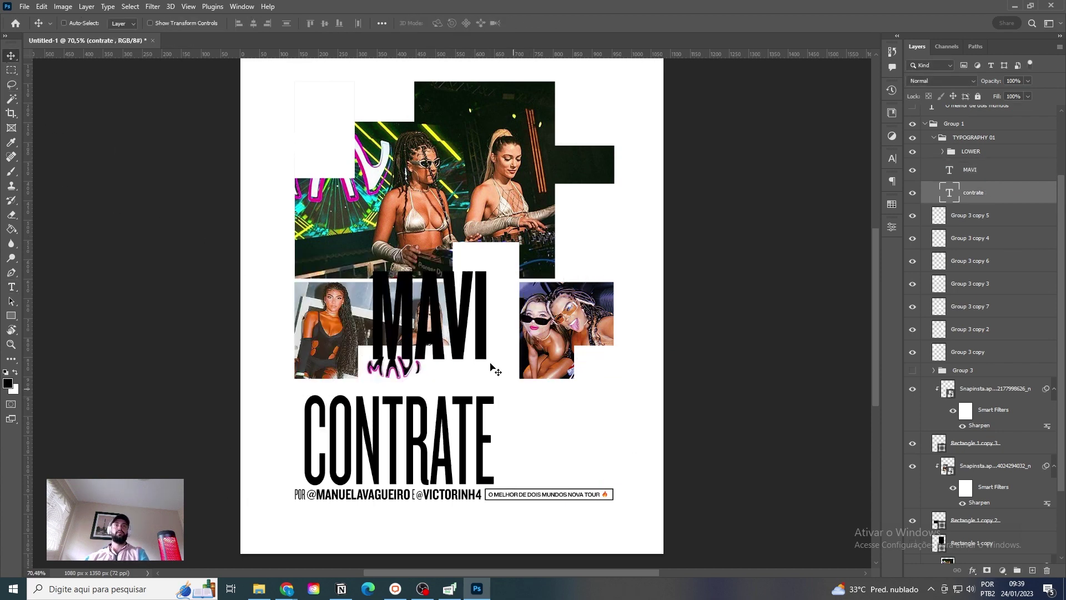
Step: Hide the CONTRATE text and the LOWER credit line, then move MAVI down the page
left_click(456, 331, "ctrl")
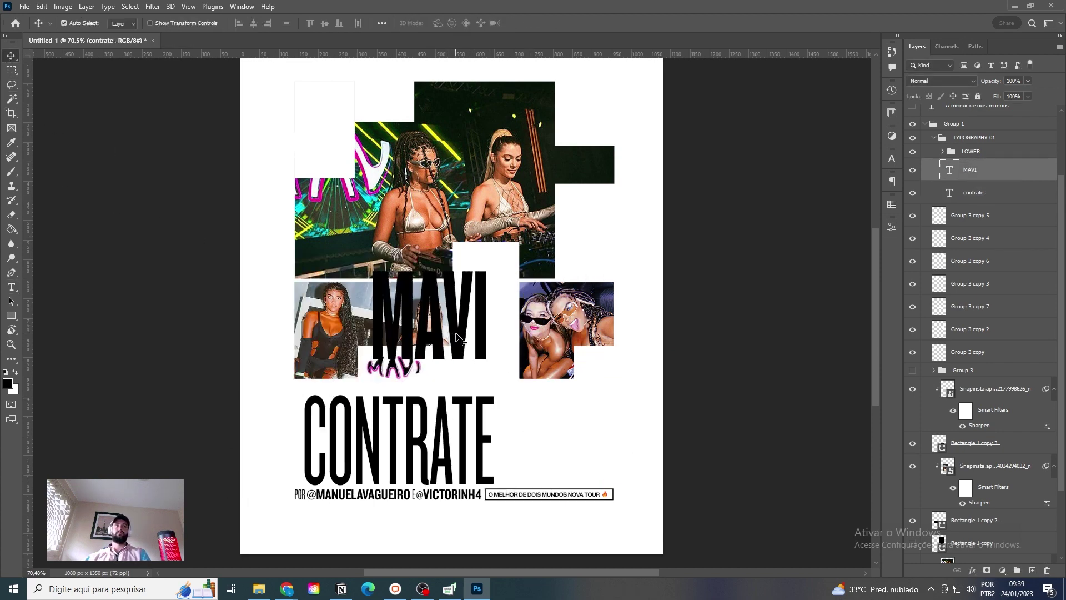
left_click(911, 192)
left_click(733, 451, "ctrl")
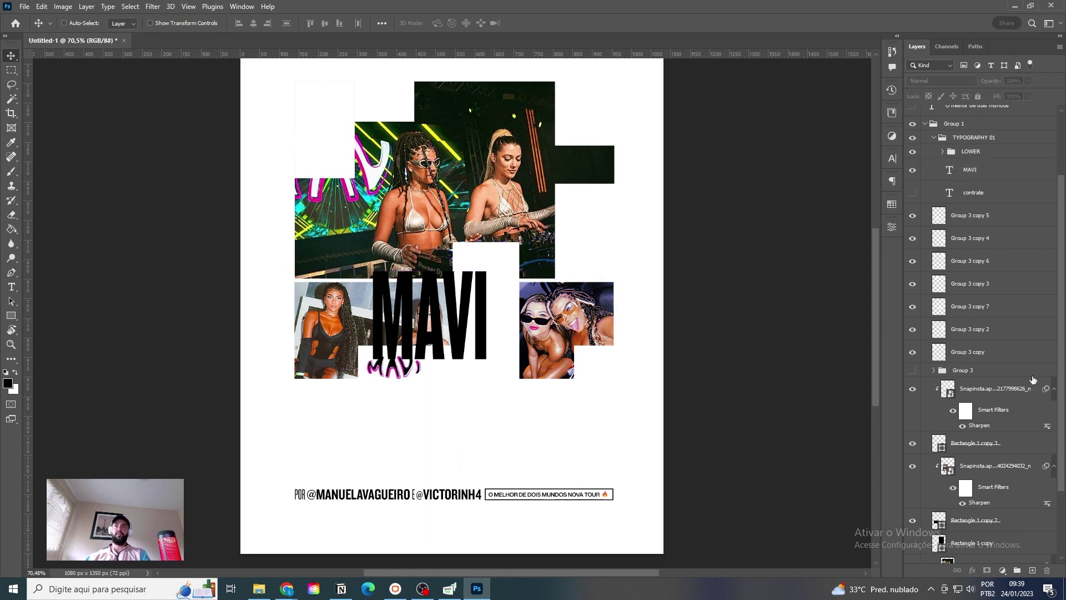
left_click(474, 496, "ctrl")
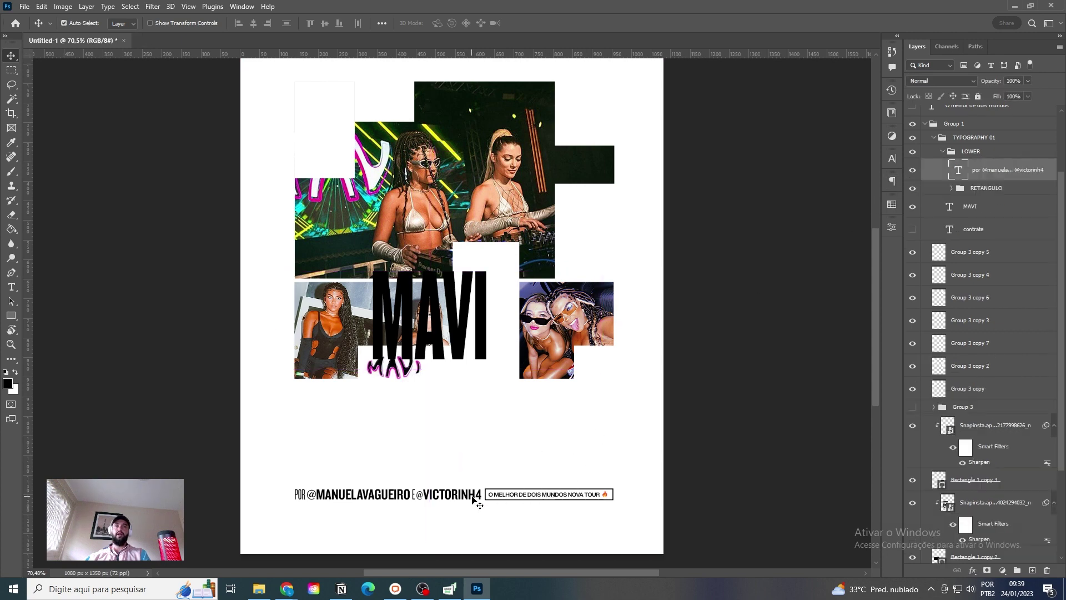
left_click(913, 152)
left_click(470, 277, "ctrl")
left_click_drag(470, 277, 516, 454)
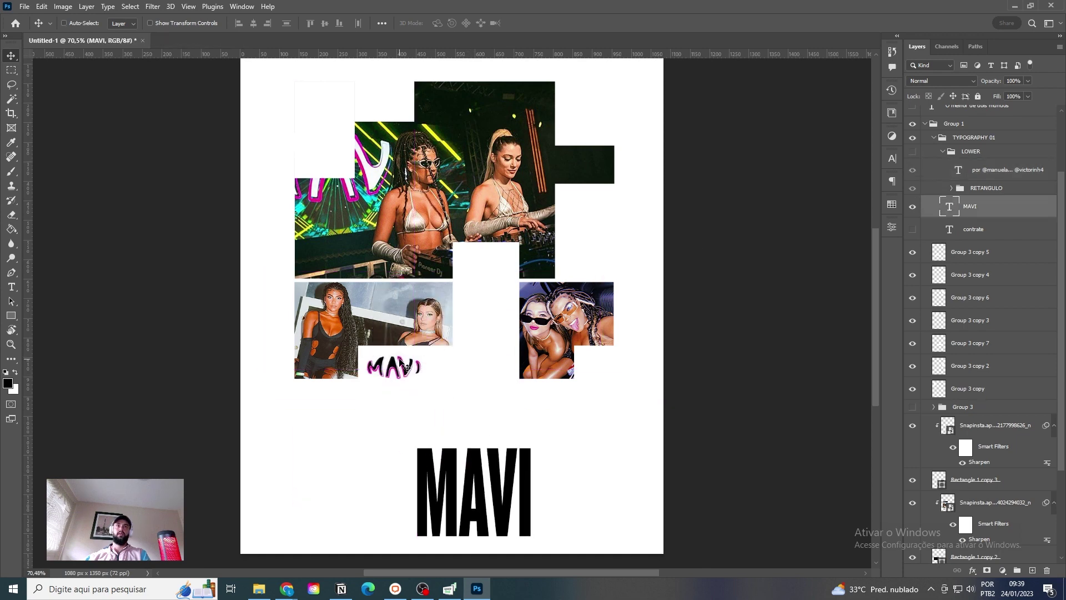
Step: Shrink the pink MAVI logo to about 67% and tuck it into the bottom-right corner
left_click(399, 359, "ctrl")
scroll(397, 362, "up", 1)
left_click_drag(398, 406, 655, 562)
key("ctrl+t")
key("Return")
scroll(637, 544, "down", 1)
left_click_drag(637, 527, 632, 531)
Step: Place MAVI under the photos, narrow its text box, and enlarge it to about 130%
left_click(528, 483, "ctrl")
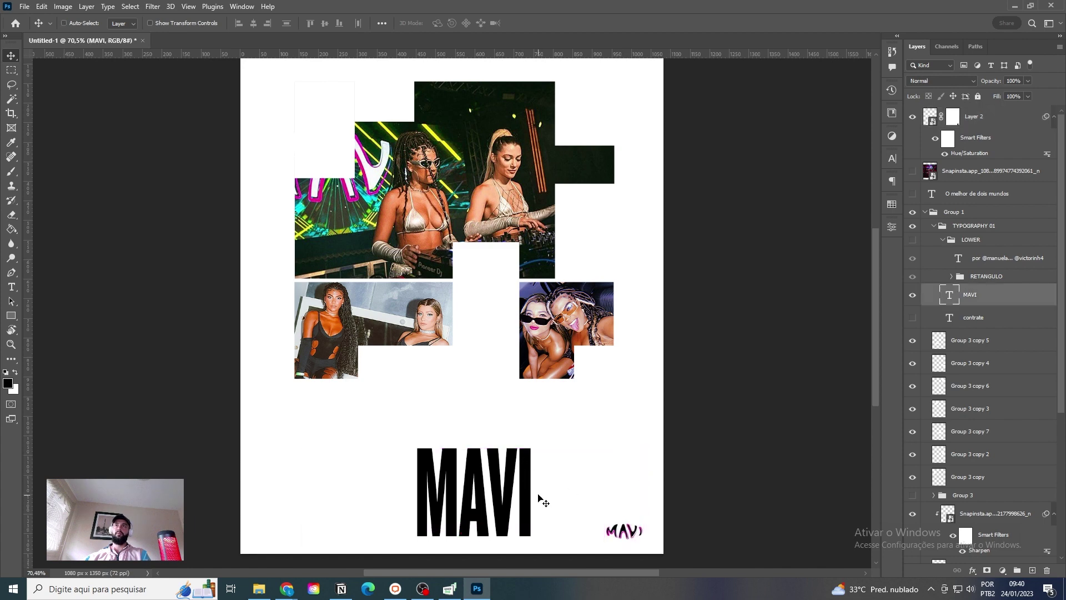
left_click_drag(543, 500, 509, 445)
double_click(494, 444)
left_click_drag(622, 446, 488, 416)
left_click(11, 56)
key("ctrl+t")
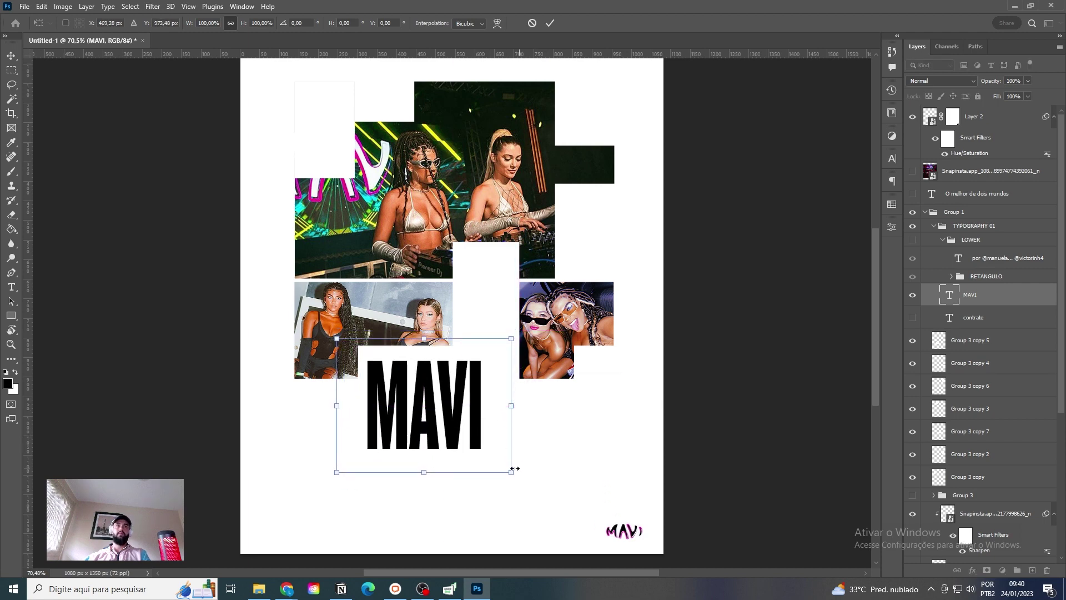
left_click_drag(513, 464, 562, 513)
left_click_drag(515, 477, 507, 360)
key("Return")
Step: Rotate a MAVI copy 90° to run vertically, retype it as 'Djs', and place it in the gap
key("ctrl+t")
left_click_drag(567, 284, 448, 416)
key("Return")
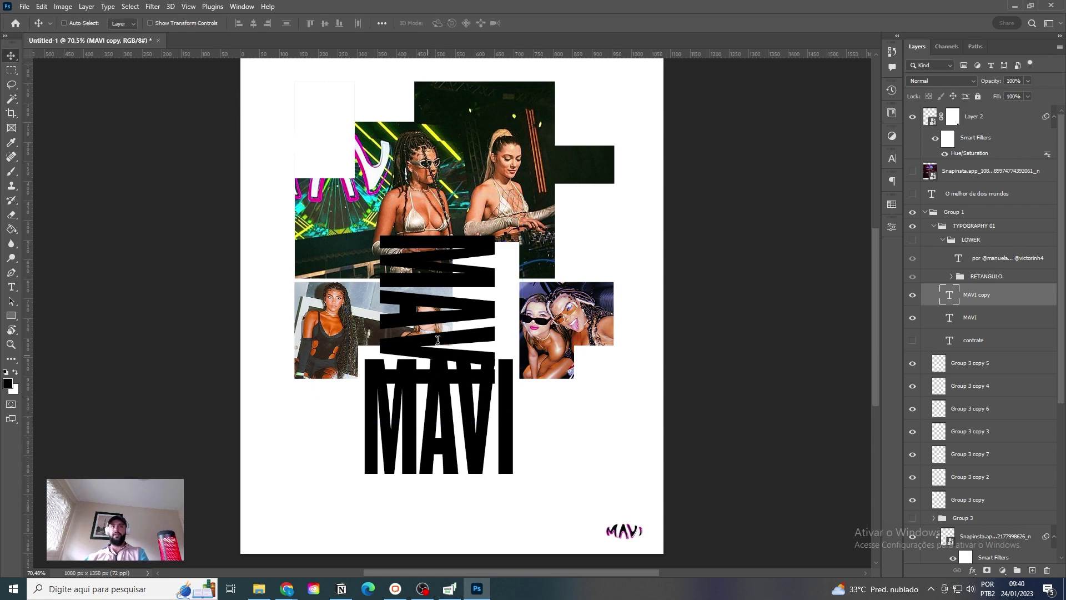
key("t")
double_click(446, 327)
type("D")
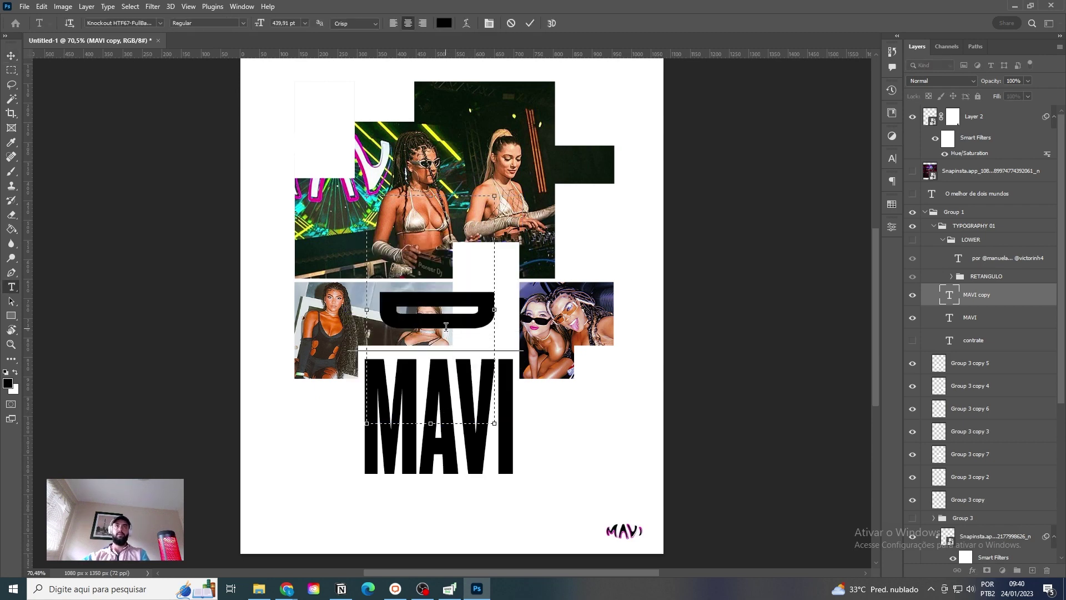
type("js")
left_click(11, 55)
left_click_drag(356, 237, 391, 207)
left_click(892, 159)
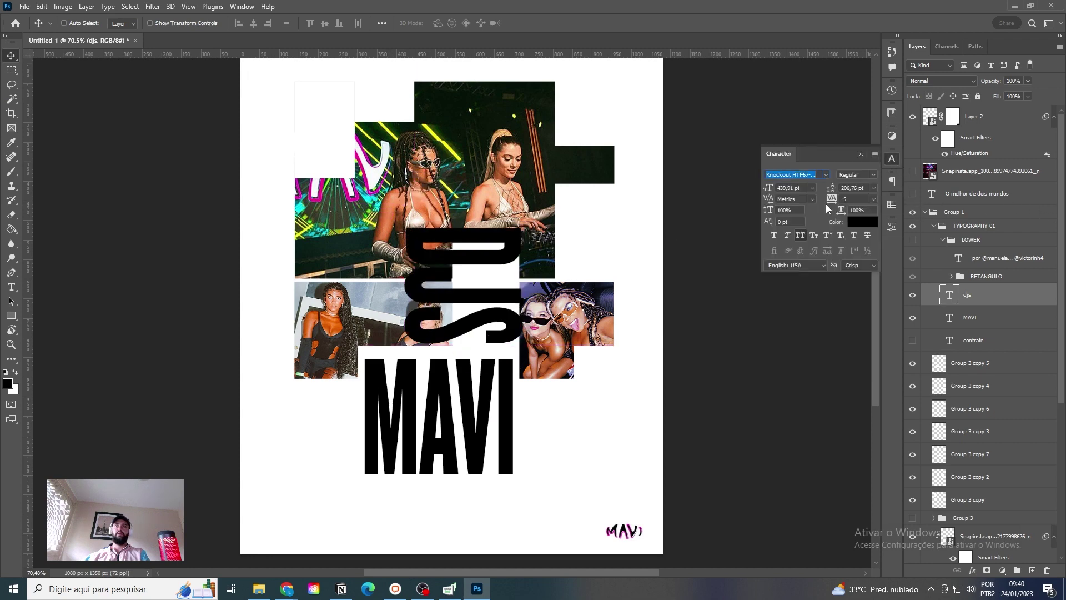
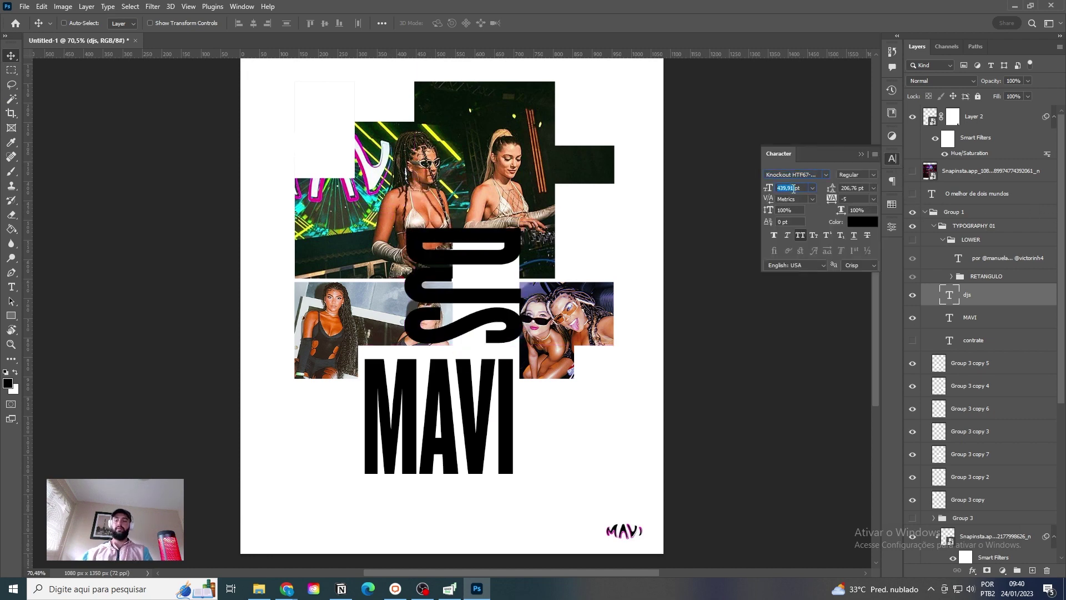
Step: Commit DJS at 200 pt and nudge it up and left into the white gap
key("Return")
left_click_drag(563, 295, 556, 290)
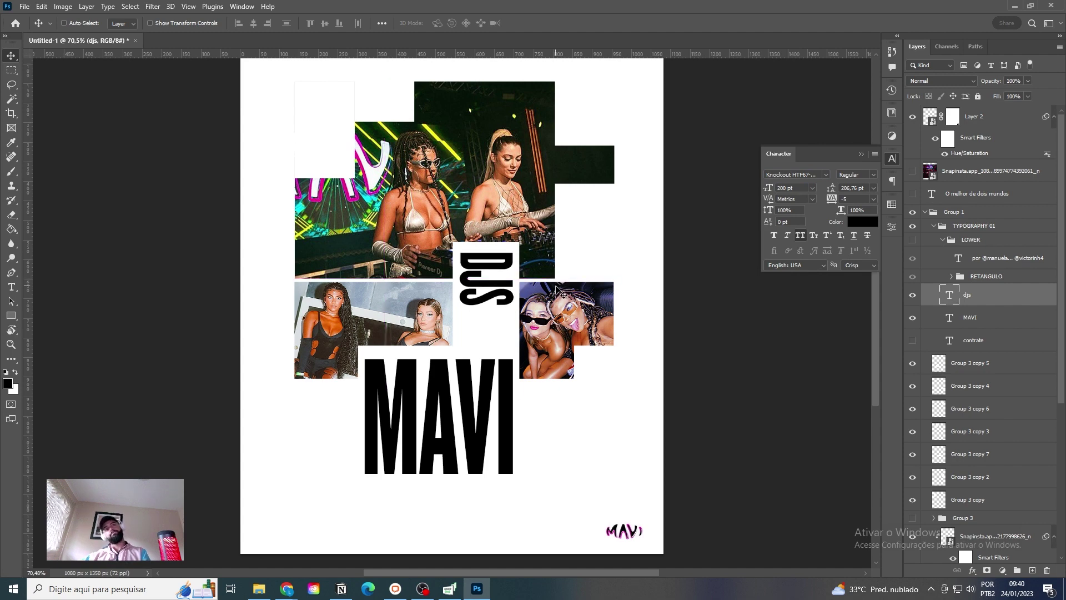
key("Left")
key("Up")
key("Left")
key("Left")
key("Left")
key("Left")
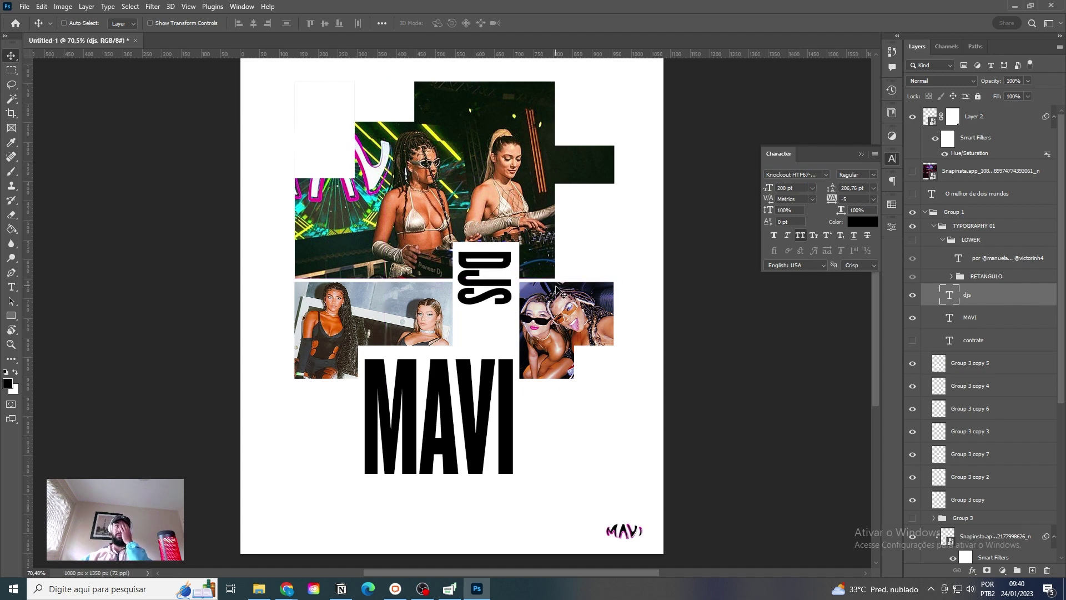
Step: Select the white masking rectangle layer beside the photos
scroll(552, 290, "up", 1)
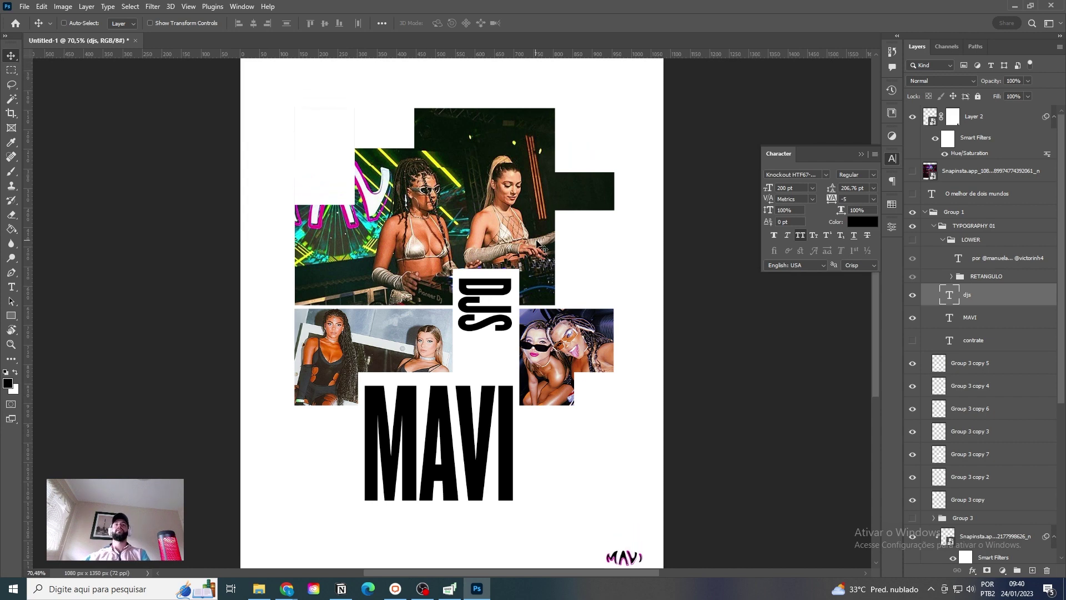
left_click(554, 246, "ctrl")
left_click(575, 257, "ctrl")
Step: Slide a white masking block up over the dark photo's top-left corner
left_click_drag(600, 280, 606, 118)
scroll(637, 159, "up", 1)
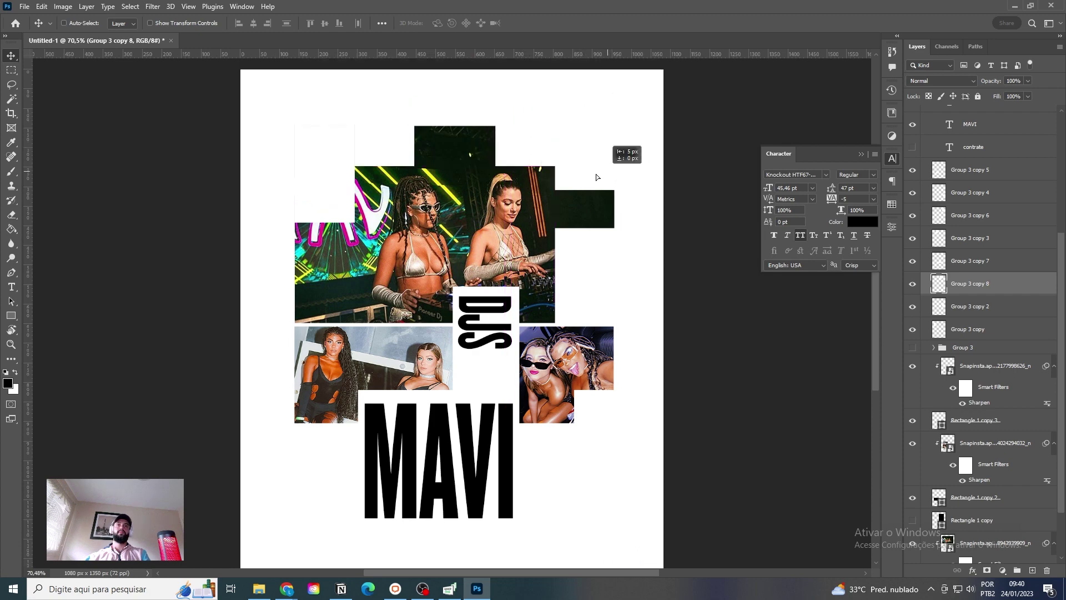
left_click_drag(596, 177, 560, 157)
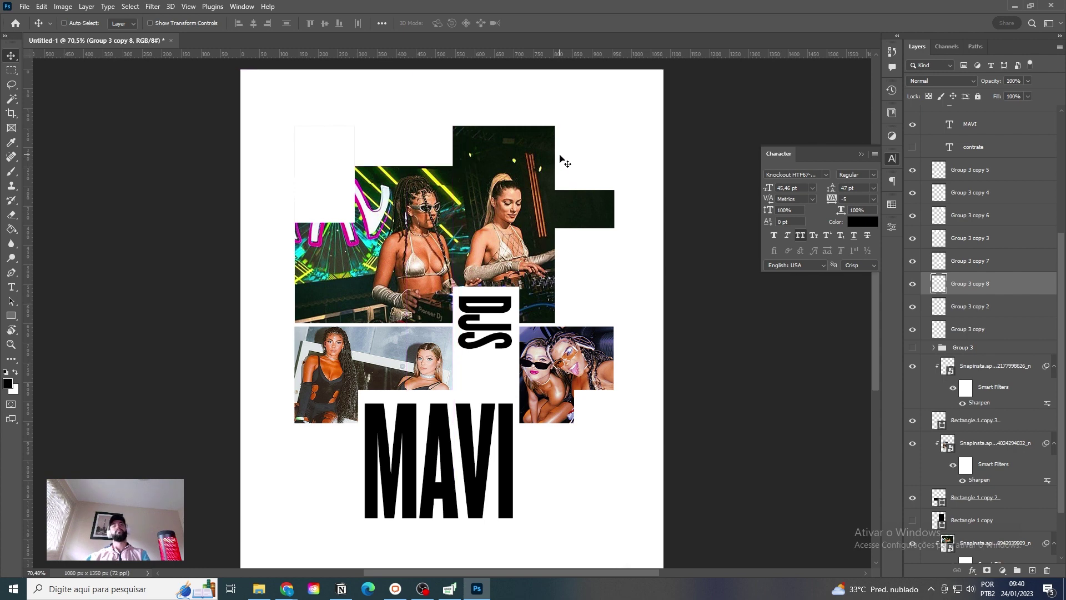
scroll(560, 156, "down", 2)
scroll(560, 156, "up", 2)
Step: Nudge the top-left white block down and duplicate it over the dark photo's top-left
left_click(347, 192, "ctrl")
key("shift+Down")
key("shift+Down")
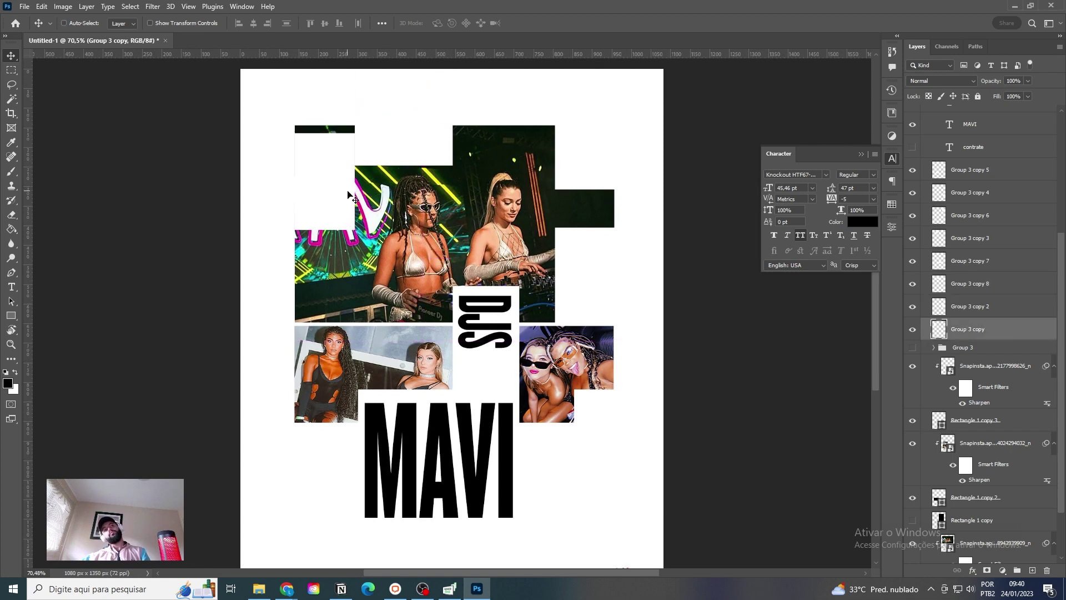
key("shift+Down")
key("shift+Up")
key("shift+Down")
key("shift+Down")
key("shift+Down")
key("shift+Down")
key("shift+Down")
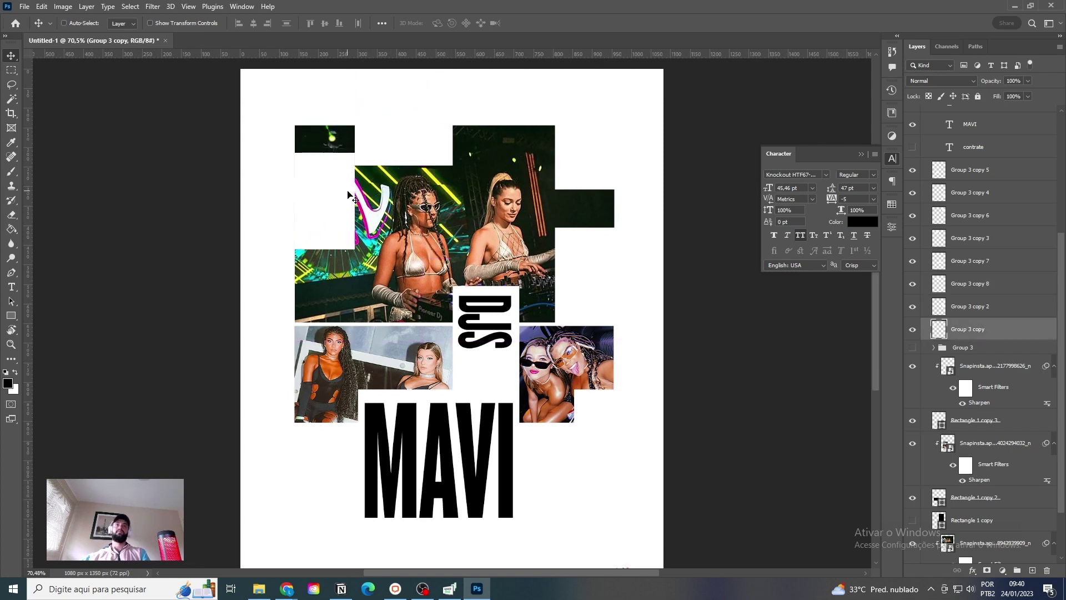
key("shift+Down")
left_click_drag(349, 213, 351, 173)
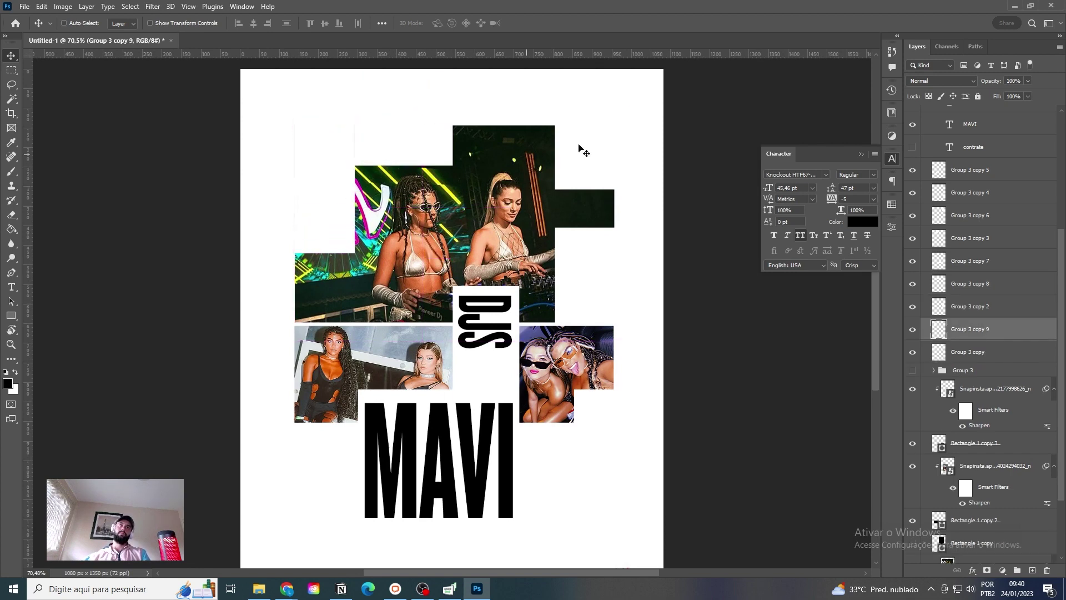
left_click(347, 244, "ctrl")
key("shift+Up")
key("shift+Up")
key("shift+Up")
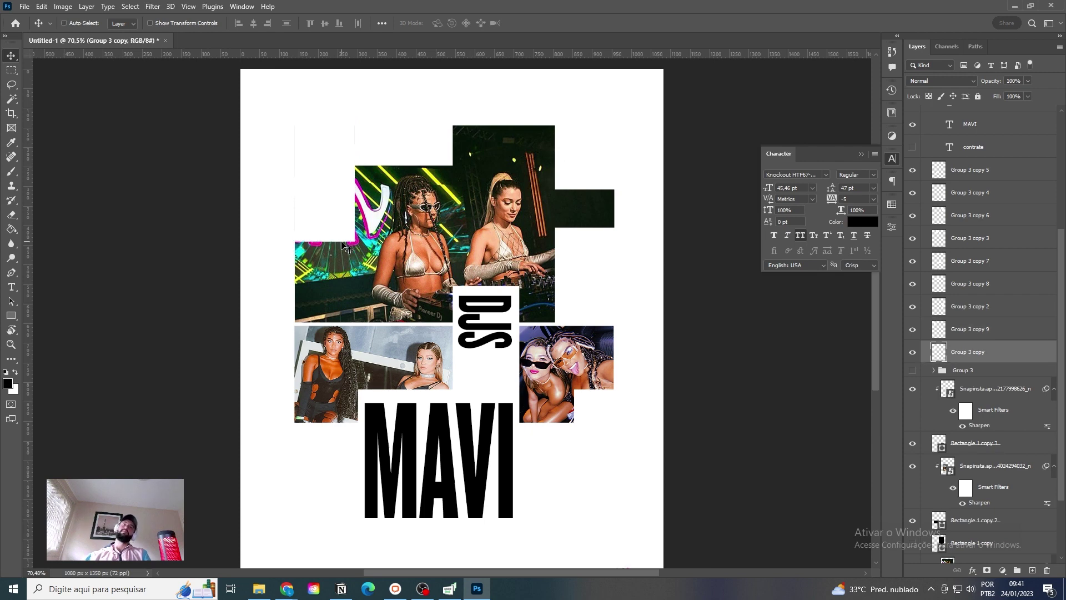
Step: Draw a paragraph text box at the page top, then delete the empty text layer
scroll(614, 368, "down", 1)
scroll(610, 362, "up", 1)
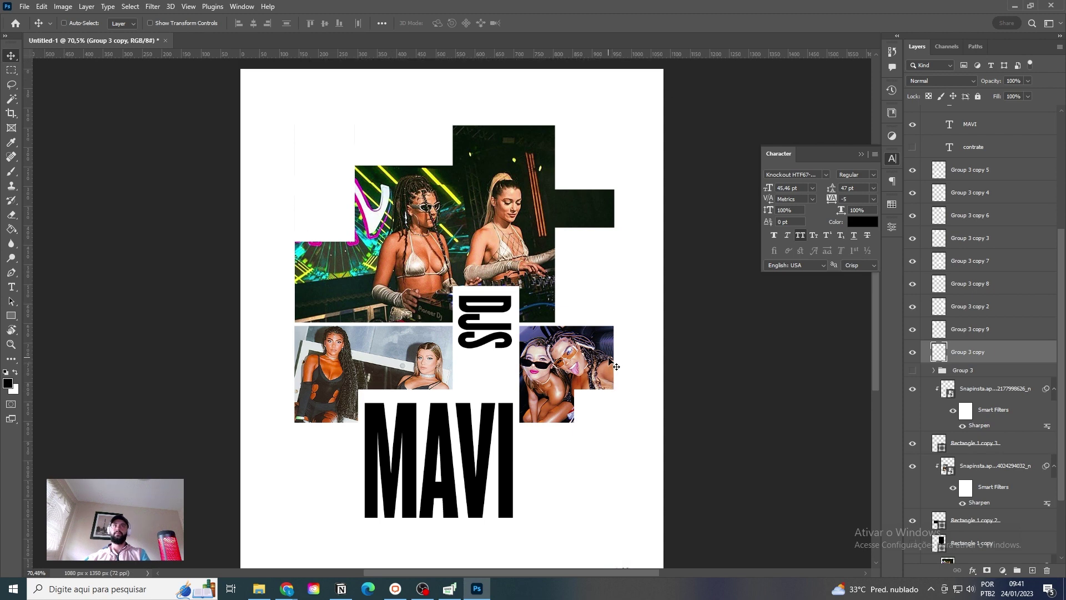
key("t")
left_click_drag(321, 100, 552, 245)
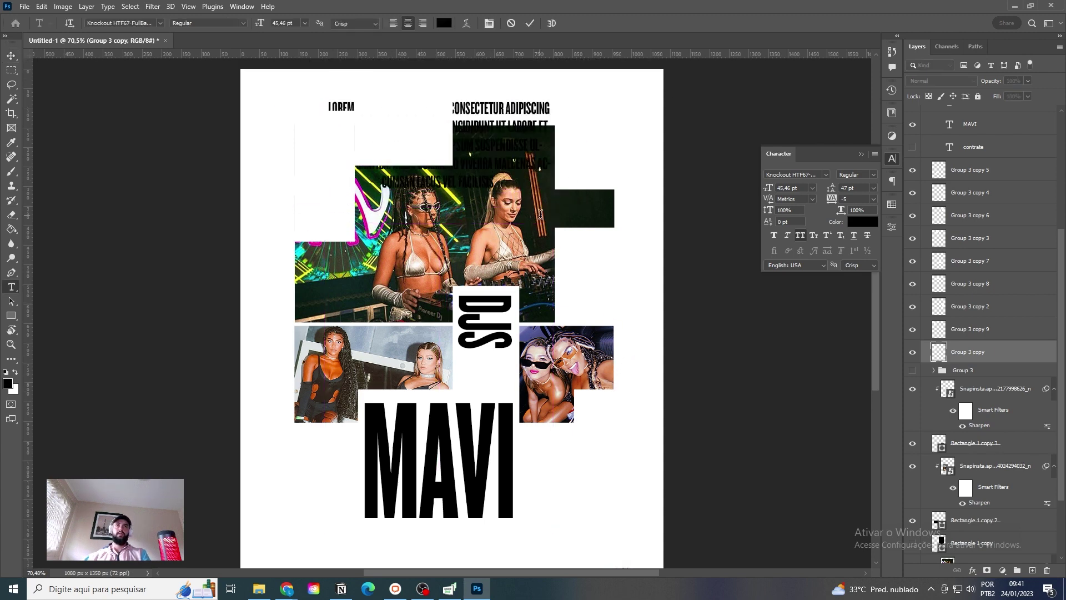
key("BackSpace")
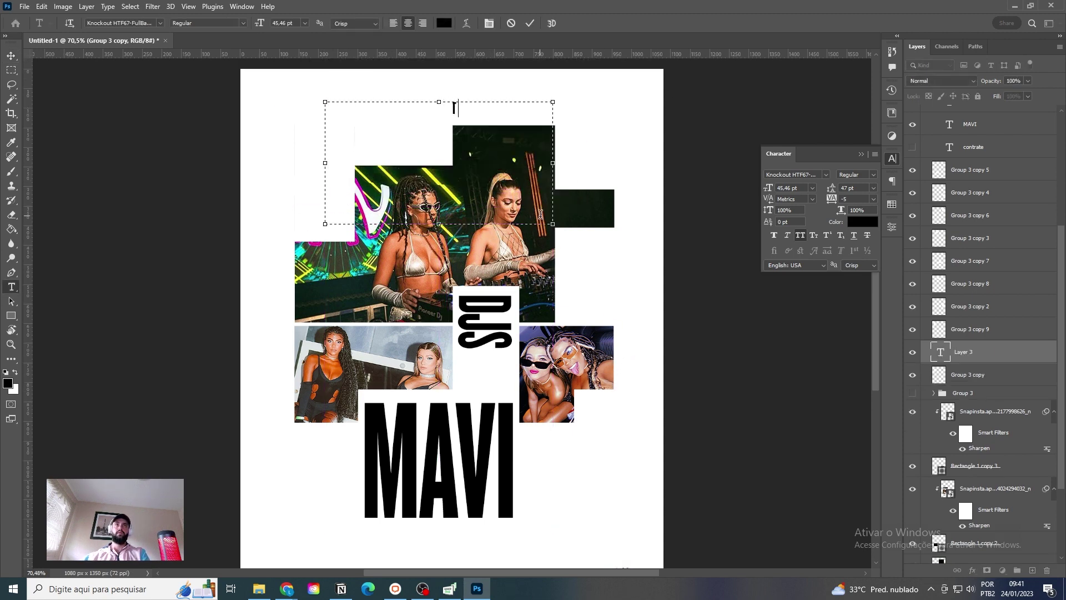
left_click(11, 56)
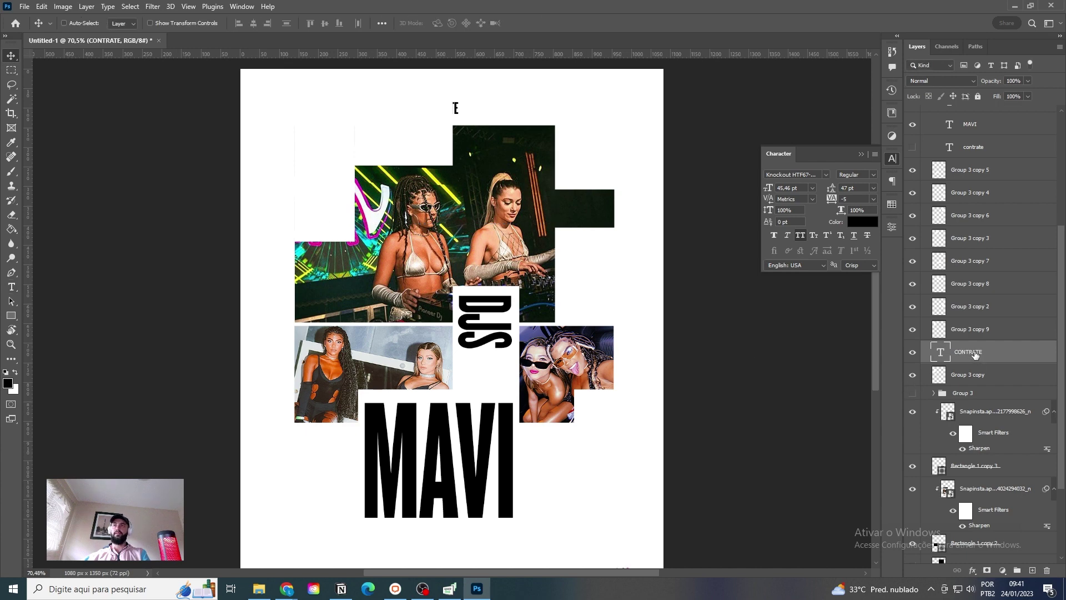
key("Delete")
Step: Show CONTRATE, rotate it 90° upright and scale it to about 40% beside the top photo
scroll(954, 294, "up", 3)
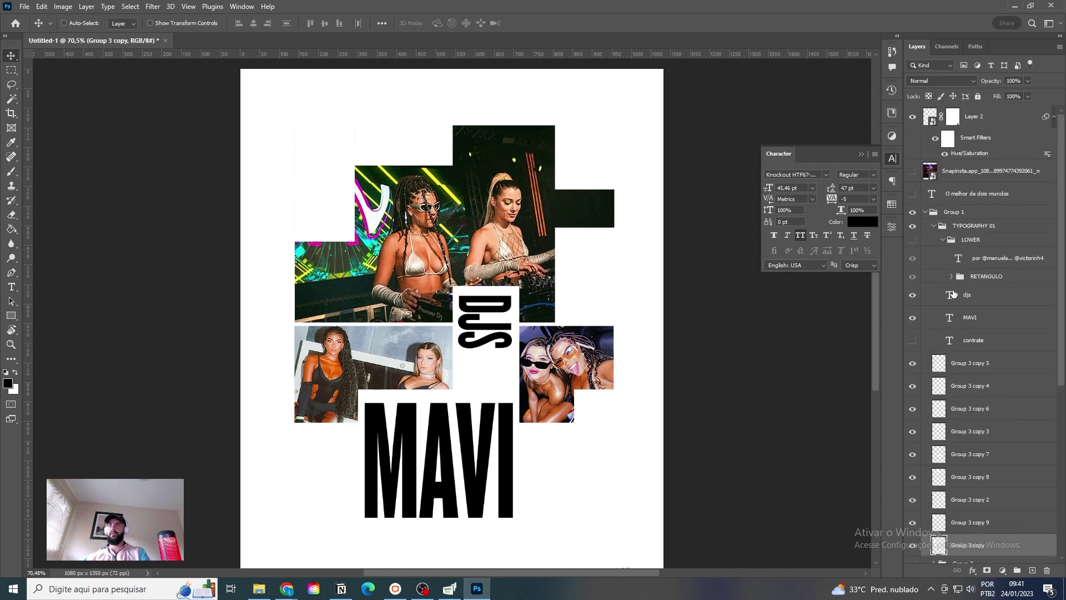
left_click(913, 341)
left_click(954, 346)
left_click_drag(436, 425, 539, 277)
key("ctrl+t")
left_click_drag(531, 216, 623, 373)
left_click_drag(569, 339, 583, 300)
left_click_drag(609, 348, 612, 354)
key("Return")
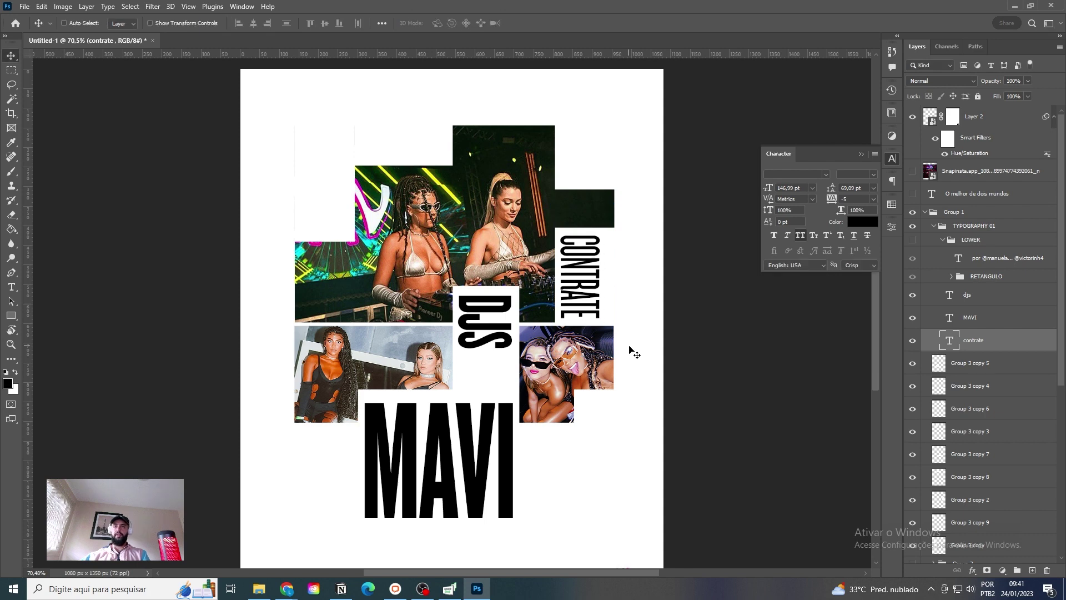
Step: Nudge CONTRATE up and right, and drag the small MAVI logo below DJS
key("Up")
key("Right")
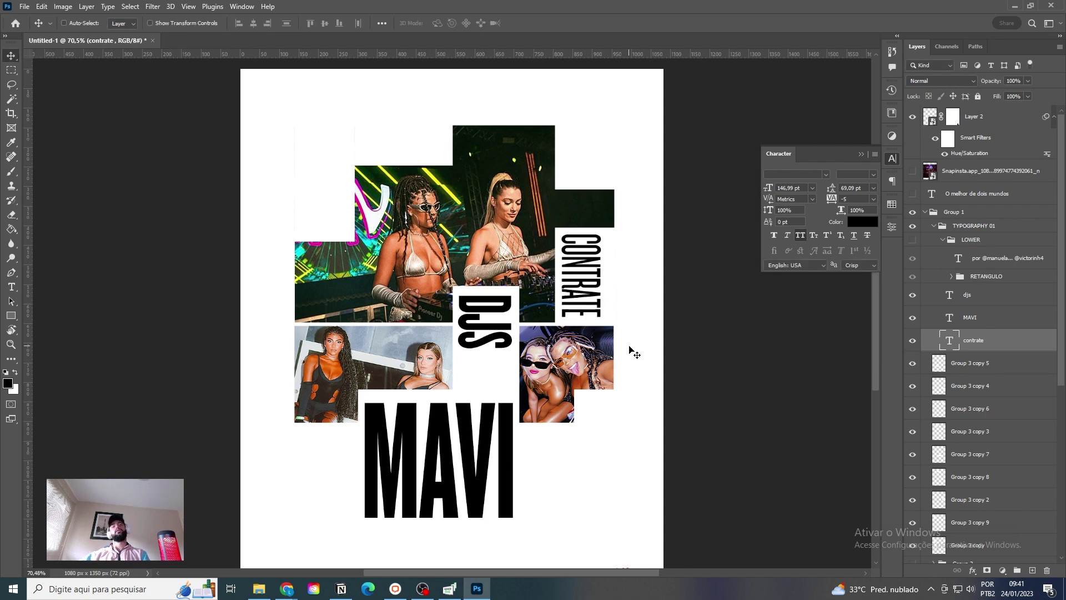
key("Up")
key("Right")
key("Right")
left_click_drag(626, 534, 497, 327)
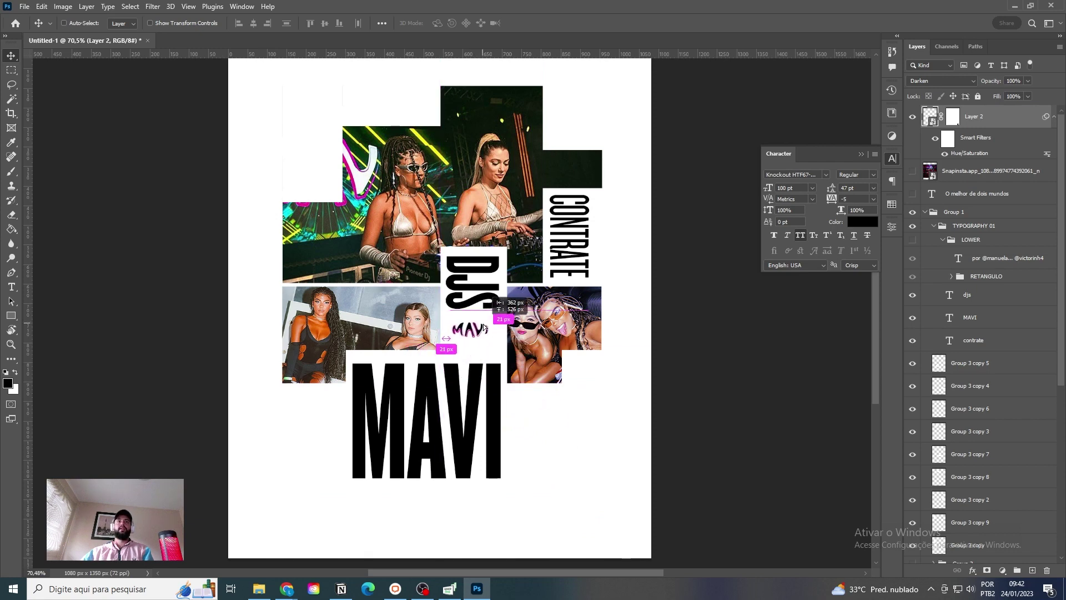
Step: Try resizing the MAVI logo, undo it, and show the LOWER credits line
key("ctrl+t")
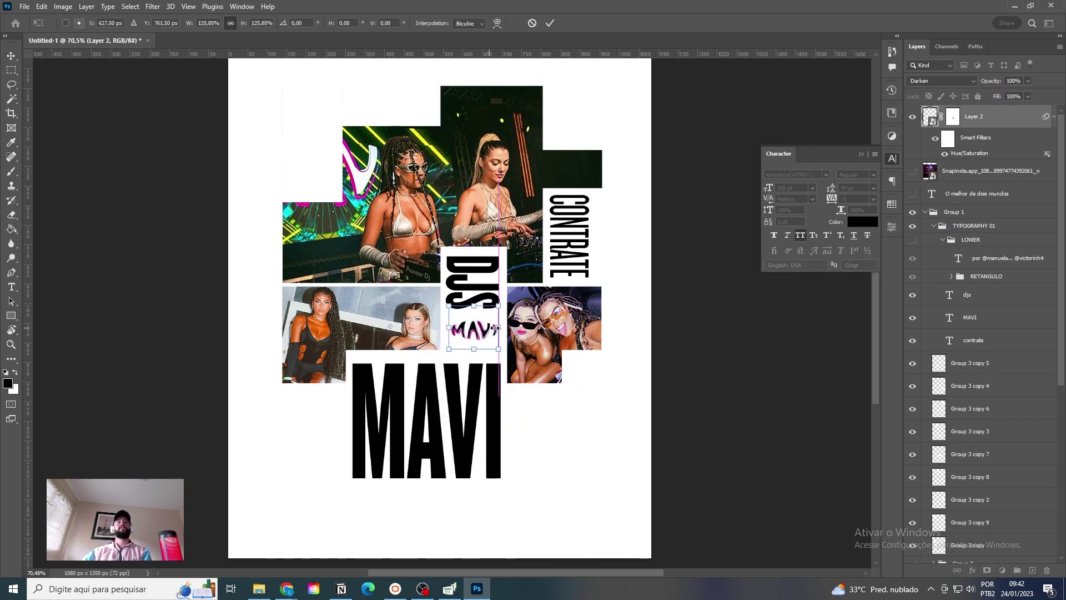
key("Return")
key("ctrl+z")
key("ctrl+z")
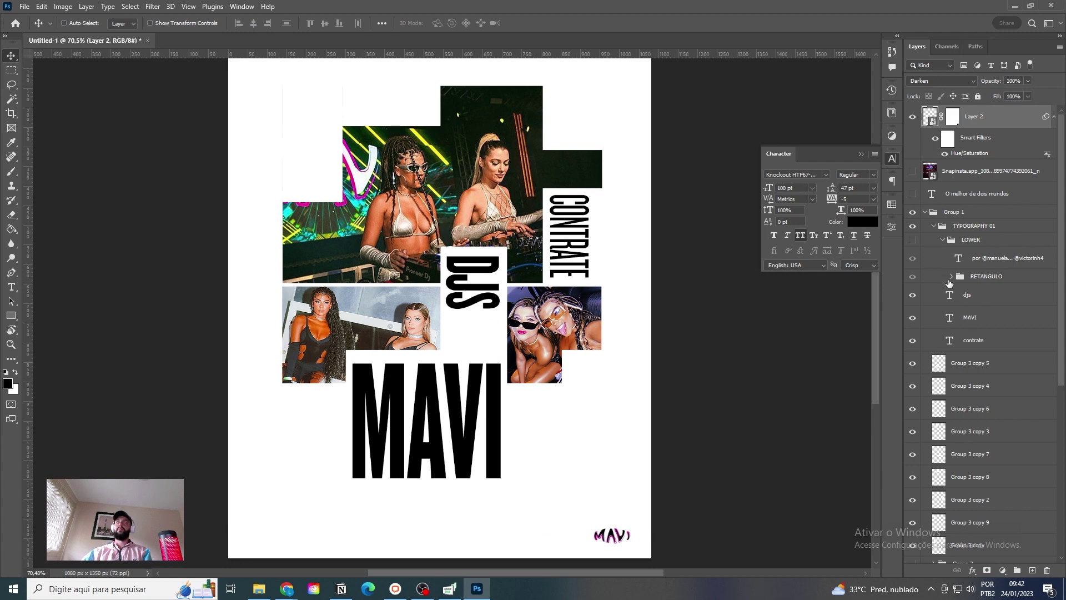
scroll(942, 300, "down", 10)
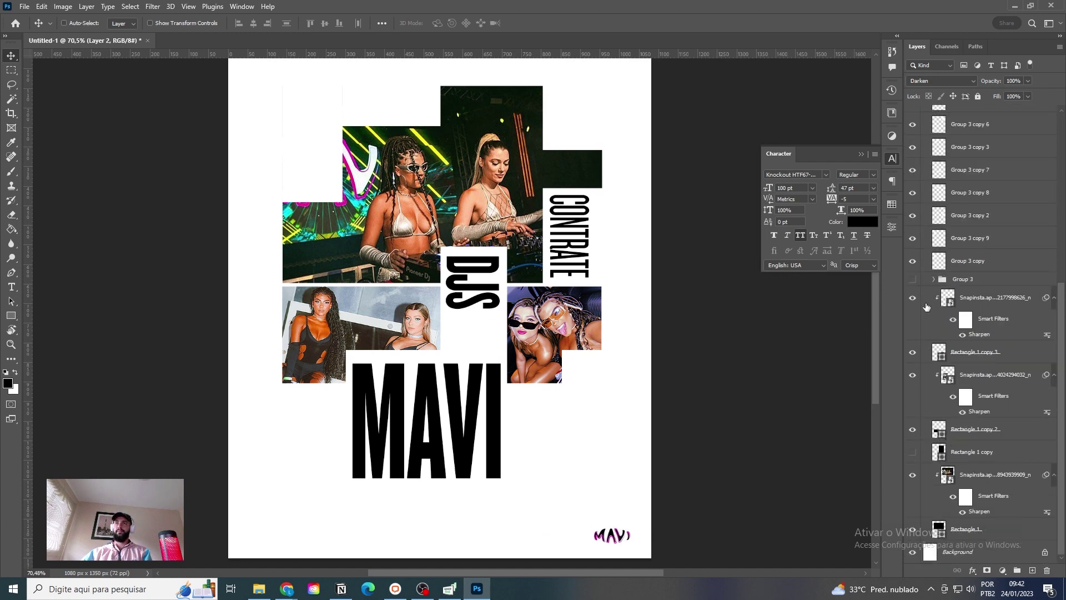
left_click(911, 281)
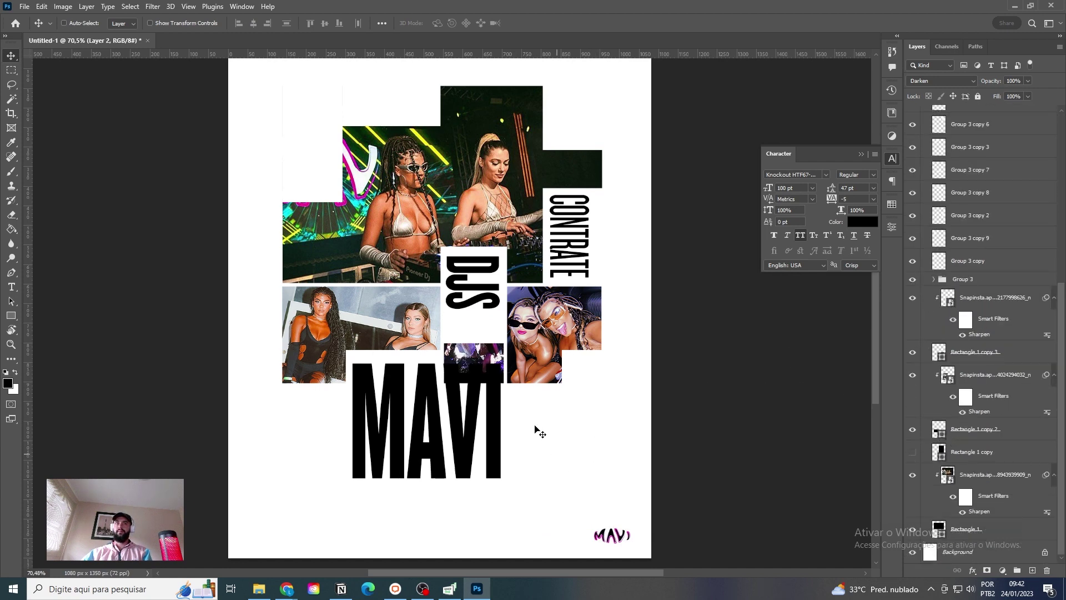
left_click(912, 281)
scroll(946, 336, "up", 6)
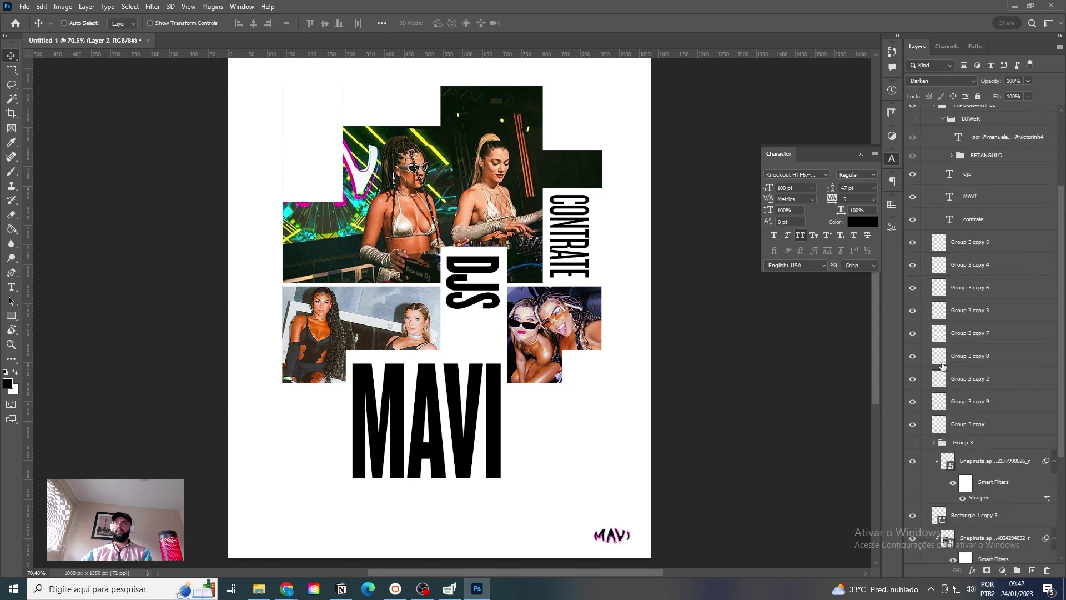
left_click(913, 228)
left_click(969, 228)
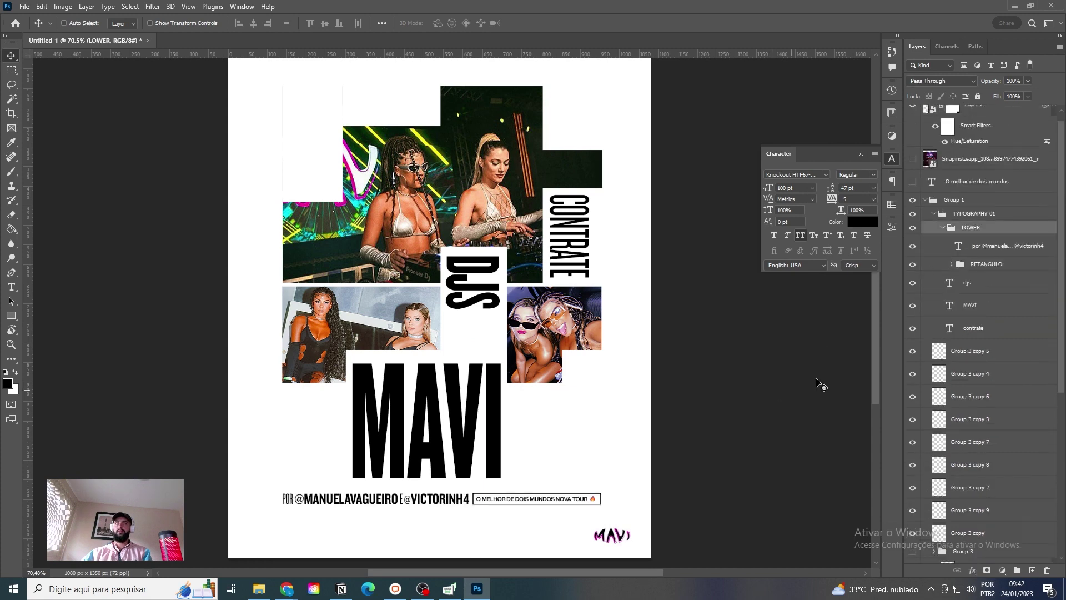
Step: Duplicate the fire emoji, stack the copy above the photos, and scale it to about 90×120 px below DJS
left_click(593, 500, "ctrl")
left_click_drag(594, 500, 603, 462)
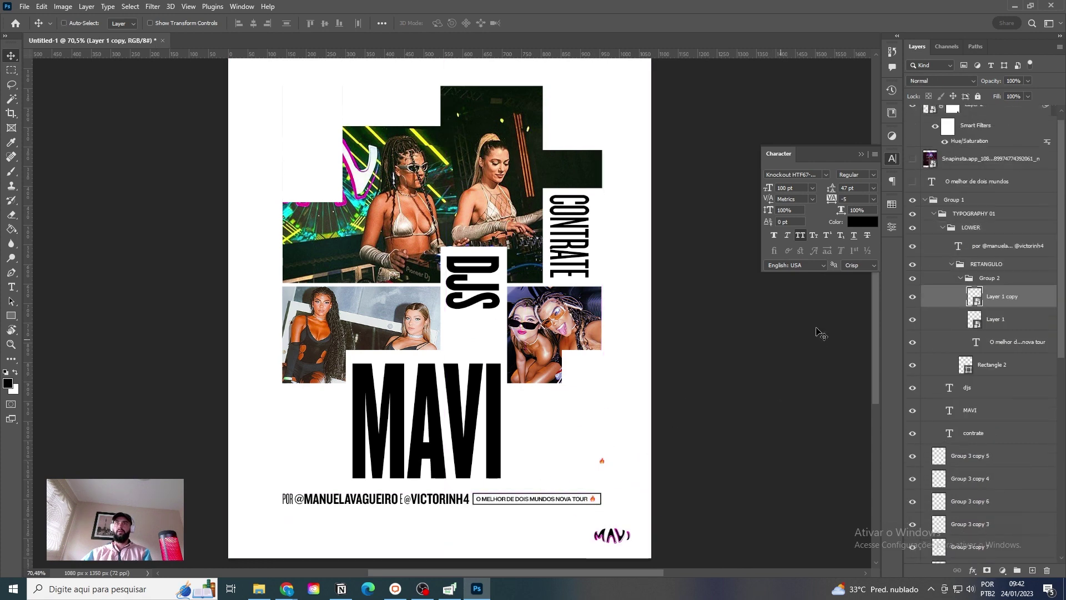
left_click_drag(1023, 296, 1021, 149)
left_click_drag(651, 405, 520, 276)
key("ctrl+t")
left_click_drag(475, 337, 501, 350)
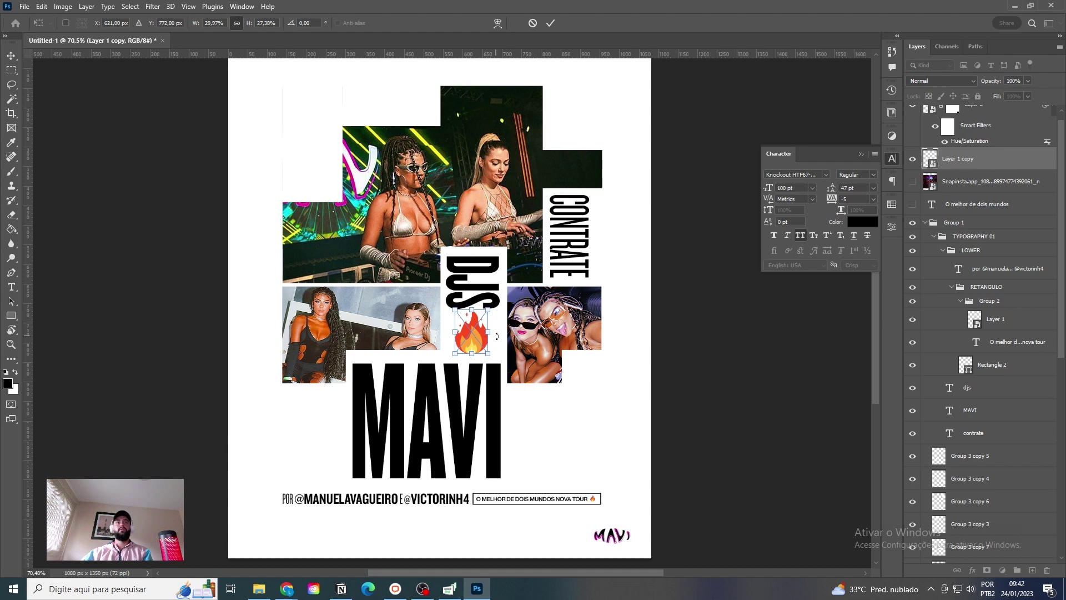
key("Return")
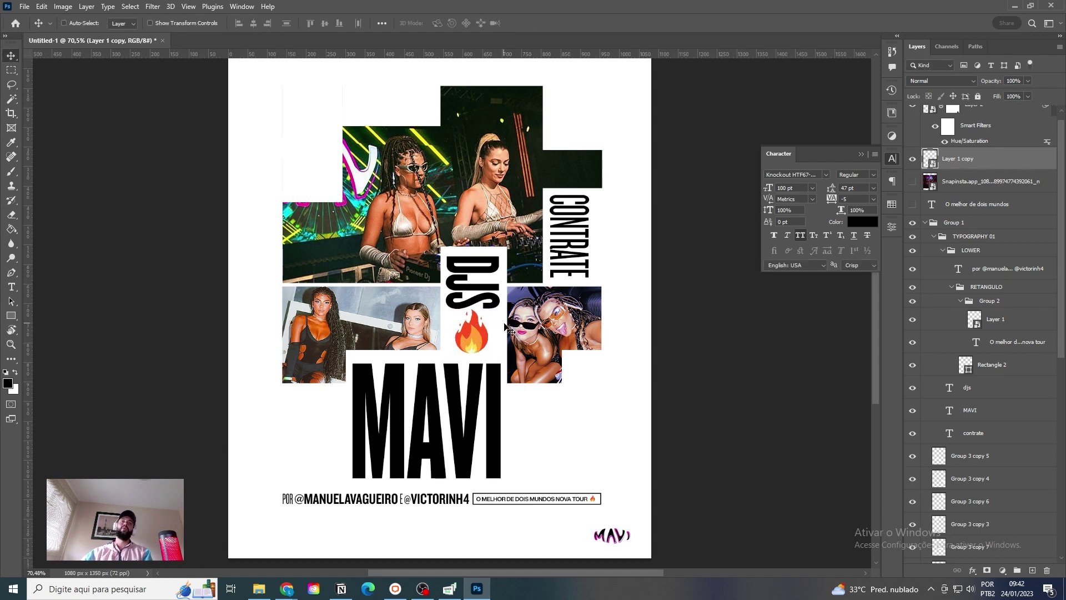
Step: Enlarge the fire emoji around its centre, then narrow it slightly and nudge it down
key("ctrl+t")
left_click_drag(490, 332, 500, 336)
key("Return")
key("shift+Up")
key("shift+Up")
key("shift+Right")
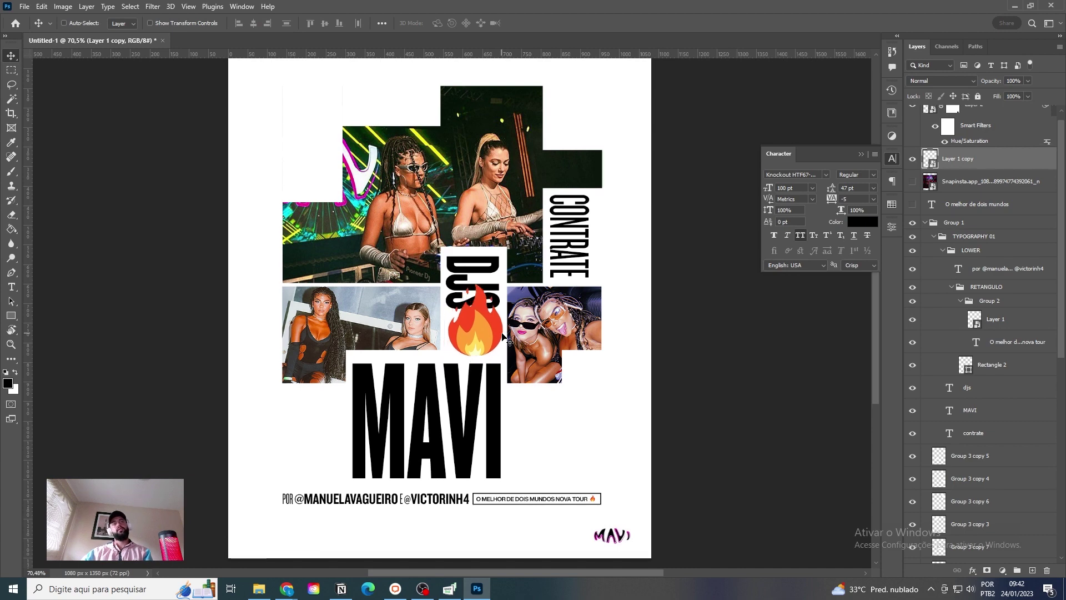
key("ctrl+t")
left_click_drag(503, 326, 500, 327)
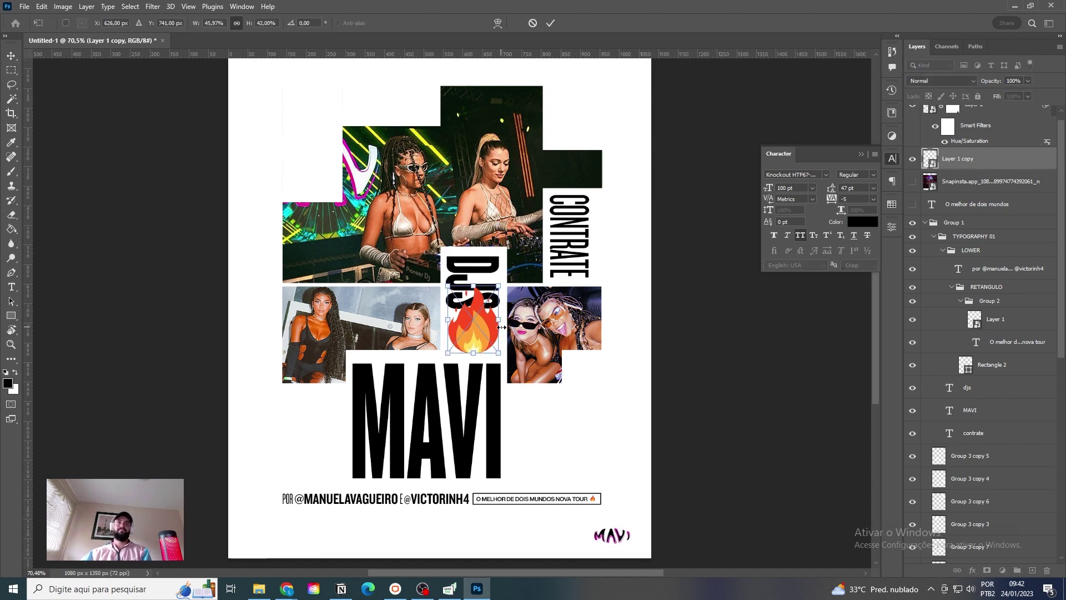
key("Return")
key("shift+Down")
key("shift+Down")
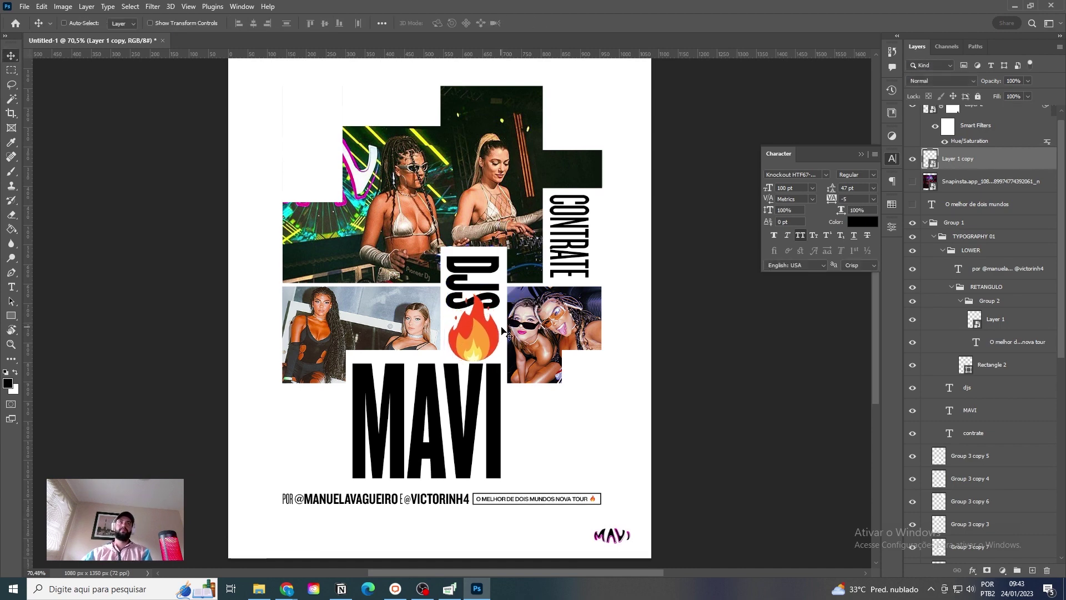
Step: Shrink the fire emoji narrower and arrow-nudge it to sit just under DJS
key("ctrl+t")
left_click_drag(498, 328, 488, 327)
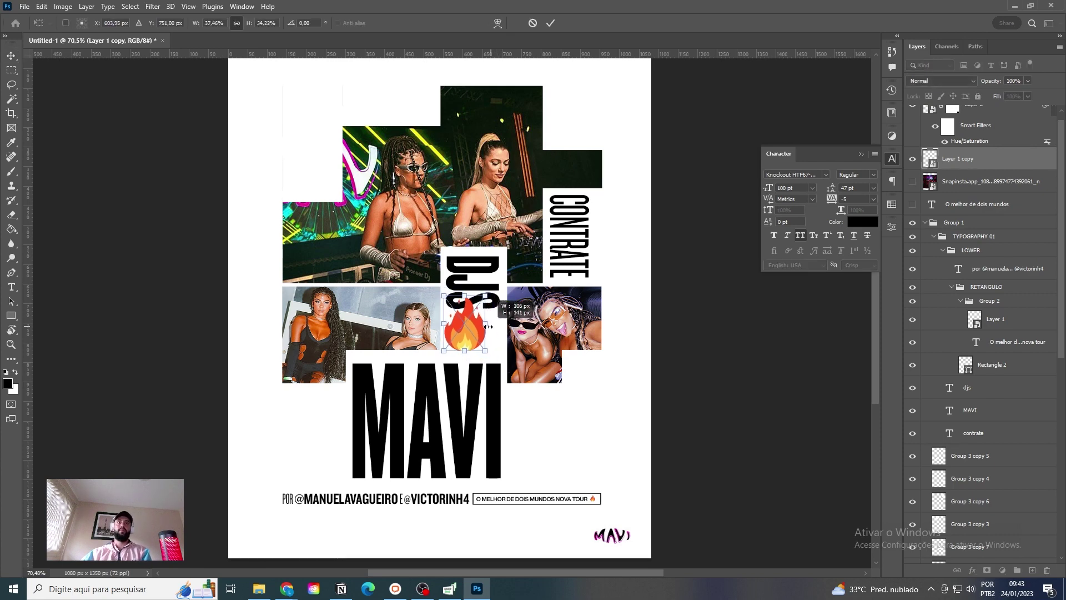
key("Return")
key("shift+Right")
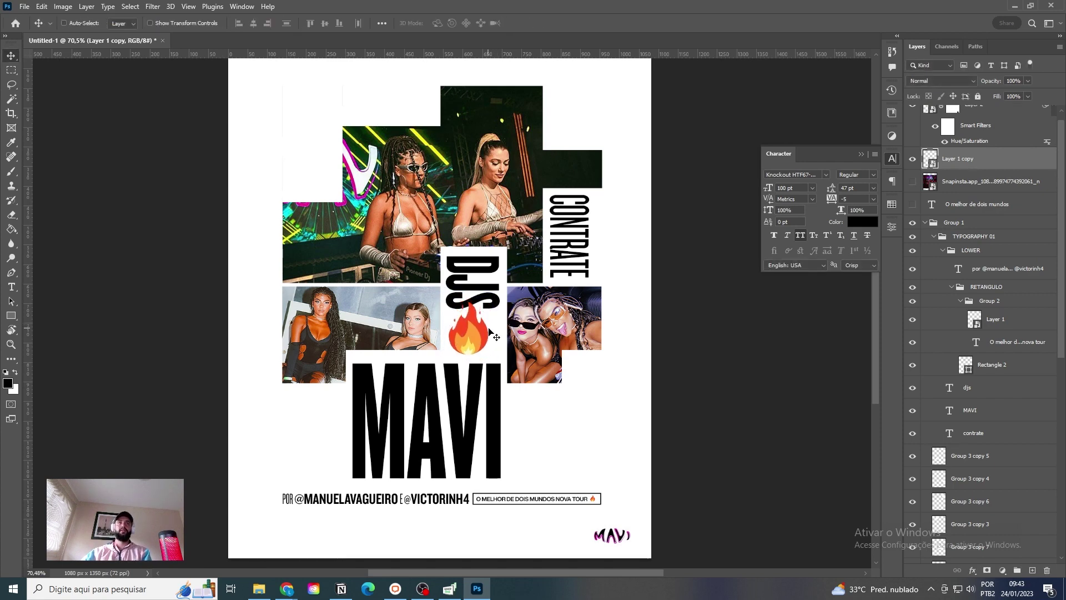
key("shift+Down")
key("Down")
key("Down")
key("Left")
key("Left")
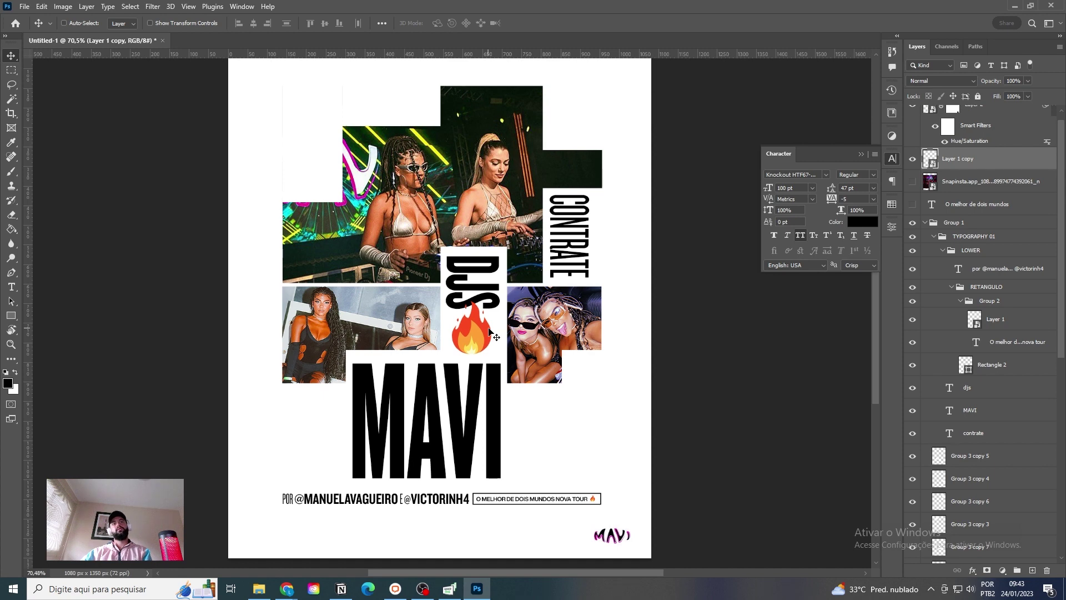
key("Left")
key("Left")
key("Left")
key("Left")
key("Left")
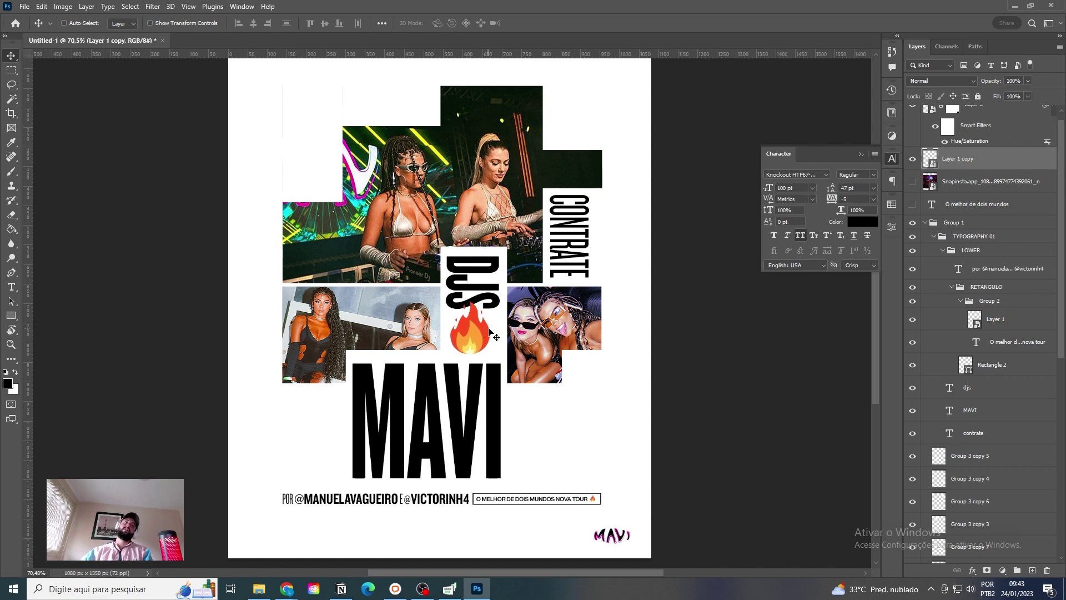
left_click(380, 498, "ctrl")
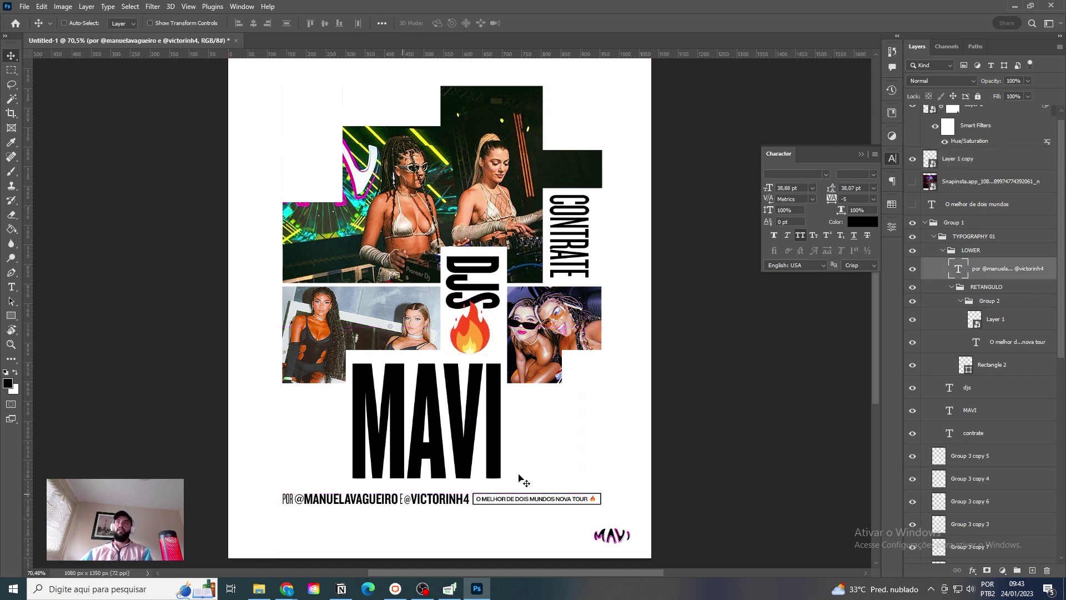
Step: Narrow the caption's outline rectangle slightly with Free Transform
left_click(935, 237)
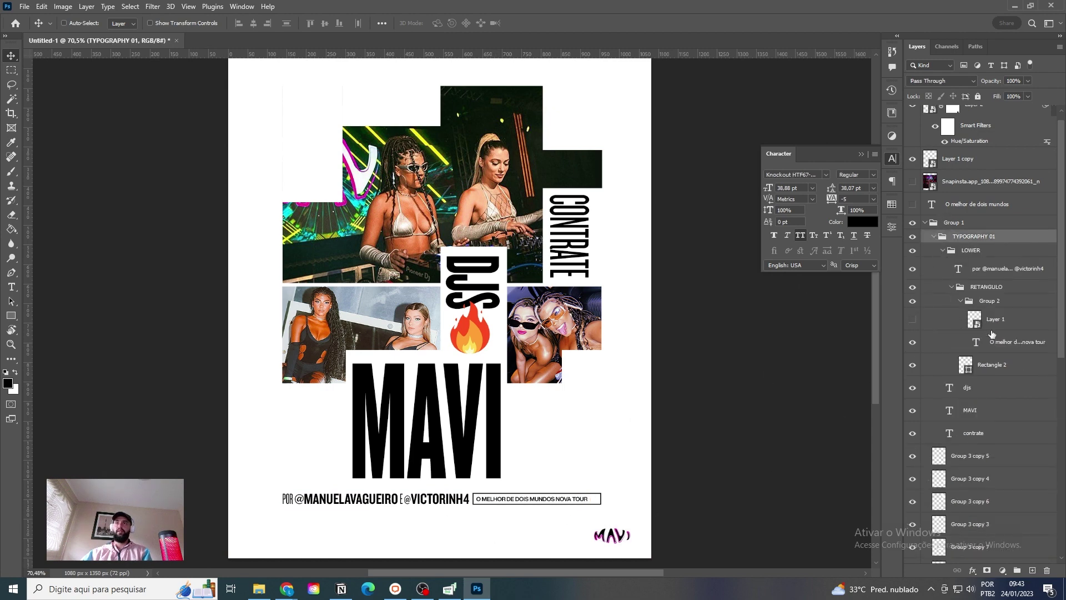
left_click(583, 502, "ctrl")
key("ctrl+t")
left_click_drag(600, 499, 592, 498)
key("Return")
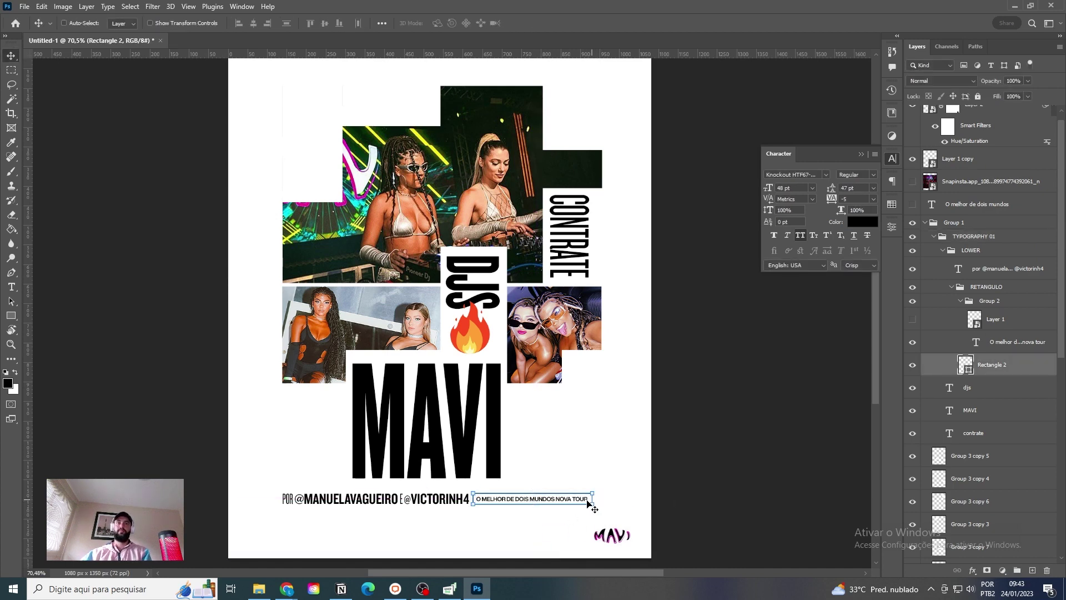
Step: Delete 'NOVA ' so the caption reads O MELHOR DE DOIS MUNDOS TOUR, and narrow its outline box
key("t")
left_click(575, 498)
key("BackSpace")
key("BackSpace")
key("BackSpace")
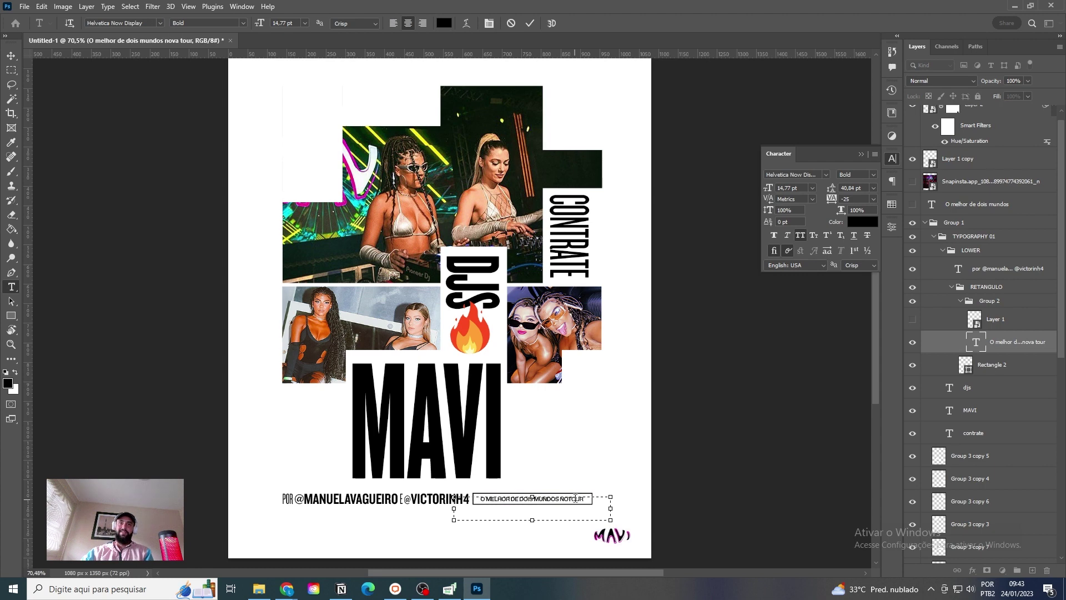
key("BackSpace")
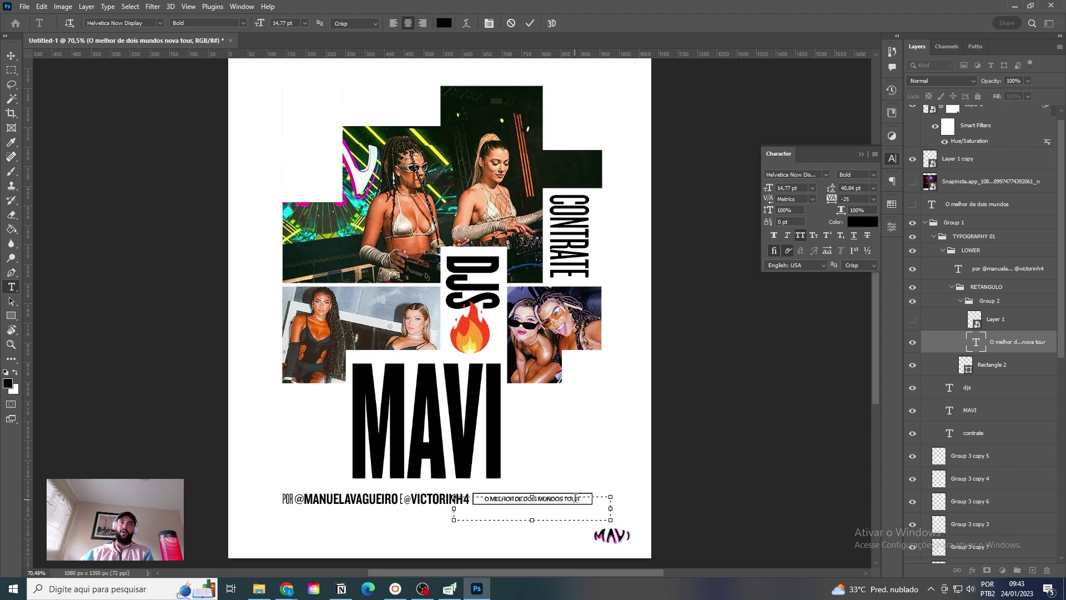
left_click(13, 59)
left_click(1034, 363)
key("ctrl+t")
left_click_drag(593, 498, 584, 500)
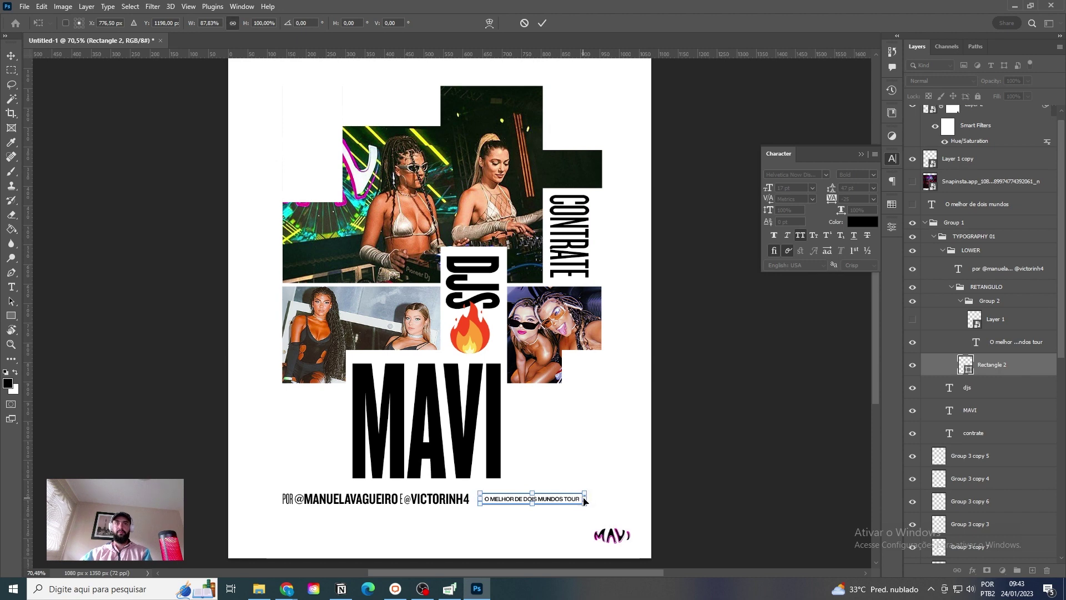
key("Return")
Step: Make Group 2 visible, compare the LOWER group on and off, and collapse RETANGULO
left_click(988, 344)
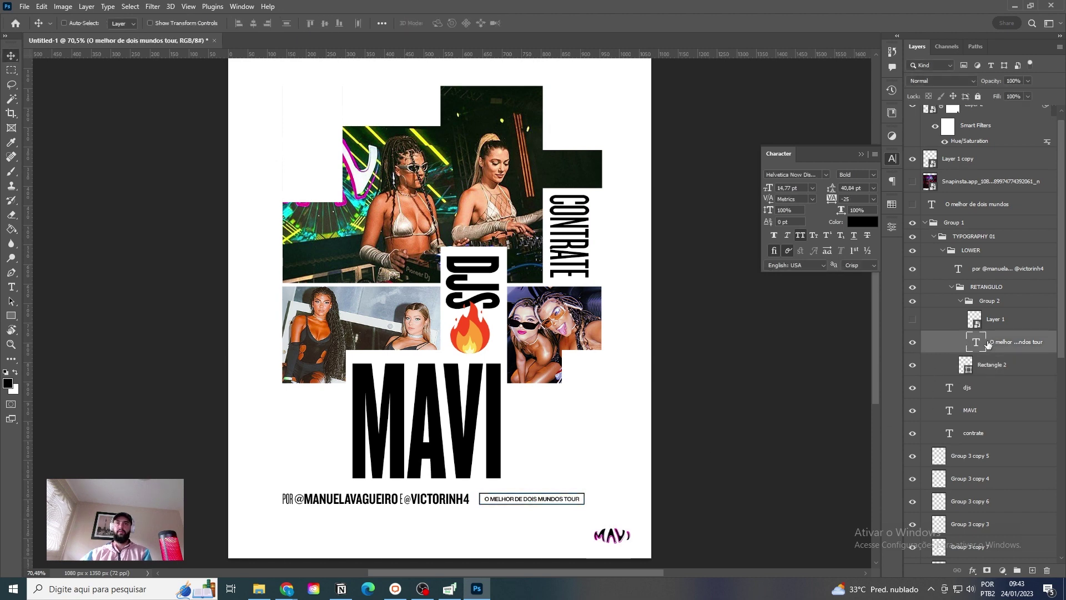
left_click(988, 363)
left_click(986, 301)
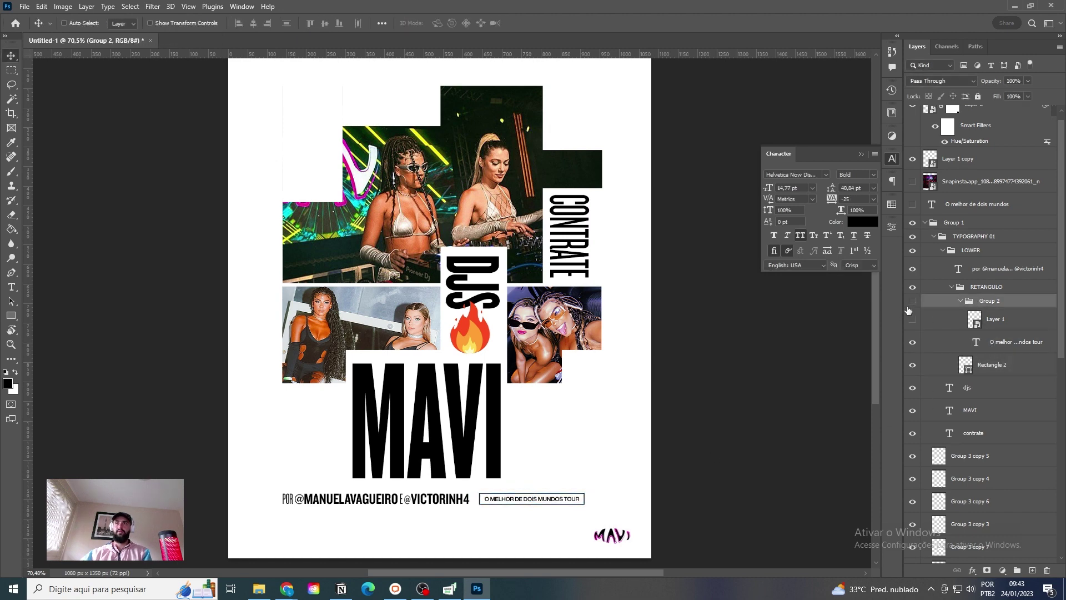
left_click(912, 301)
left_click(912, 251)
left_click(912, 250)
left_click(970, 286)
left_click(951, 286)
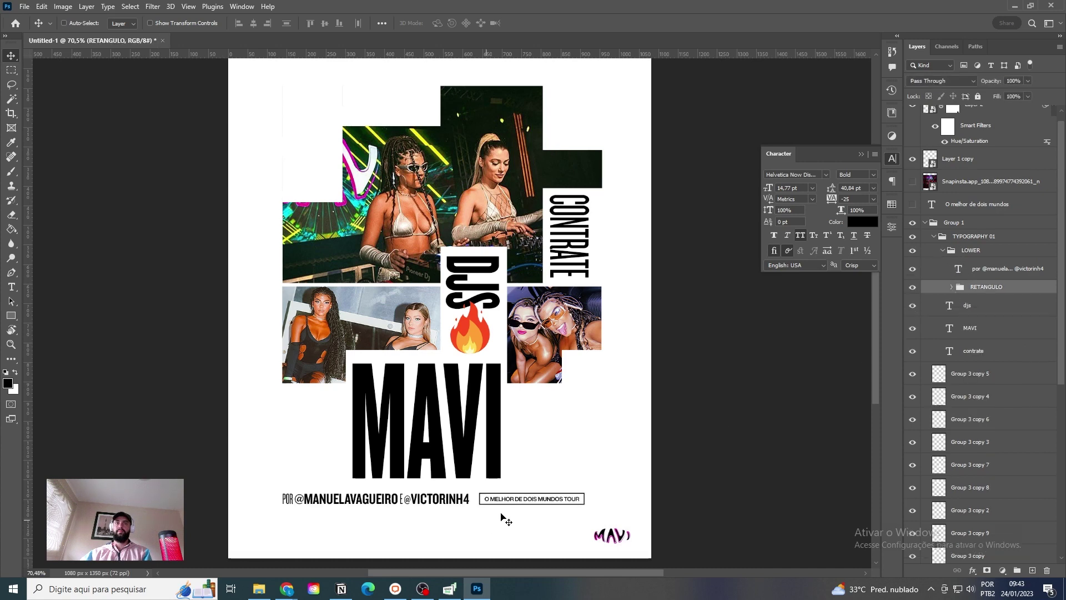
Step: Try moving the caption box lower, undo it, and move the byline up toward the top
left_click_drag(506, 520, 445, 537)
key("ctrl")
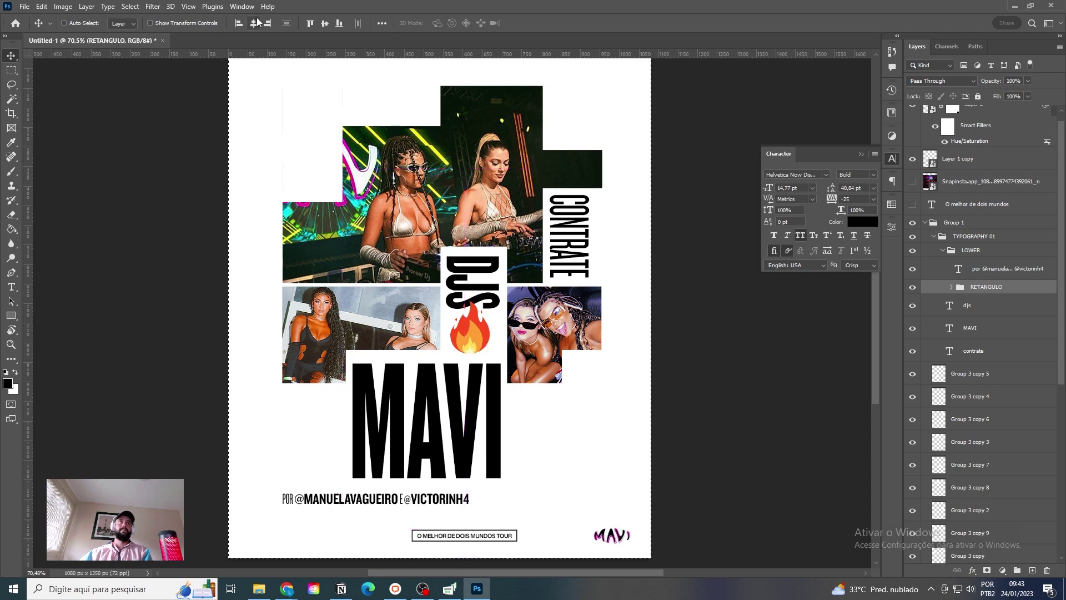
key("ctrl+z")
left_click_drag(459, 501, 480, 77)
Step: Break the byline at the top left onto two lines
scroll(594, 349, "up", 1)
scroll(588, 365, "down", 2)
scroll(571, 441, "up", 1)
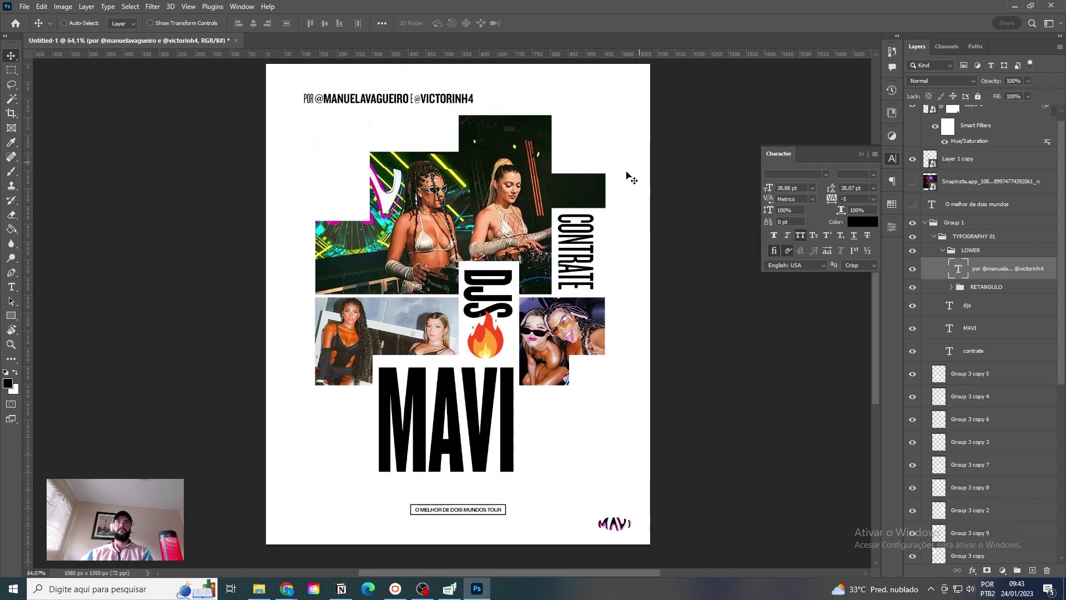
key("t")
left_click(410, 99)
key("Return")
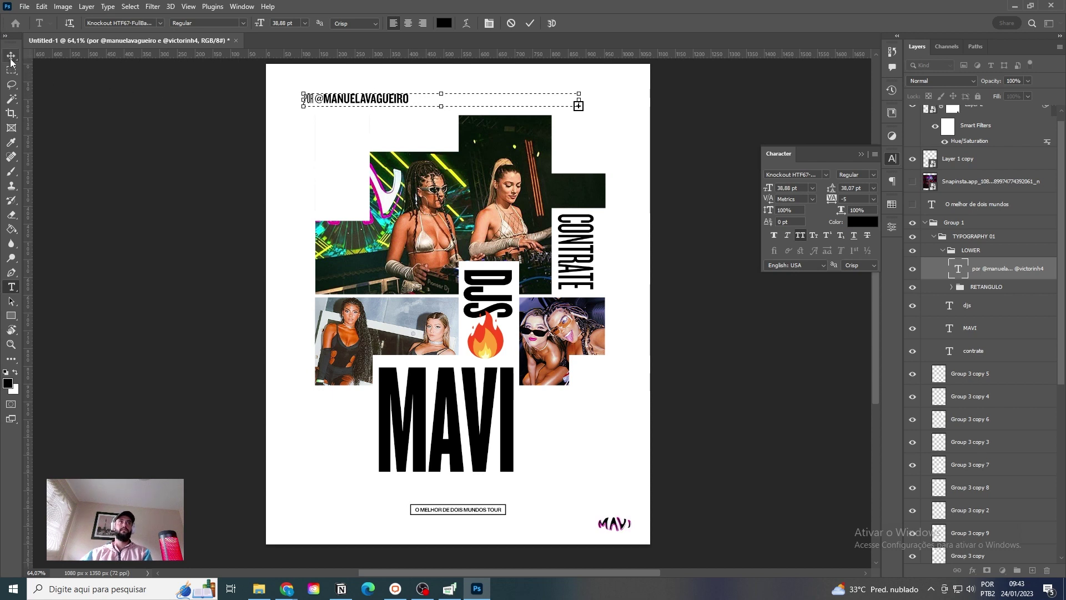
left_click(450, 62)
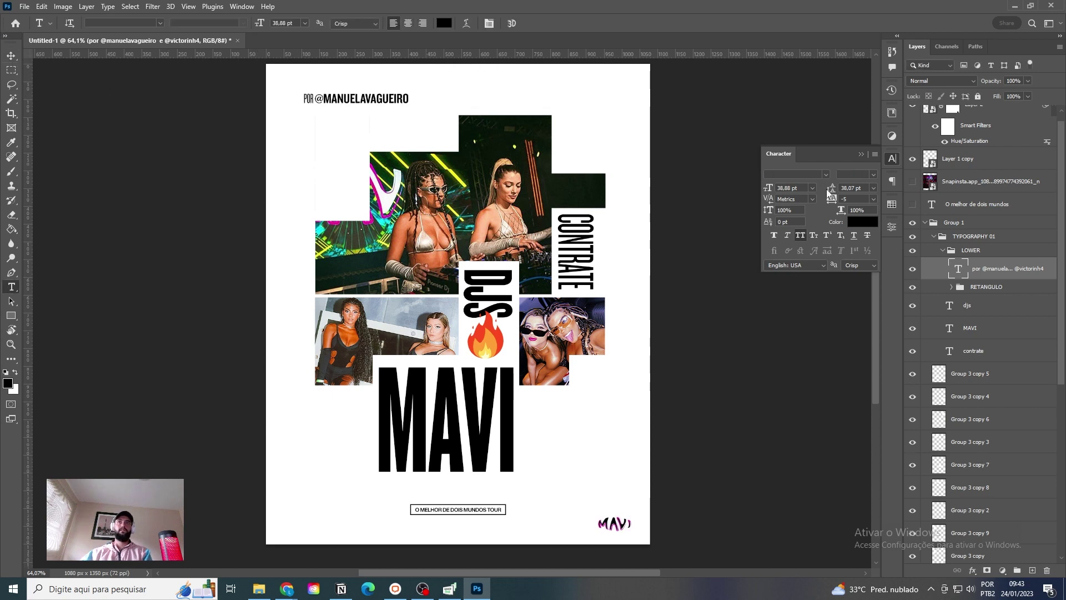
Step: Adjust the two-line byline's leading from 57 pt and Auto to a tight 35 pt
scroll(848, 187, "down", 8)
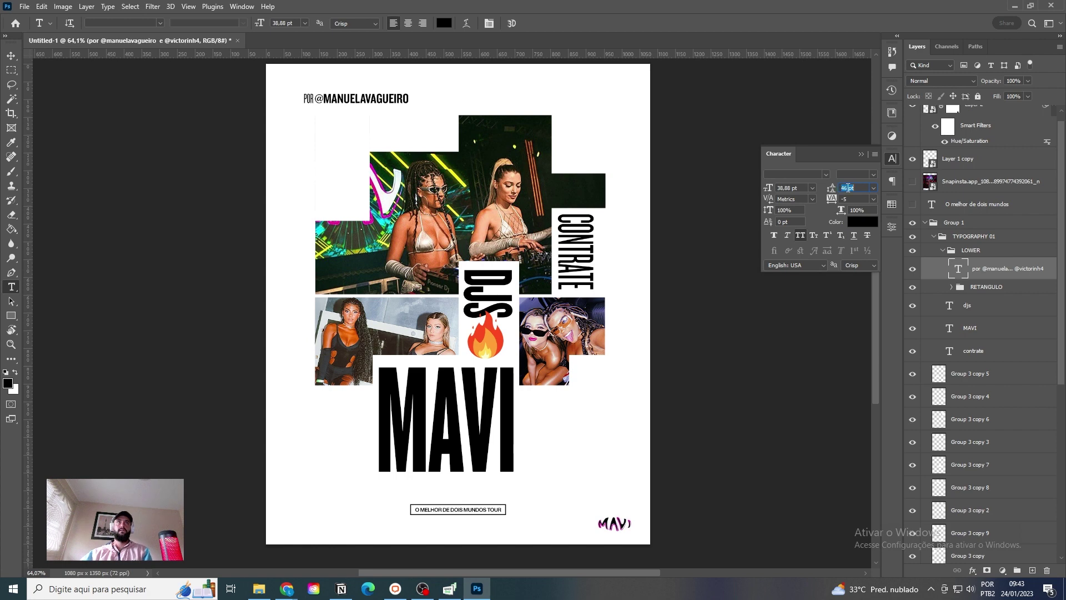
type("57")
key("Return")
left_click_drag(430, 108, 430, 141)
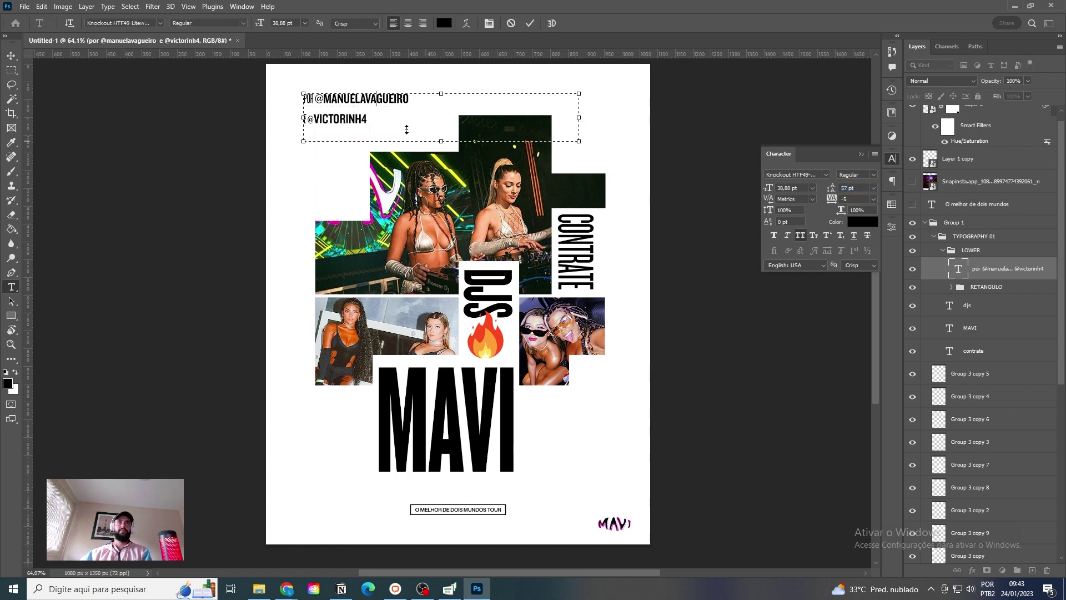
key("ctrl+a")
left_click(874, 187)
left_click(862, 198)
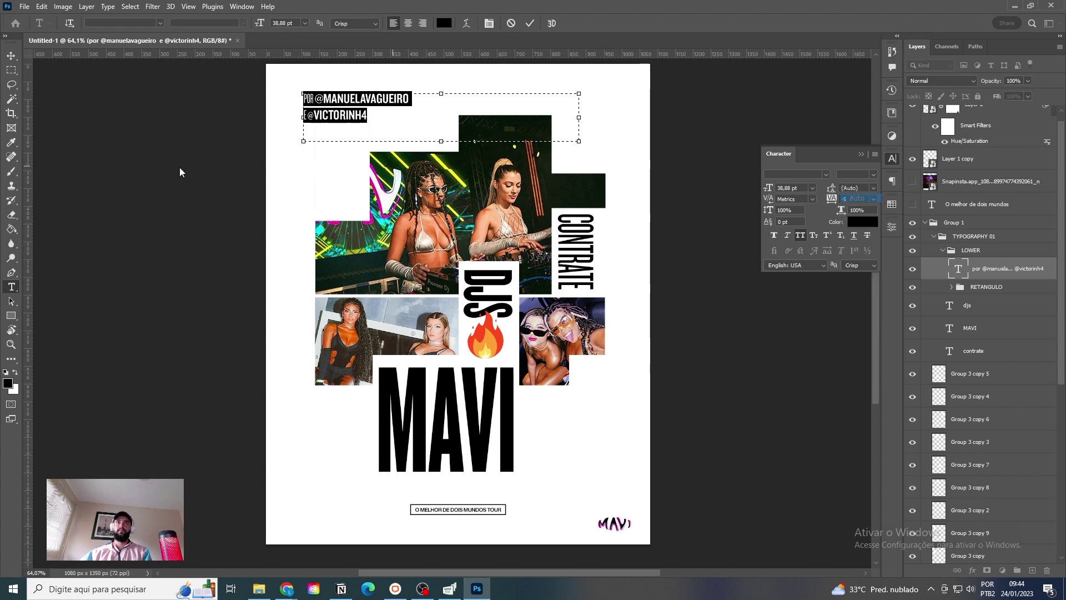
left_click(15, 58)
left_click_drag(478, 195, 484, 202)
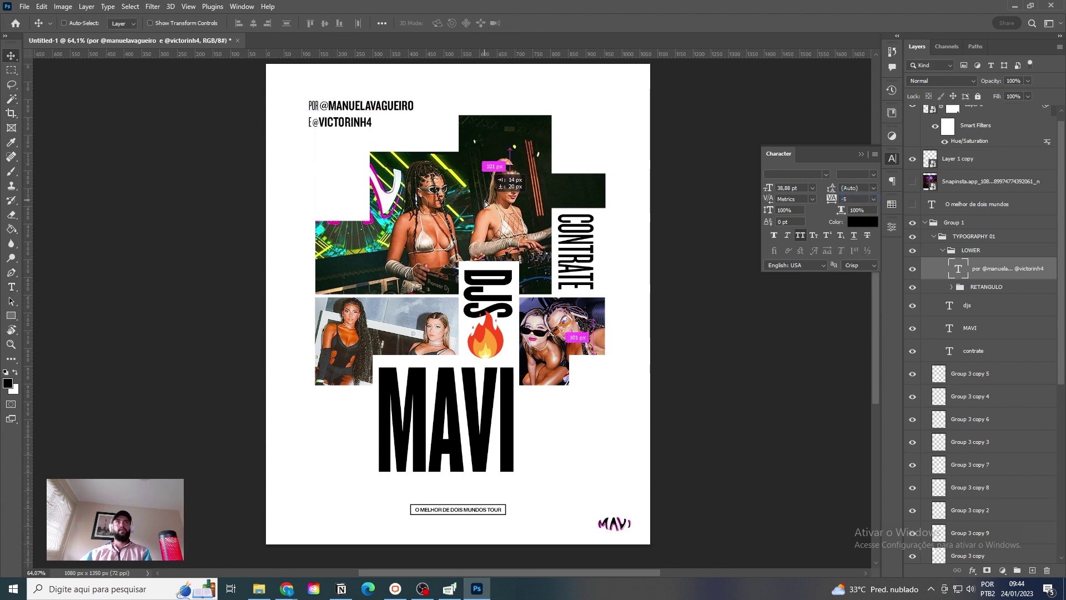
scroll(853, 188, "down", 9)
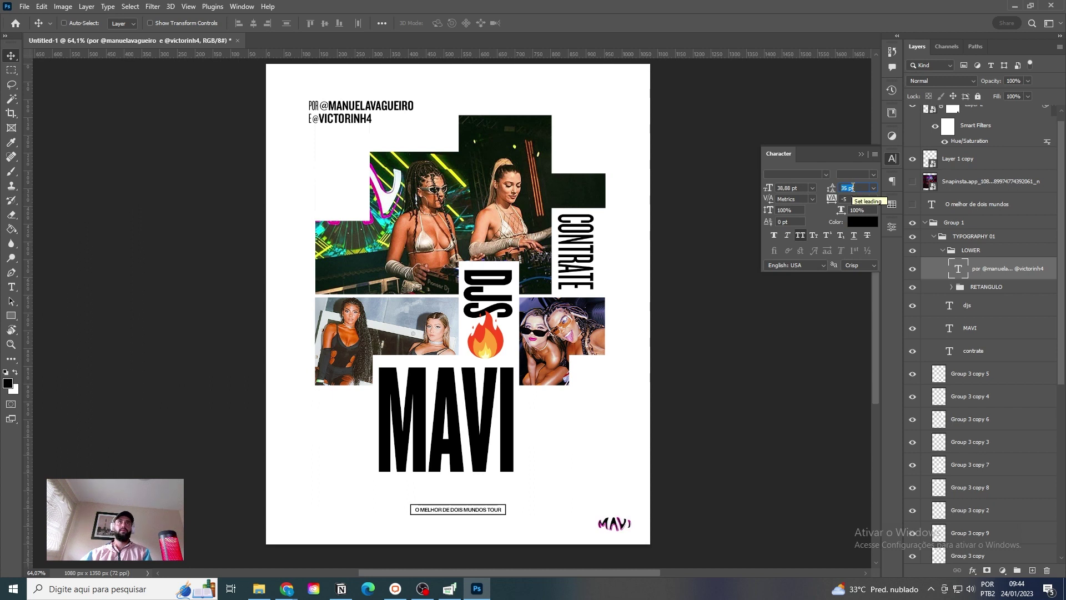
left_click(526, 135)
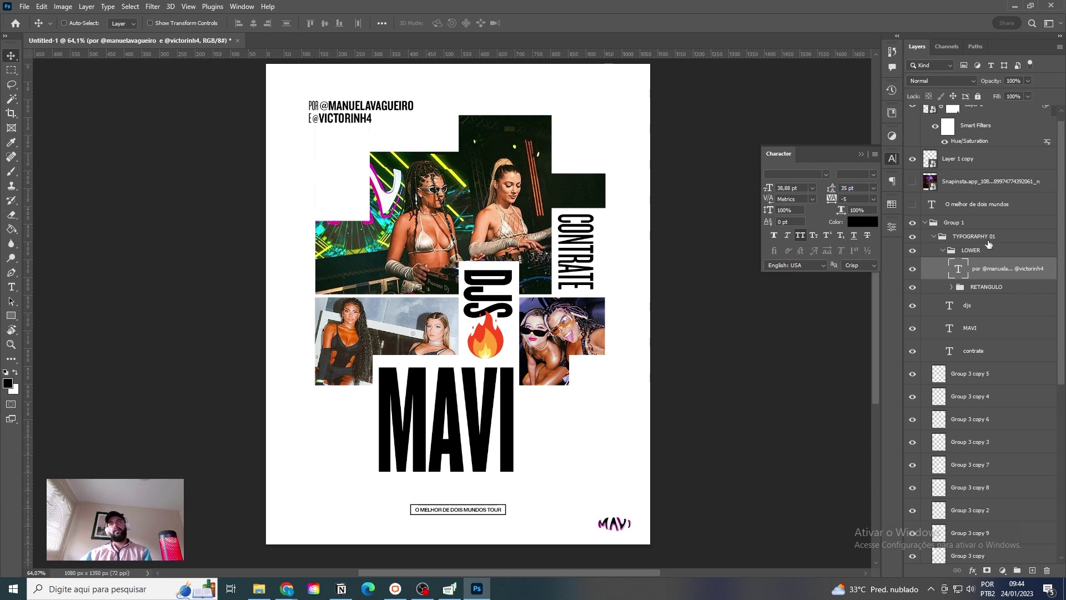
Step: Move the RETANGULO caption box to bottom centre and enlarge it with its text
left_click(980, 290)
left_click_drag(567, 459, 559, 474)
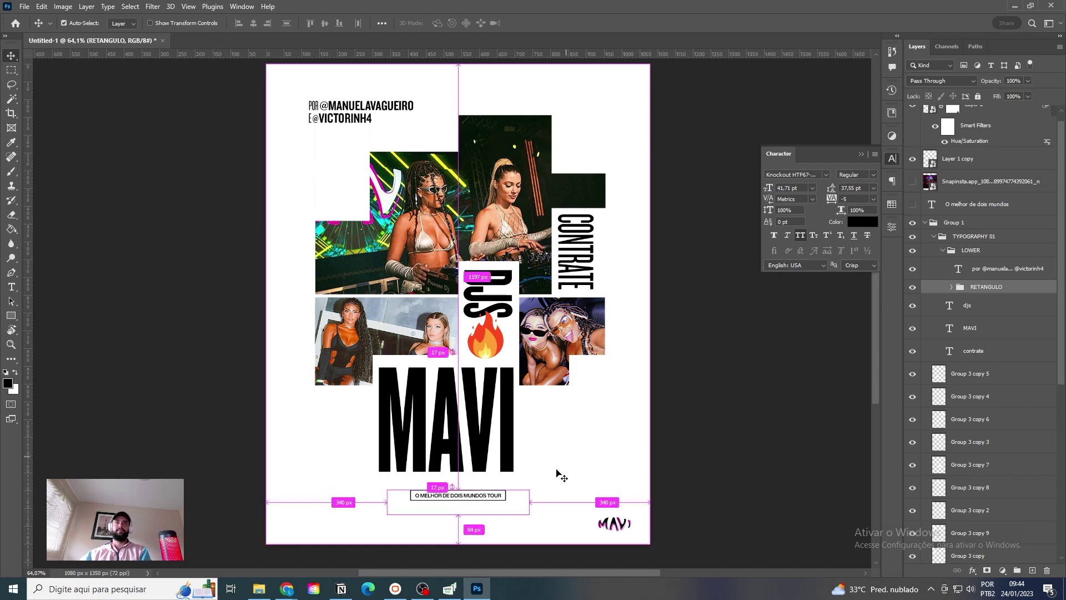
key("ctrl+t")
left_click_drag(528, 507, 548, 507)
key("Return")
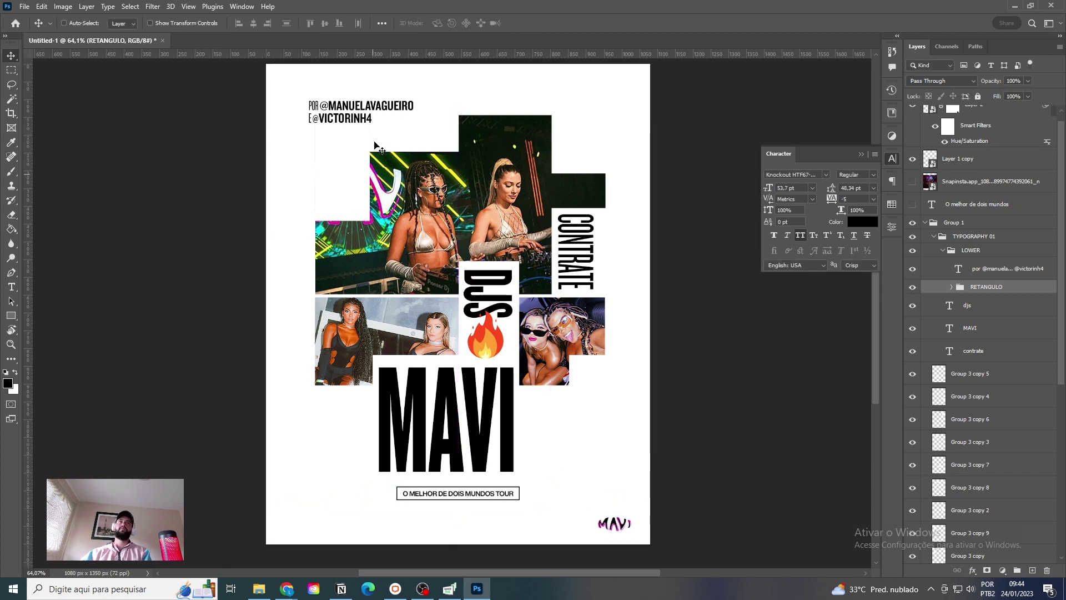
left_click(372, 118, "ctrl")
Step: Right-align the byline text and move it left and slightly down
key("t")
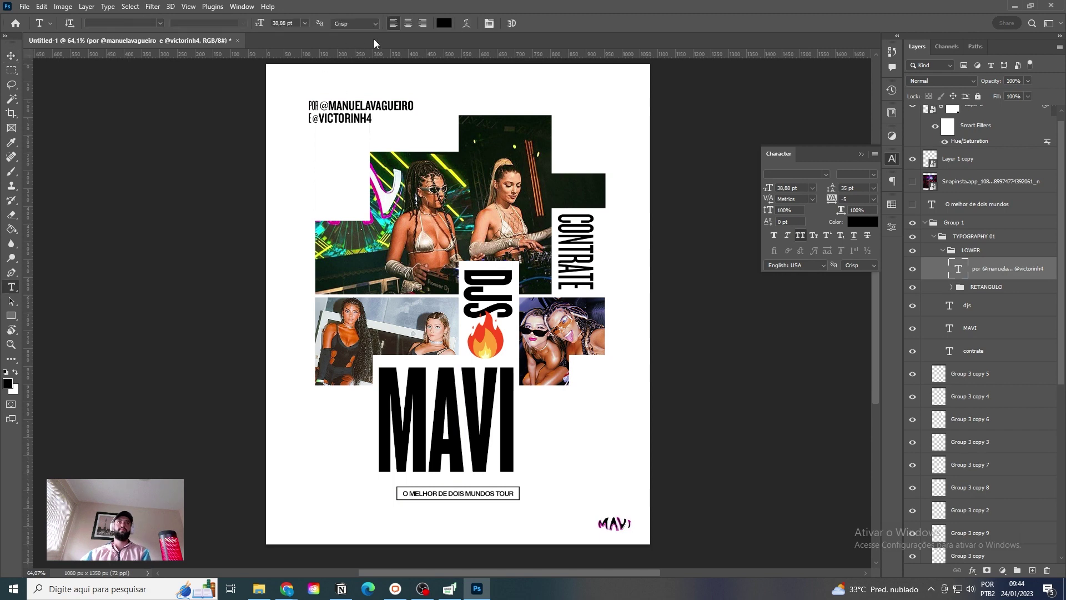
left_click(422, 24)
key("v")
left_click_drag(424, 129, 269, 145)
Step: Scale the byline down to about 76%
key("ctrl+t")
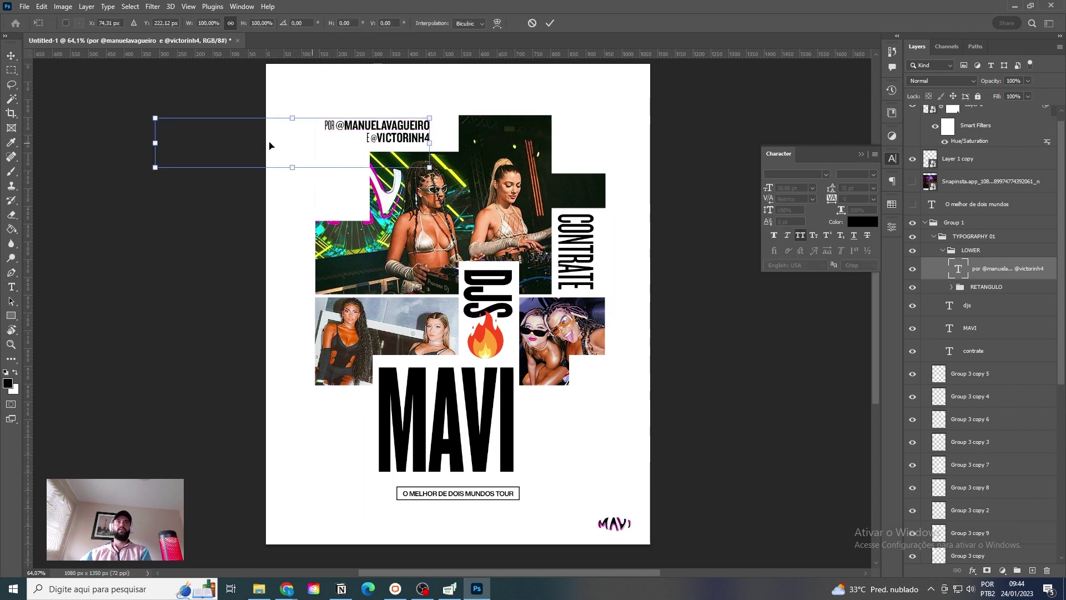
left_click_drag(155, 167, 220, 162)
key("Return")
Step: Edit the byline's handle text and commit the change
key("t")
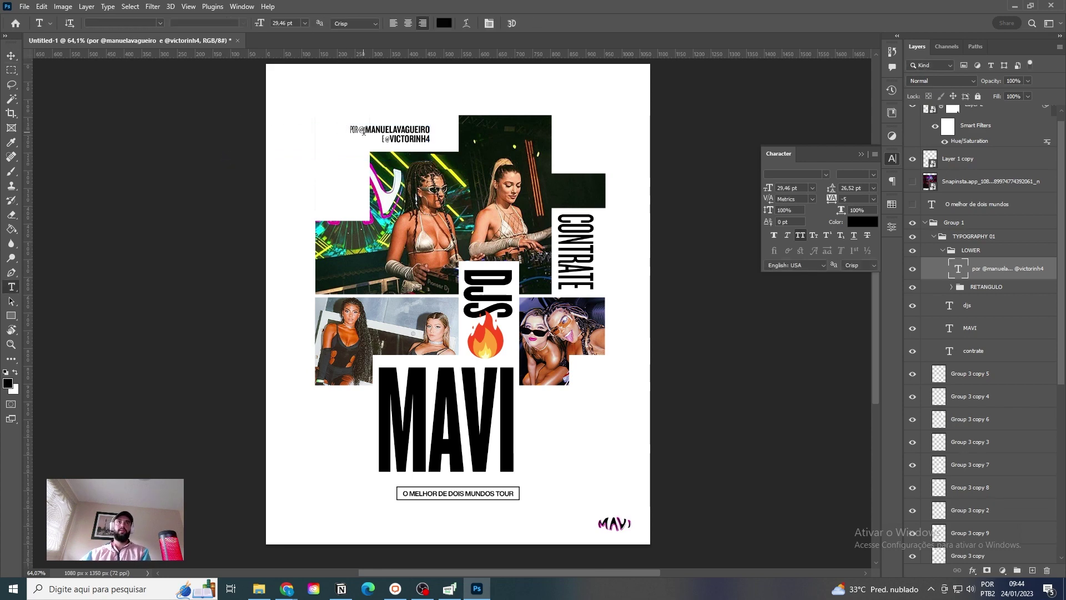
left_click_drag(364, 131, 340, 132)
left_click(356, 132)
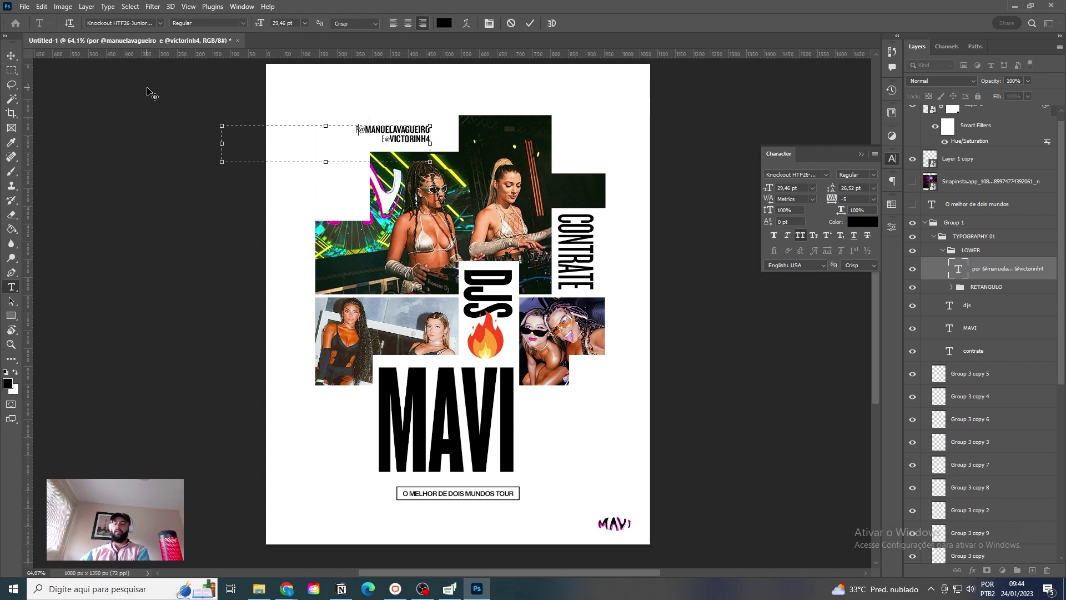
left_click(11, 57)
Step: Move the byline about 37 px right, then nudge it slightly down and left
left_click_drag(459, 191, 481, 191)
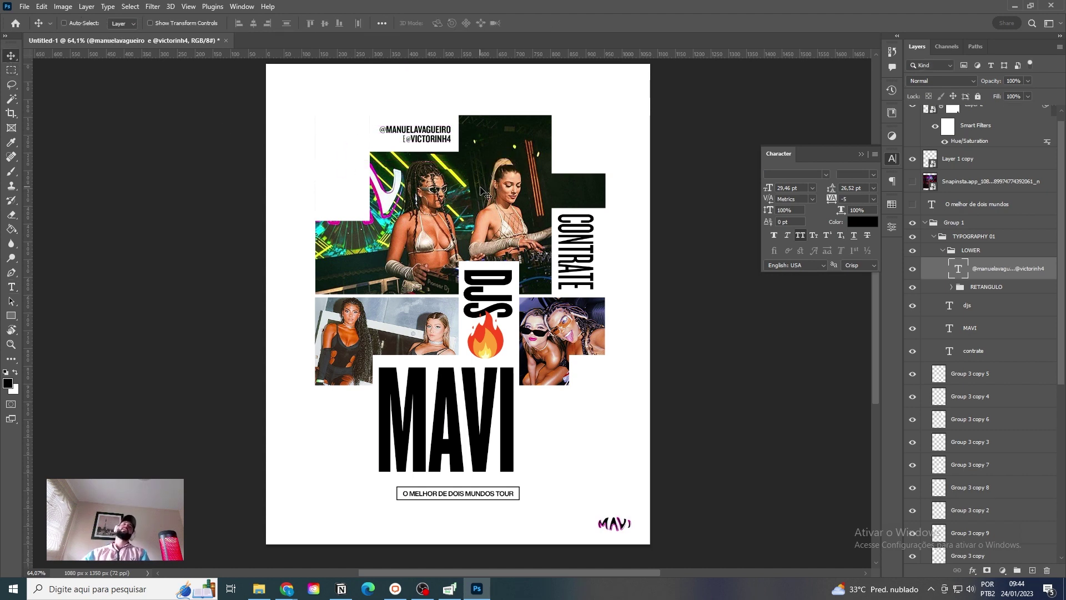
key("Down")
key("Down")
key("Down")
key("Down")
key("Down")
key("Down")
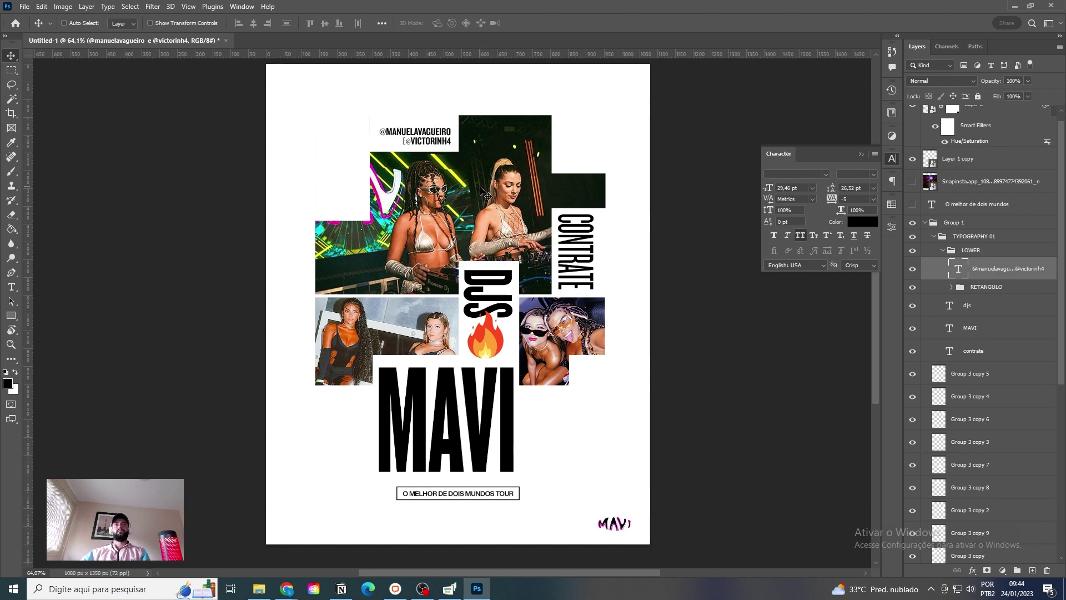
key("Left")
key("Left")
key("Left")
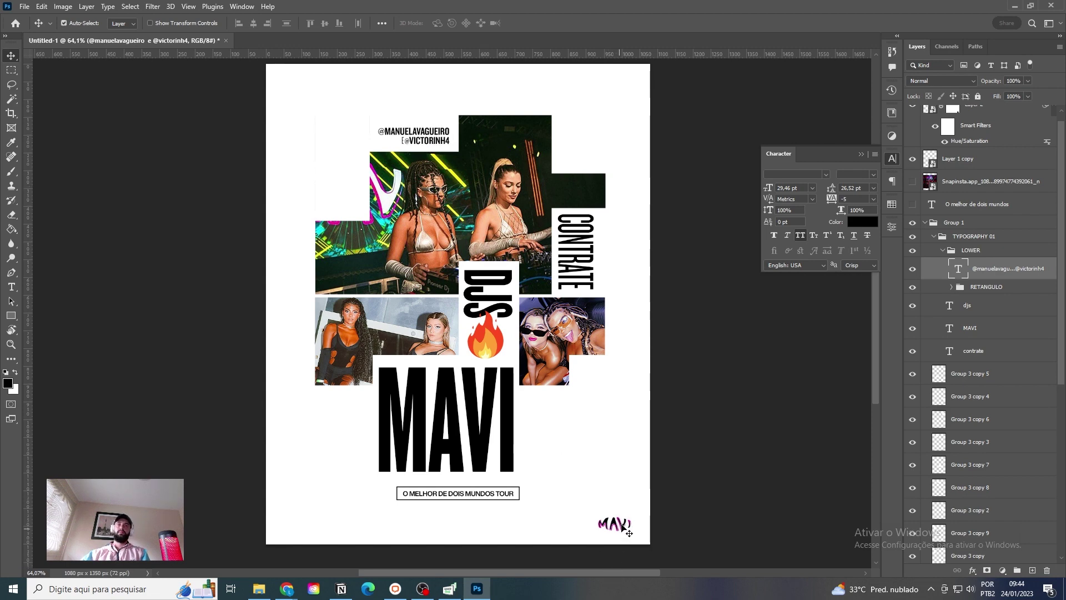
Step: Drag the small MAVI logo to the white space top-left of the stage photo and nudge it up
left_click_drag(597, 524, 356, 205)
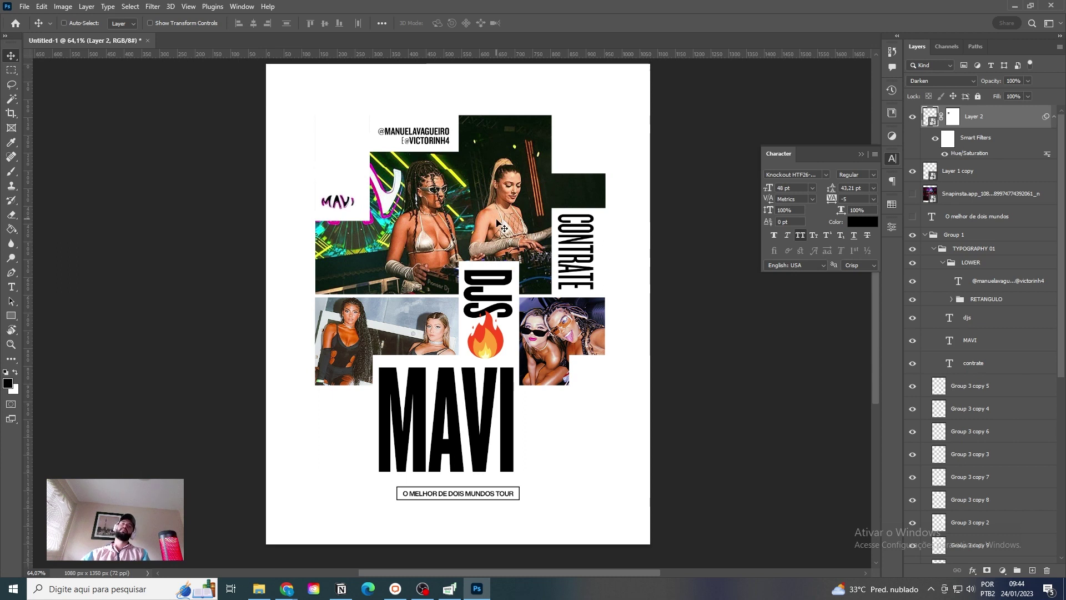
key("Up")
key("Up")
key("Up")
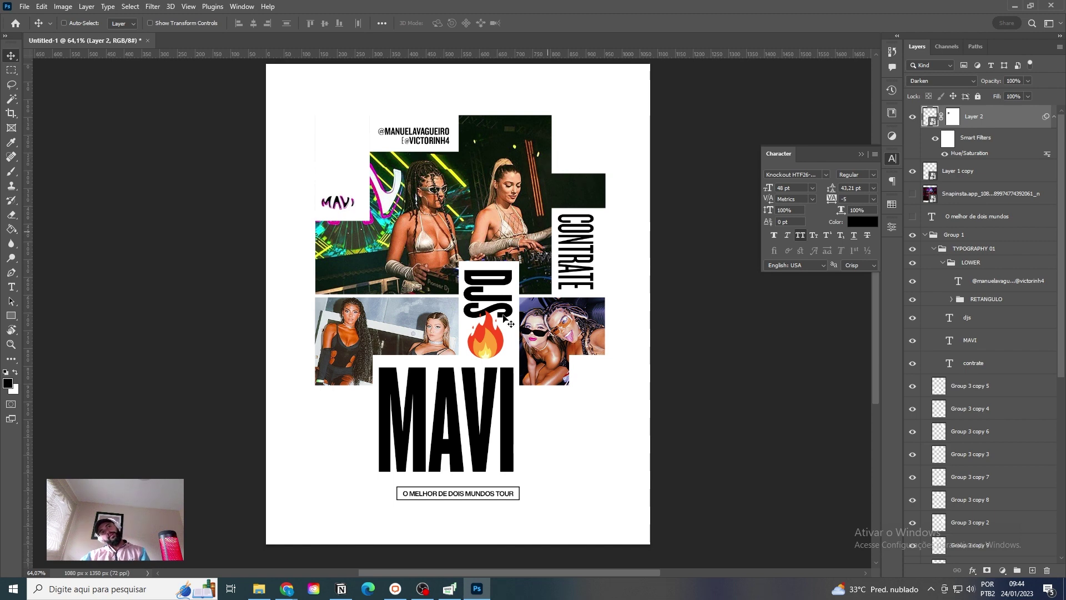
key("ctrl")
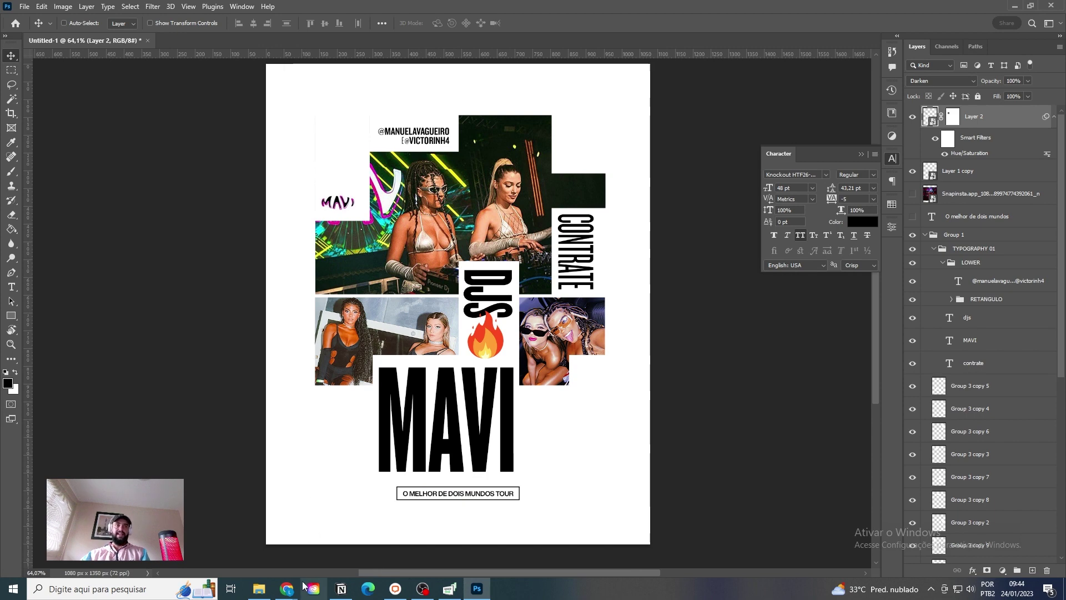
mouse_move(287, 588)
left_click(314, 533)
key("Return")
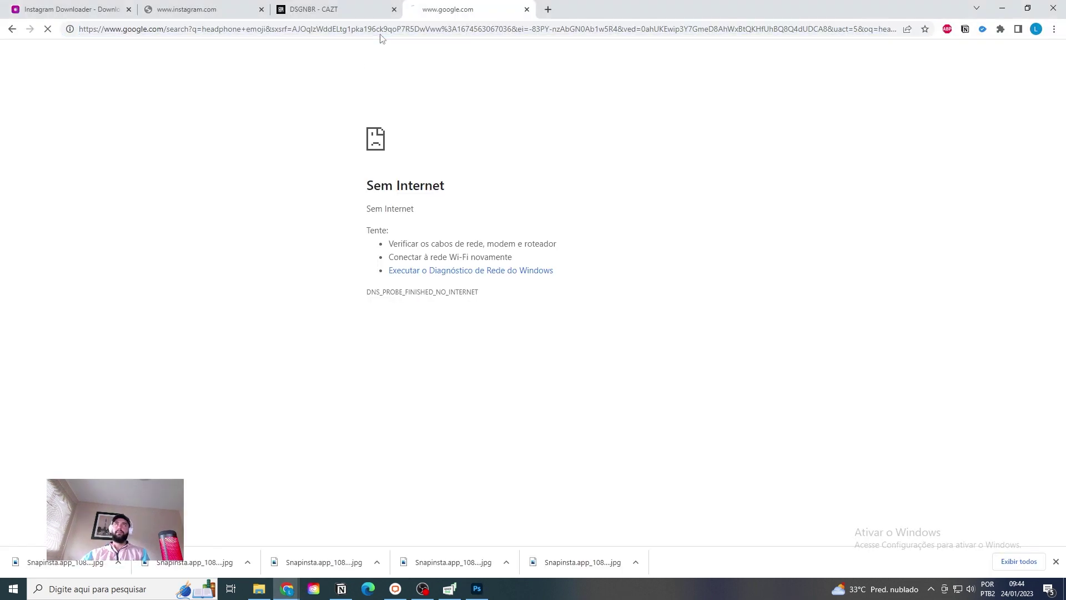
left_click(231, 10)
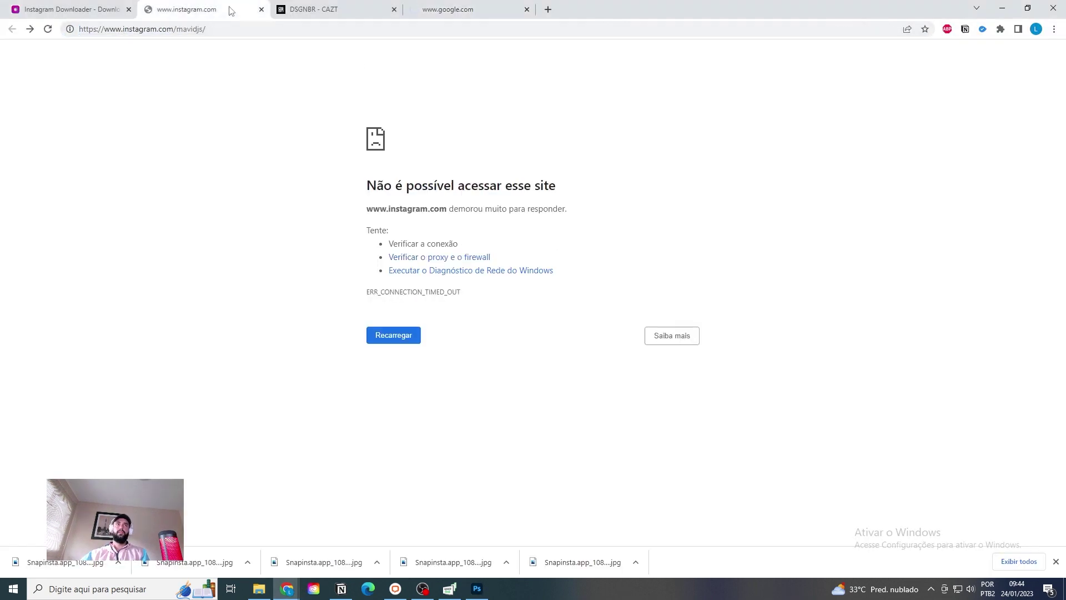
left_click(238, 29)
key("Return")
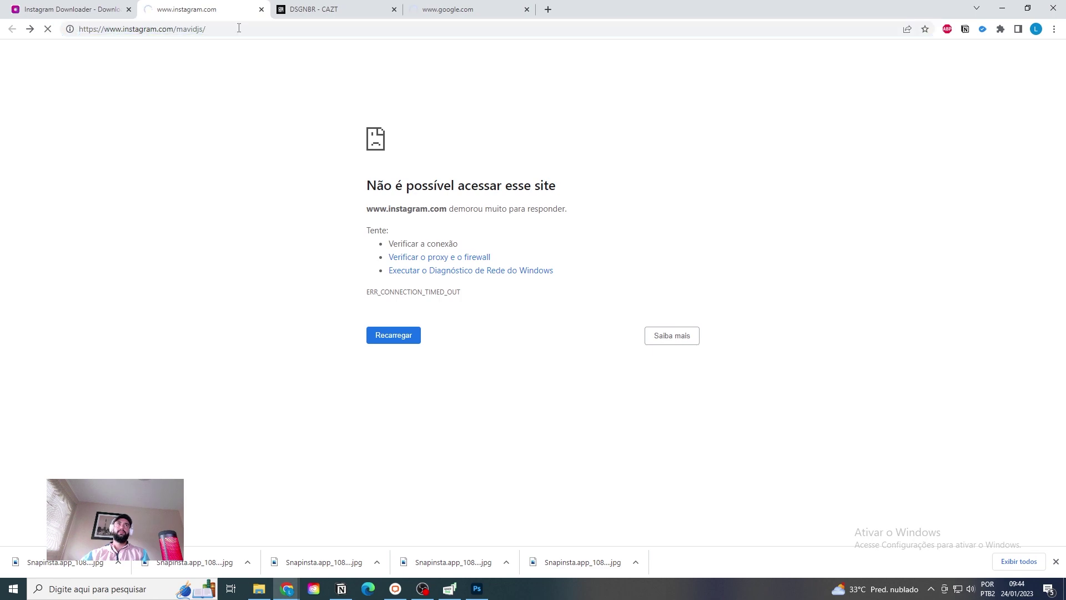
left_click(477, 589)
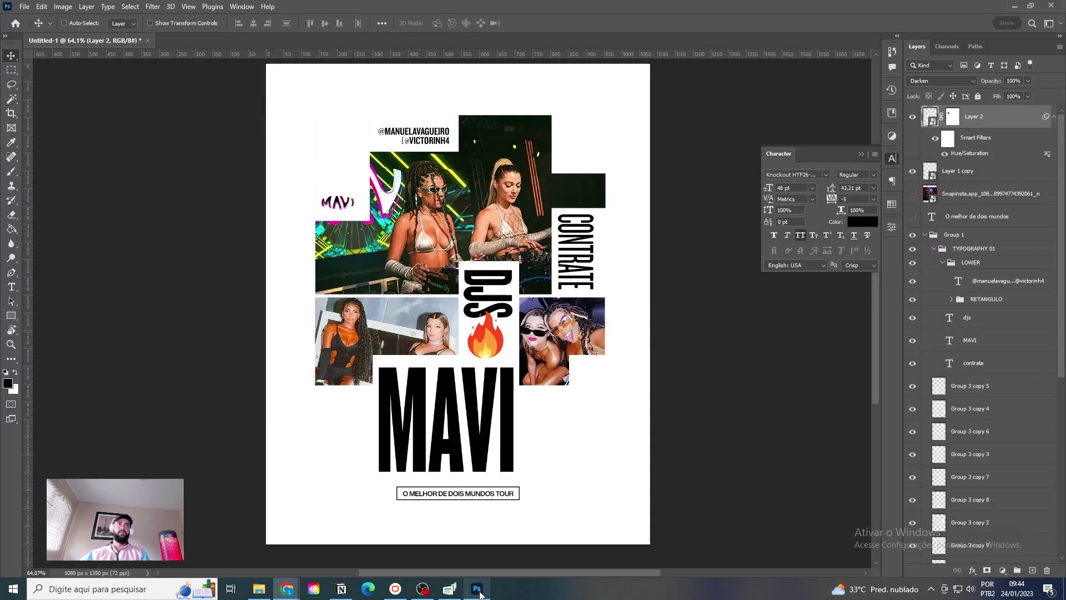
Step: Group Layer 2, Layer 1 copy and Group 1 into Group 4
left_click(925, 235)
left_click(913, 235)
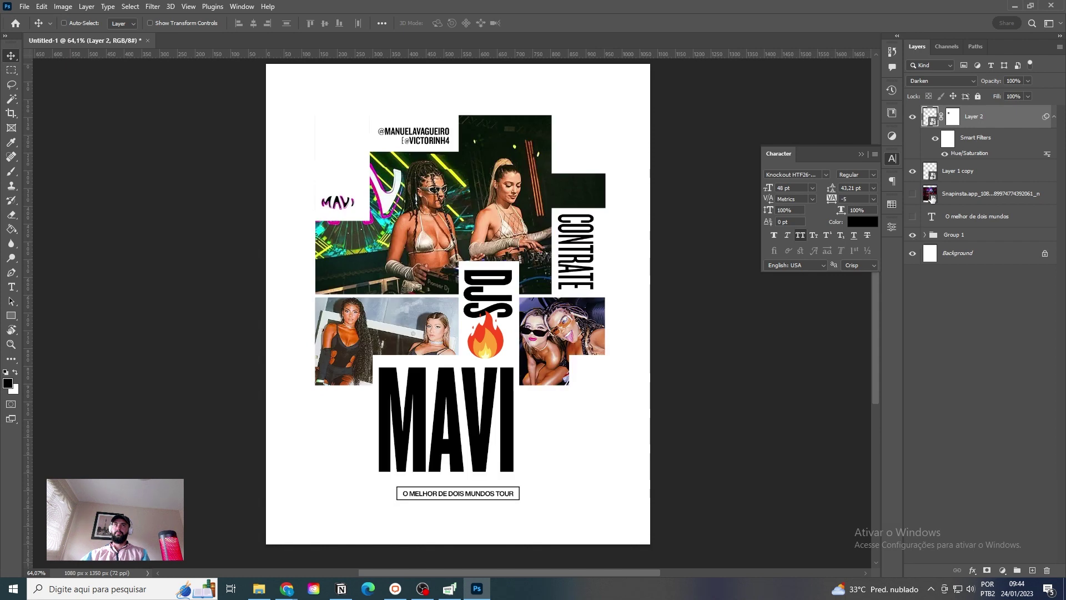
left_click(971, 173, "ctrl")
left_click(980, 235, "ctrl")
key("ctrl+g")
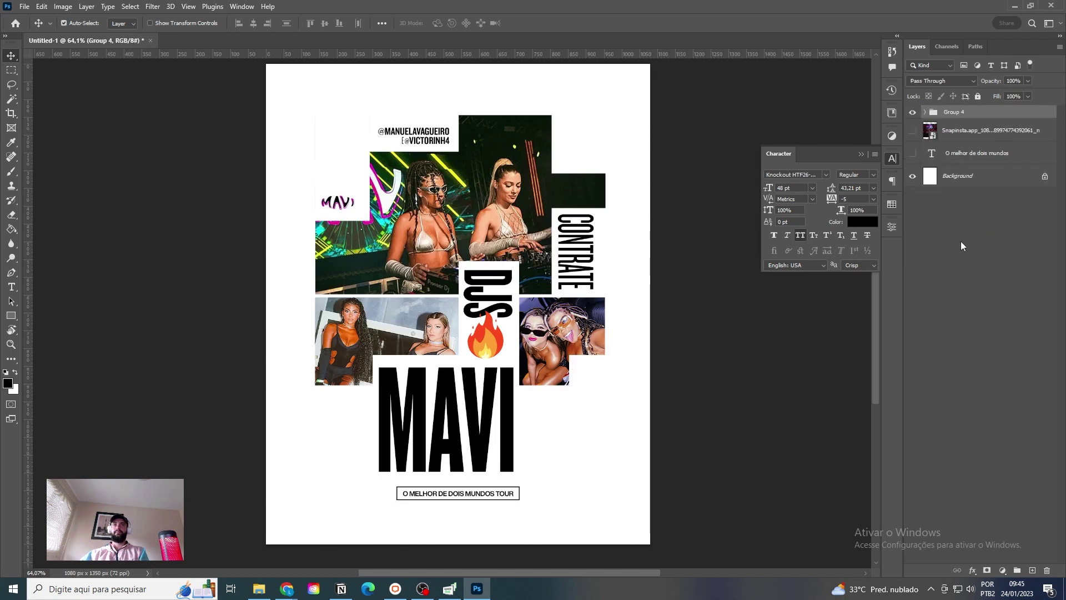
Step: Open rashfoard.psdc from recent files and copy its TEXTURAS group into the MAVI poster
left_click(24, 6)
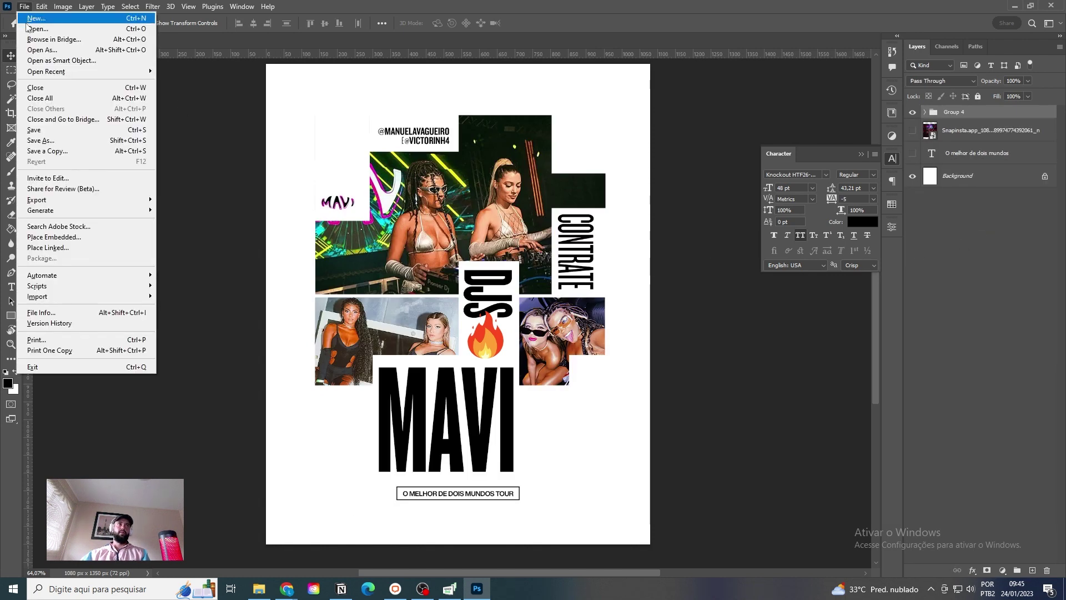
mouse_move(81, 73)
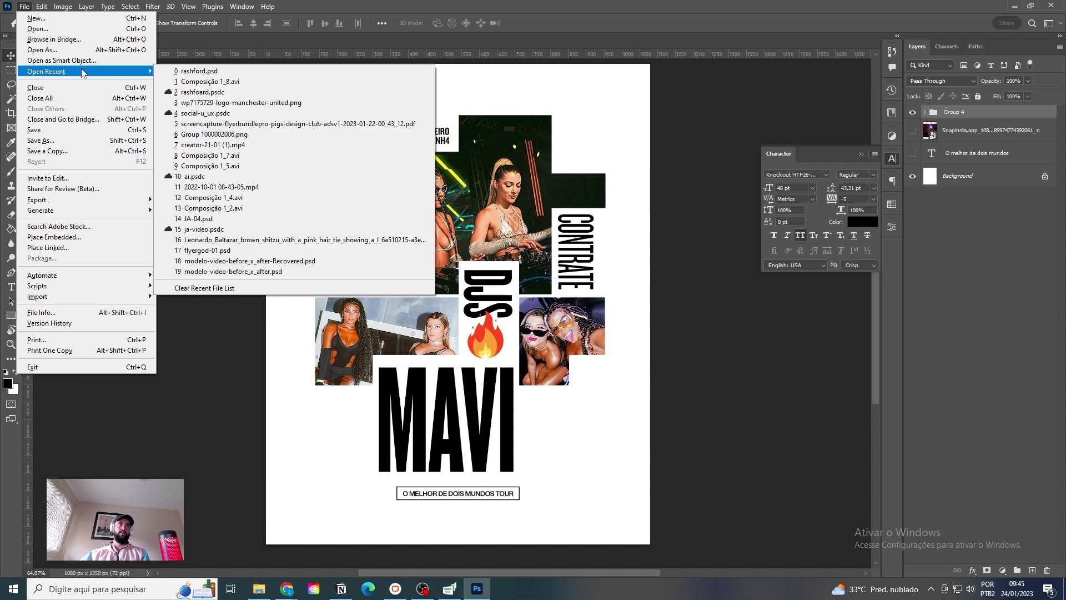
left_click(231, 94)
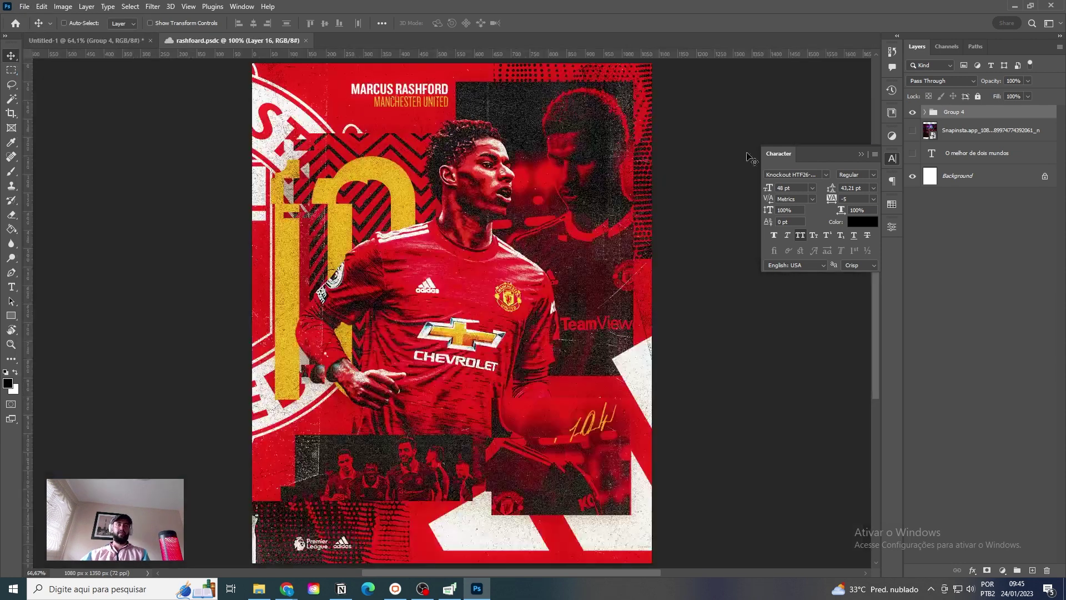
scroll(956, 309, "down", 6)
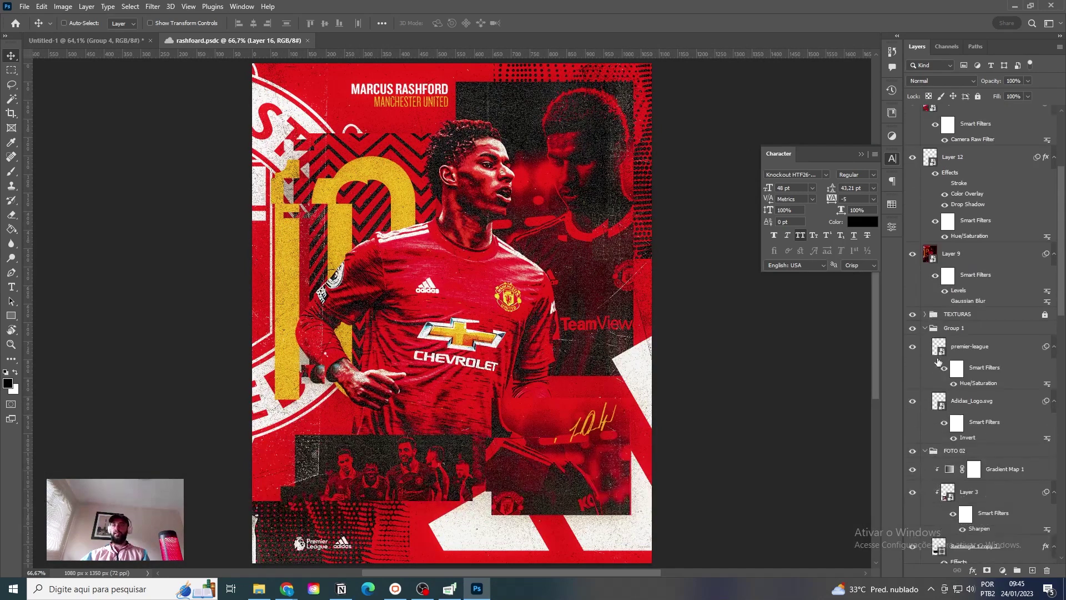
left_click_drag(960, 322, 503, 246)
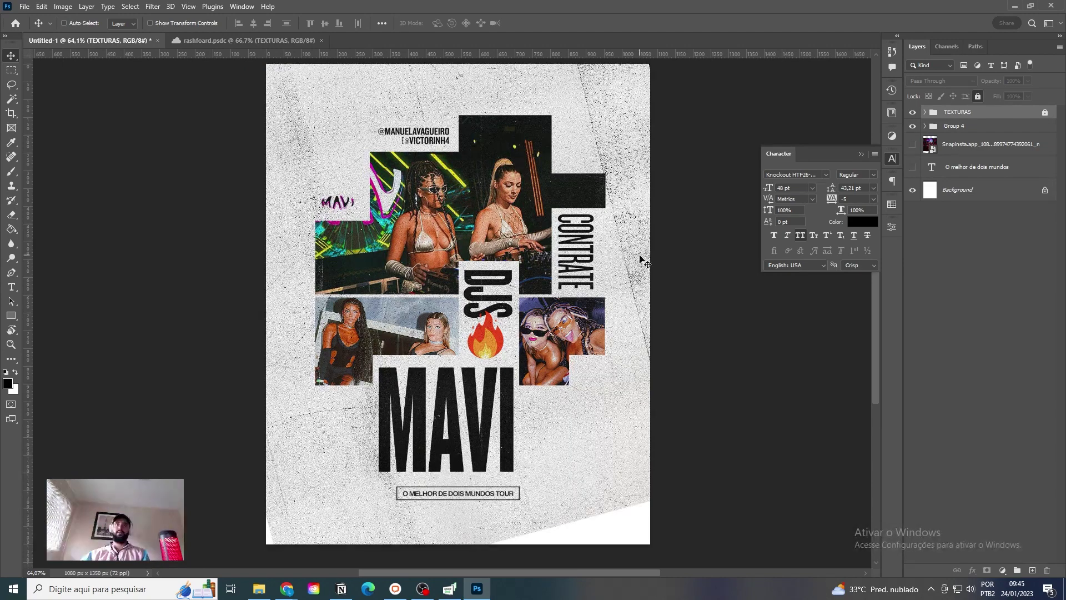
Step: Unlock the TEXTURAS group and shift the texture down and right, keeping it on top
left_click_drag(639, 257, 710, 262)
key("Return")
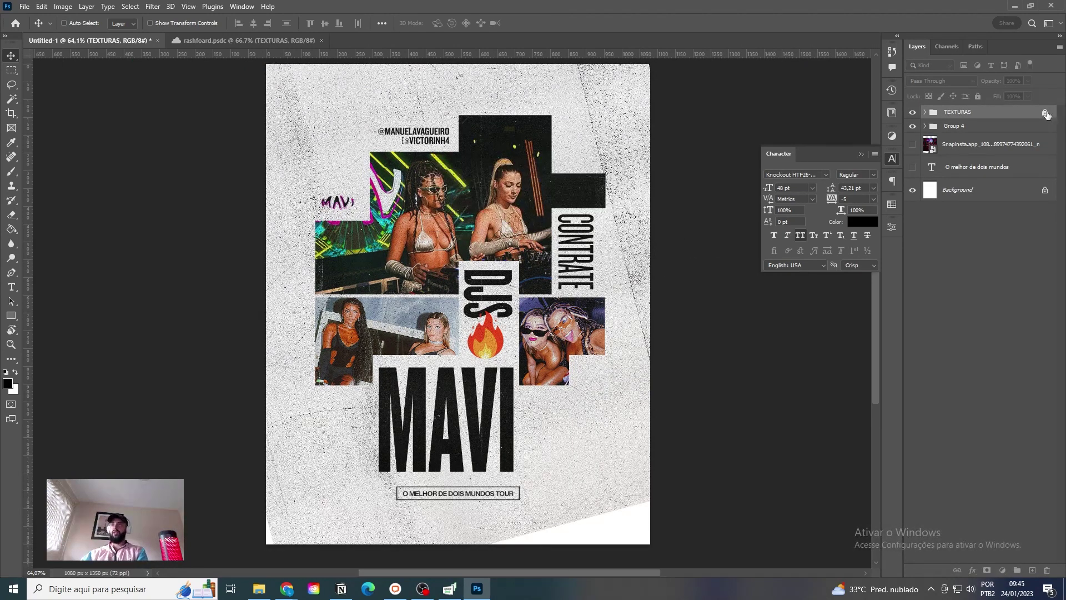
left_click(1045, 113)
left_click_drag(602, 277, 620, 323)
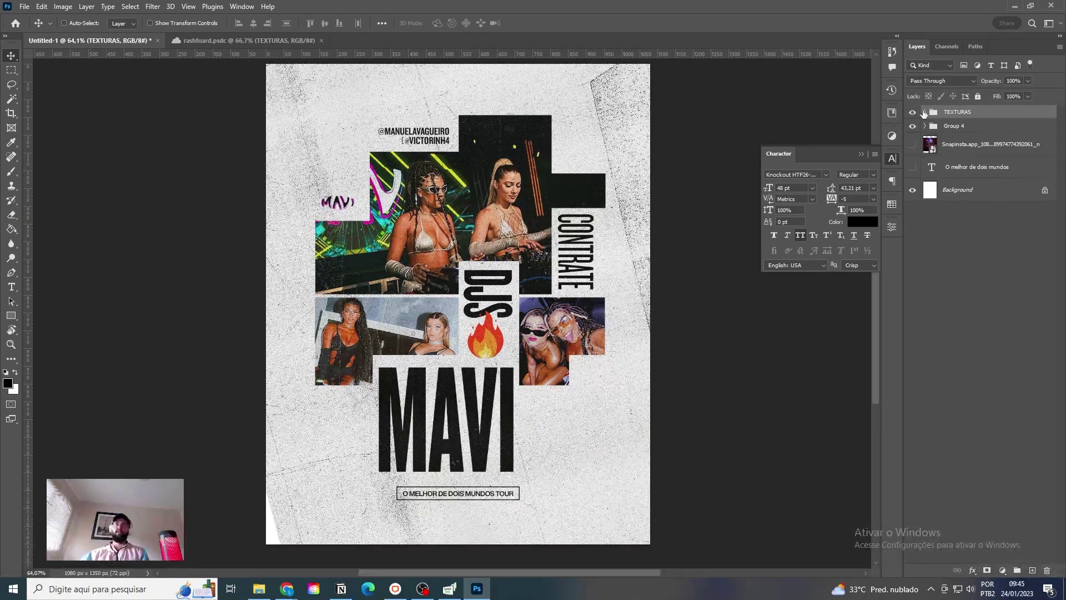
left_click_drag(944, 117, 955, 143)
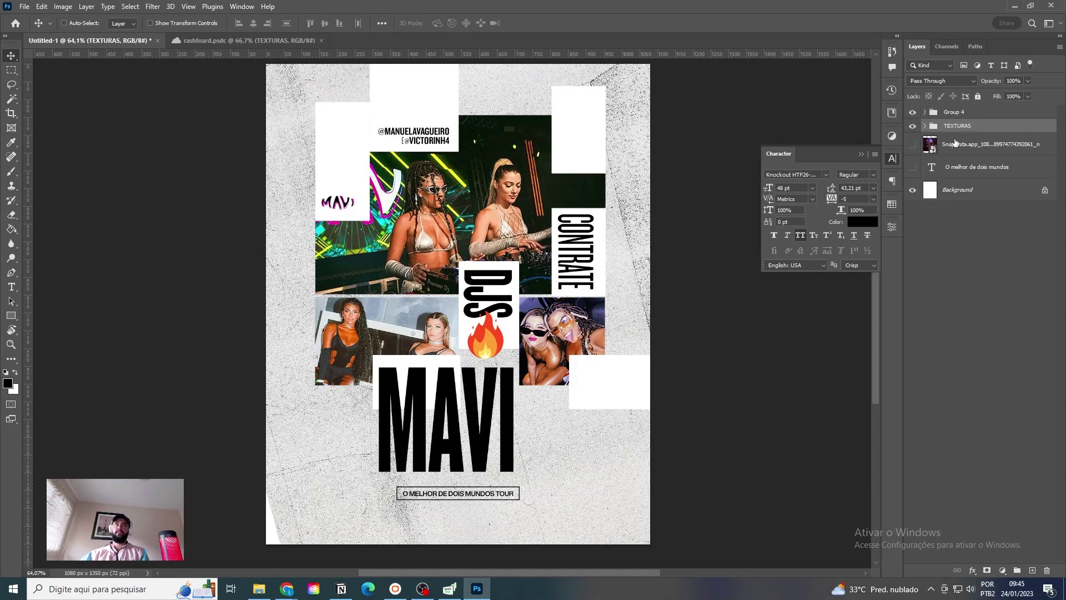
key("ctrl+z")
Step: Expand TEXTURAS and toggle the top texture layer to compare its effect
left_click(924, 112)
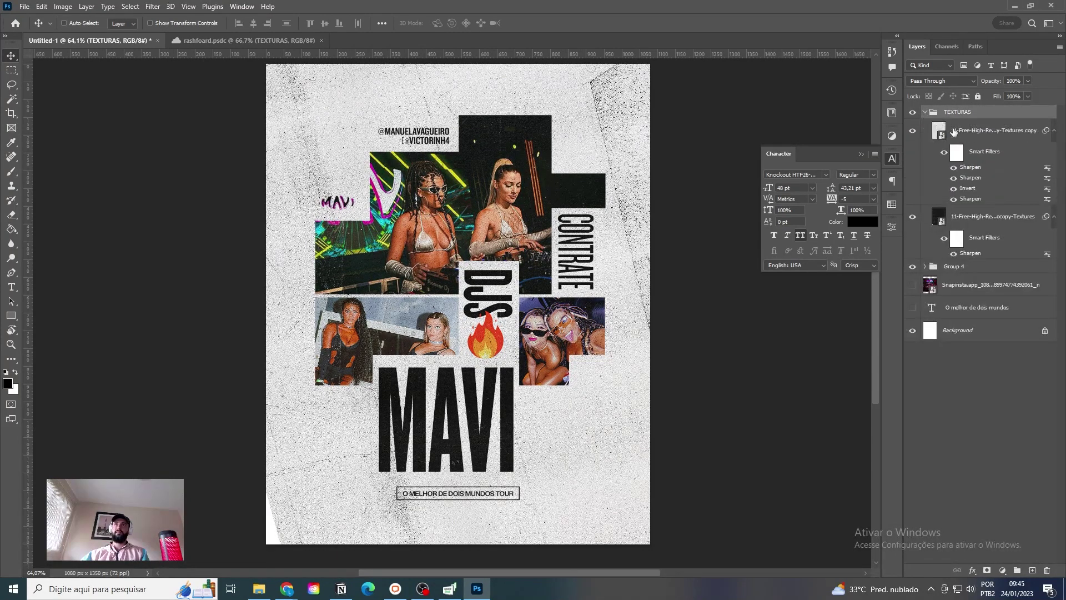
left_click(953, 133)
left_click(914, 131)
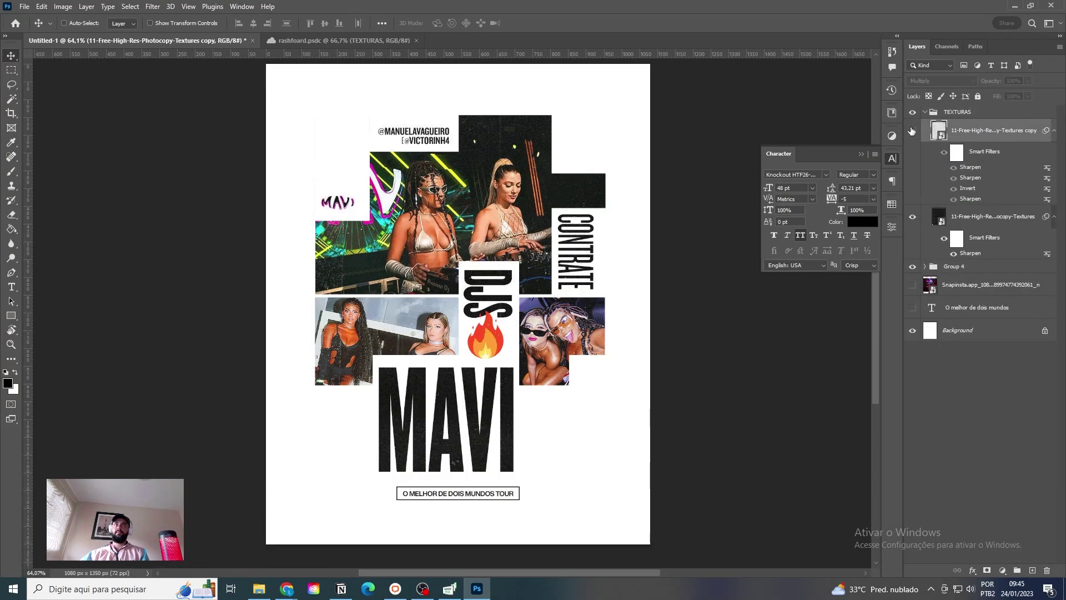
left_click(966, 206)
left_click(979, 126)
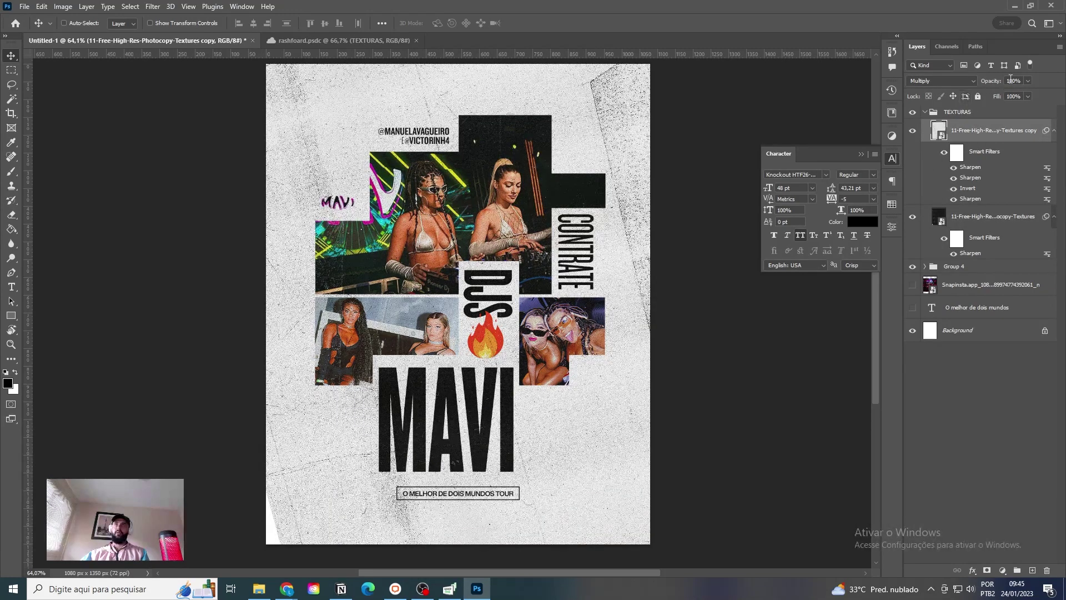
Step: Set the top texture to Darken, disable both Sharpen filters and set opacity to about 93%
left_click(941, 81)
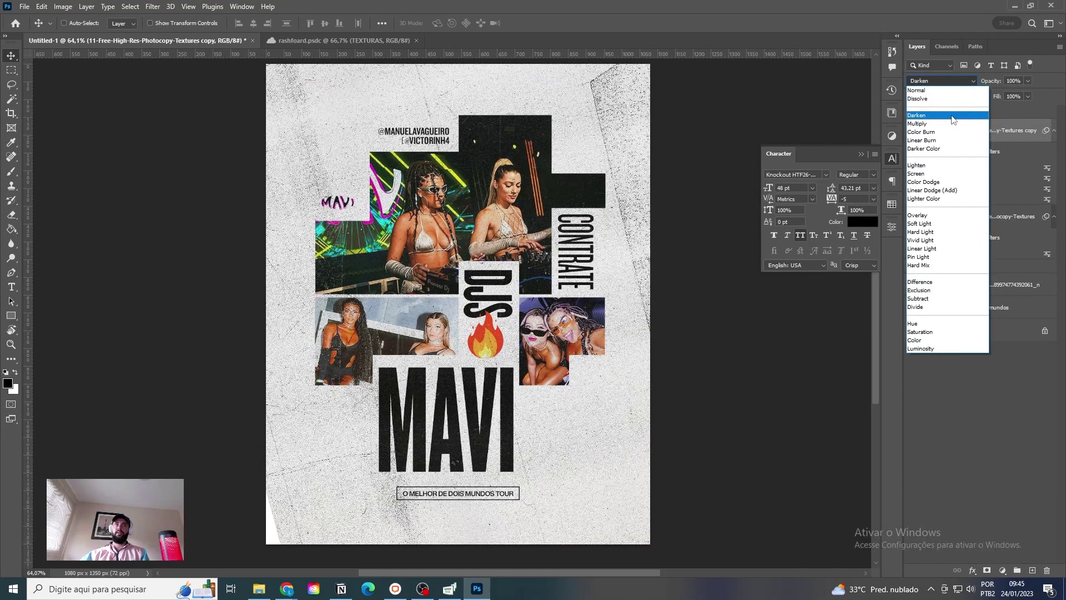
left_click(951, 117)
left_click(1027, 81)
left_click(1001, 95)
left_click(953, 168)
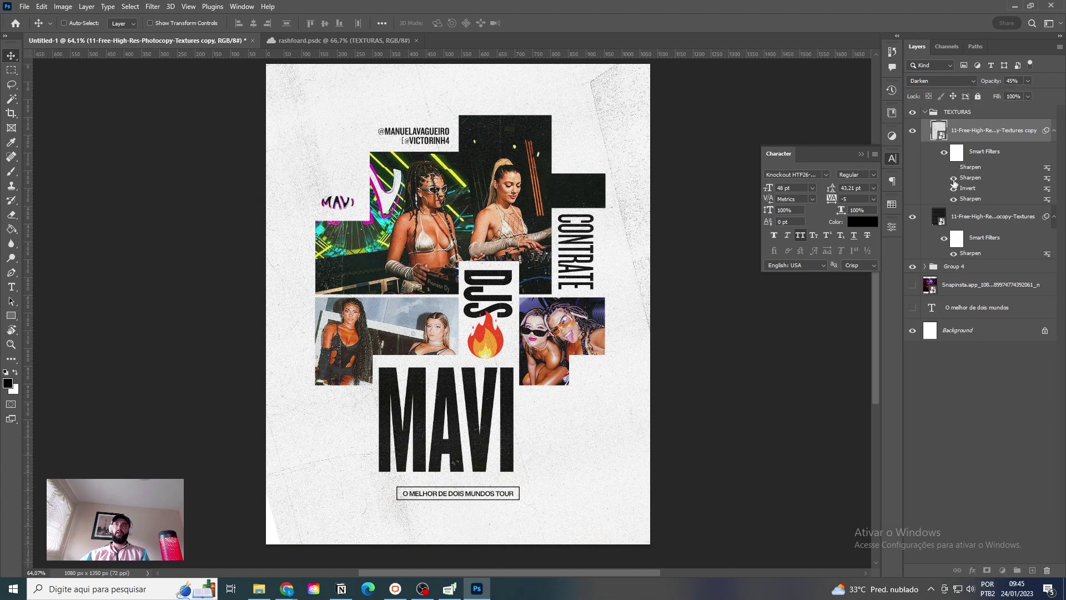
left_click(954, 178)
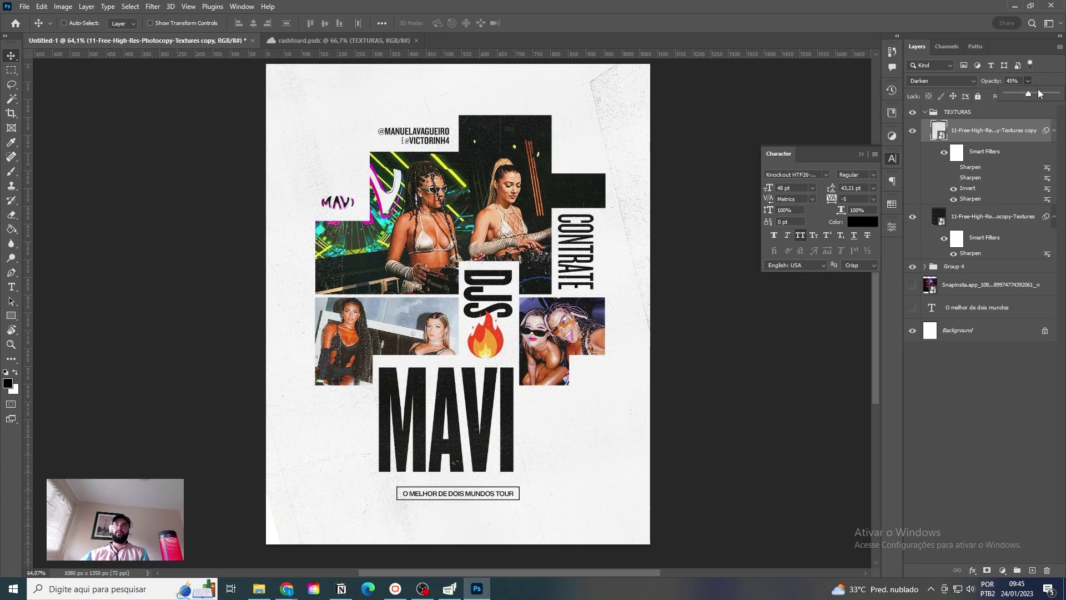
left_click_drag(1038, 90, 1055, 96)
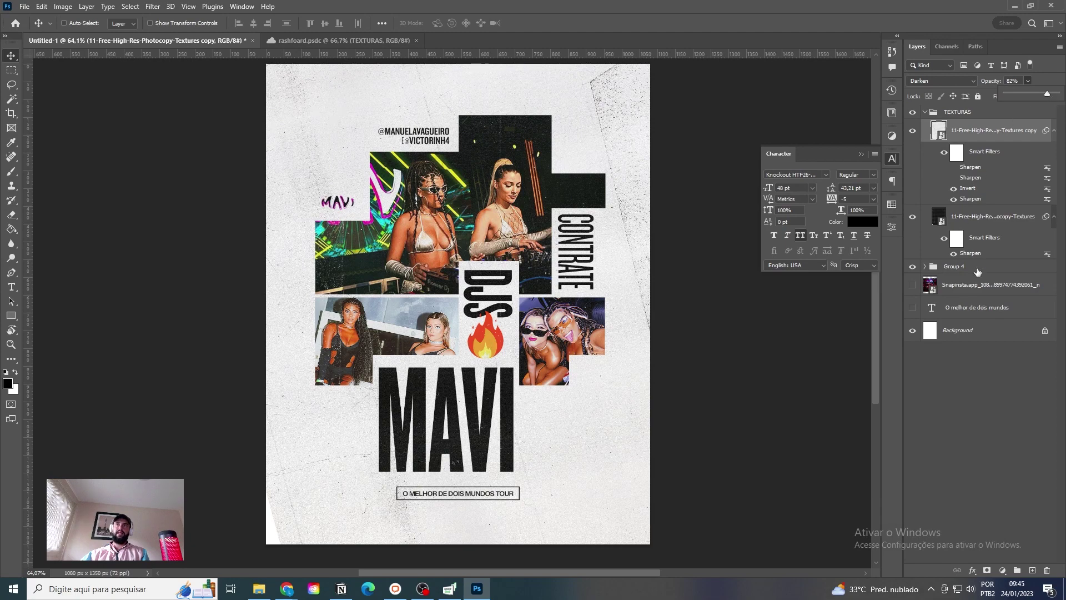
Step: Add a Gradient Map clipped to Group 4 and open its Gradient Editor beside the poster
left_click(939, 269)
left_click(912, 266)
left_click(913, 266)
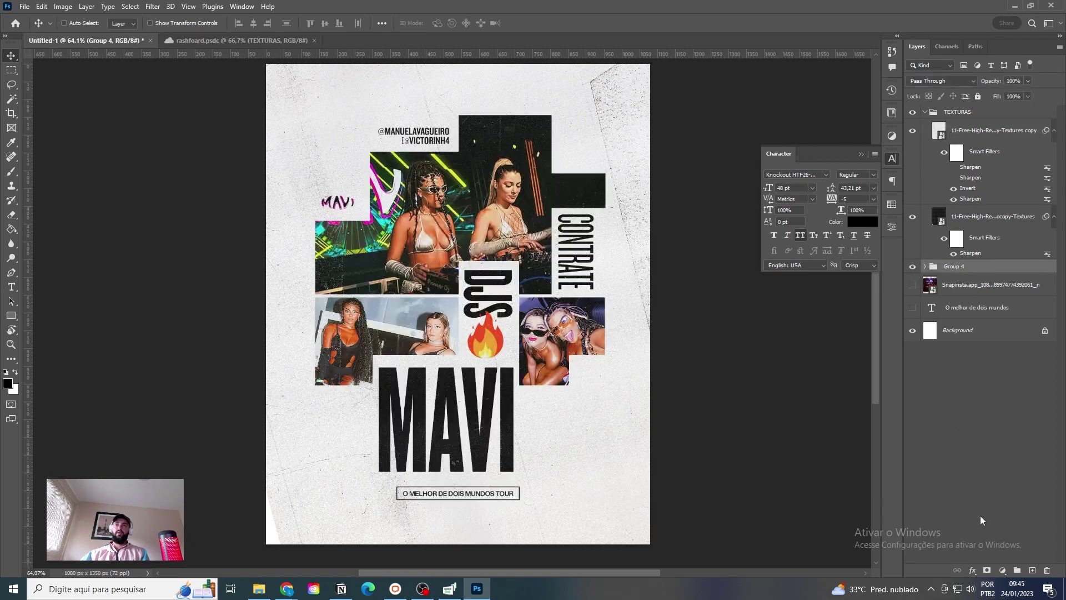
left_click(1002, 571)
left_click(1007, 562)
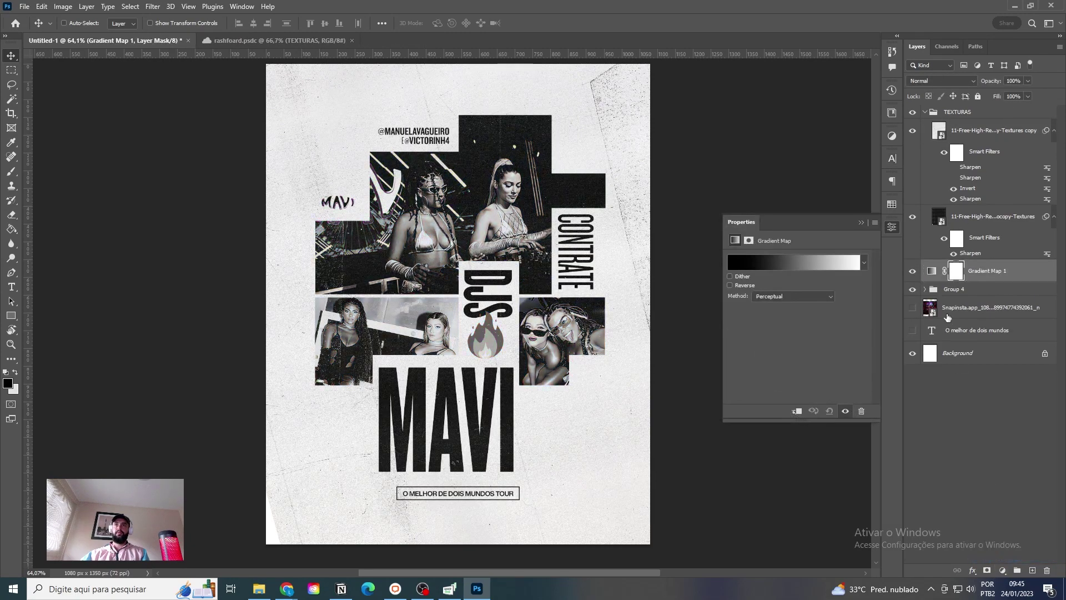
left_click(936, 278, "alt")
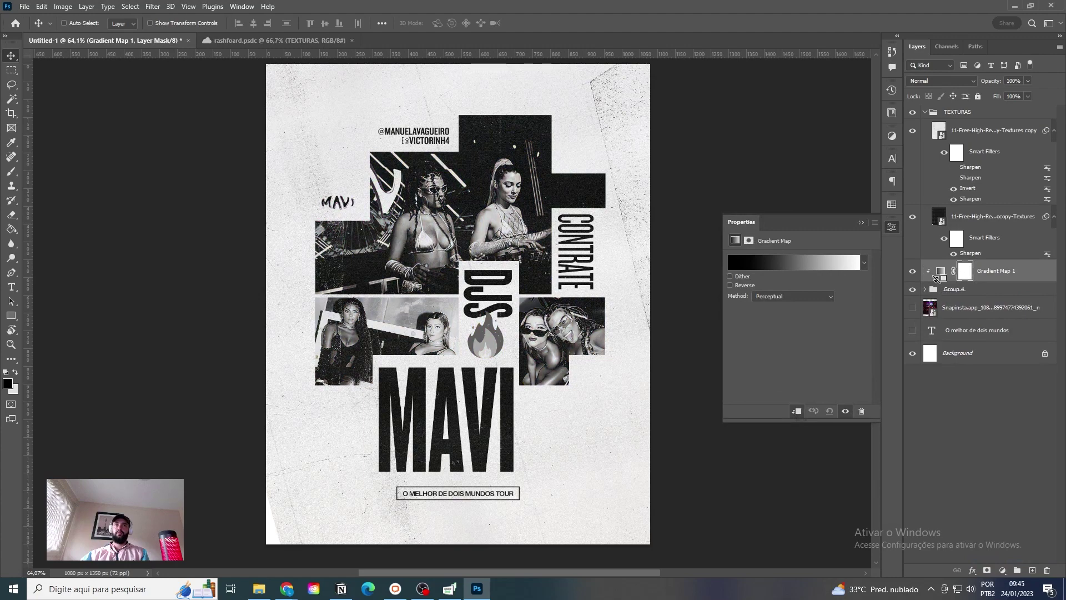
left_click(798, 266)
left_click_drag(539, 179, 872, 152)
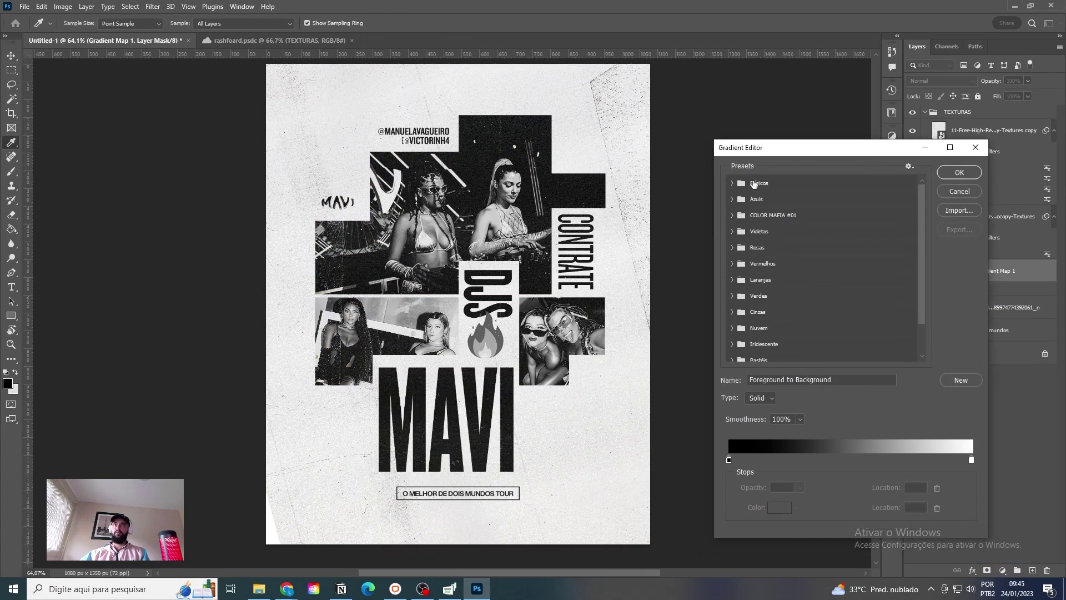
Step: Expand the Básicos and COLOR MAFIA #01 folders and try the first gradient presets
left_click(731, 183)
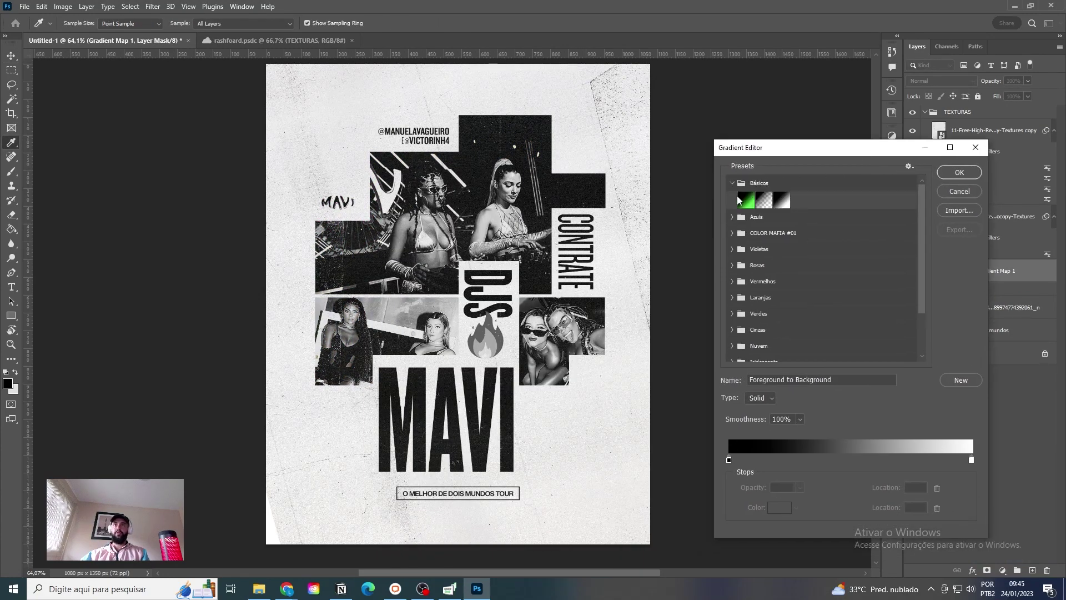
left_click(733, 234)
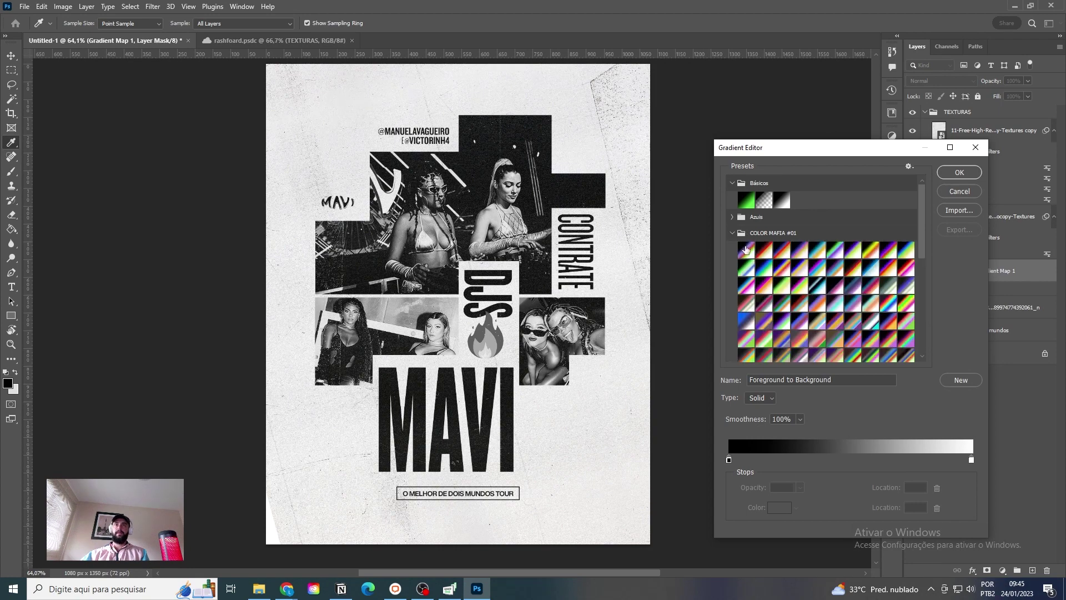
left_click(745, 248)
key("Right")
key("ctrl+z")
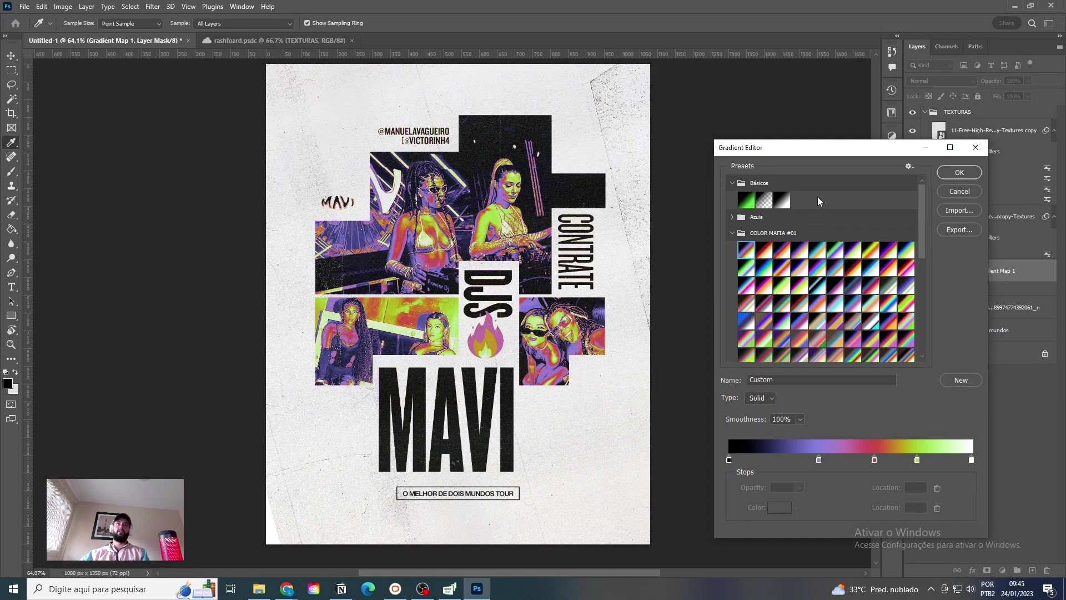
key("Right")
key("Right")
key("Right")
key("Right")
key("Right")
scroll(817, 199, "down", 1)
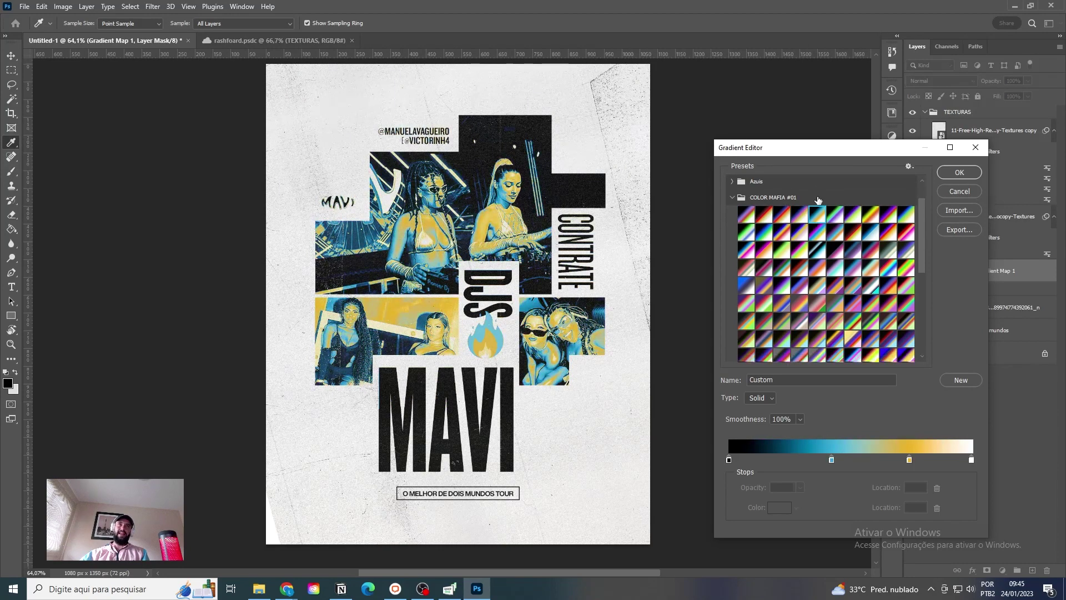
left_click(817, 201)
Step: Step through COLOR MAFIA presets, landing on the black-blue-yellow-magenta-white gradient
key("Left")
key("Left")
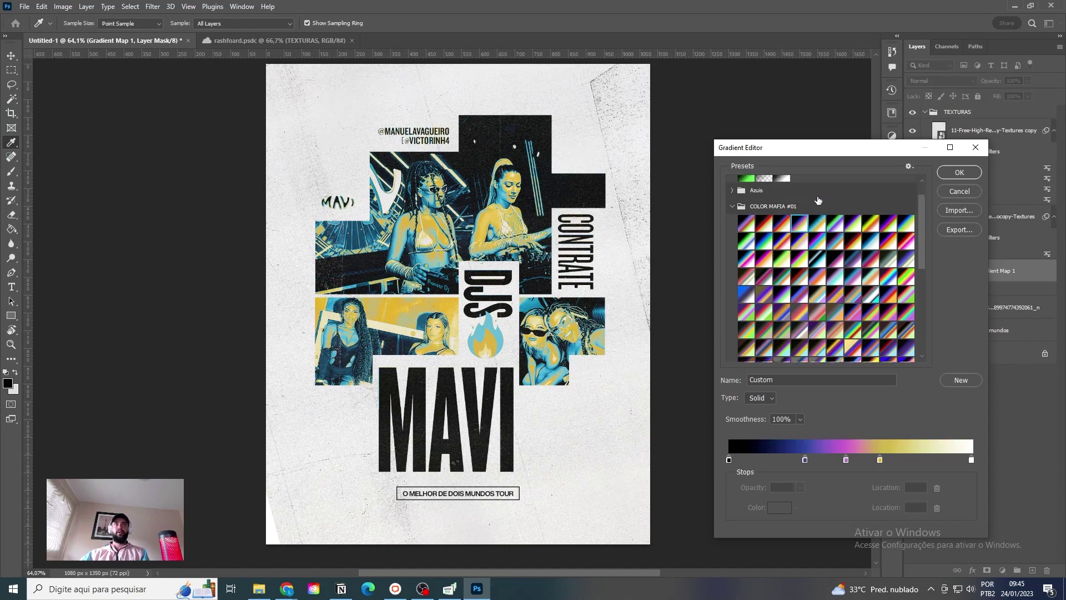
key("Right")
key("Left")
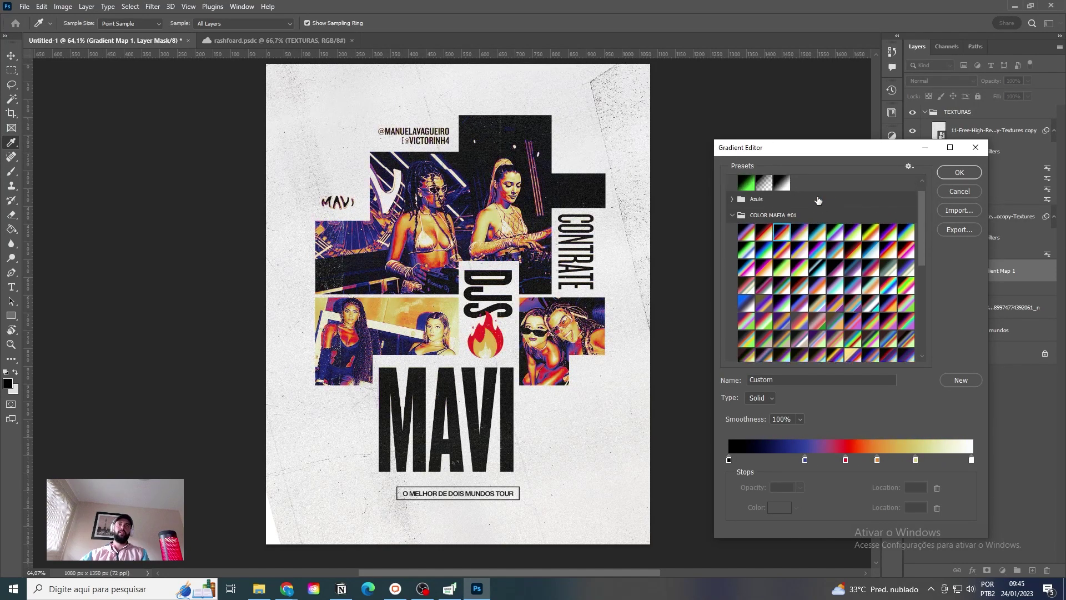
key("Right")
key("Right")
key("Right")
key("Right")
key("Right")
key("Right")
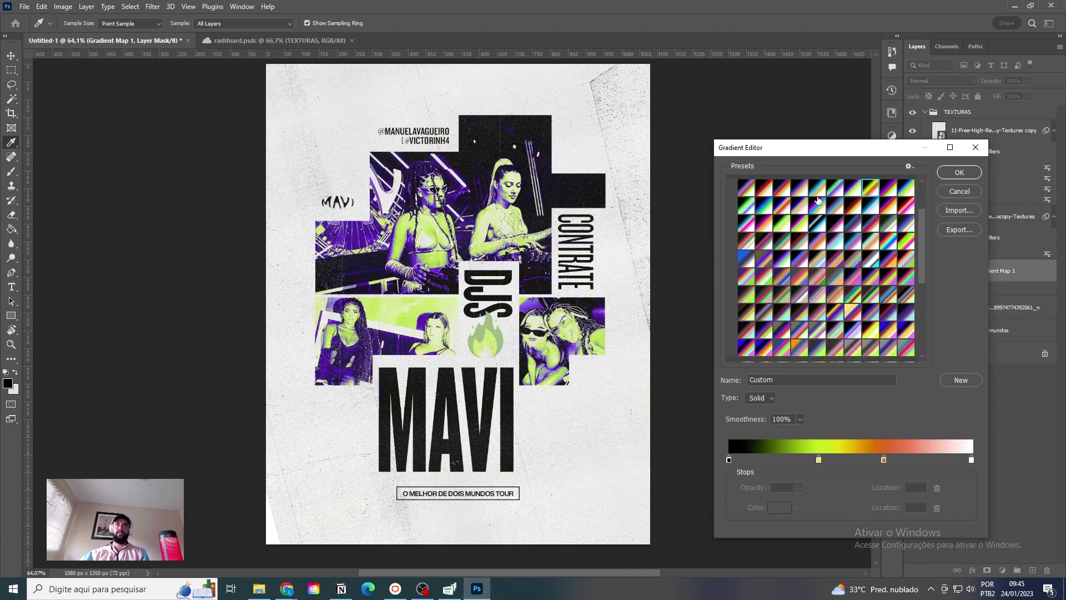
key("Down")
key("Down")
key("Down")
key("Down")
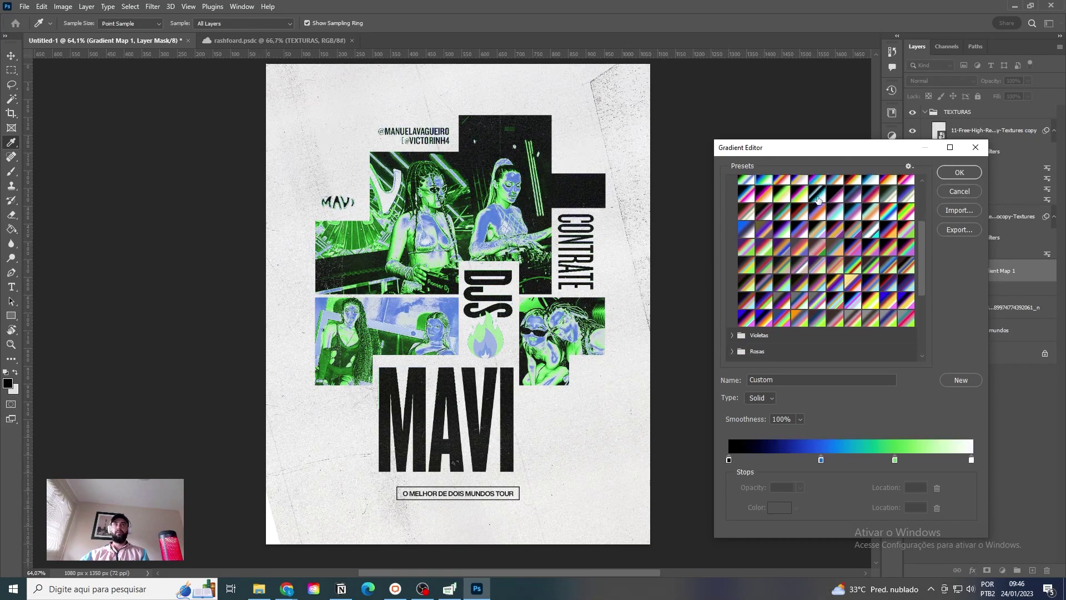
key("Up")
key("Up")
key("Up")
key("Up")
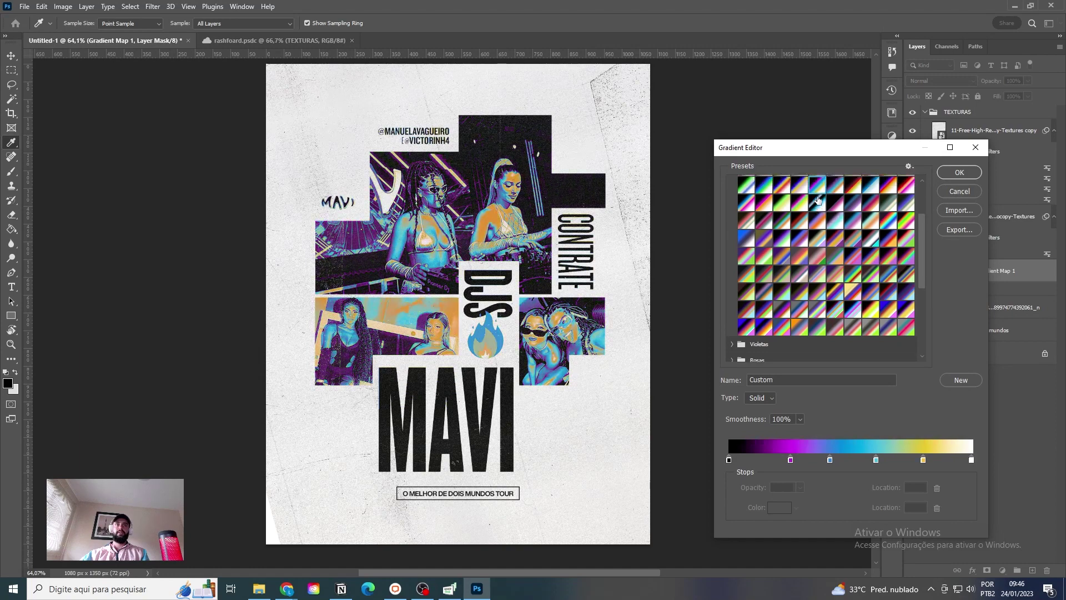
key("Right")
key("Right")
key("Right")
key("Right")
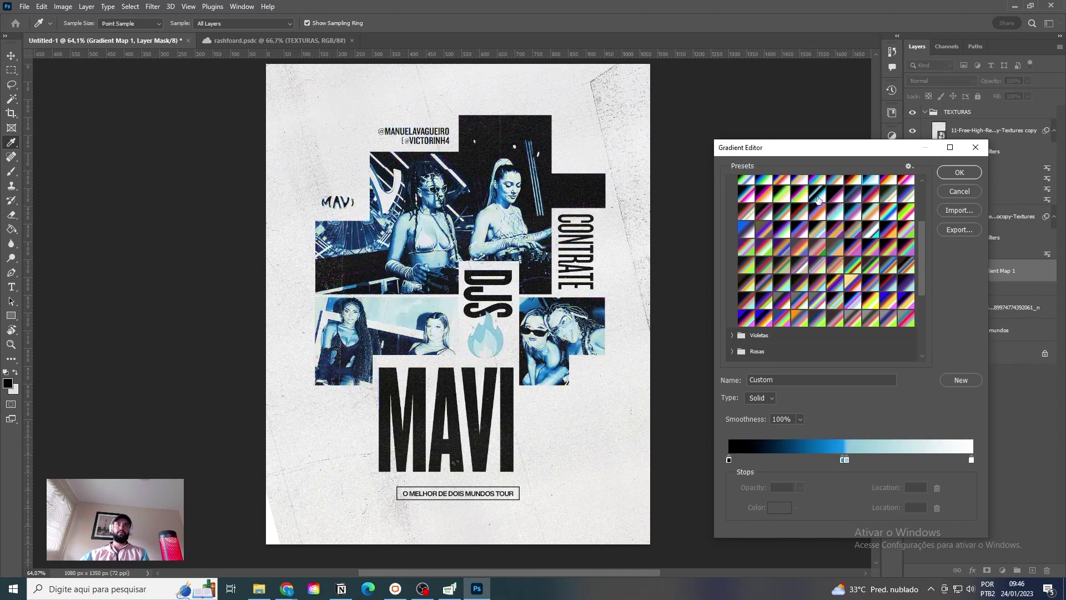
key("Left")
key("Left")
key("Right")
key("Right")
key("Right")
key("Right")
key("Right")
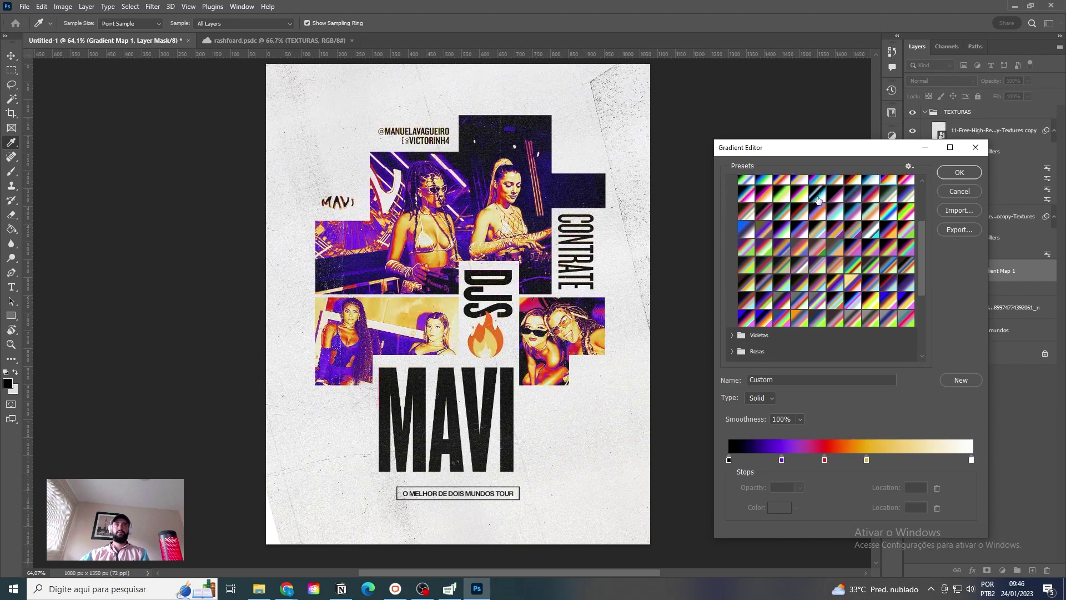
key("Right")
key("Right")
key("Right")
key("Right")
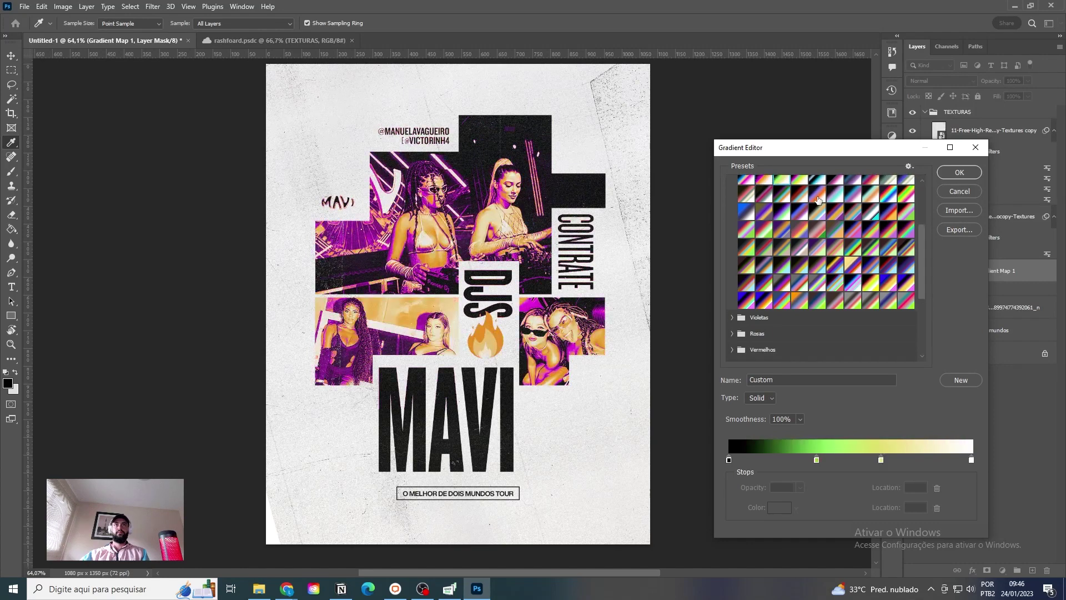
key("Left")
key("Left")
key("Left")
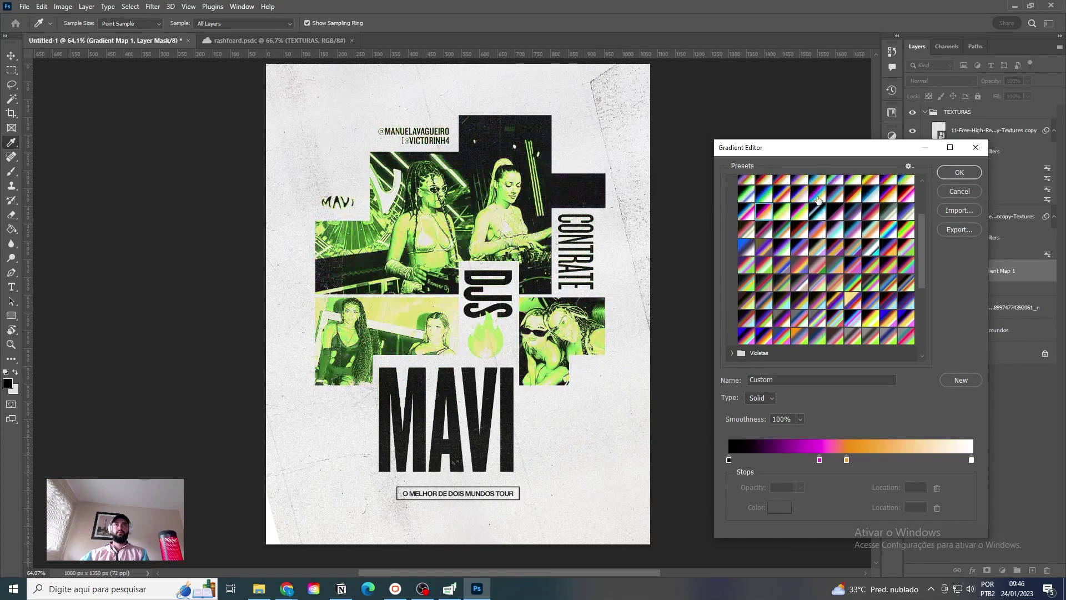
key("Left")
key("Right")
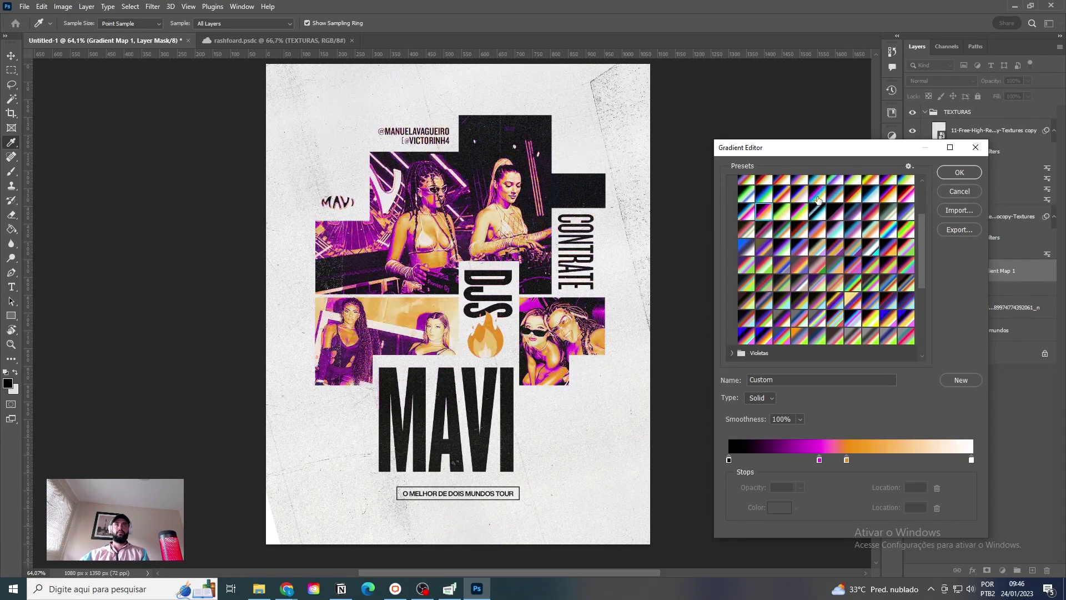
key("Left")
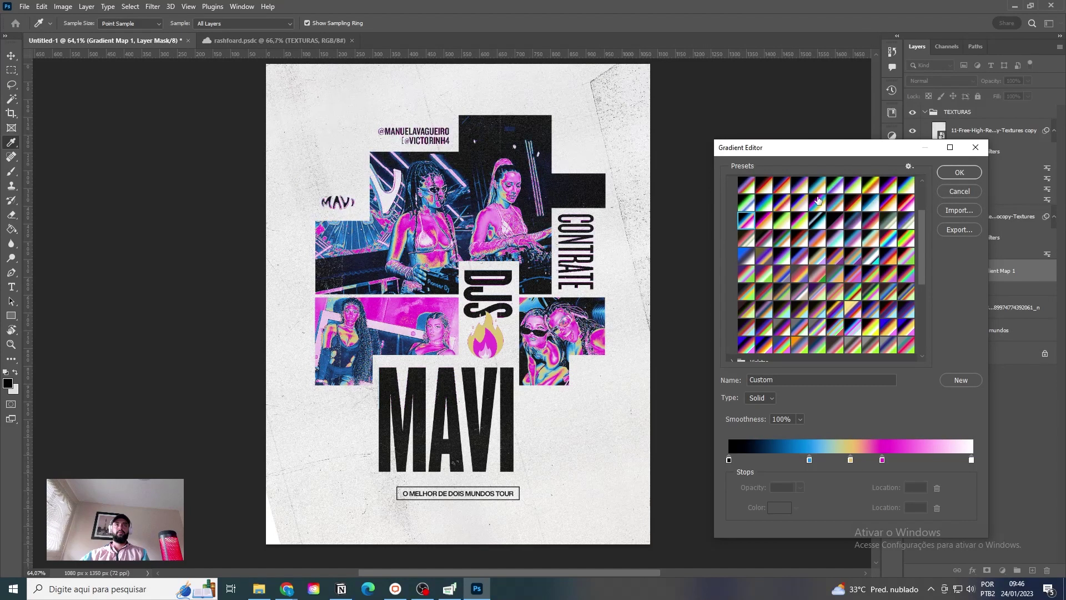
Step: Preview pink, red, blue and orange presets, settling on the purple-green gradient
key("Right")
key("Right")
key("Right")
key("Right")
key("Right")
key("Right")
key("Right")
key("Right")
key("Right")
key("Right")
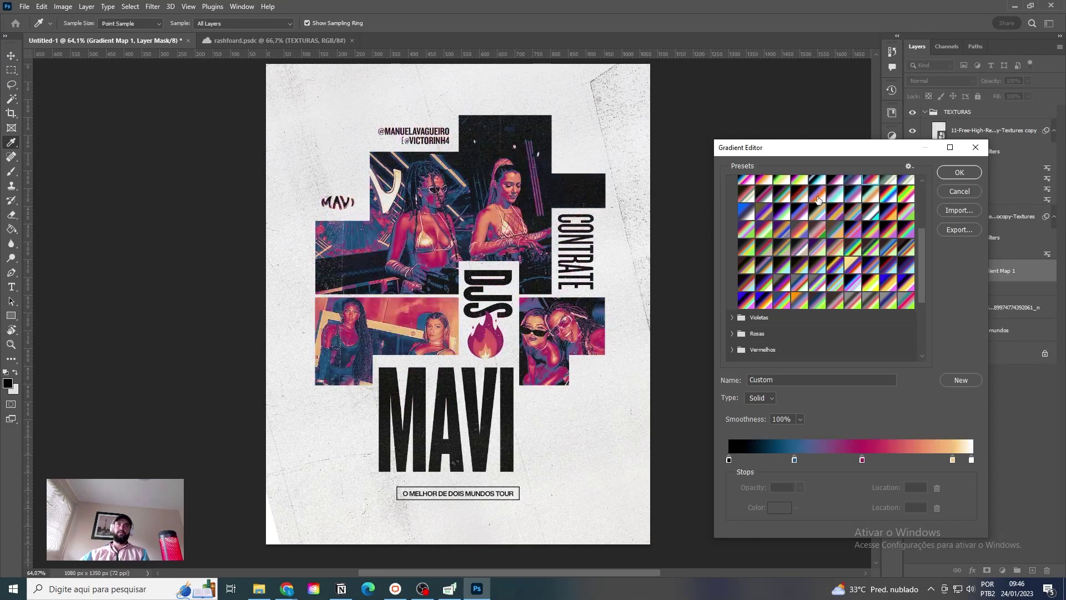
key("Right")
key("Left")
key("Left")
key("Right")
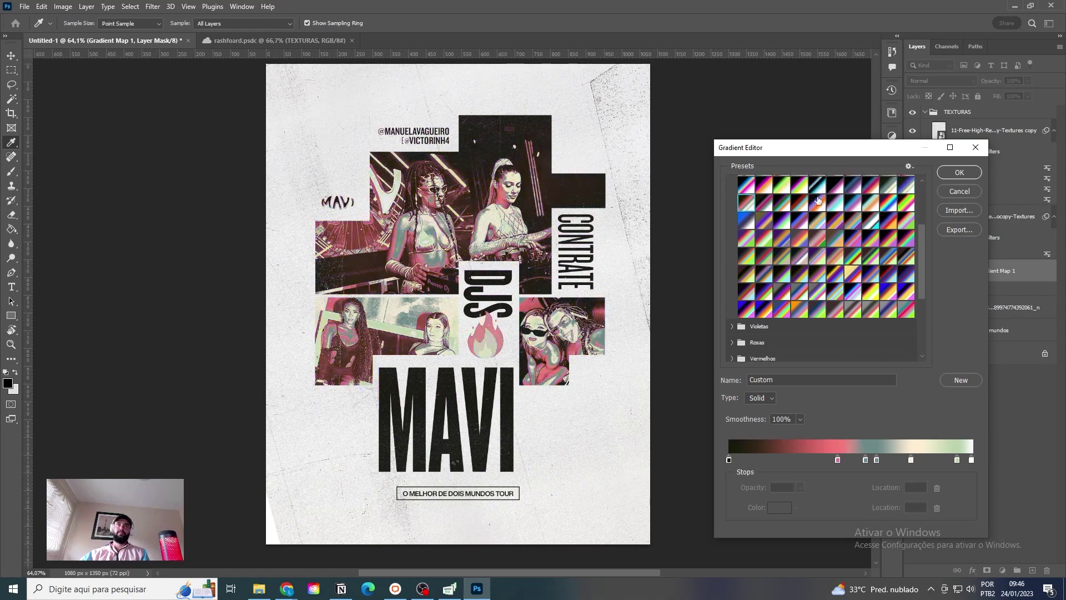
key("Down")
key("Down")
key("Down")
key("Down")
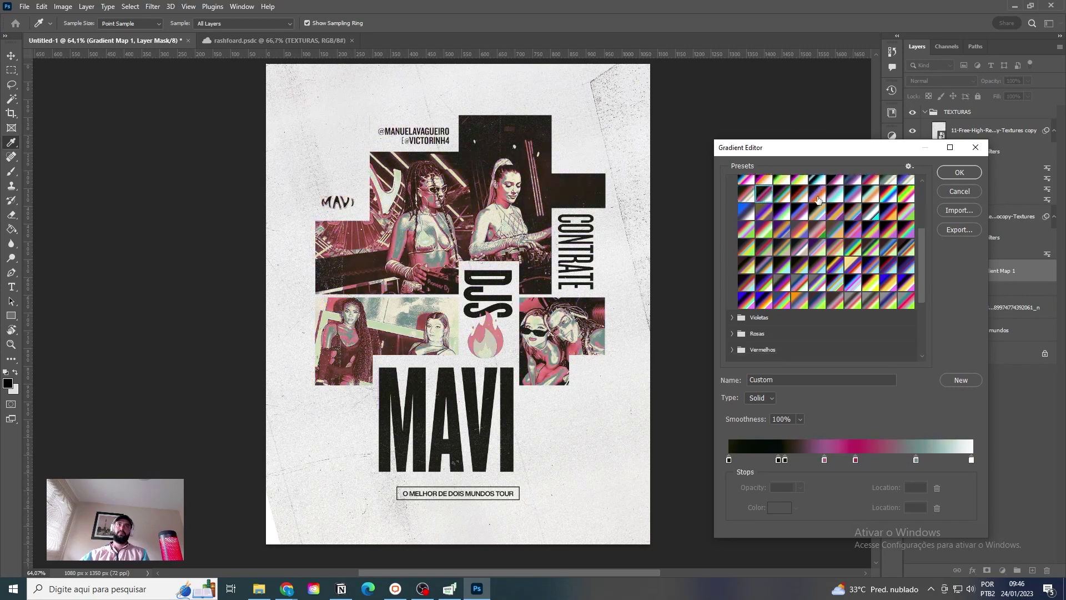
key("Down")
key("Down")
key("Down")
key("Down")
key("Down")
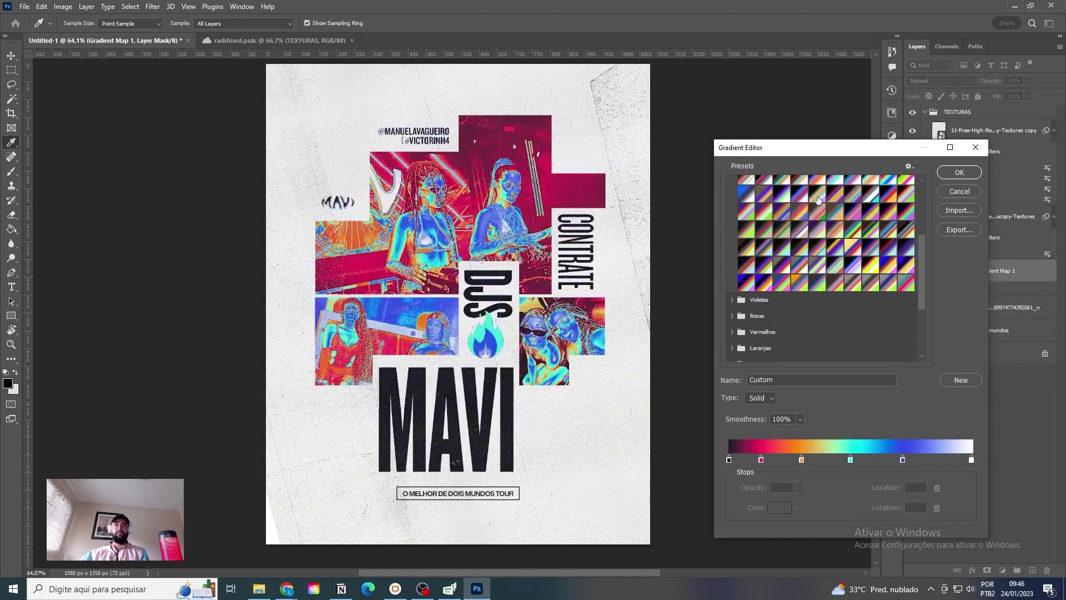
key("Right")
key("Left")
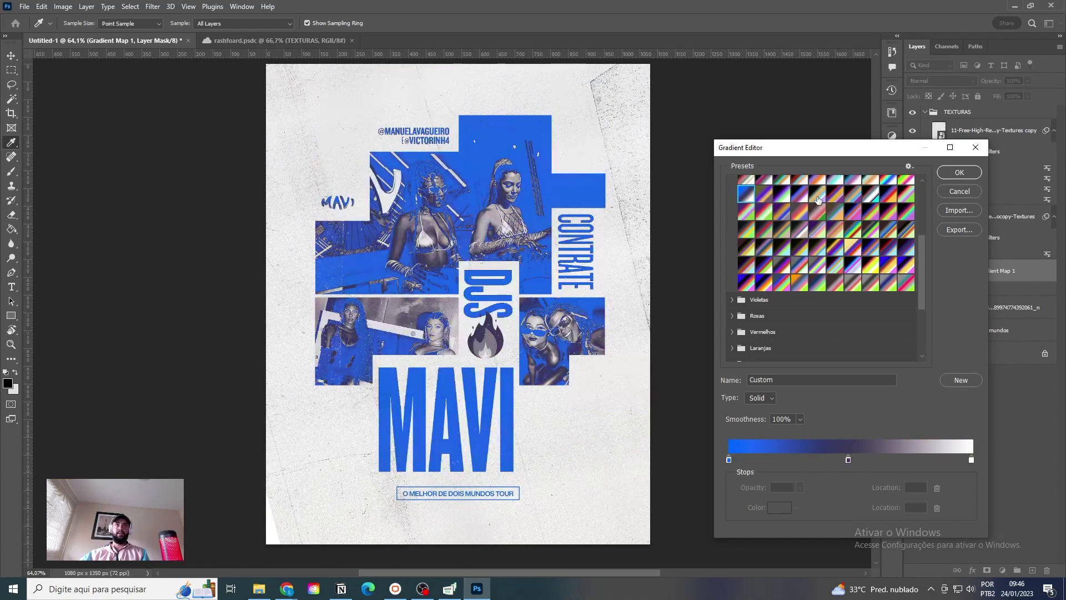
key("Right")
key("Up")
key("Right")
key("Right")
key("Right")
key("Right")
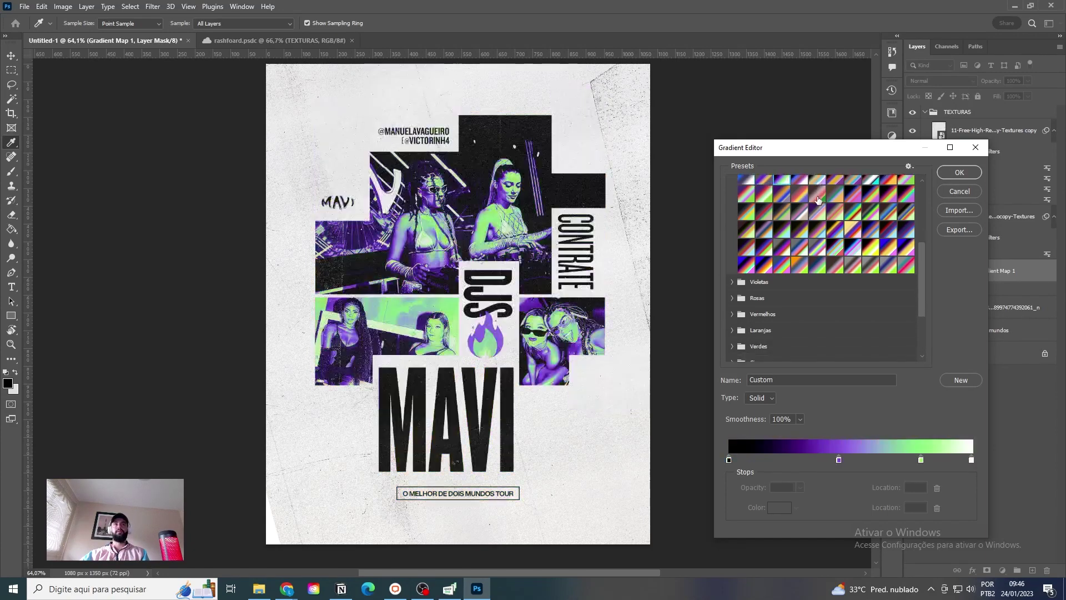
key("Left")
key("Left")
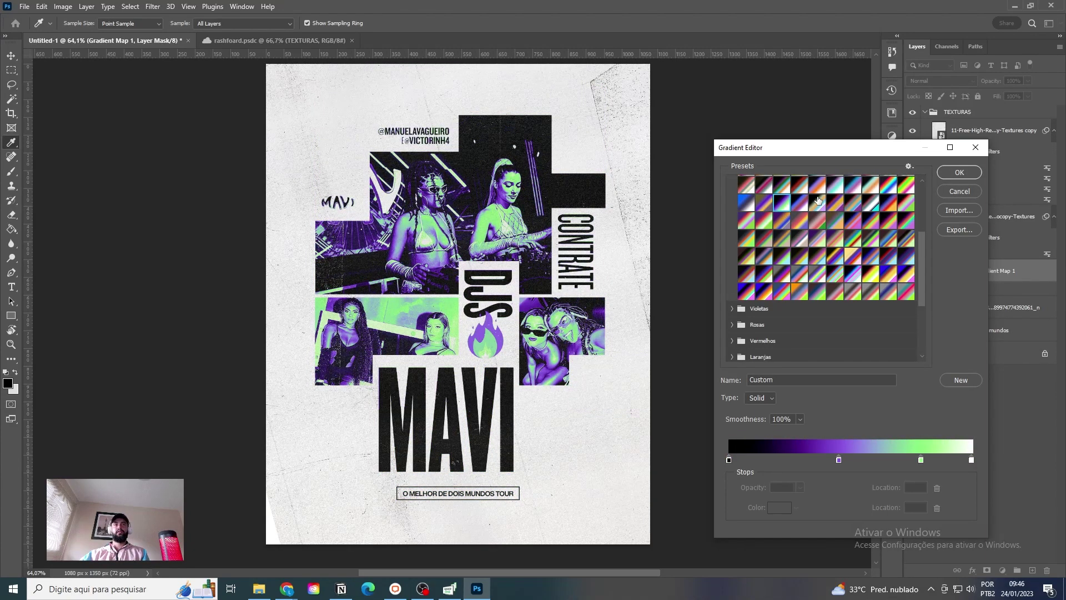
Step: Compare the black-orange-blue, black-blue-red-yellow and green gradient presets
key("Right")
key("Right")
key("Right")
key("Right")
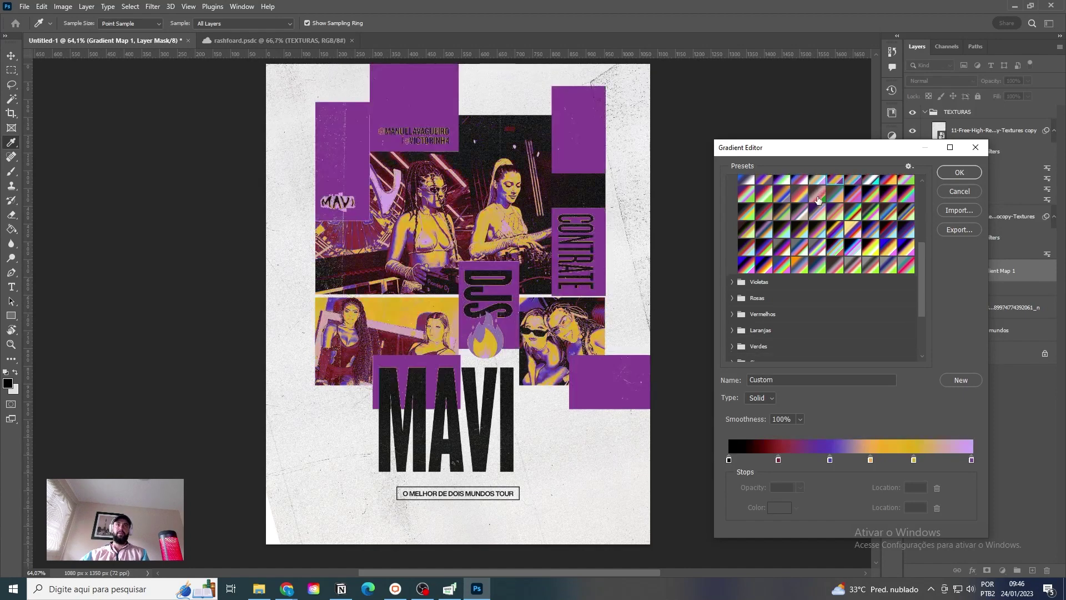
key("Left")
key("Left")
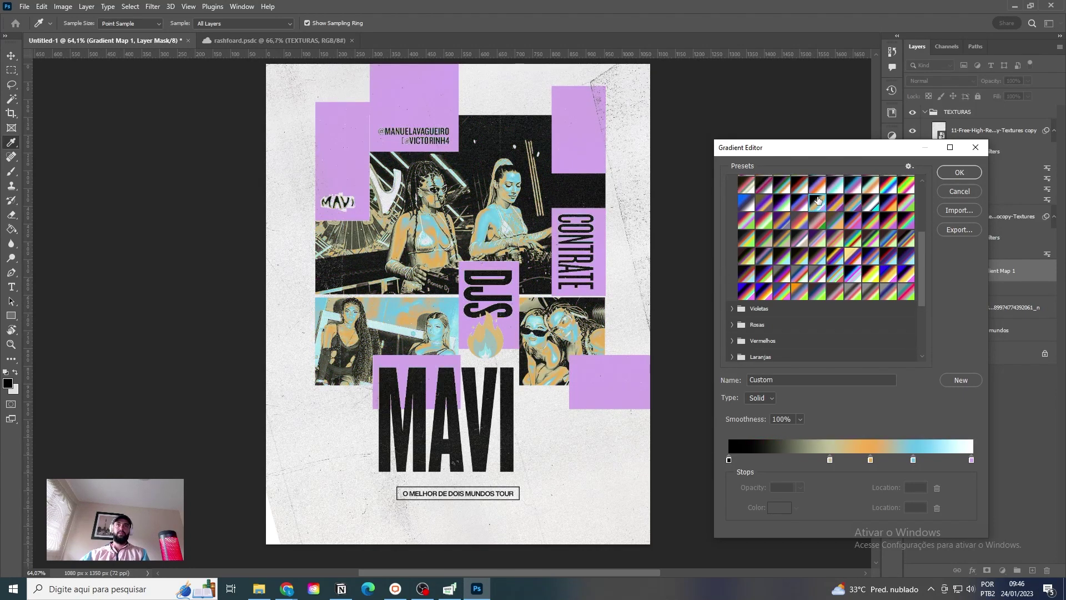
key("Right")
key("Right")
key("Right")
key("Right")
key("Right")
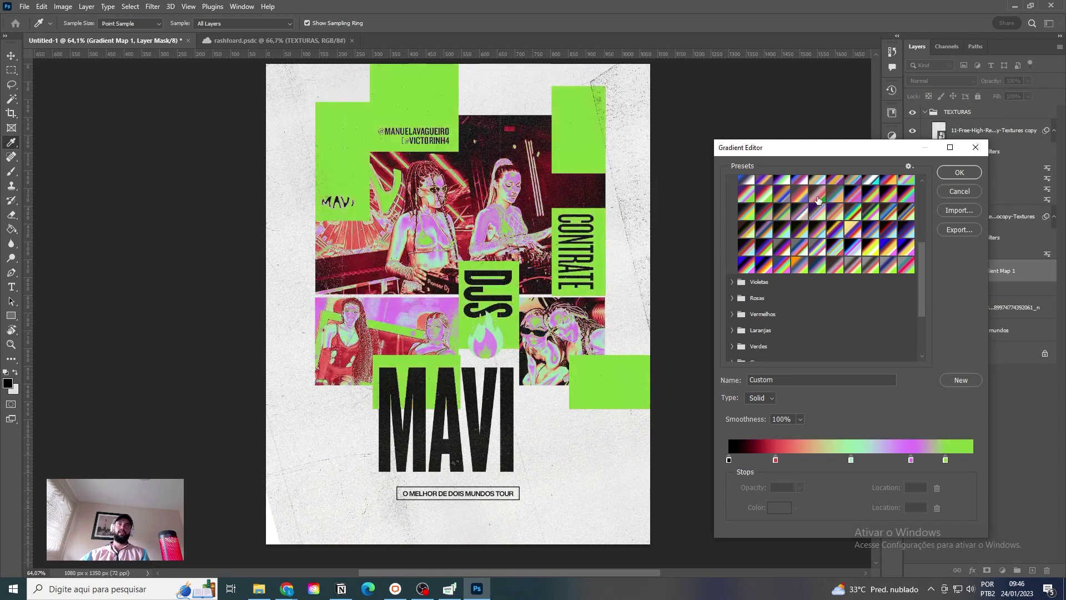
key("Left")
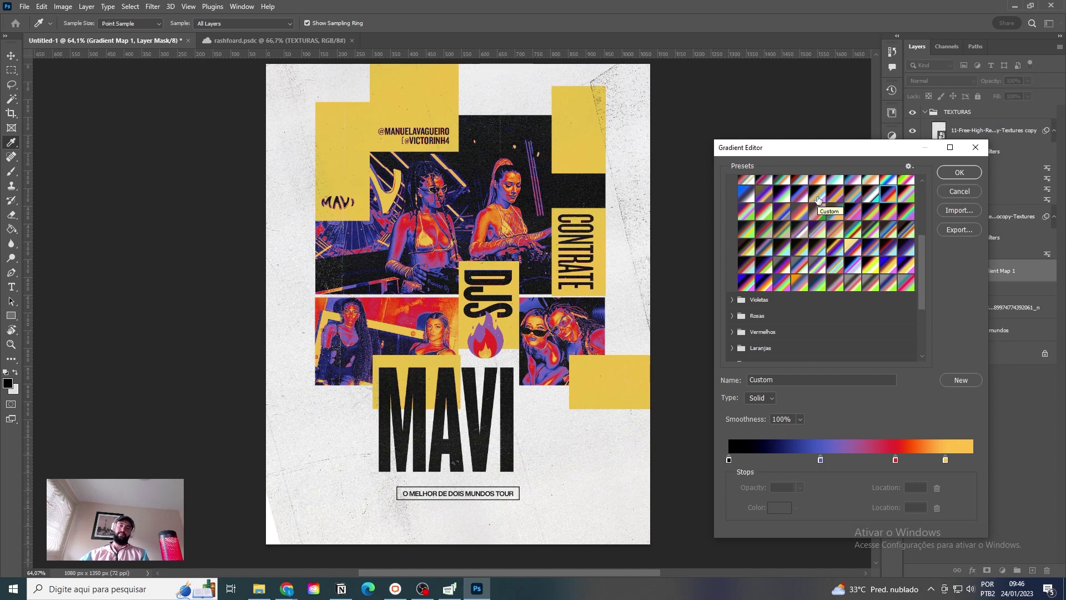
key("Right")
key("Left")
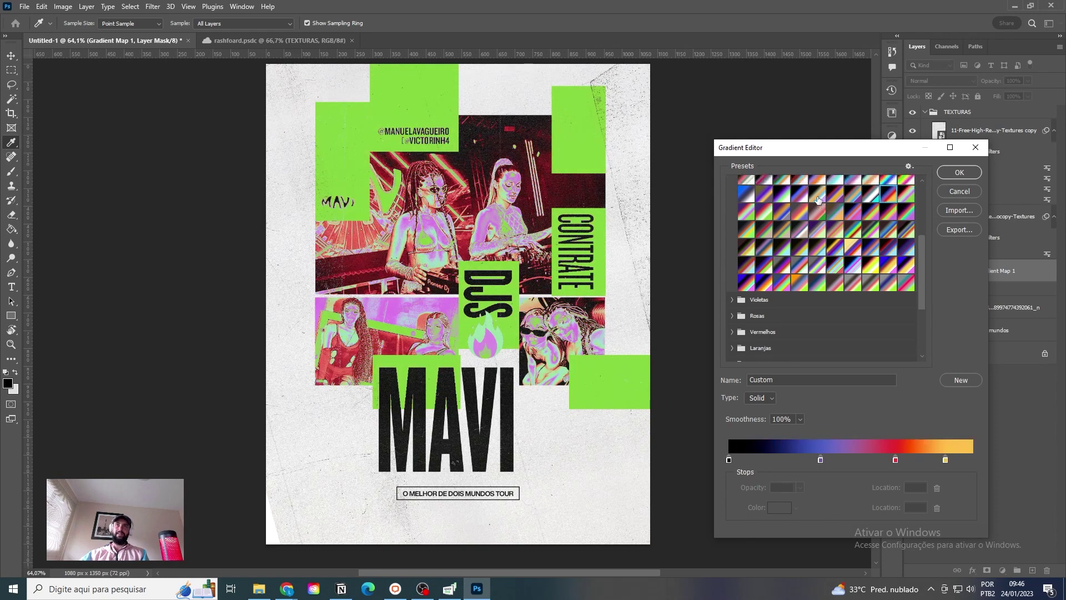
key("Right")
key("Right")
key("Right")
key("Right")
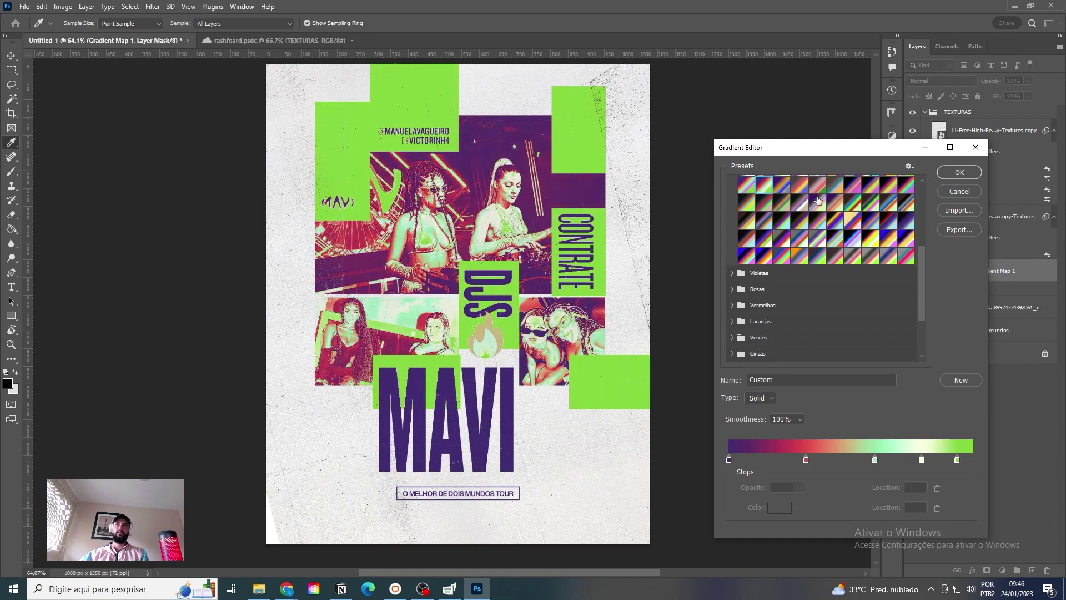
Step: Settle on the brown-green-lavender-gold preset and confirm it in the Gradient Editor
key("Left")
key("Up")
key("Down")
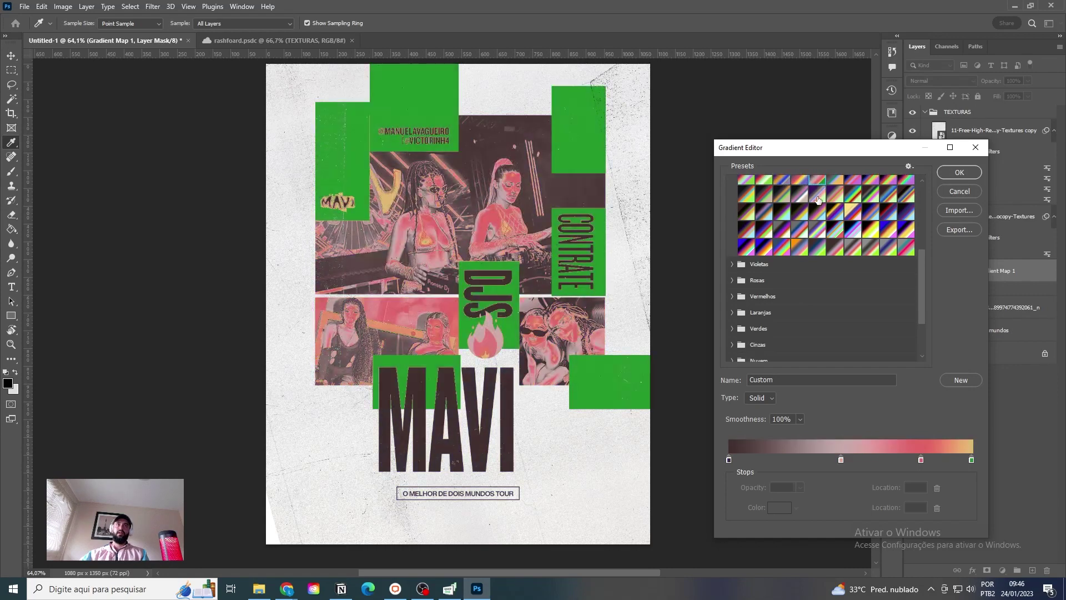
key("Up")
key("Right")
key("Right")
key("Right")
key("Right")
key("Right")
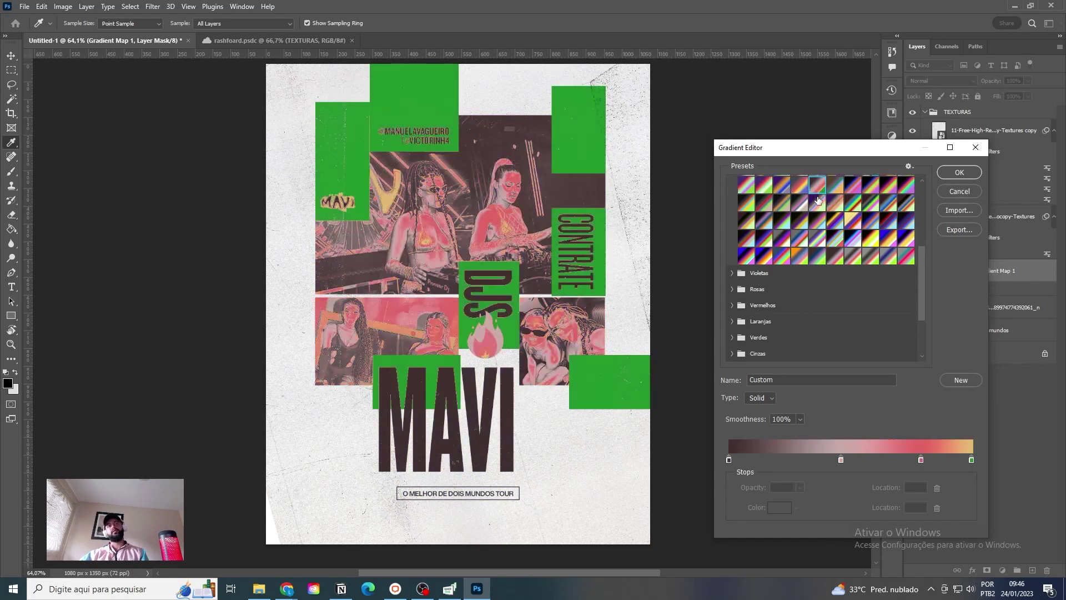
key("Left")
key("Left")
key("Left")
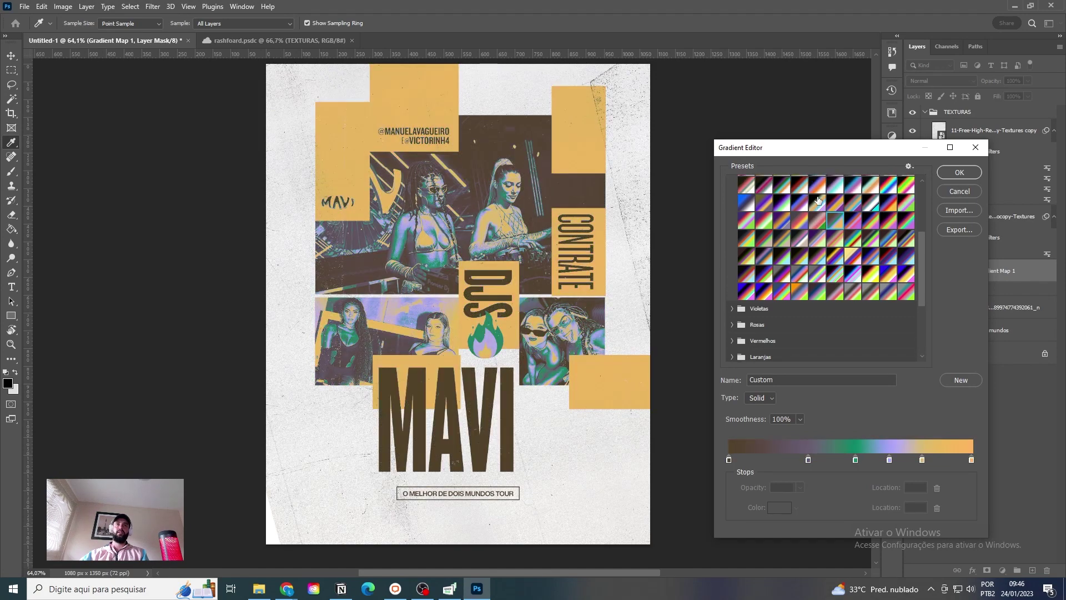
key("Return")
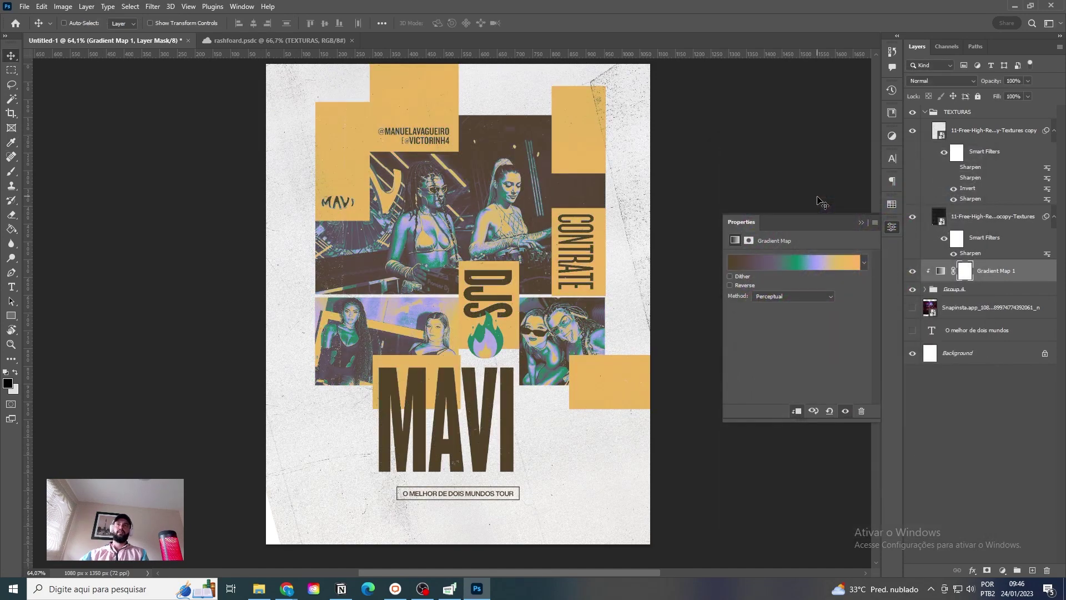
Step: Select both top yellow block layers and lower their top edge with Free Transform
left_click(454, 82, "ctrl")
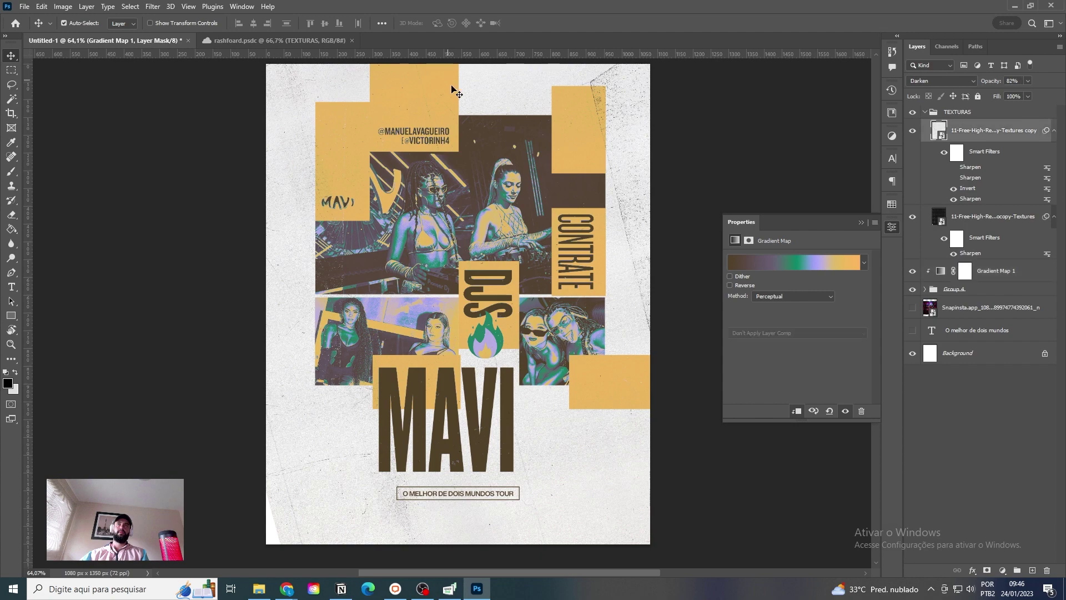
left_click(980, 106)
left_click(419, 78, "ctrl")
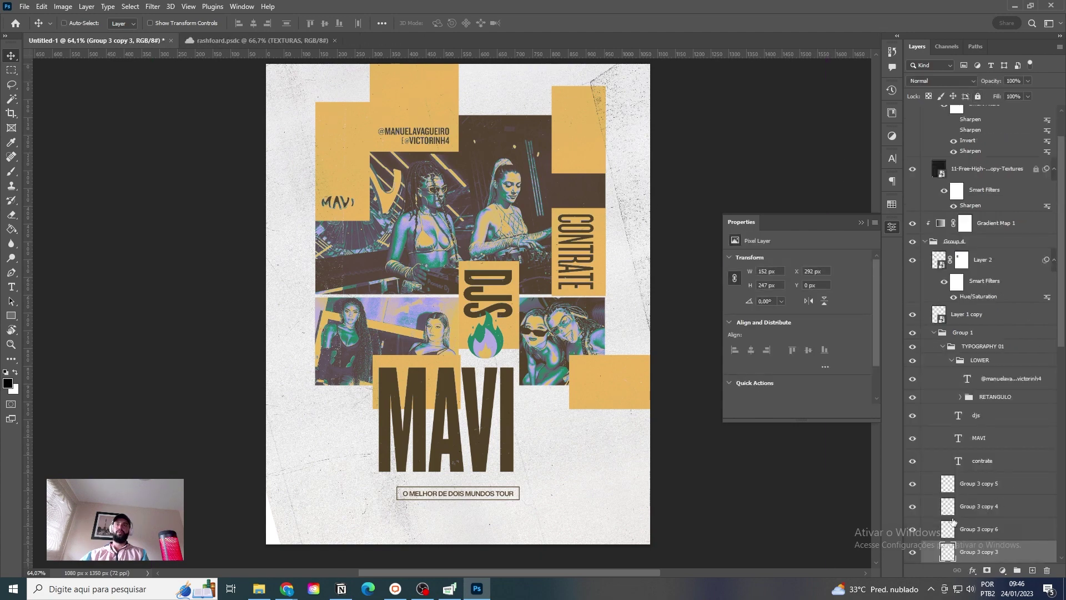
left_click(912, 553)
left_click(912, 553)
left_click(453, 79, "ctrl")
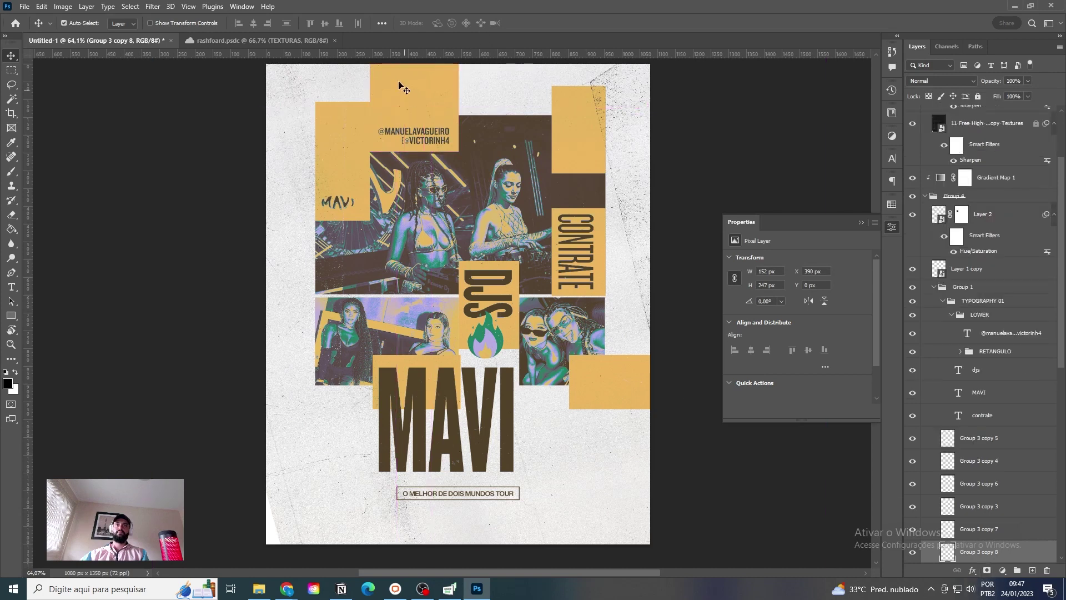
left_click(980, 506)
left_click(991, 555, "ctrl")
key("ctrl+t")
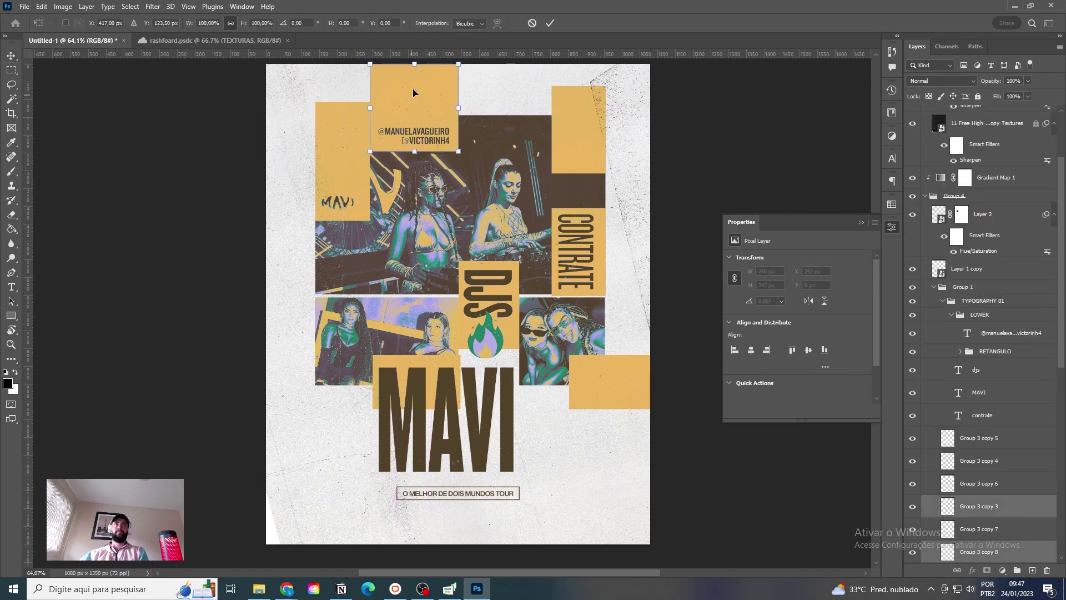
left_click_drag(415, 66, 419, 89)
key("Return")
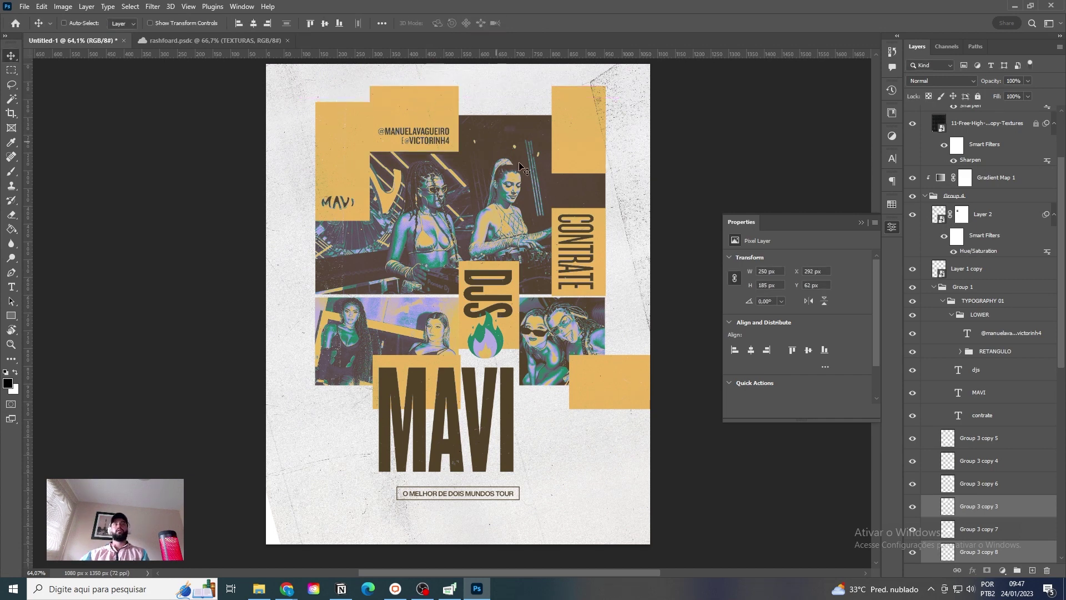
Step: Move the photo collage group about 39 px down
scroll(964, 221, "up", 1)
left_click(938, 225)
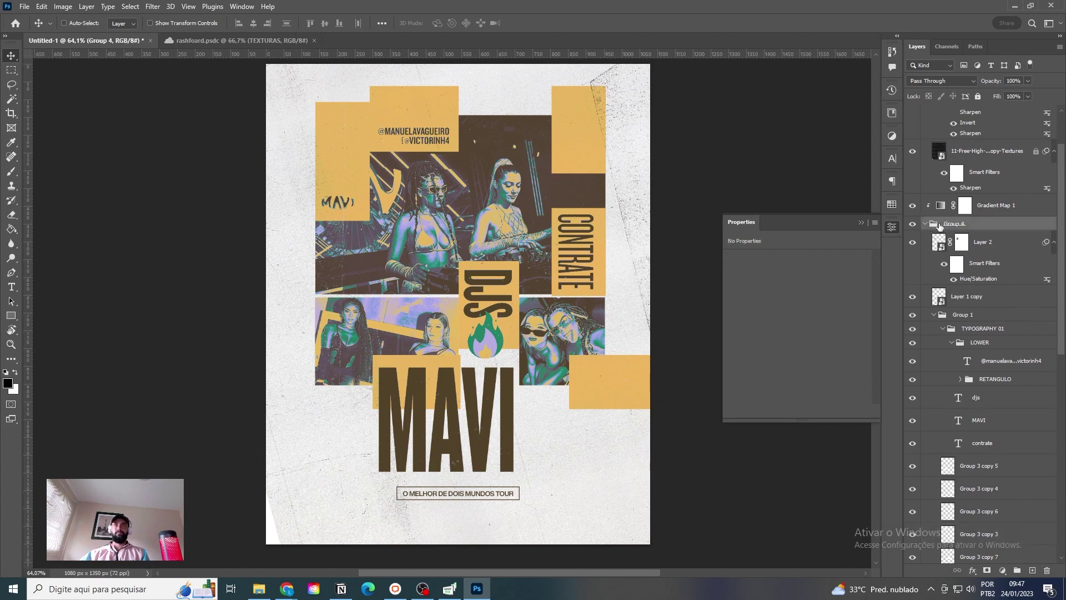
left_click_drag(653, 198, 609, 221)
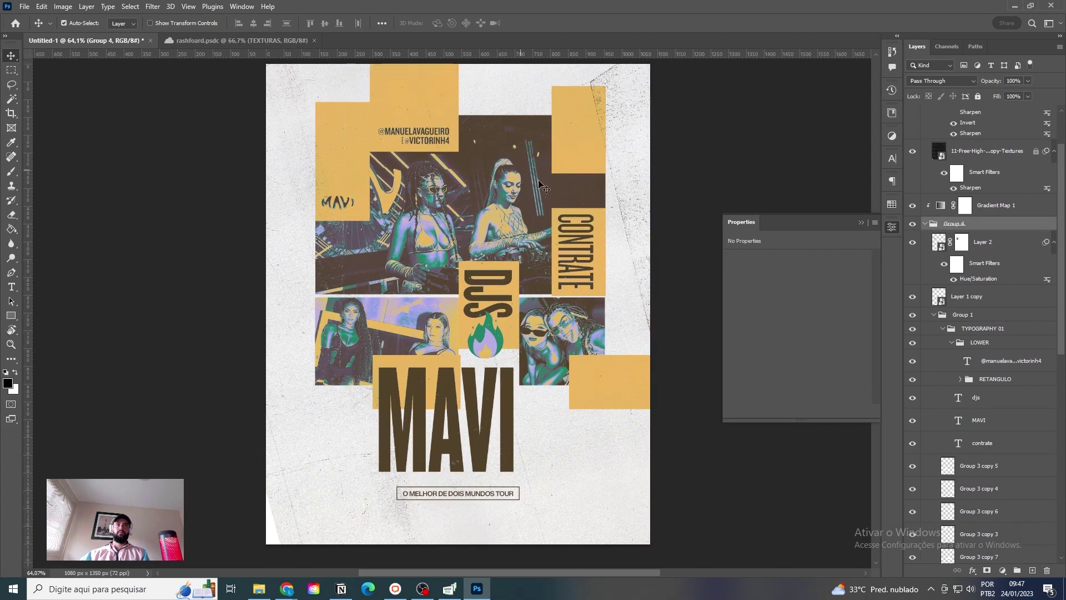
key("ctrl+z")
left_click_drag(573, 160, 583, 171)
Step: Try narrowing the bottom-right yellow block, then cancel to keep it full width
left_click(635, 409, "ctrl")
key("ctrl+t")
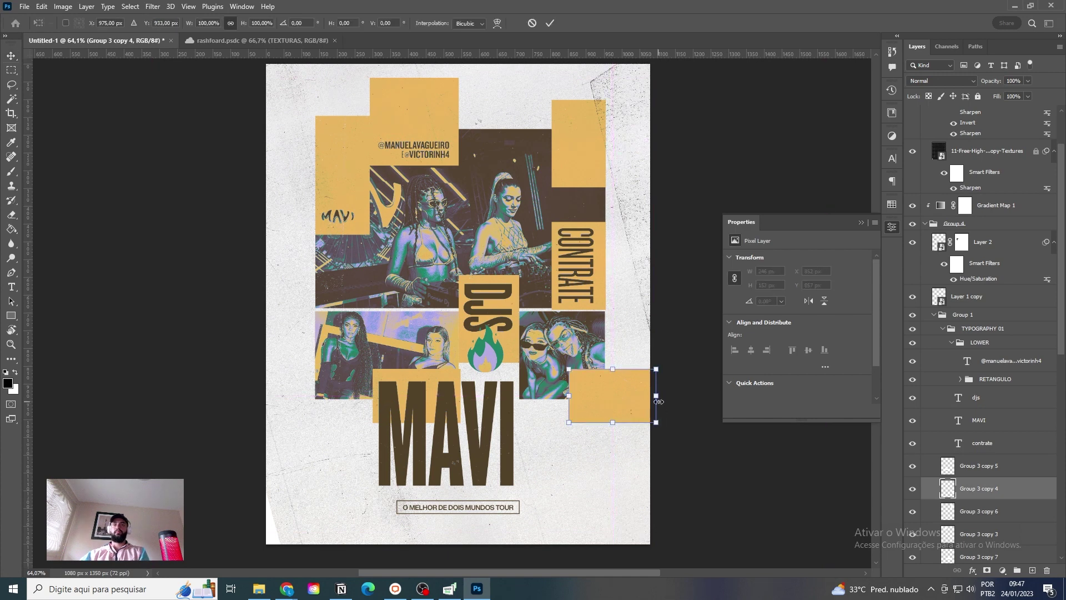
left_click_drag(649, 395, 602, 412)
key("Escape")
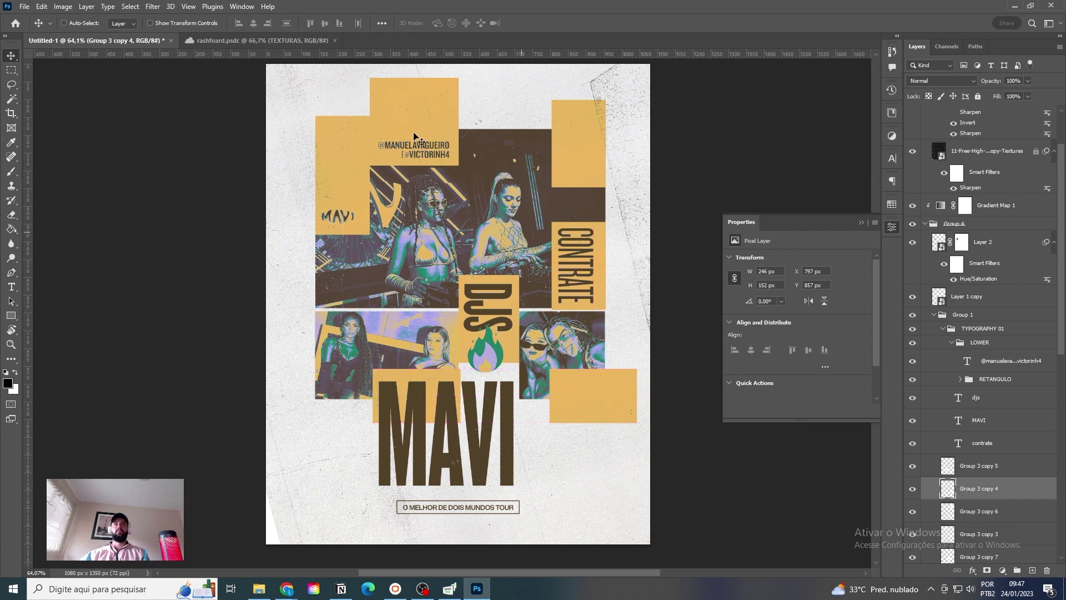
Step: Toggle the yellow block layers' visibility to check them, then reselect the TEXTURAS group
left_click(394, 102, "ctrl")
left_click(913, 533)
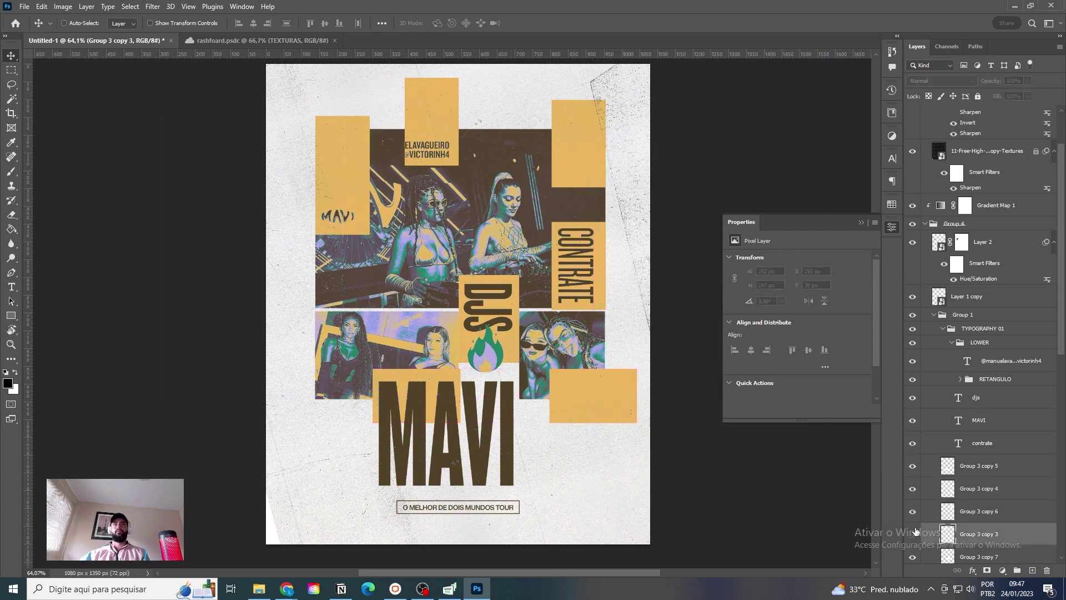
left_click(914, 533)
left_click(914, 556)
left_click(913, 556)
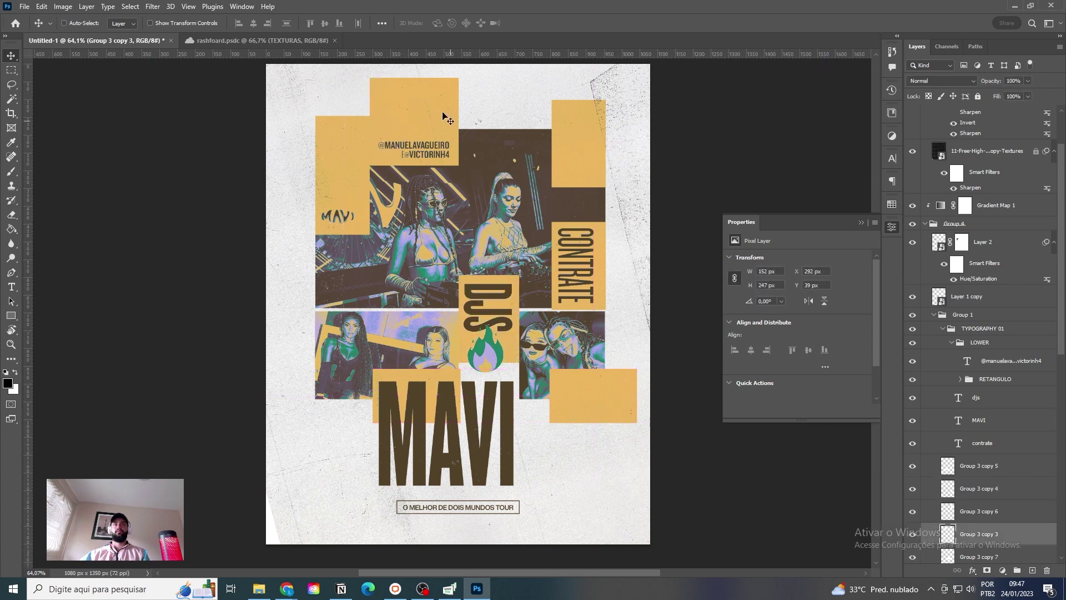
scroll(944, 250, "up", 3)
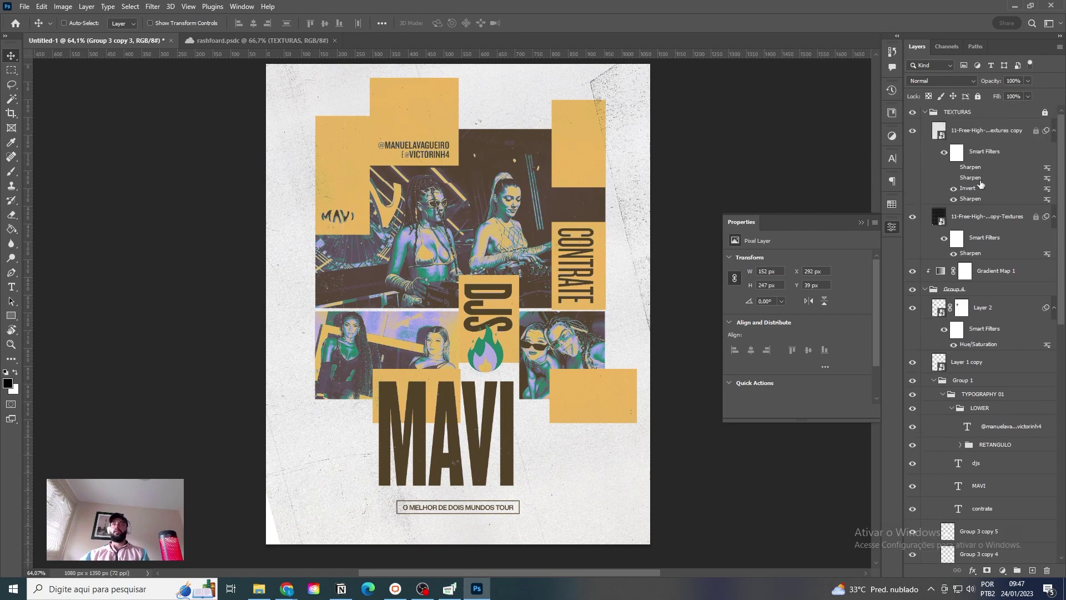
left_click(998, 116)
Step: Stamp all visible layers into new Layer 3 and reapply Sharpen to it
key("ctrl+shift+alt+e")
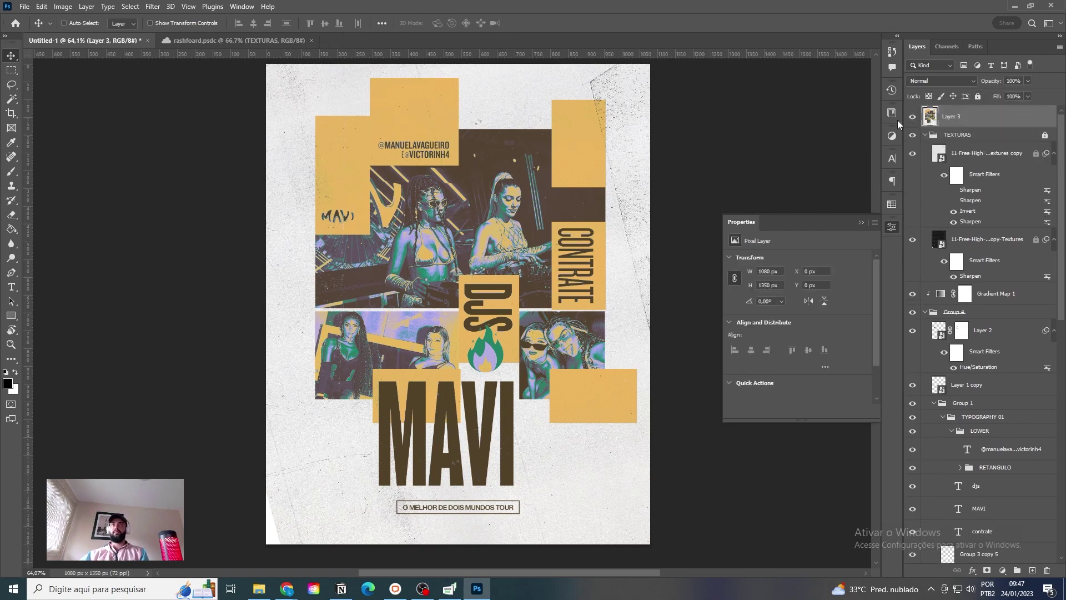
left_click(154, 6)
left_click(161, 17)
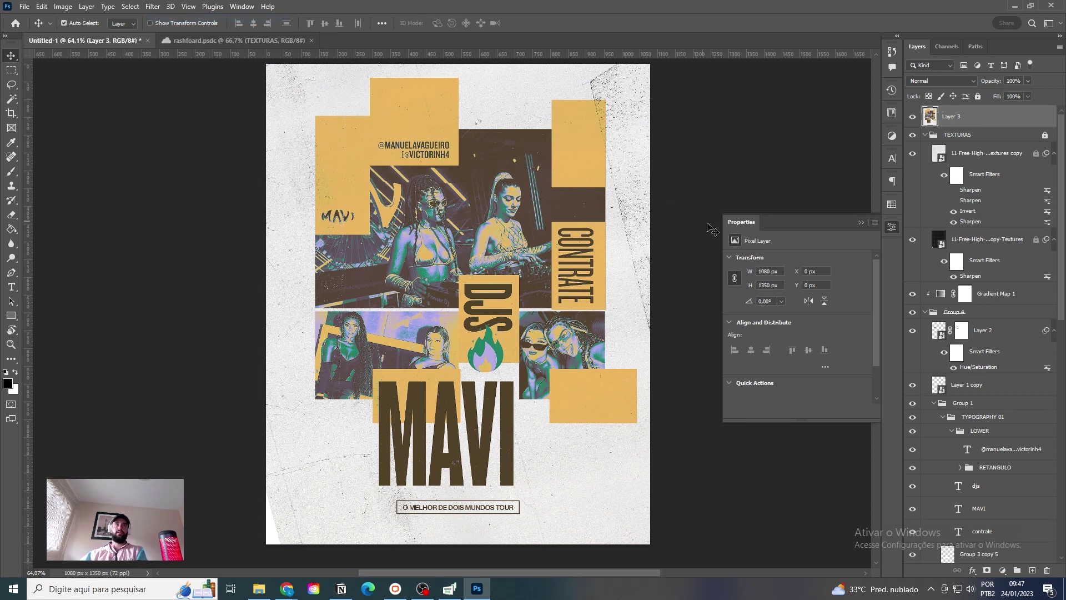
Step: Preview overall Hue/Saturation hue shifts such as +22, then discard them
key("ctrl+u")
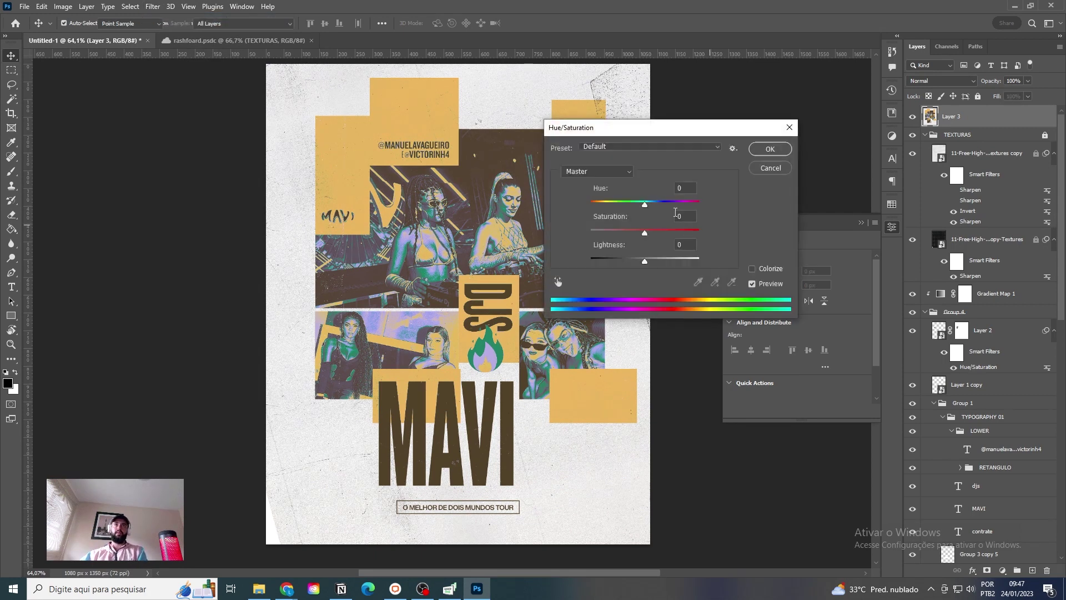
left_click(657, 204)
left_click_drag(675, 127, 830, 164)
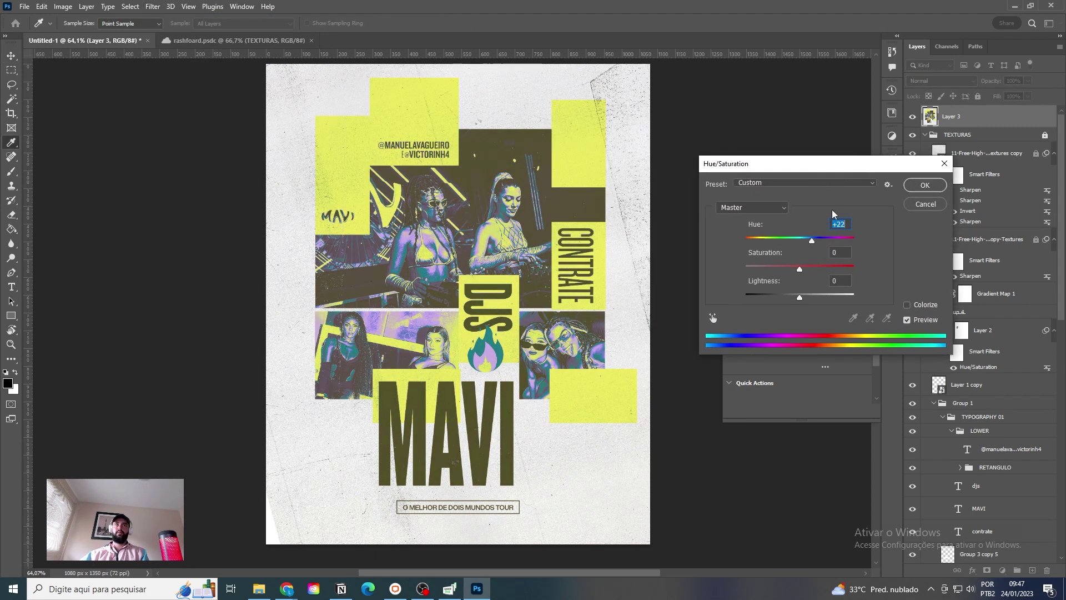
left_click_drag(813, 240, 745, 240)
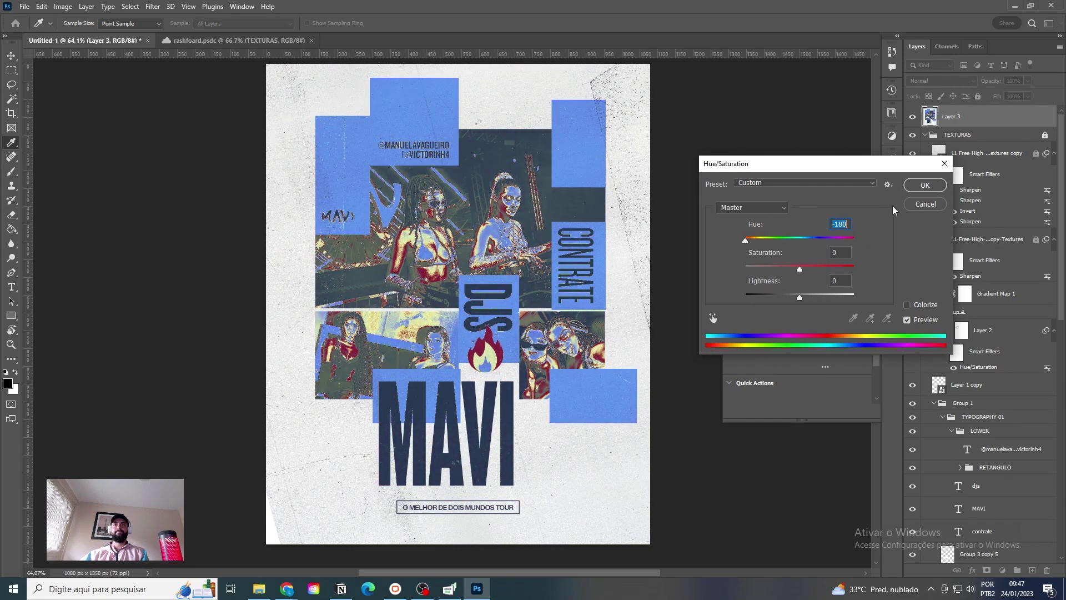
left_click(925, 204)
Step: In Hue/Saturation, shift the Yellows hue to -87 to turn the gold blocks pink
key("ctrl+u")
left_click(752, 207)
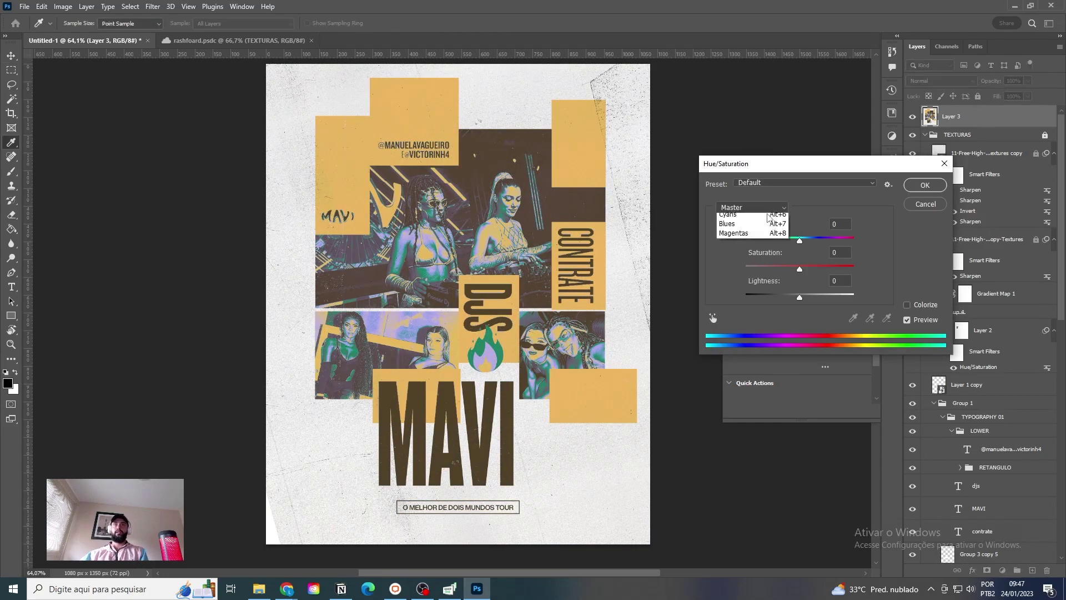
left_click(758, 237)
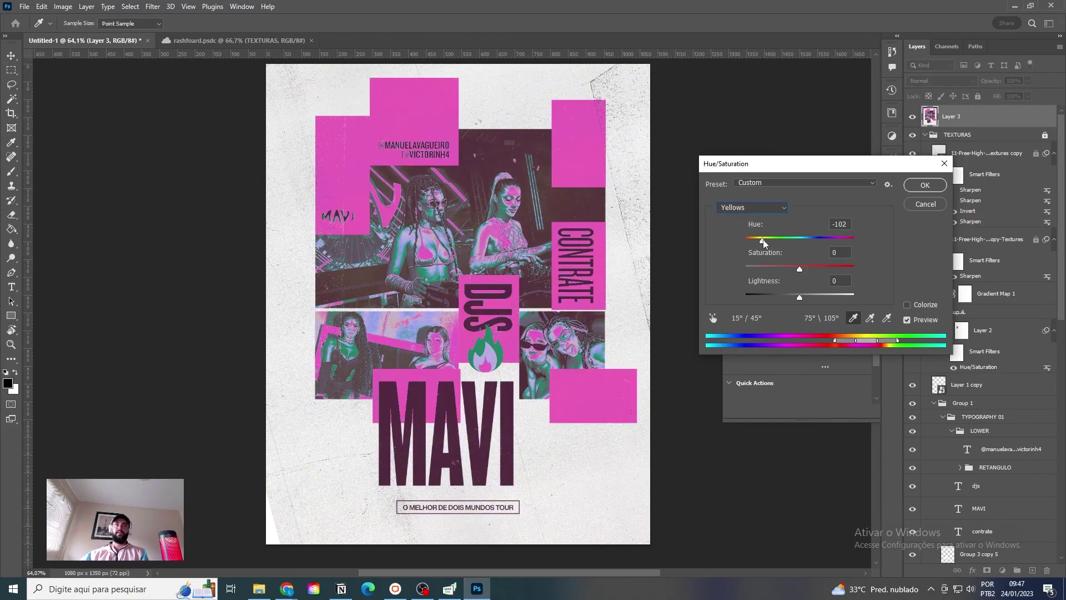
left_click(771, 240)
left_click_drag(772, 240, 765, 239)
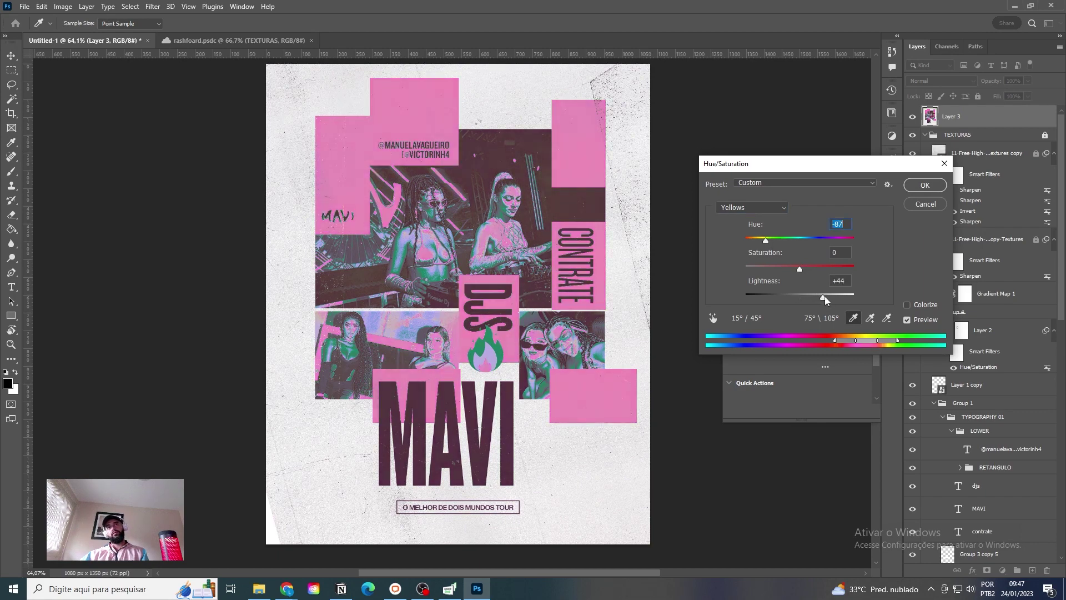
left_click(824, 295)
left_click_drag(823, 296, 815, 295)
Step: Set the Blues to hue -22, saturation +61 and lightness -55
left_click(750, 207)
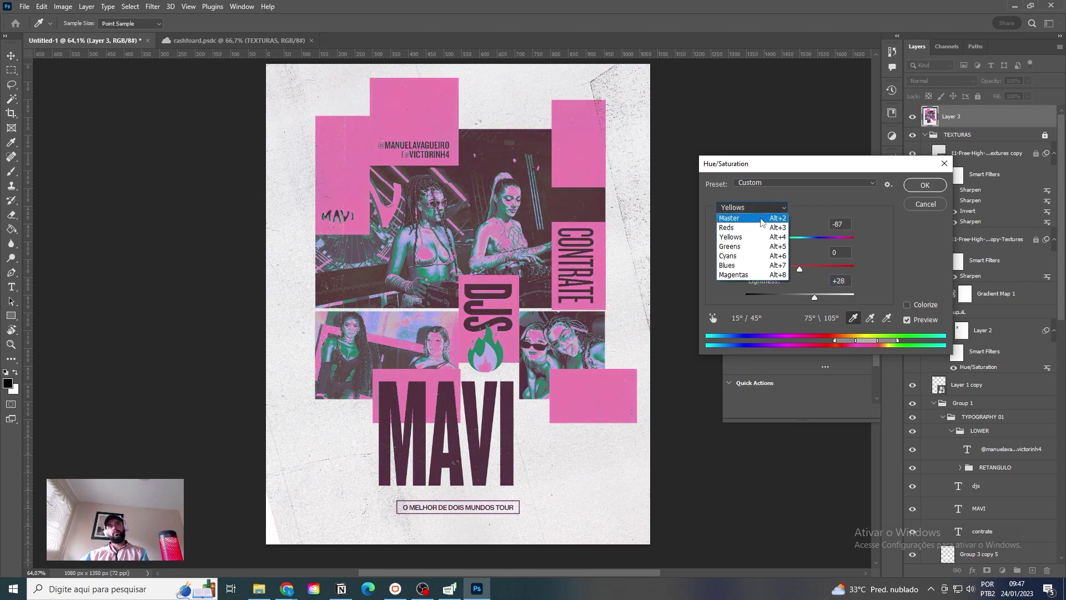
left_click(727, 265)
left_click(771, 293)
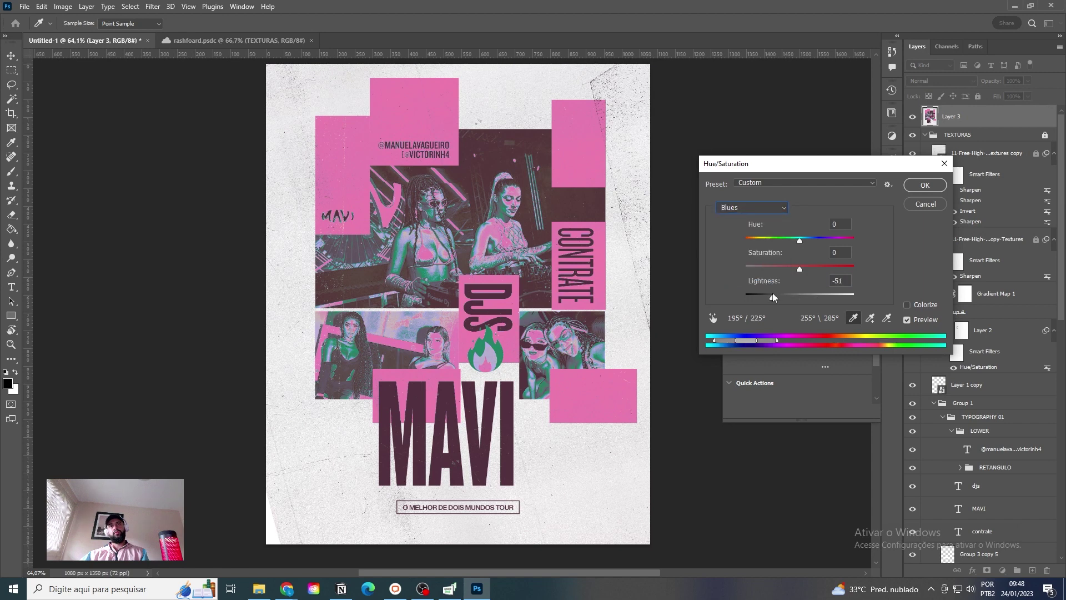
mouse_move(819, 268)
left_mouse_down()
mouse_move(827, 238)
mouse_move(759, 232)
mouse_move(852, 270)
mouse_move(832, 271)
left_mouse_up()
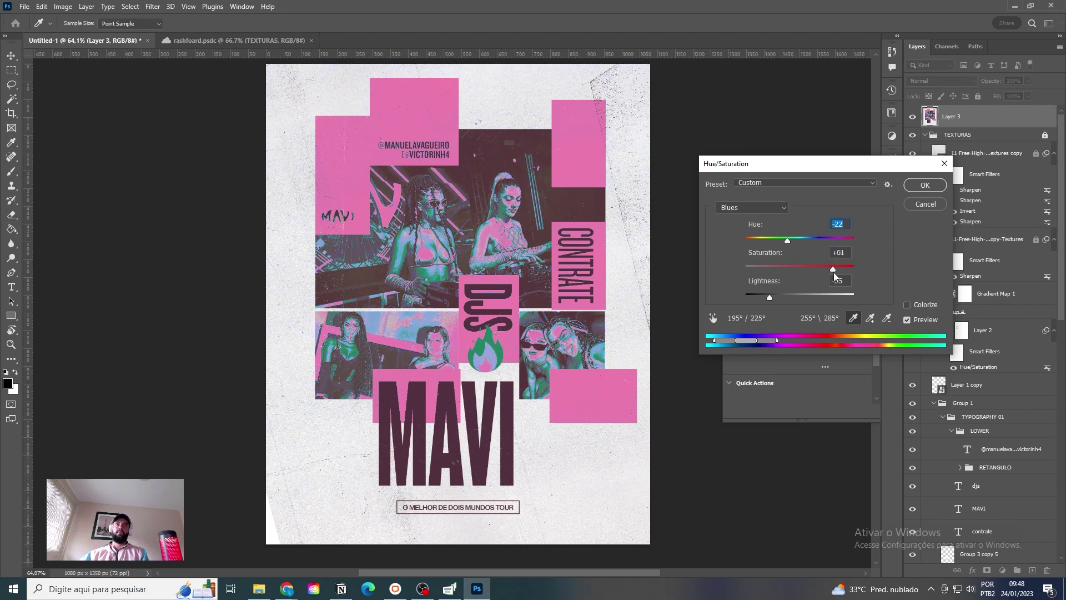
Step: Apply the Hue/Saturation change and blend Layer 3 as Lighter Color at 74% opacity
left_click(919, 189)
left_click(964, 83)
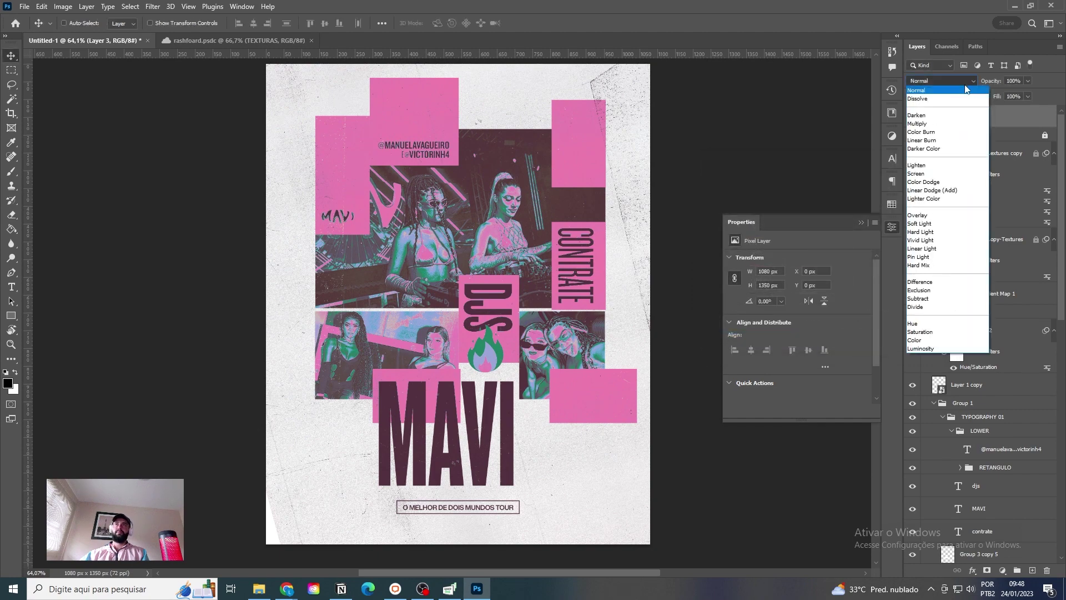
left_click(1001, 113)
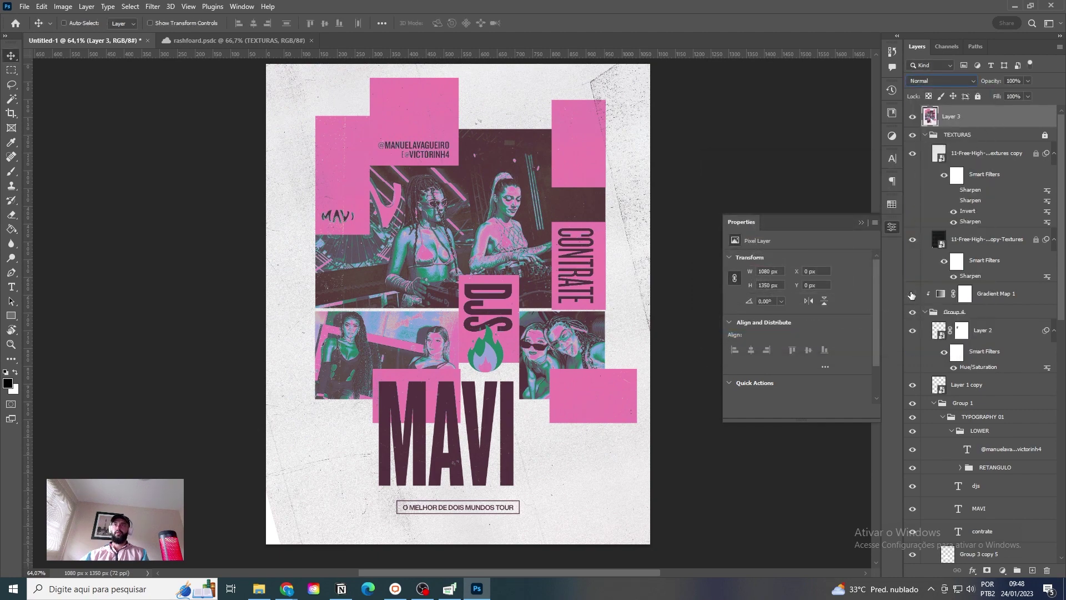
left_click(953, 83)
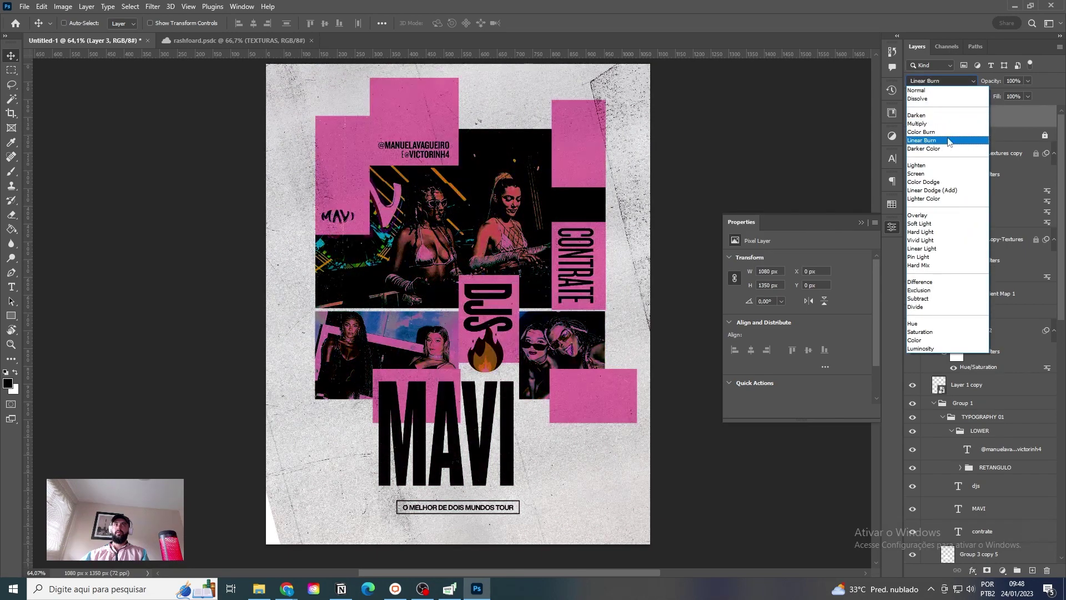
left_click(949, 126)
key("Down")
key("Down")
key("Down")
key("Down")
key("Down")
key("Down")
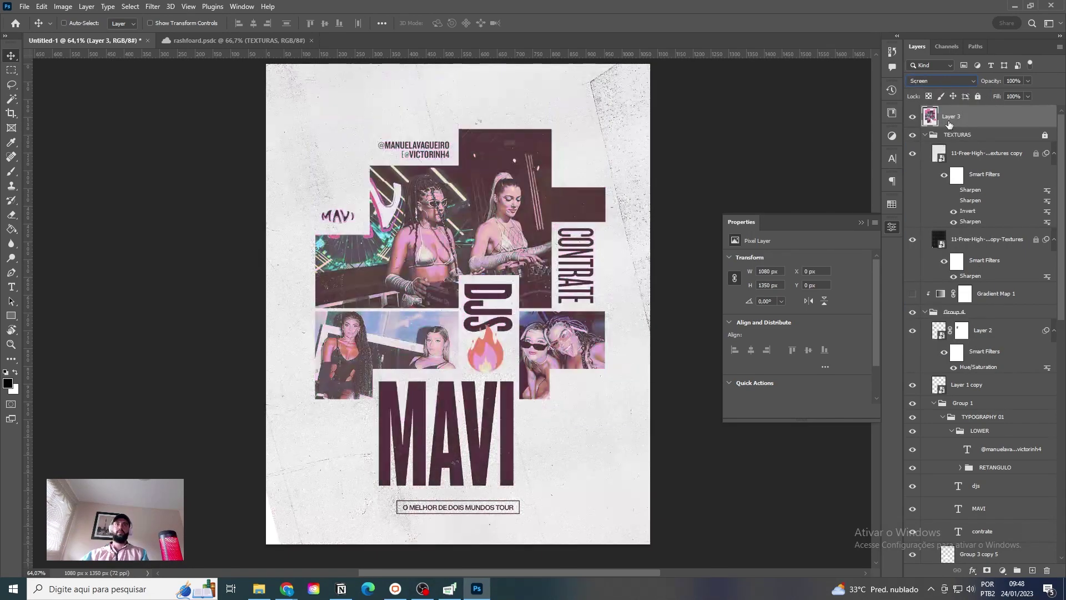
key("Up")
key("Up")
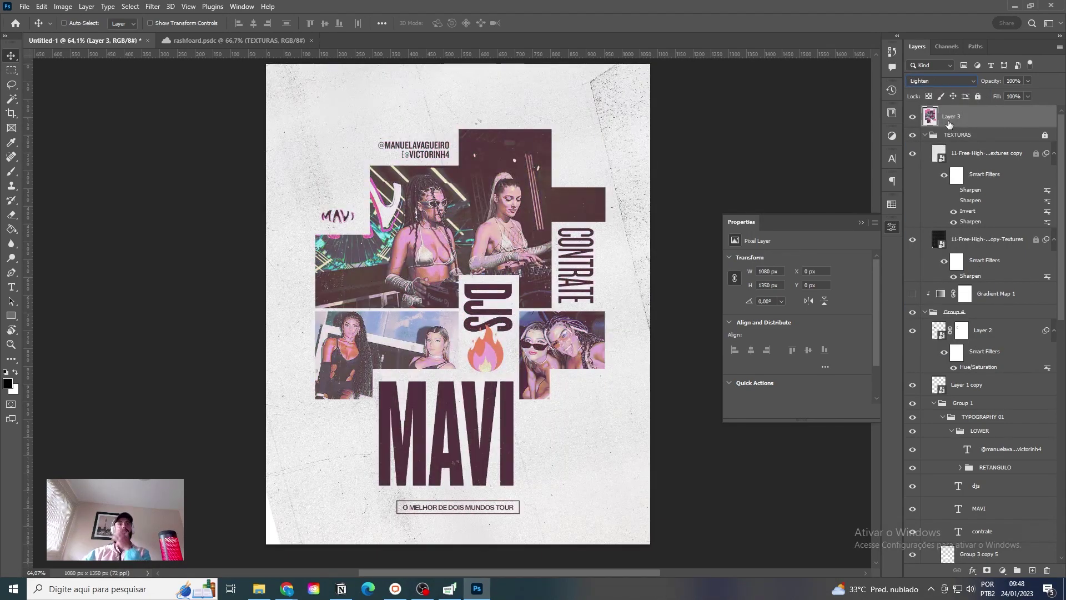
key("Down")
key("Down")
key("Down")
key("Down")
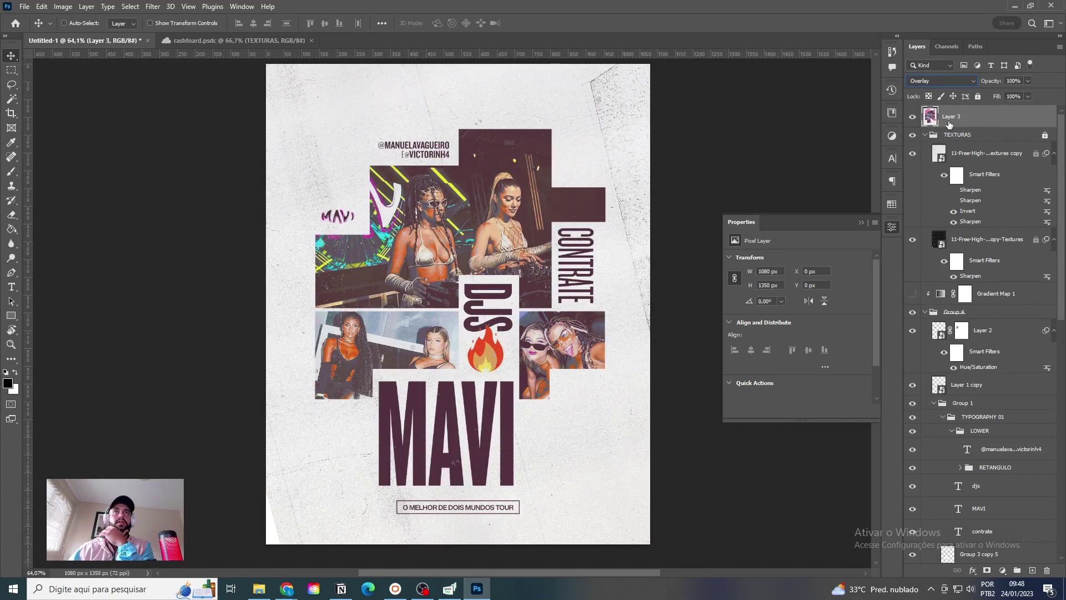
key("Up")
key("Down")
key("Down")
key("Down")
key("Down")
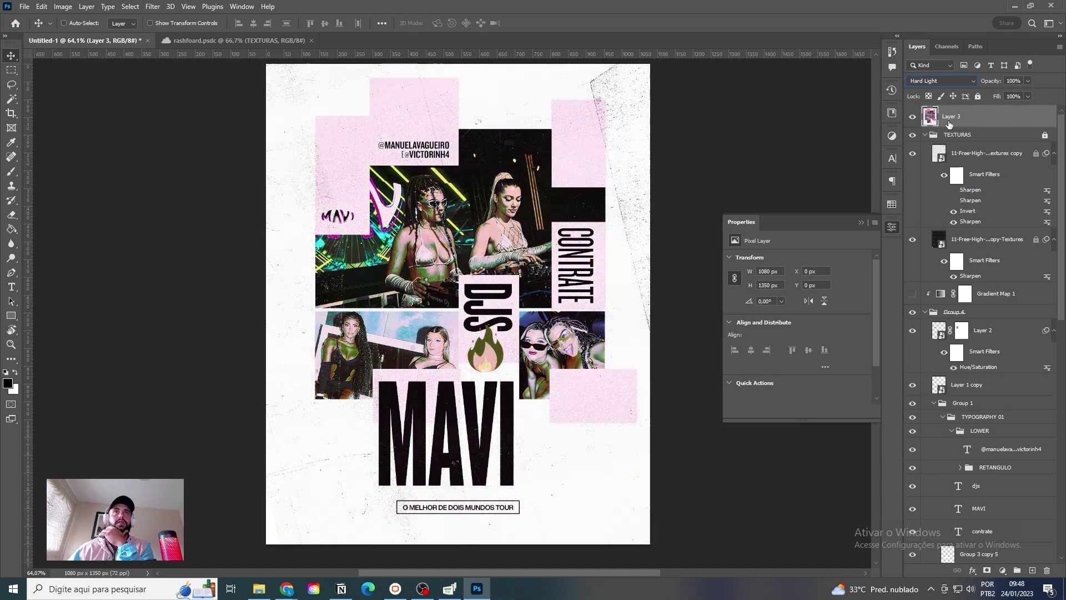
key("Up")
key("Up")
key("Up")
key("Up")
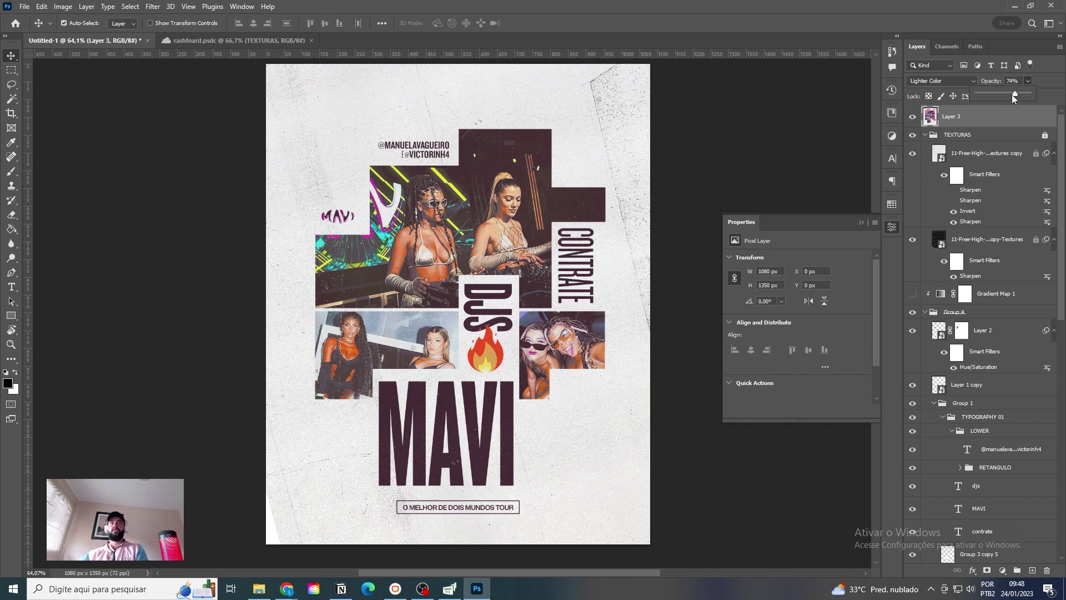
Step: Stamp the visible layers into Layer 4 and convert it to a smart object
key("ctrl+shift+alt+e")
right_click(975, 116)
left_click(912, 262)
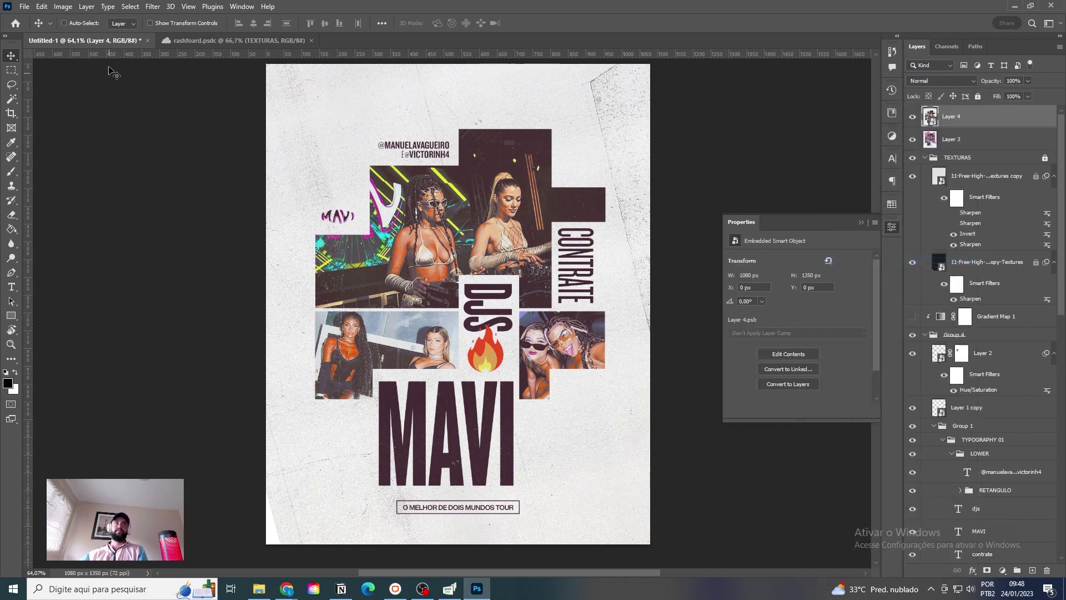
Step: Apply the Camera Raw Filter to Layer 4 with Clarity +21 and adjusted contrast, vibrance and saturation
left_click(153, 6)
left_click(199, 90)
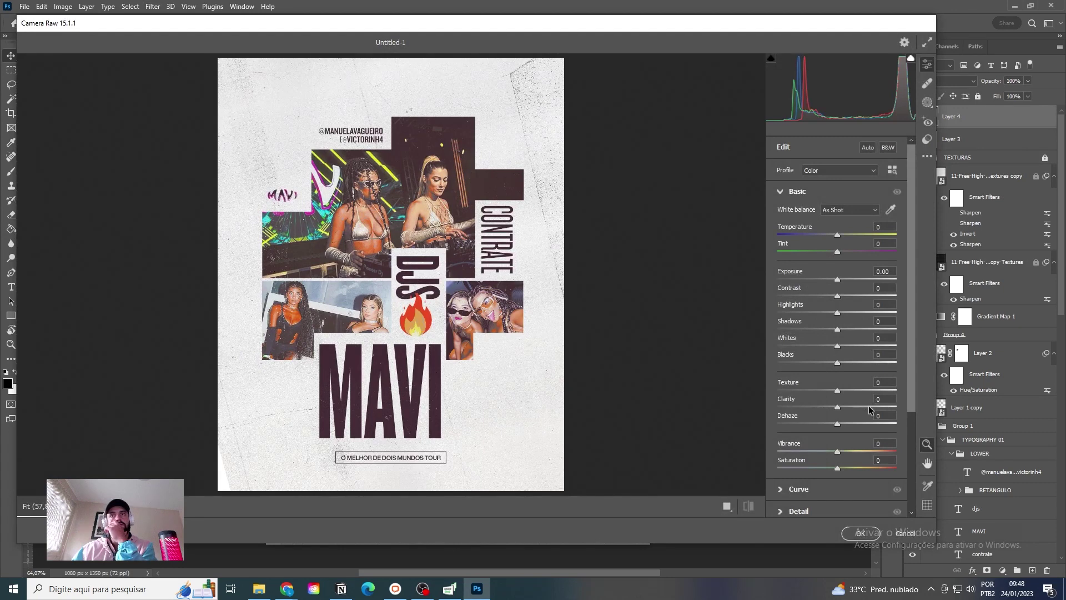
left_click_drag(869, 408, 849, 409)
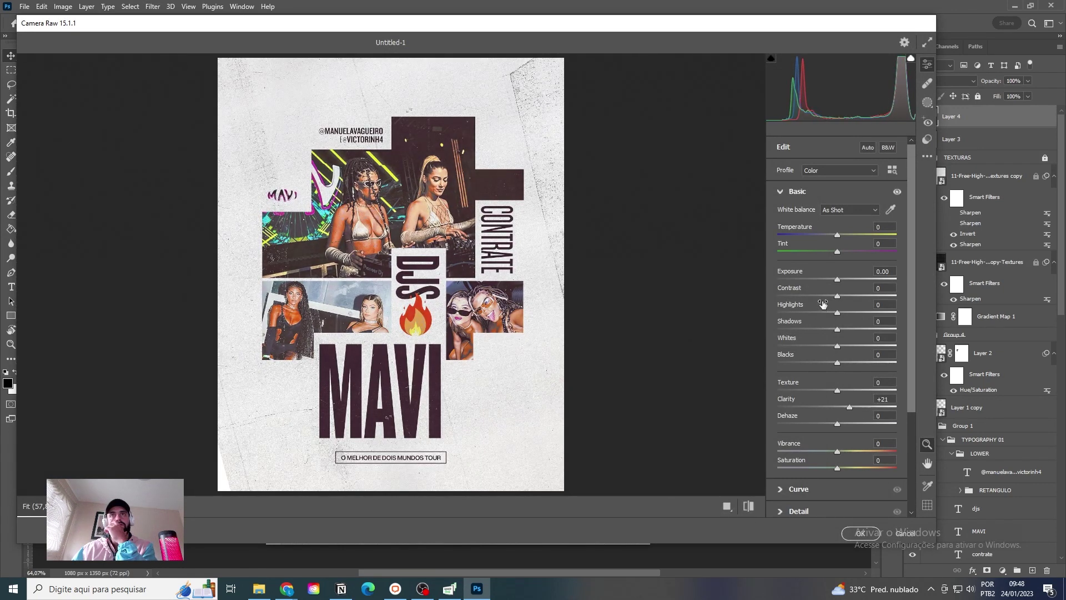
left_click_drag(823, 296, 858, 329)
scroll(842, 376, "down", 3)
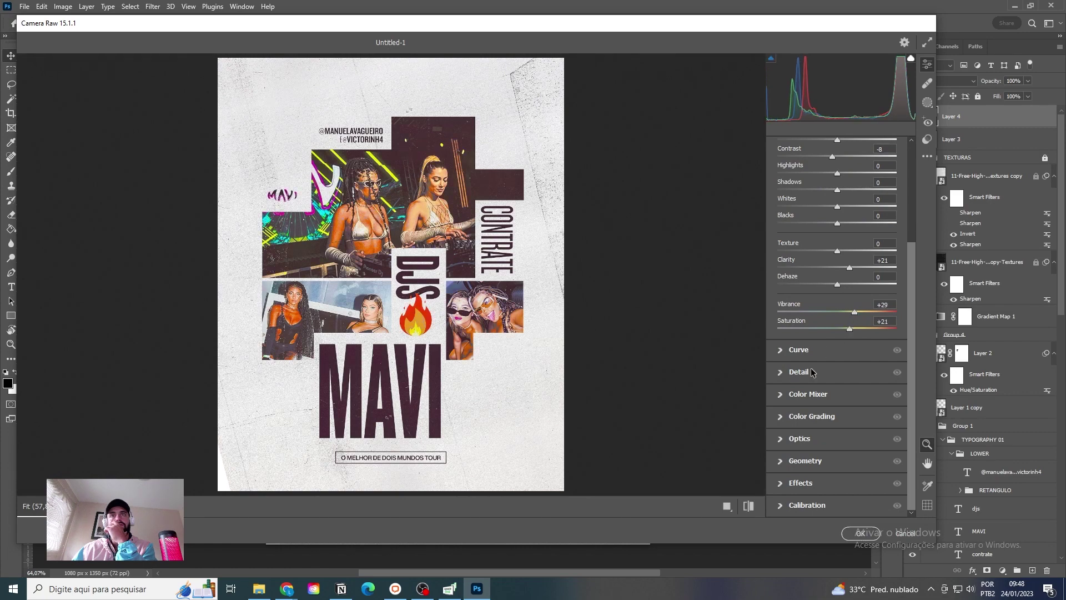
Step: In Color Mixer, shift the red and orange hues and lower the orange saturation
left_click(781, 394)
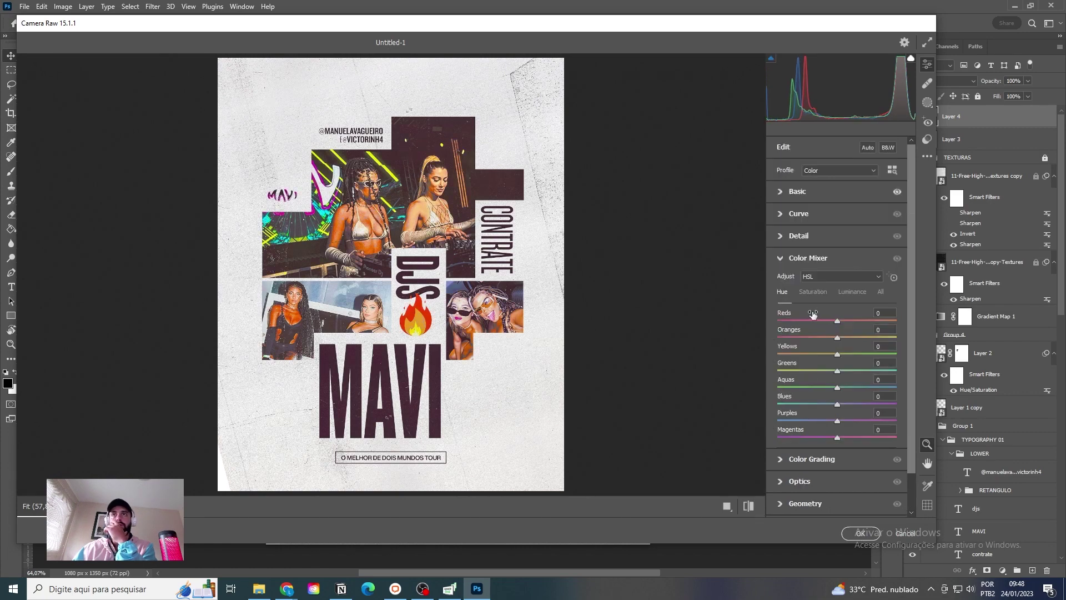
left_click_drag(840, 324, 767, 332)
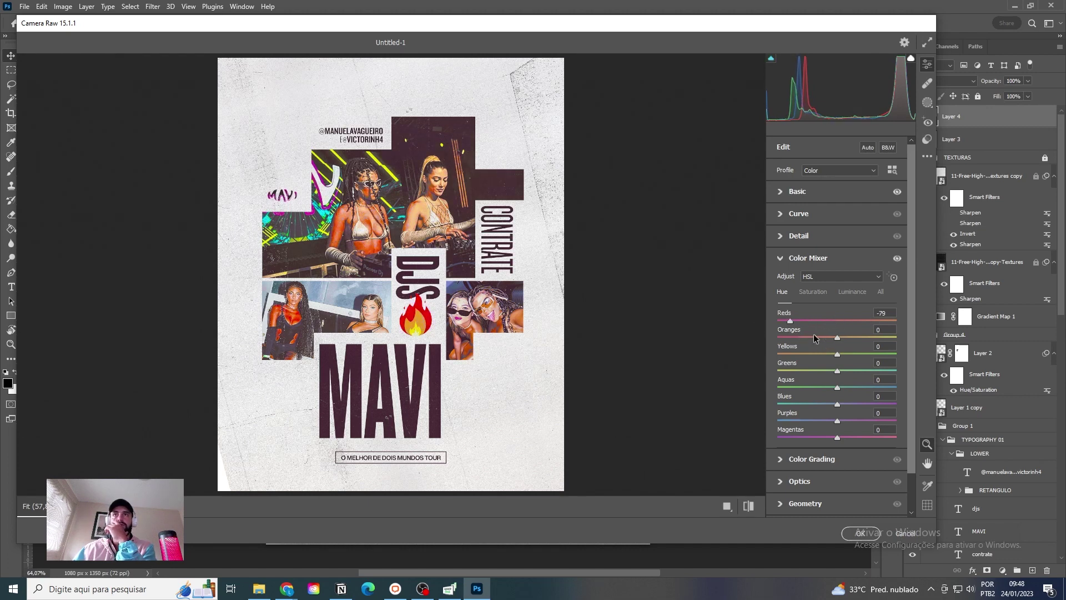
mouse_move(835, 335)
left_mouse_down()
mouse_move(781, 339)
mouse_move(851, 346)
mouse_move(813, 338)
mouse_move(841, 344)
left_mouse_up()
left_click(813, 292)
left_click(852, 292)
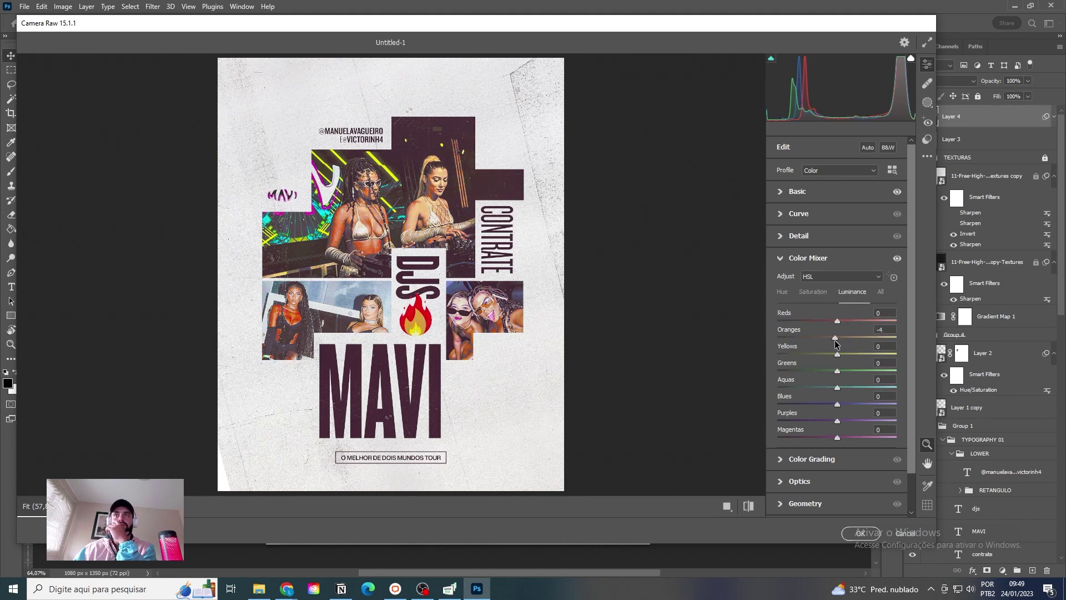
Step: Set Calibration primary hues to Red -21, Green +39, Blue +3 and confirm the filter
scroll(783, 464, "down", 1)
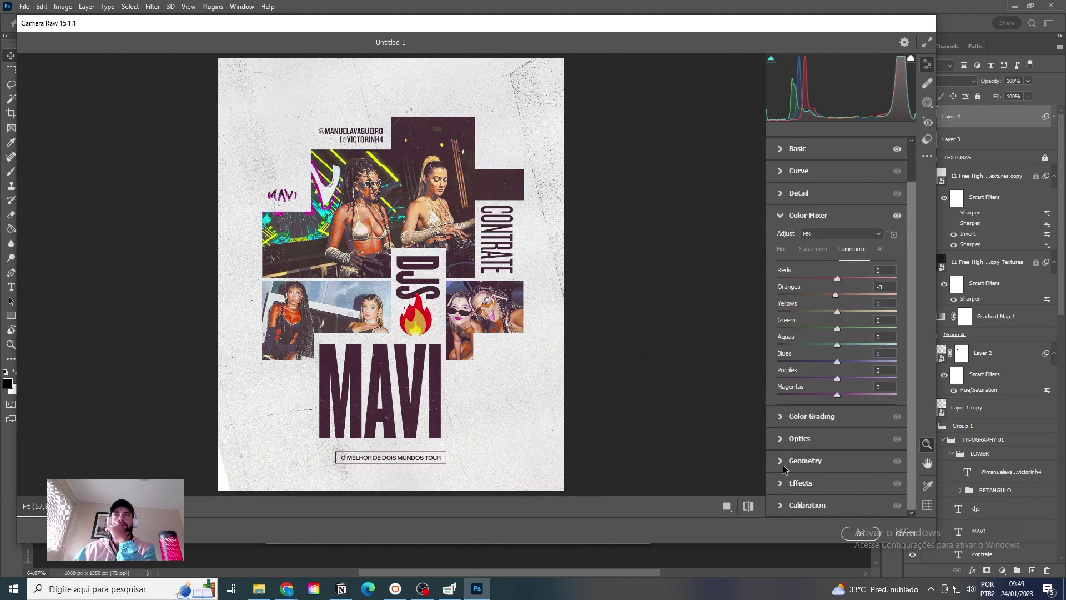
left_click(788, 505)
mouse_move(843, 385)
left_mouse_down()
mouse_move(868, 388)
mouse_move(825, 390)
left_mouse_up()
mouse_move(854, 435)
left_mouse_down()
mouse_move(865, 440)
mouse_move(809, 438)
mouse_move(861, 438)
left_mouse_up()
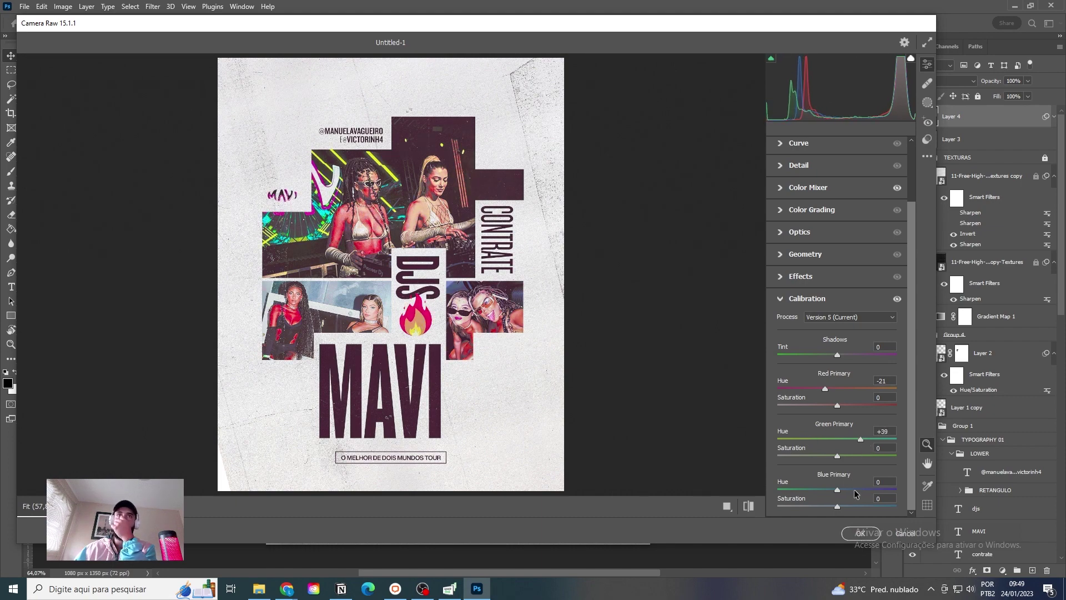
mouse_move(855, 492)
left_mouse_down()
mouse_move(865, 490)
mouse_move(816, 487)
mouse_move(847, 495)
left_mouse_up()
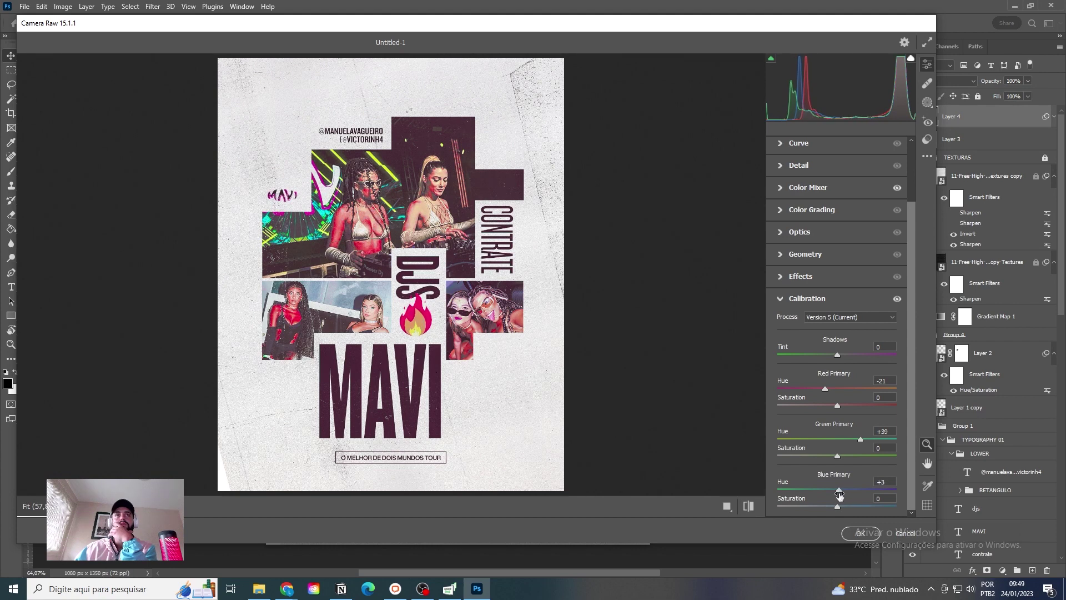
left_click(860, 533)
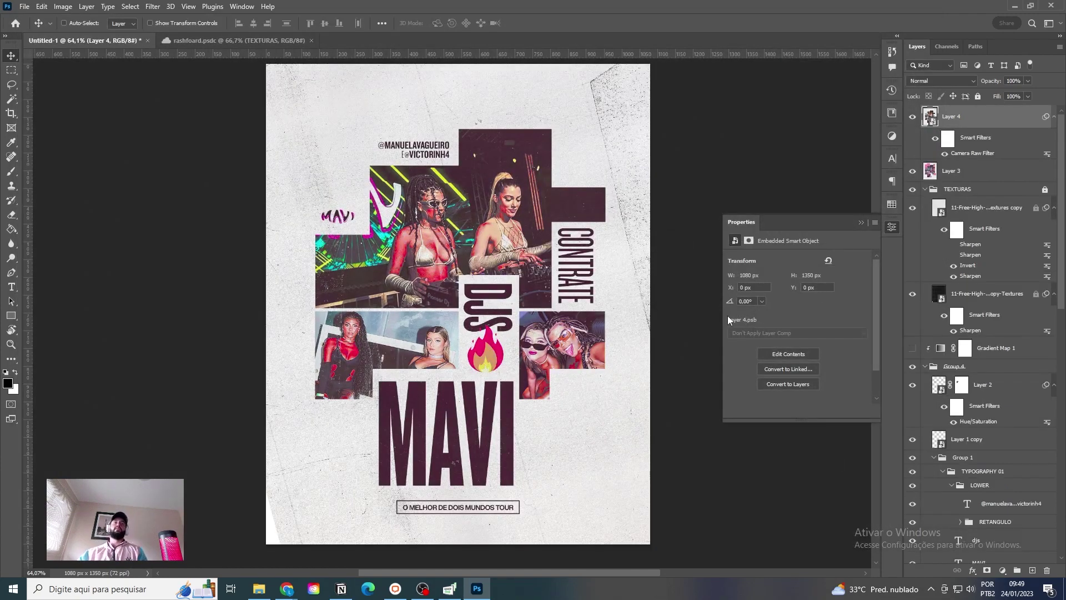
Step: Add a Color Lookup adjustment layer using the DropBlues.3DL lookup table
left_click(1002, 571)
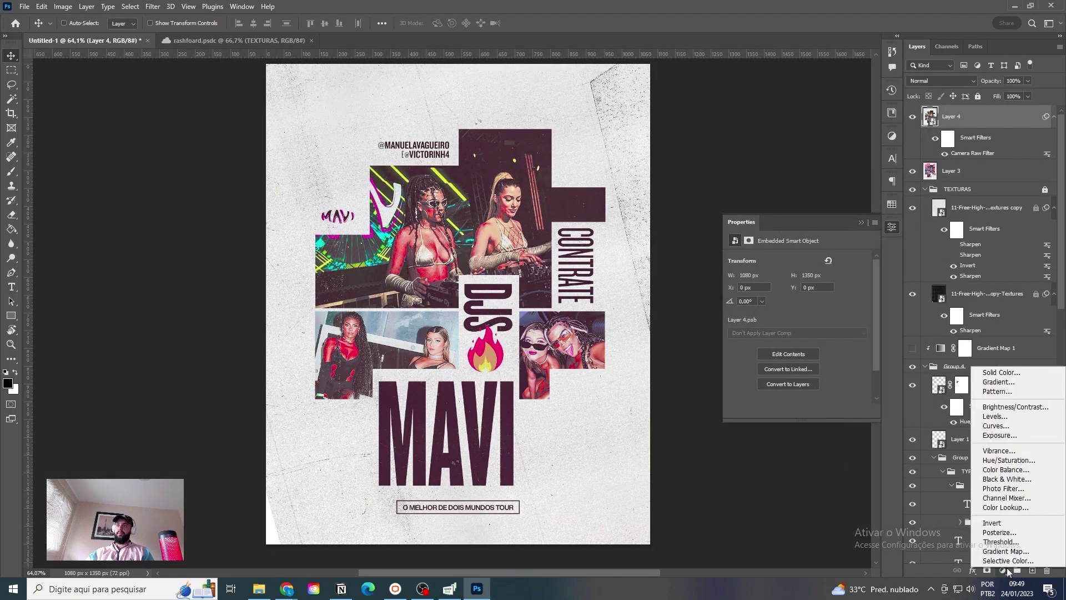
left_click(1011, 504)
left_click(814, 261)
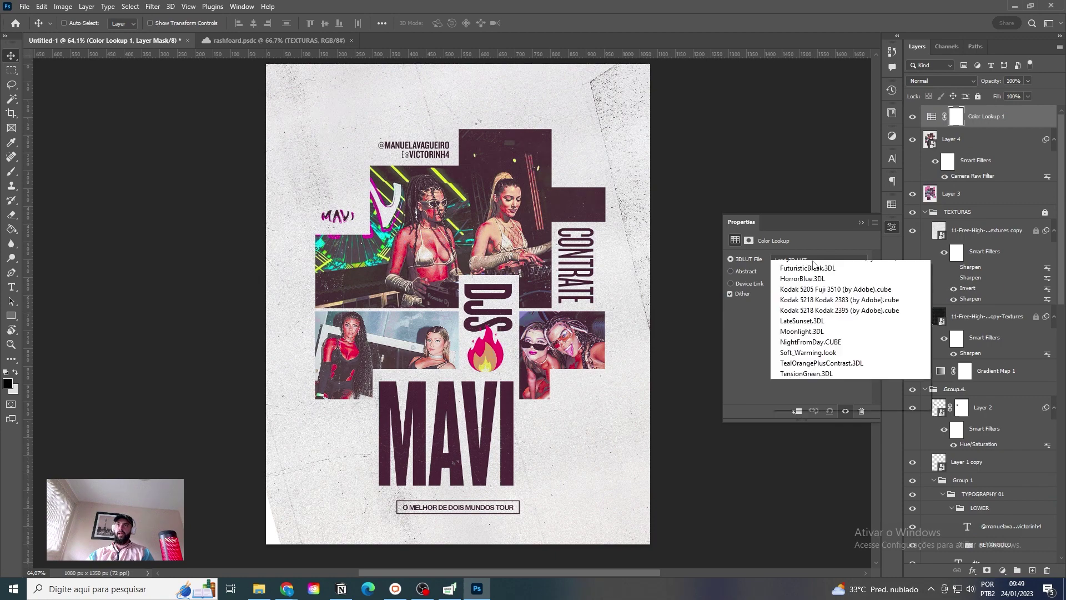
left_click(825, 295)
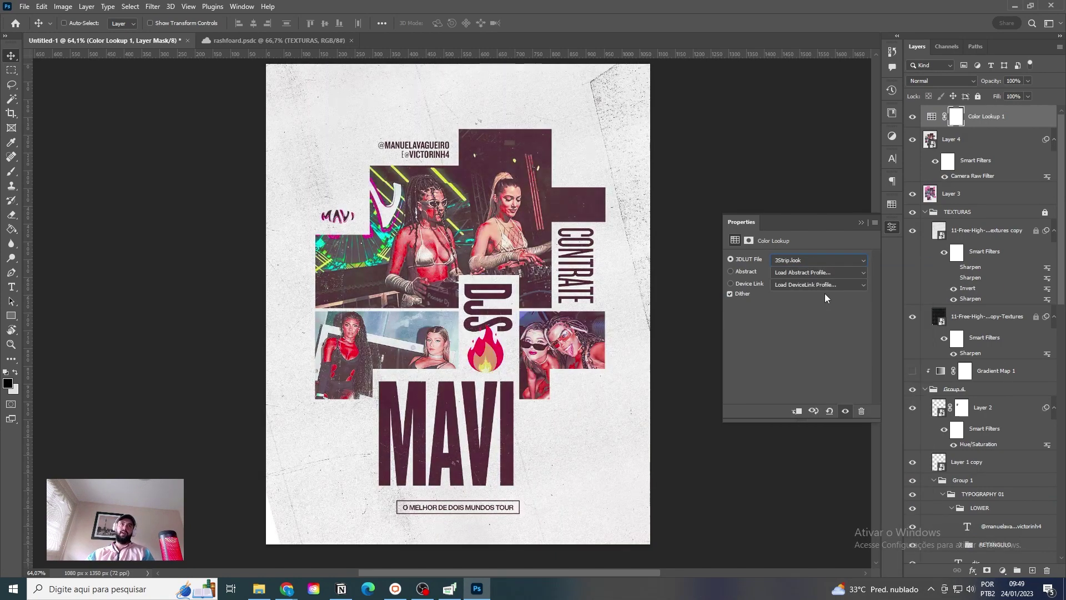
key("Down")
key("Down")
key("Down")
key("Down")
key("Down")
key("Down")
key("Down")
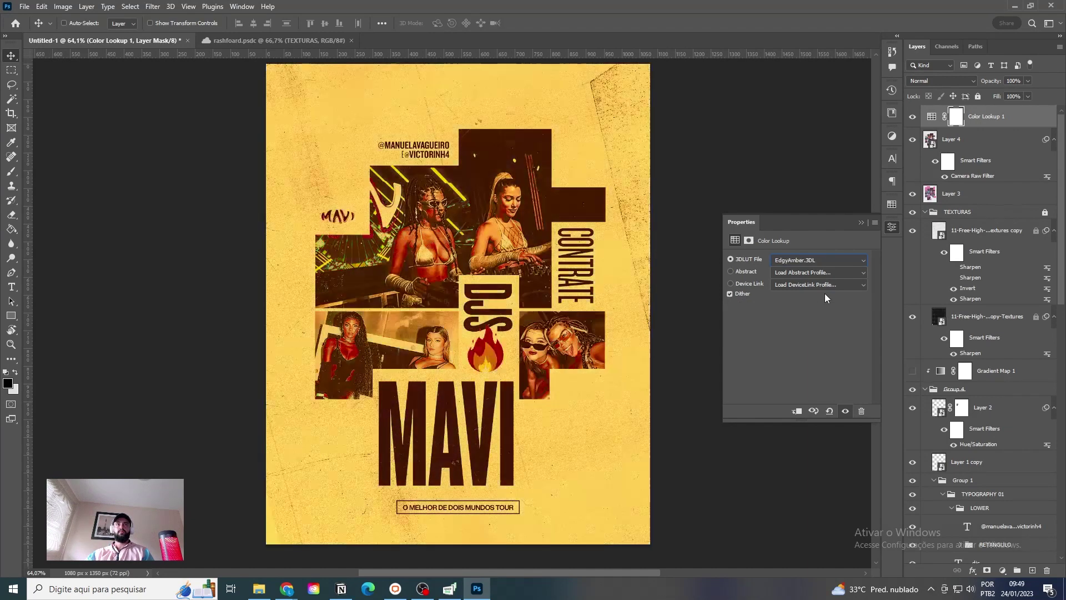
key("Up")
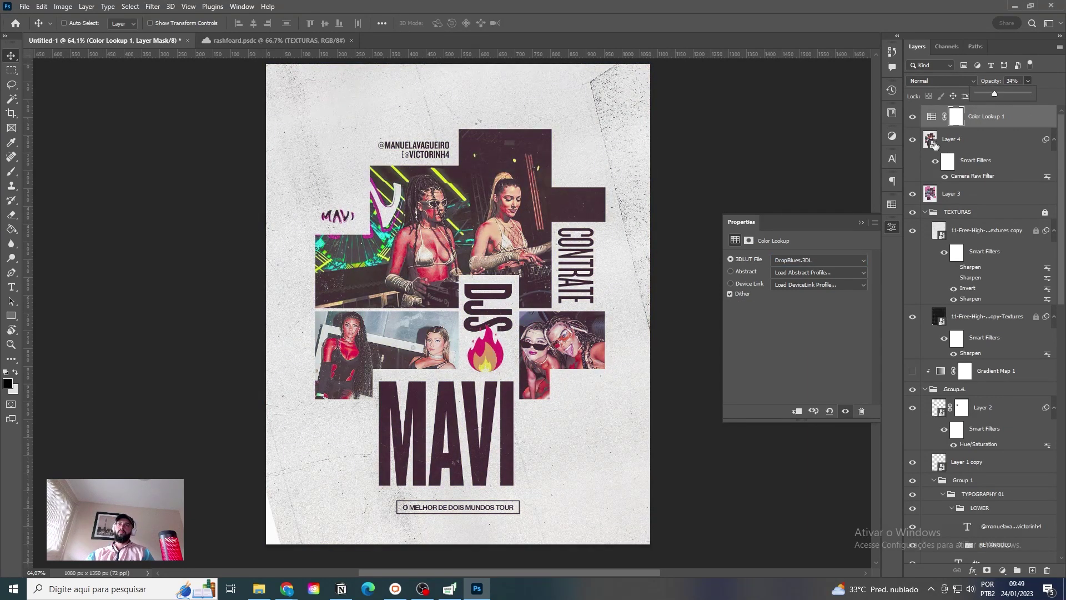
Step: Toggle the Color Lookup layer off and on to compare, then close its properties
left_click(913, 121)
left_click(913, 121)
left_click(912, 118)
left_click(913, 119)
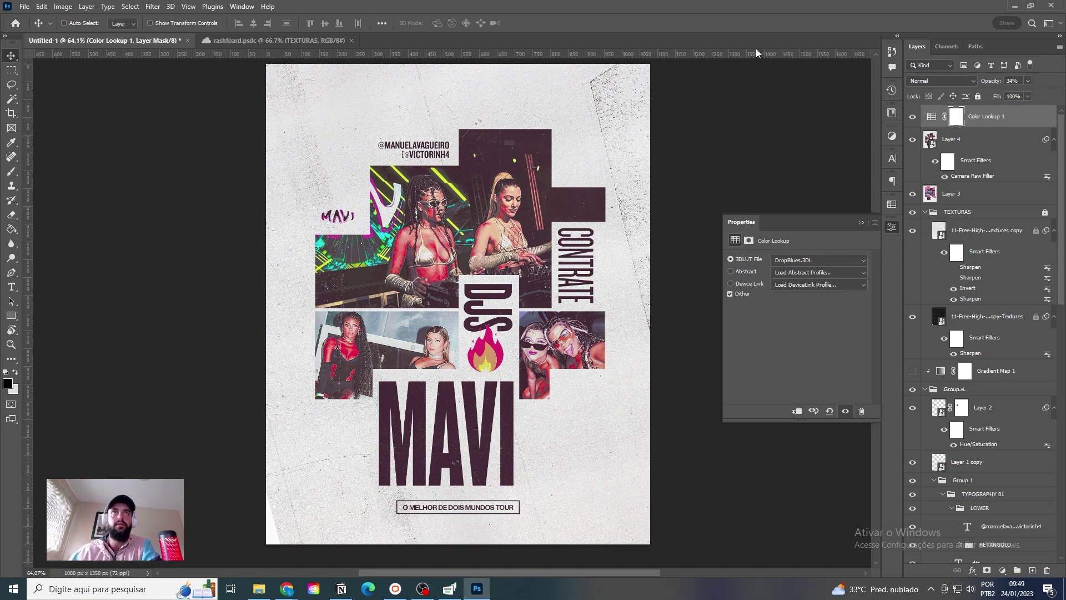
left_click(861, 223)
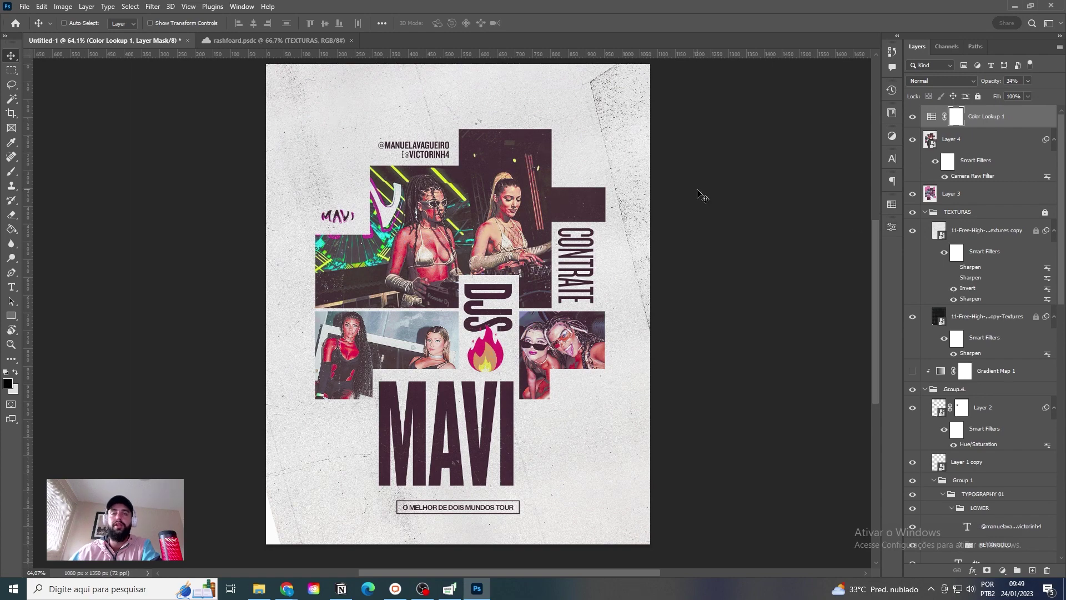